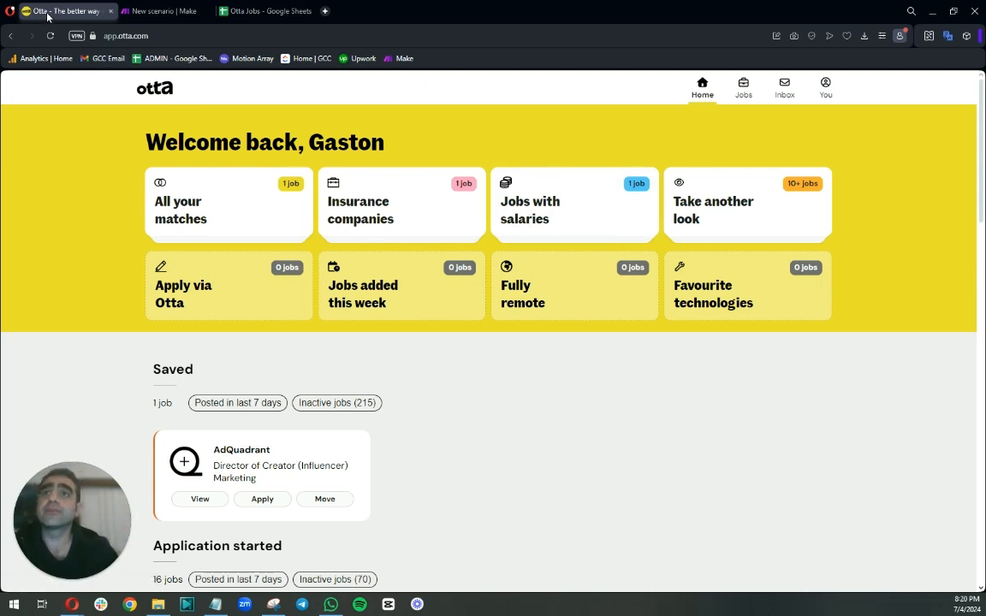
# Enter the header URL in cell A1 of the Otta Jobs spreadsheet.
pyautogui.click(149, 11)
pyautogui.click(263, 11)
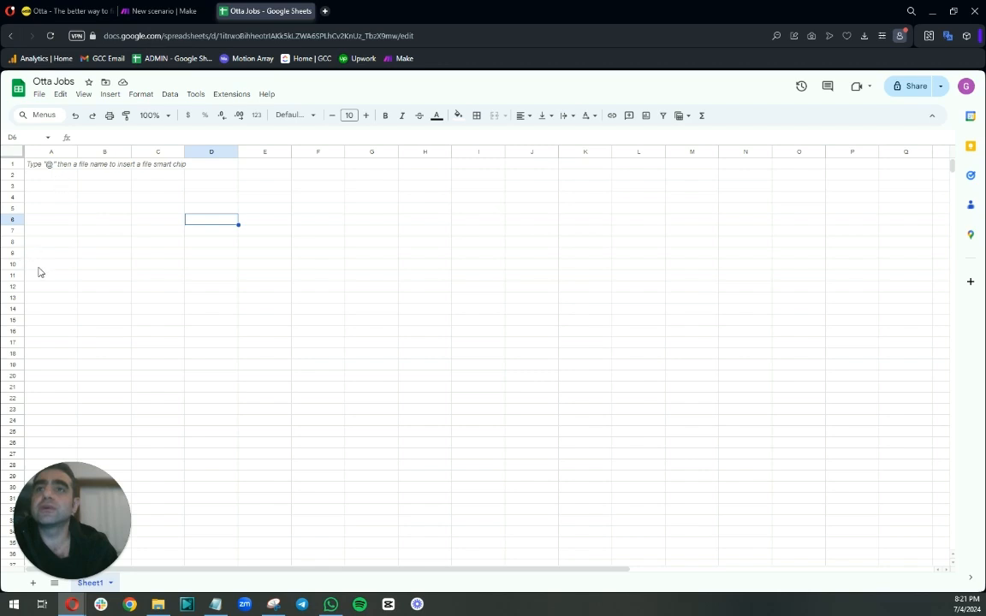
pyautogui.click(40, 163)
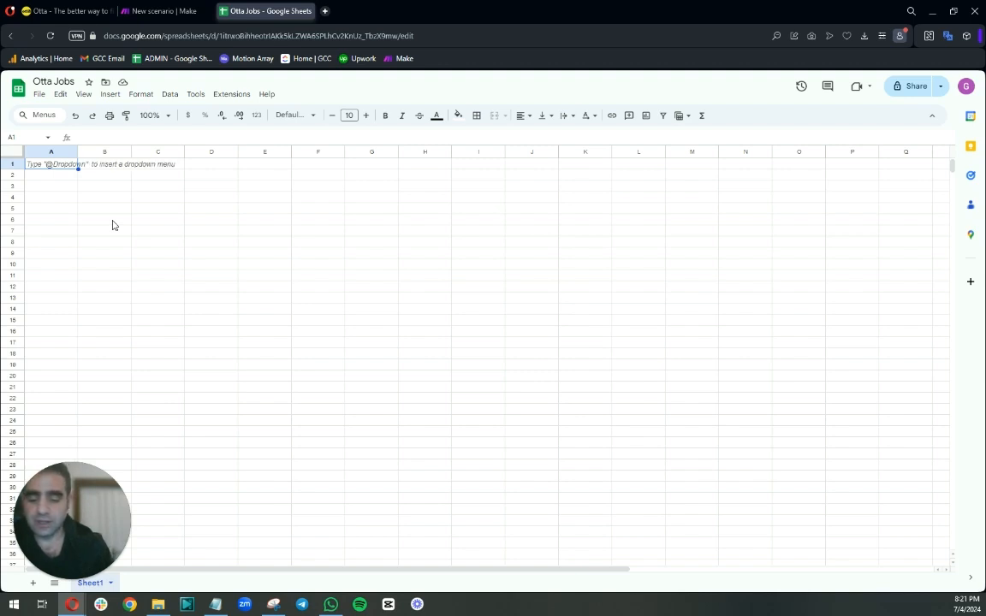
pyautogui.write('URL')
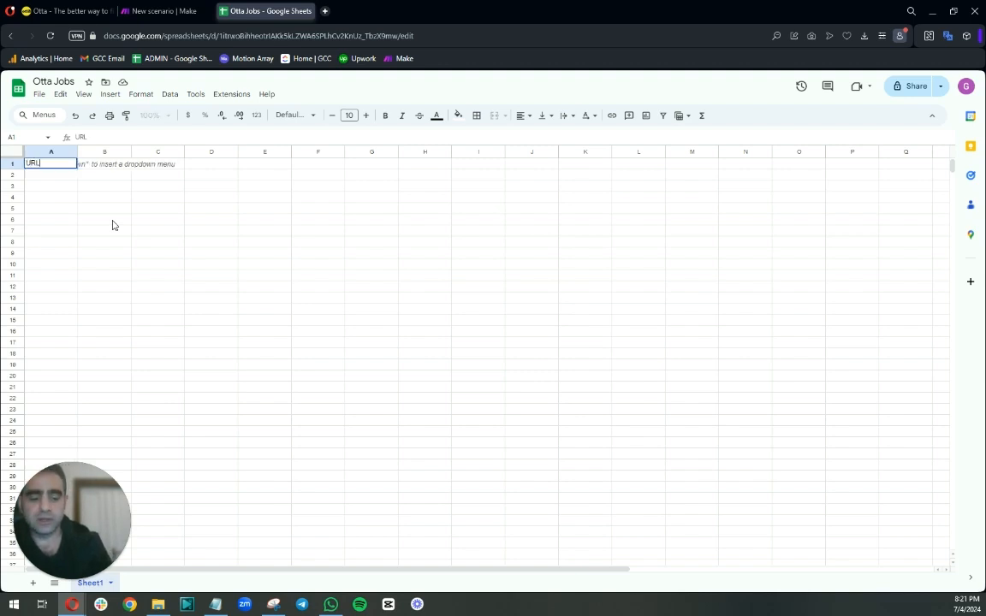
pyautogui.press('Tab')
# Open the first matched job on Otta and paste its page URL into cell A2.
pyautogui.moveTo(4, 223)
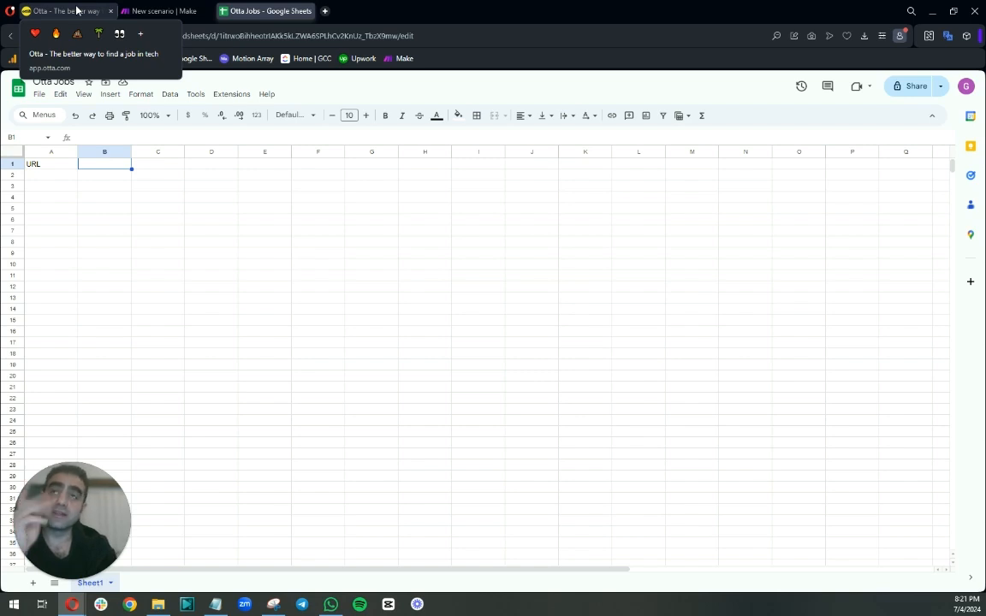
pyautogui.click(76, 10)
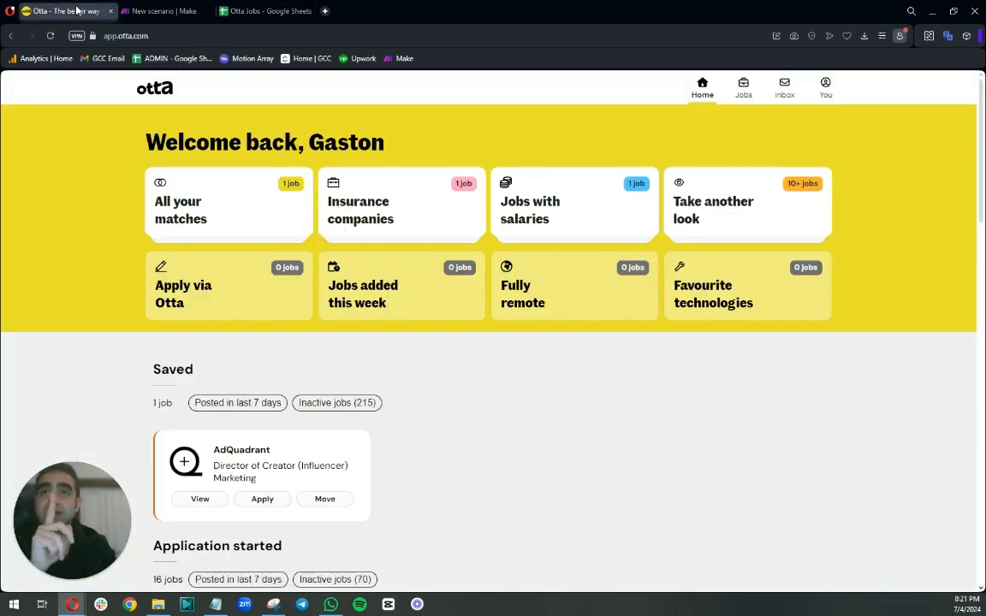
pyautogui.click(206, 212)
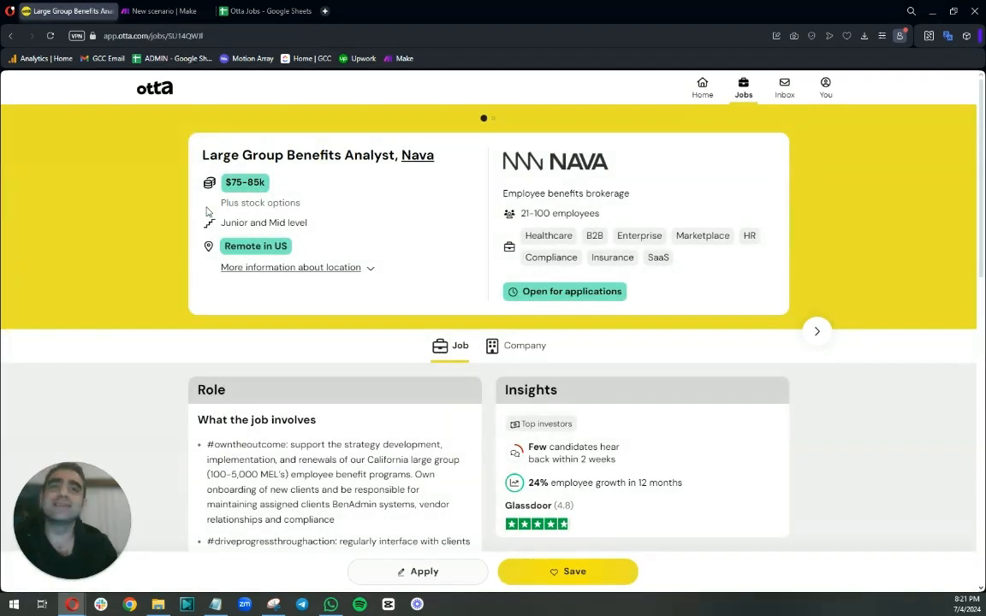
pyautogui.click(217, 35)
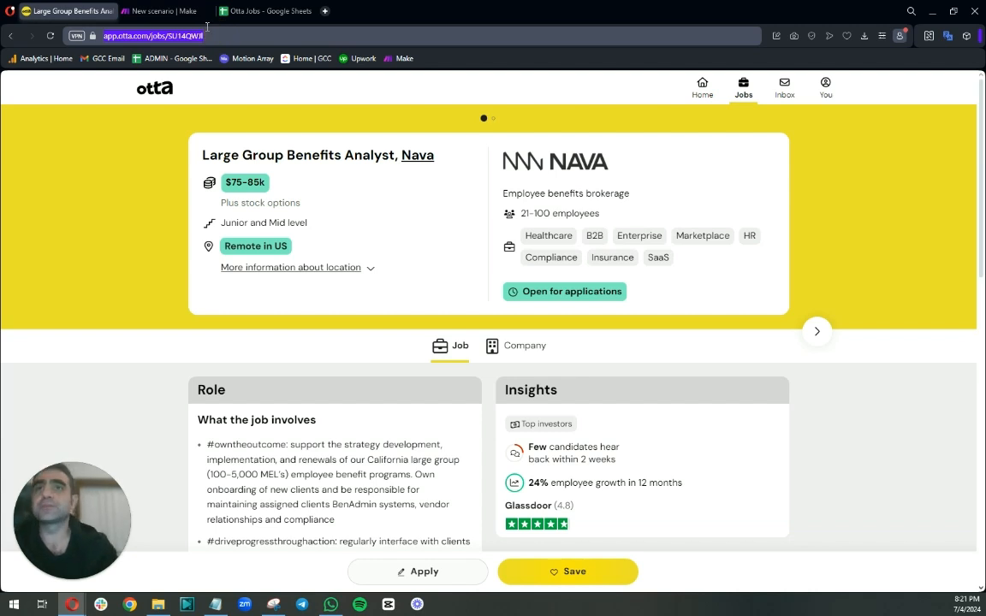
pyautogui.click(255, 12)
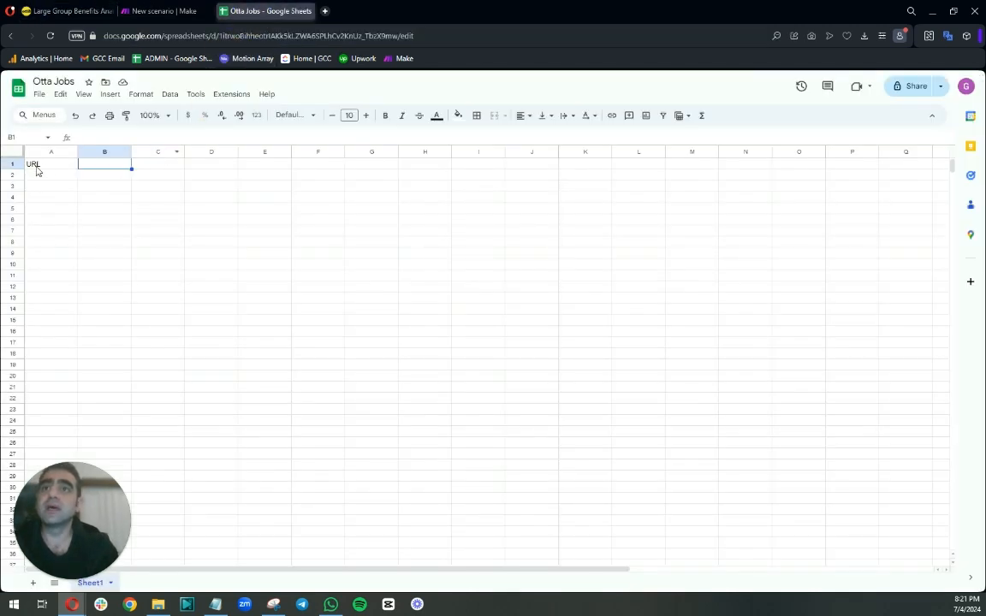
pyautogui.click(39, 177)
pyautogui.write('https://app.otta.com/jobs/SU14QWJI')
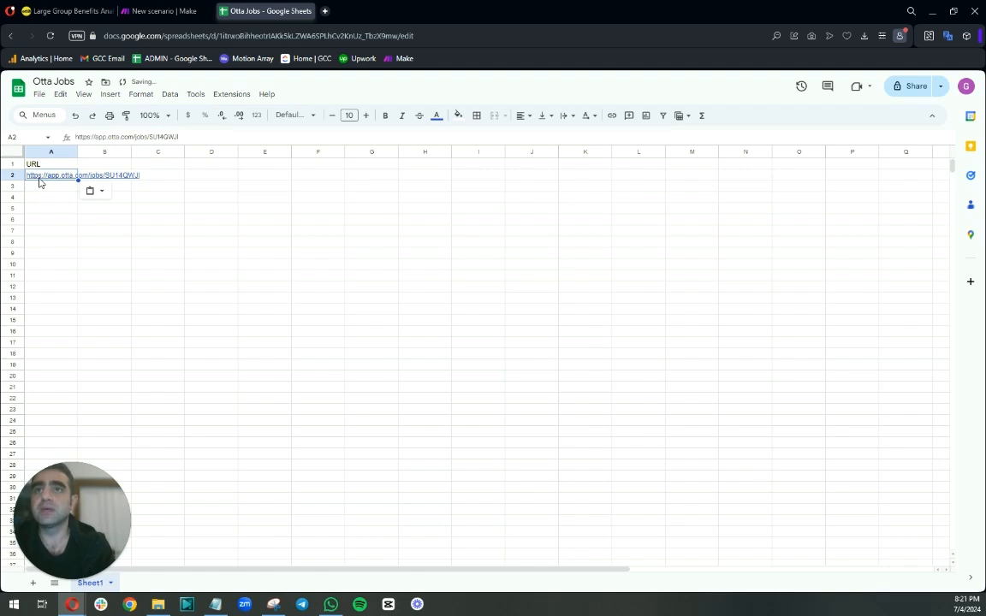
pyautogui.doubleClick(39, 177)
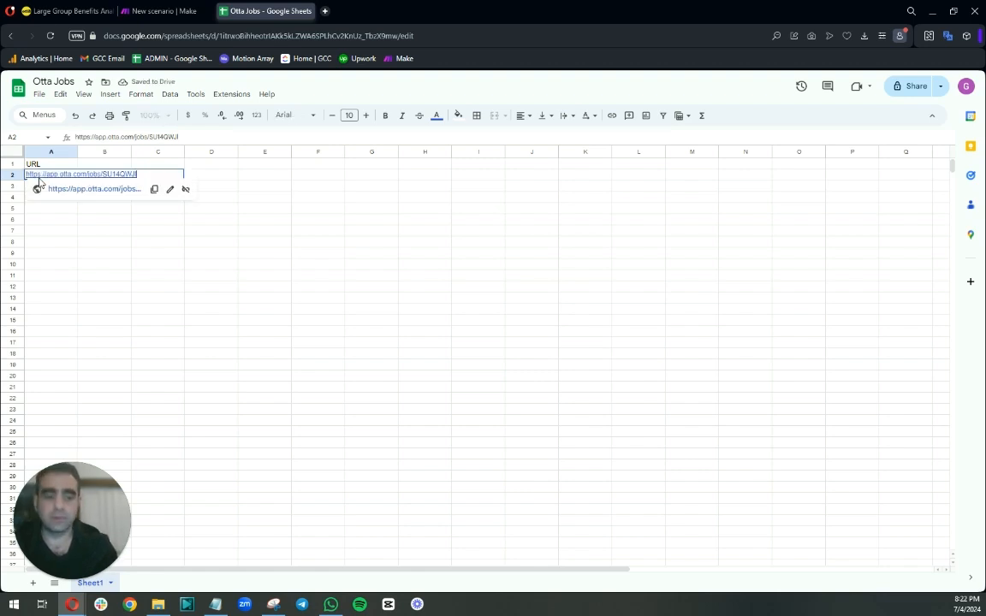
pyautogui.press('Escape')
# Move to the next matched job on Otta and paste its page URL into cell A3.
pyautogui.click(69, 11)
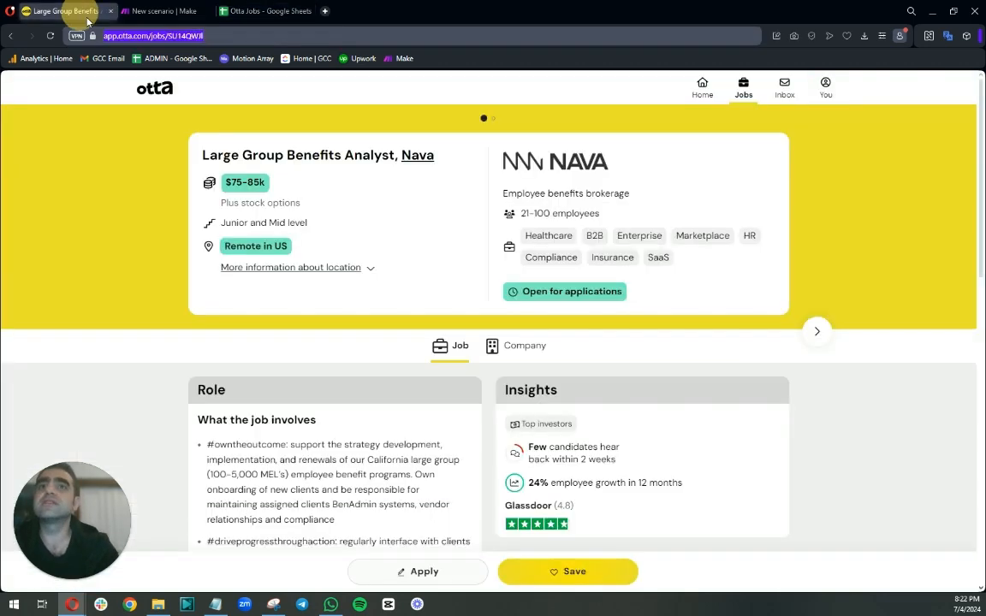
pyautogui.click(816, 331)
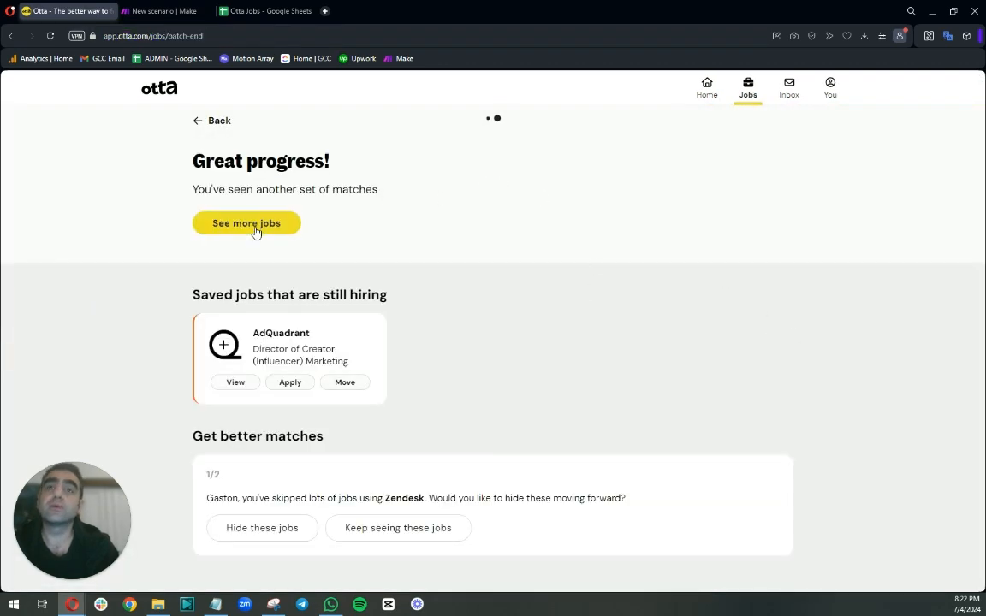
pyautogui.click(255, 230)
pyautogui.click(235, 34)
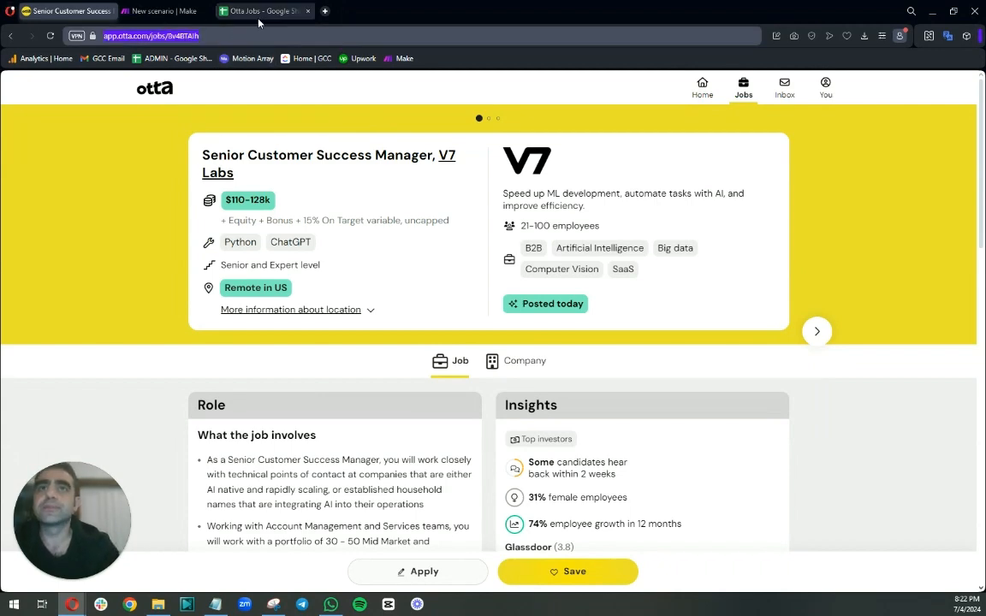
pyautogui.click(265, 10)
pyautogui.hotkey('ctrl', 'v')
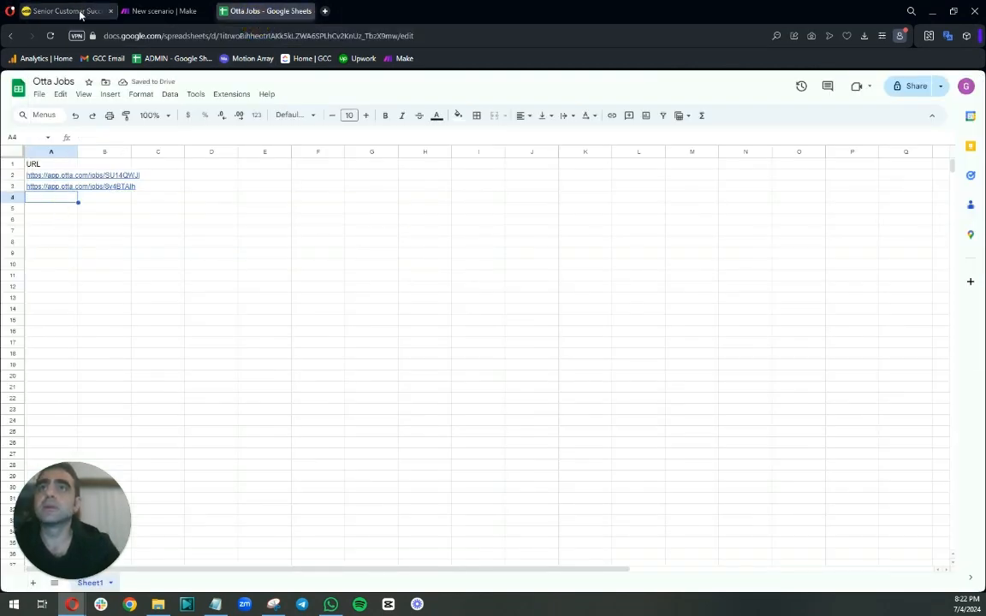
# Copy the Ecosystem Success Lead job's URL and paste it into cell A4.
pyautogui.click(77, 11)
pyautogui.click(167, 33)
pyautogui.hotkey('ctrl', 'c')
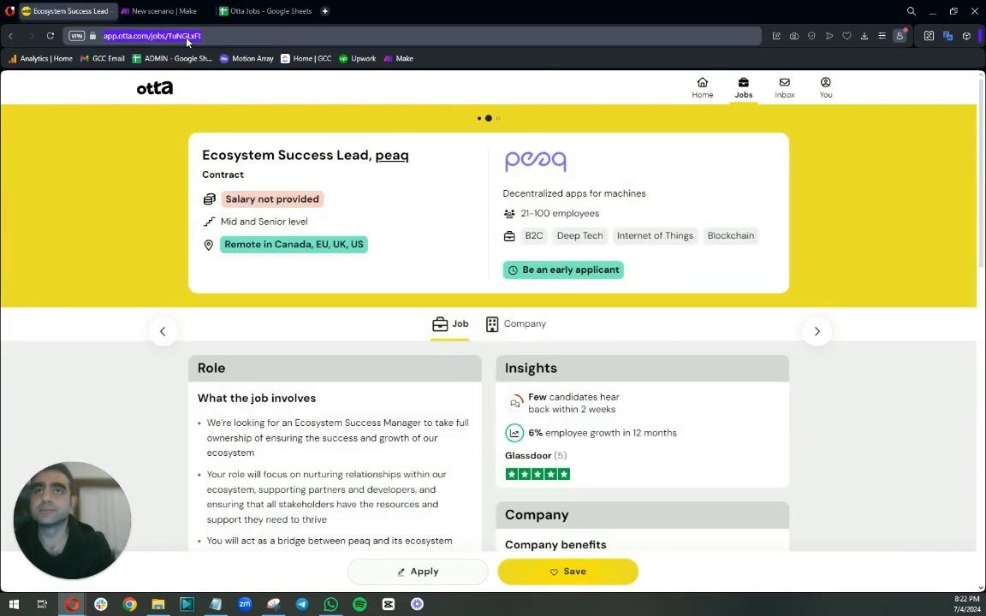
pyautogui.click(265, 11)
pyautogui.hotkey('ctrl', 'v')
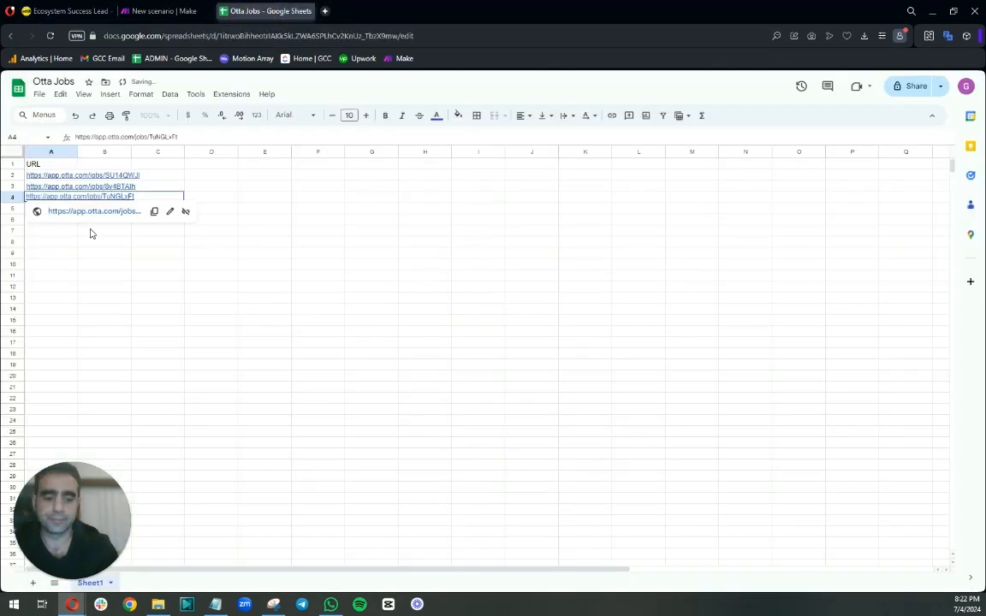
# Check Otta for further matched jobs and return to the spreadsheet.
pyautogui.click(65, 11)
pyautogui.click(816, 331)
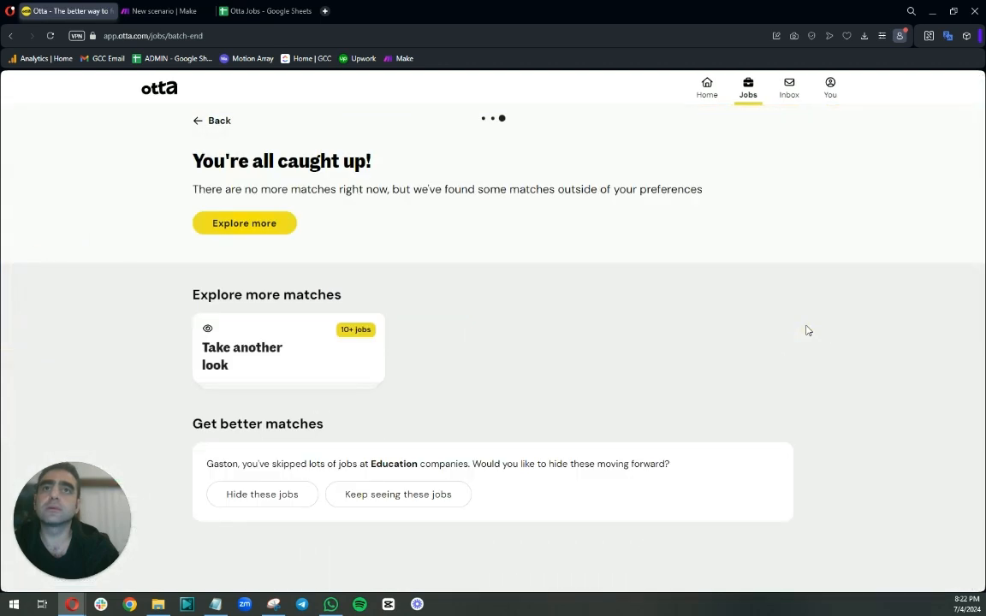
pyautogui.click(276, 12)
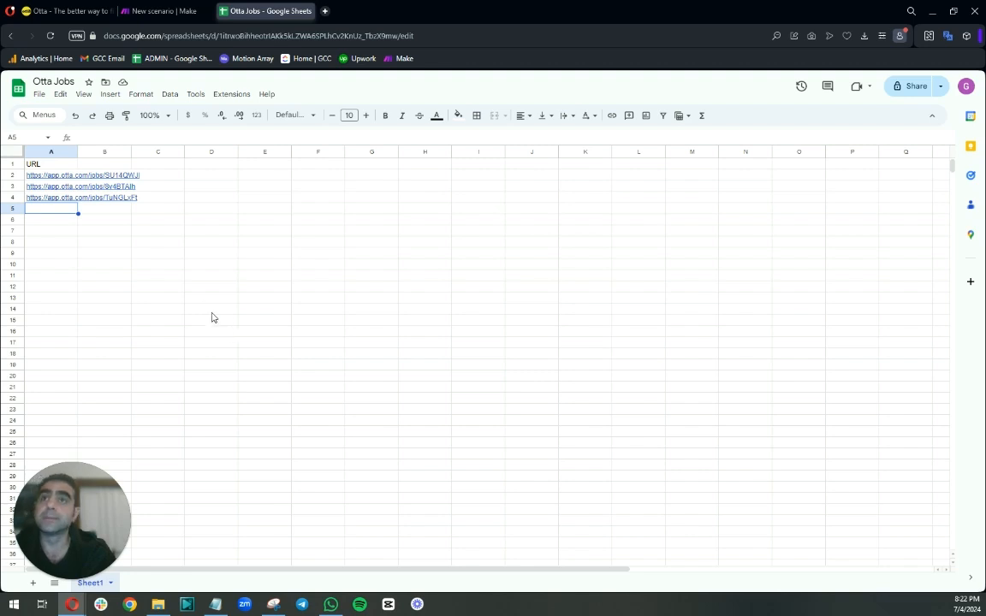
pyautogui.click(94, 163)
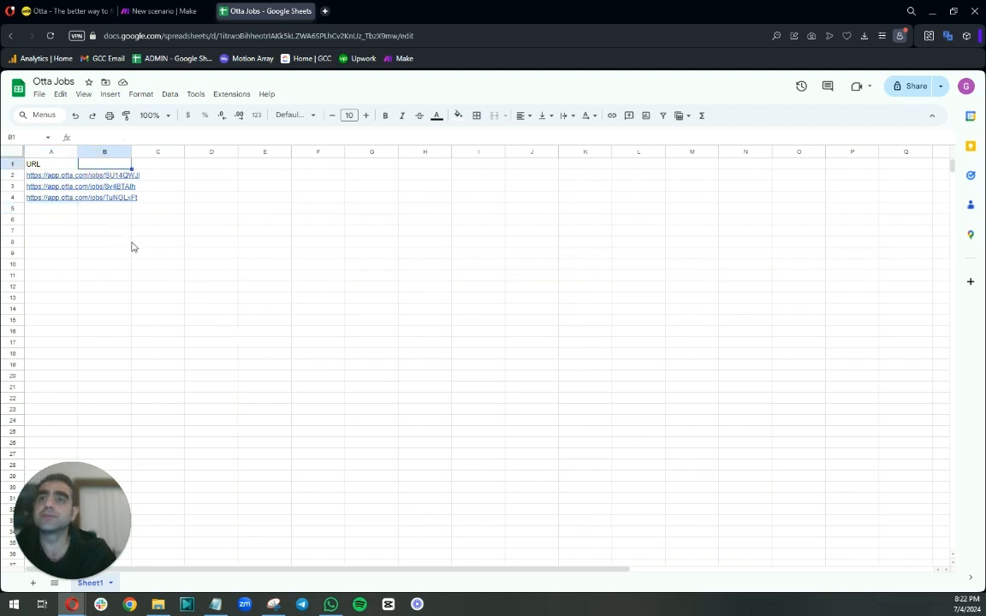
# Add a Google Sheets Get Range Values module to the new Make scenario.
pyautogui.click(165, 14)
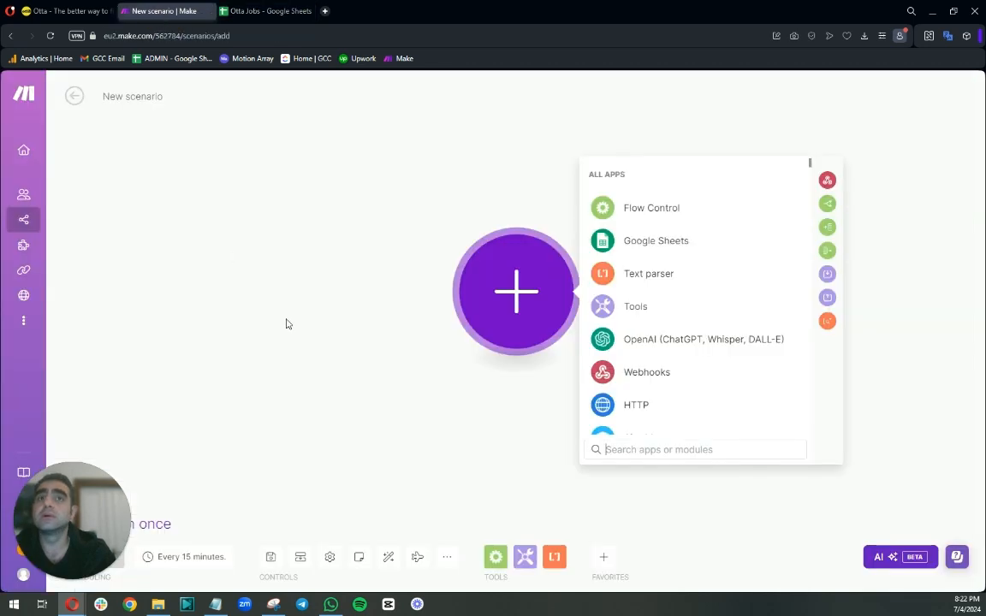
pyautogui.click(629, 243)
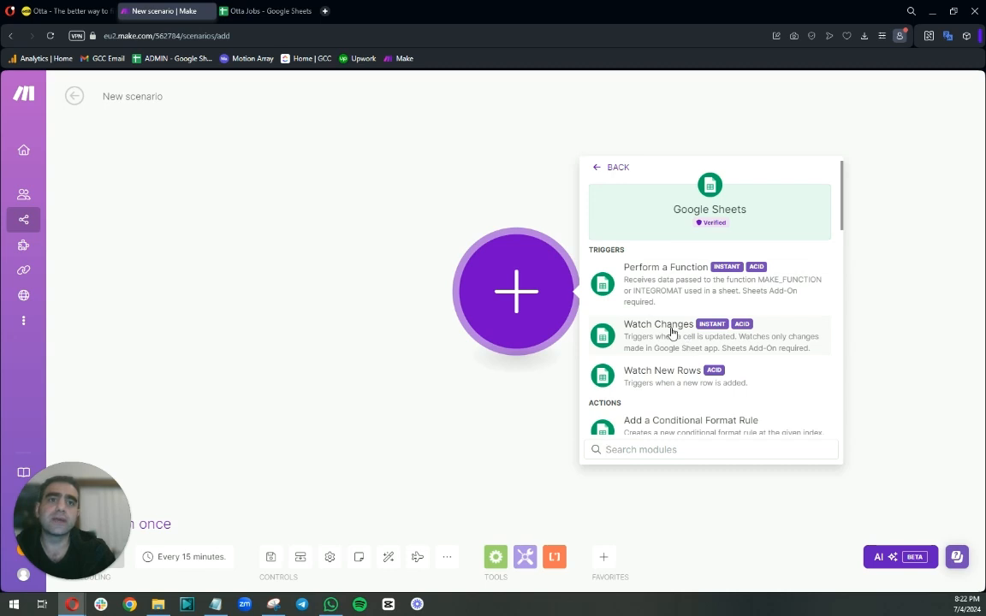
pyautogui.scroll(-3, 672, 334)
pyautogui.scroll(-10, 672, 332)
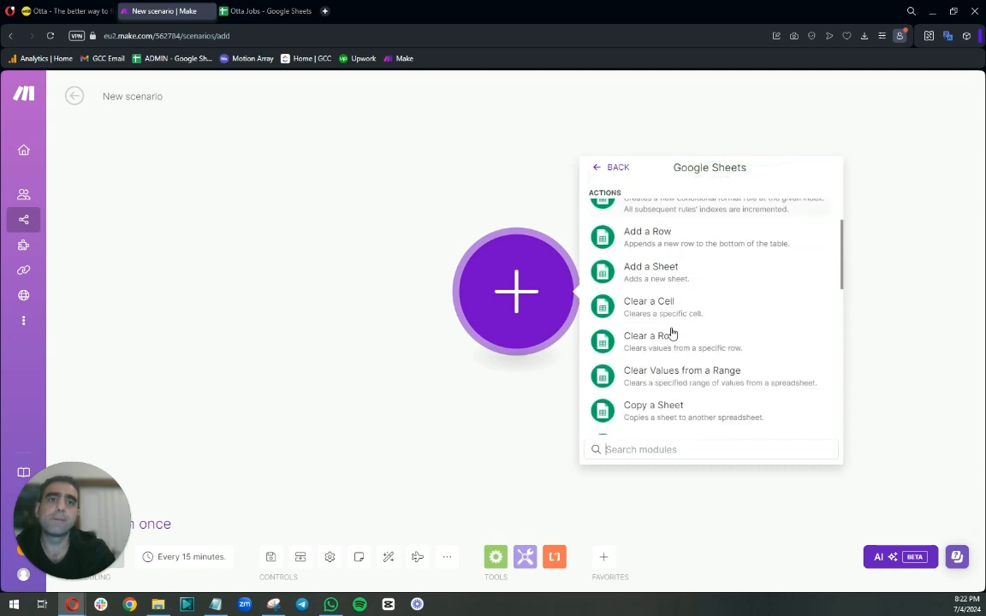
pyautogui.write('get ran')
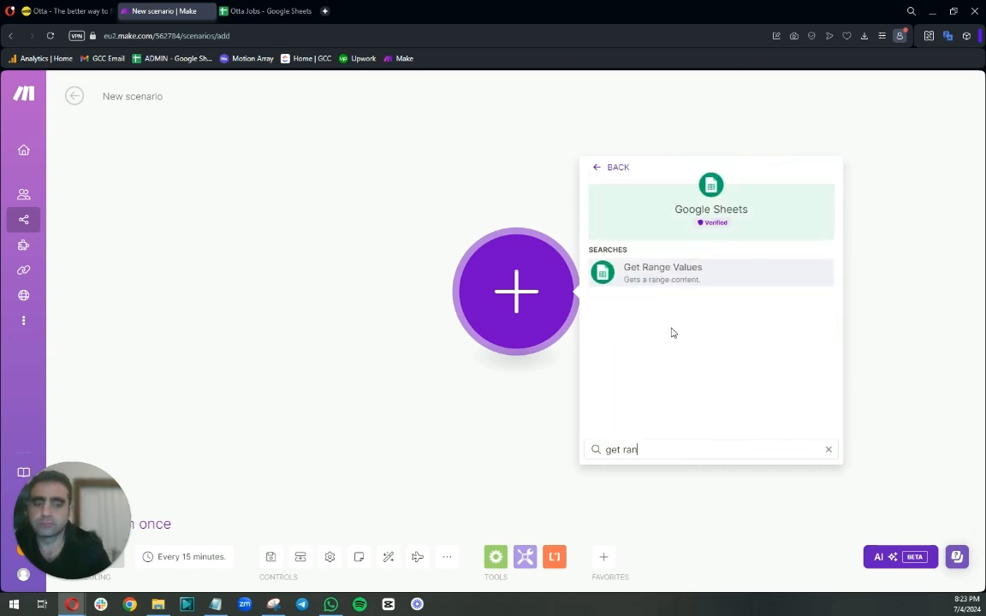
pyautogui.click(664, 281)
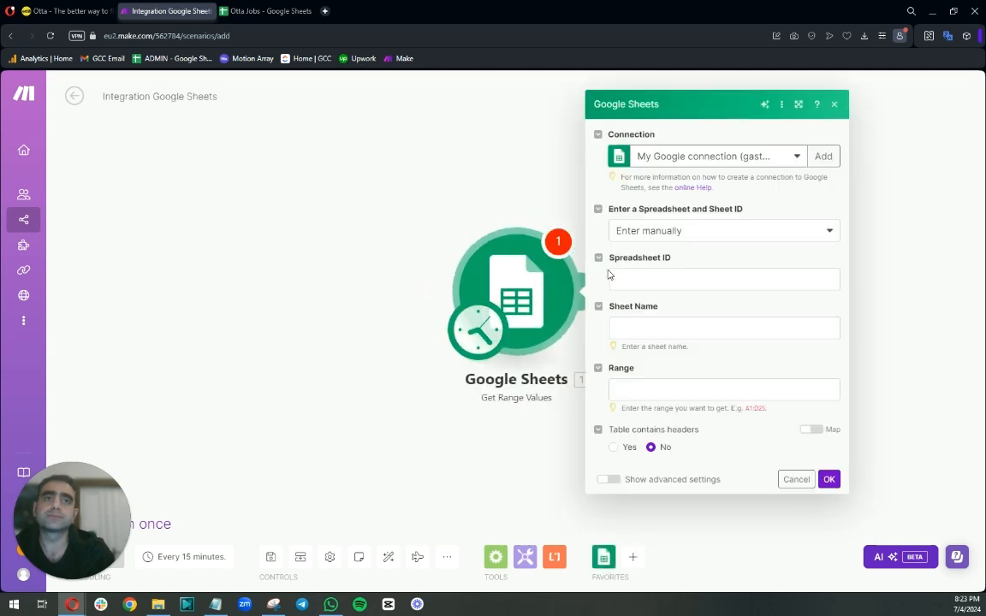
# Set the spreadsheet selection method to Select from the list.
pyautogui.click(702, 234)
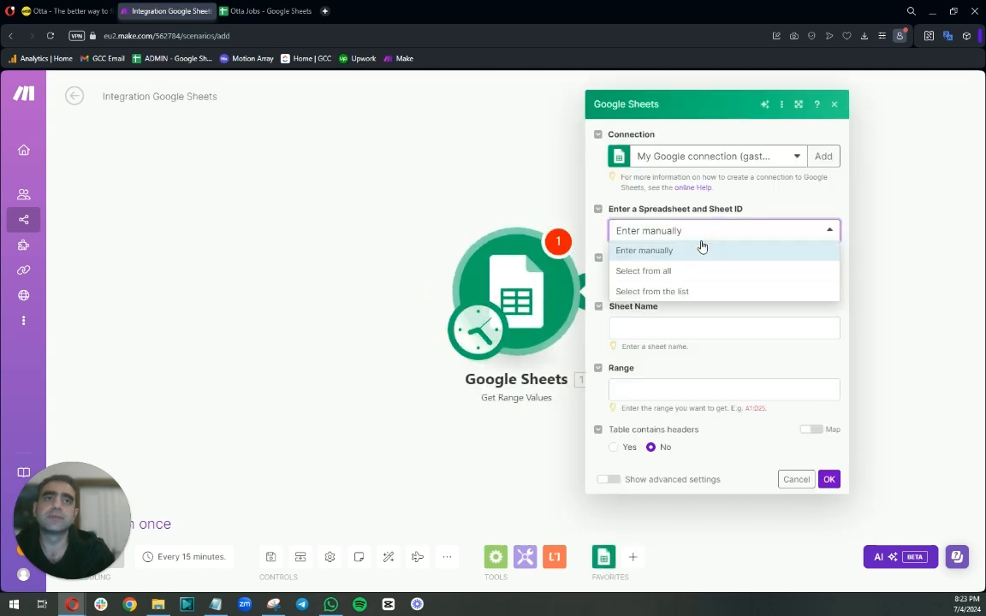
pyautogui.click(695, 291)
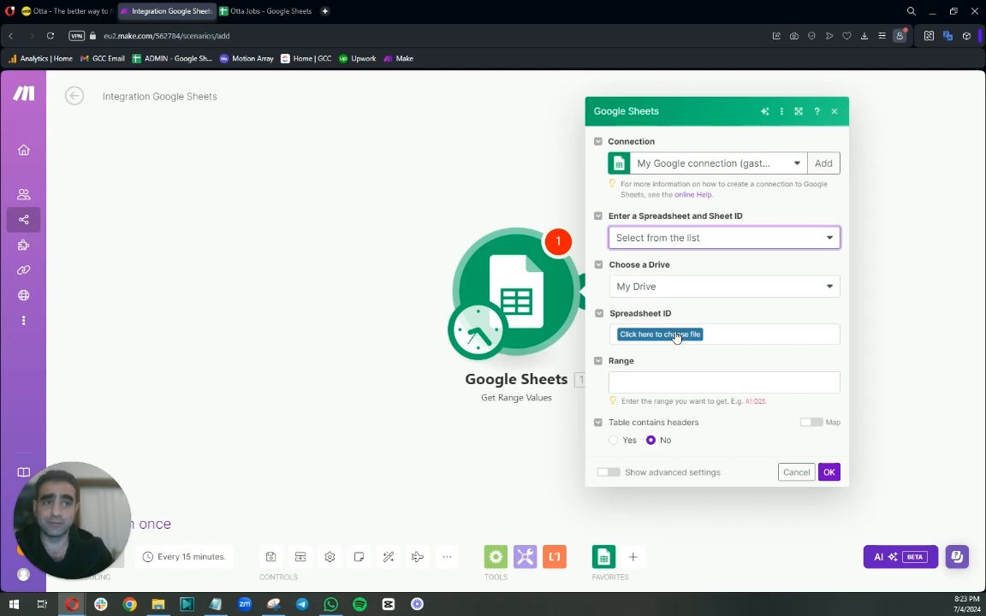
# Choose the Otta Jobs spreadsheet as the module's Spreadsheet ID by searching for it.
pyautogui.click(676, 334)
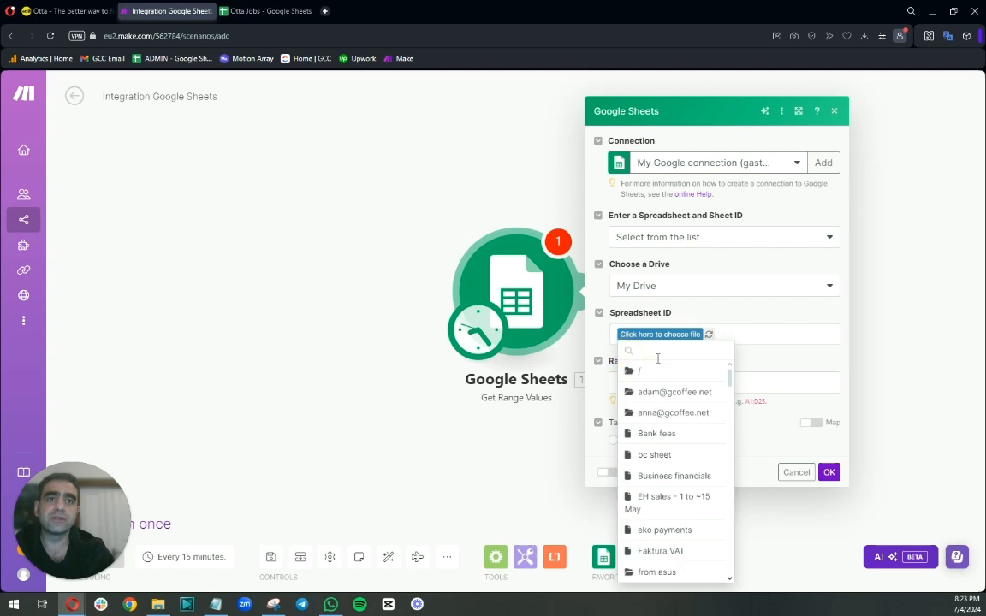
pyautogui.click(651, 354)
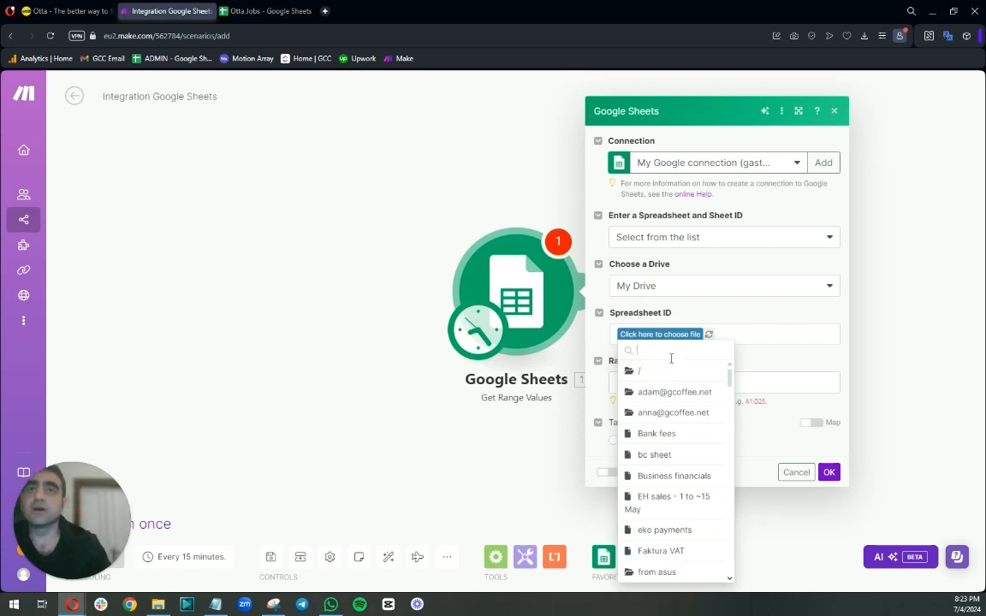
pyautogui.click(256, 11)
pyautogui.click(130, 15)
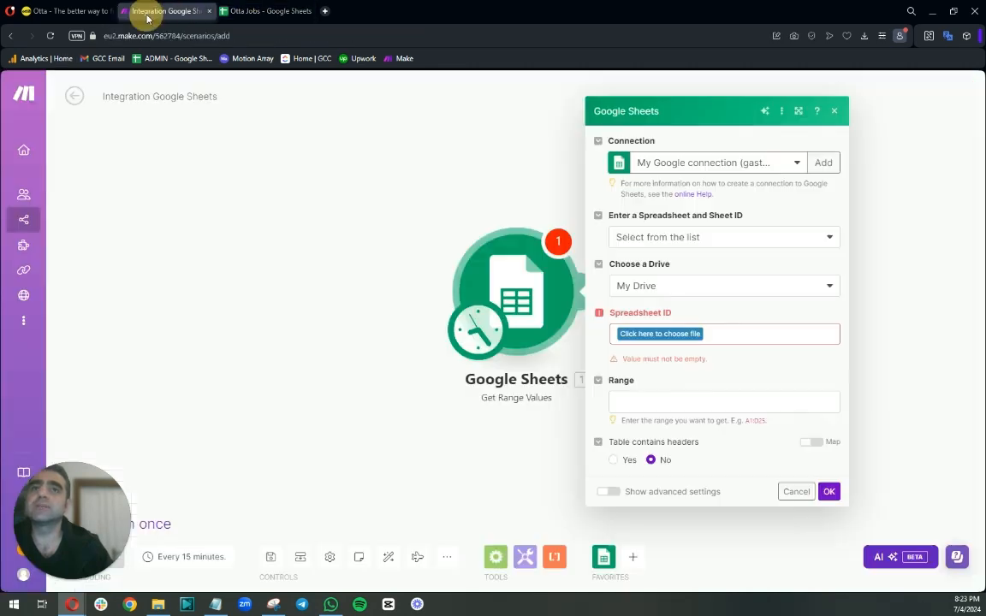
pyautogui.click(655, 333)
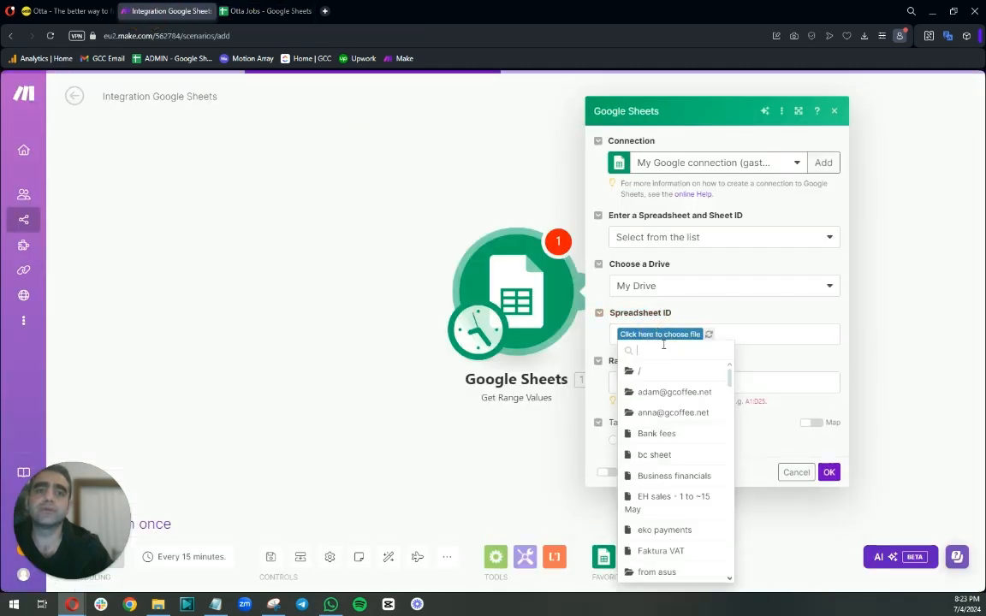
pyautogui.write('otta')
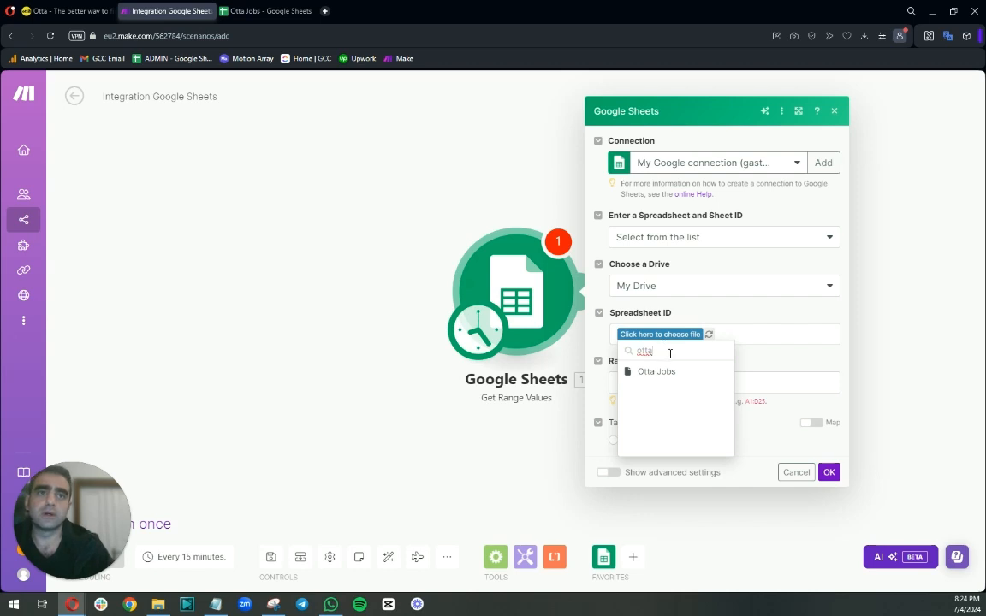
pyautogui.click(653, 372)
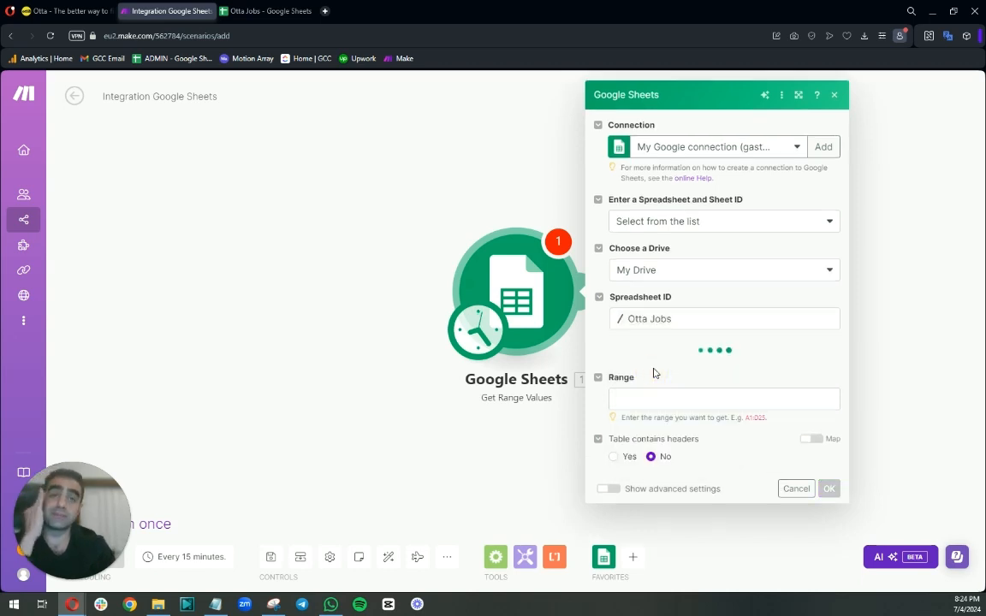
# Pick Sheet1 as the sheet name and set the range to A2:A, confirming the module settings.
pyautogui.click(657, 368)
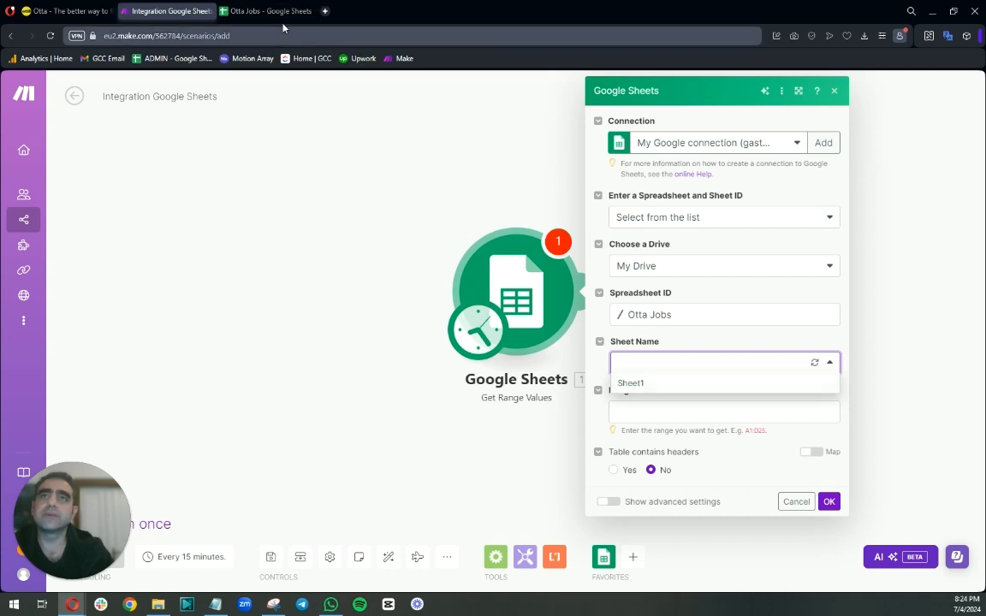
pyautogui.click(633, 384)
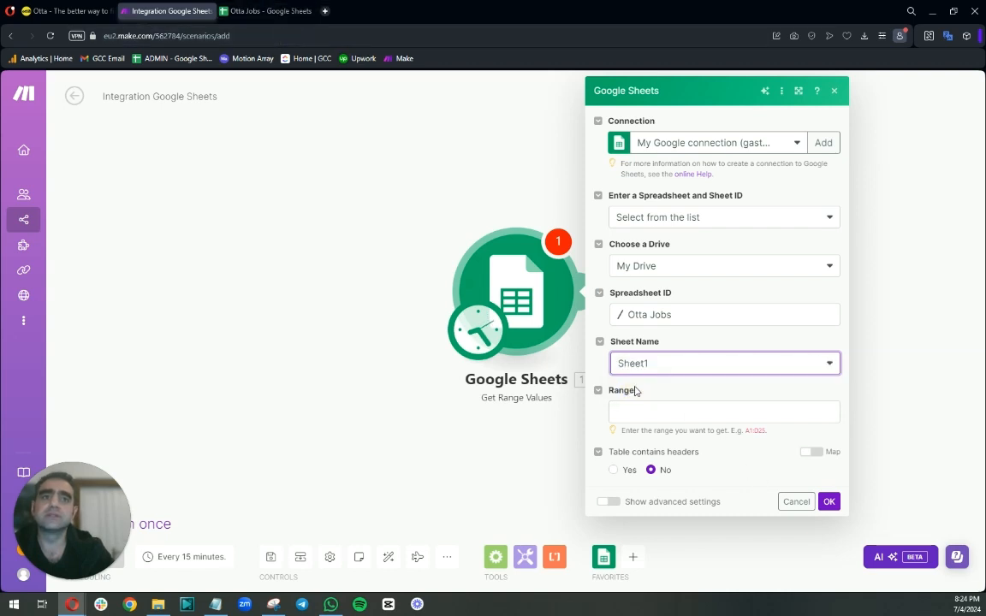
pyautogui.click(645, 407)
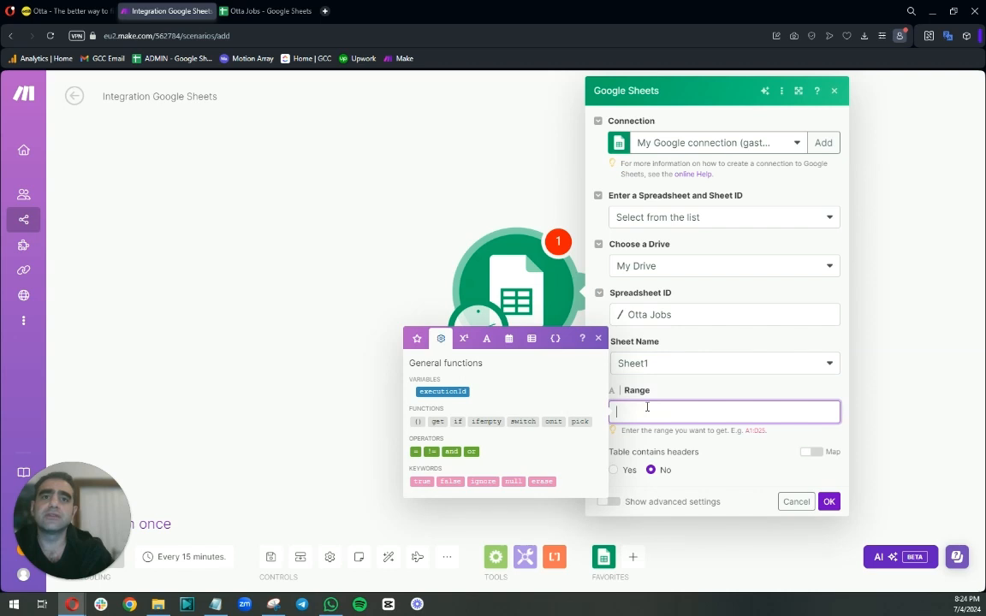
pyautogui.click(417, 338)
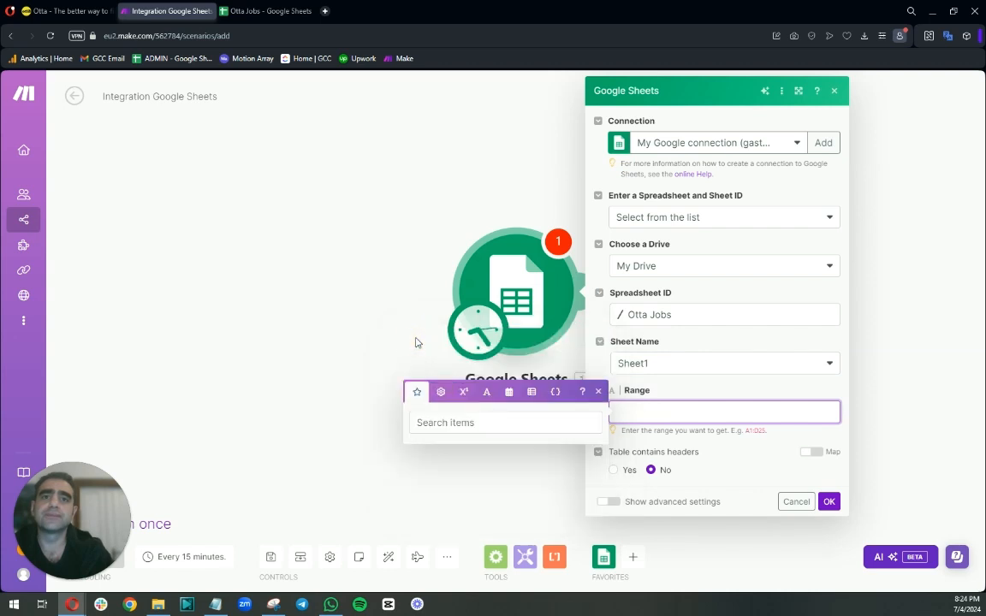
pyautogui.click(445, 421)
pyautogui.click(674, 412)
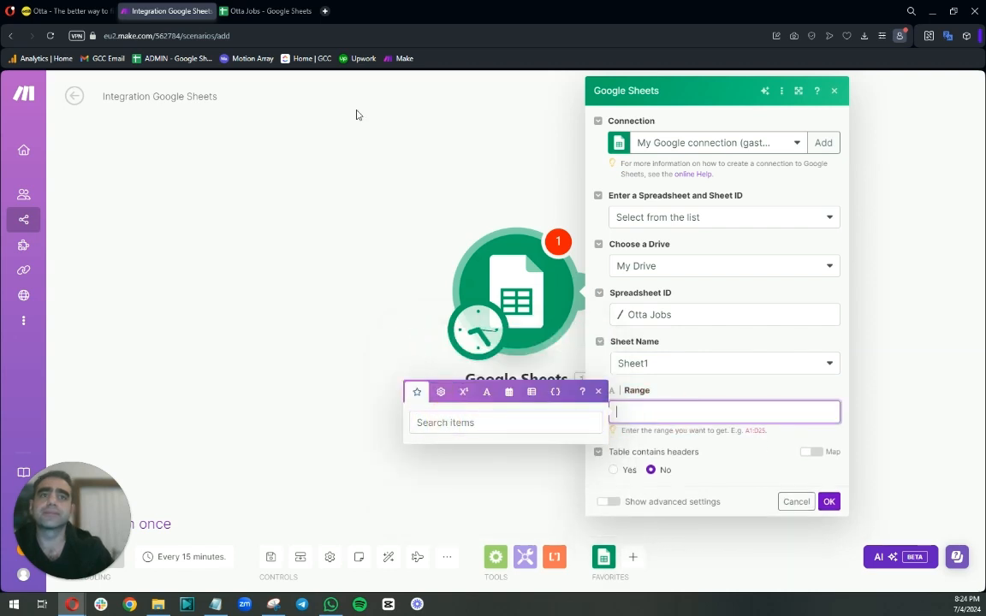
pyautogui.click(270, 11)
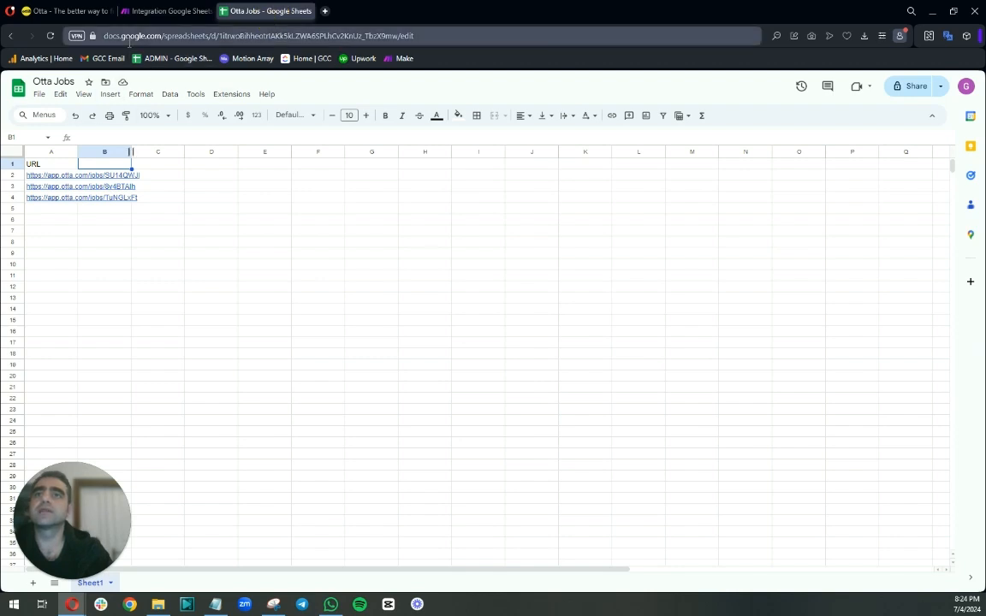
pyautogui.click(171, 11)
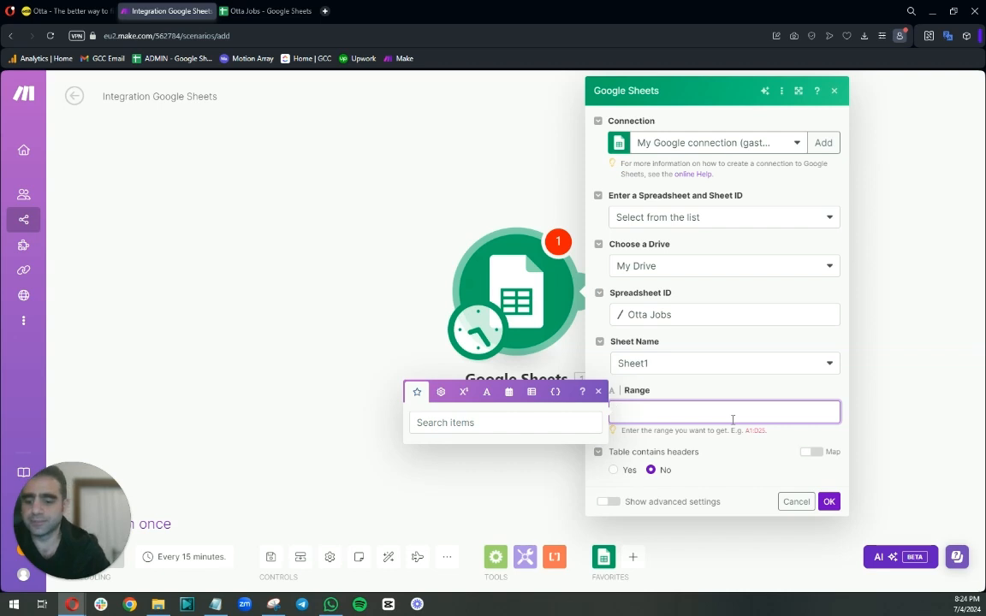
pyautogui.write('A2:A')
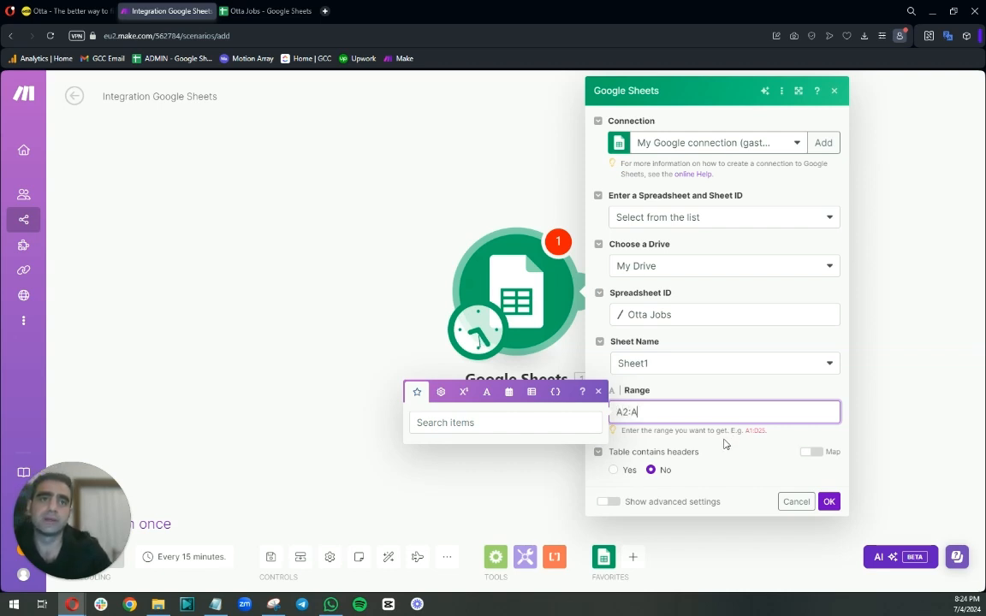
pyautogui.press('Return')
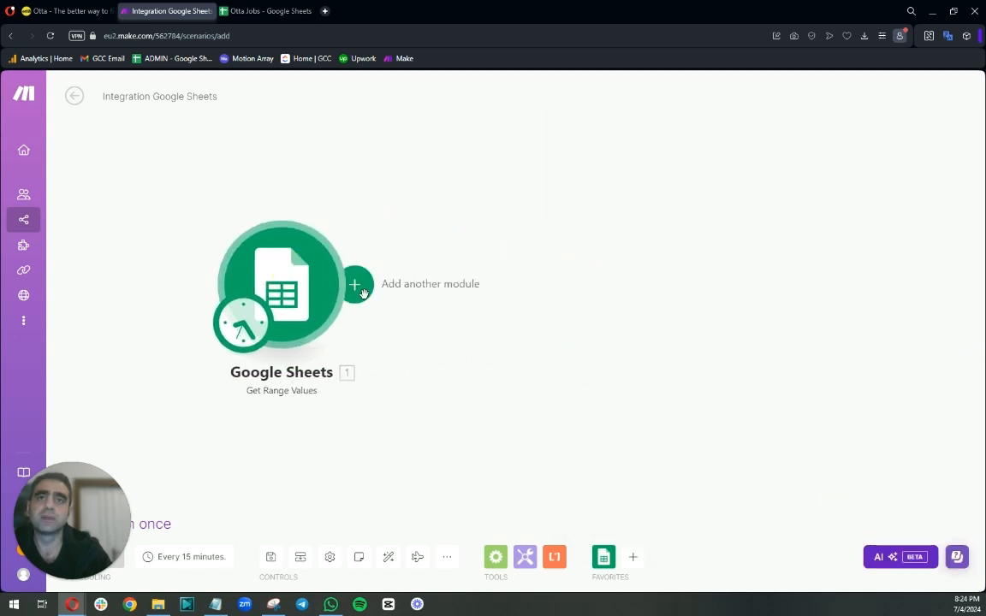
# Add an HTTP Make a request module after the Google Sheets module.
pyautogui.click(363, 293)
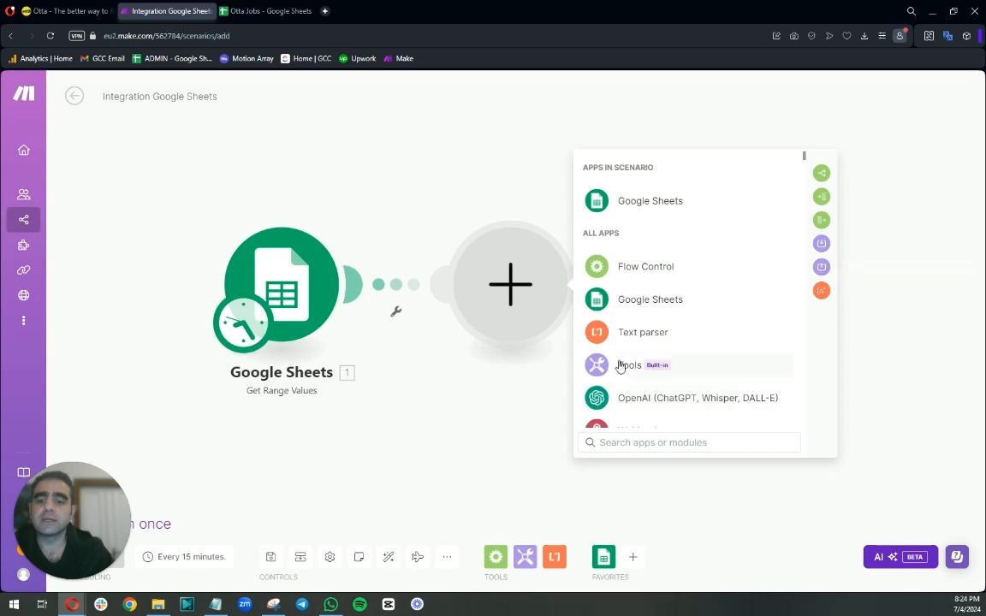
pyautogui.click(650, 443)
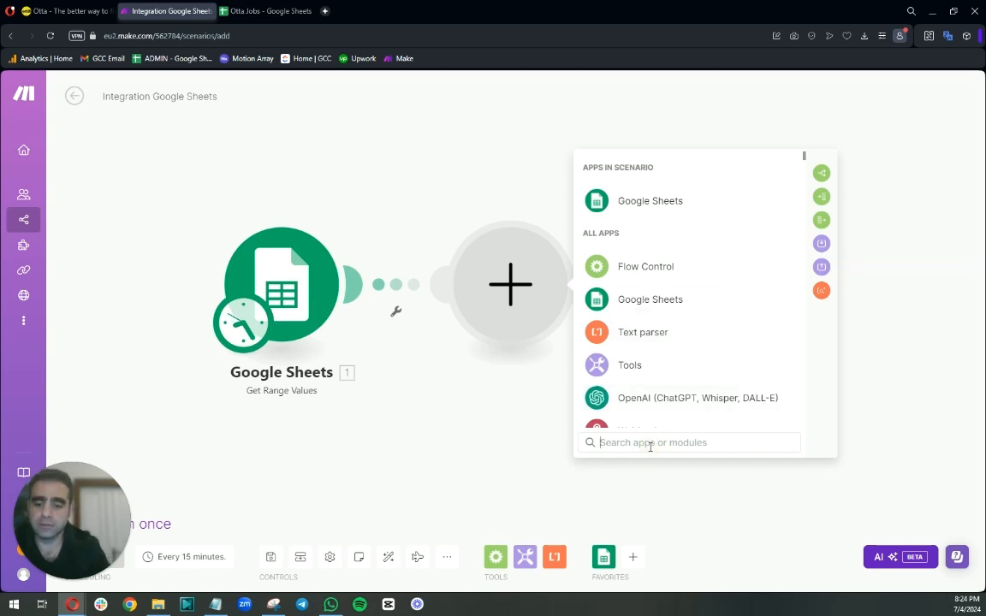
pyautogui.write('http')
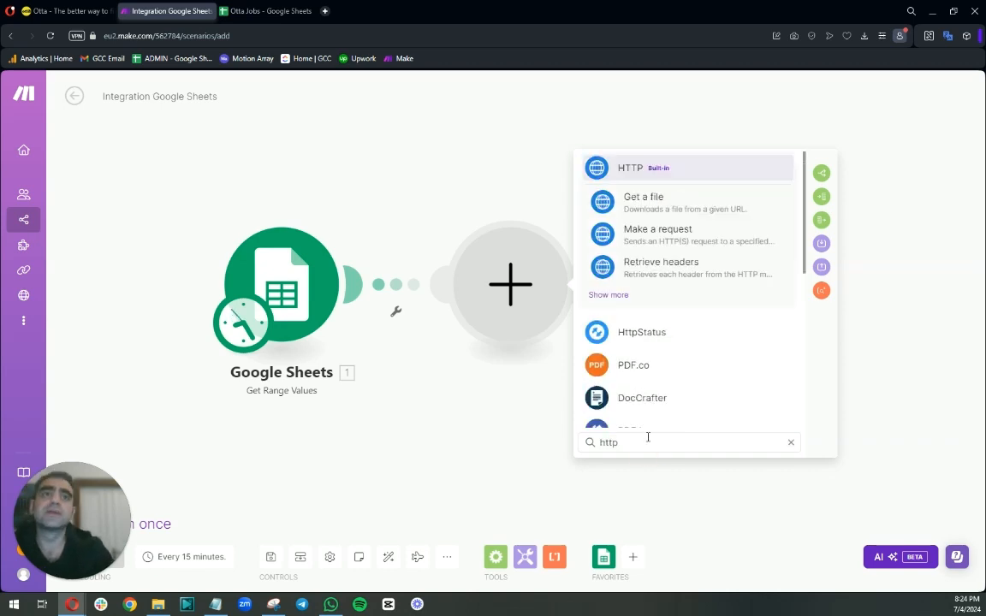
pyautogui.click(666, 233)
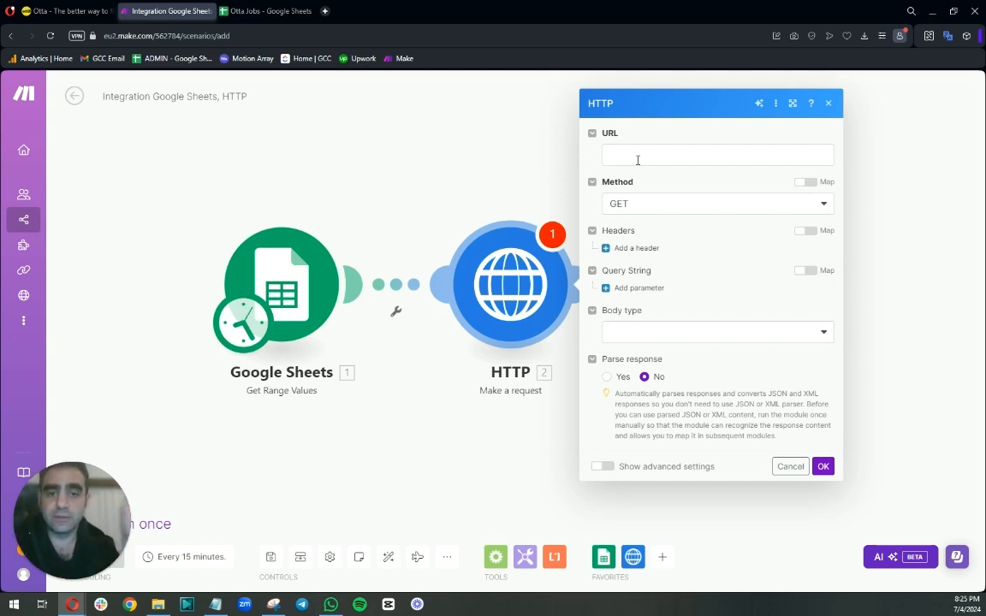
# Map the Google Sheets column A value into the HTTP module's URL field and save the module.
pyautogui.click(638, 156)
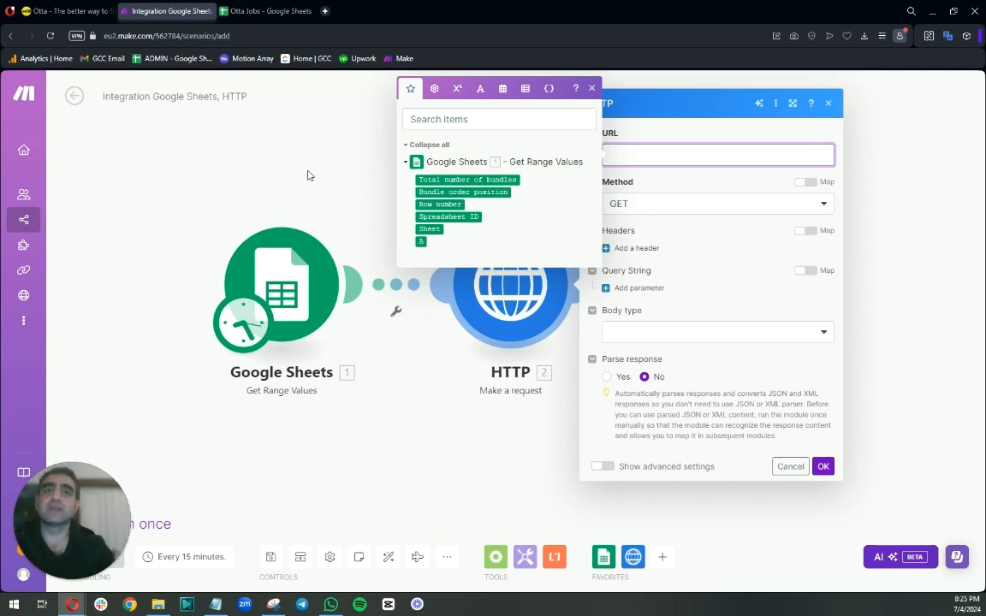
pyautogui.click(420, 241)
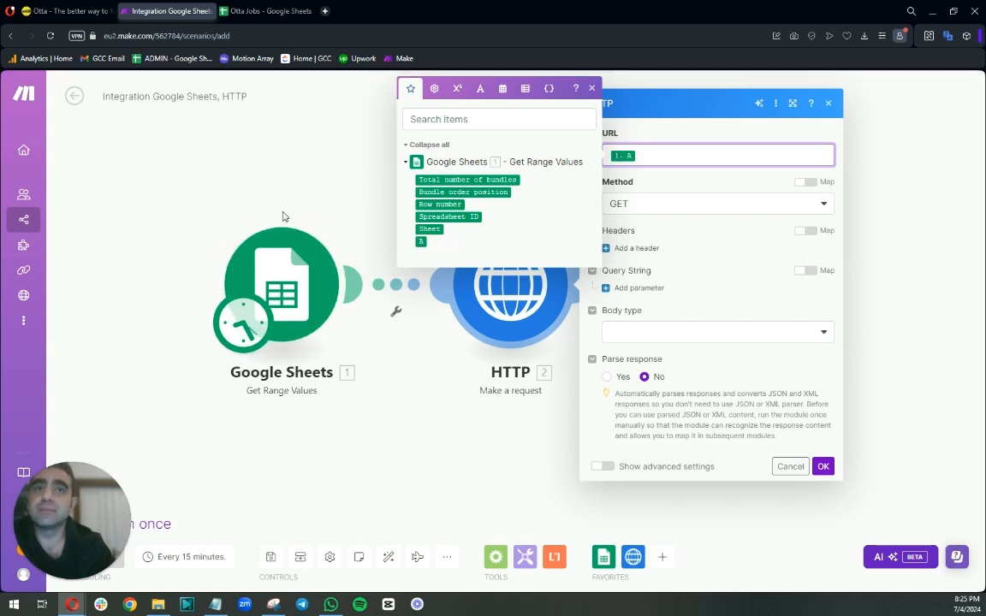
pyautogui.click(704, 231)
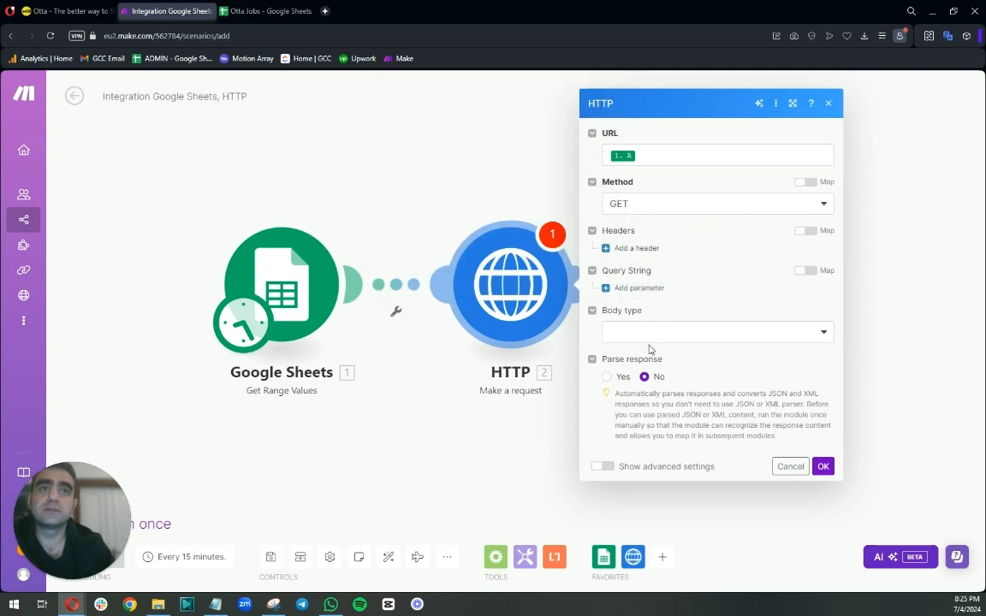
pyautogui.click(723, 341)
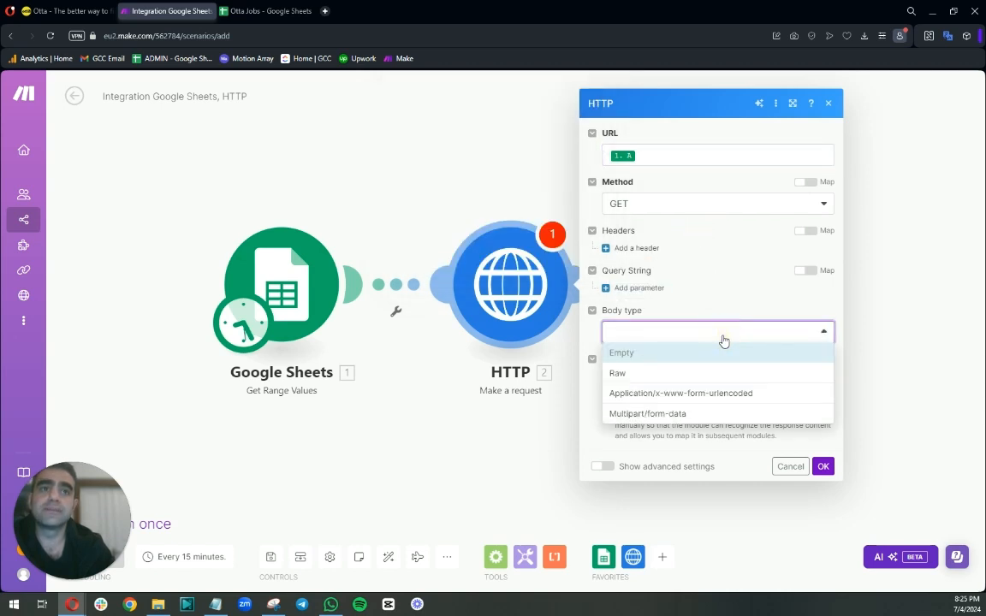
pyautogui.click(722, 337)
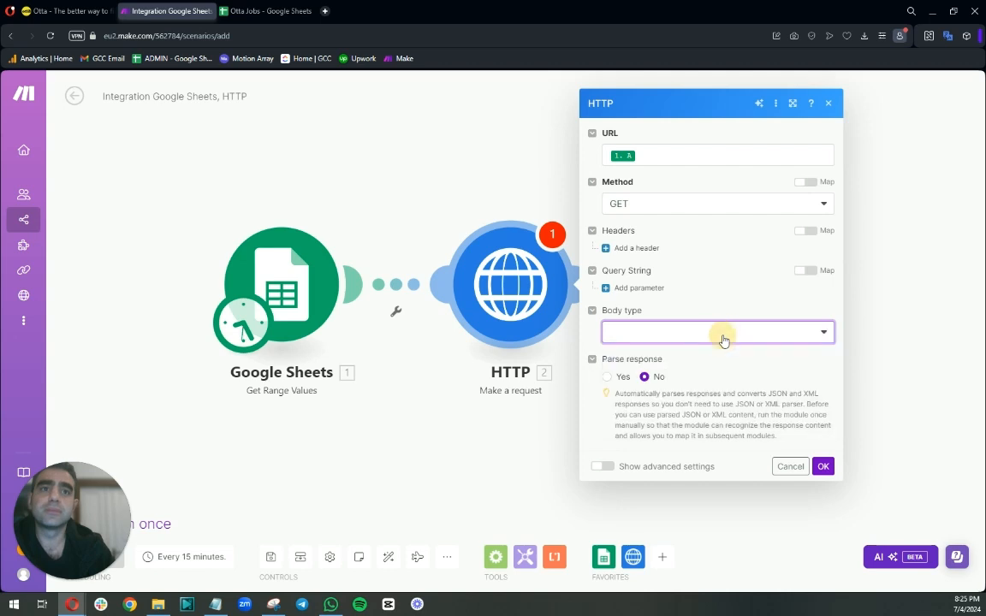
pyautogui.click(822, 466)
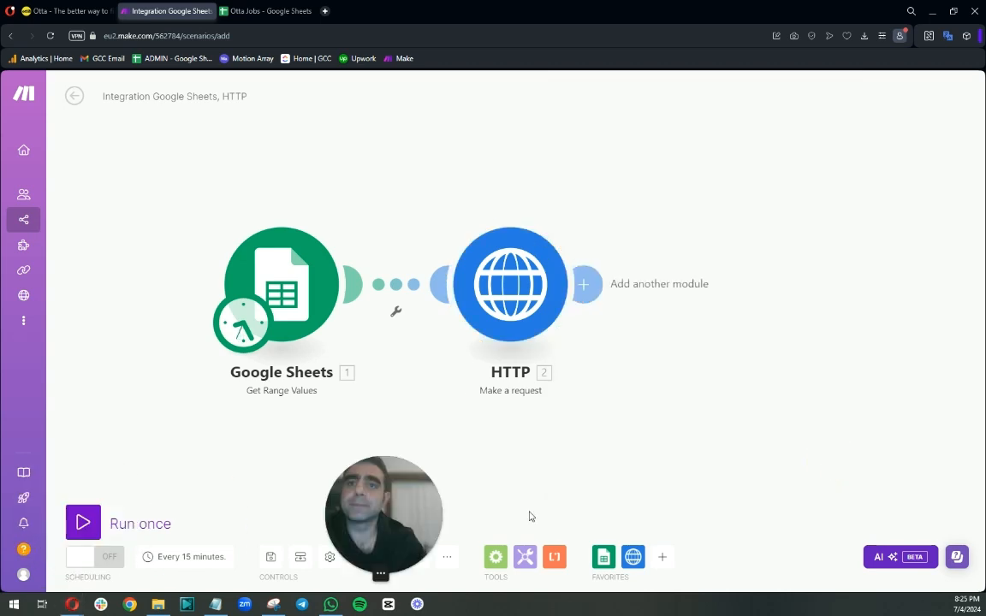
# Run the scenario once and inspect the Google Sheets module's output bundles.
pyautogui.click(83, 523)
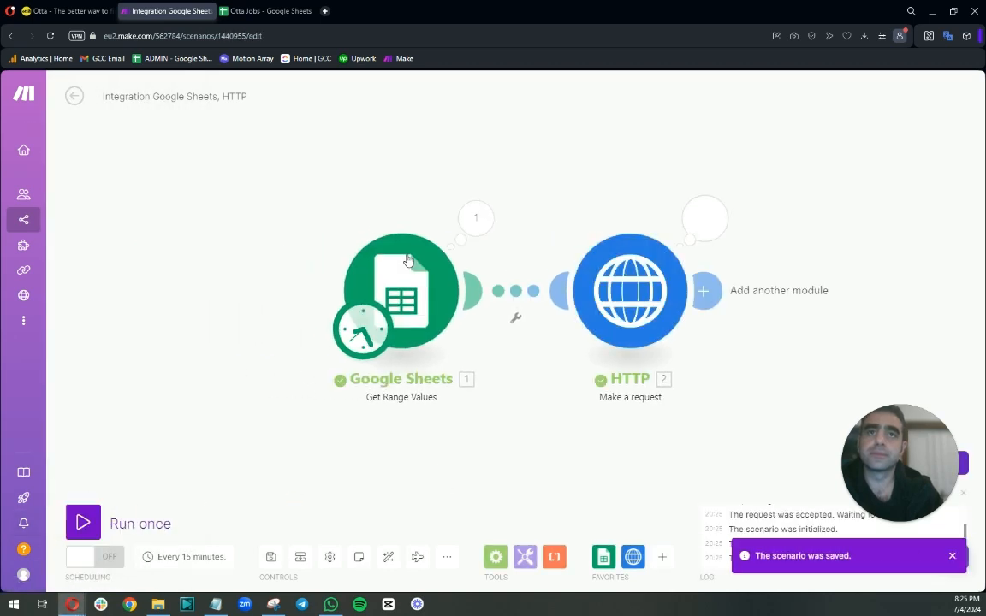
pyautogui.click(475, 222)
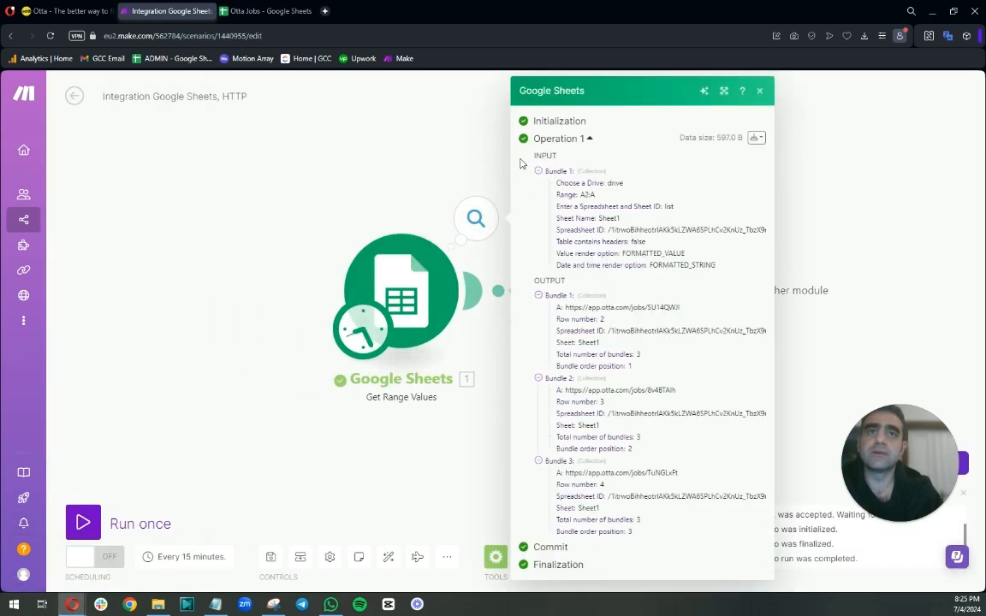
pyautogui.click(315, 193)
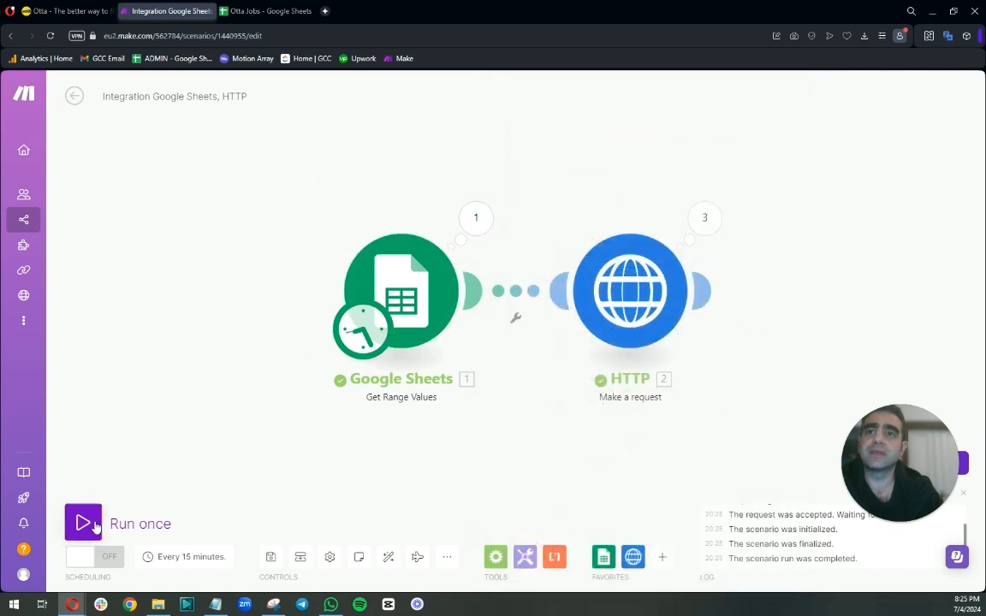
pyautogui.click(477, 222)
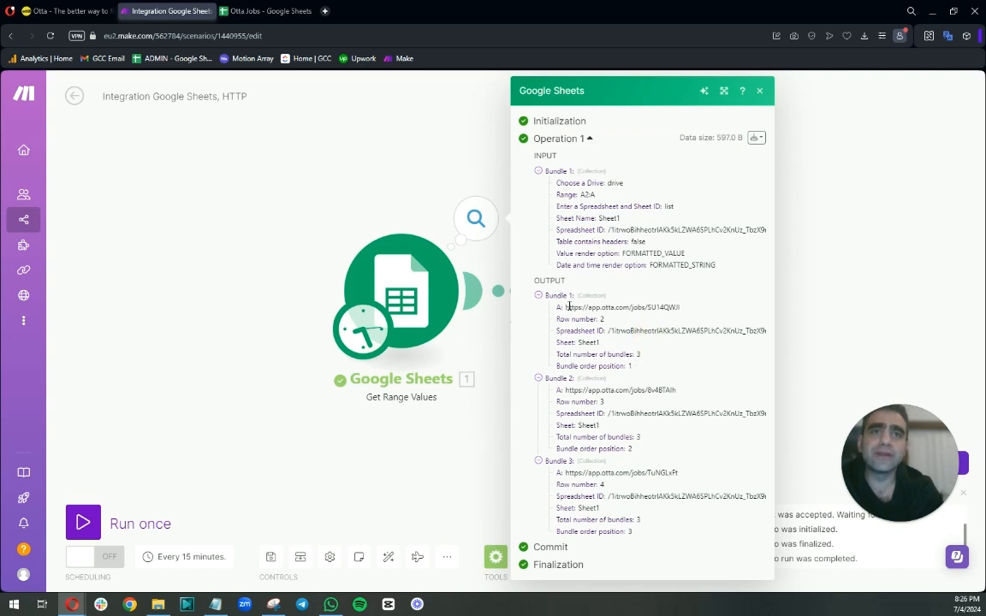
pyautogui.moveTo(566, 307); pyautogui.dragTo(653, 317)
pyautogui.click(554, 279)
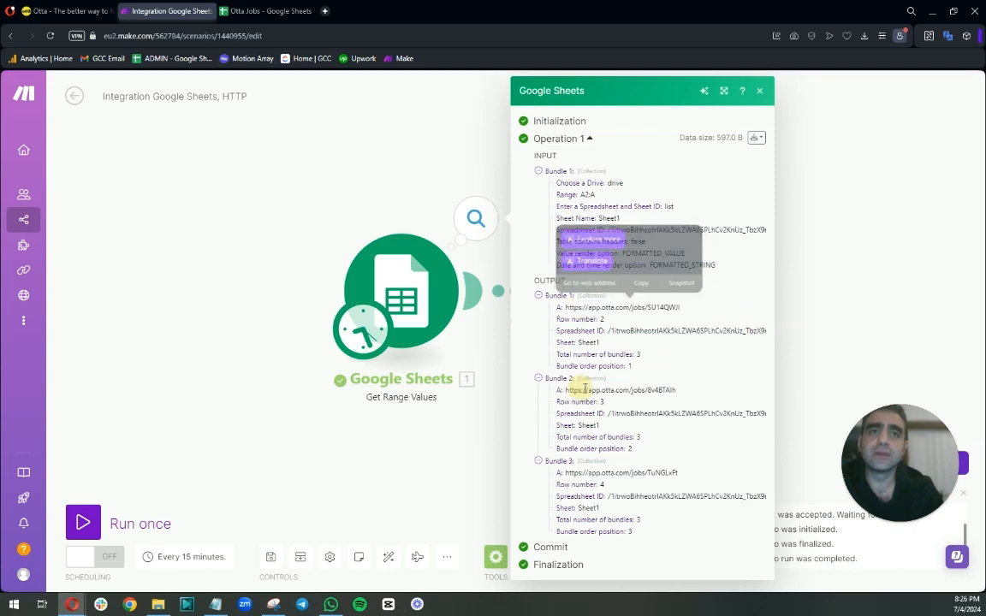
pyautogui.moveTo(582, 390); pyautogui.dragTo(671, 391)
pyautogui.moveTo(681, 474); pyautogui.dragTo(596, 473)
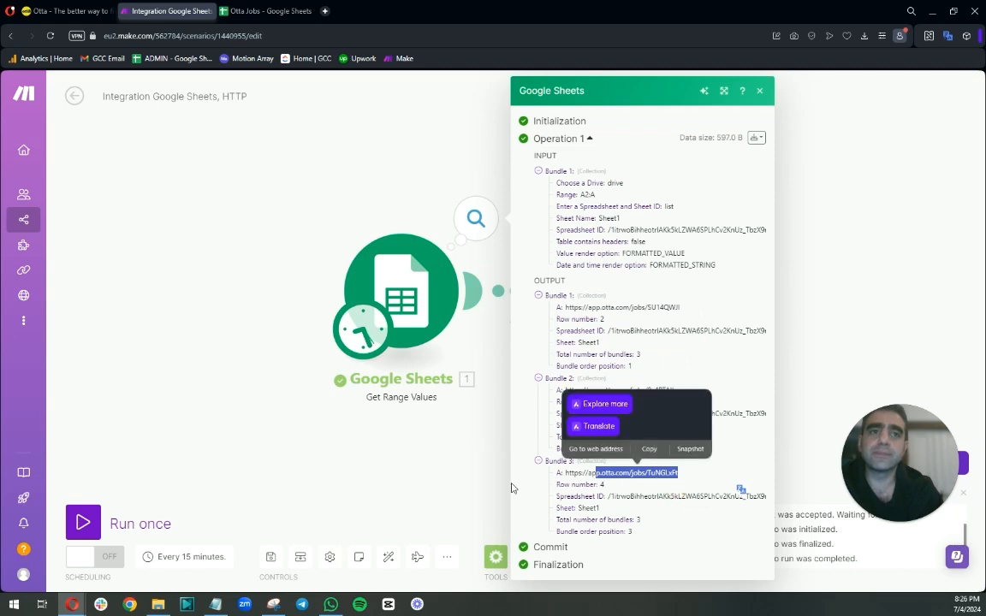
pyautogui.click(489, 448)
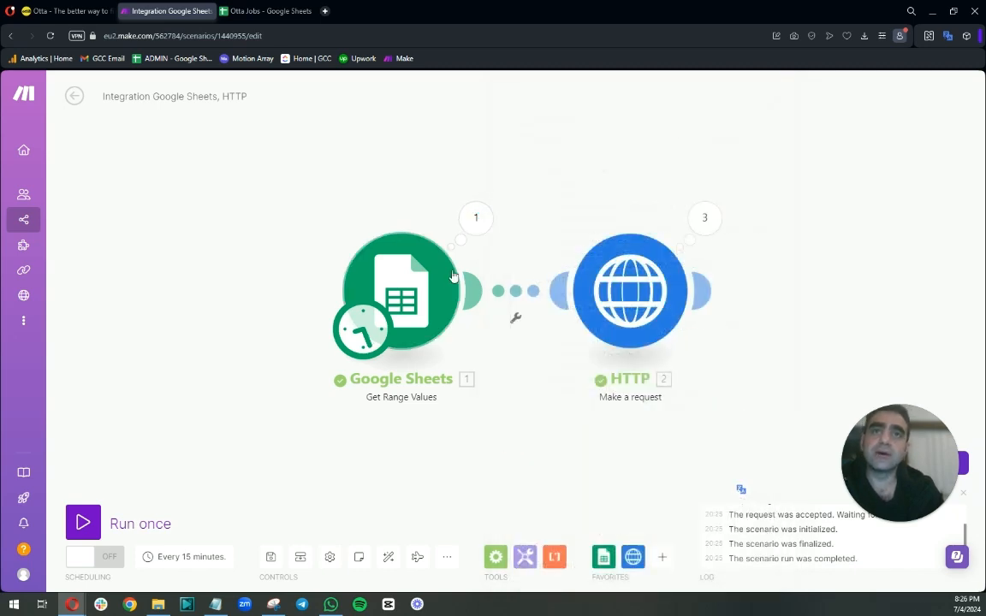
pyautogui.click(473, 214)
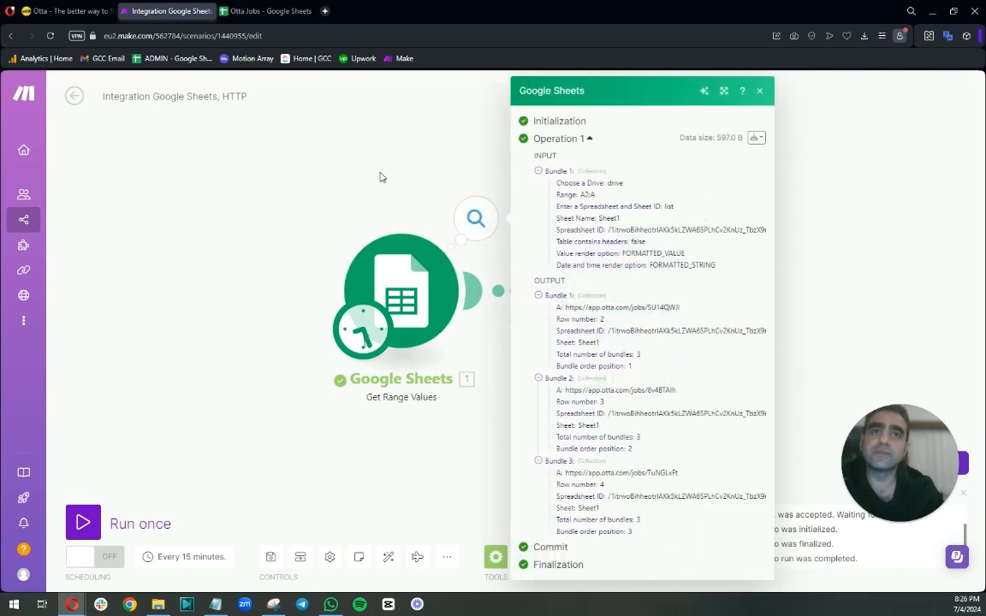
pyautogui.click(347, 159)
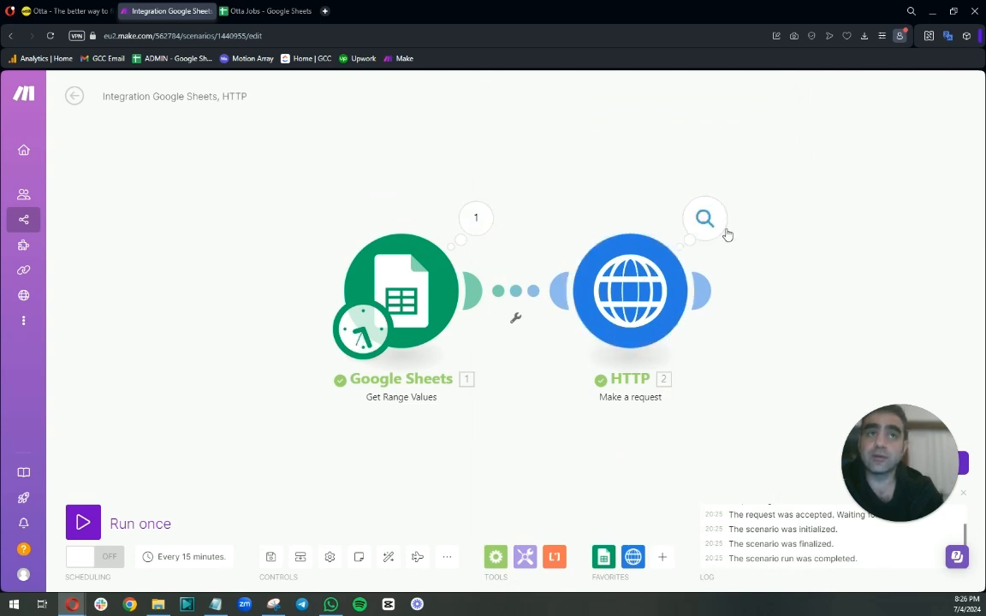
# Inspect the HTTP module's first operation response data, then switch to the Otta tab.
pyautogui.click(707, 220)
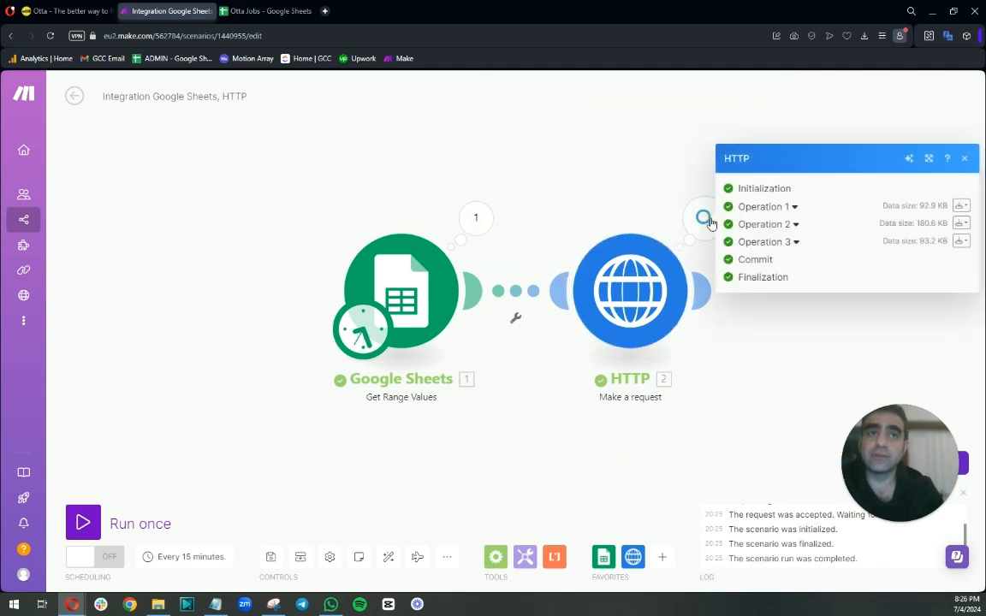
pyautogui.click(792, 206)
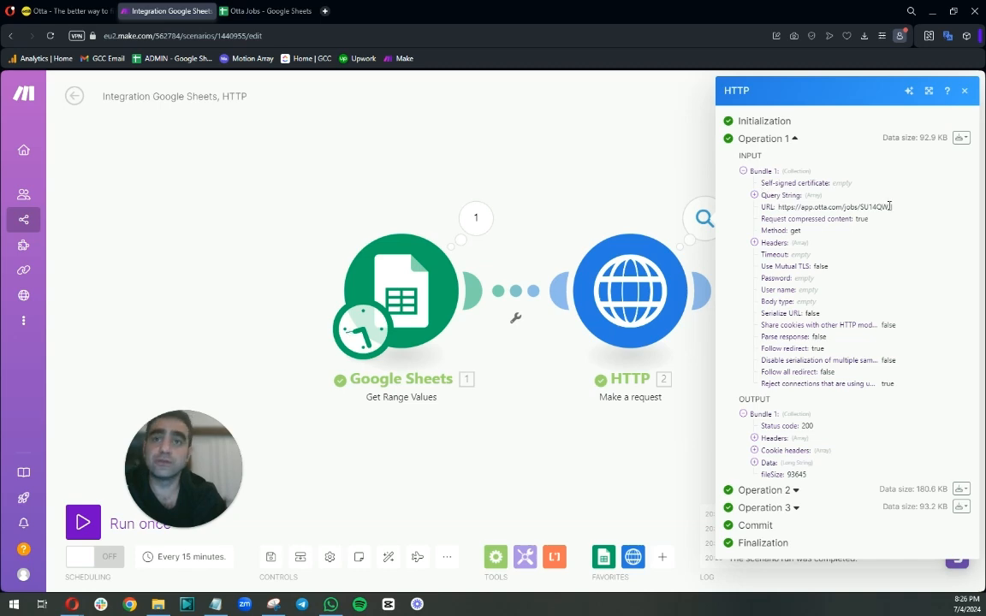
pyautogui.click(288, 12)
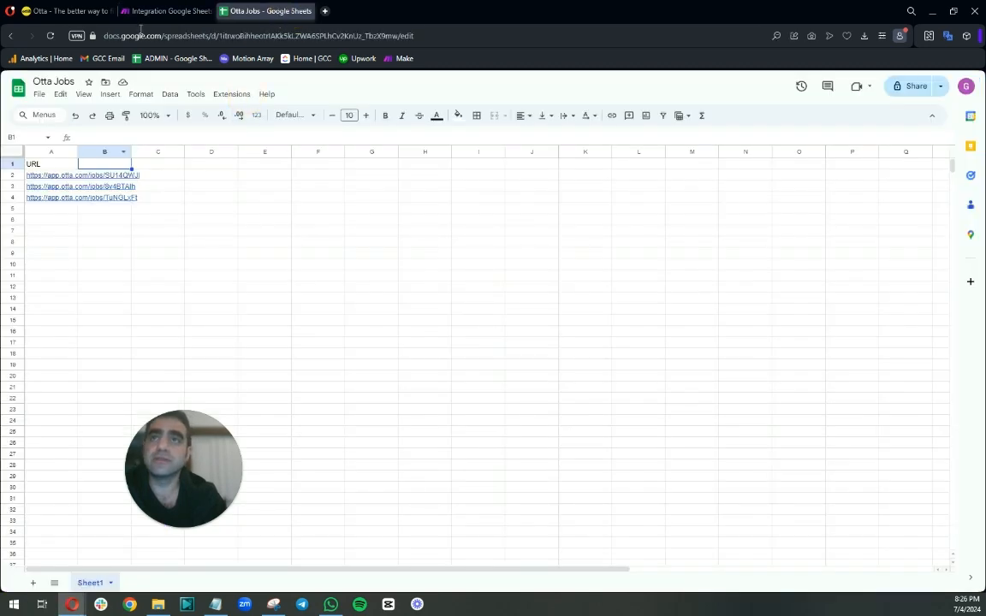
pyautogui.click(161, 12)
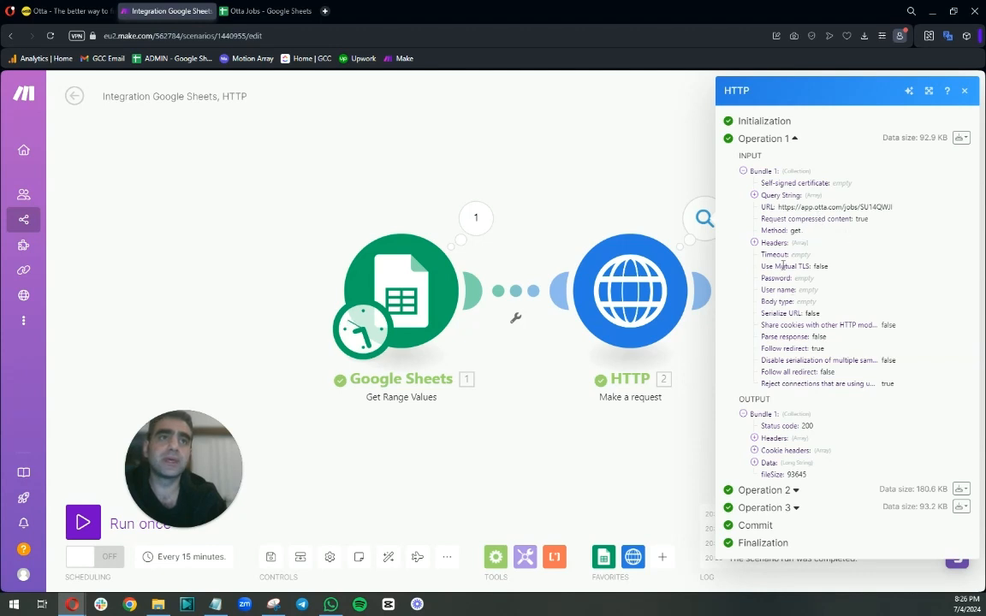
pyautogui.click(754, 466)
pyautogui.scroll(-5, 856, 385)
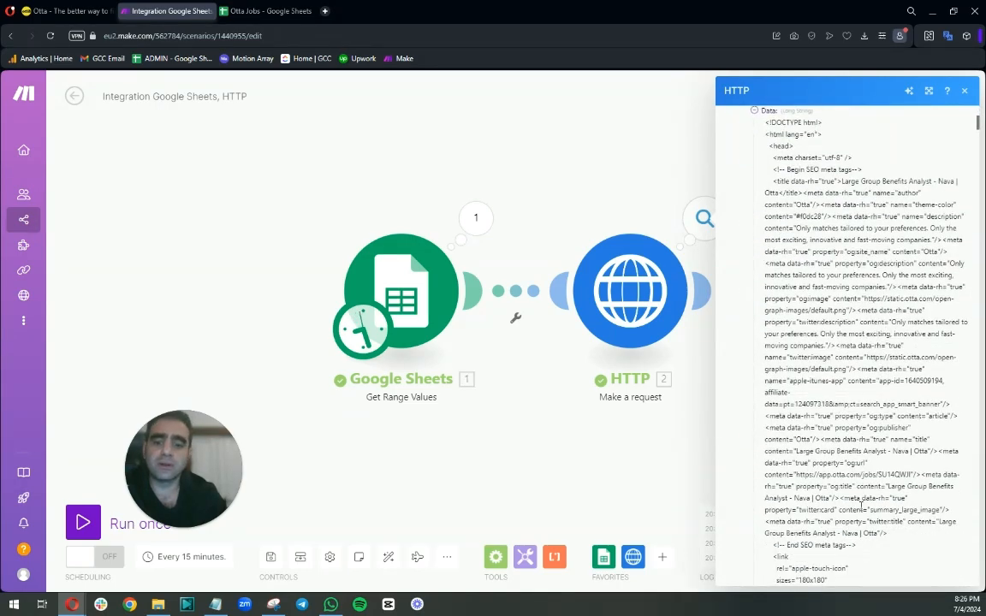
pyautogui.scroll(-3, 828, 193)
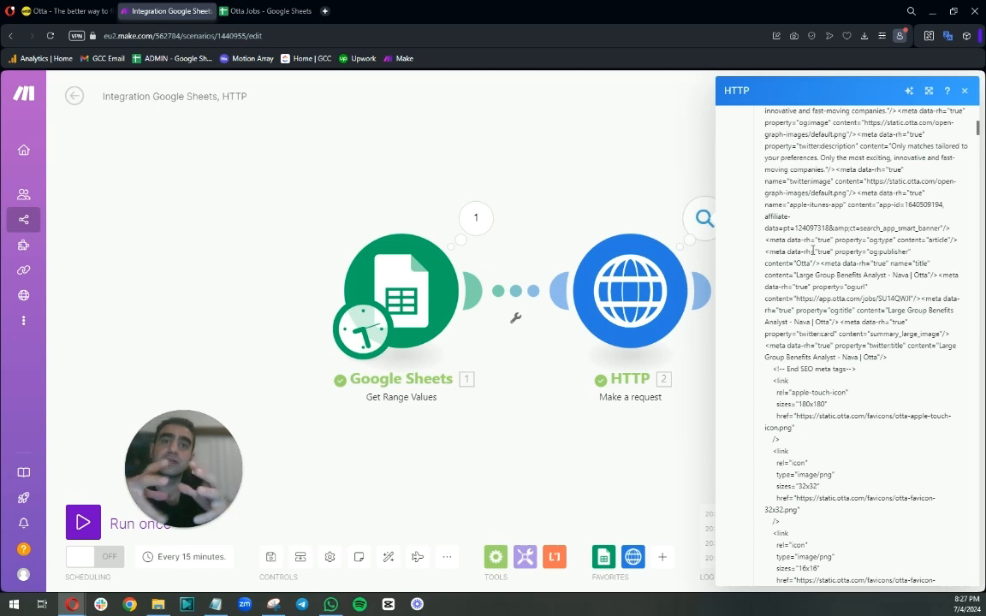
pyautogui.click(69, 11)
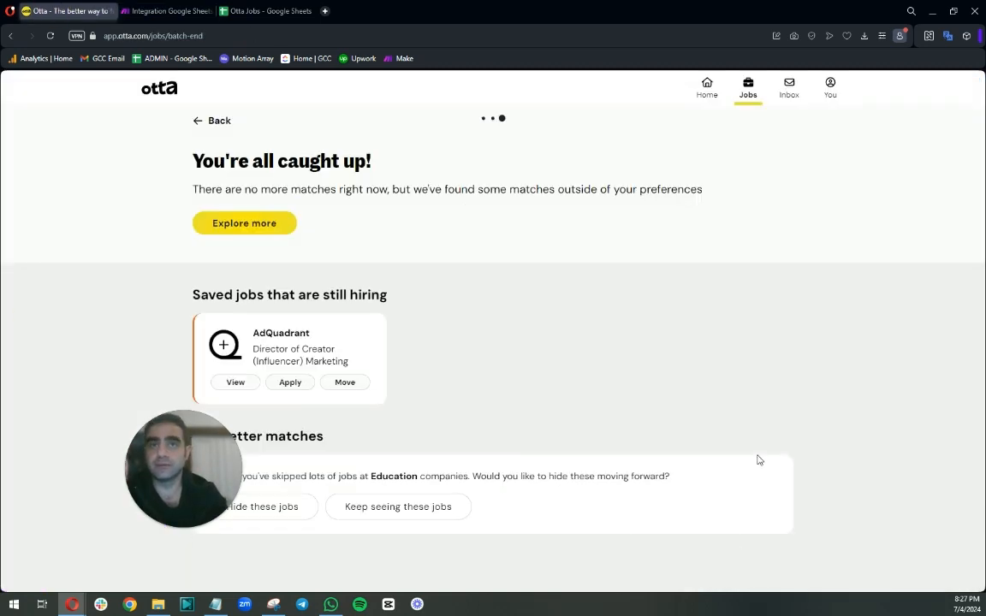
# Return to the scenario editor and scroll through the HTTP module's response data, then close the output panel.
pyautogui.click(252, 10)
pyautogui.click(175, 11)
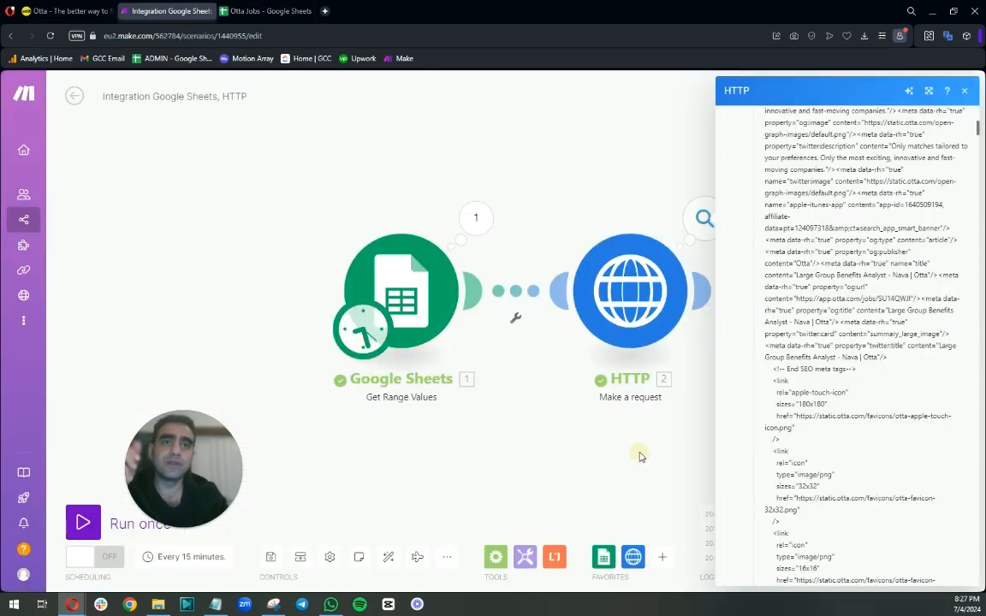
pyautogui.moveTo(638, 456); pyautogui.dragTo(391, 426)
pyautogui.scroll(-3, 736, 429)
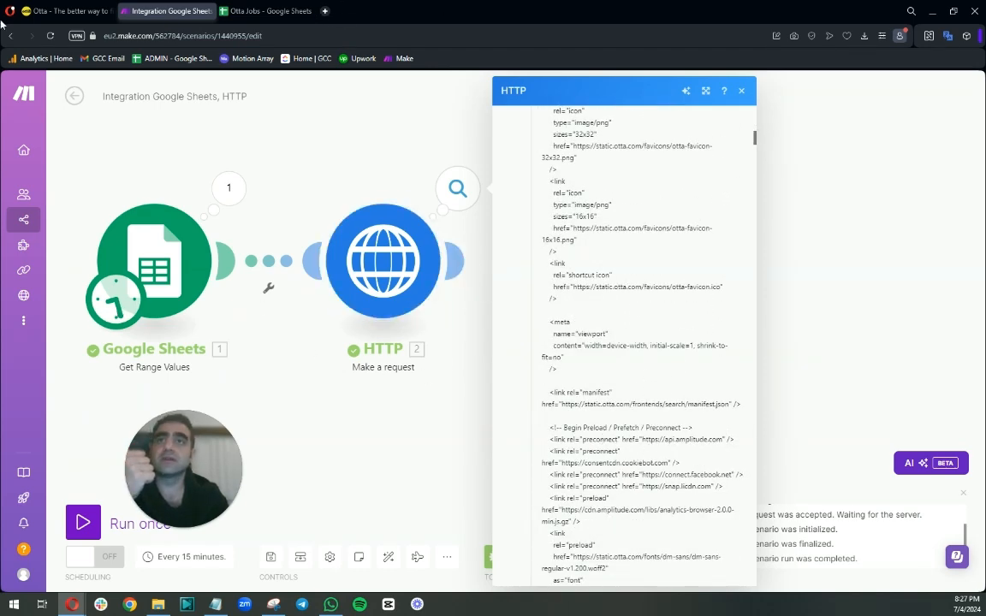
pyautogui.scroll(-3, 676, 424)
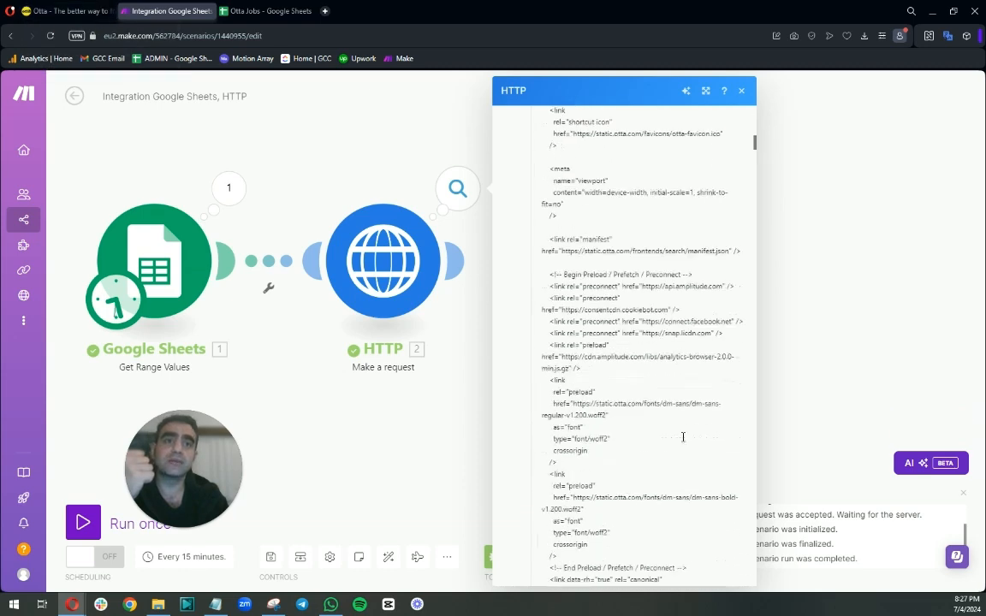
pyautogui.click(384, 133)
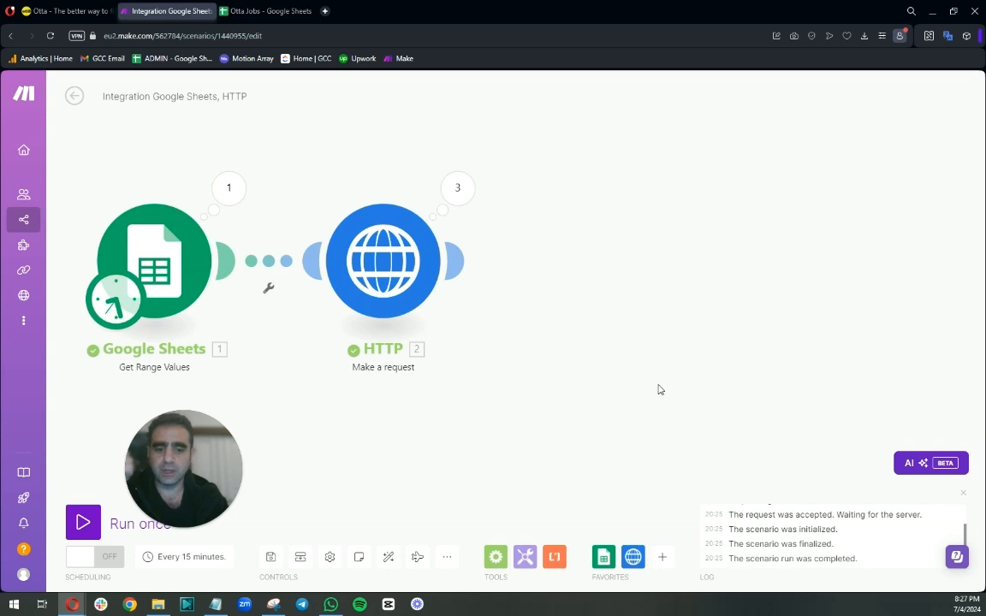
# Add a Text parser HTML to text module after the HTTP module and map the HTTP Data into its HTML field.
pyautogui.click(459, 260)
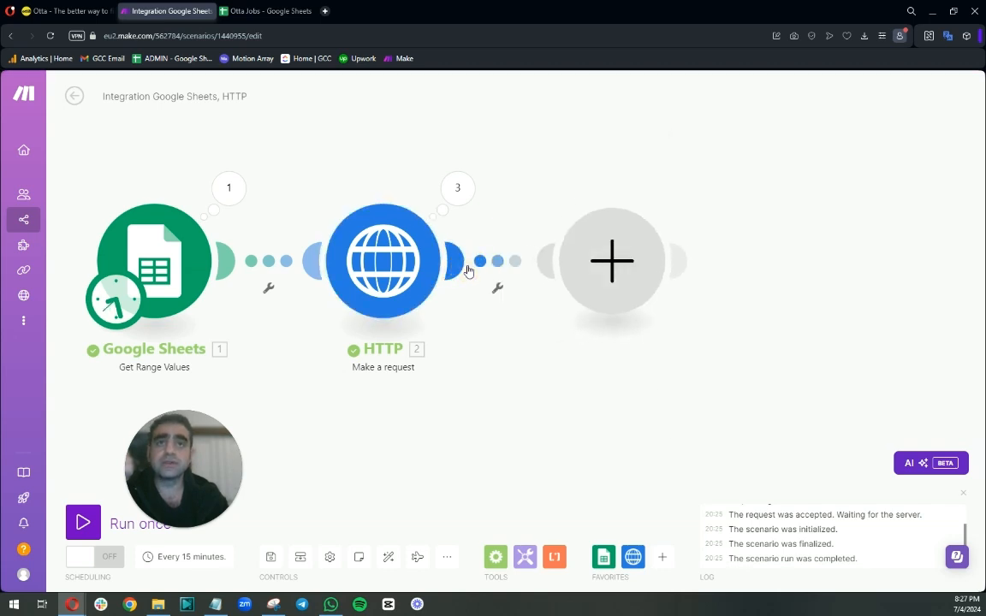
pyautogui.click(710, 344)
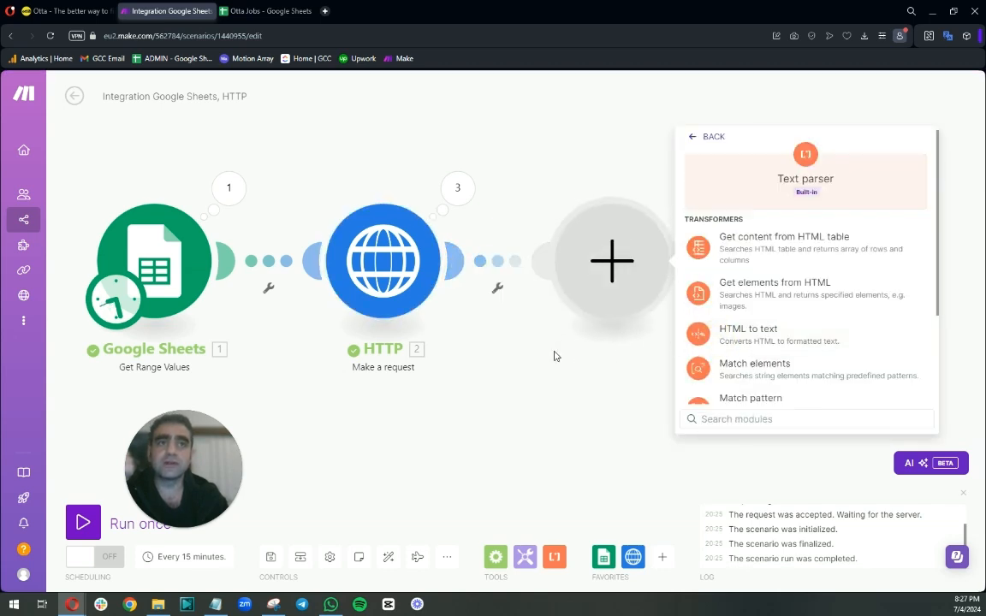
pyautogui.scroll(-3, 741, 337)
pyautogui.scroll(3, 744, 336)
pyautogui.click(736, 317)
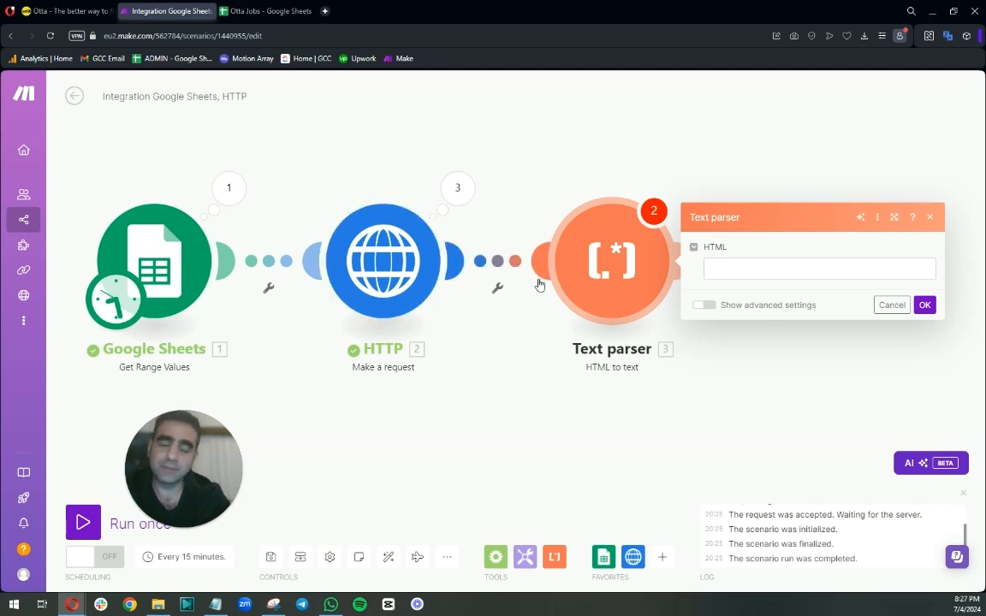
pyautogui.click(738, 268)
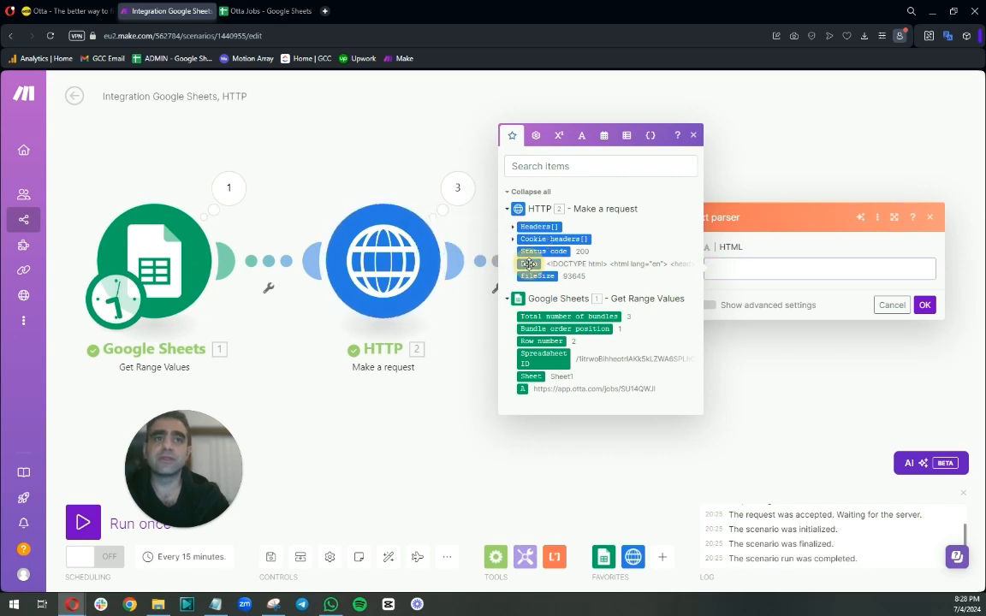
pyautogui.click(529, 263)
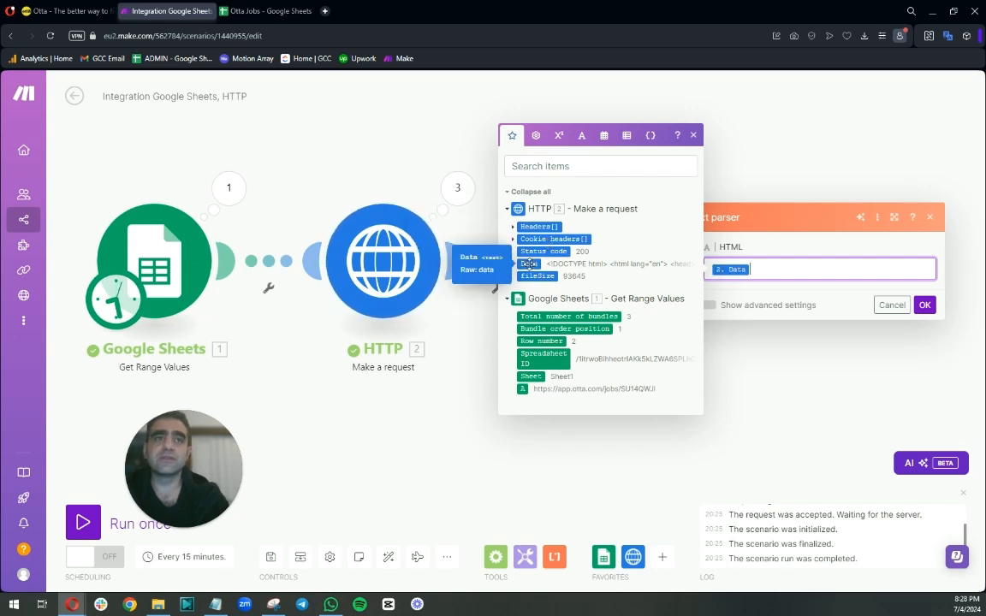
# Open the HTTP module's operation output and inspect its Data content.
pyautogui.click(456, 187)
pyautogui.click(566, 176)
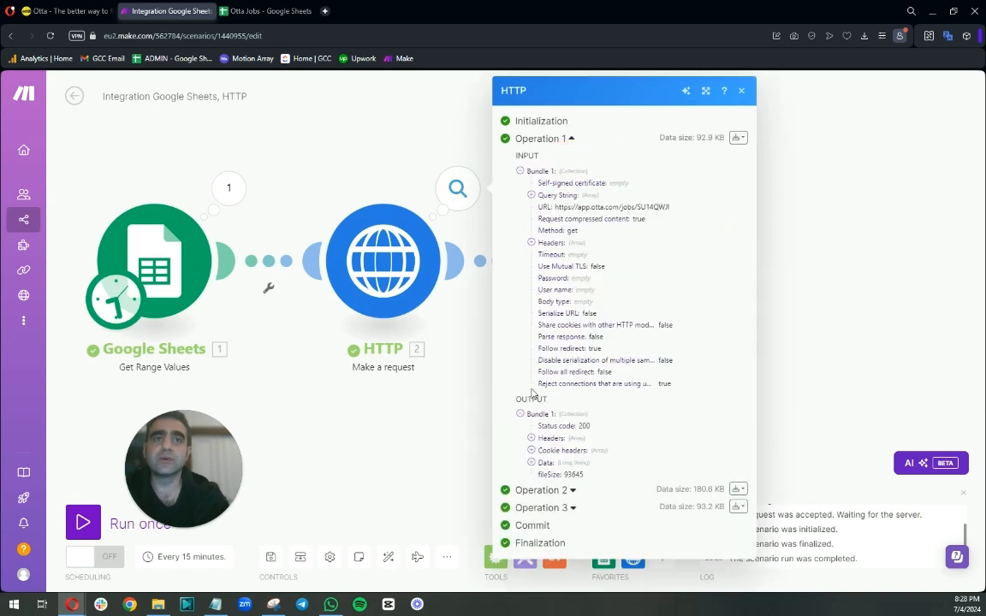
pyautogui.click(530, 463)
pyautogui.scroll(-5, 590, 449)
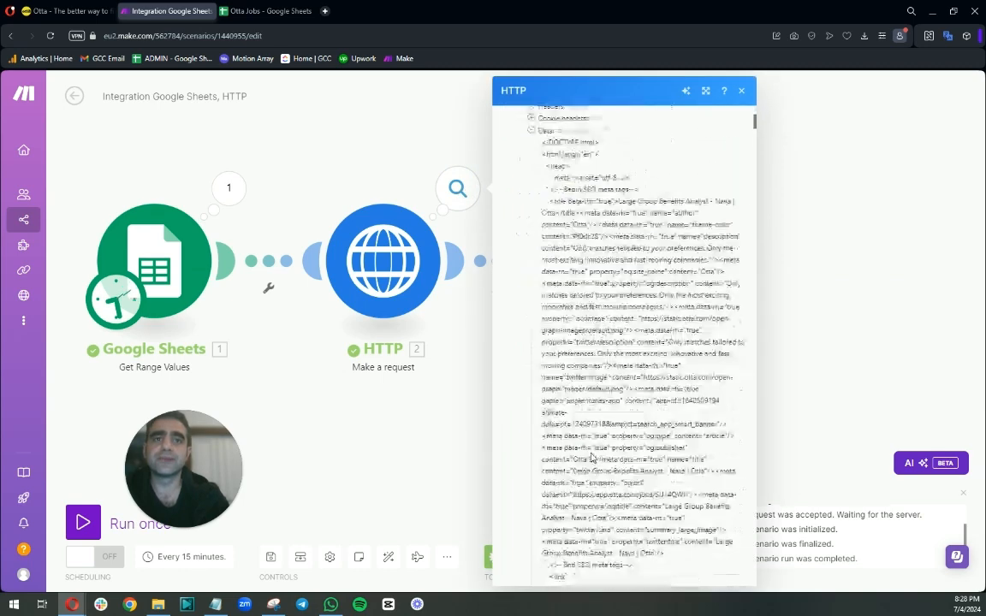
pyautogui.click(396, 115)
pyautogui.click(638, 227)
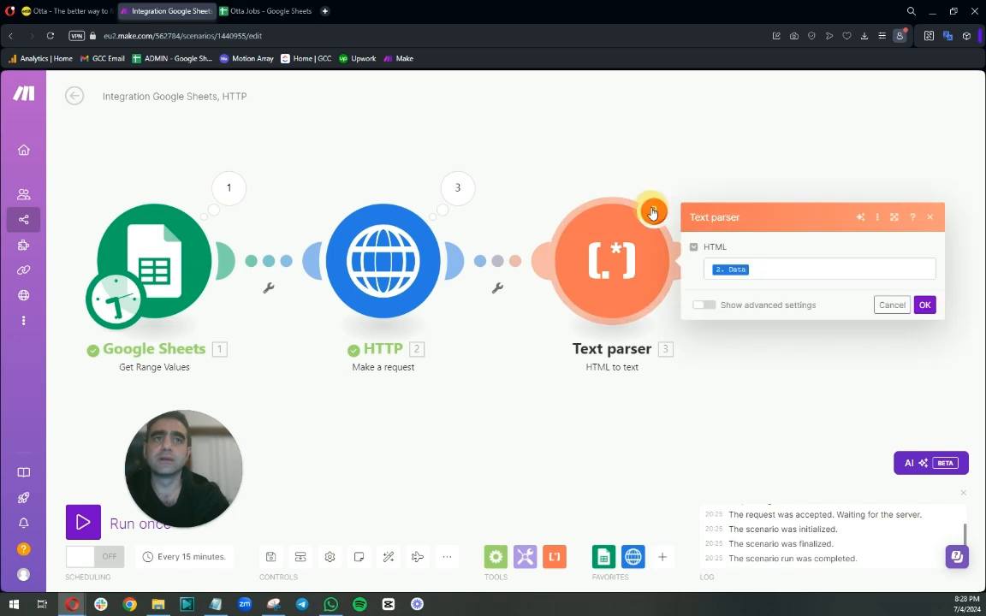
# Reopen the Text parser module and save its settings.
pyautogui.click(498, 106)
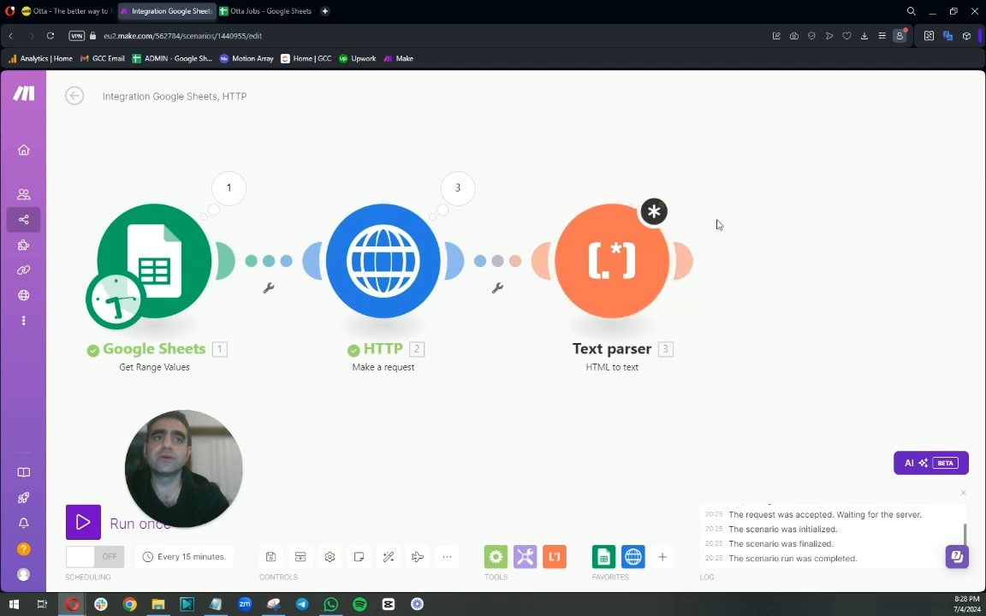
pyautogui.click(661, 214)
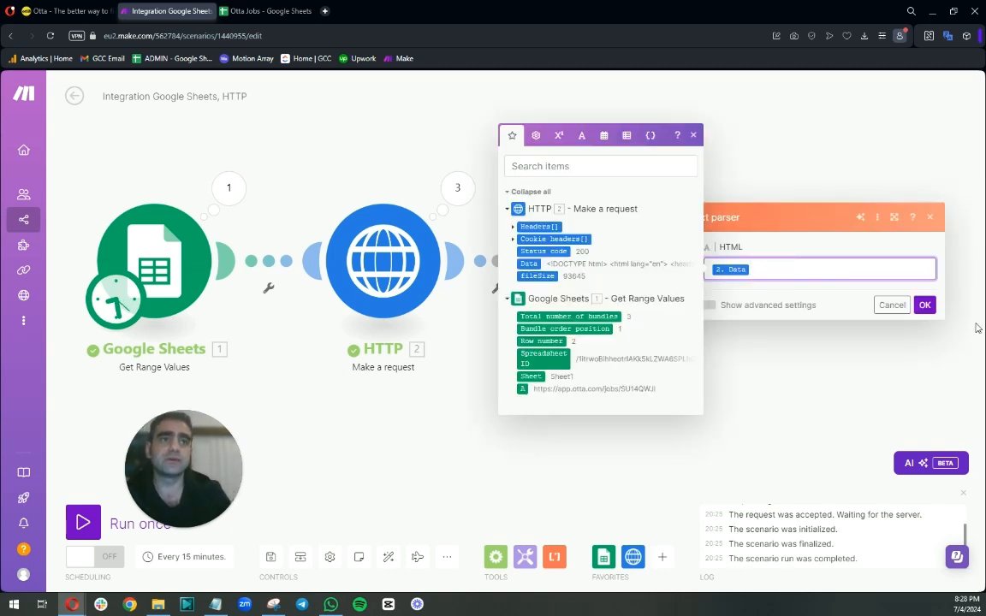
pyautogui.click(924, 305)
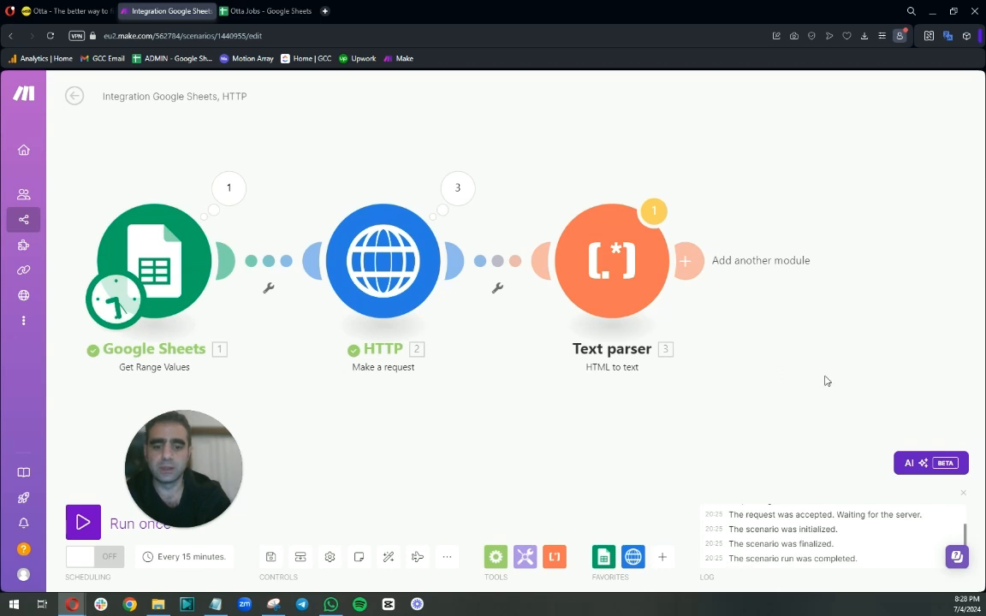
# Run the scenario once, choosing to run anyway past the transformer warning.
pyautogui.moveTo(822, 375); pyautogui.dragTo(840, 355)
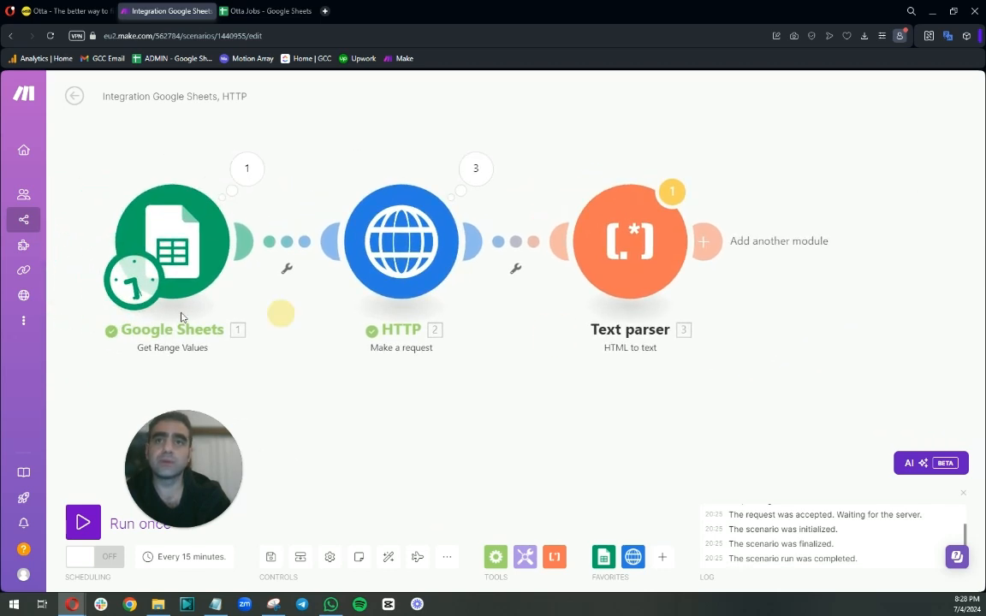
pyautogui.click(116, 535)
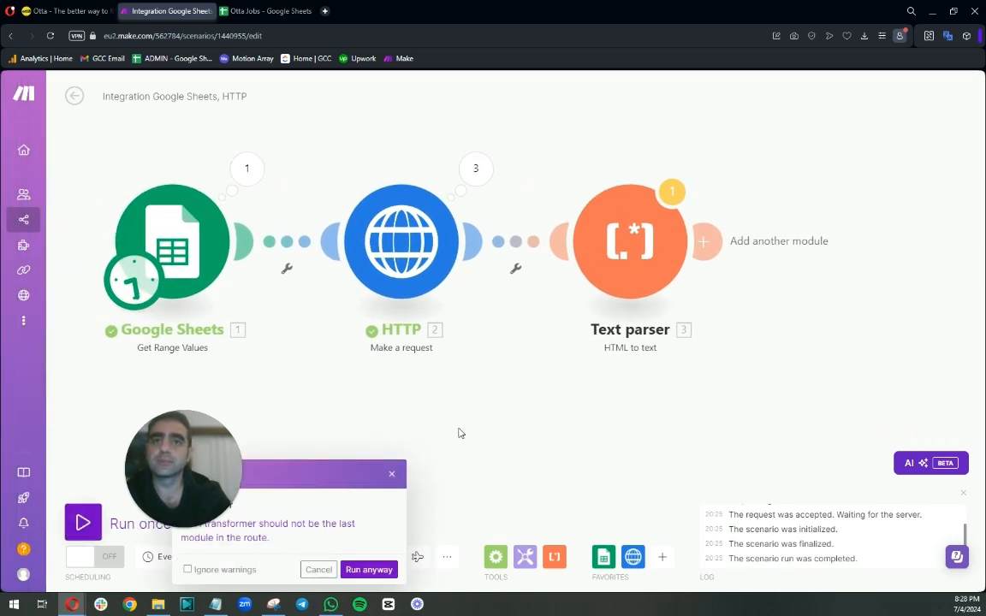
pyautogui.moveTo(189, 476); pyautogui.dragTo(867, 495)
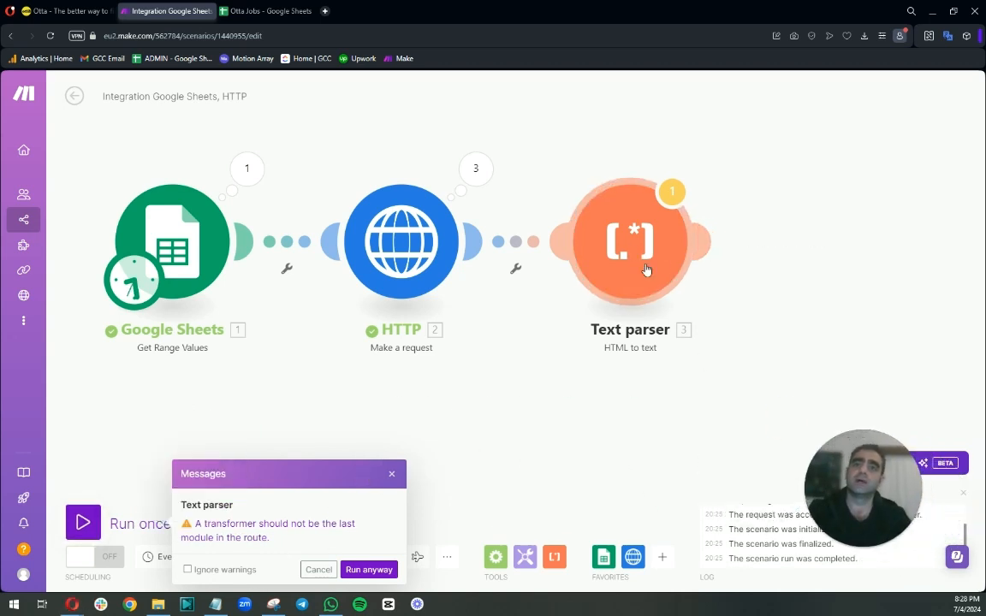
pyautogui.click(369, 570)
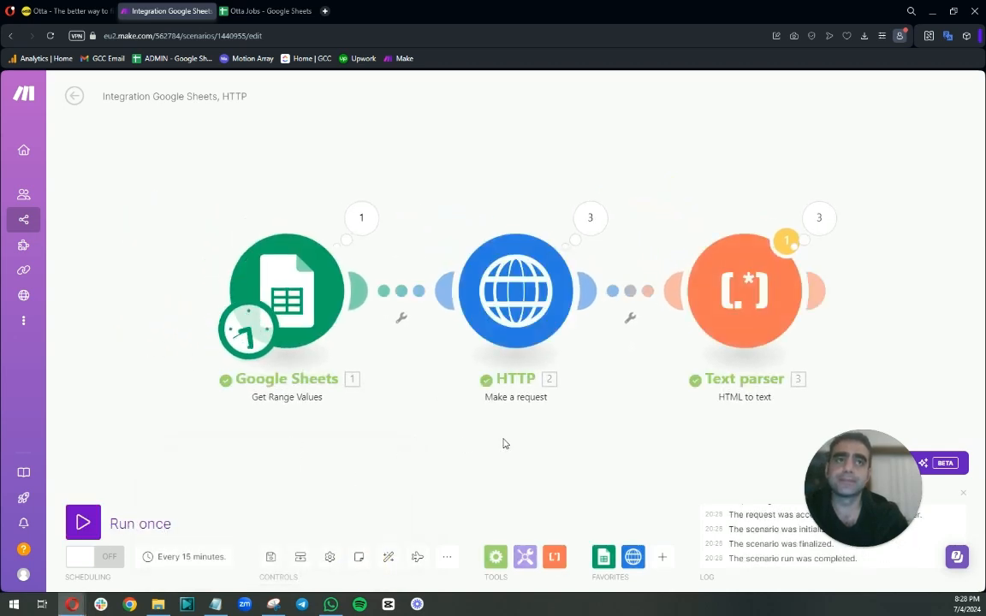
# Inspect the Text parser's first operation, expanding its HTML input and Text output.
pyautogui.click(819, 217)
pyautogui.click(600, 208)
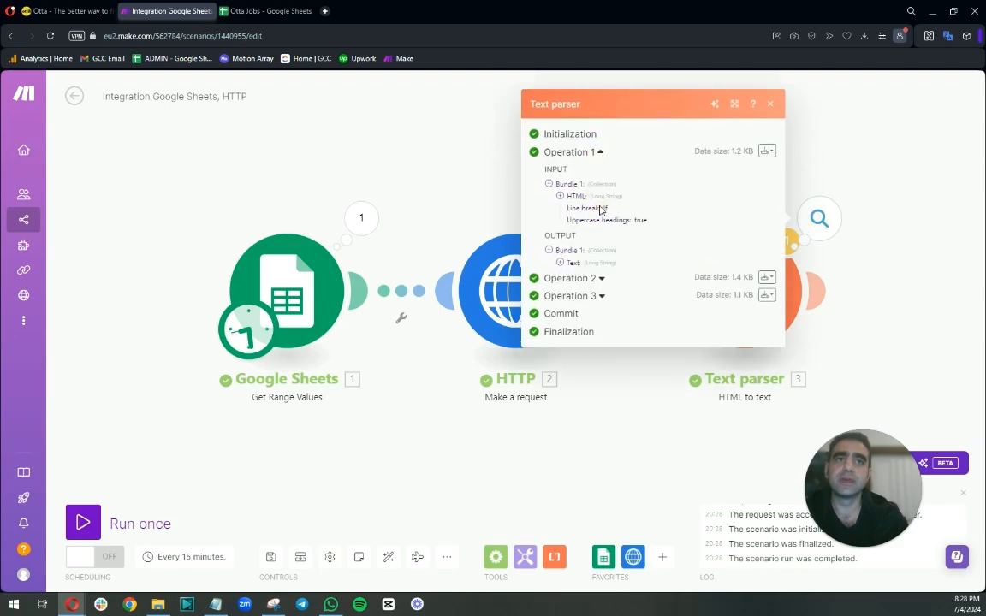
pyautogui.click(559, 196)
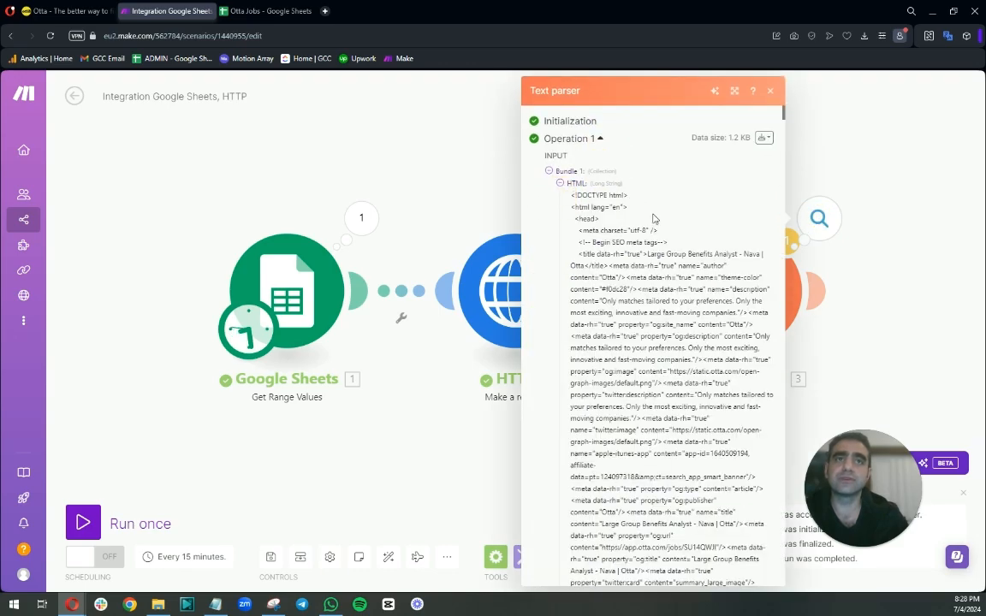
pyautogui.click(560, 183)
pyautogui.click(560, 263)
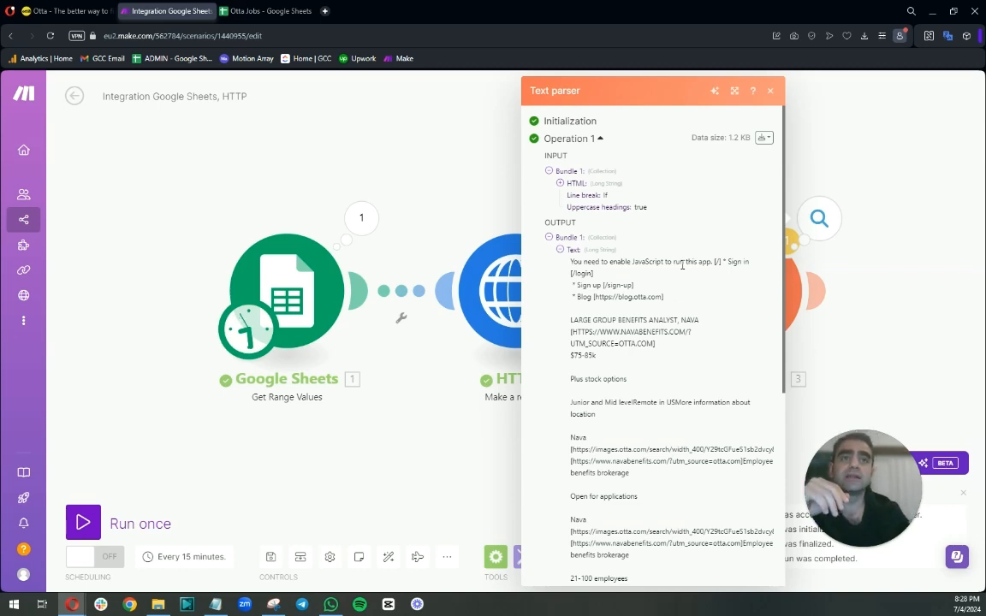
pyautogui.scroll(-2, 682, 266)
pyautogui.scroll(-3, 667, 328)
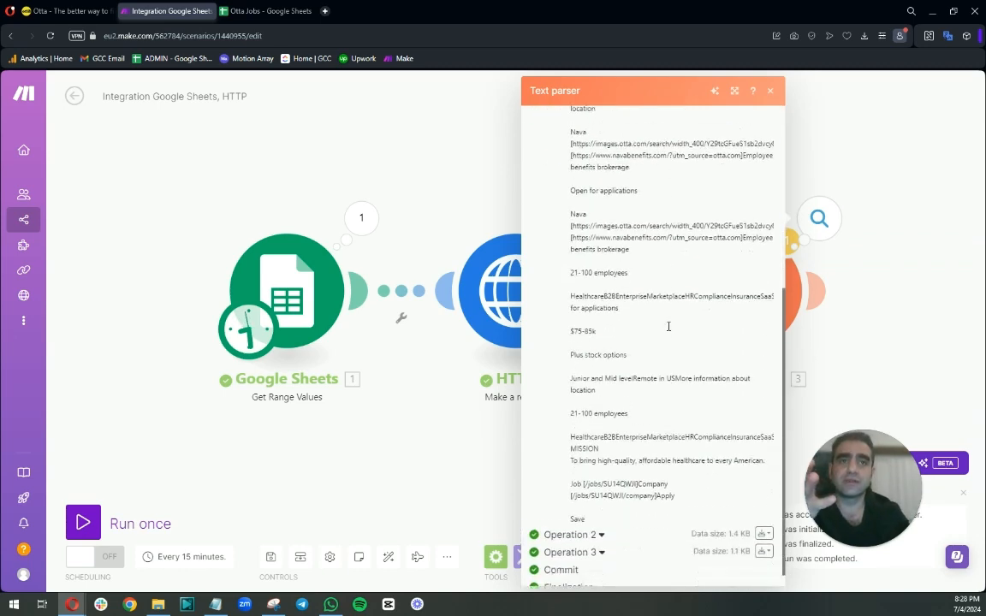
pyautogui.scroll(5, 668, 327)
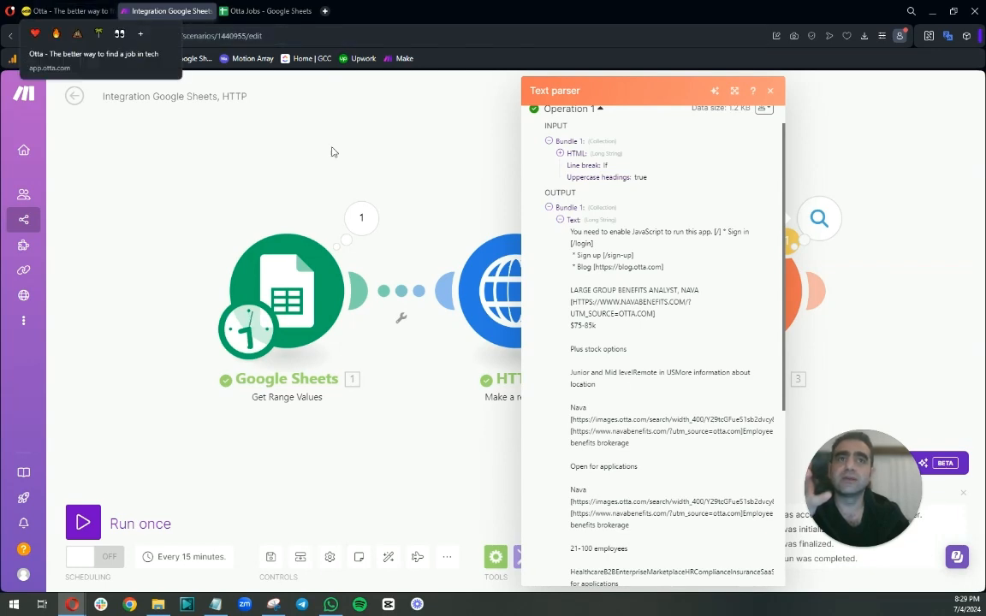
pyautogui.scroll(1, 606, 274)
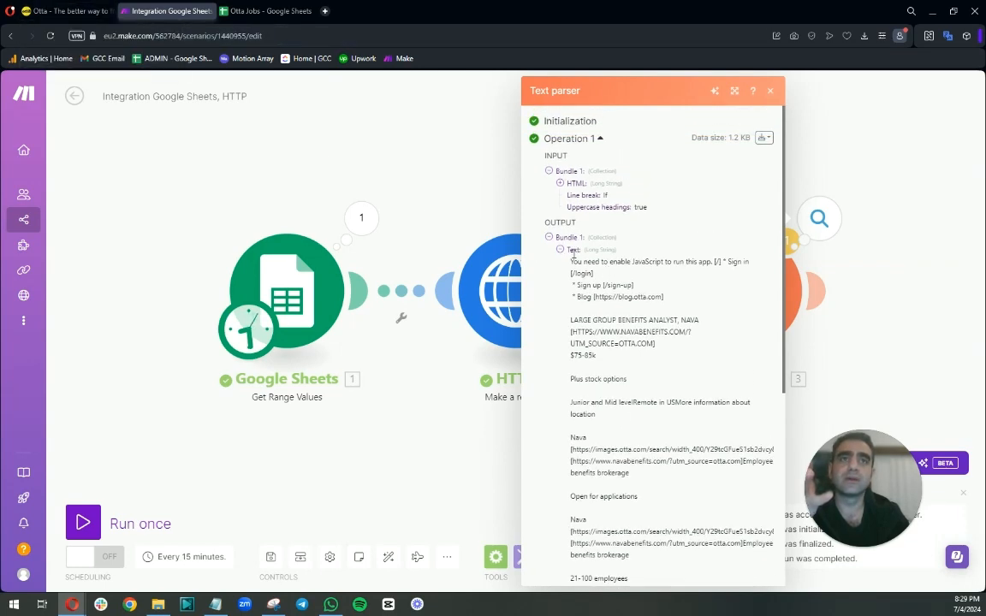
pyautogui.click(368, 180)
# Open the first job URL from the Otta Jobs sheet in a new browser tab.
pyautogui.click(252, 10)
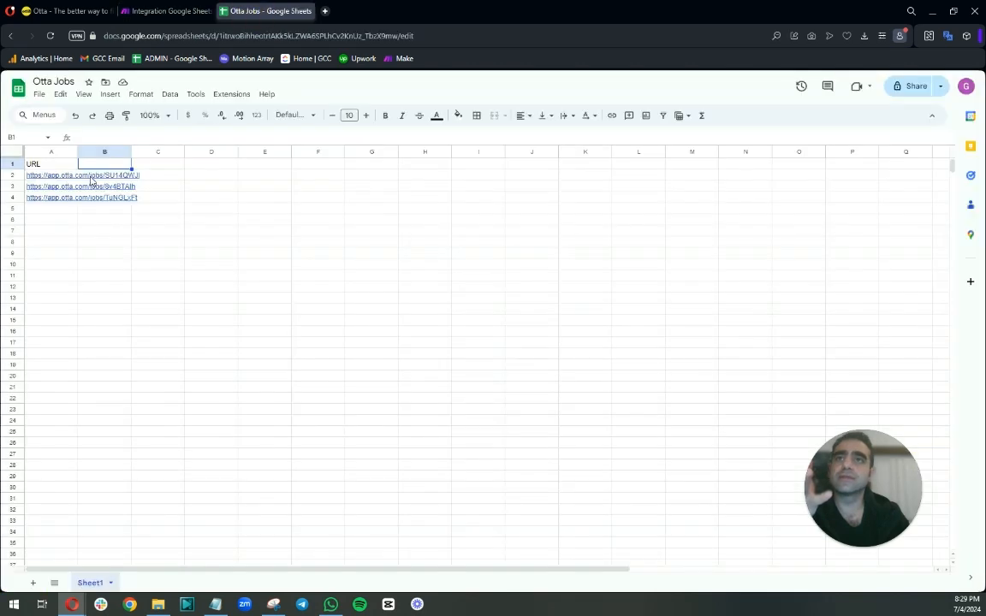
pyautogui.rightClick(91, 177)
pyautogui.click(79, 177)
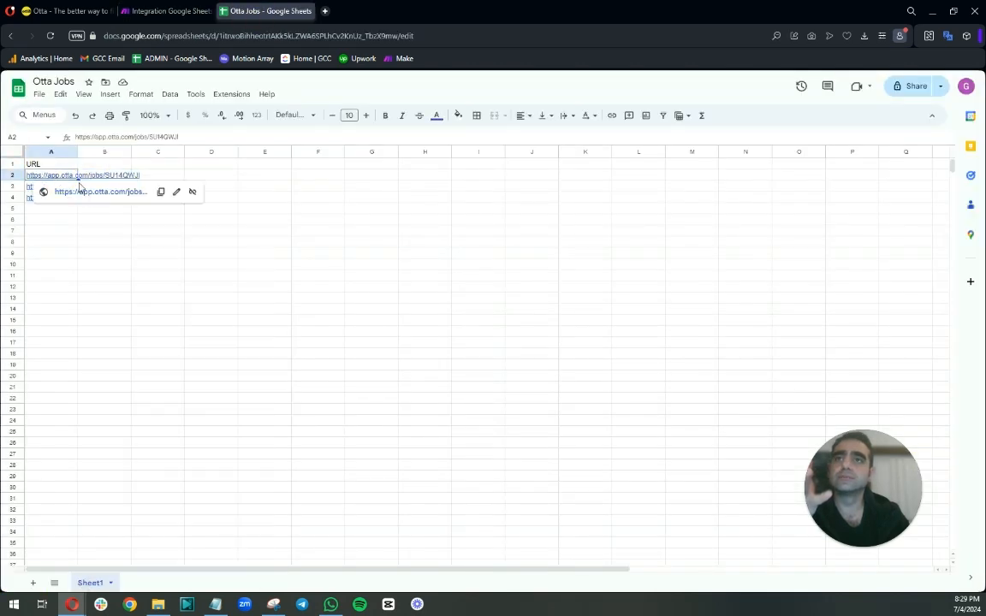
pyautogui.click(86, 192)
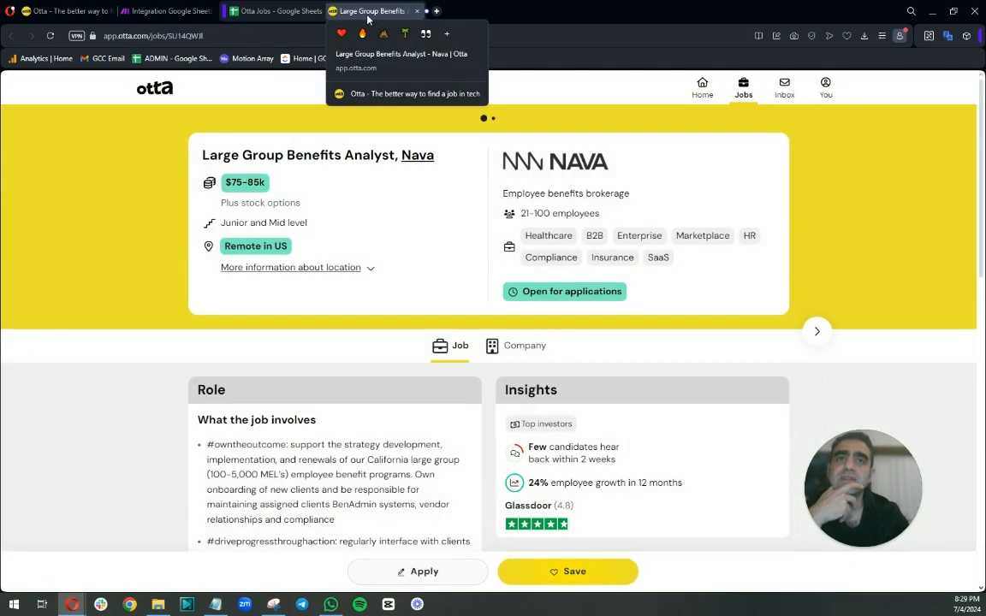
# Back in the scenario, expand the Text parser's first operation output text and scroll through it.
pyautogui.click(141, 11)
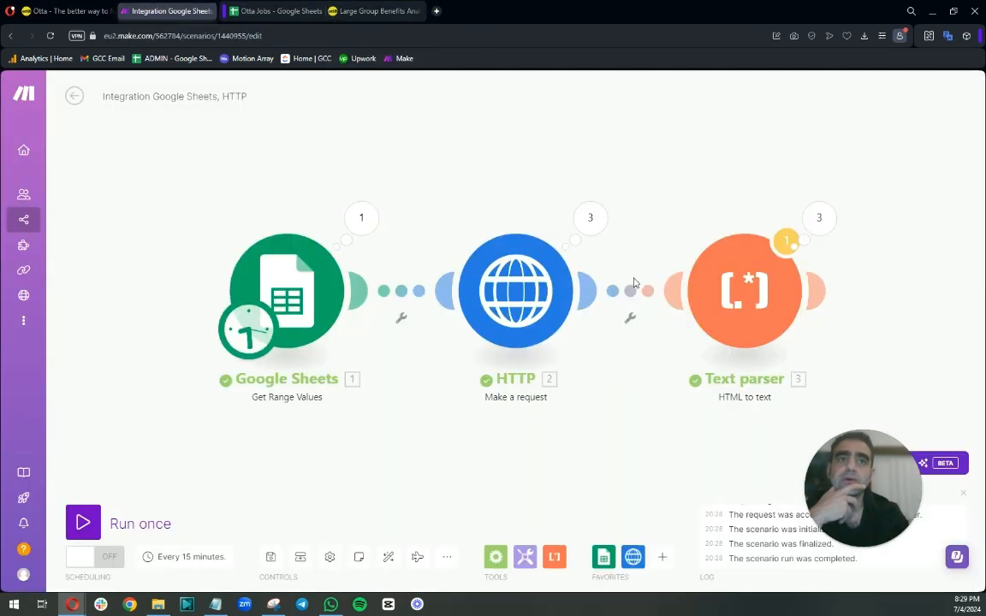
pyautogui.click(818, 222)
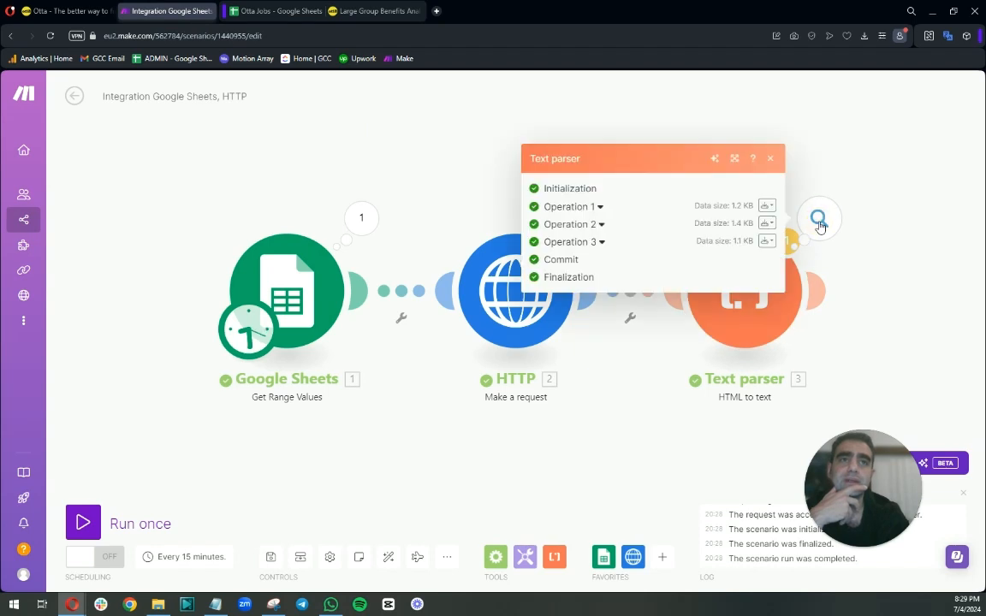
pyautogui.click(602, 209)
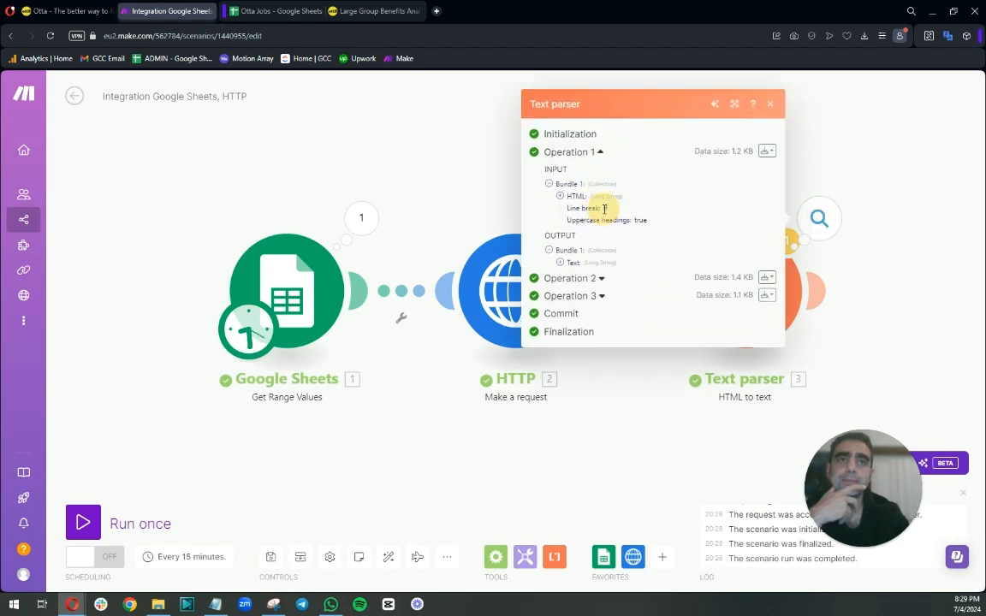
pyautogui.click(565, 263)
pyautogui.scroll(-3, 624, 381)
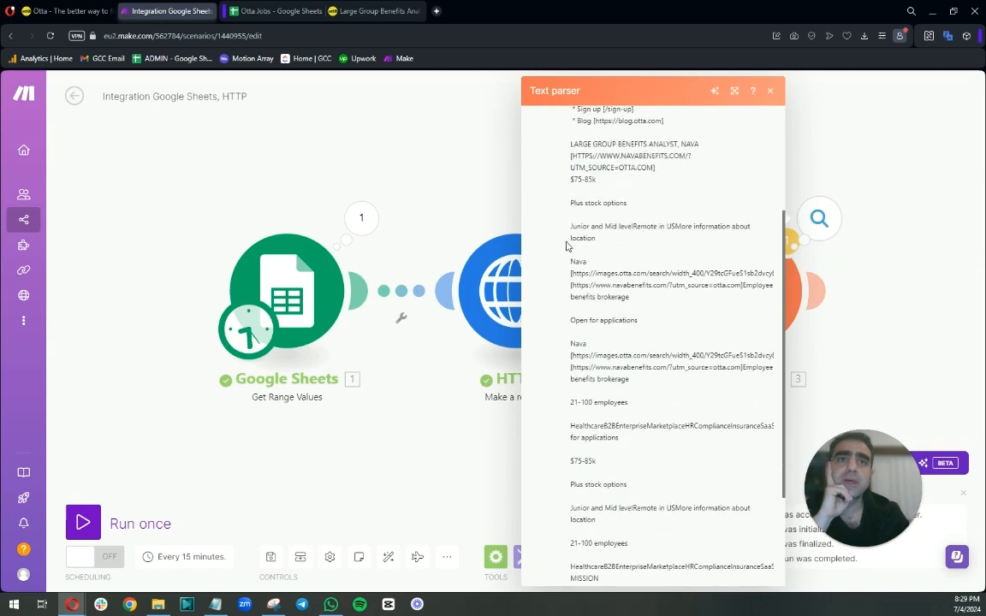
# Search the open Otta job page for the text "plus st" to compare it with the parsed output.
pyautogui.click(338, 12)
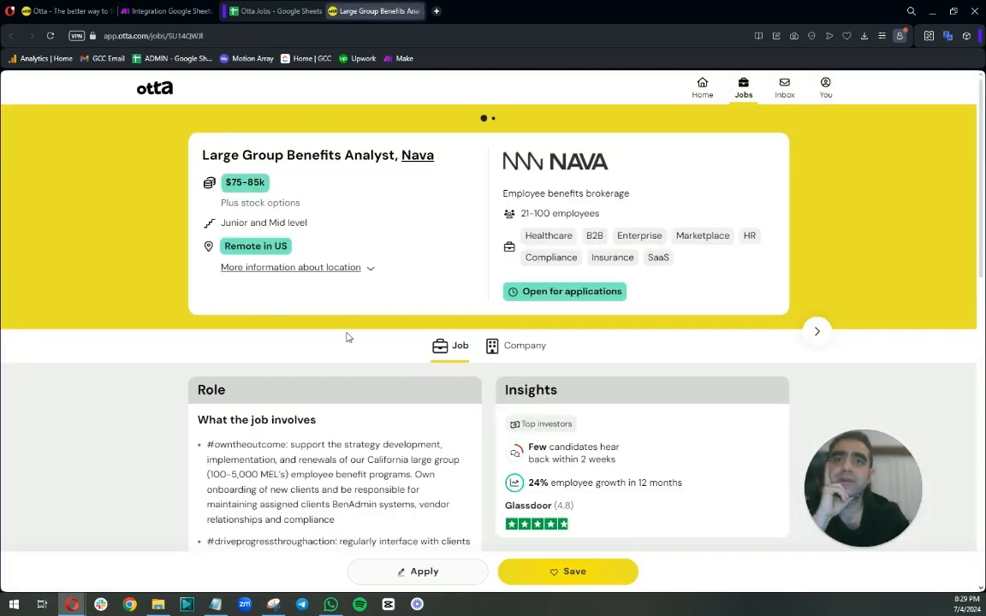
pyautogui.scroll(-3, 346, 336)
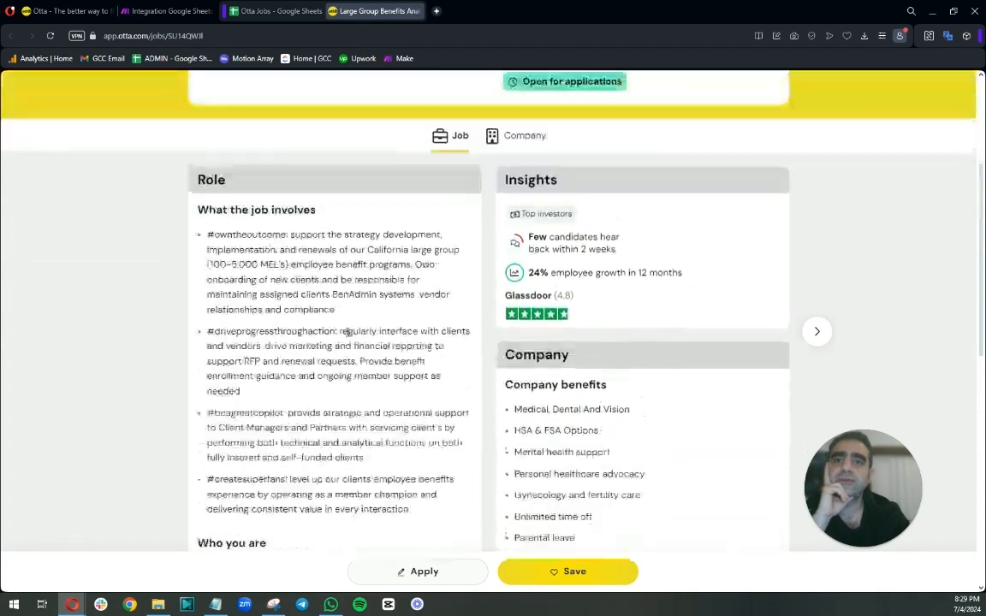
pyautogui.scroll(1, 346, 334)
pyautogui.hotkey('ctrl', 'f')
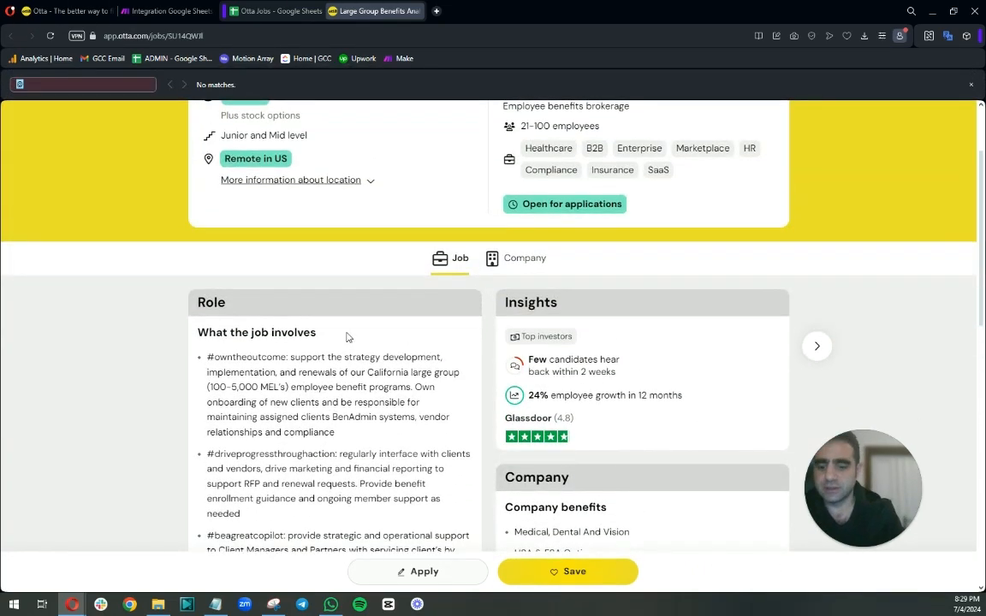
pyautogui.write('plus st')
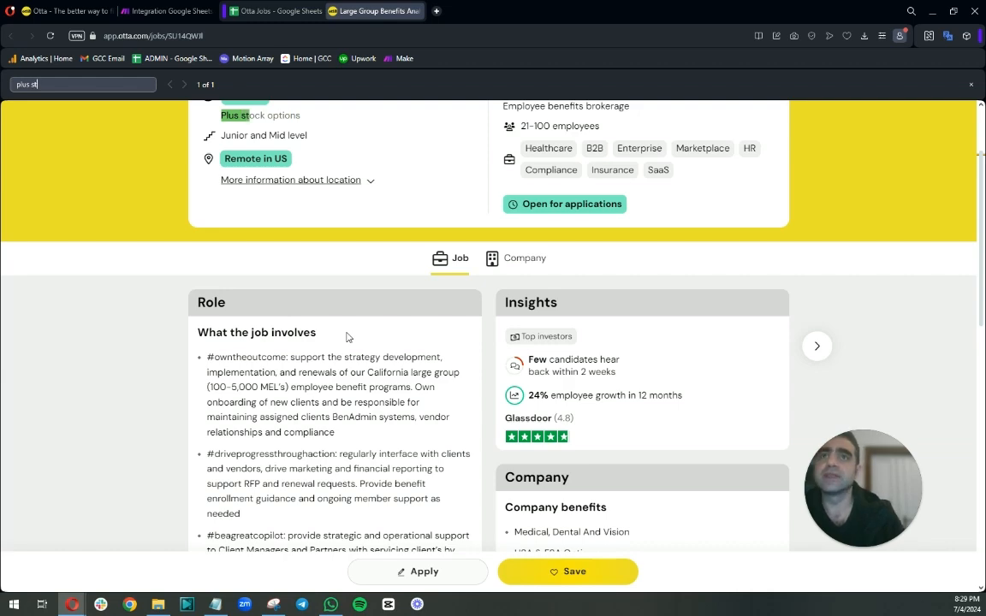
pyautogui.scroll(2, 347, 336)
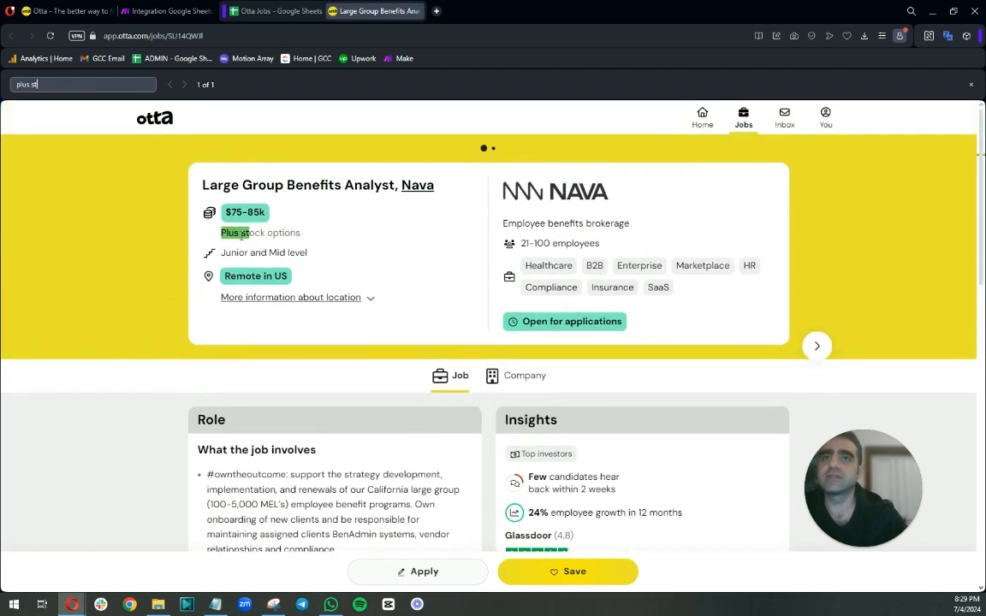
# Compare the salary line in the parser's output with the job page and the sheet, then close the output panel.
pyautogui.click(178, 12)
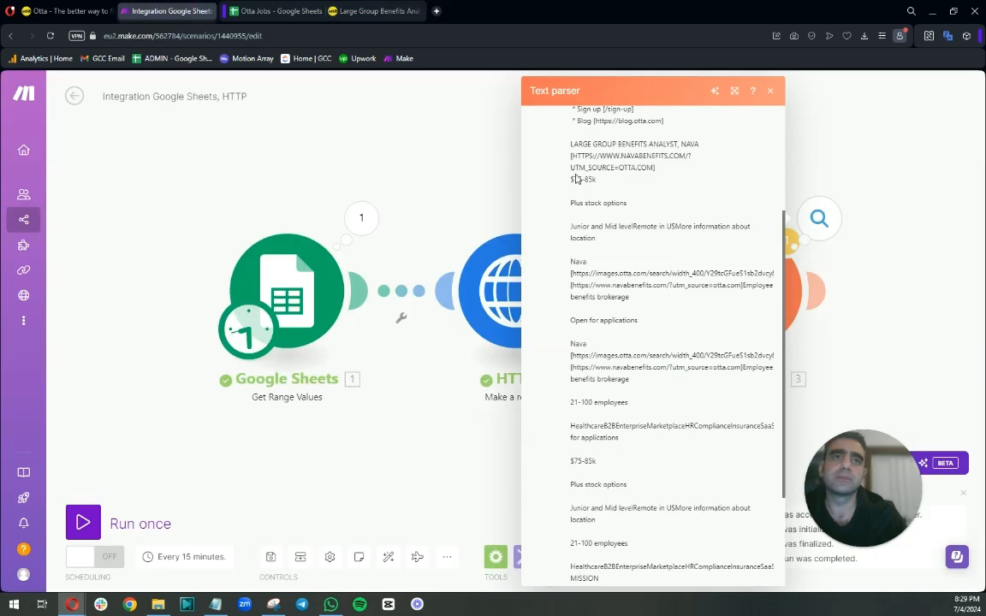
pyautogui.moveTo(571, 179); pyautogui.dragTo(596, 180)
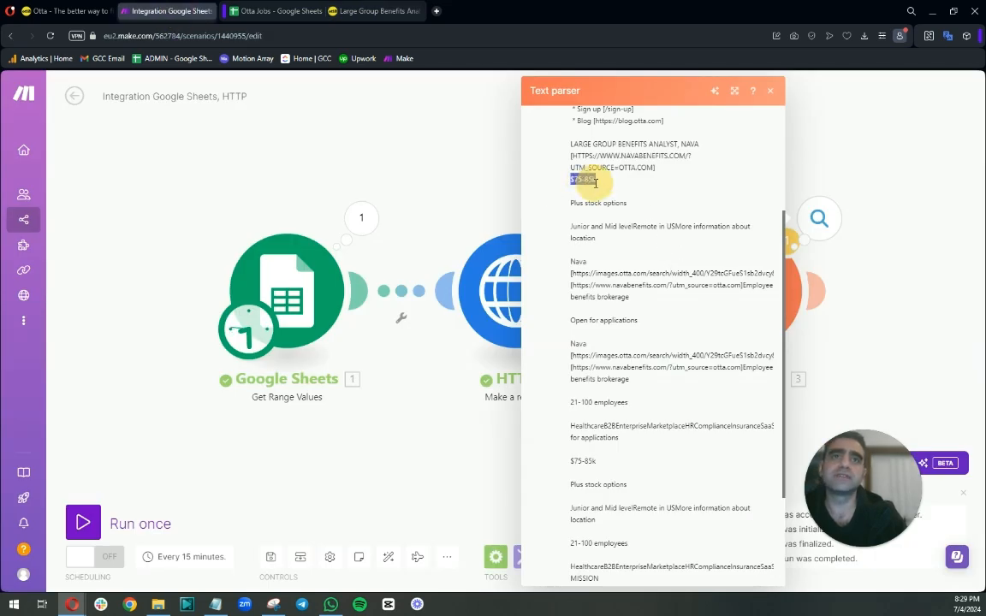
pyautogui.click(389, 12)
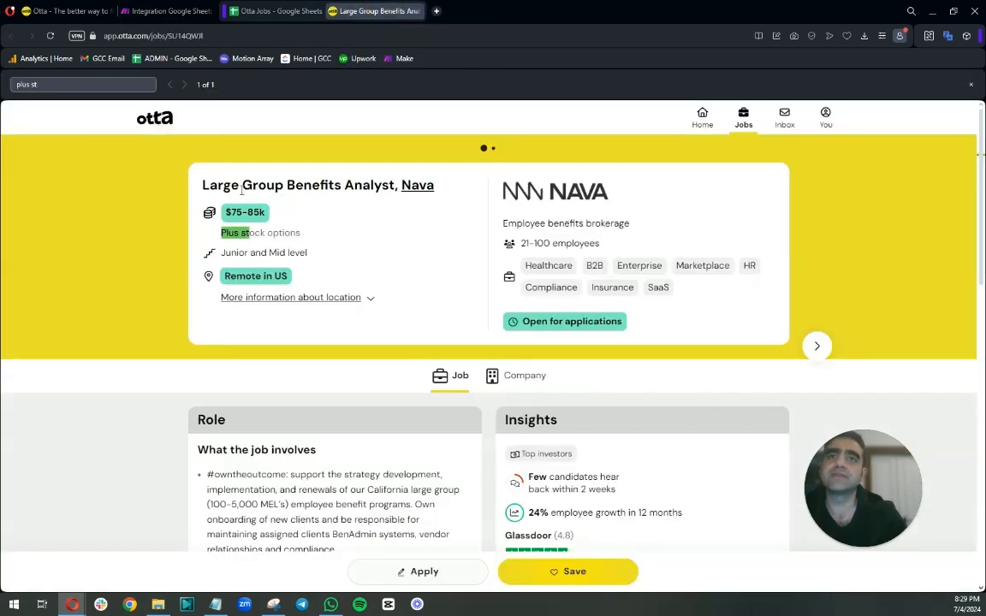
pyautogui.click(266, 11)
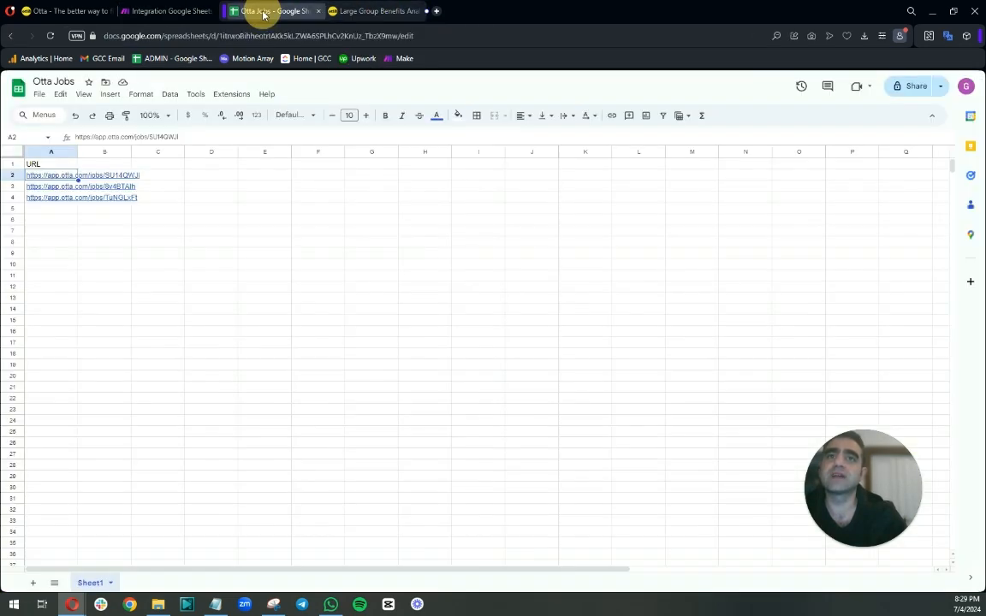
pyautogui.click(161, 11)
pyautogui.click(829, 173)
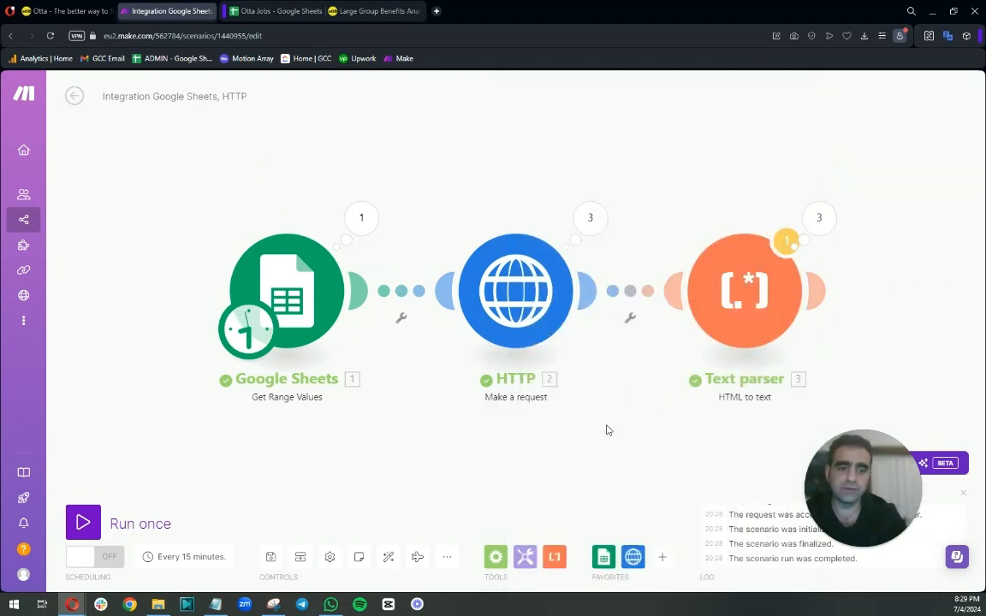
pyautogui.moveTo(606, 430); pyautogui.dragTo(501, 420)
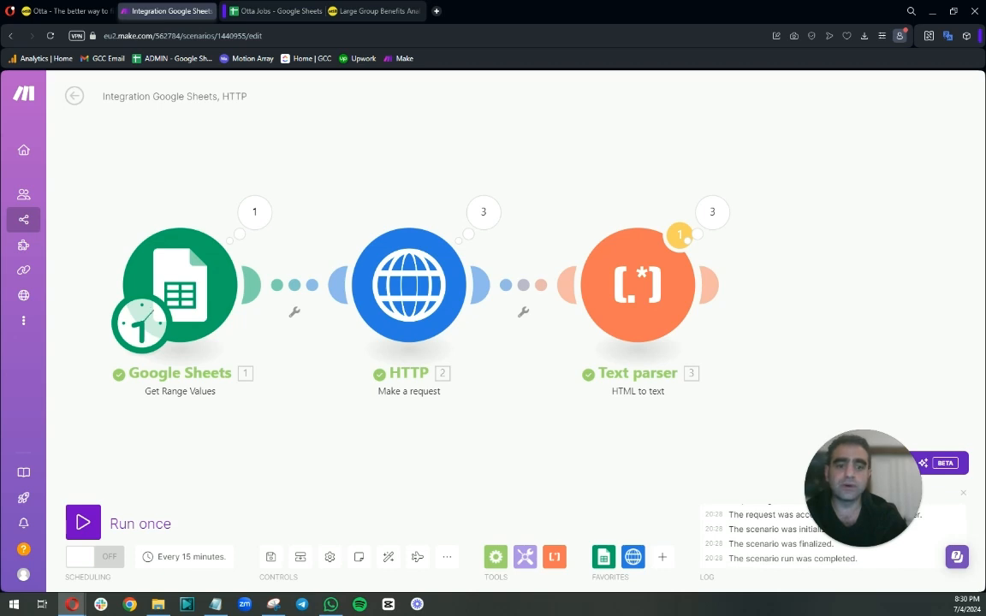
# Add a Text parser Match pattern module after the HTML to text module.
pyautogui.moveTo(679, 282)
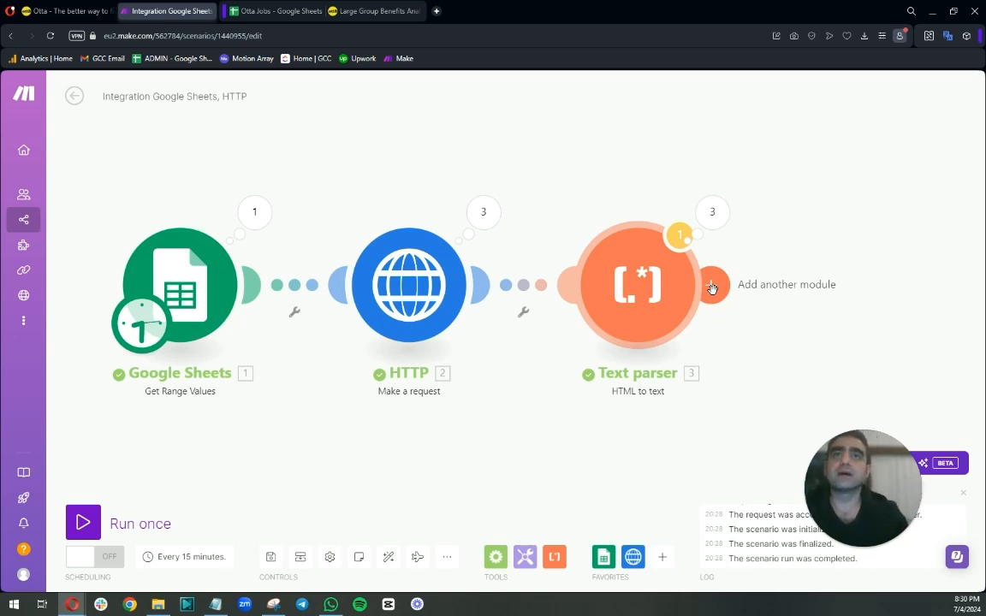
pyautogui.click(712, 286)
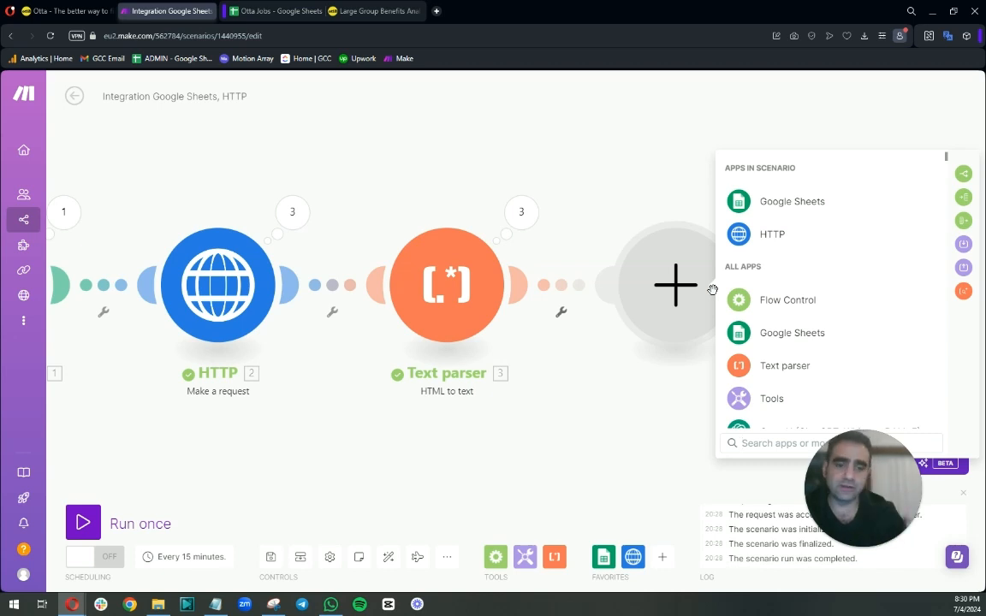
pyautogui.click(735, 364)
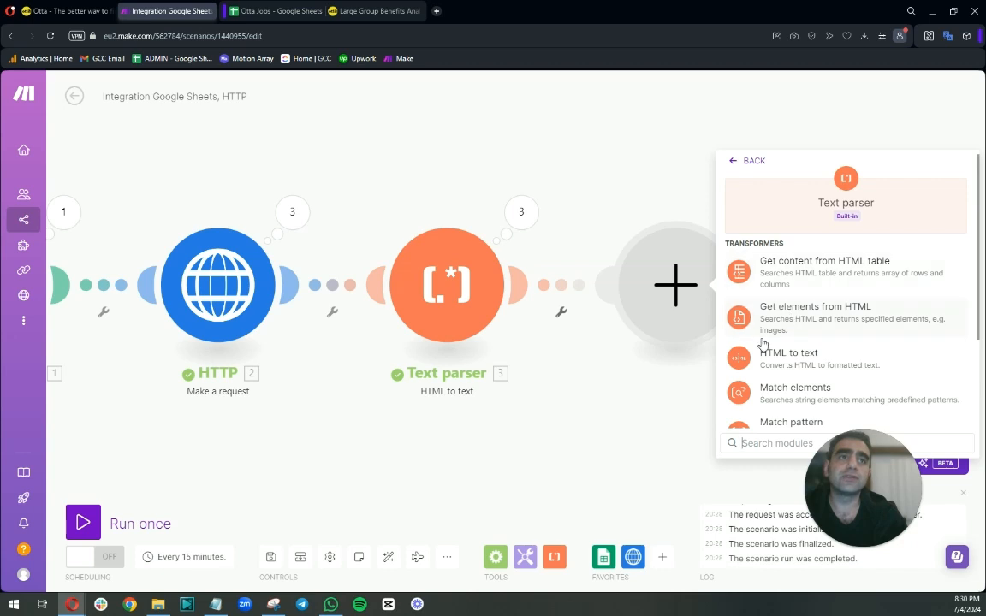
pyautogui.scroll(-3, 771, 316)
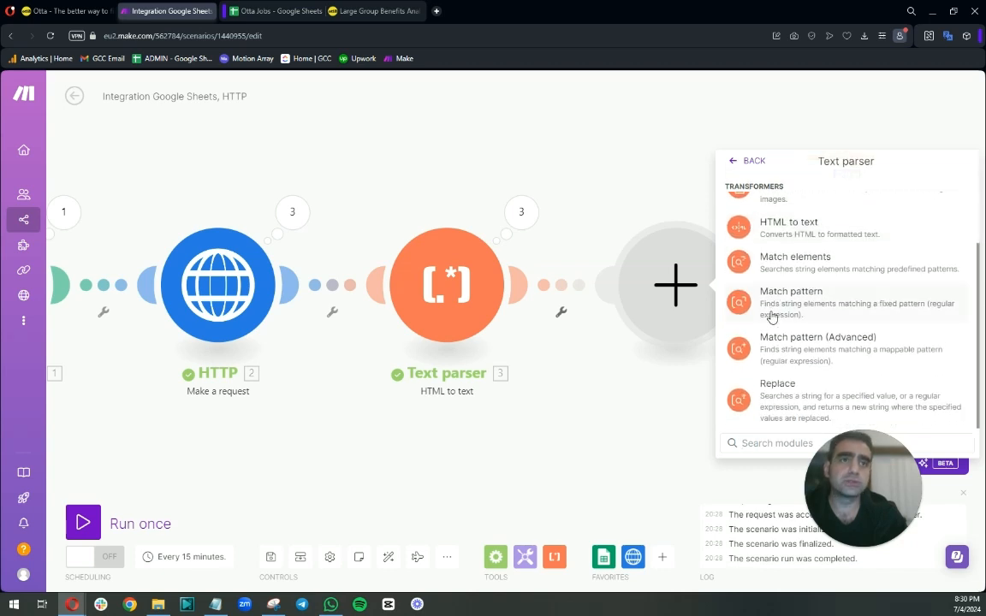
pyautogui.click(786, 305)
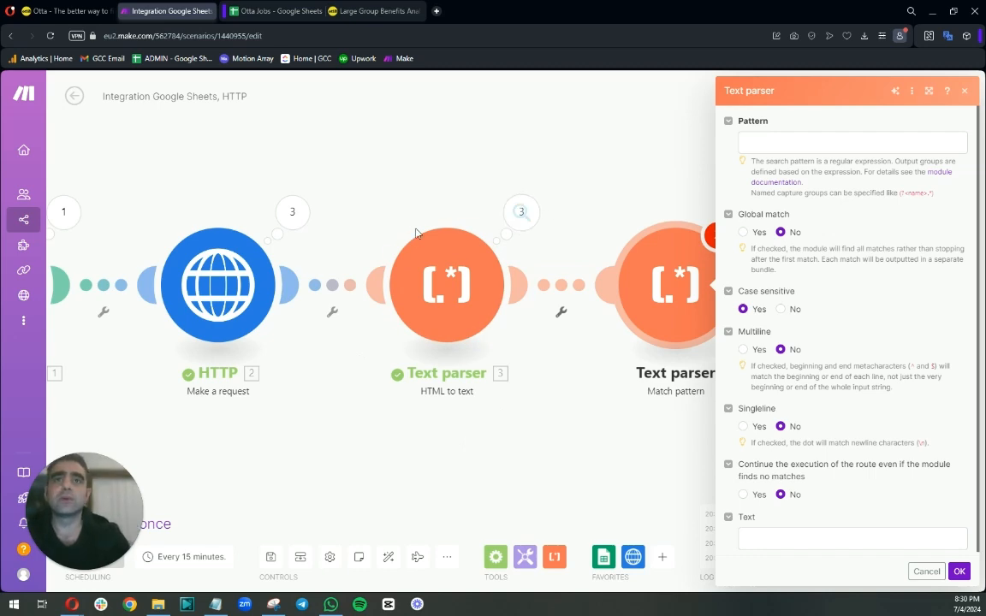
# Inspect the HTTP module's first operation input and the raw HTML it returned.
pyautogui.moveTo(400, 200); pyautogui.dragTo(601, 203)
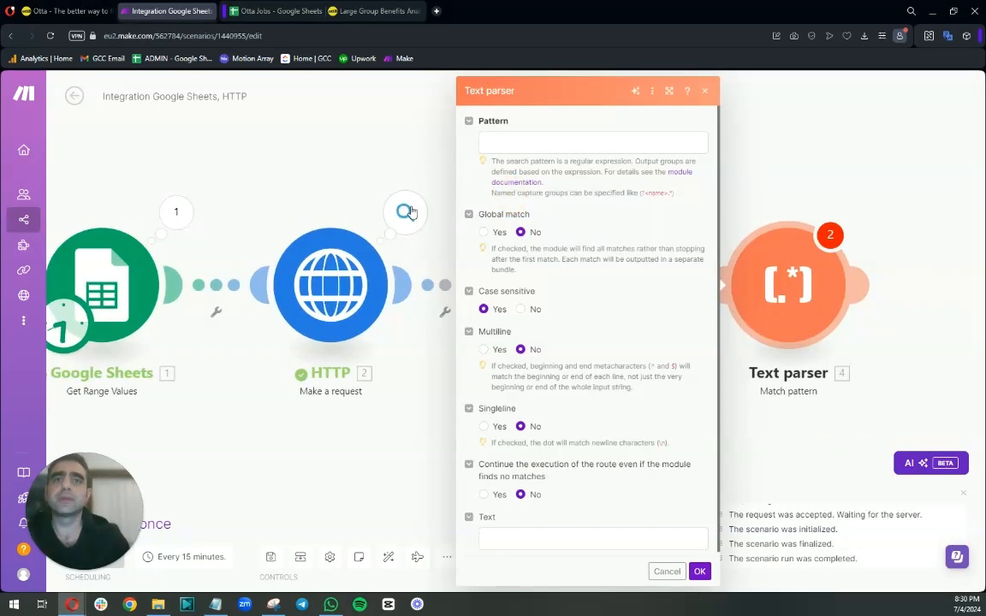
pyautogui.click(405, 212)
pyautogui.click(518, 200)
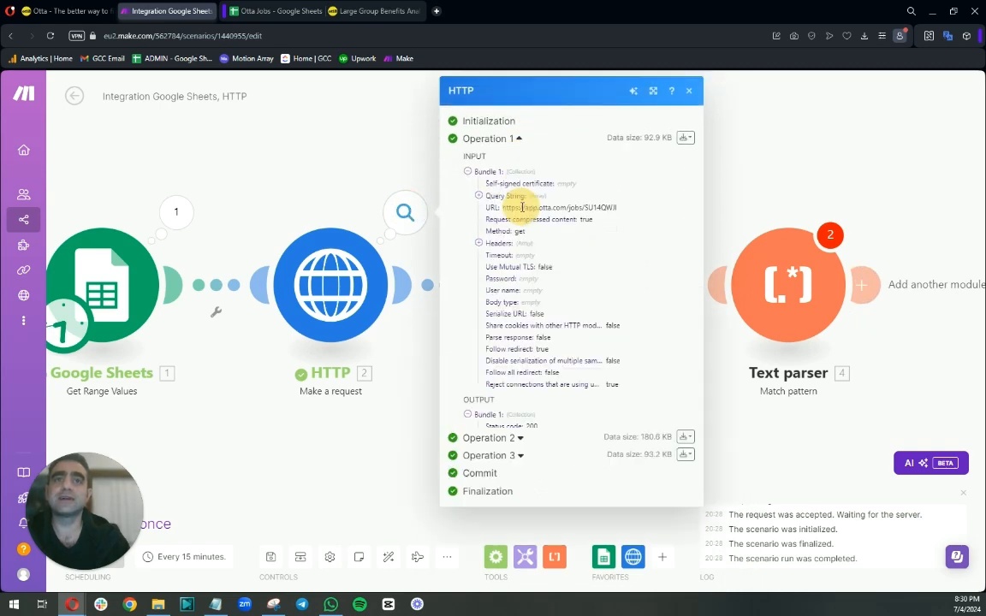
pyautogui.click(478, 462)
pyautogui.scroll(-10, 566, 315)
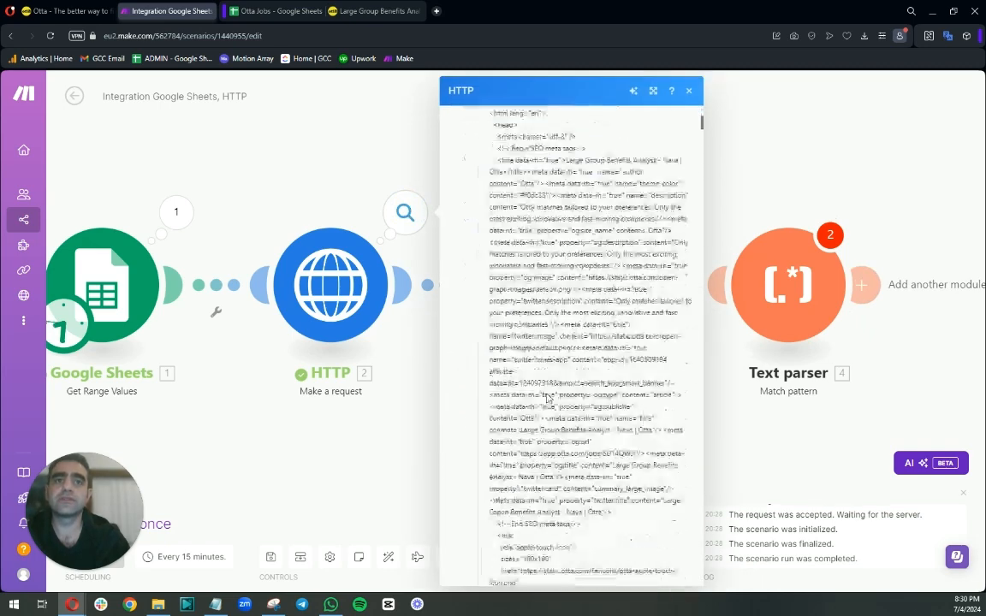
pyautogui.click(400, 149)
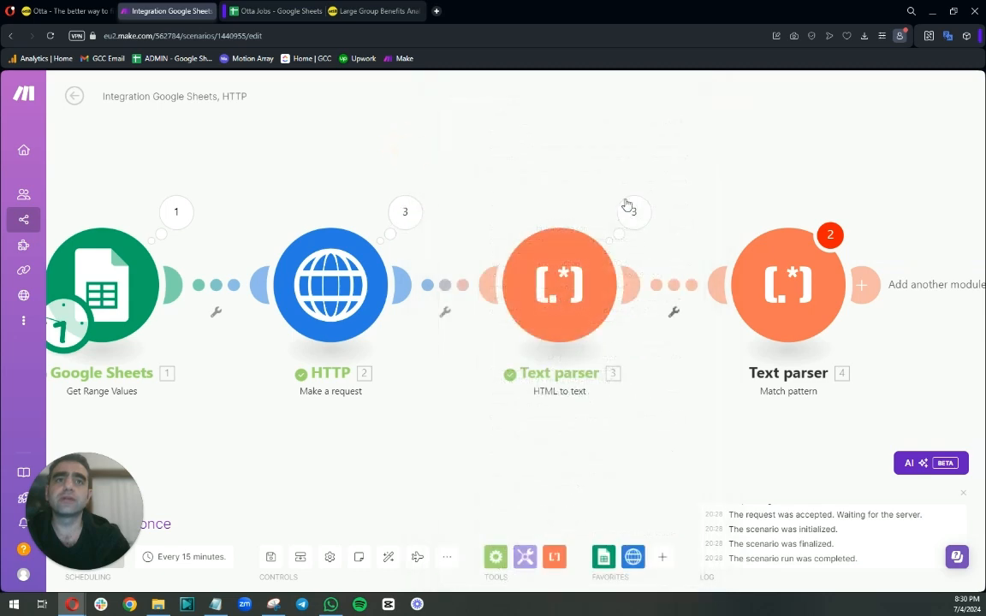
# Review the HTML to text module's first operation output text alongside the sheet and job page.
pyautogui.click(633, 213)
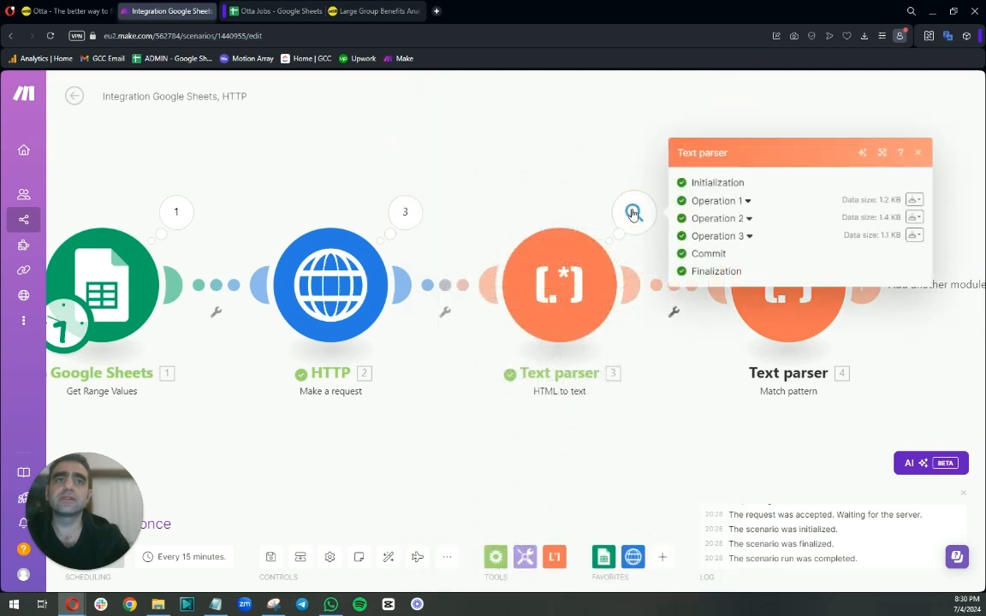
pyautogui.click(684, 201)
pyautogui.click(717, 250)
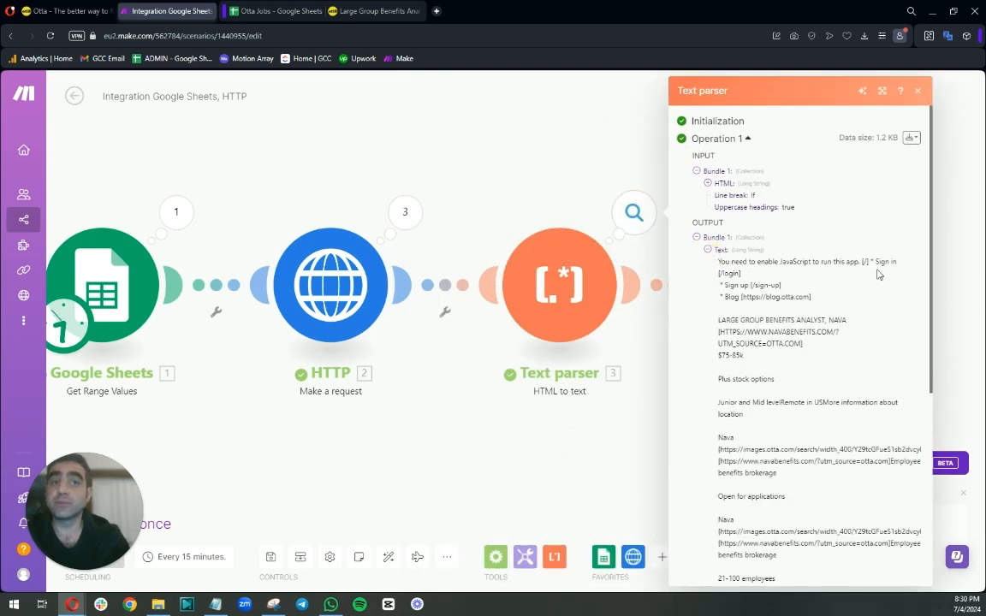
pyautogui.scroll(-3, 809, 371)
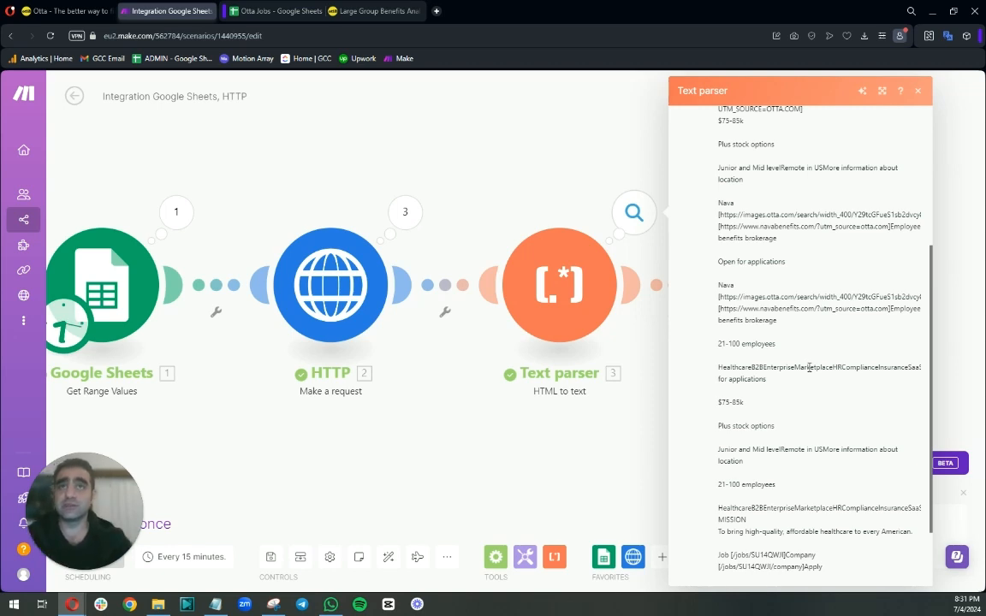
pyautogui.click(263, 11)
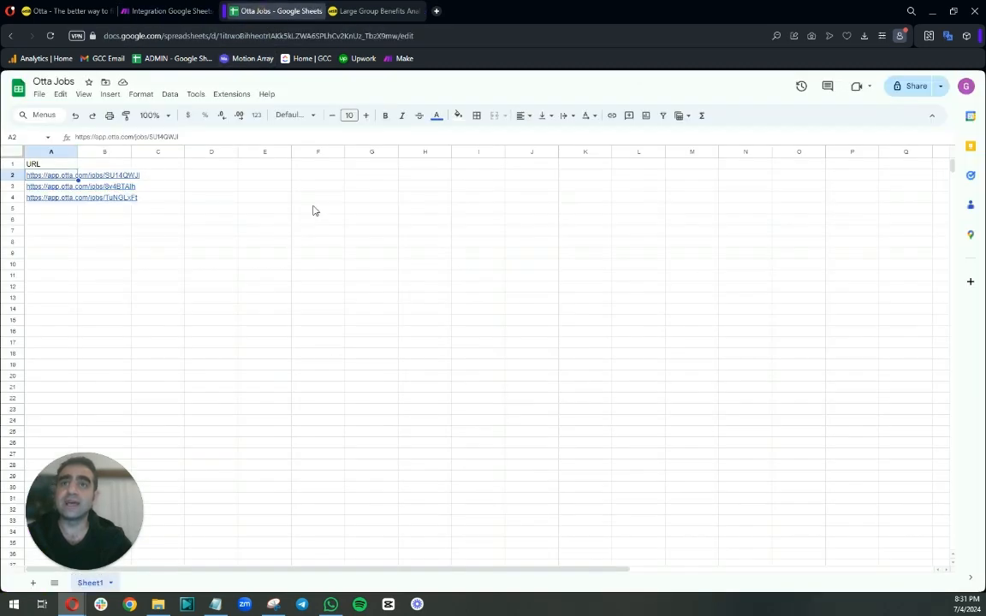
pyautogui.click(364, 12)
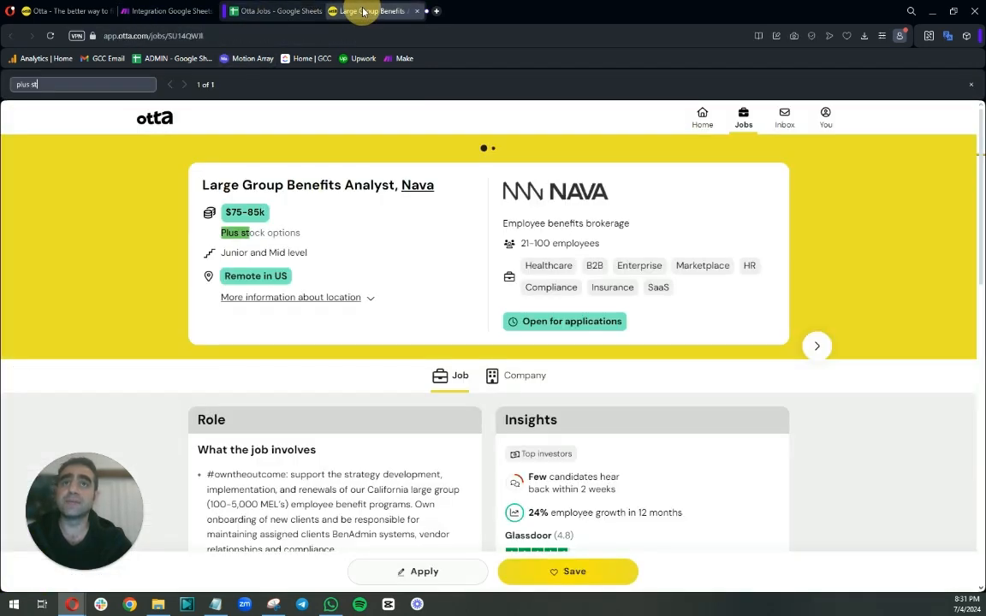
pyautogui.click(168, 12)
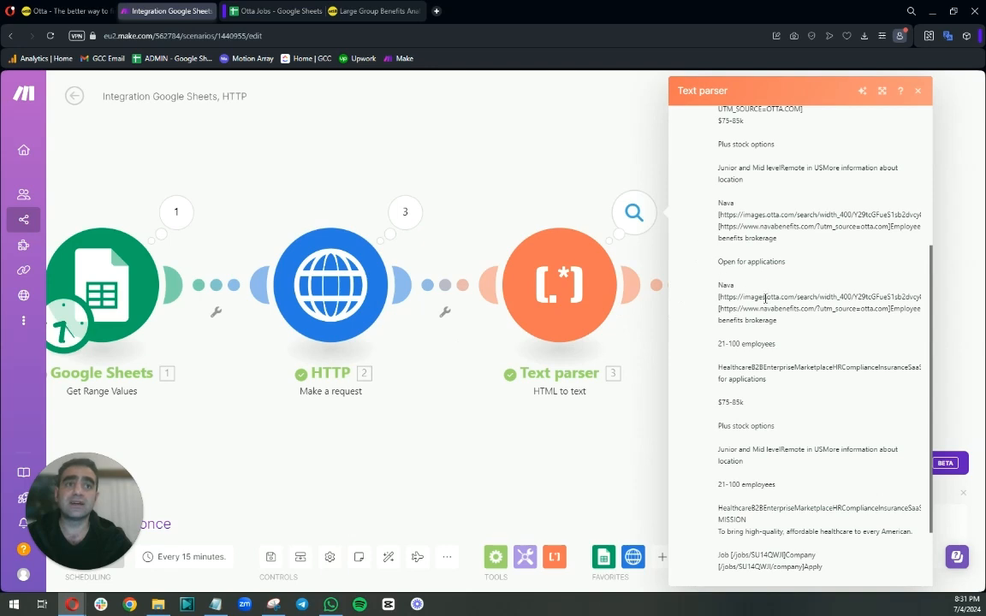
pyautogui.scroll(-3, 762, 293)
pyautogui.scroll(6, 783, 372)
pyautogui.scroll(-5, 767, 432)
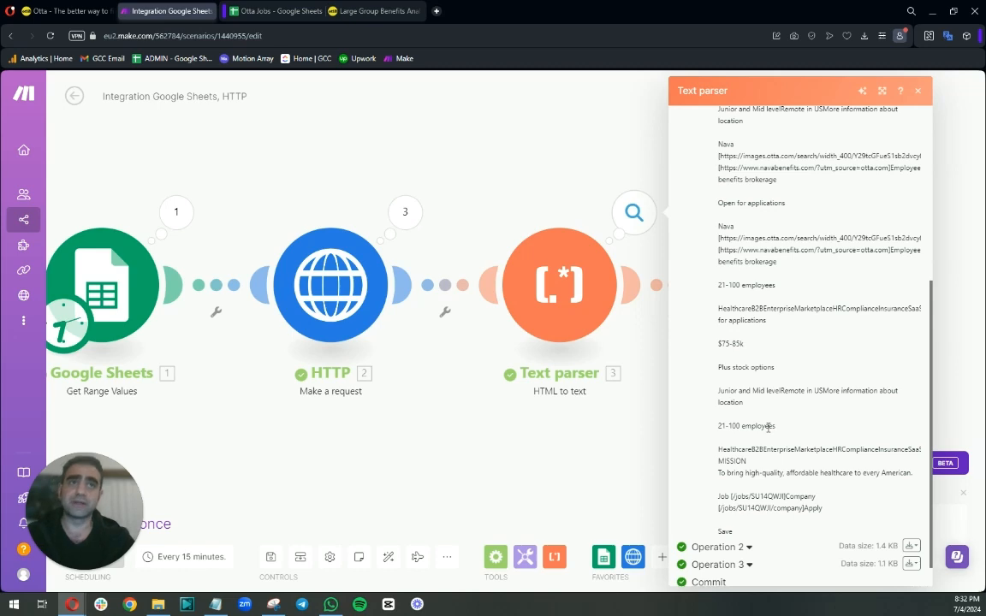
pyautogui.scroll(5, 770, 411)
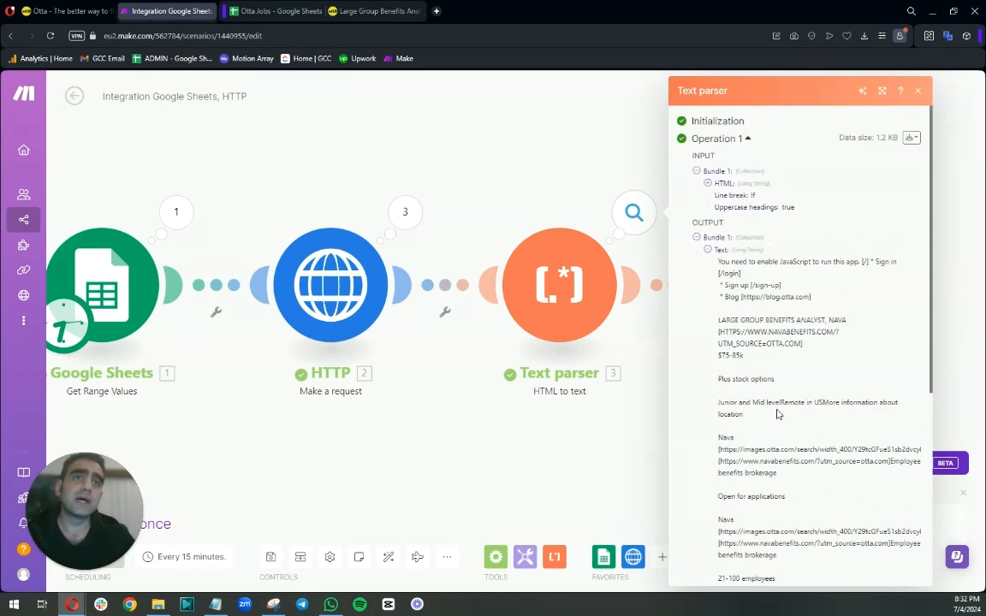
pyautogui.click(529, 145)
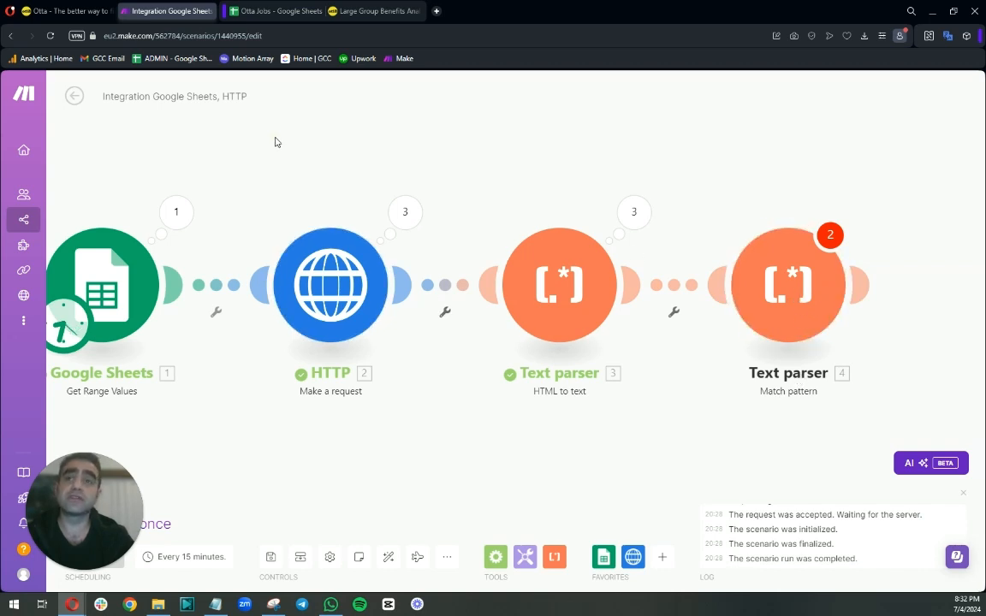
# Rename the Match pattern module to "job description".
pyautogui.moveTo(275, 143); pyautogui.dragTo(385, 134)
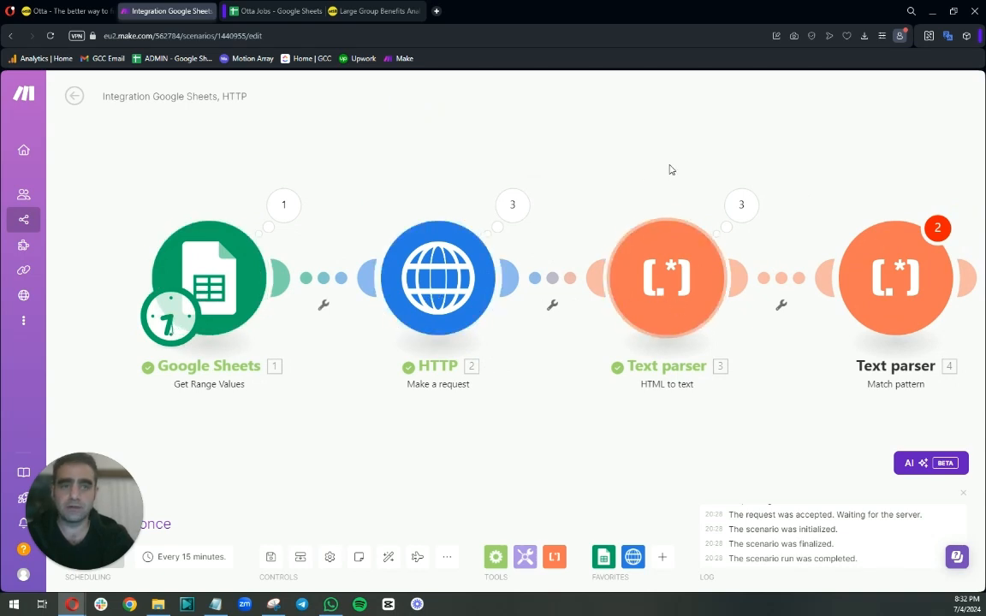
pyautogui.moveTo(669, 166); pyautogui.dragTo(605, 169)
pyautogui.rightClick(811, 278)
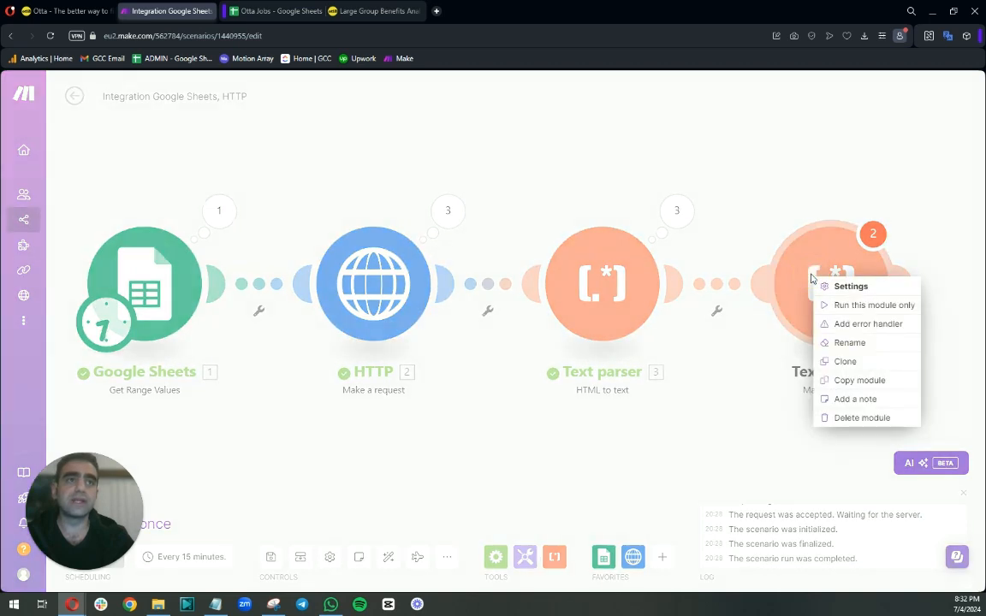
pyautogui.click(830, 342)
pyautogui.press('BackSpace')
pyautogui.write('job')
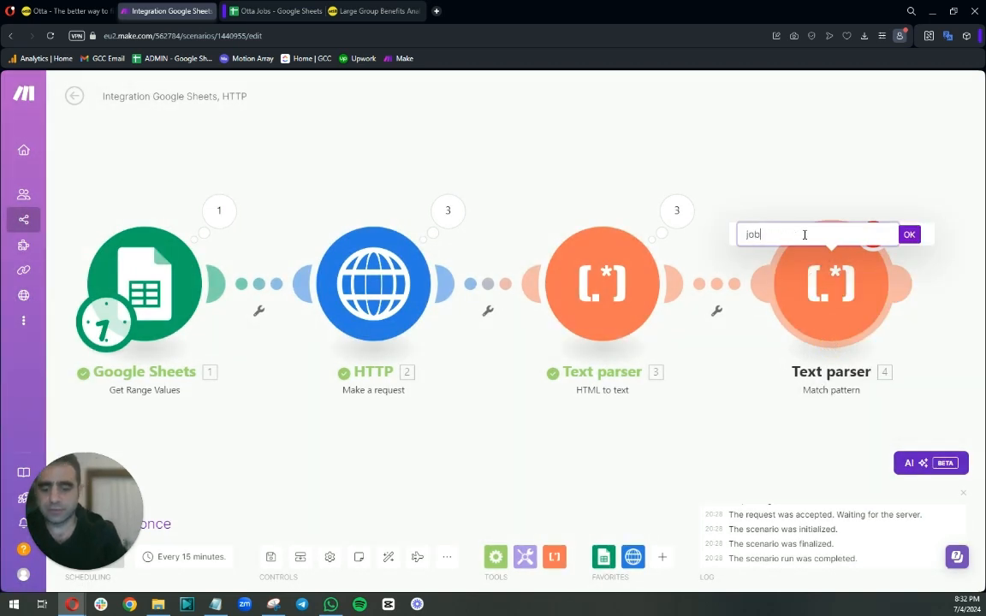
pyautogui.write(' description')
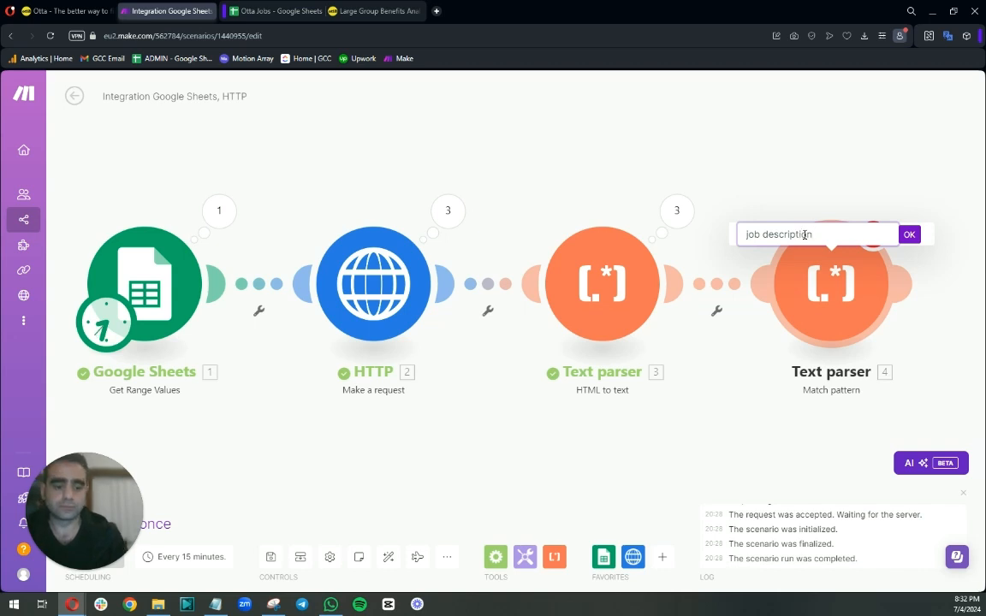
pyautogui.press('Return')
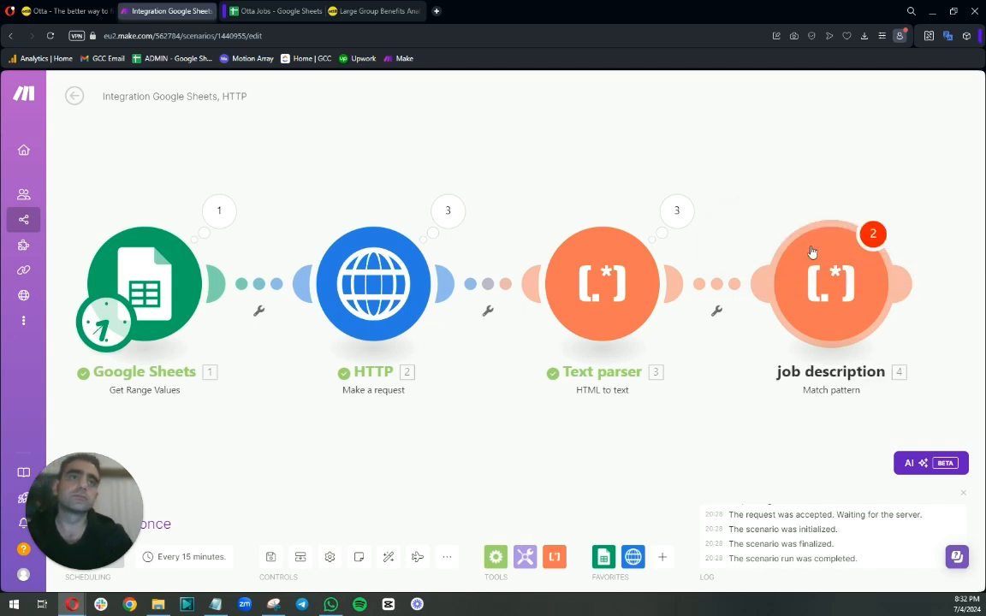
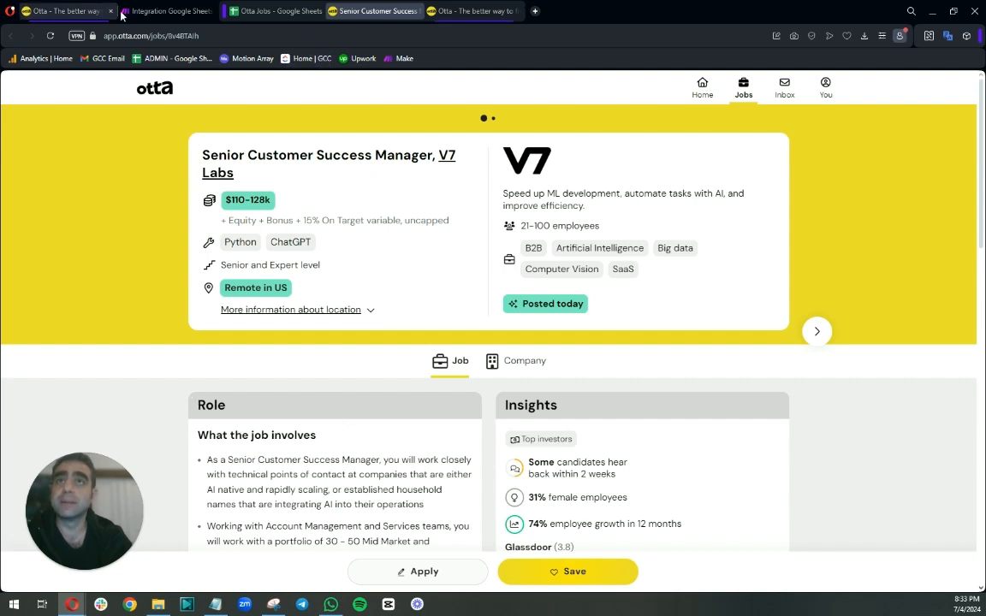
# Open the HTTP module's first operation output data and search it for "what the job involves".
pyautogui.click(154, 11)
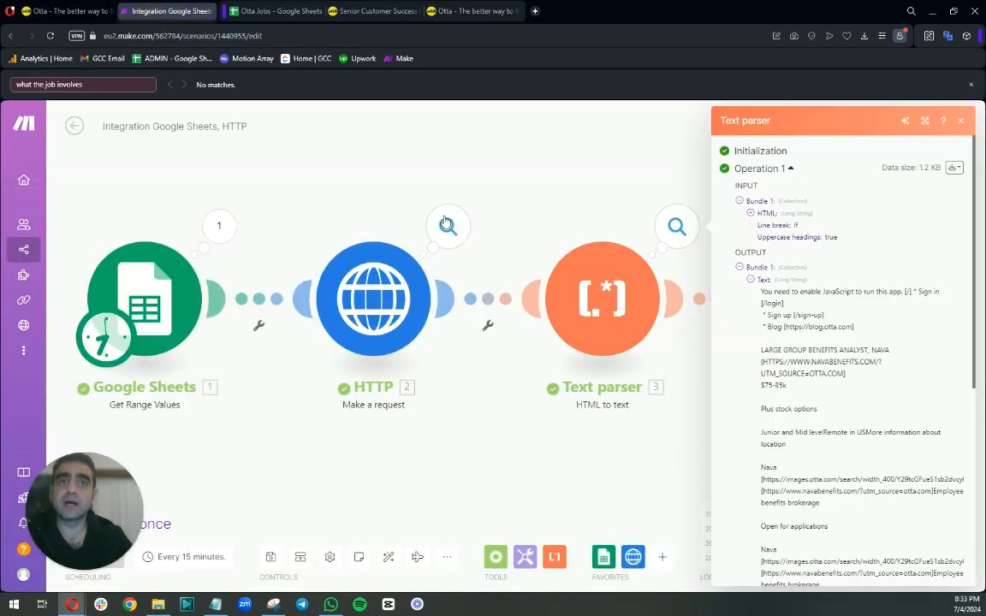
pyautogui.click(448, 228)
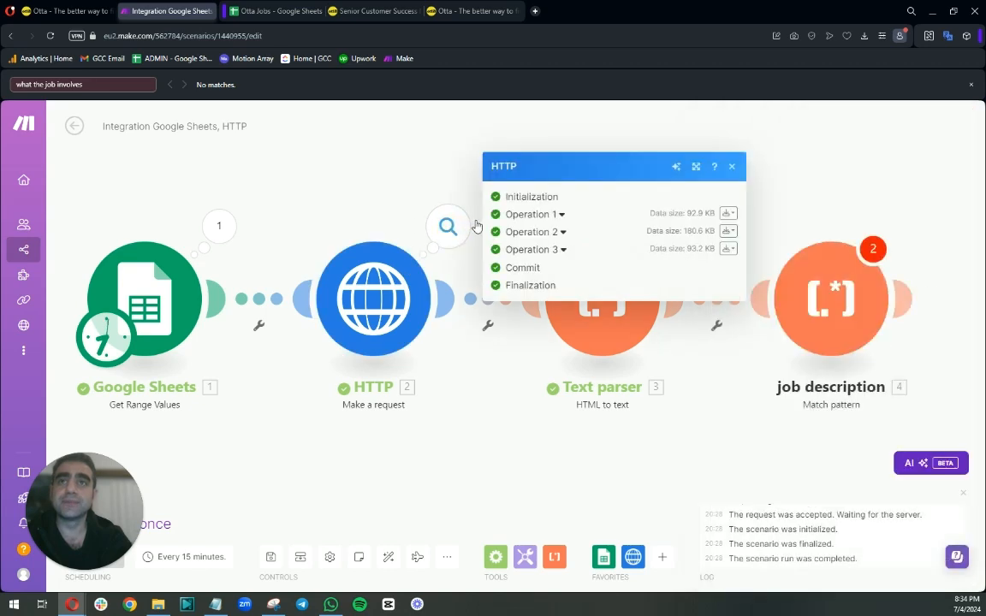
pyautogui.click(560, 215)
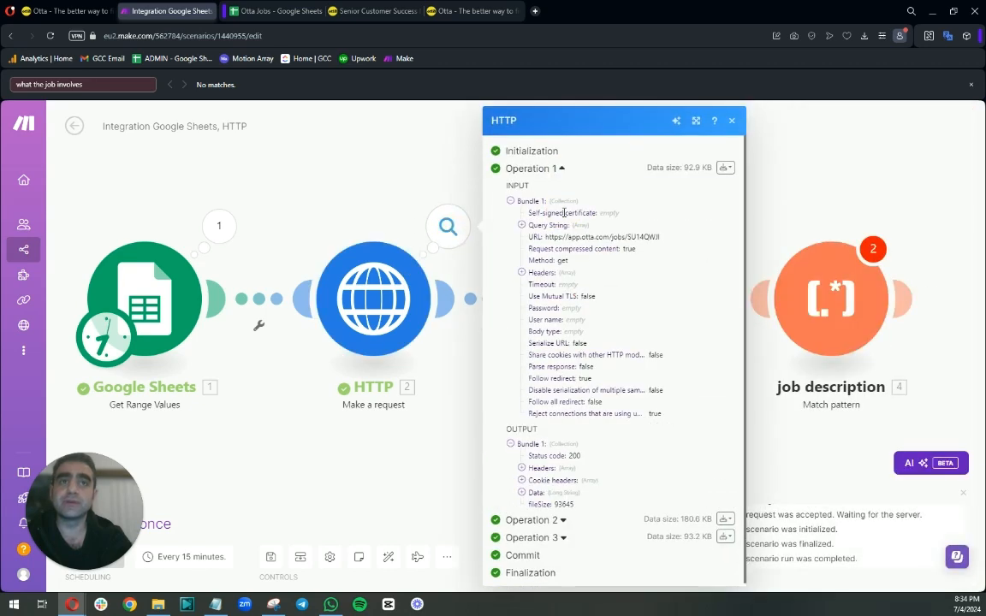
pyautogui.click(521, 493)
pyautogui.scroll(-2, 574, 452)
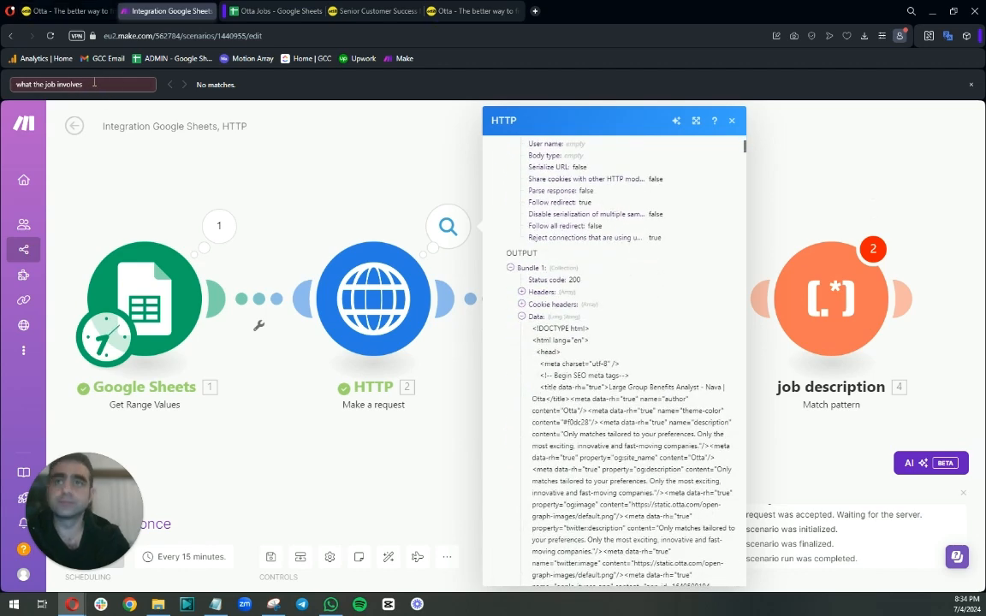
pyautogui.press('BackSpace')
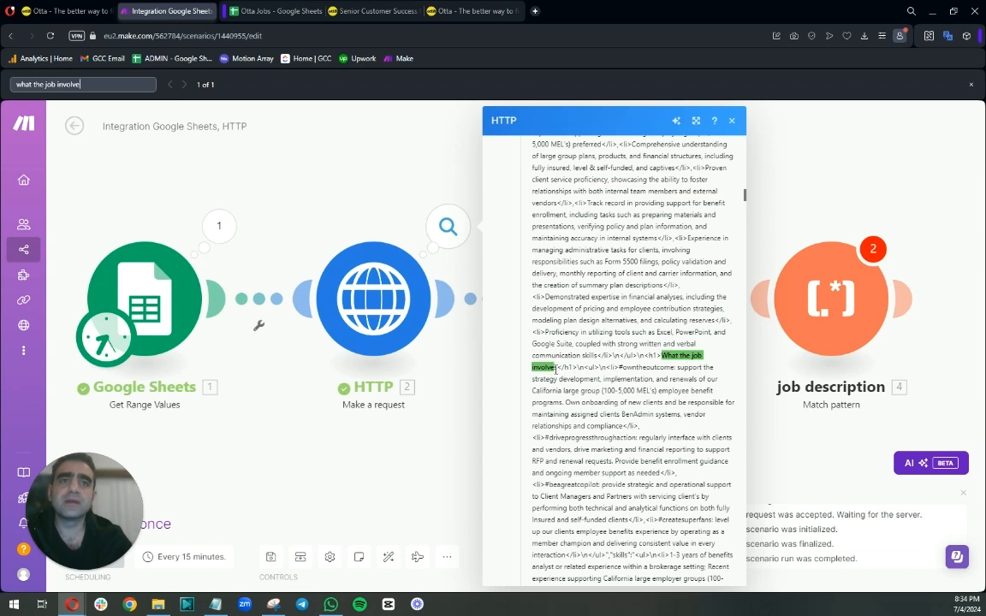
pyautogui.write('s')
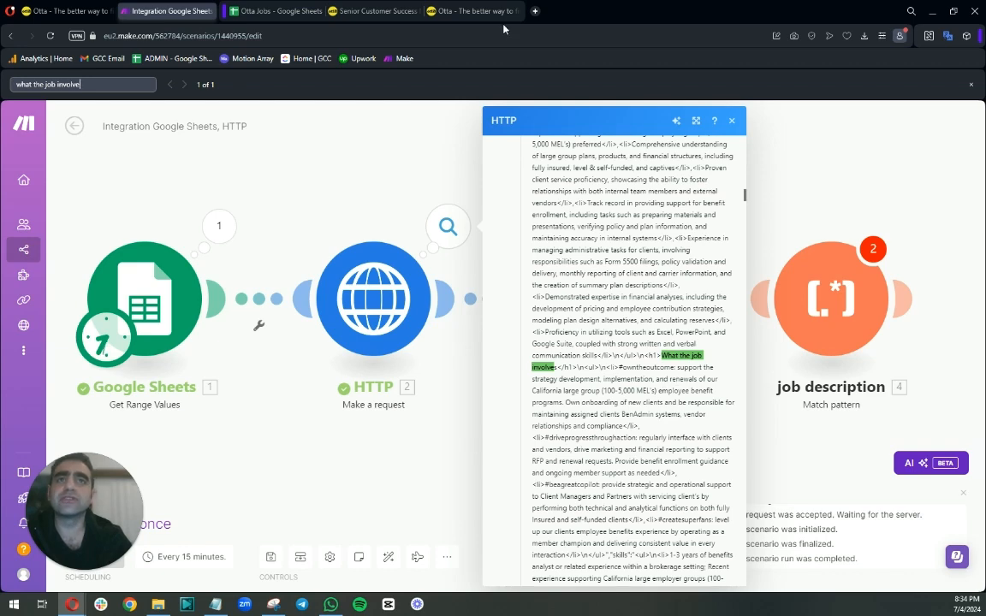
# Open the first job URL from the sheet and examine its "What the job involves" section on the Otta page.
pyautogui.click(462, 11)
pyautogui.click(396, 10)
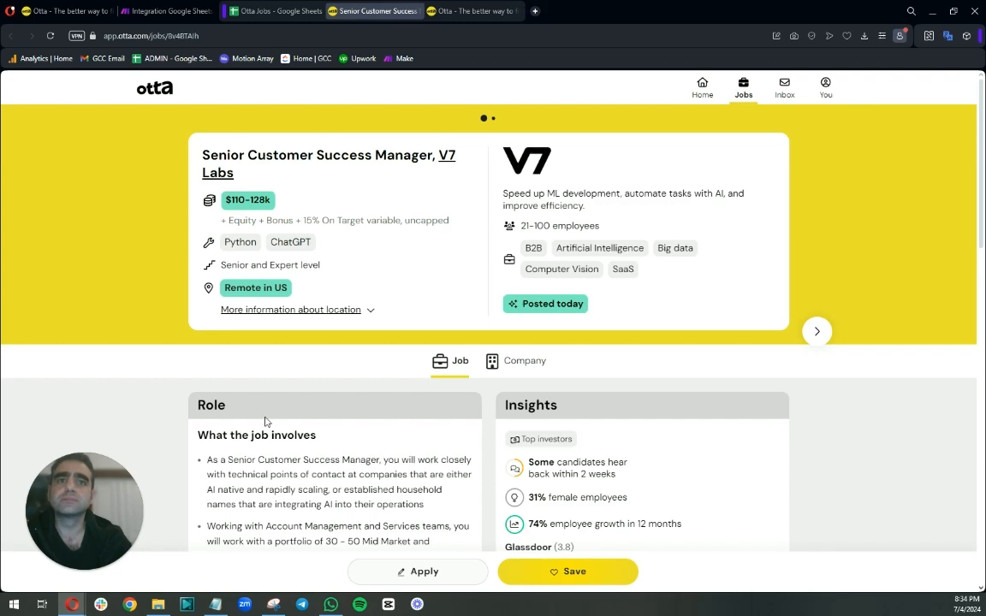
pyautogui.scroll(-1, 265, 431)
pyautogui.scroll(1, 260, 432)
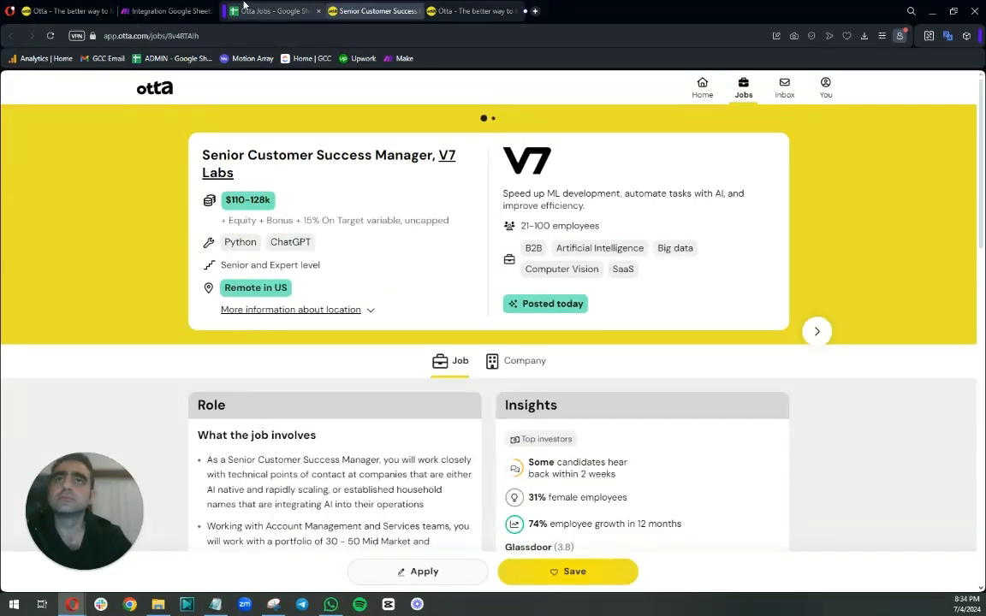
pyautogui.click(274, 12)
pyautogui.click(79, 175)
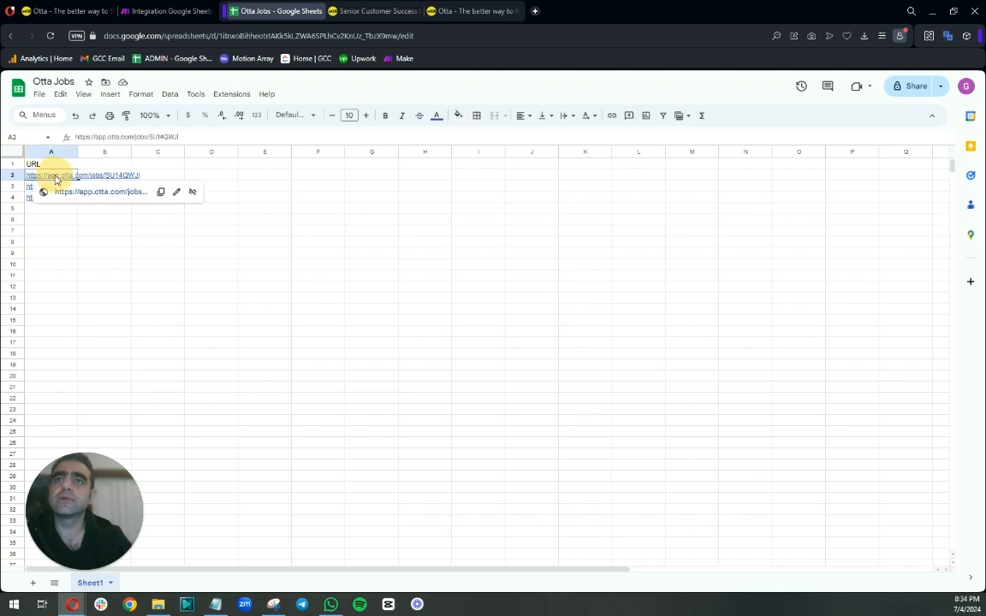
pyautogui.click(94, 194)
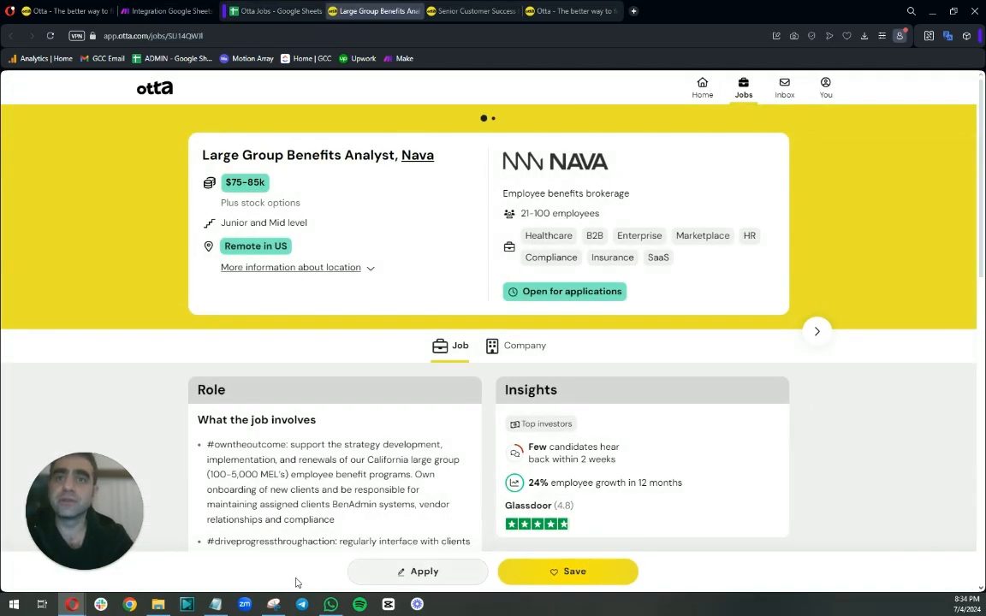
pyautogui.moveTo(208, 445); pyautogui.dragTo(317, 446)
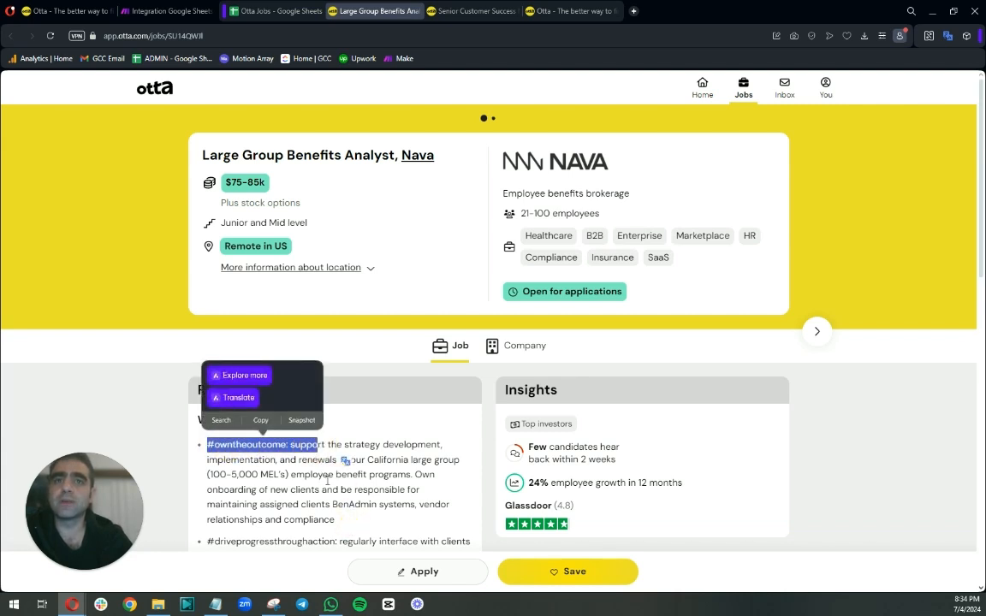
pyautogui.click(456, 12)
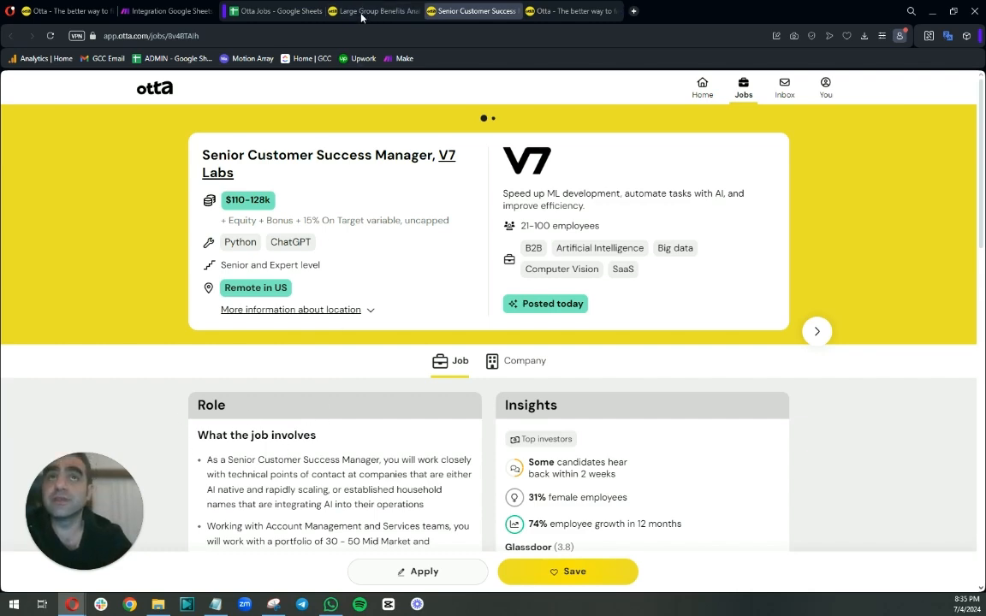
pyautogui.click(364, 13)
pyautogui.click(155, 15)
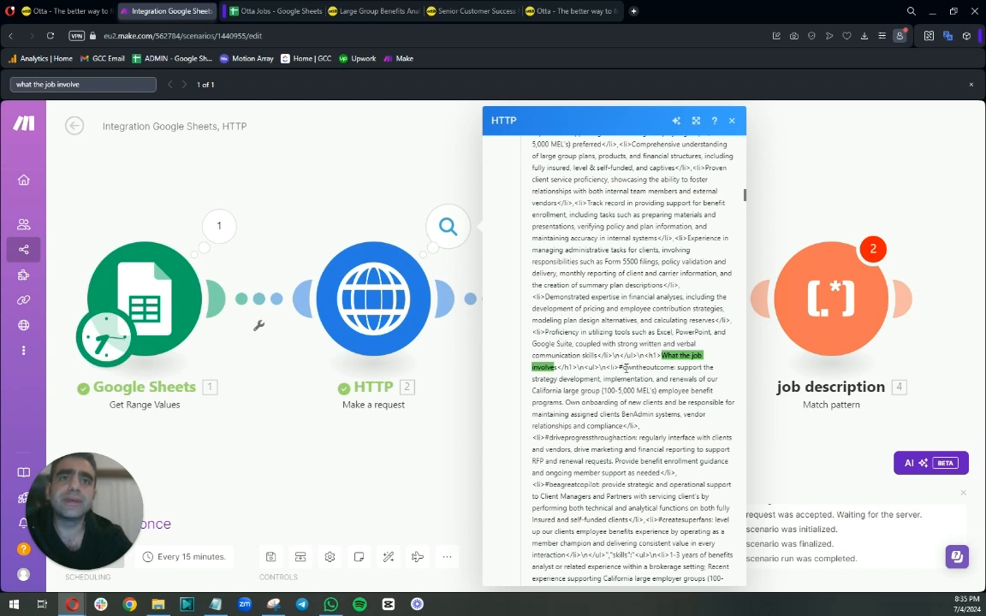
# Examine the raw HTML surrounding the "What the job involves" heading in the HTTP output.
pyautogui.moveTo(619, 367); pyautogui.dragTo(576, 367)
pyautogui.click(386, 7)
pyautogui.scroll(-2, 190, 256)
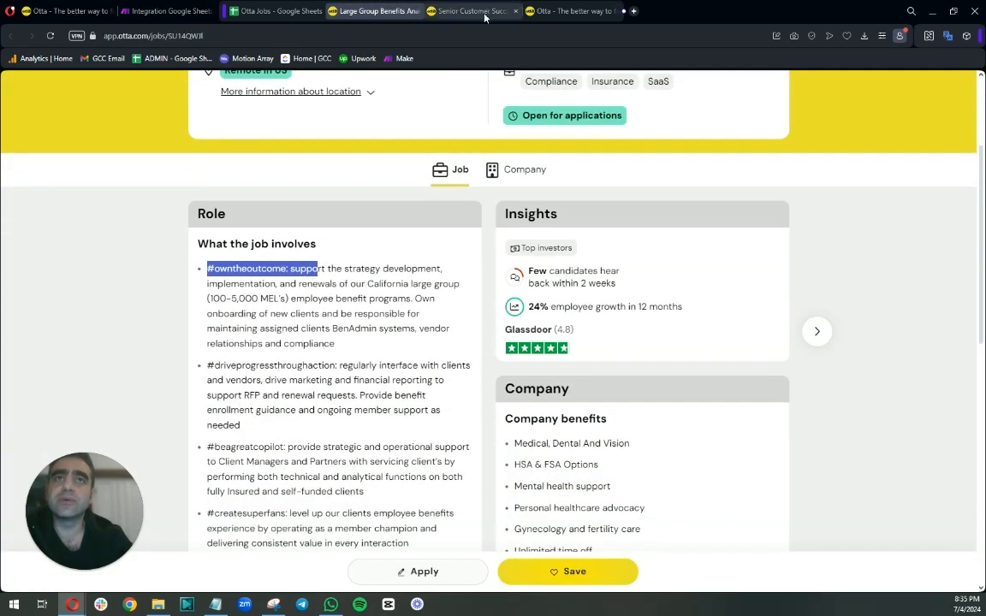
pyautogui.click(166, 12)
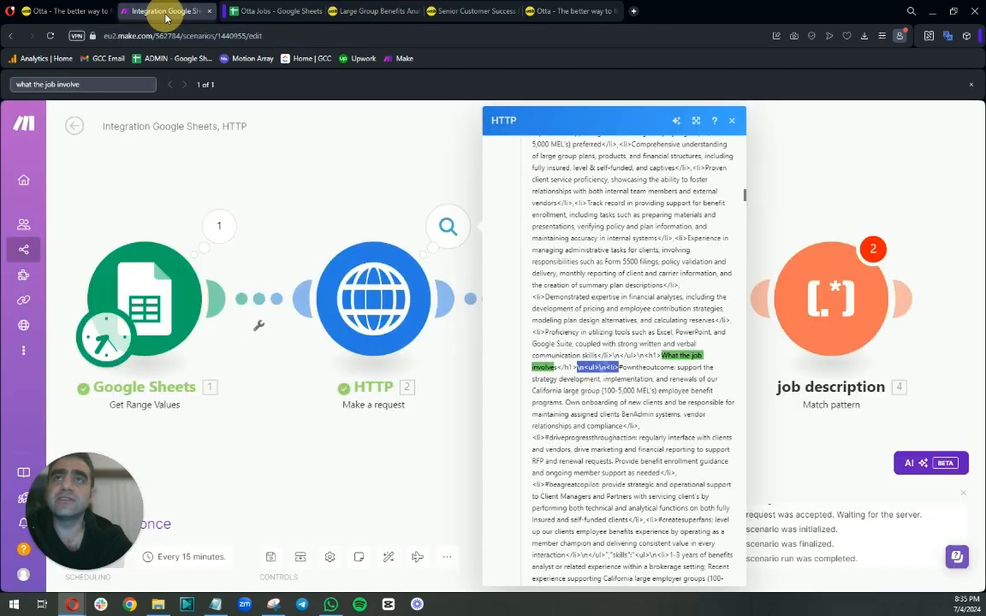
pyautogui.click(588, 366)
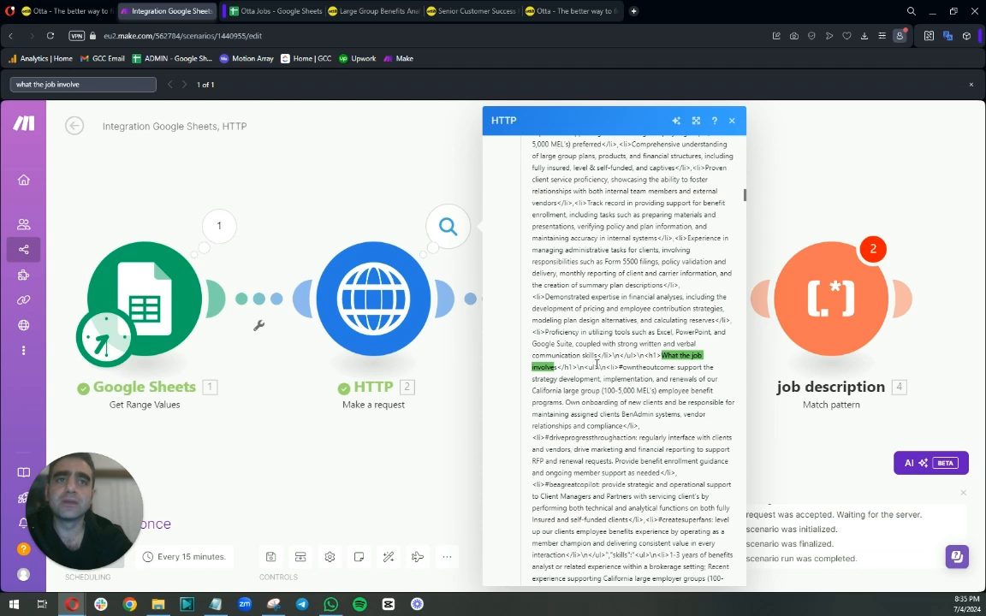
pyautogui.doubleClick(609, 367)
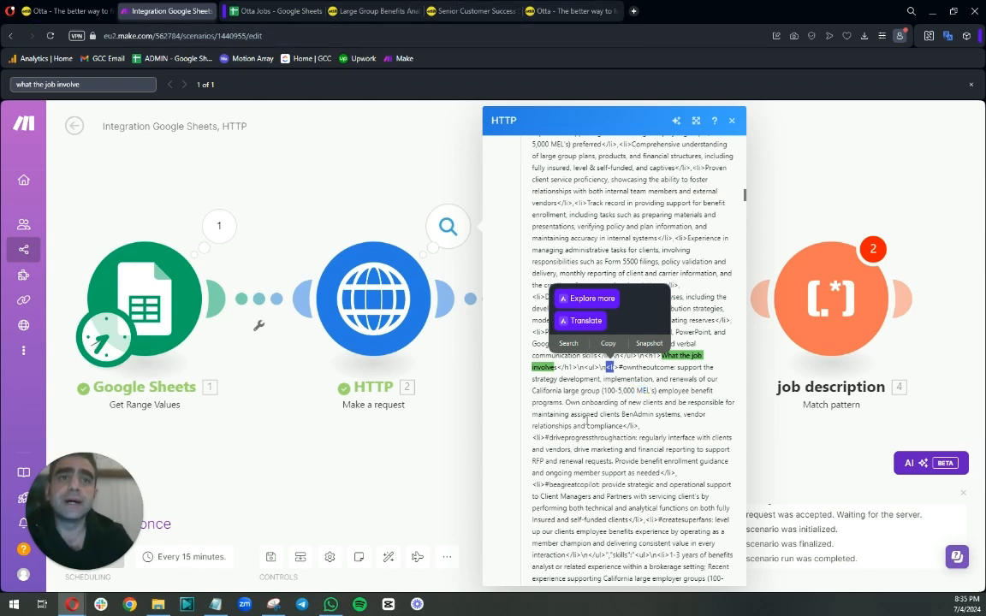
pyautogui.click(619, 373)
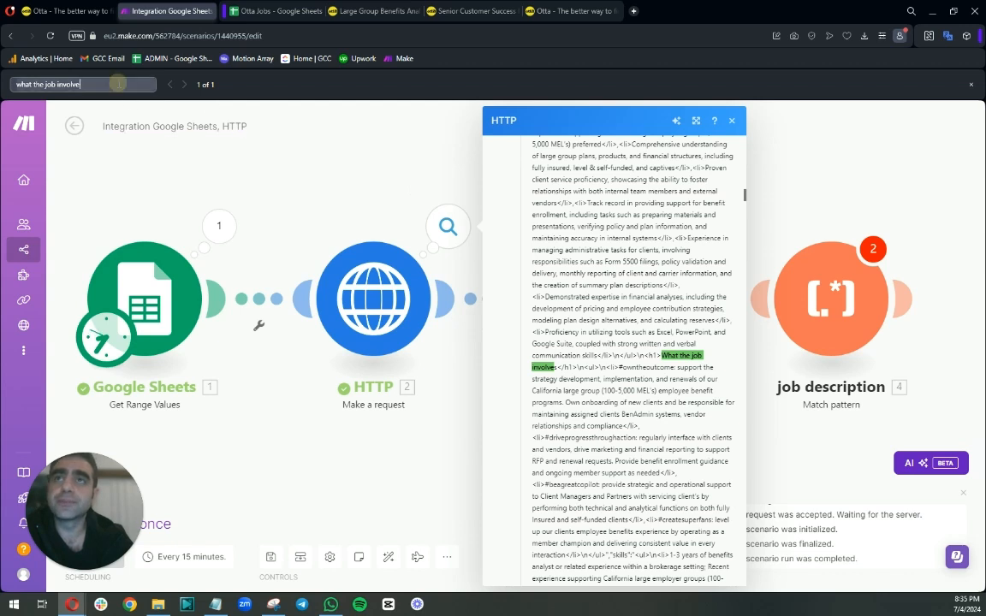
# Search the HTTP output data for "<li>" list items.
pyautogui.moveTo(107, 84); pyautogui.dragTo(2, 77)
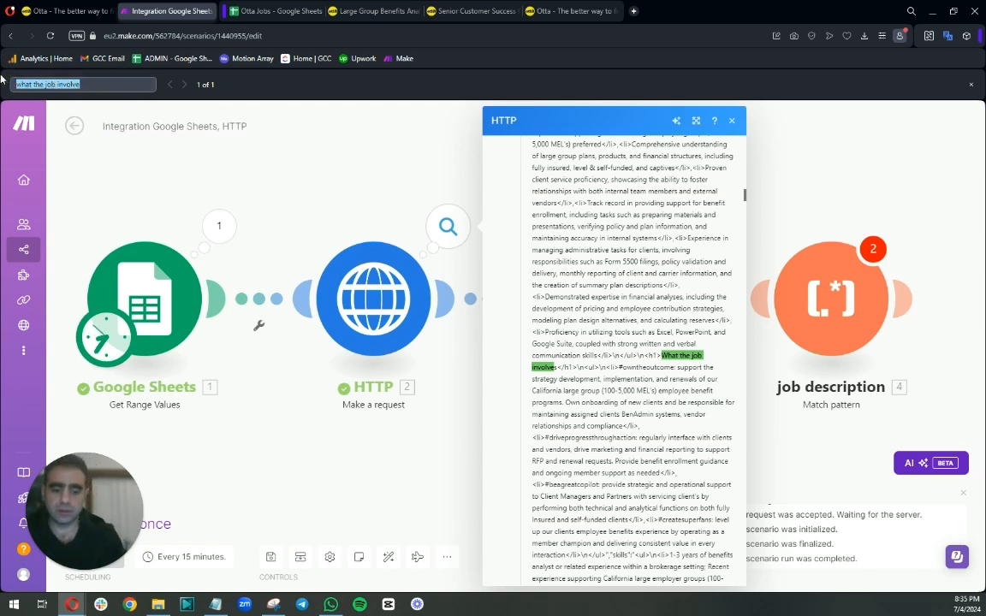
pyautogui.write('<')
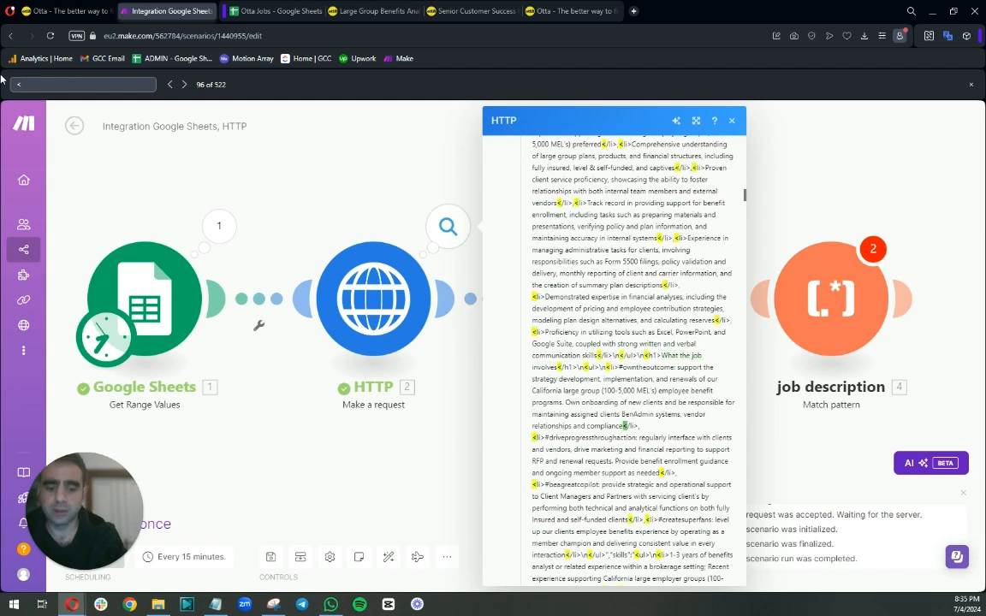
pyautogui.write('li>')
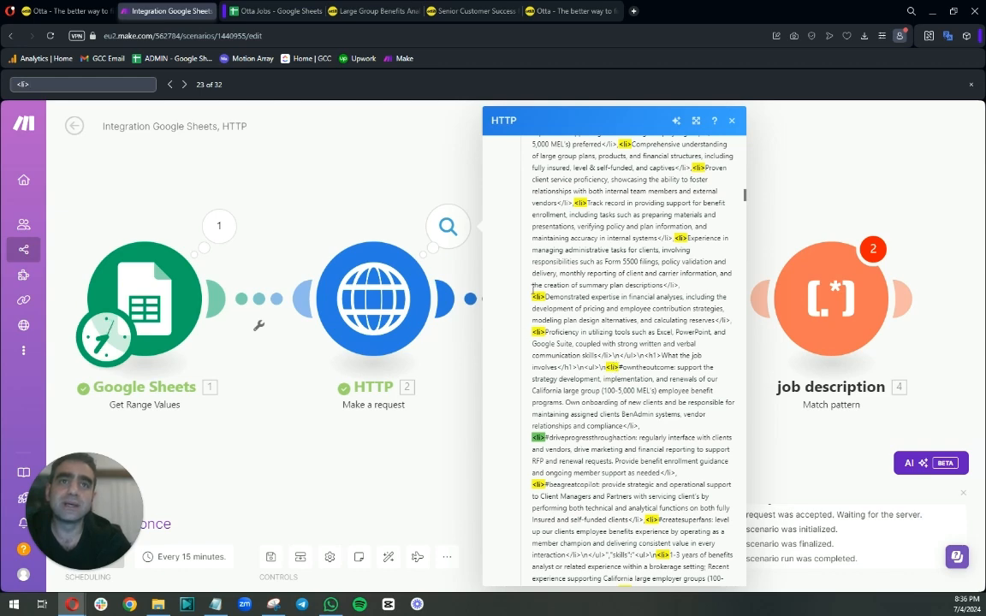
pyautogui.scroll(15, 616, 194)
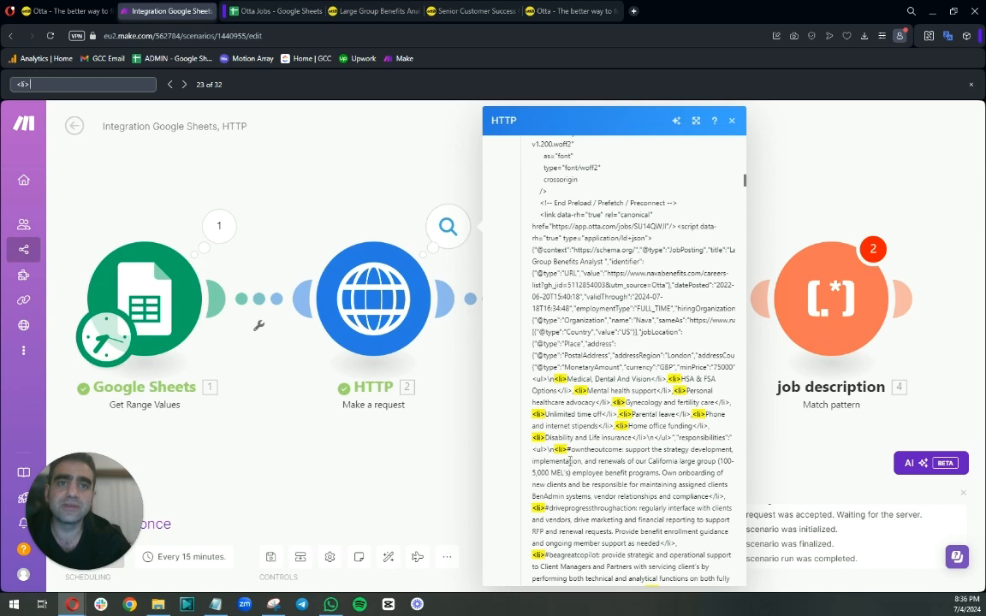
pyautogui.click(16, 85)
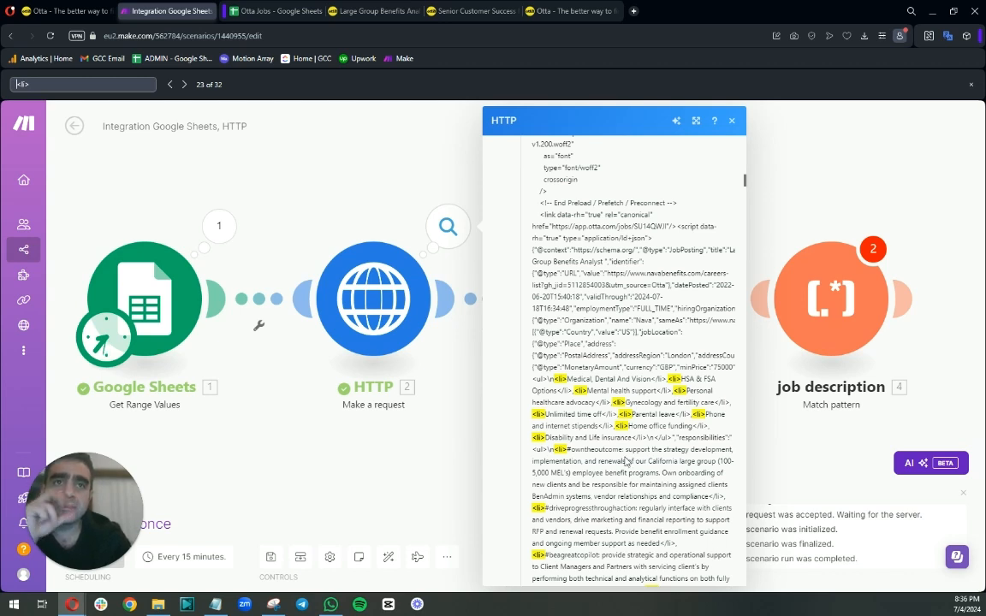
# Copy the text responsibilities":"<ul>\n<li> from the HTTP output and search the data for it.
pyautogui.moveTo(566, 449); pyautogui.dragTo(532, 450)
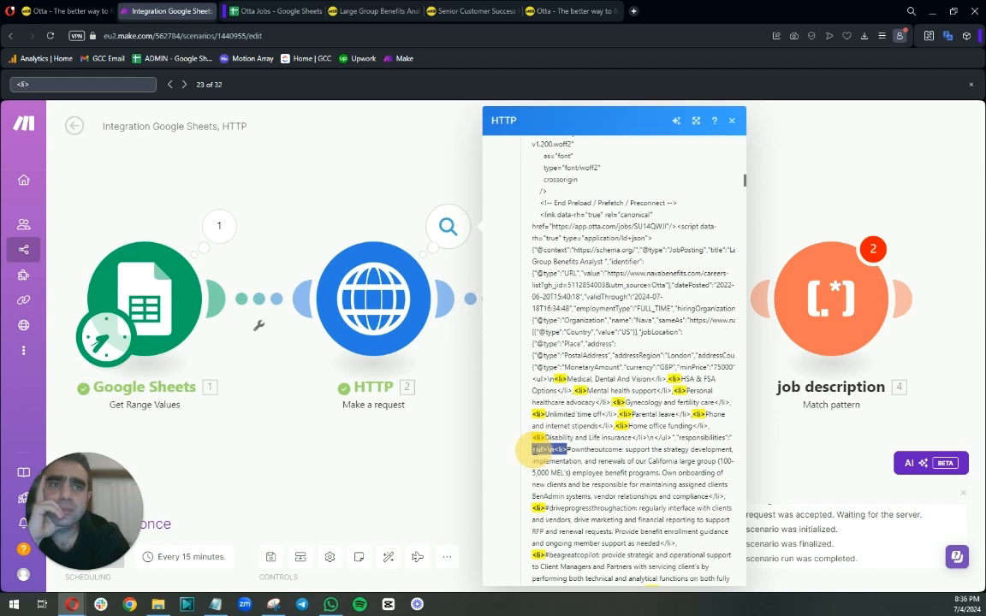
pyautogui.moveTo(531, 450); pyautogui.dragTo(682, 444)
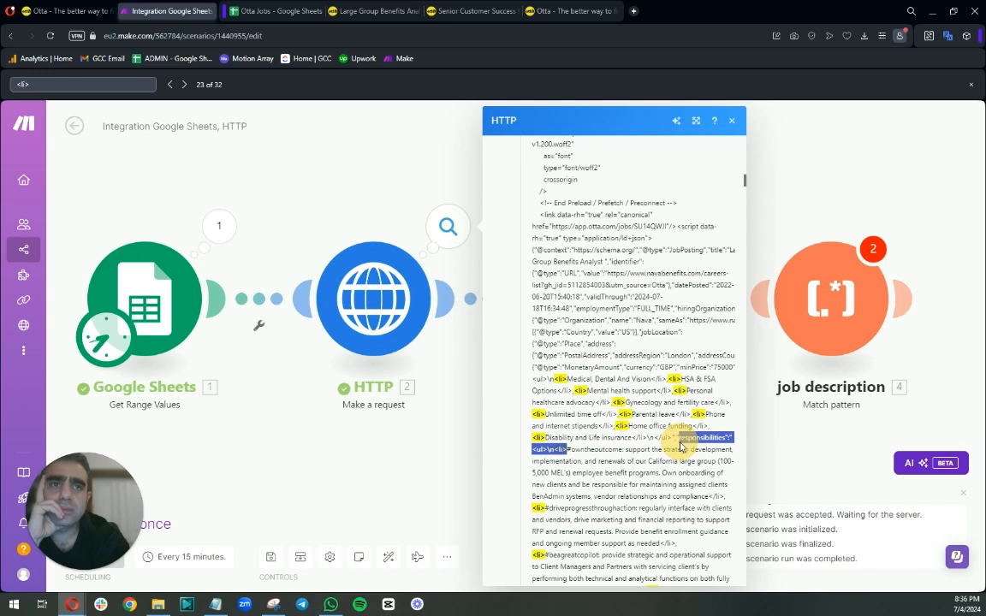
pyautogui.rightClick(681, 444)
pyautogui.click(699, 315)
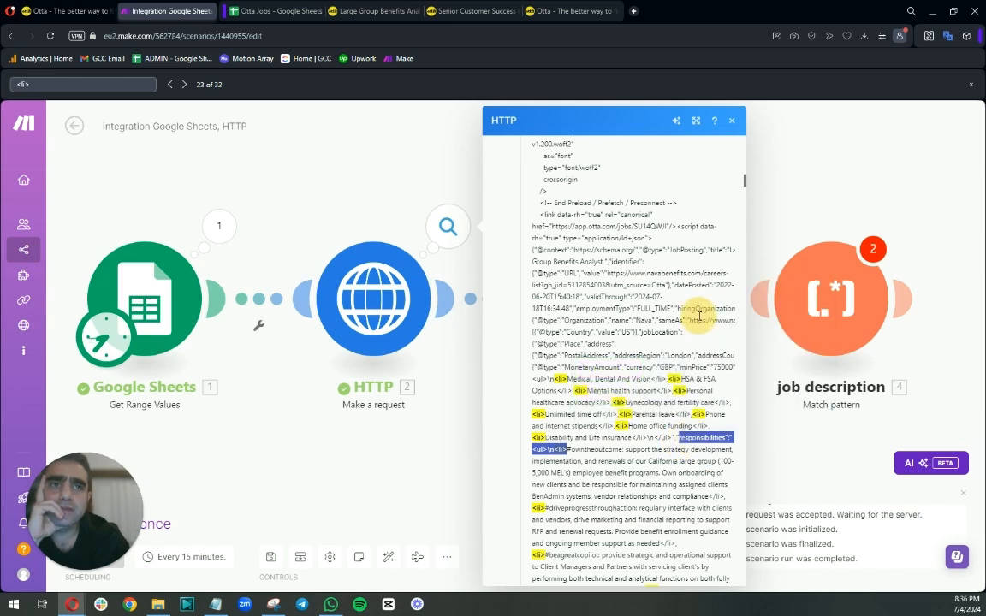
pyautogui.click(90, 84)
pyautogui.hotkey('ctrl', 'a')
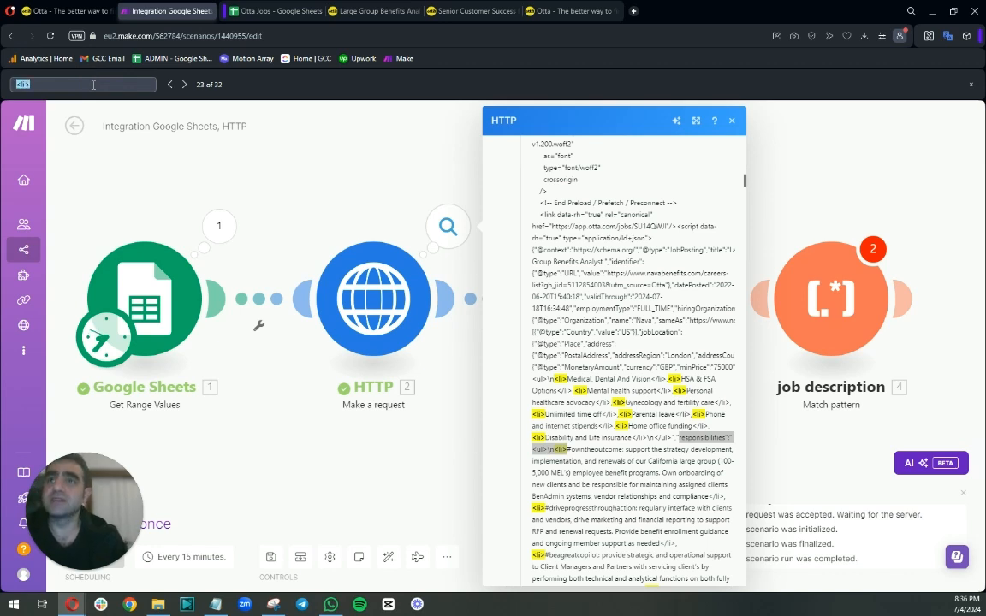
pyautogui.hotkey('ctrl', 'v')
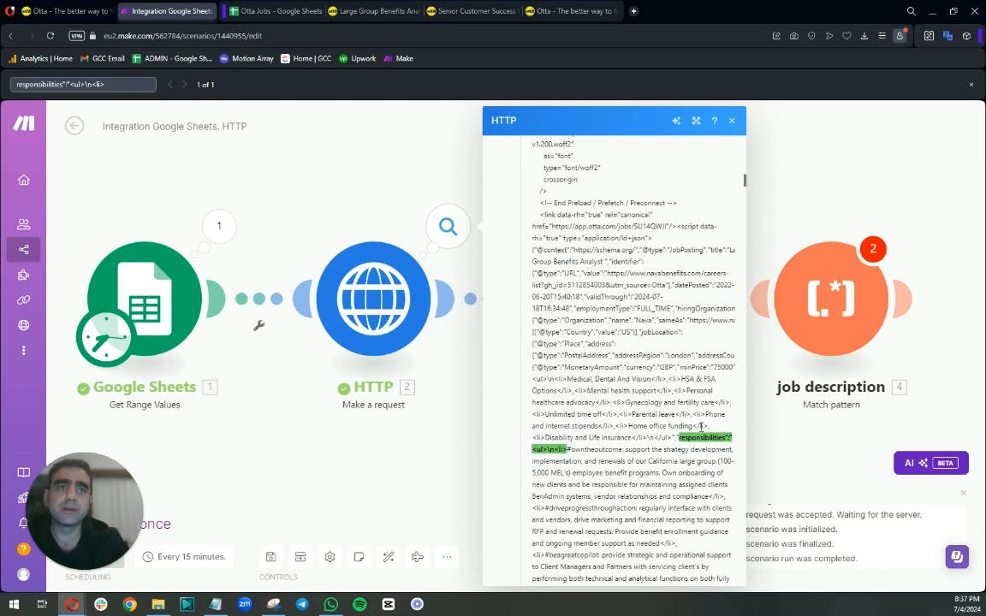
# Set the job description module's pattern to (responsibilities":"<ul>\n<li>.*).
pyautogui.rightClick(699, 209)
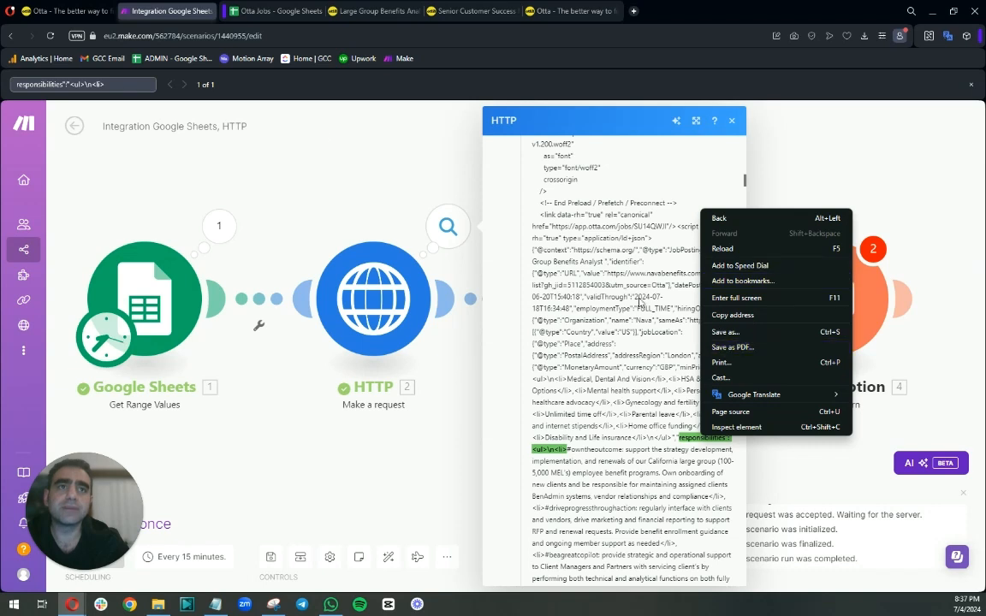
pyautogui.click(122, 83)
pyautogui.moveTo(113, 83); pyautogui.dragTo(32, 96)
pyautogui.rightClick(25, 81)
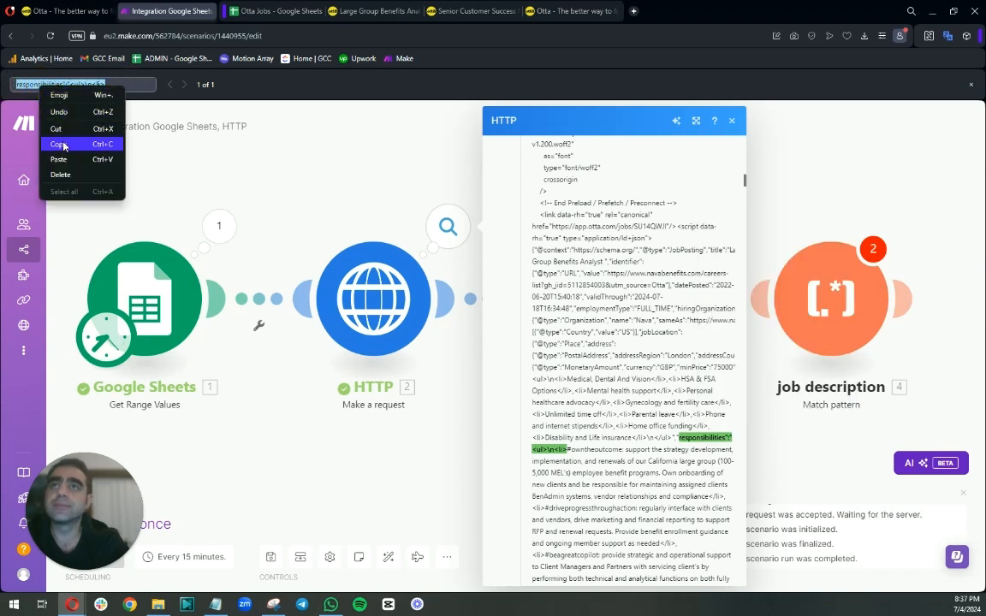
pyautogui.click(58, 130)
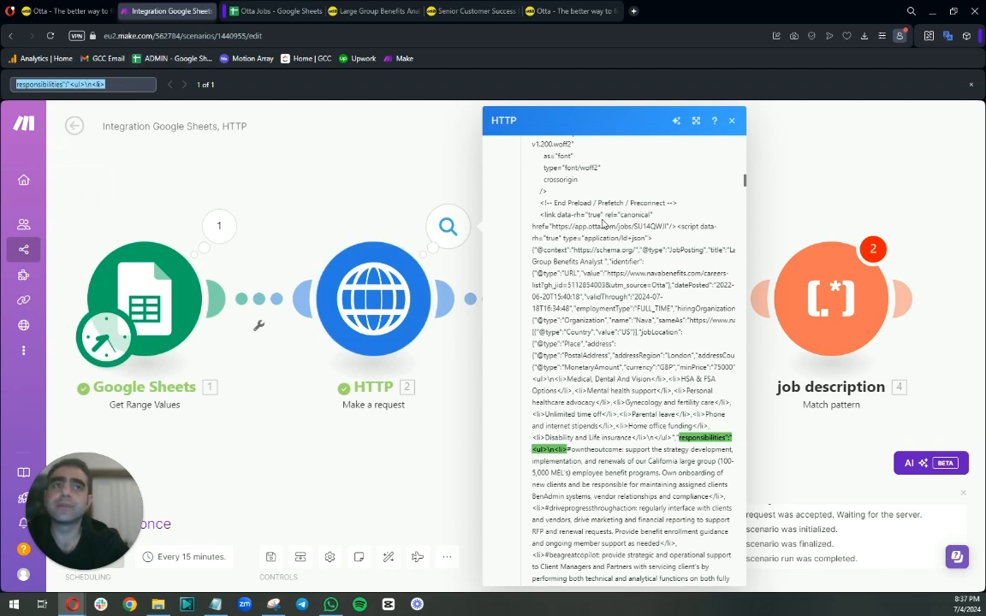
pyautogui.click(785, 320)
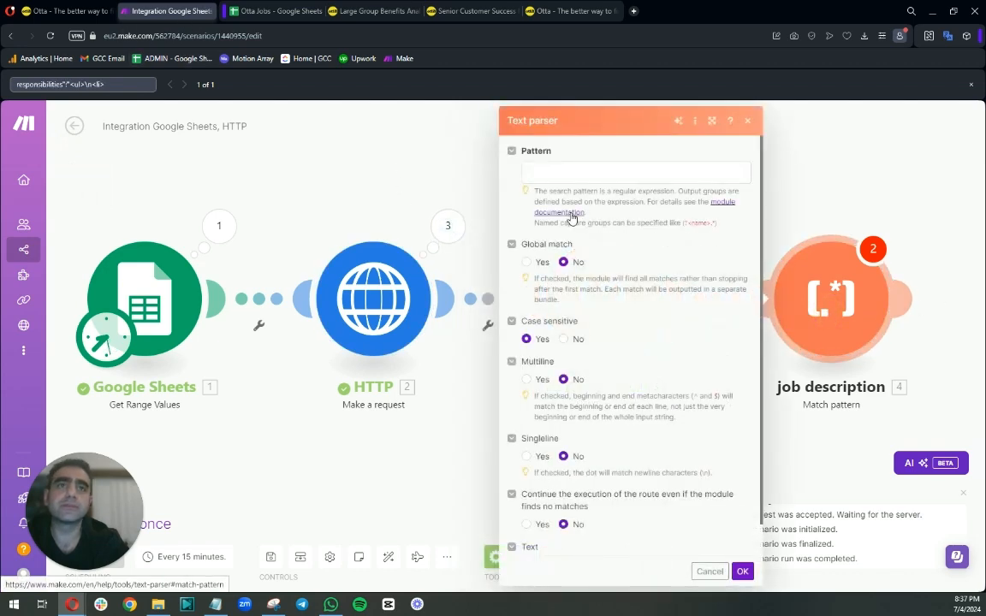
pyautogui.click(563, 170)
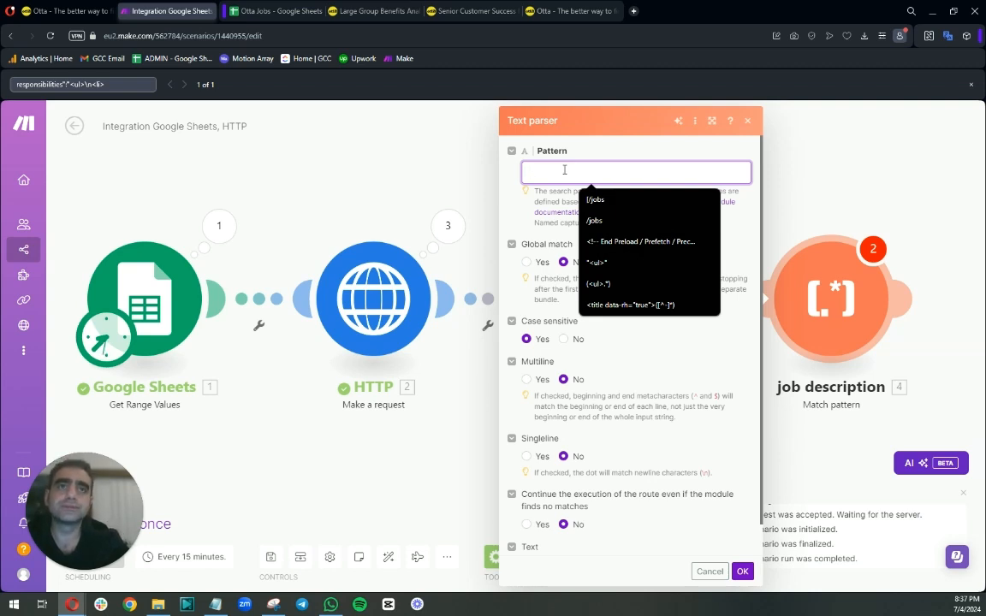
pyautogui.write('(')
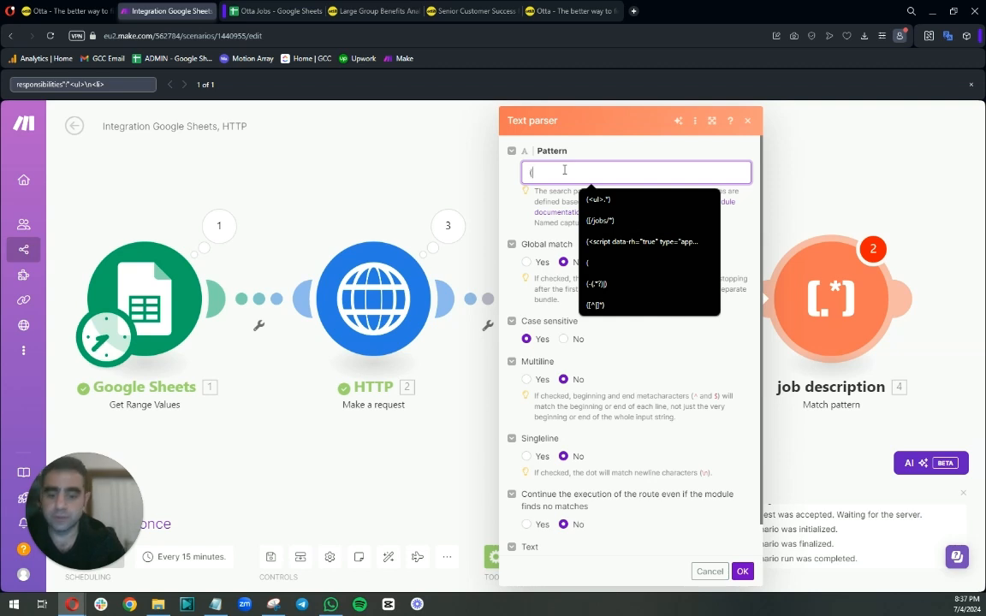
pyautogui.hotkey('ctrl', 'v')
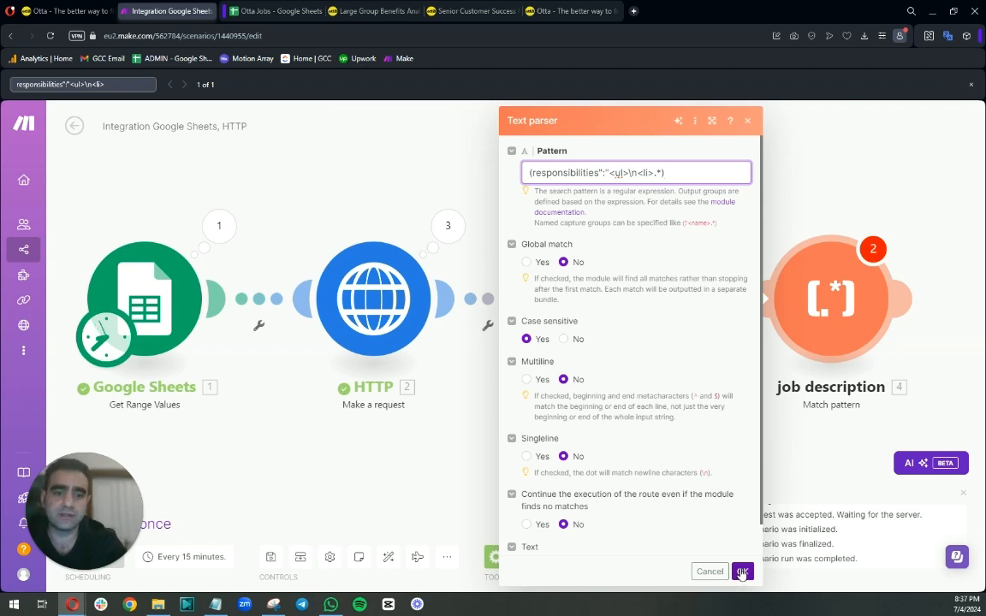
# Map the HTTP module's Data into the job description module's Text field and save the module.
pyautogui.scroll(-2, 696, 475)
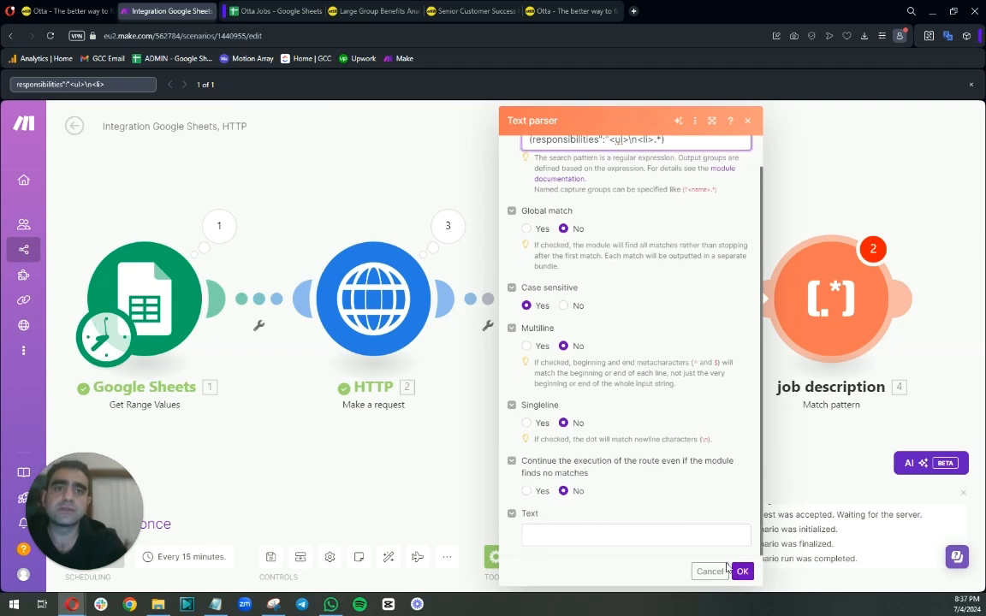
pyautogui.click(585, 532)
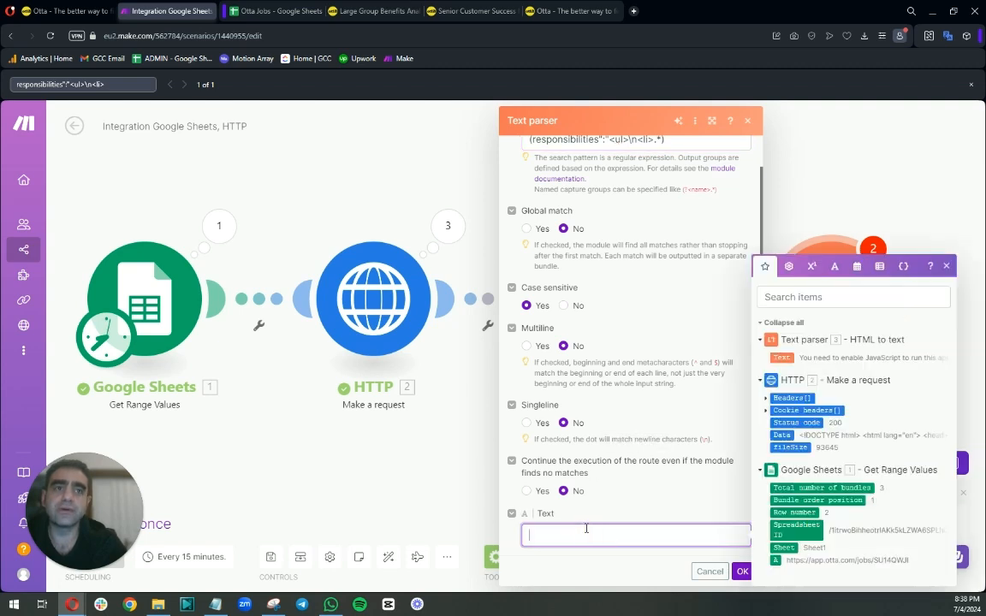
pyautogui.click(782, 435)
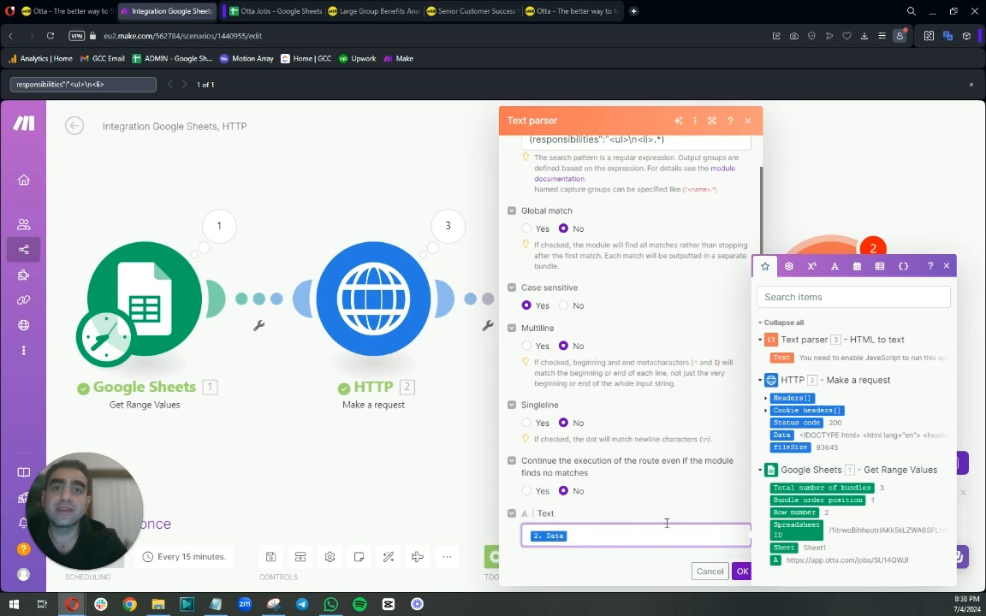
pyautogui.click(741, 572)
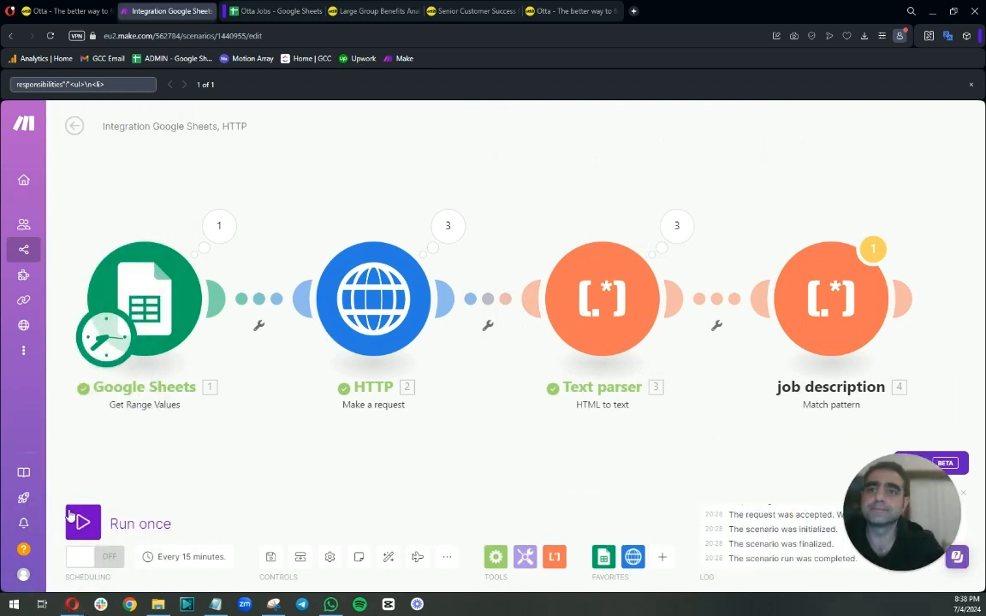
# Run the scenario once and inspect each operation of the job description module's results.
pyautogui.click(83, 523)
pyautogui.click(367, 568)
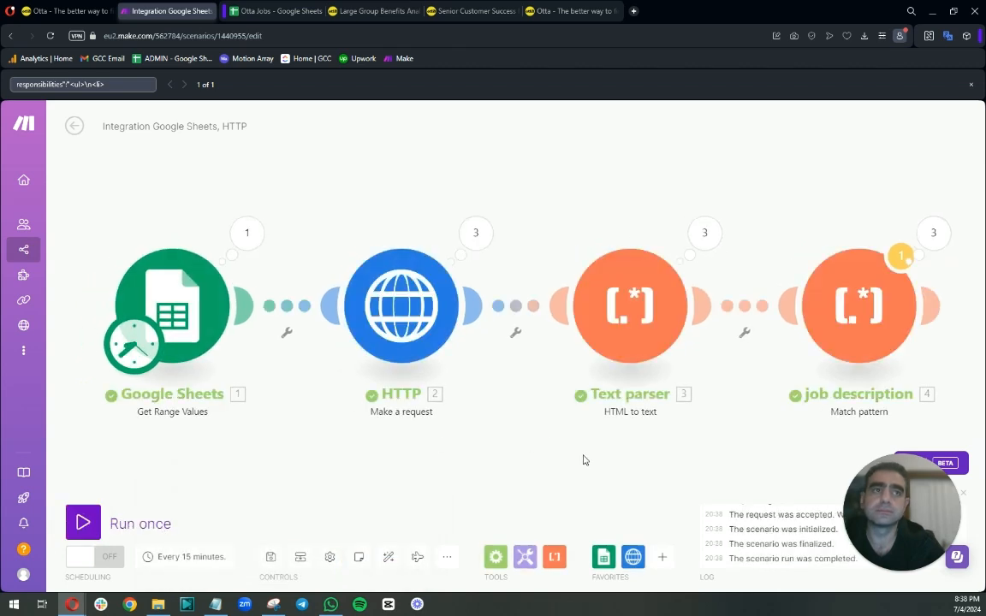
pyautogui.click(933, 239)
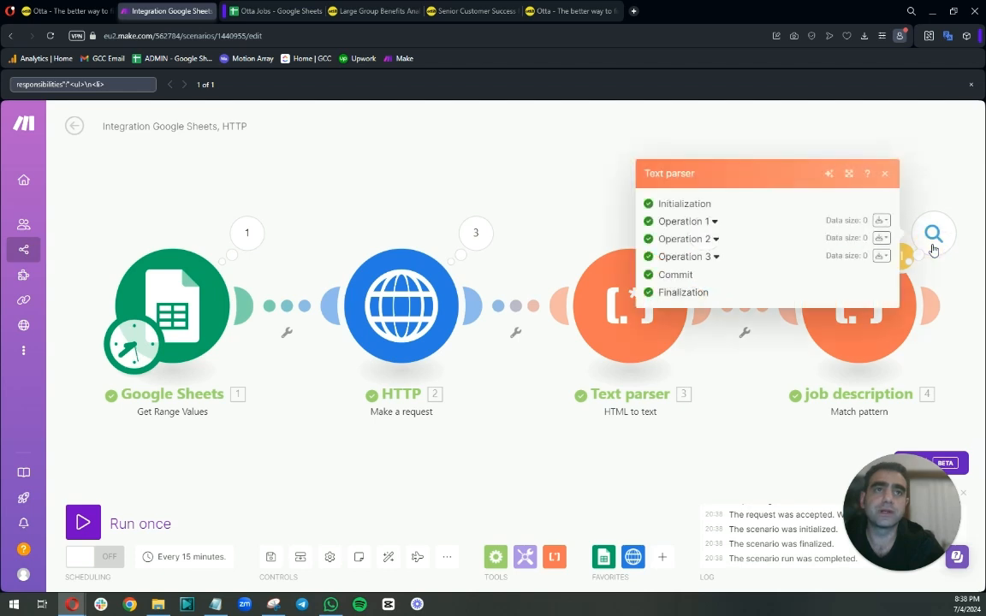
pyautogui.click(715, 221)
pyautogui.click(675, 245)
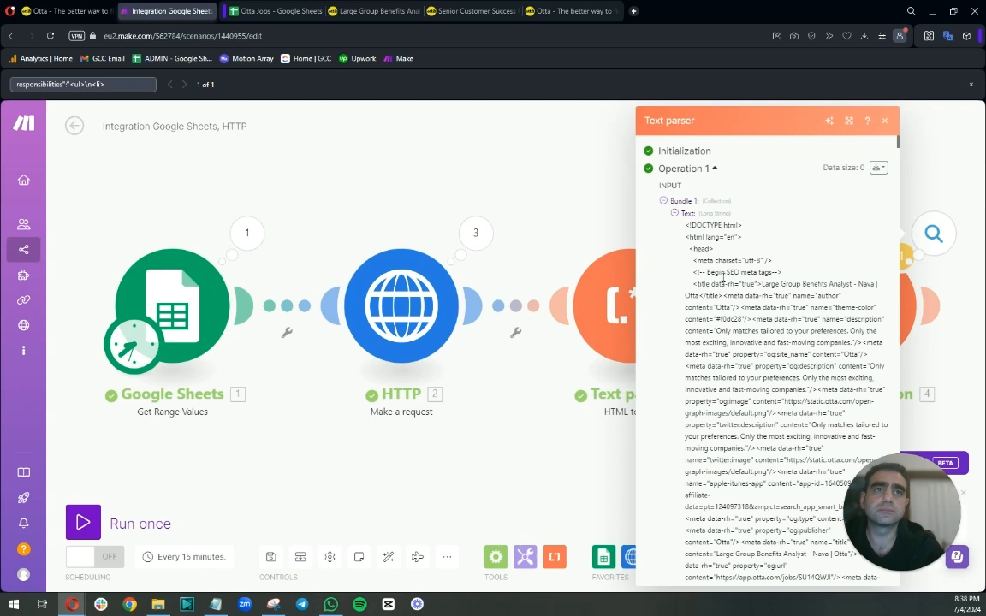
pyautogui.click(674, 212)
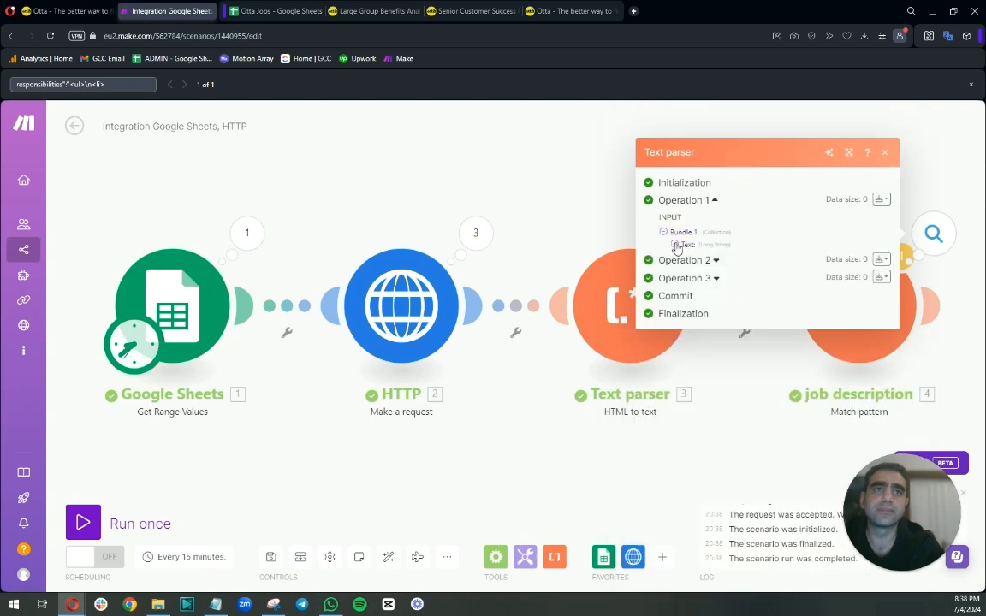
pyautogui.click(716, 260)
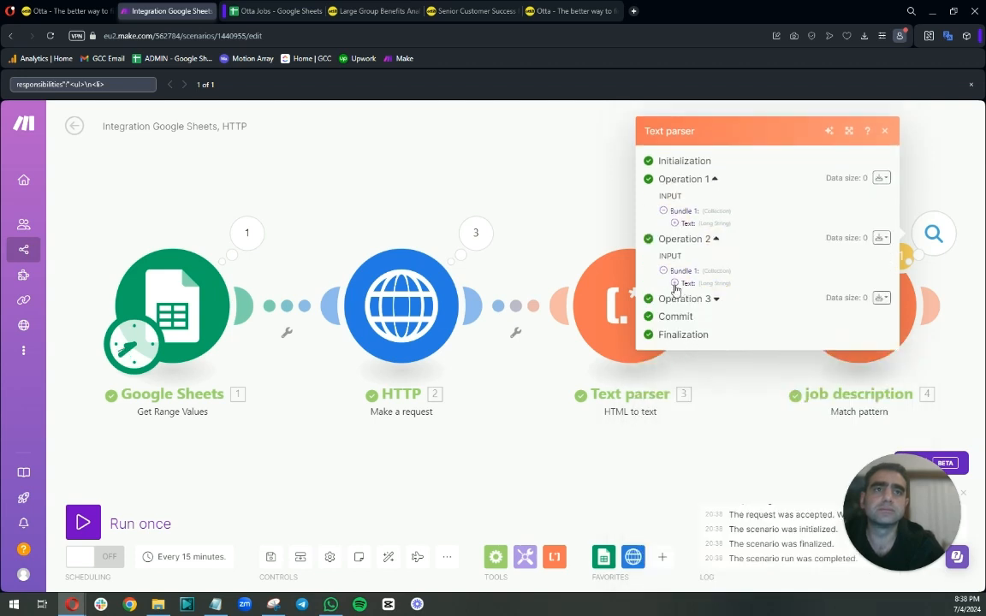
pyautogui.click(714, 299)
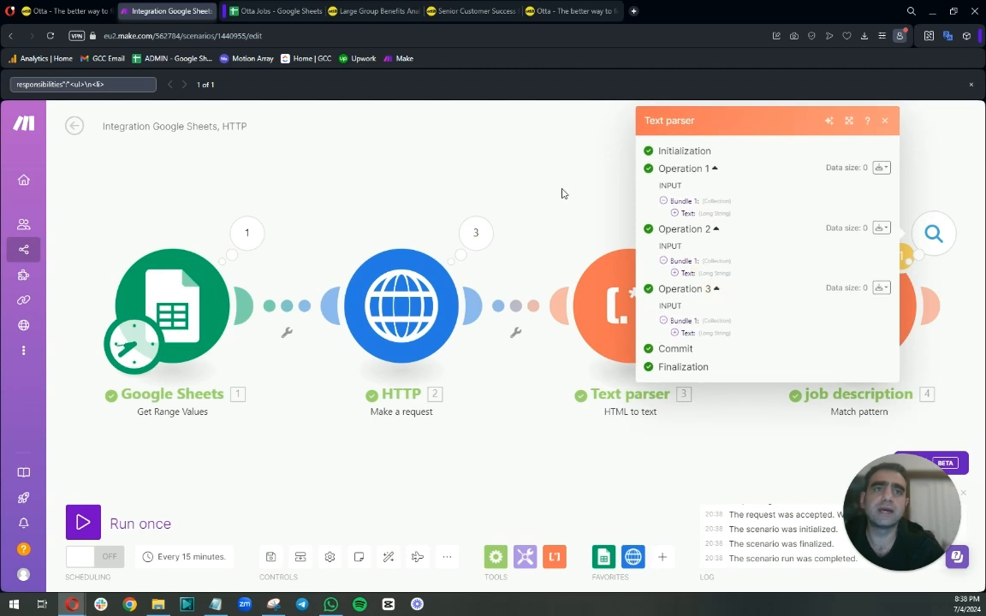
pyautogui.click(561, 193)
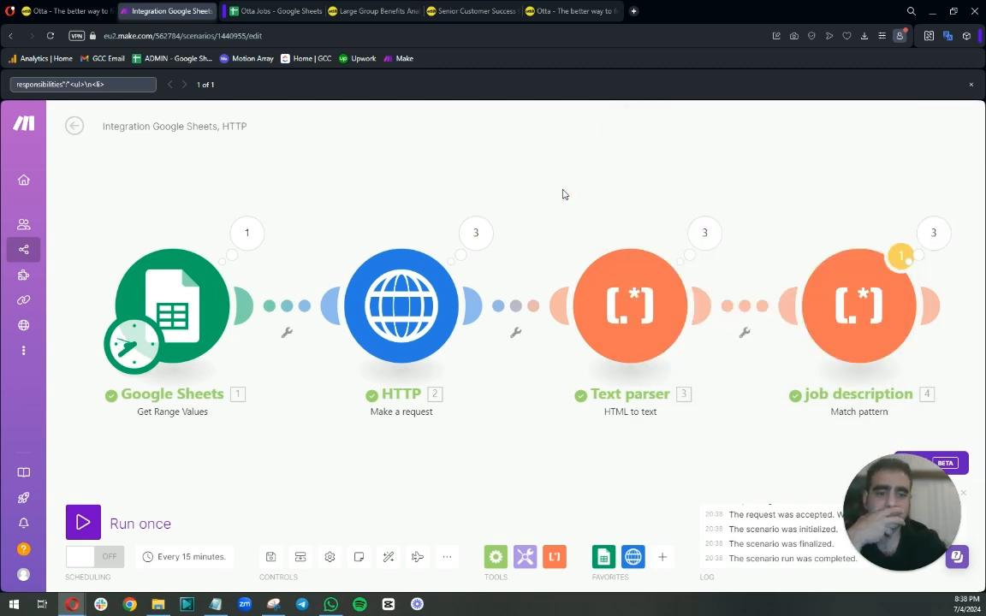
# Examine the input text of the job description module's first operation.
pyautogui.click(623, 319)
pyautogui.click(621, 214)
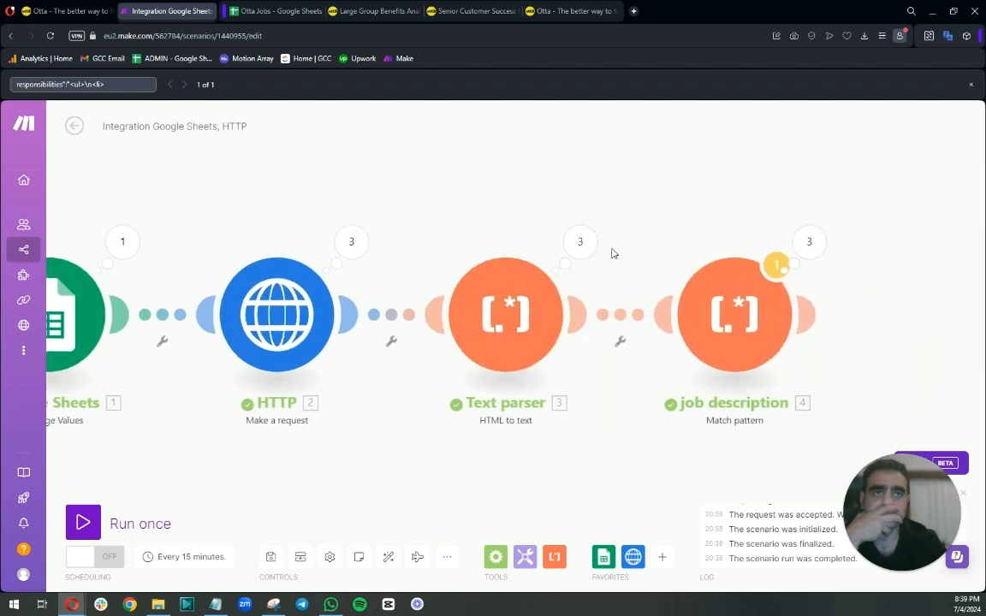
pyautogui.click(579, 242)
pyautogui.click(843, 281)
pyautogui.click(809, 245)
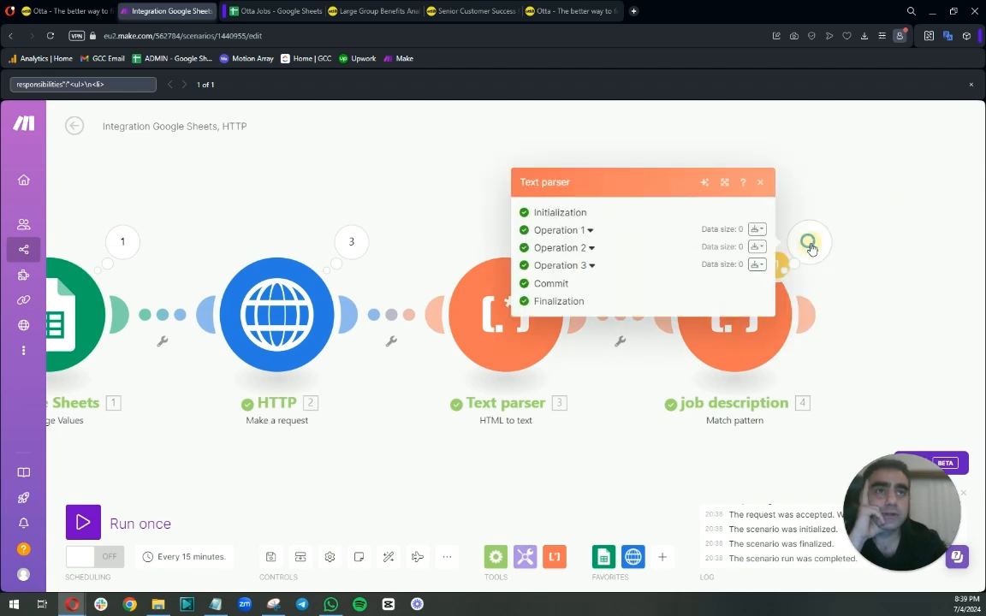
pyautogui.click(592, 230)
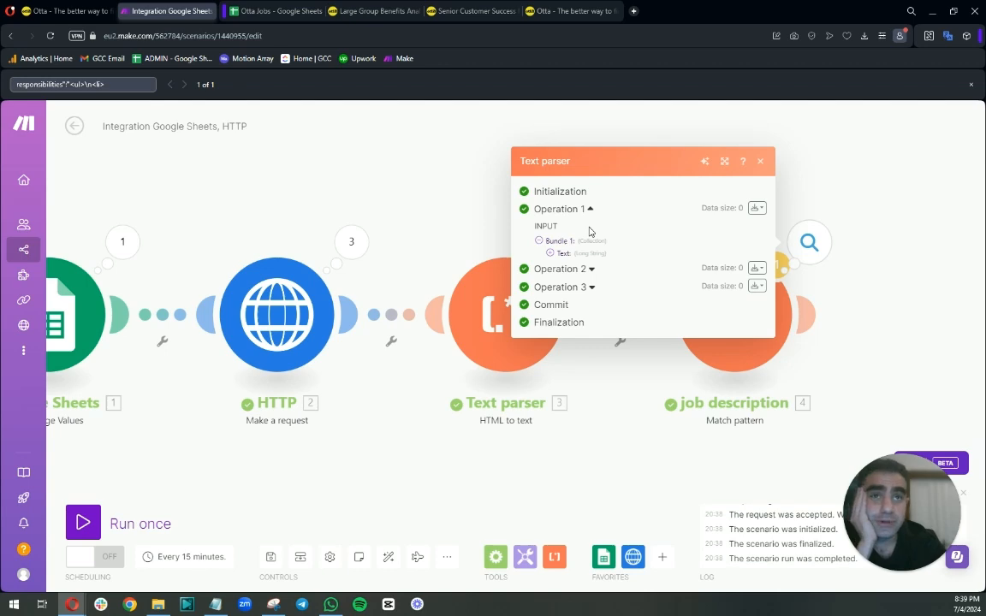
pyautogui.click(548, 254)
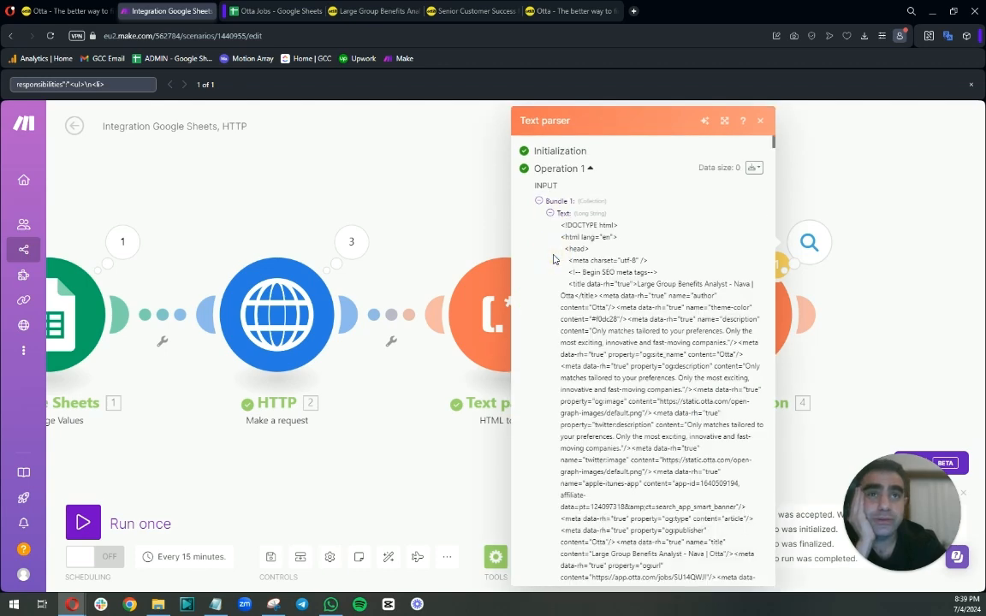
pyautogui.scroll(-3, 617, 266)
pyautogui.scroll(3, 616, 266)
pyautogui.click(759, 121)
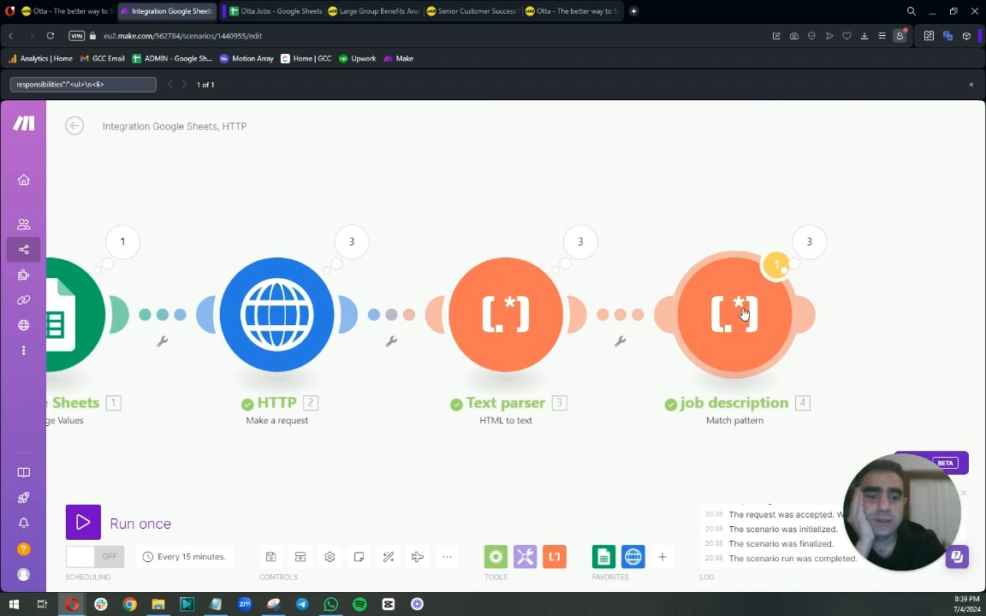
# Remove the enclosing parentheses so the job description pattern reads responsibilities":"<ul>\n<li>.* and save.
pyautogui.click(742, 314)
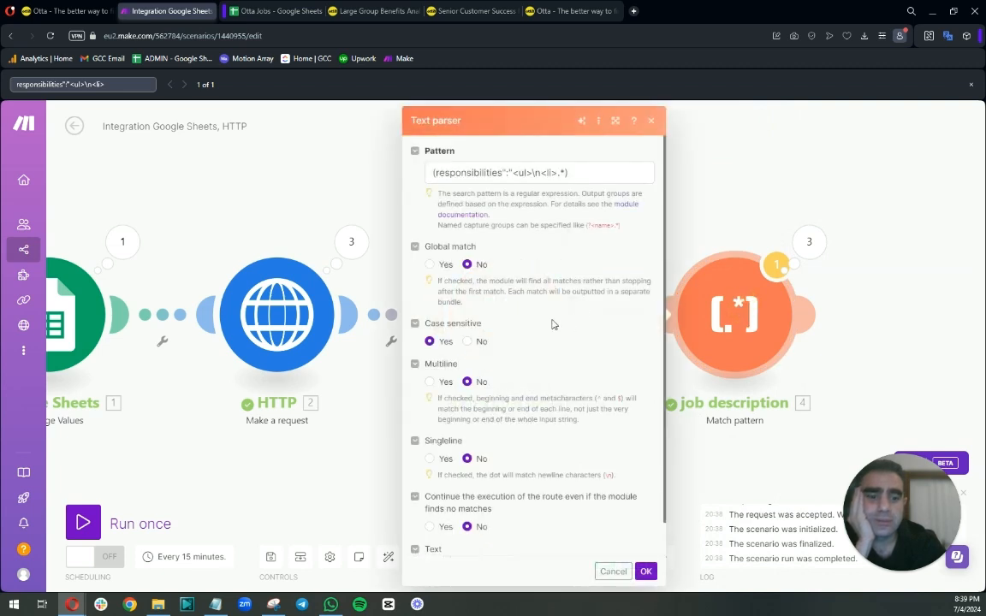
pyautogui.scroll(-1, 552, 323)
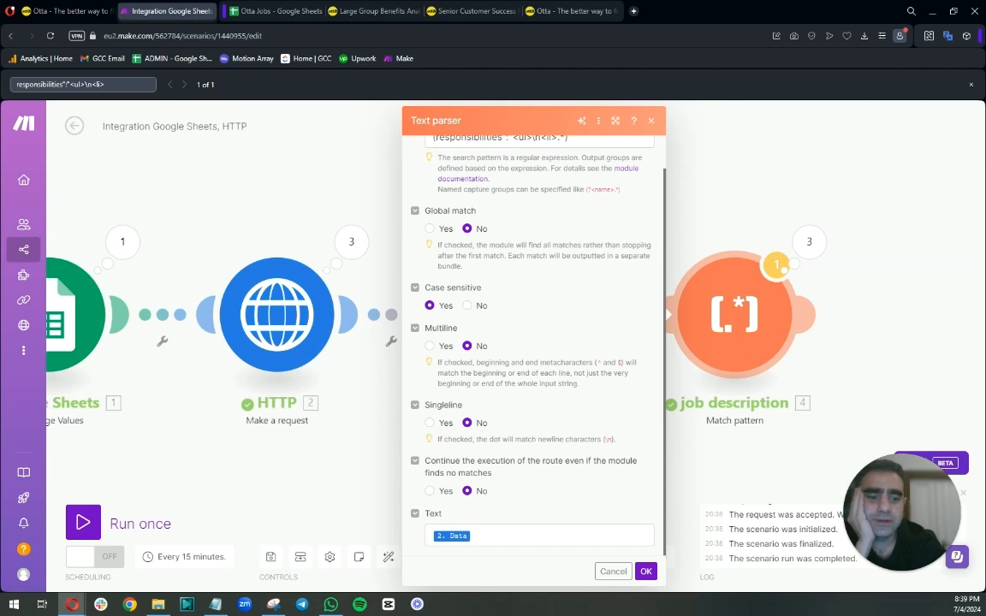
pyautogui.scroll(1, 561, 381)
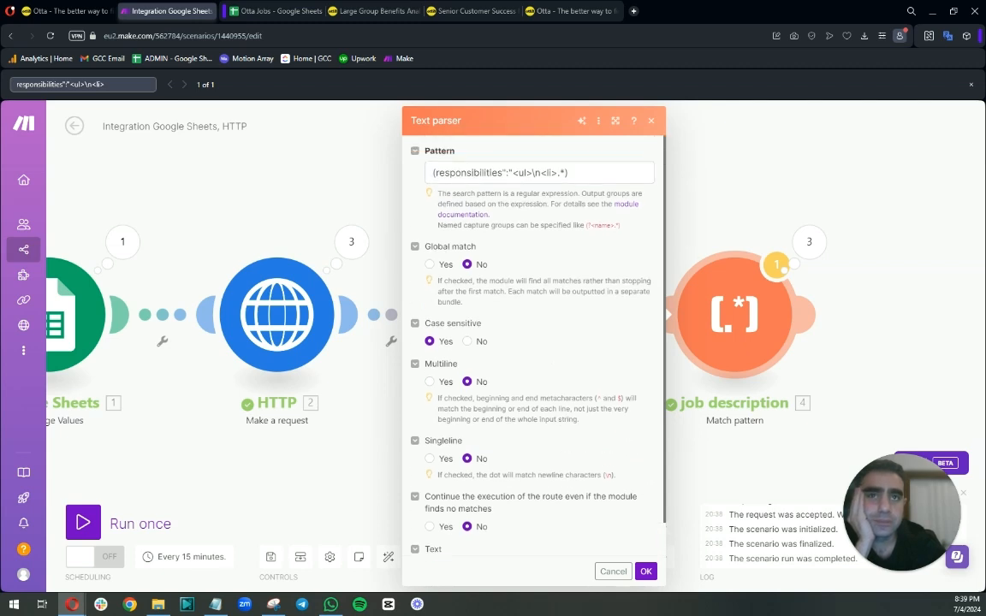
pyautogui.click(564, 172)
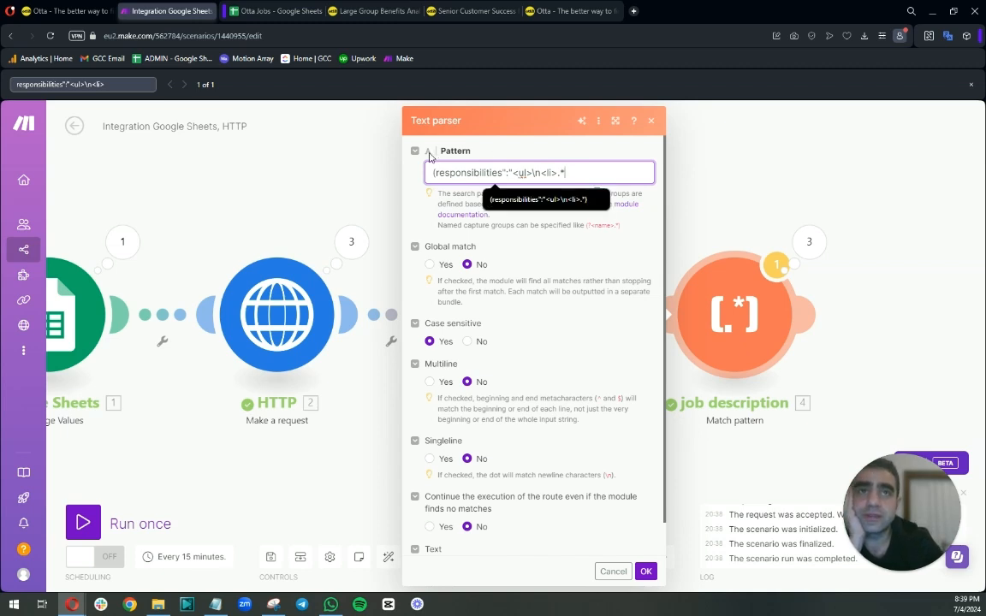
pyautogui.press('Home')
pyautogui.press('Delete')
pyautogui.click(645, 571)
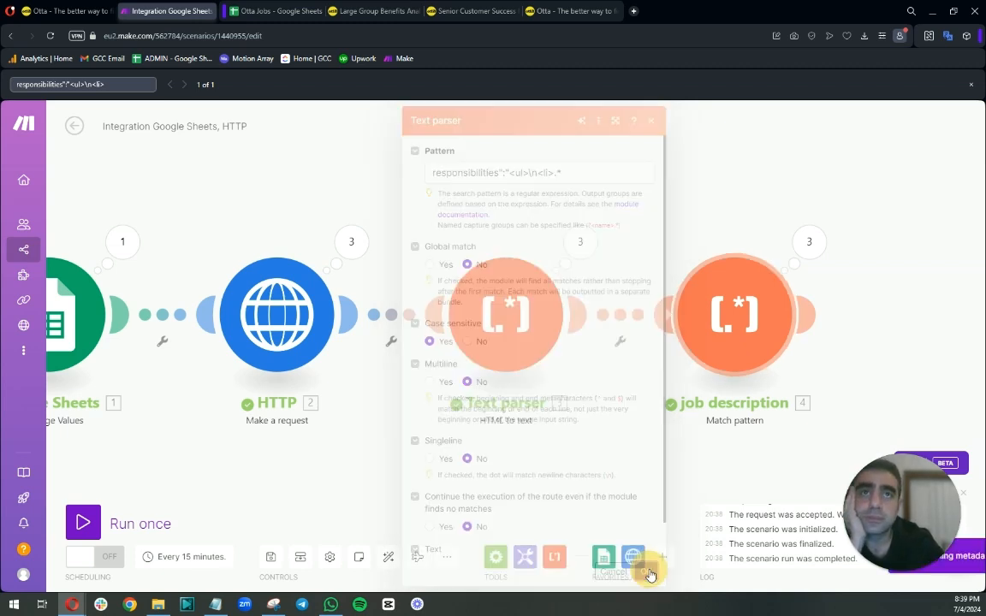
# Run the scenario once and check the job description module's operation results.
pyautogui.click(83, 520)
pyautogui.click(343, 571)
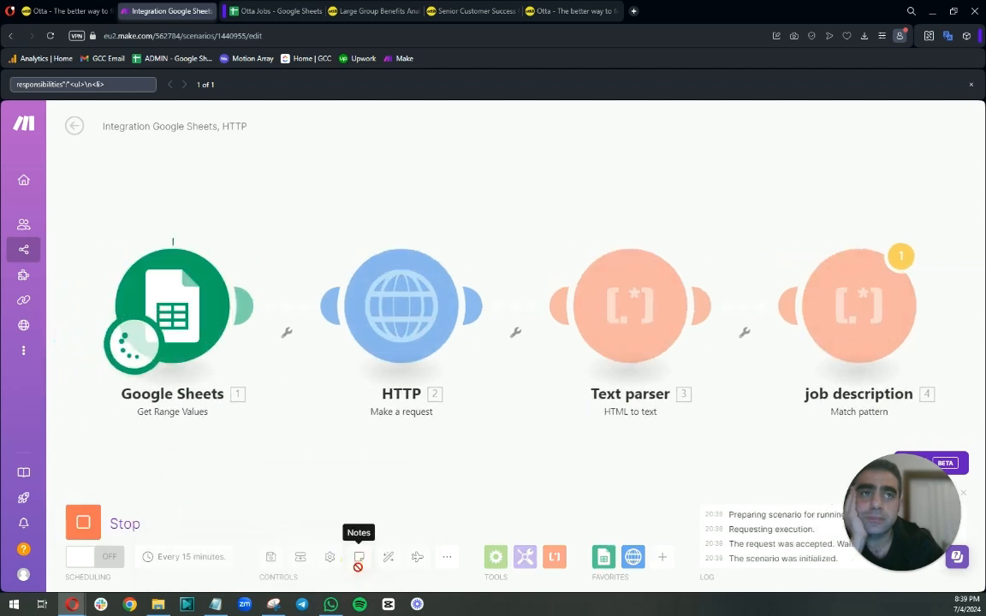
pyautogui.click(933, 234)
pyautogui.click(715, 222)
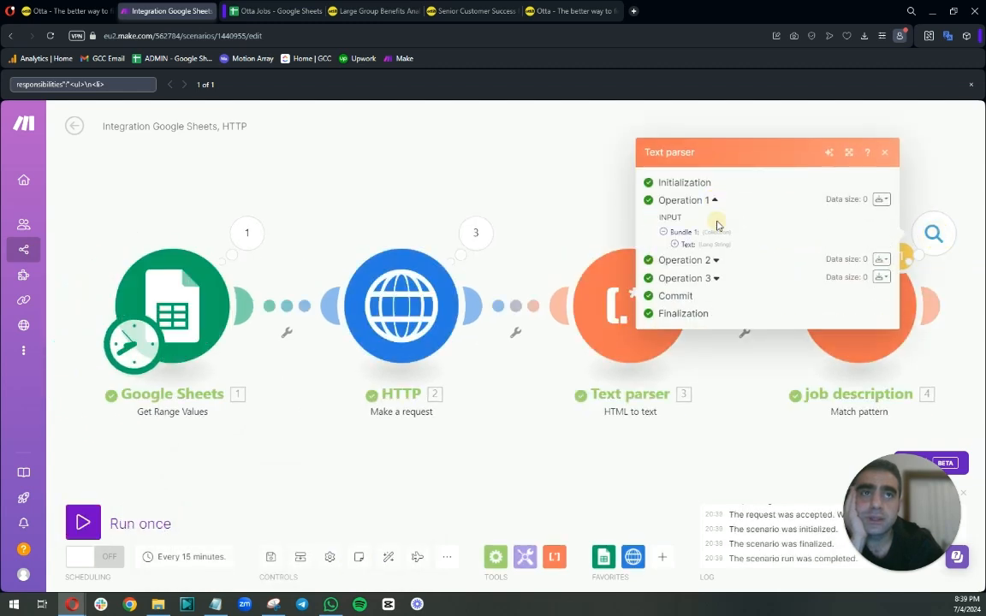
pyautogui.click(719, 200)
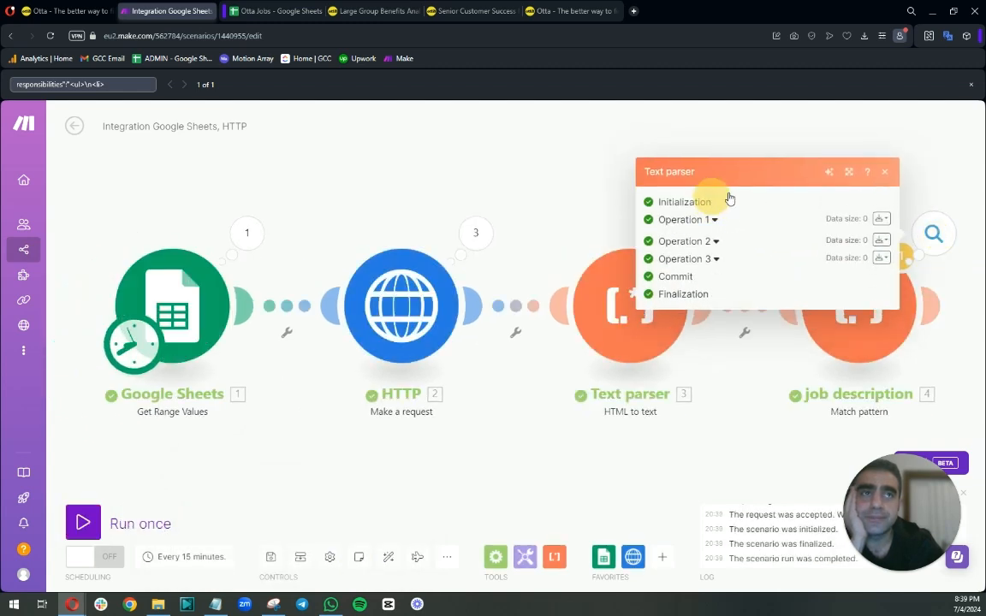
pyautogui.click(881, 175)
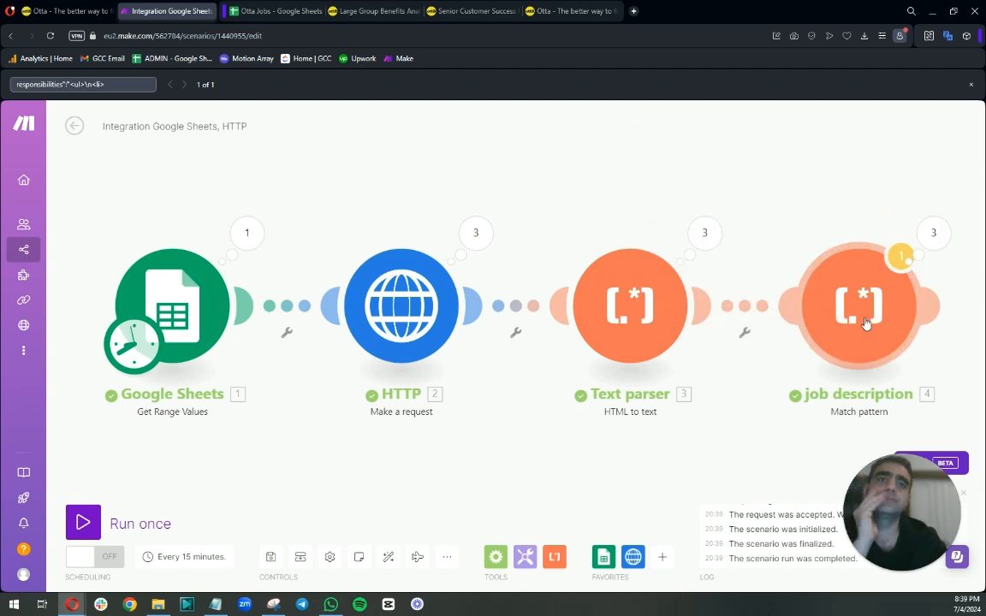
# Review the HTML to text module's settings and examine its first operation's text output.
pyautogui.click(626, 316)
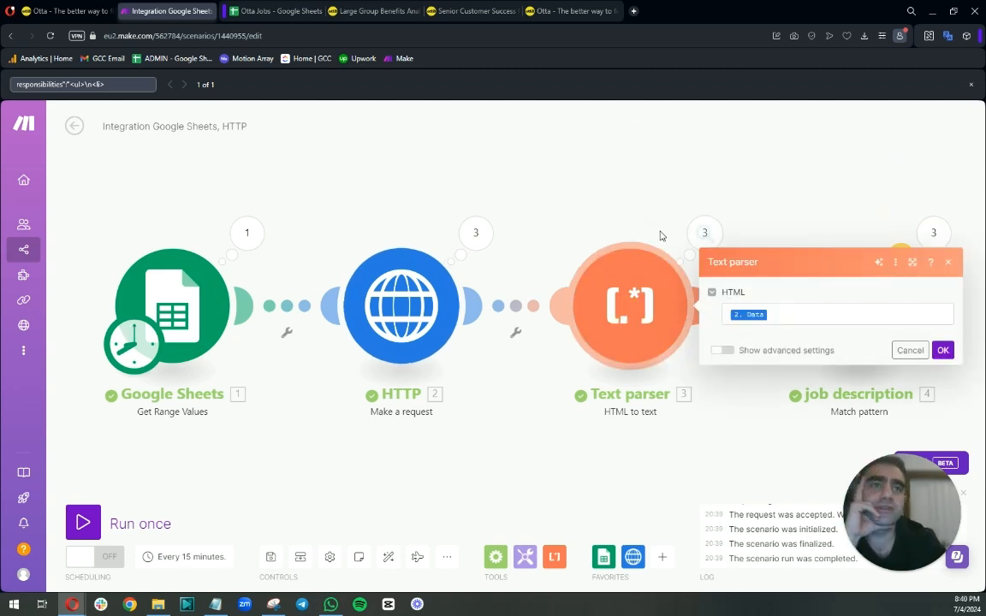
pyautogui.click(703, 235)
pyautogui.click(787, 224)
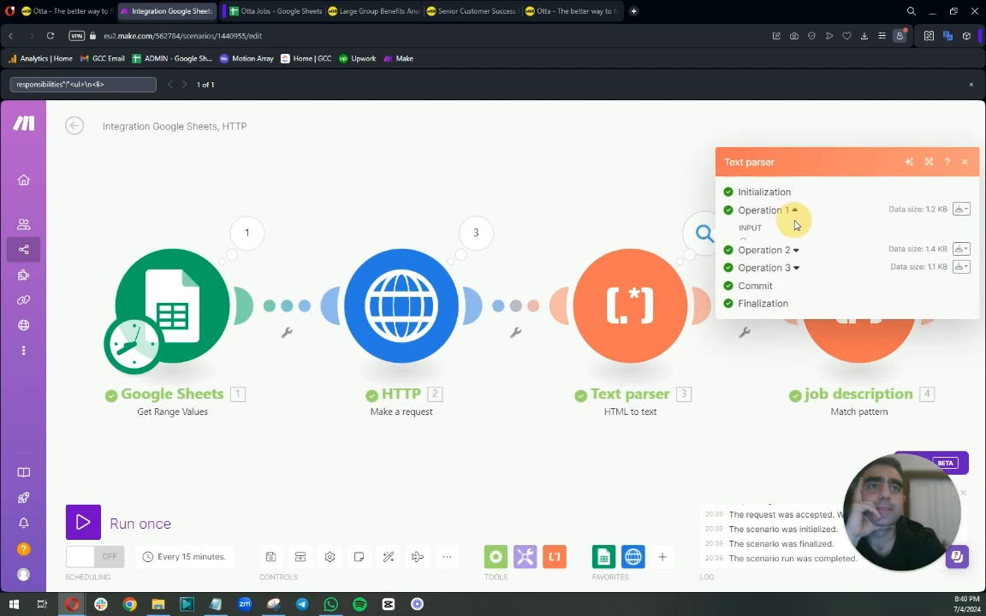
pyautogui.click(753, 280)
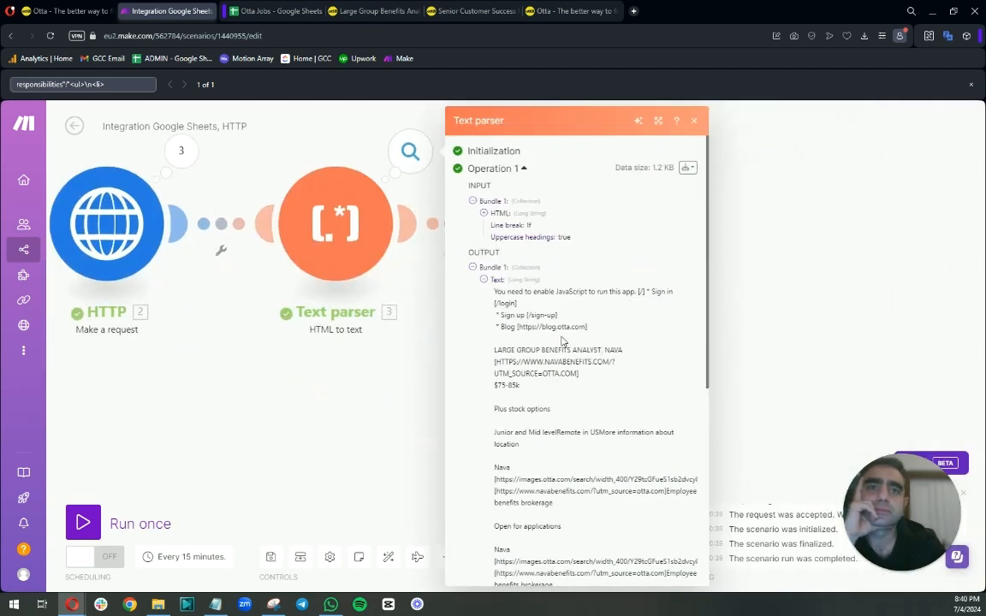
pyautogui.scroll(-2, 562, 463)
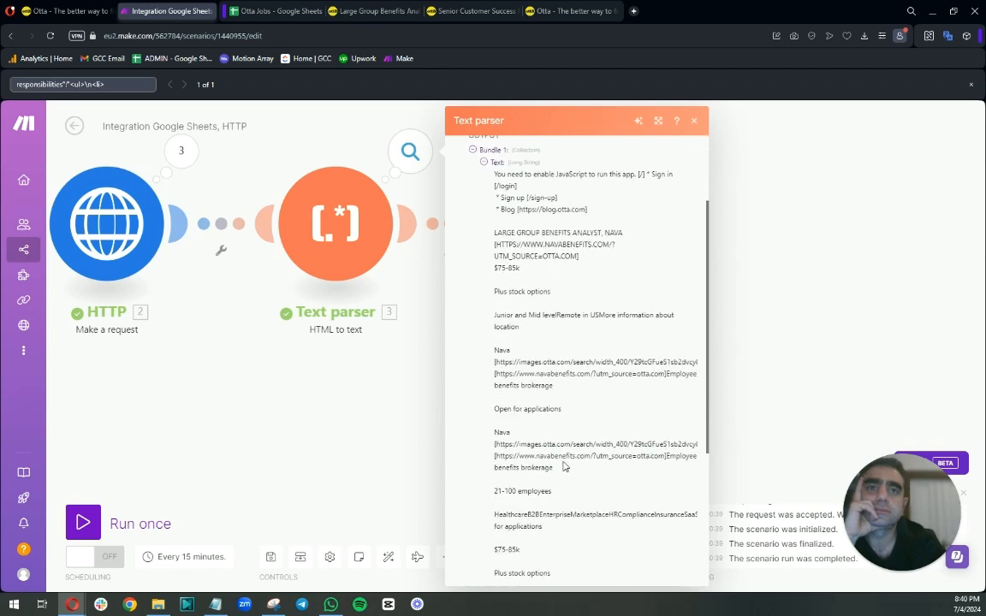
pyautogui.scroll(2, 563, 474)
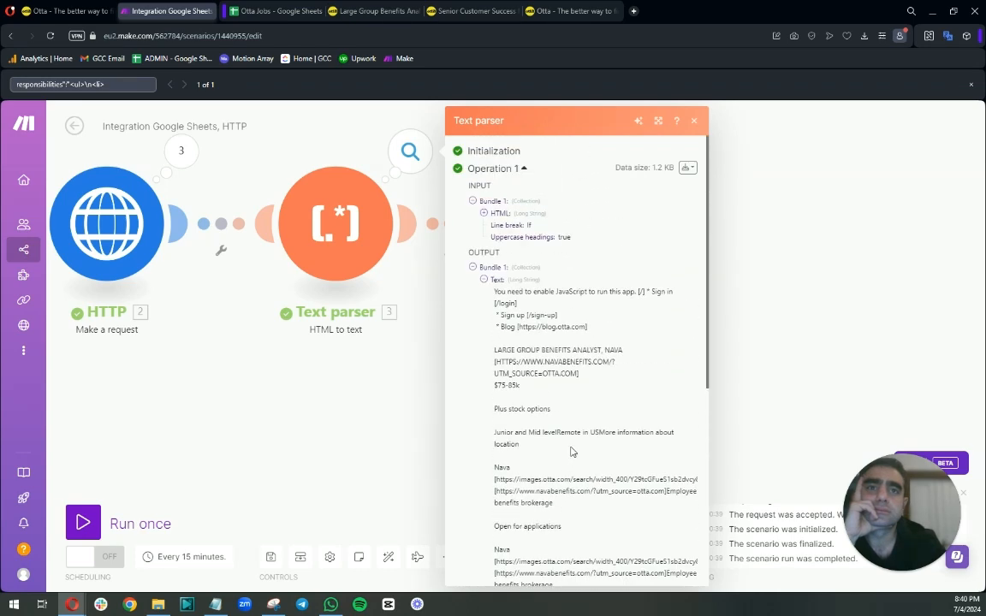
pyautogui.scroll(-6, 572, 452)
pyautogui.click(331, 377)
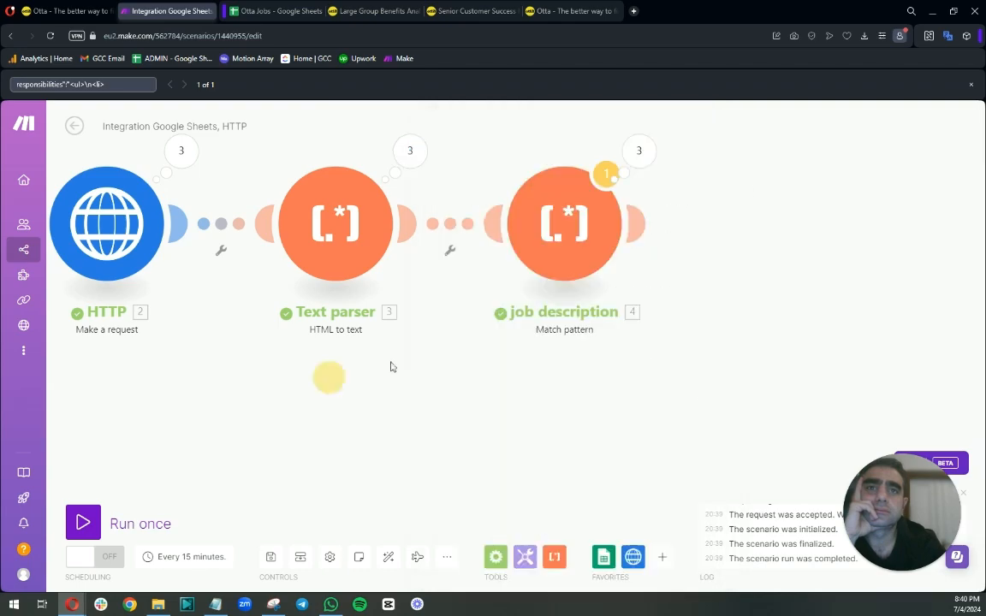
# Examine the HTTP module's returned Data around the responsibilities list, then reopen the HTML to text results.
pyautogui.click(637, 153)
pyautogui.click(180, 150)
pyautogui.click(294, 168)
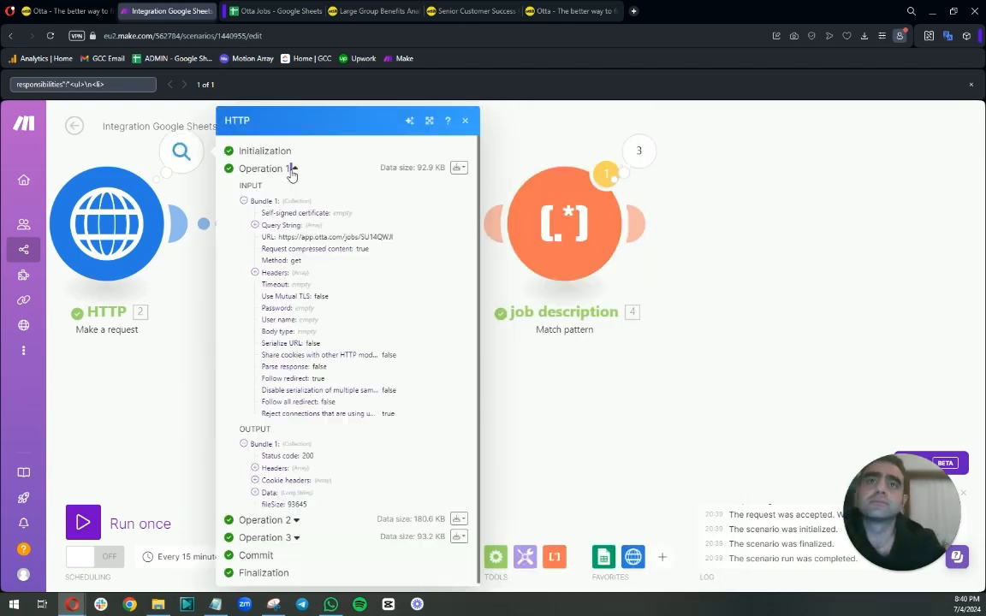
pyautogui.click(260, 494)
pyautogui.scroll(-10, 355, 268)
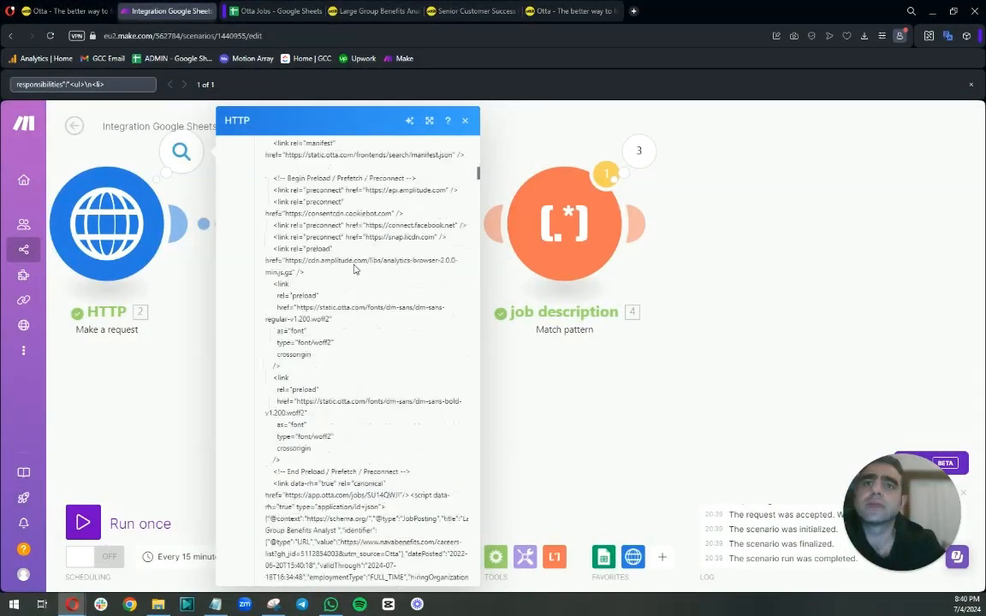
pyautogui.scroll(-3, 355, 236)
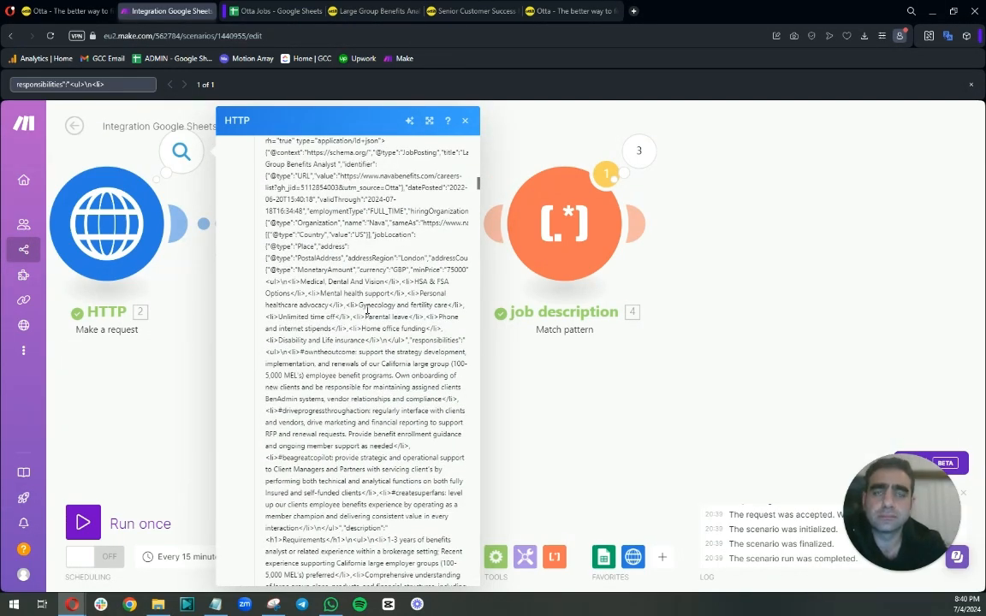
pyautogui.click(491, 262)
pyautogui.click(409, 150)
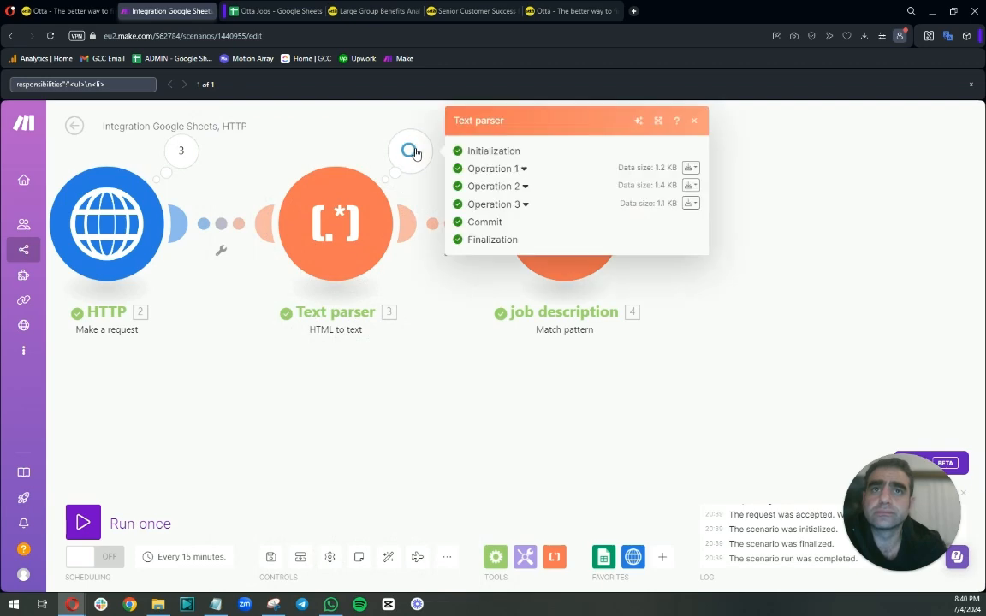
# Expand the HTML to text module's first operation and scroll through its text output.
pyautogui.click(491, 169)
pyautogui.click(484, 279)
pyautogui.scroll(-10, 548, 339)
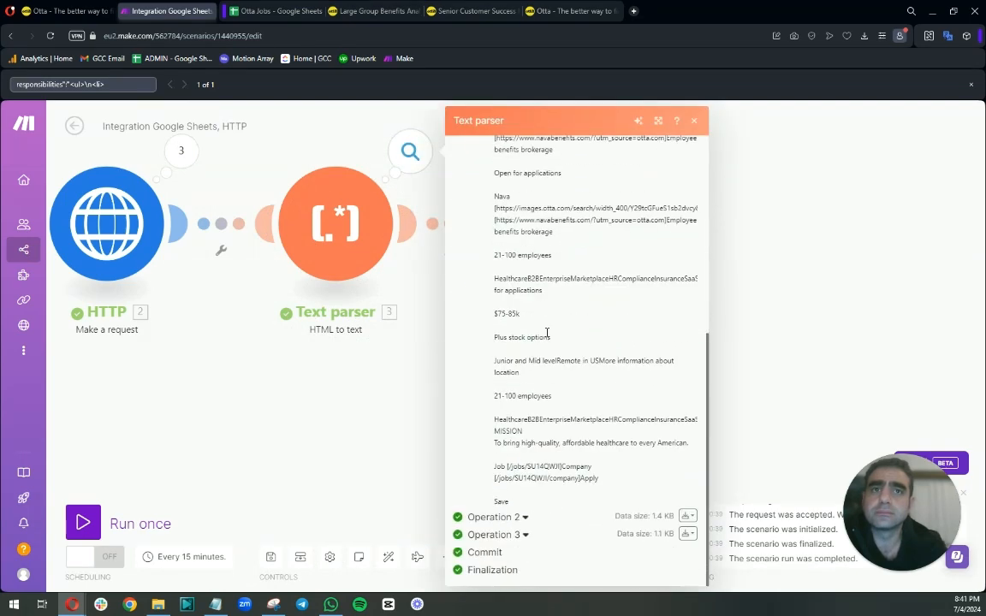
# Open the HTTP module's first operation results and scroll through the returned Data HTML.
pyautogui.click(402, 385)
pyautogui.click(180, 152)
pyautogui.click(294, 169)
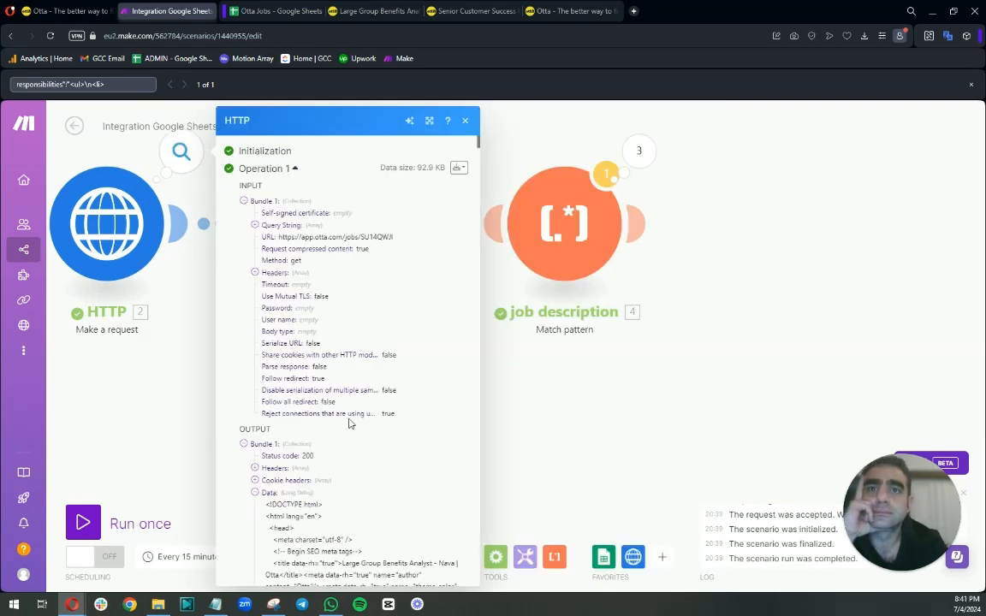
pyautogui.scroll(-5, 308, 348)
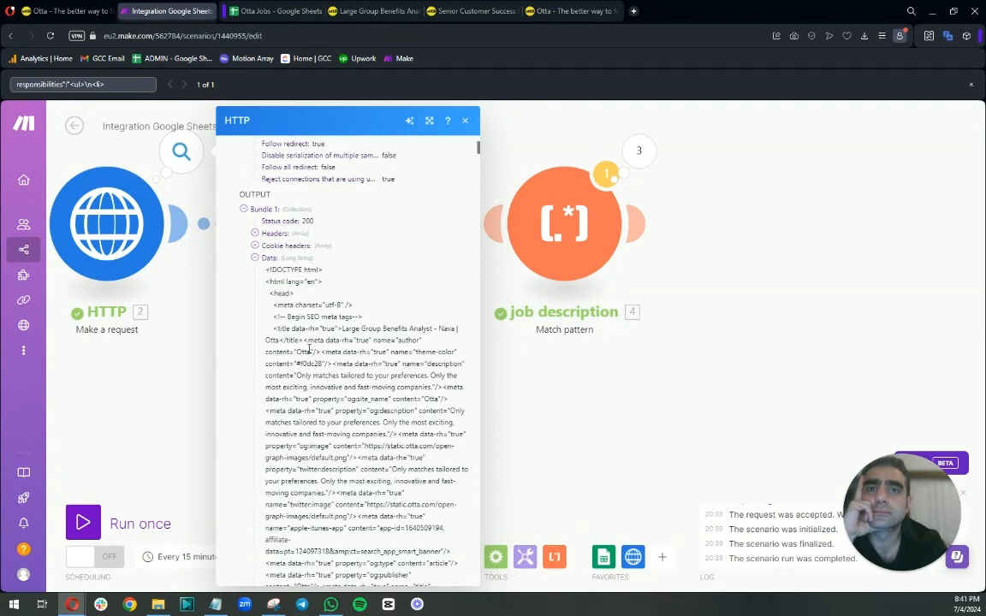
pyautogui.scroll(-5, 309, 348)
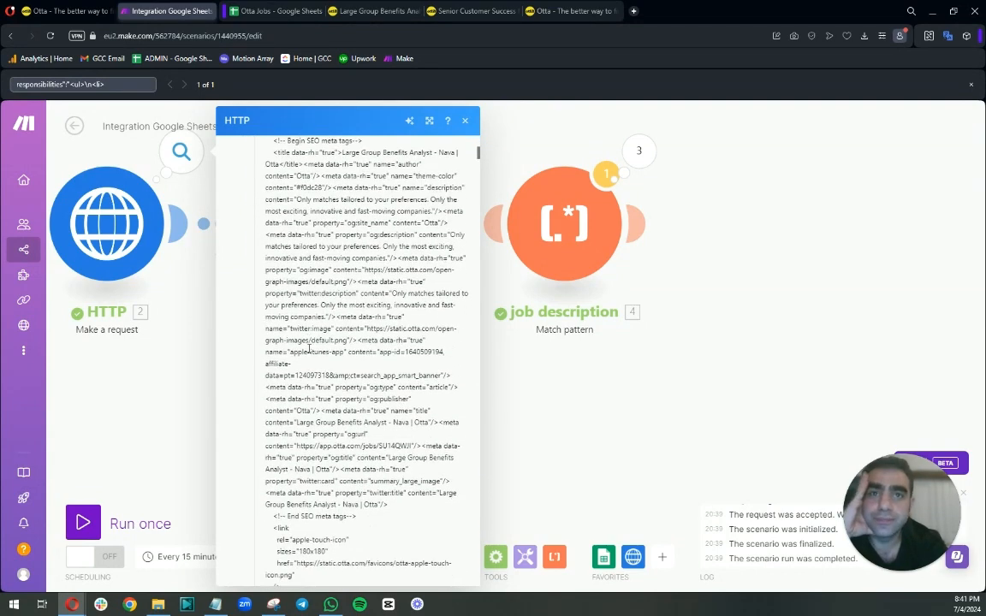
pyautogui.scroll(-10, 309, 348)
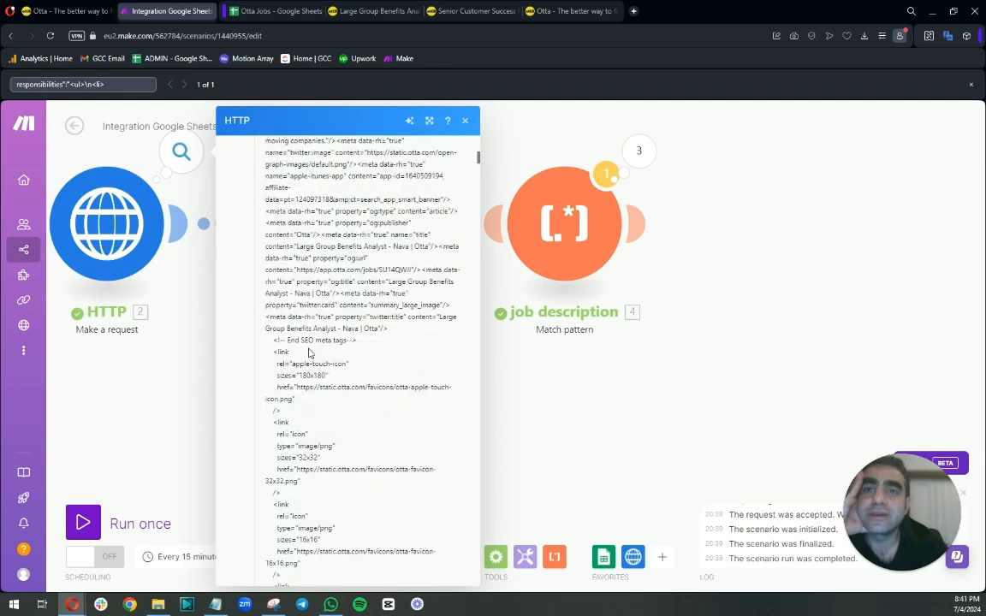
pyautogui.scroll(-5, 309, 351)
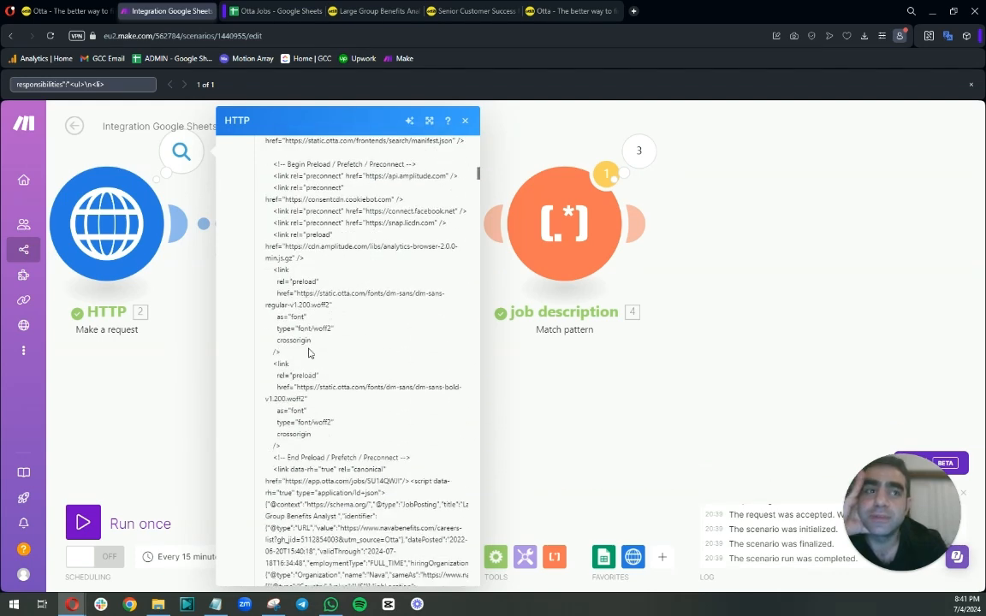
pyautogui.scroll(-5, 309, 353)
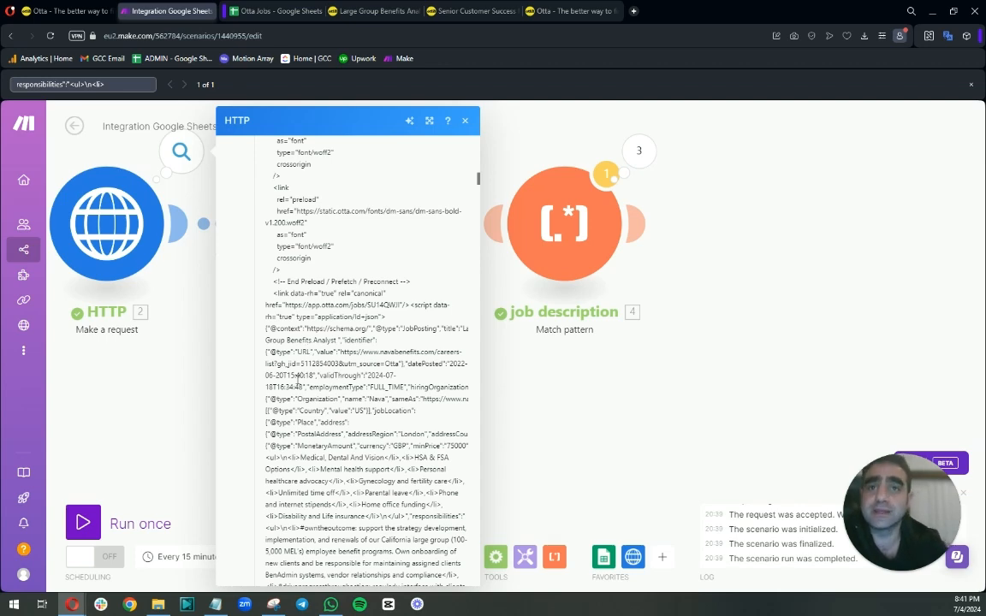
pyautogui.scroll(-3, 306, 374)
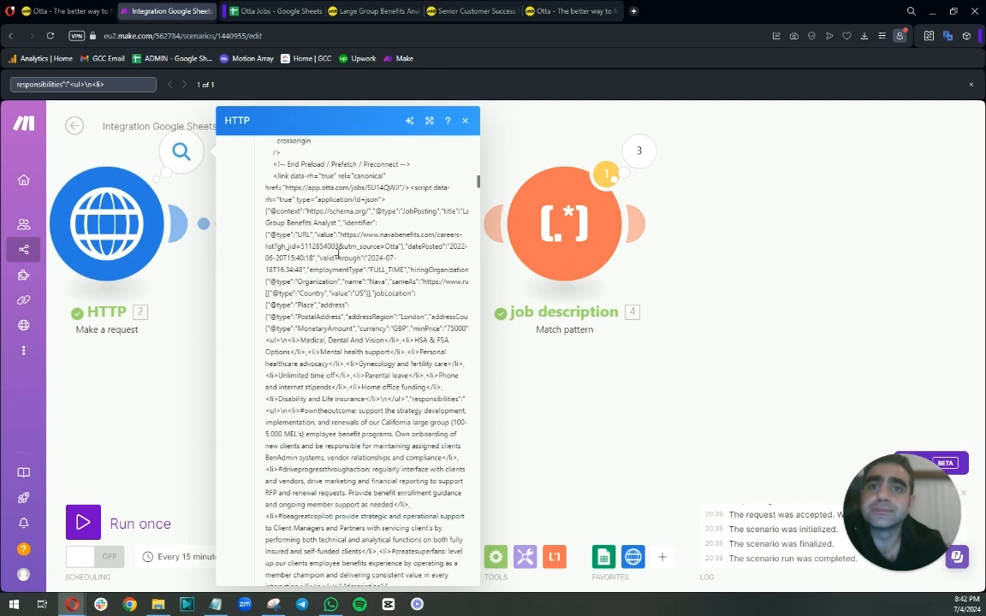
# Search the page for <ul> and browse the highlighted matches in the HTTP Data.
pyautogui.press('BackSpace')
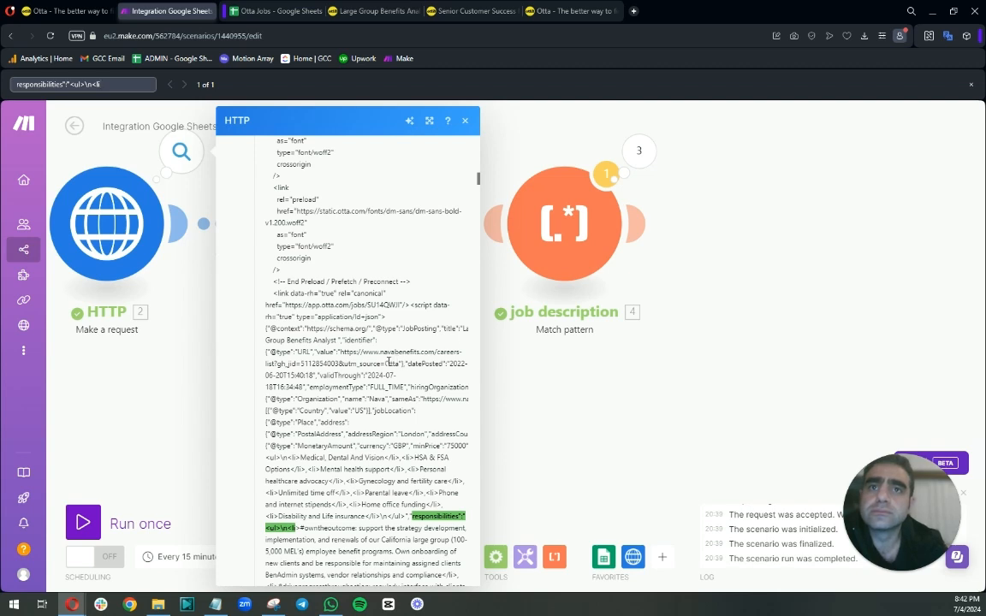
pyautogui.moveTo(121, 84); pyautogui.dragTo(3, 84)
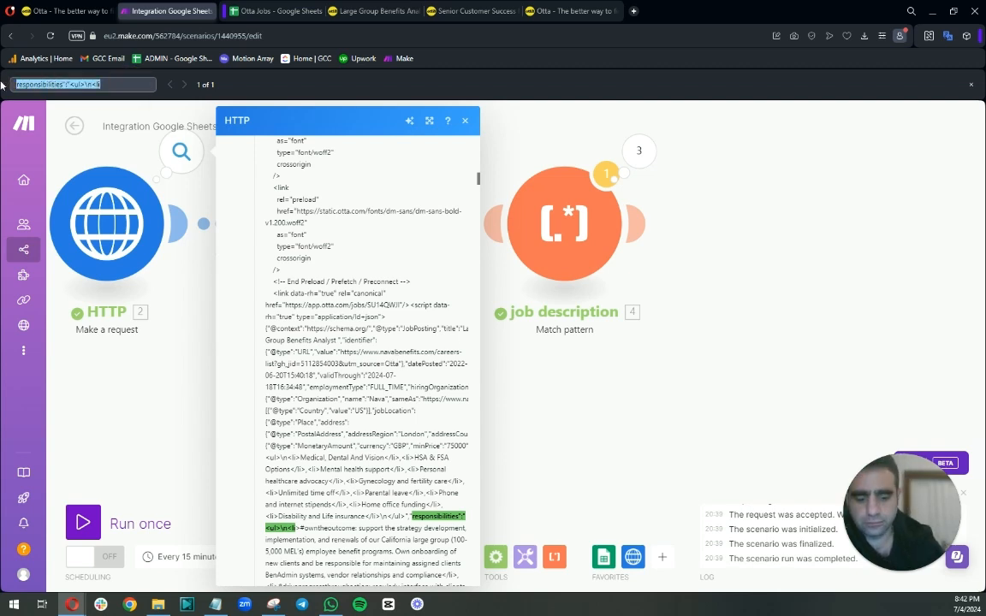
pyautogui.write('{<ul>')
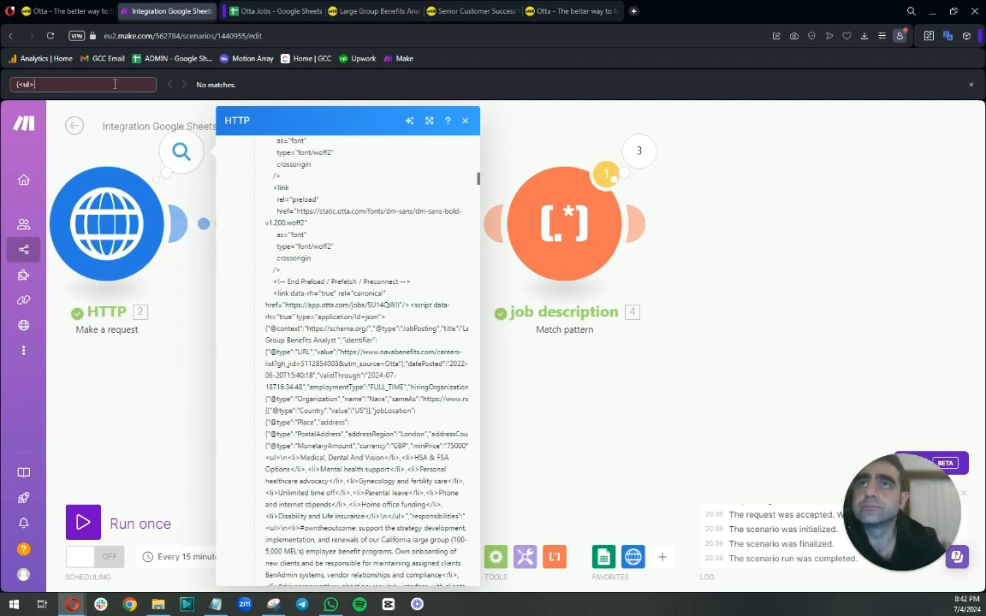
pyautogui.press('BackSpace')
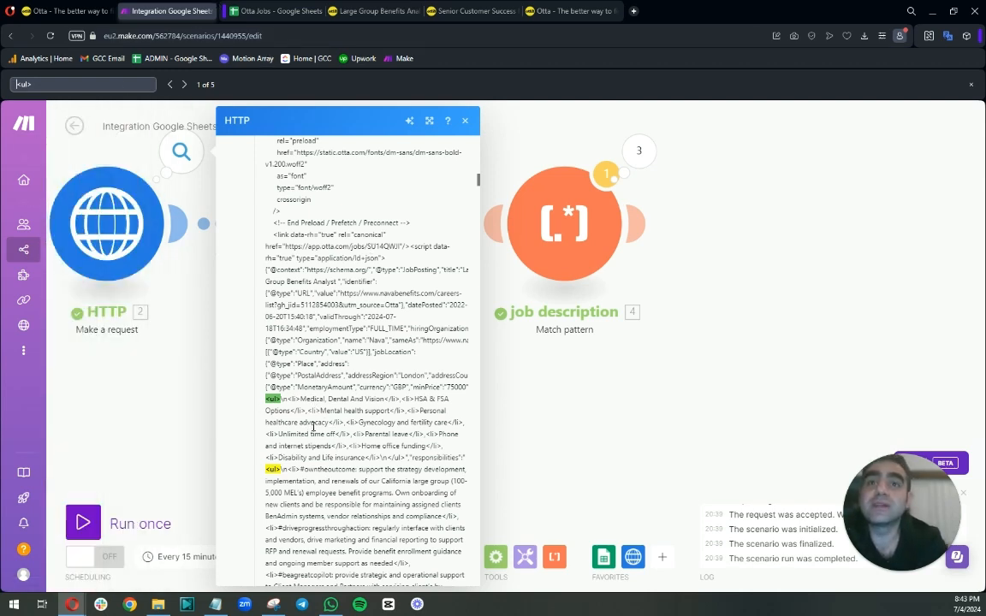
pyautogui.scroll(-3, 283, 385)
pyautogui.scroll(-2, 299, 406)
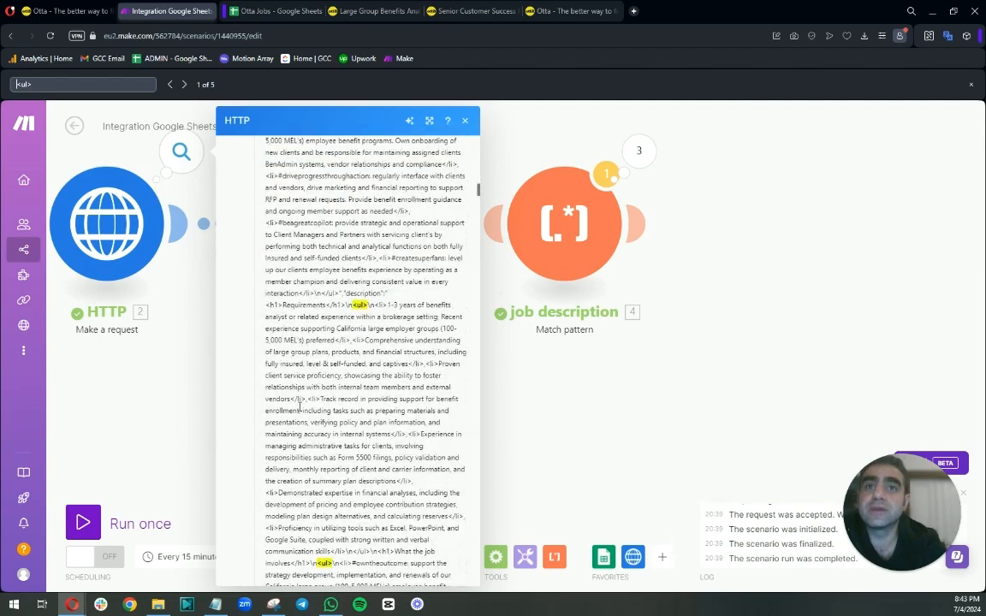
pyautogui.scroll(10, 355, 419)
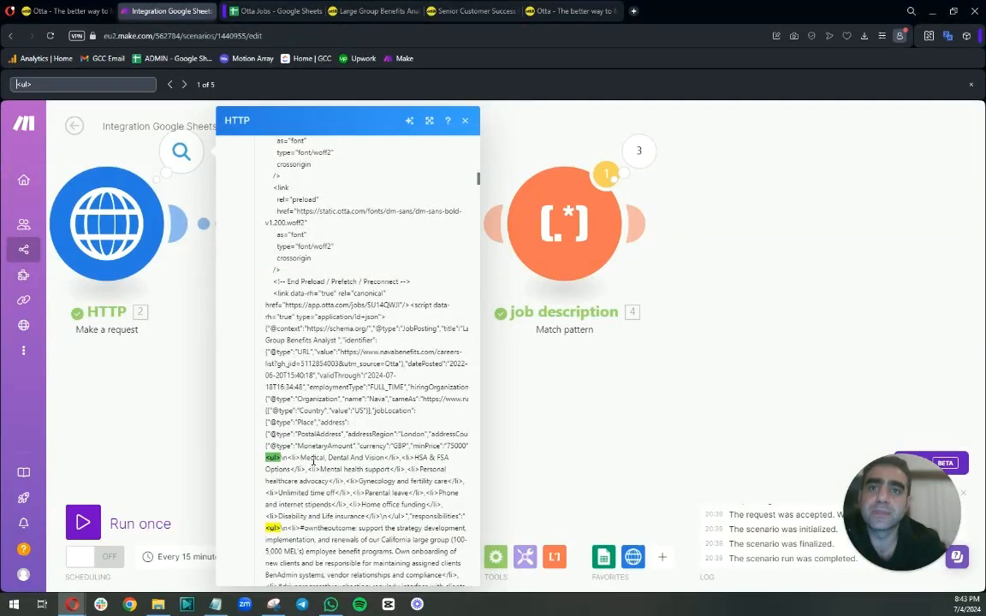
# Switch to the Otta job posting tab and scroll through the role description.
pyautogui.click(359, 11)
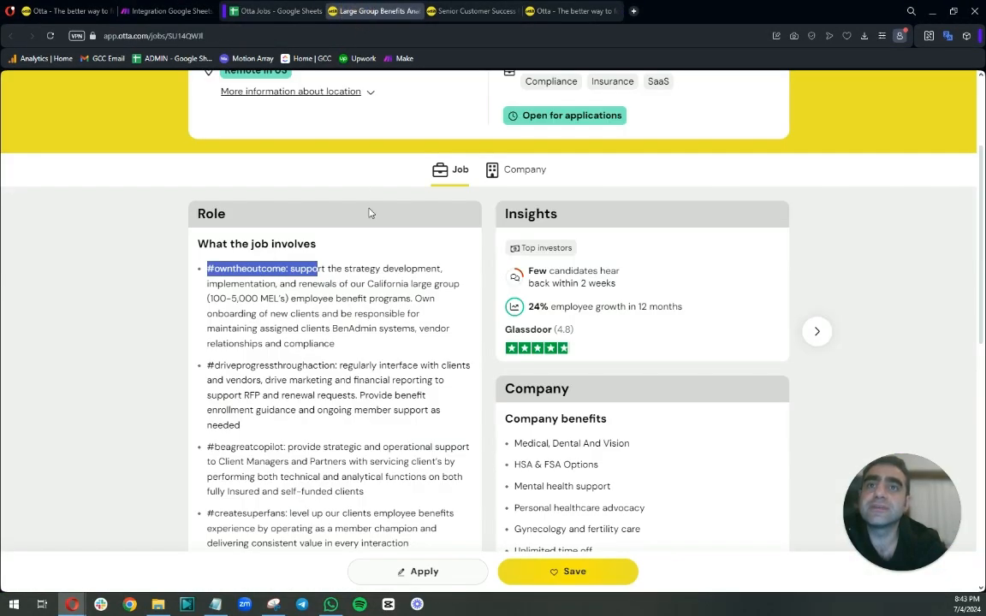
pyautogui.scroll(2, 370, 213)
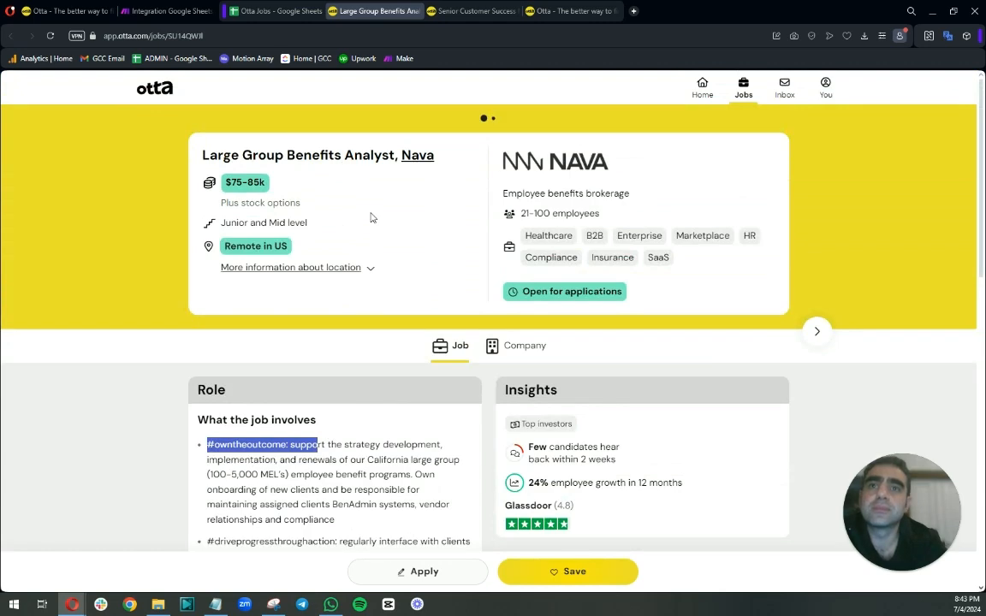
pyautogui.scroll(-5, 342, 437)
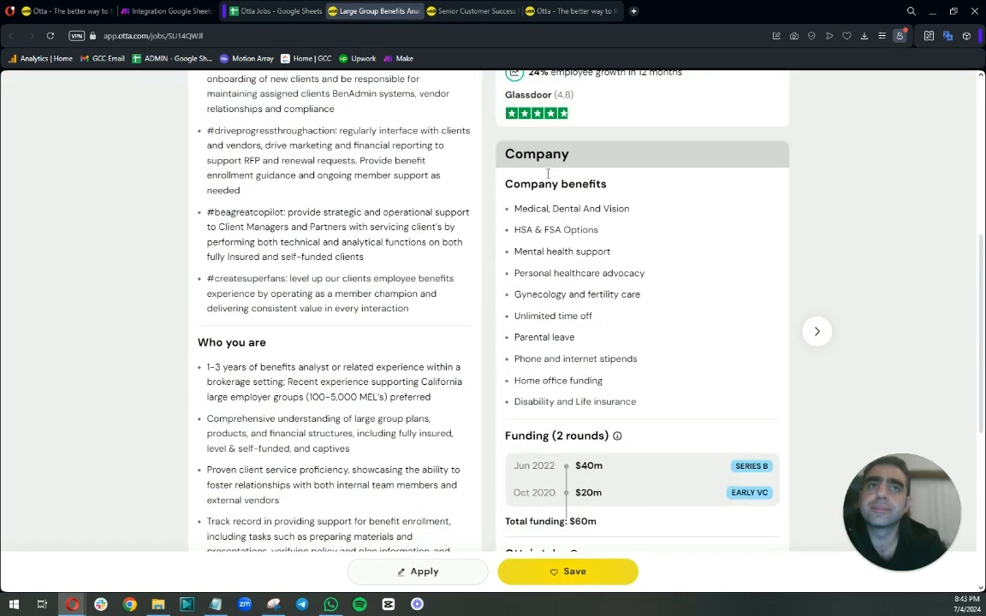
# Return to the scenario and change the job description module's pattern to <ul>.* and save.
pyautogui.click(171, 11)
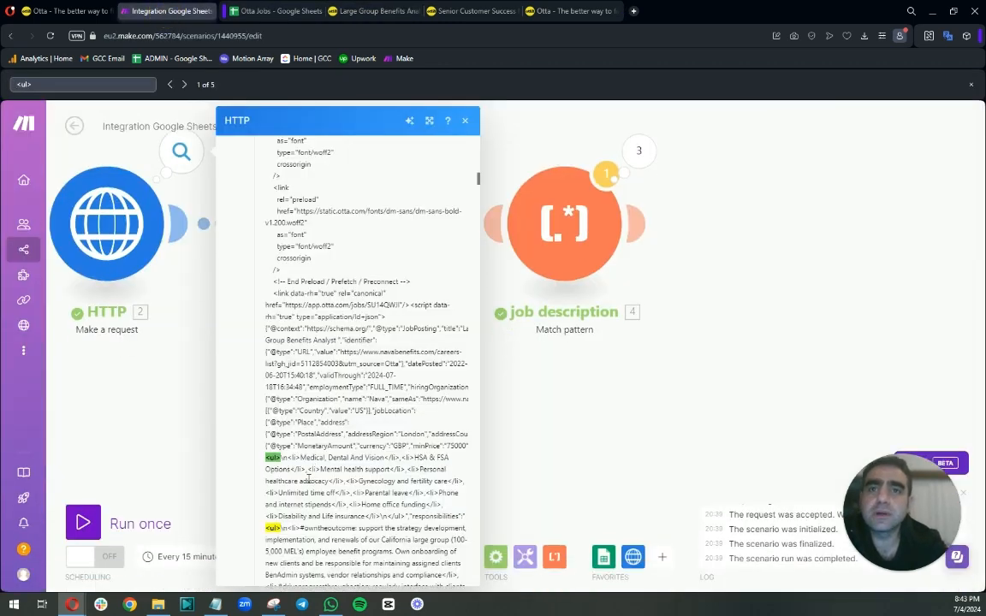
pyautogui.click(639, 152)
pyautogui.click(551, 191)
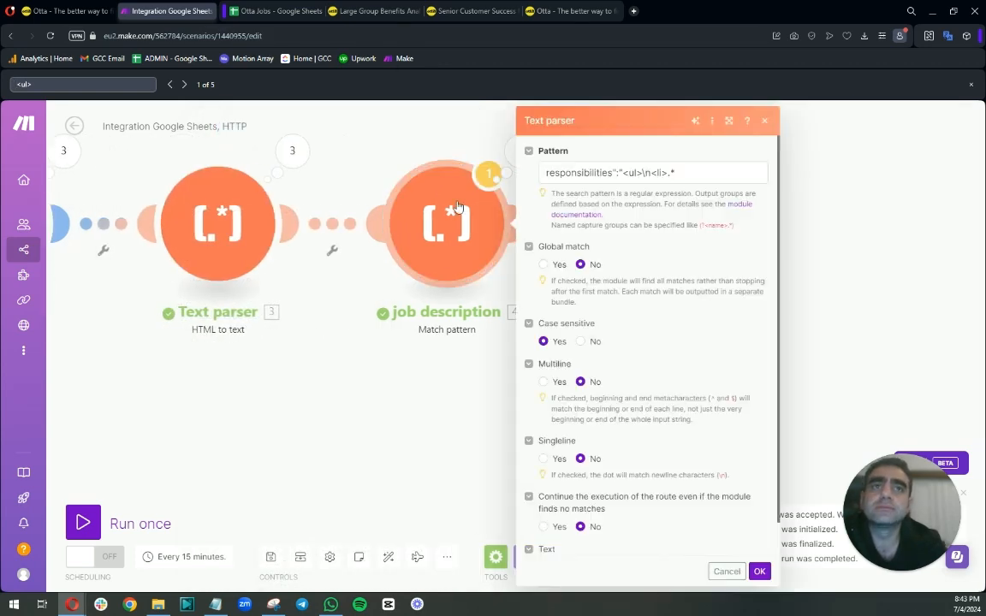
pyautogui.click(670, 173)
pyautogui.write('<ul')
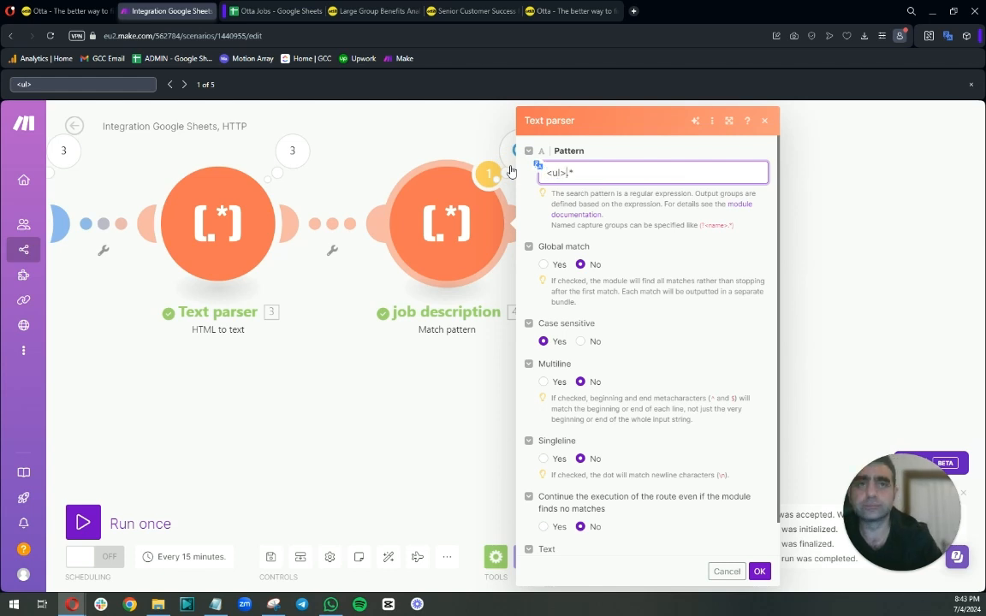
pyautogui.click(759, 571)
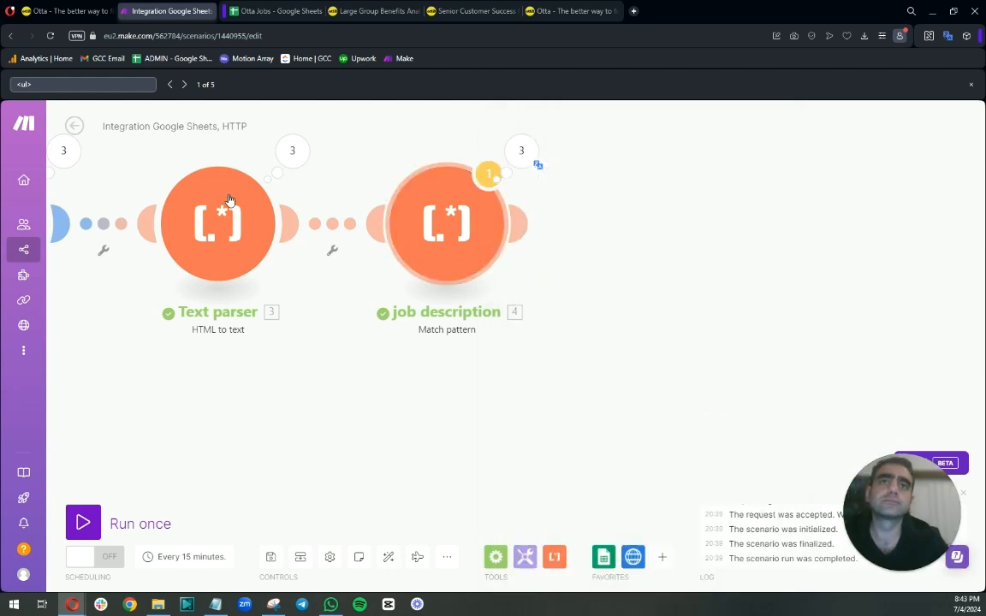
# Run the scenario once anyway and inspect the first operation's output bundle.
pyautogui.click(83, 522)
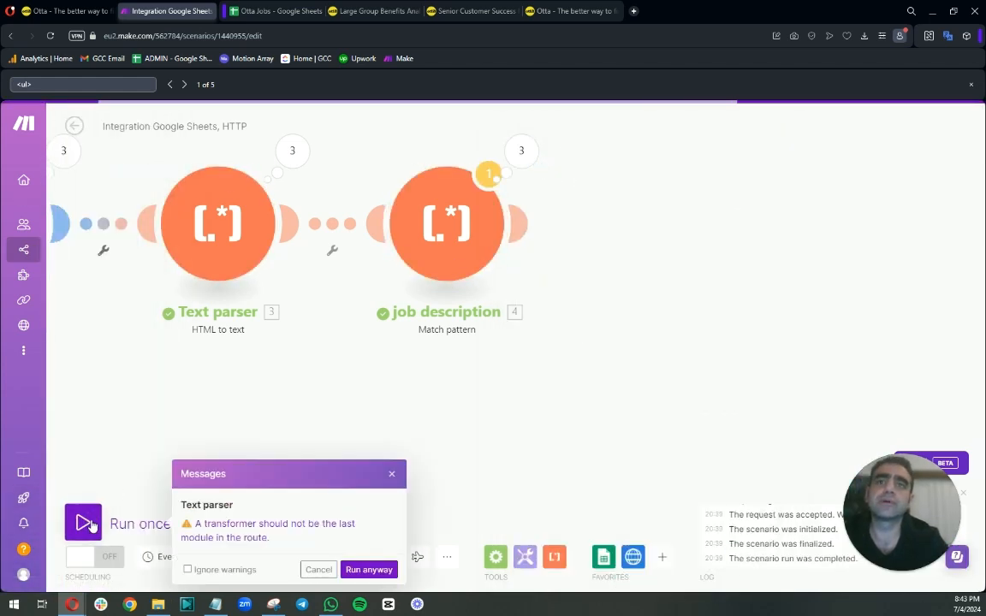
pyautogui.click(368, 569)
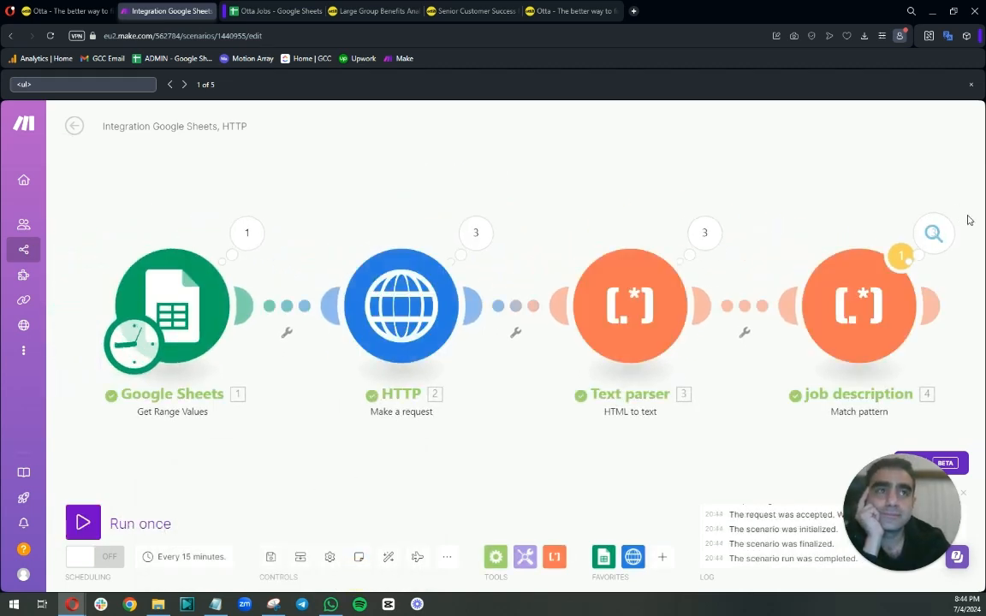
pyautogui.click(705, 232)
pyautogui.click(714, 223)
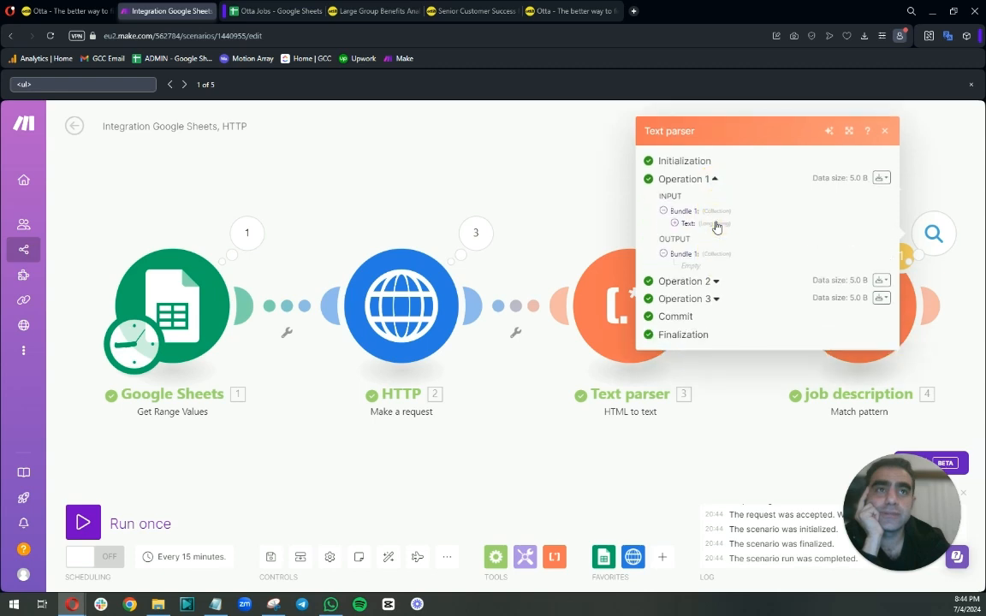
pyautogui.doubleClick(690, 265)
# Wrap the job description pattern in parentheses so it reads (<ul>.*) and save.
pyautogui.click(920, 171)
pyautogui.click(847, 312)
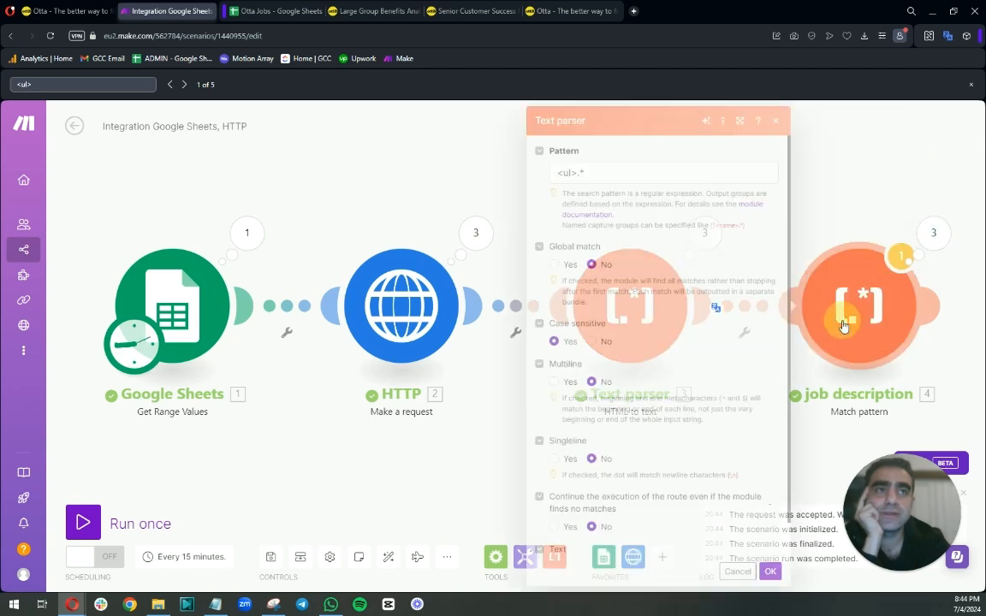
pyautogui.click(552, 171)
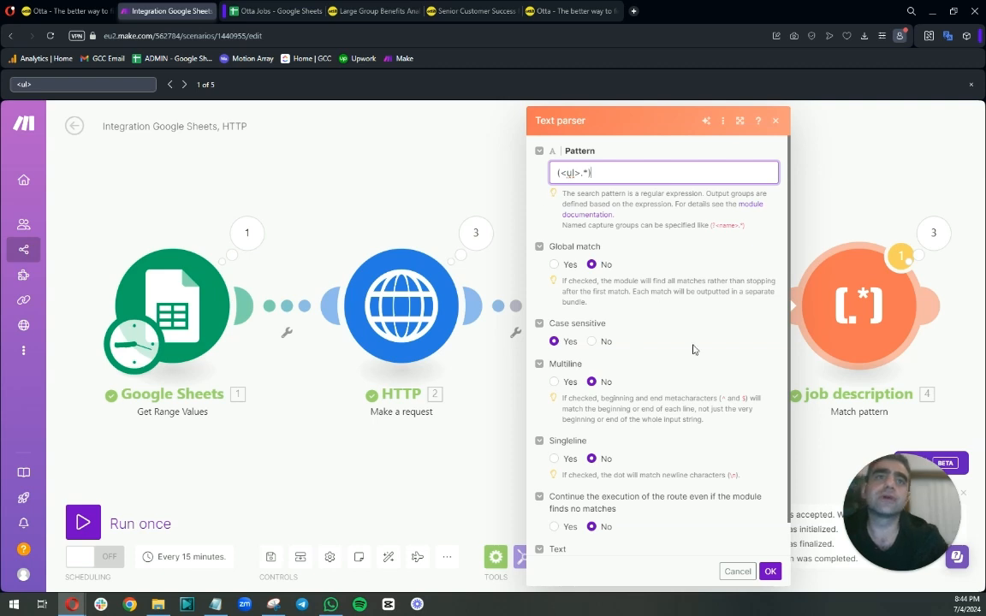
pyautogui.click(770, 571)
# Run the scenario once anyway and examine the job description module's first operation $1 output.
pyautogui.click(83, 522)
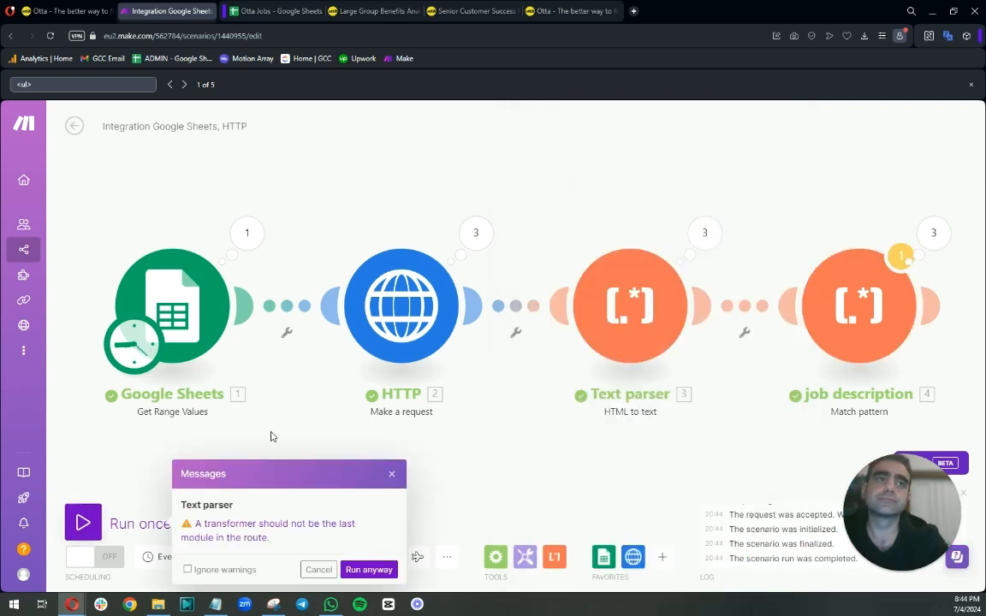
pyautogui.click(358, 566)
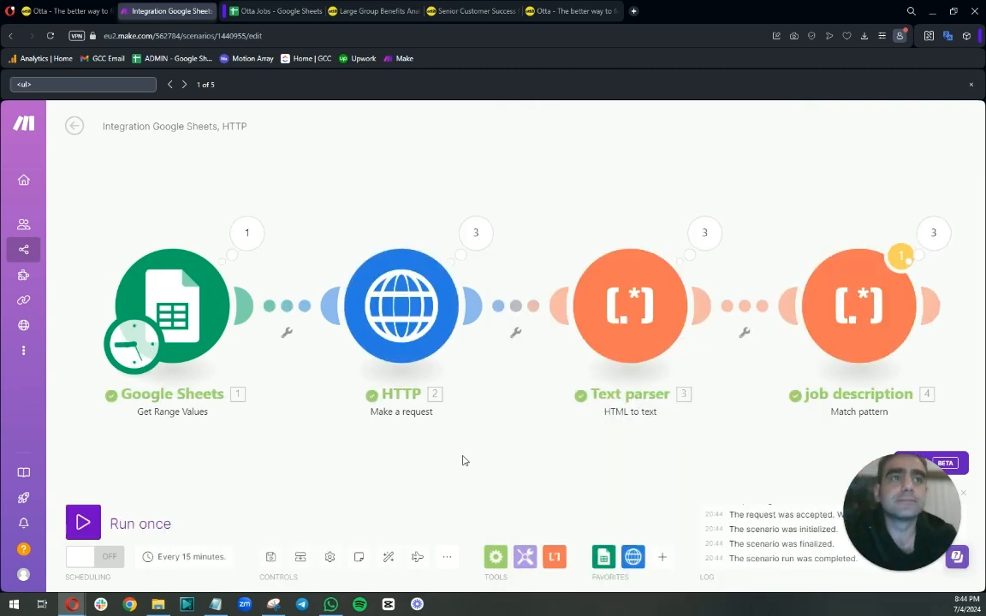
pyautogui.click(933, 232)
pyautogui.click(709, 221)
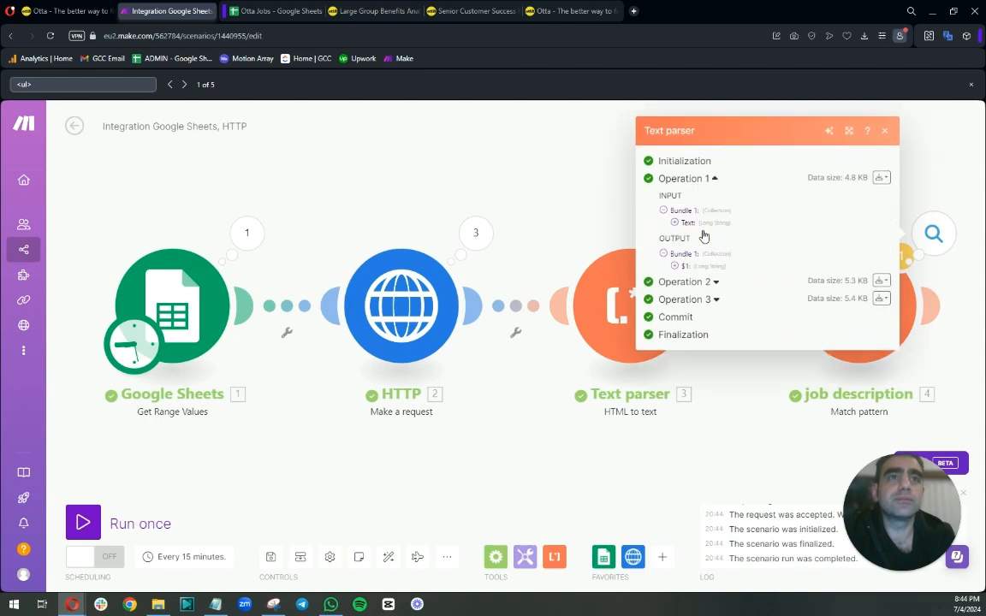
pyautogui.click(674, 266)
pyautogui.scroll(-5, 771, 296)
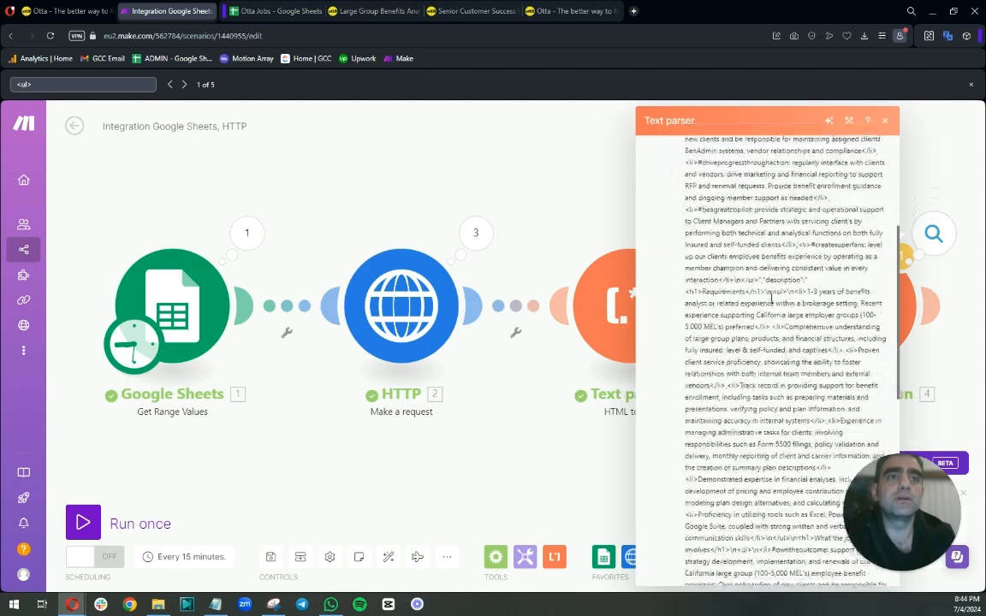
pyautogui.scroll(-10, 771, 297)
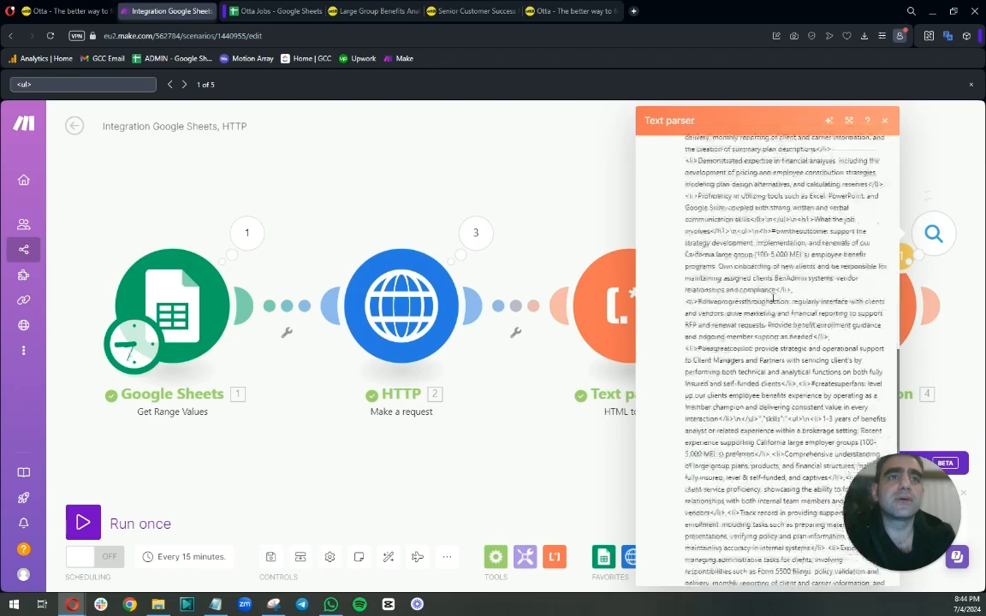
pyautogui.scroll(15, 774, 302)
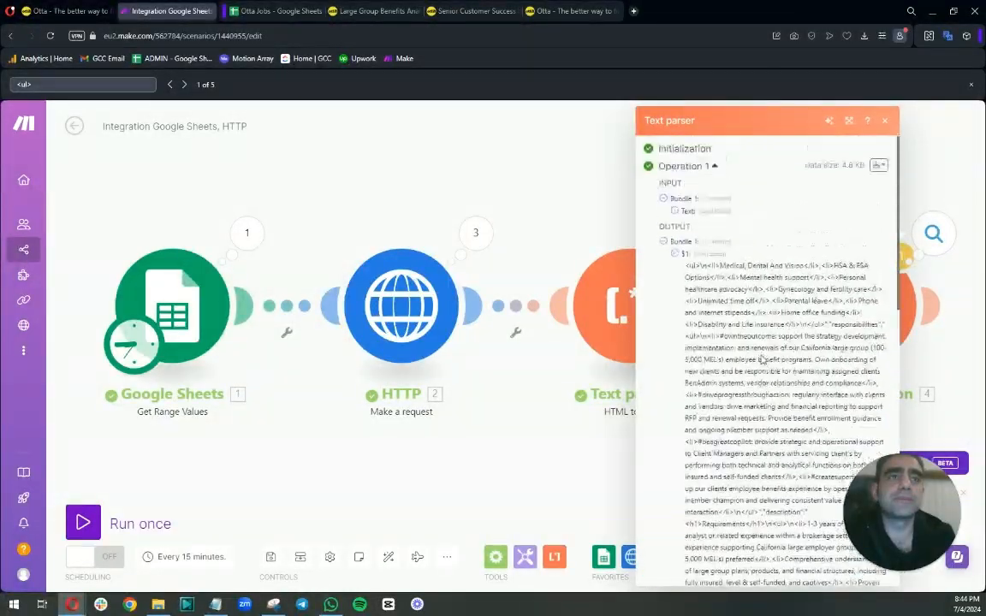
pyautogui.click(884, 120)
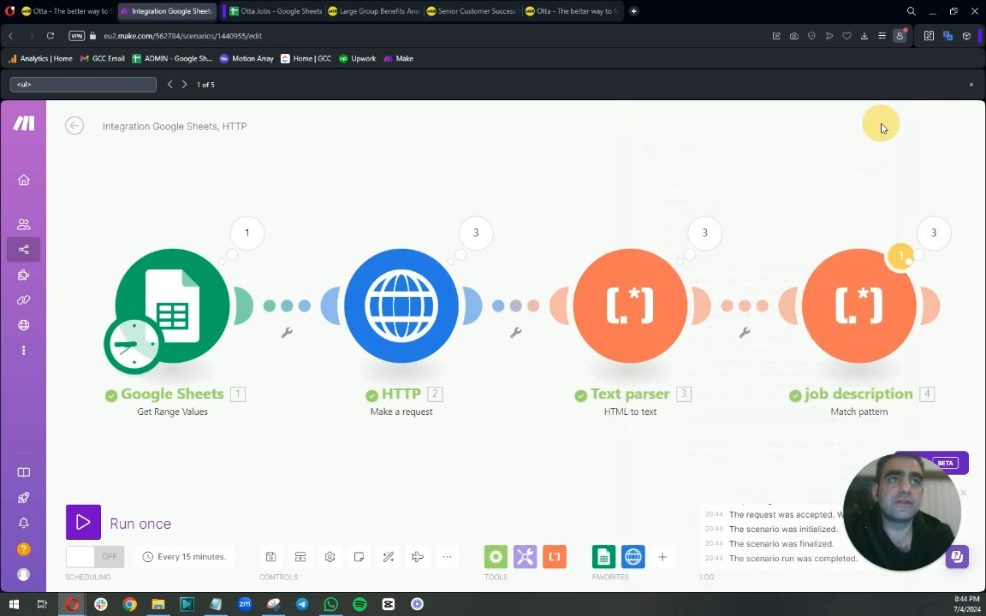
# Add the column headers Role Description in B1 and Role Title in C1 of the Otta Jobs sheet.
pyautogui.click(274, 14)
pyautogui.click(110, 166)
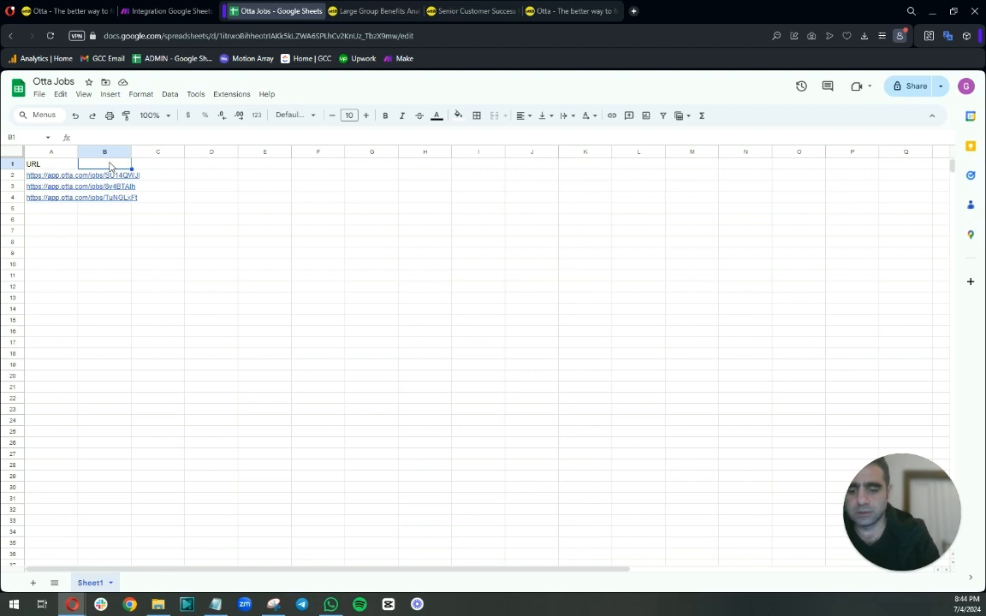
pyautogui.write('Role Description')
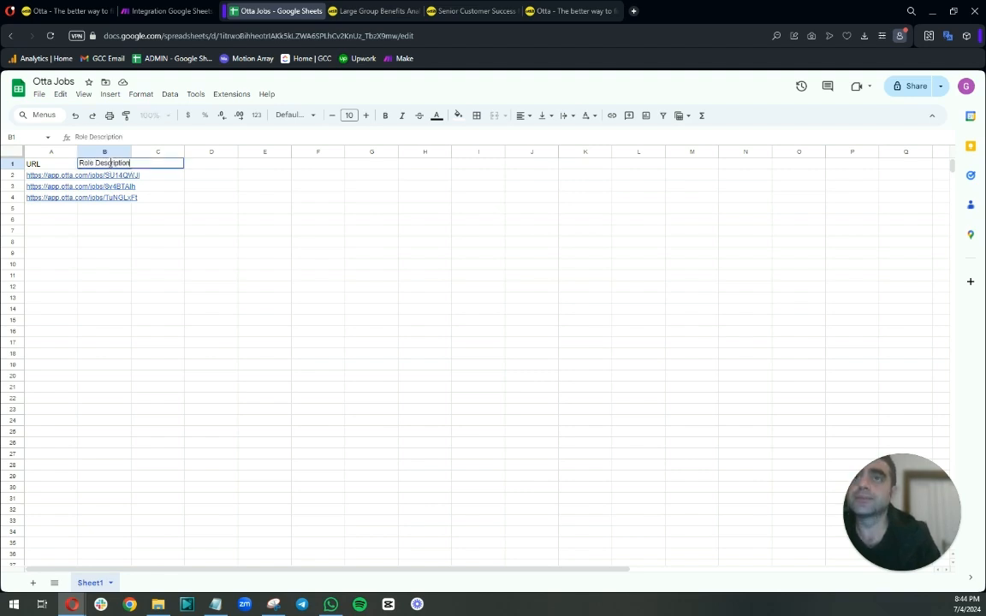
pyautogui.press('Return')
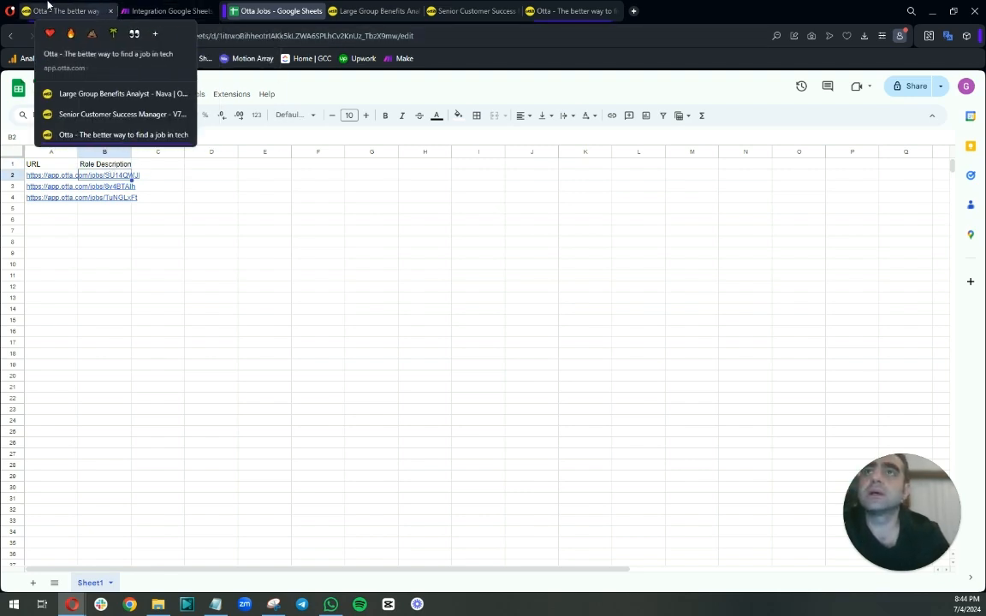
pyautogui.click(164, 11)
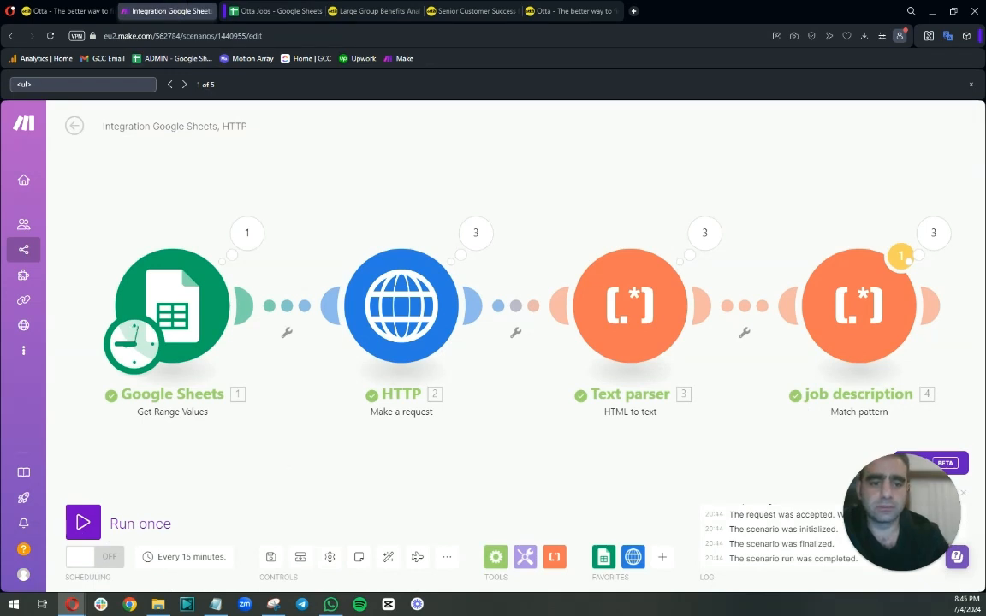
pyautogui.moveTo(722, 445); pyautogui.dragTo(460, 453)
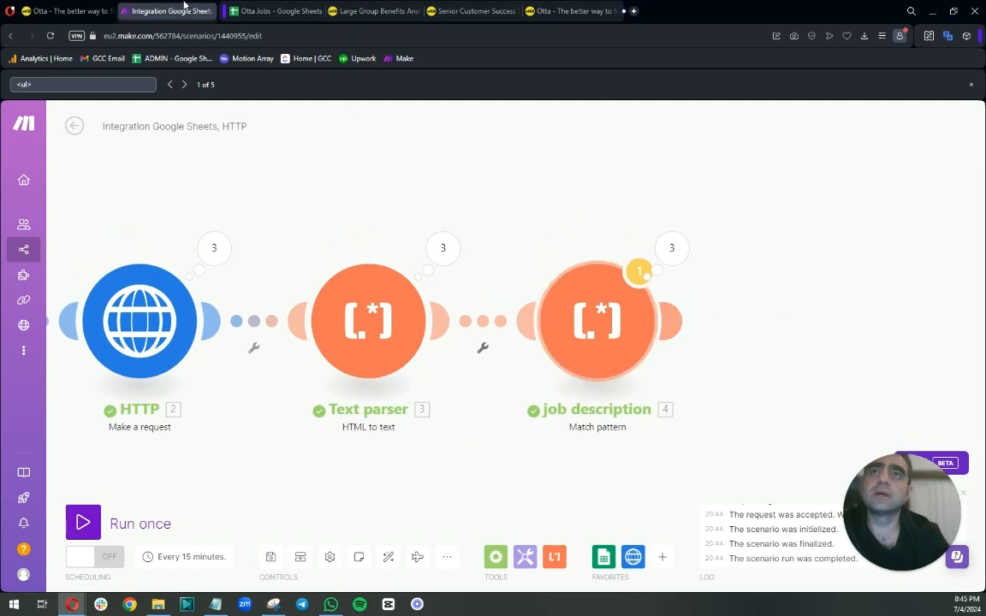
pyautogui.click(273, 12)
pyautogui.click(158, 163)
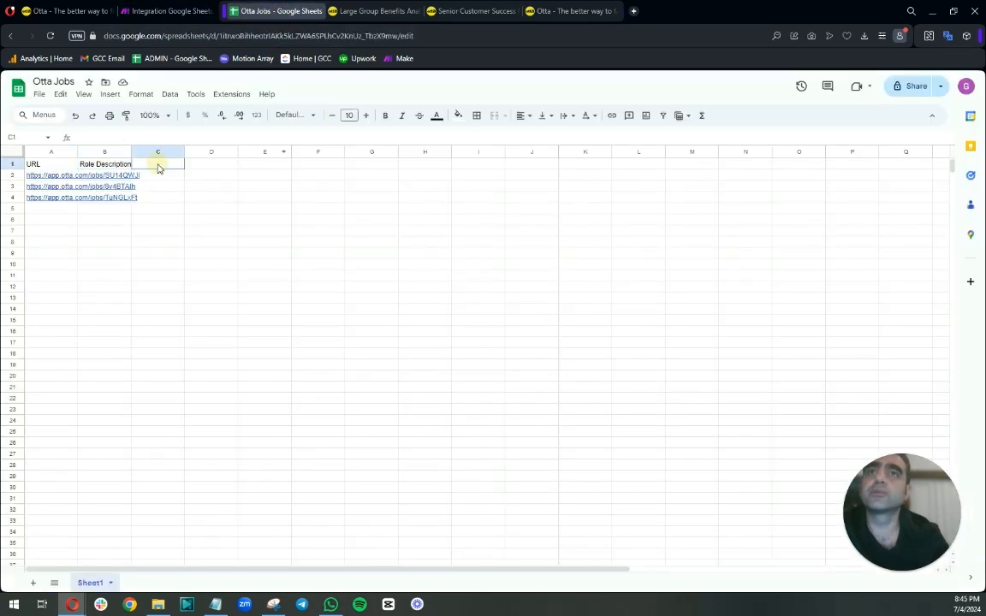
pyautogui.write('Role Ti')
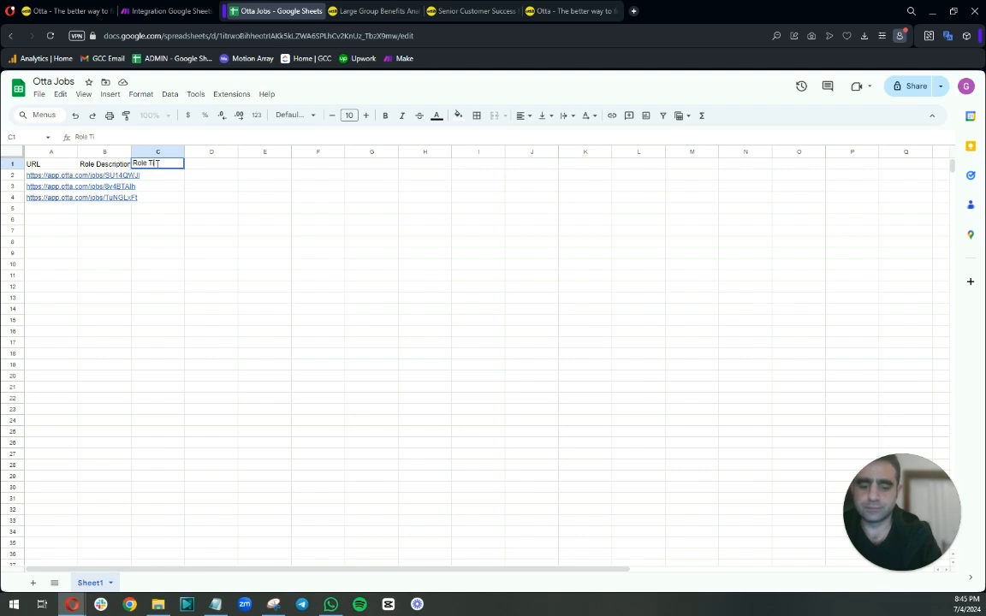
pyautogui.write('tle')
pyautogui.press('Return')
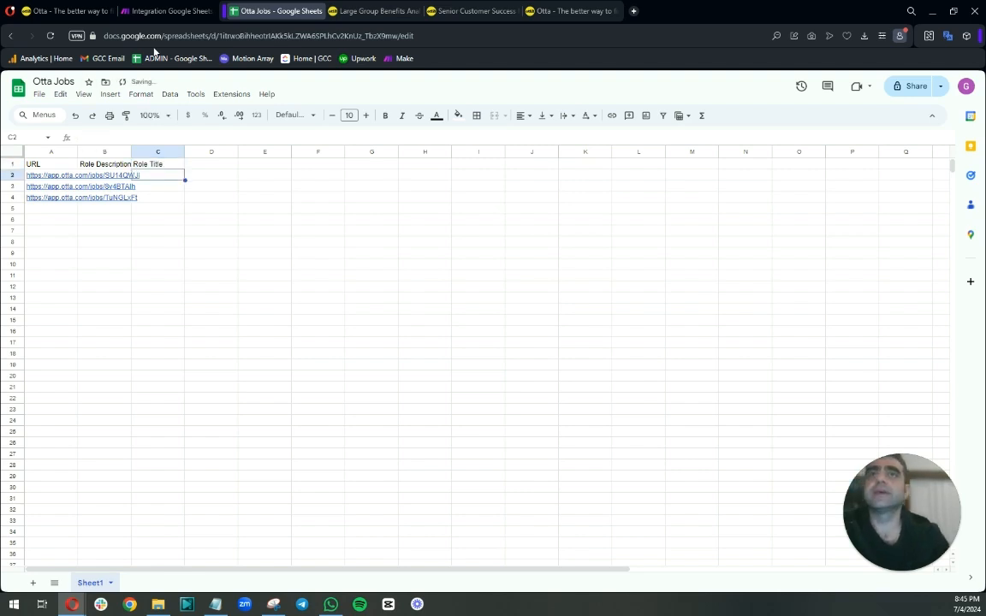
# Add a Text parser Match pattern module after the job description module and open its pattern field.
pyautogui.click(169, 11)
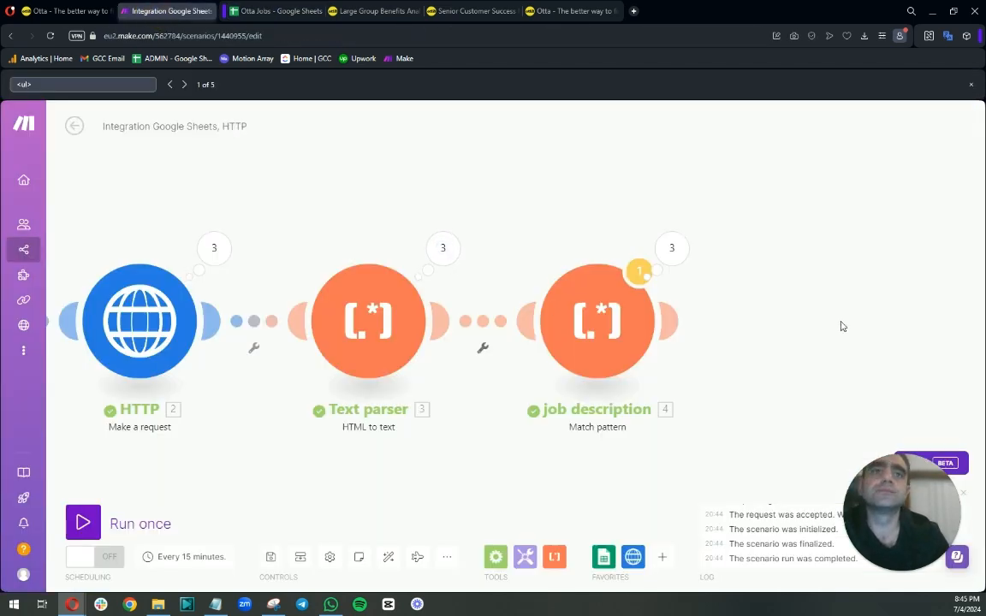
pyautogui.click(671, 321)
pyautogui.click(740, 401)
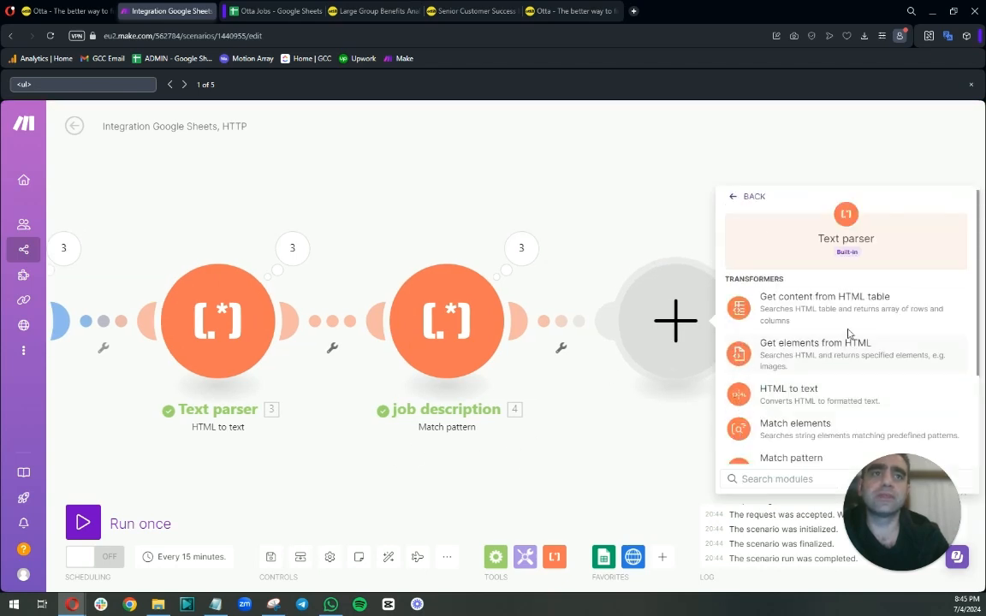
pyautogui.scroll(-2, 761, 393)
pyautogui.click(767, 345)
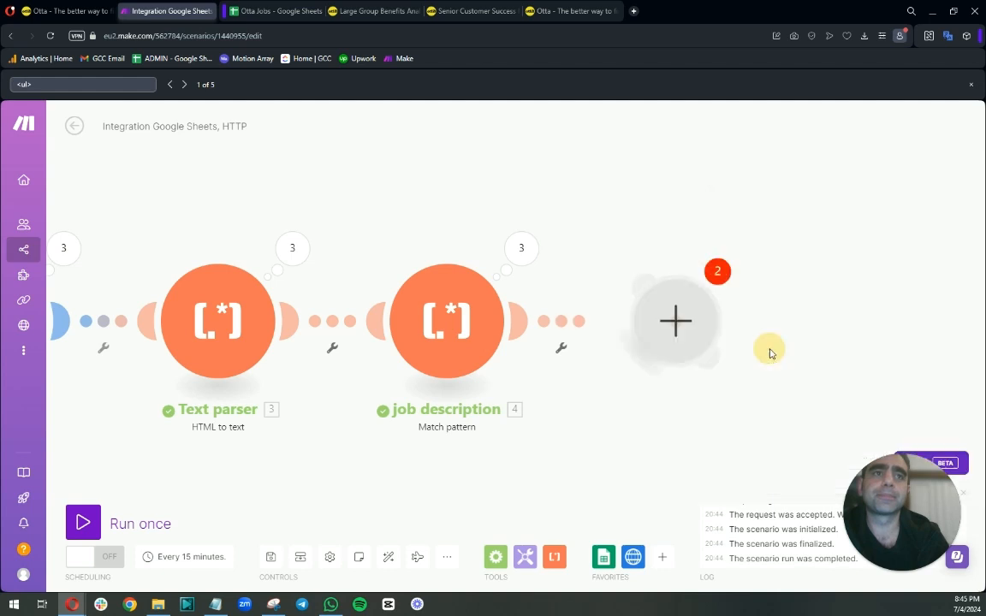
pyautogui.click(785, 171)
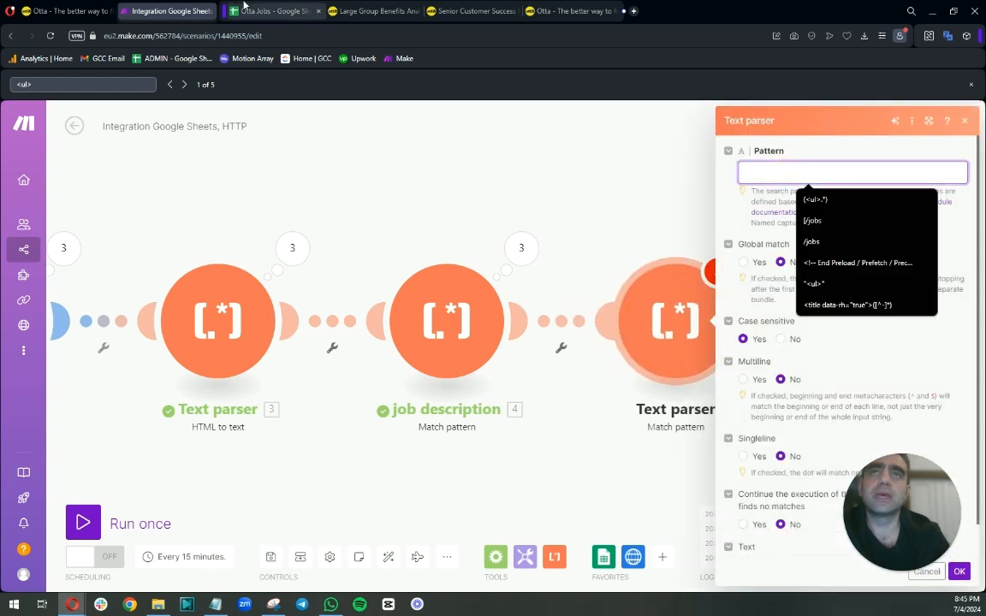
# Inspect the output bundles of the job description and HTTP modules.
pyautogui.click(519, 250)
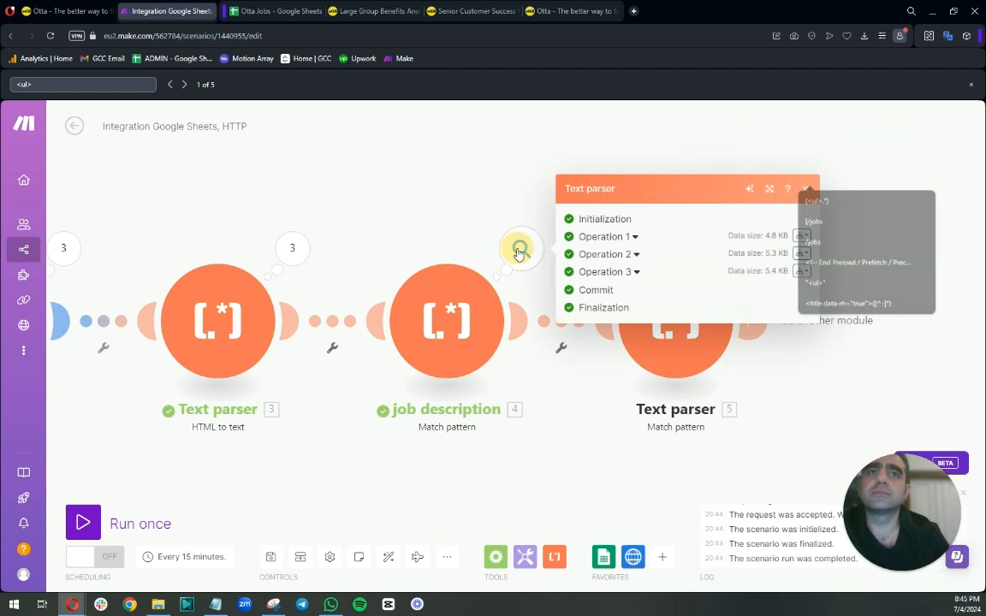
pyautogui.click(634, 237)
pyautogui.click(593, 283)
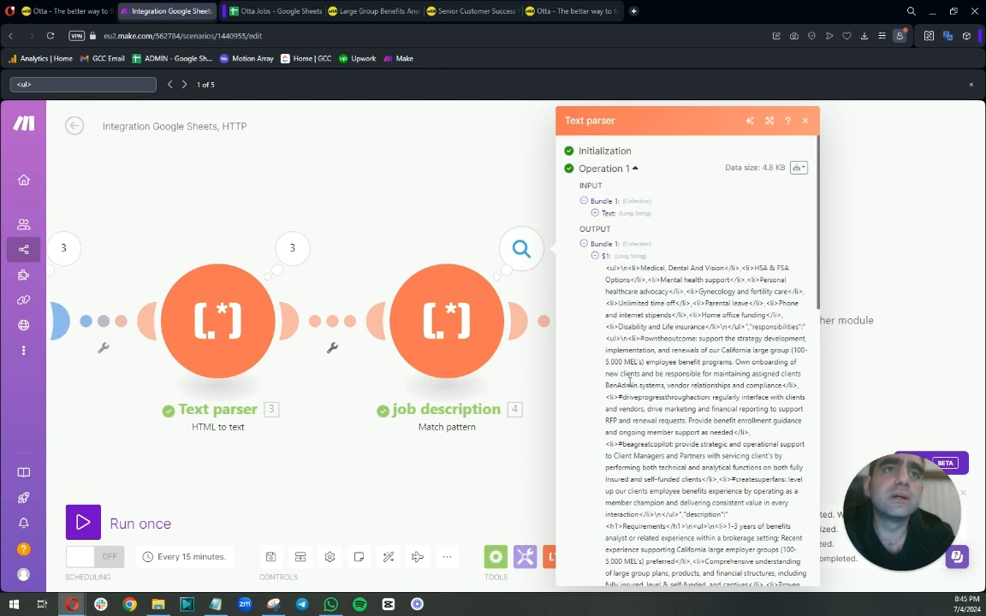
pyautogui.moveTo(259, 204); pyautogui.dragTo(462, 228)
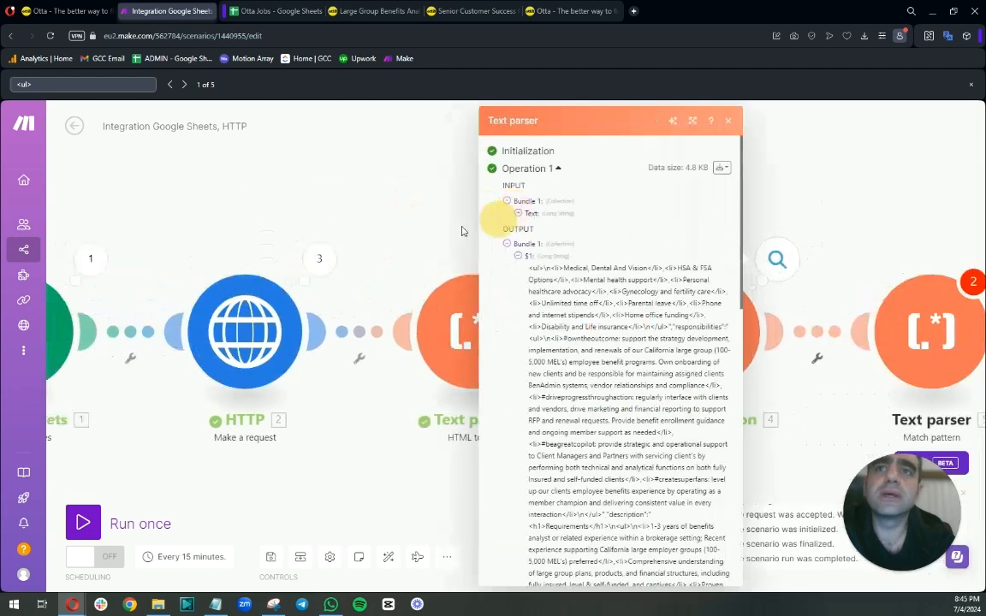
pyautogui.click(320, 258)
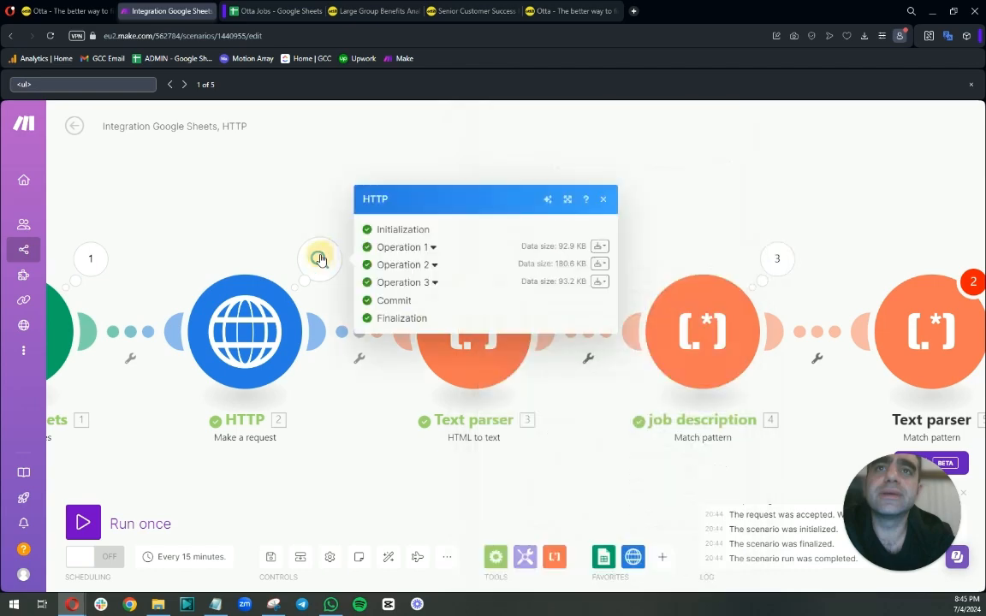
# Copy the job title Large Group Benefits Analyst from the Otta job page.
pyautogui.click(368, 11)
pyautogui.scroll(5, 325, 310)
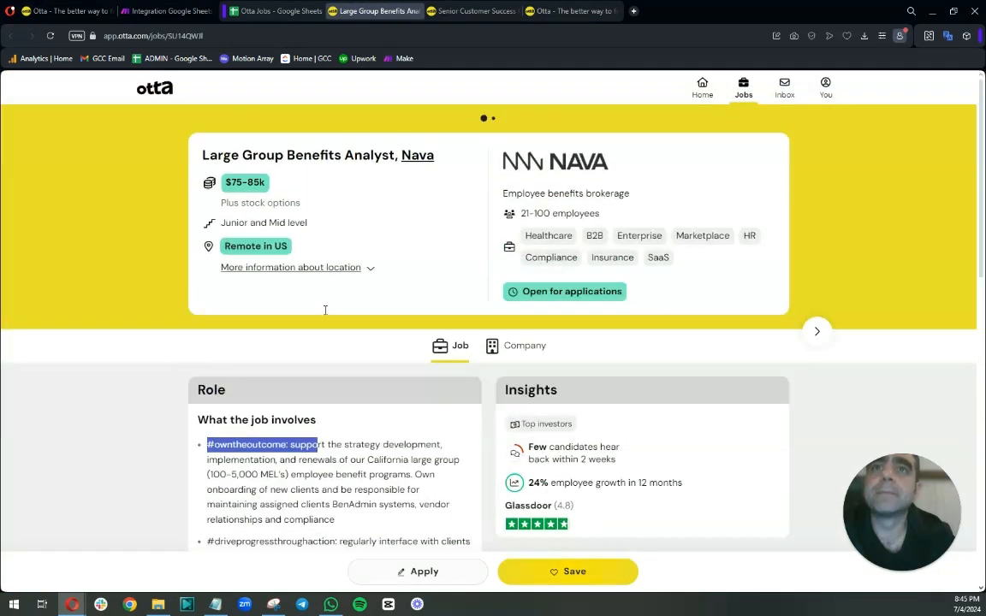
pyautogui.moveTo(203, 155); pyautogui.dragTo(394, 155)
pyautogui.rightClick(363, 155)
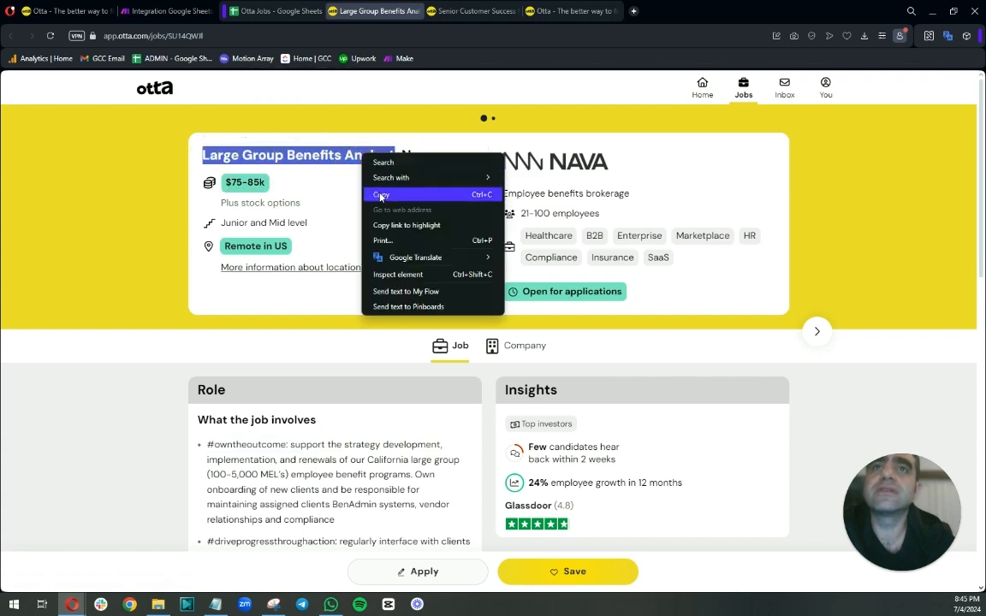
pyautogui.click(381, 194)
# Search the HTTP module's first operation output data for the copied job title.
pyautogui.click(163, 11)
pyautogui.click(435, 247)
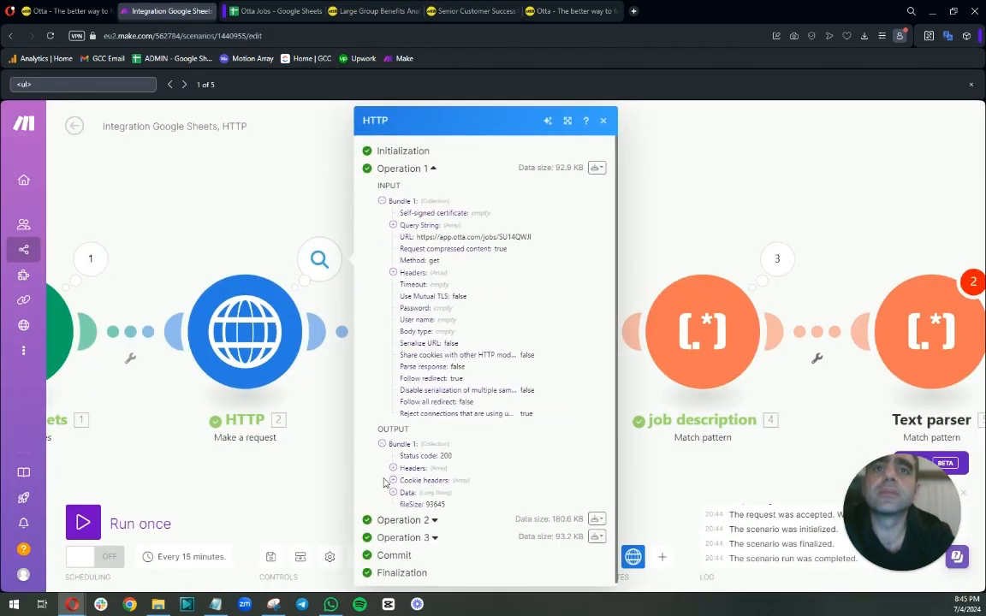
pyautogui.click(393, 494)
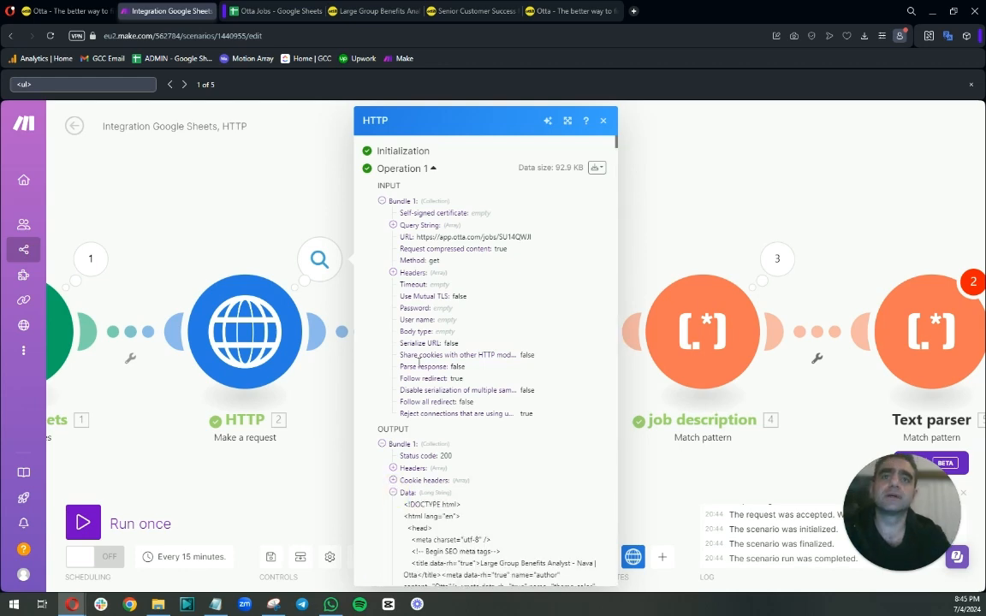
pyautogui.scroll(-4, 421, 352)
pyautogui.moveTo(137, 84); pyautogui.dragTo(2, 90)
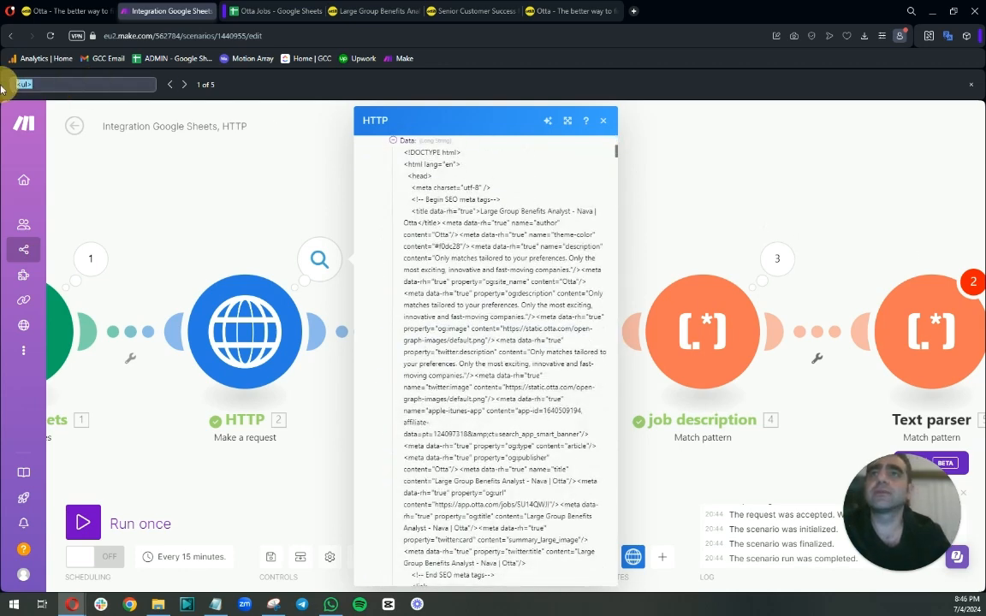
pyautogui.hotkey('ctrl', 'v')
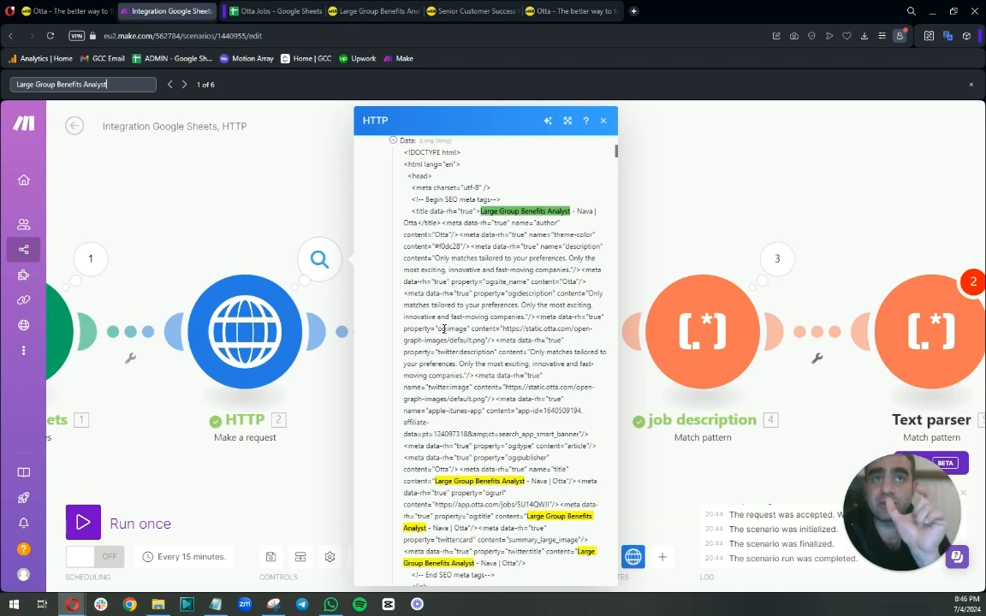
pyautogui.scroll(5, 402, 282)
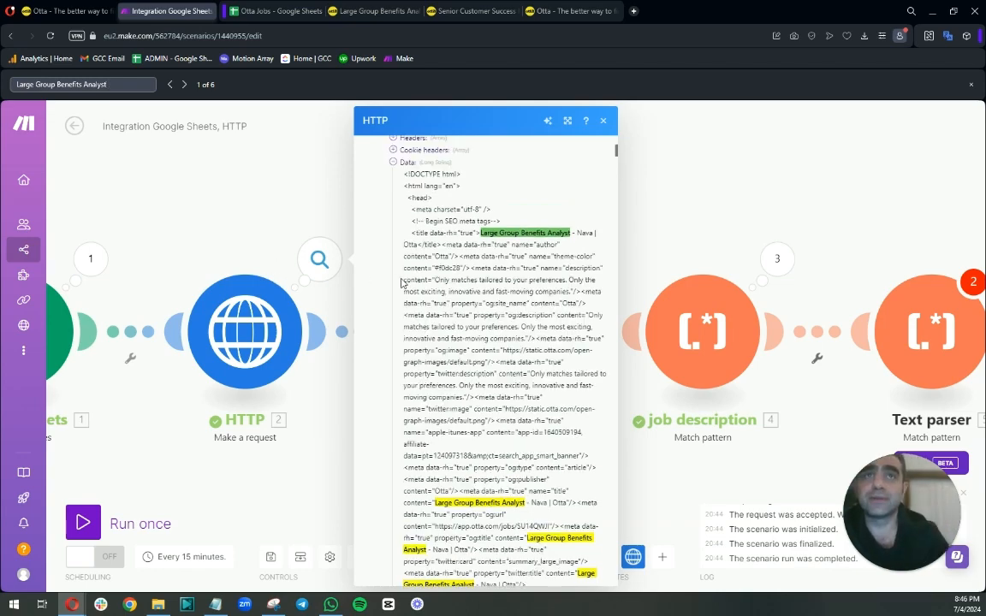
pyautogui.scroll(-3, 499, 359)
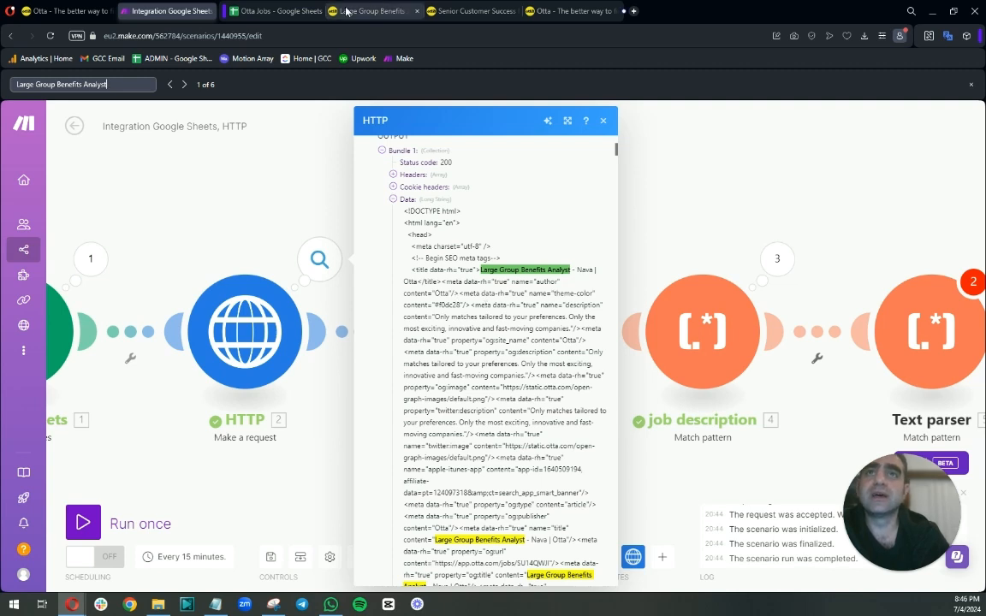
# Copy the "true"> attribute text that precedes the job title in the HTTP output data.
pyautogui.click(60, 12)
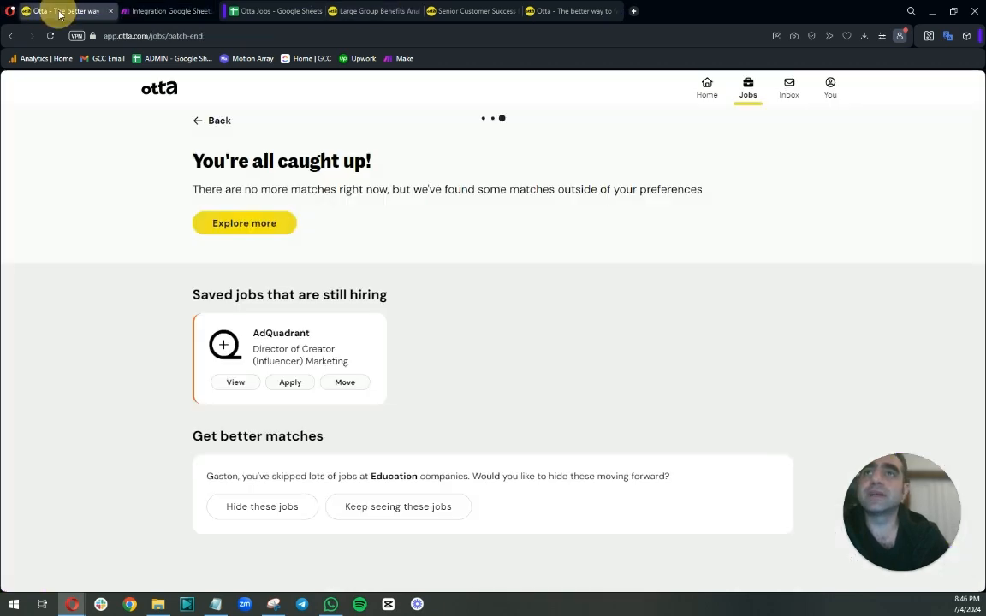
pyautogui.click(359, 12)
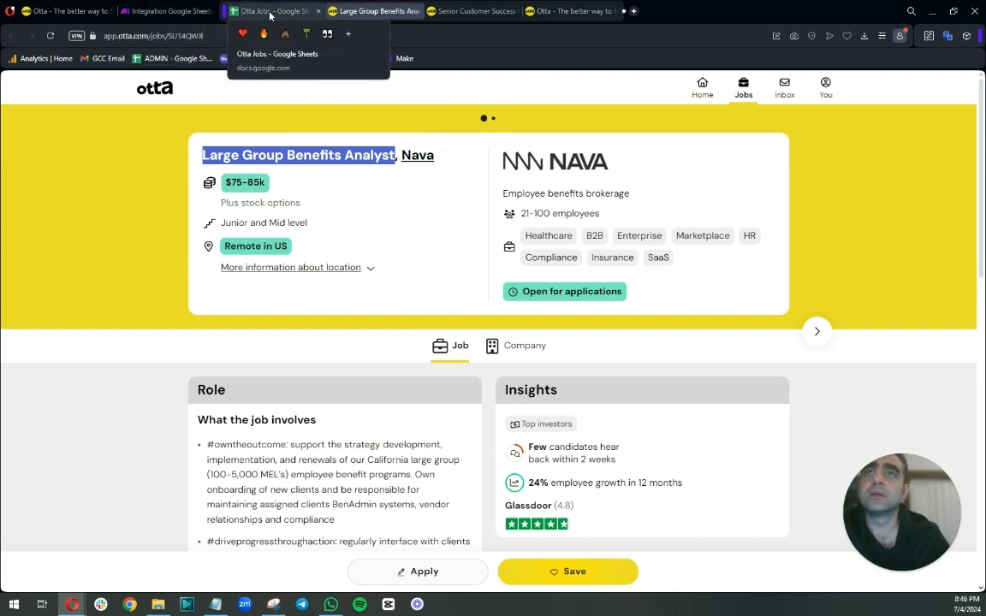
pyautogui.click(167, 11)
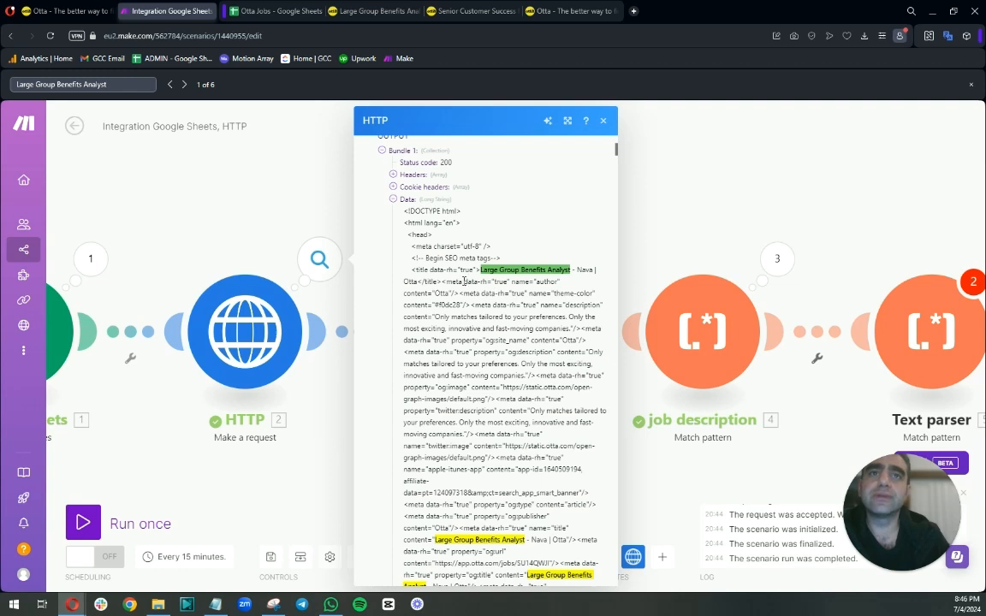
pyautogui.moveTo(460, 271); pyautogui.dragTo(479, 269)
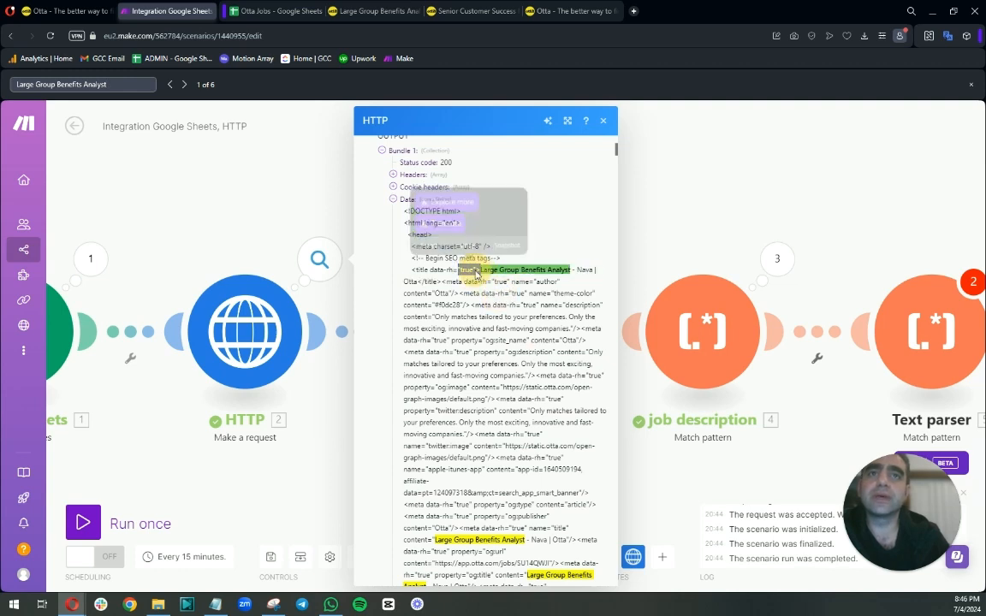
pyautogui.rightClick(481, 271)
pyautogui.click(495, 311)
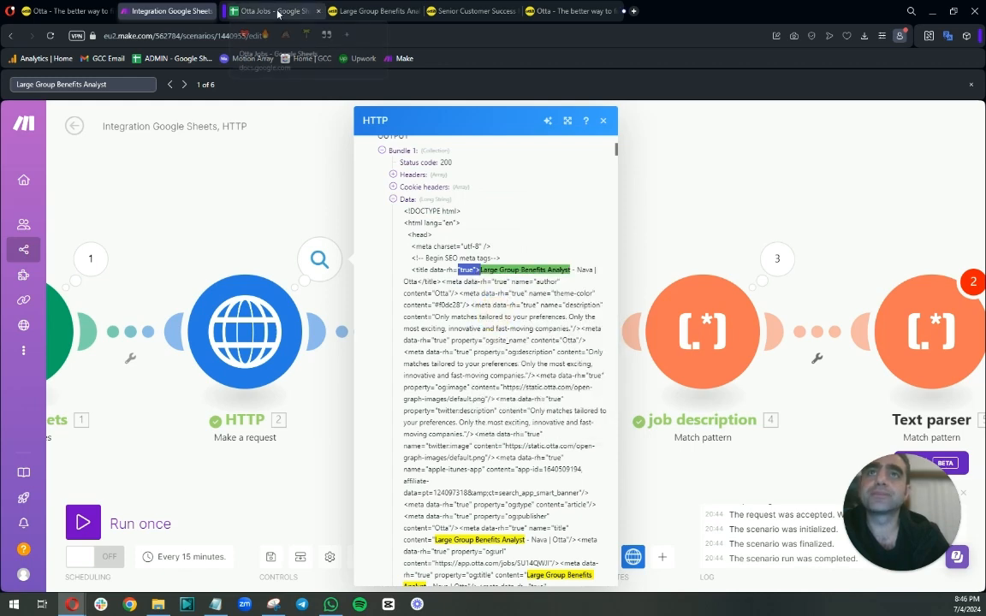
# Open the new Text parser module and enter the pattern ("true">.*).
pyautogui.moveTo(831, 185); pyautogui.dragTo(509, 199)
pyautogui.click(583, 322)
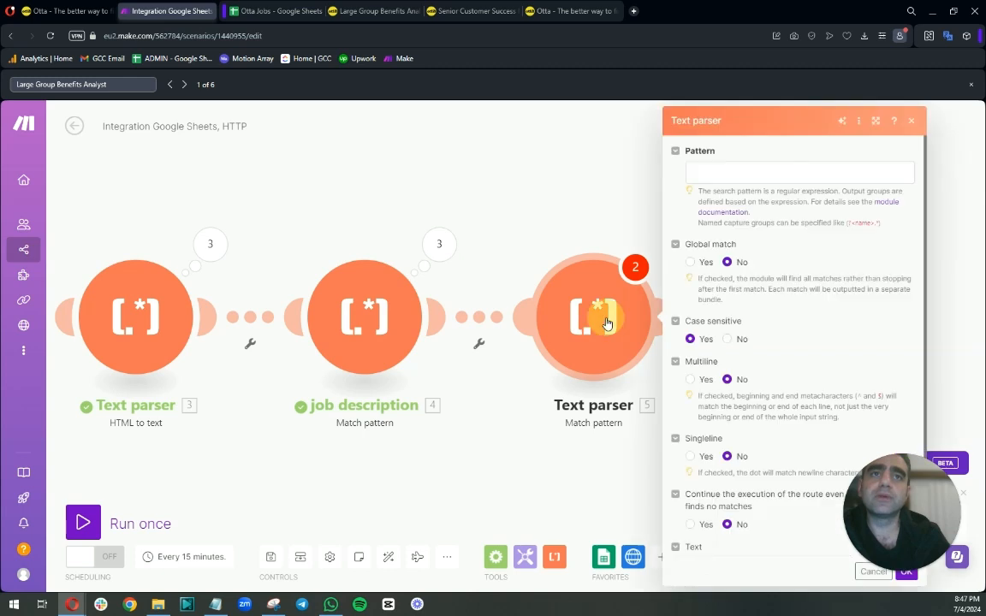
pyautogui.click(702, 174)
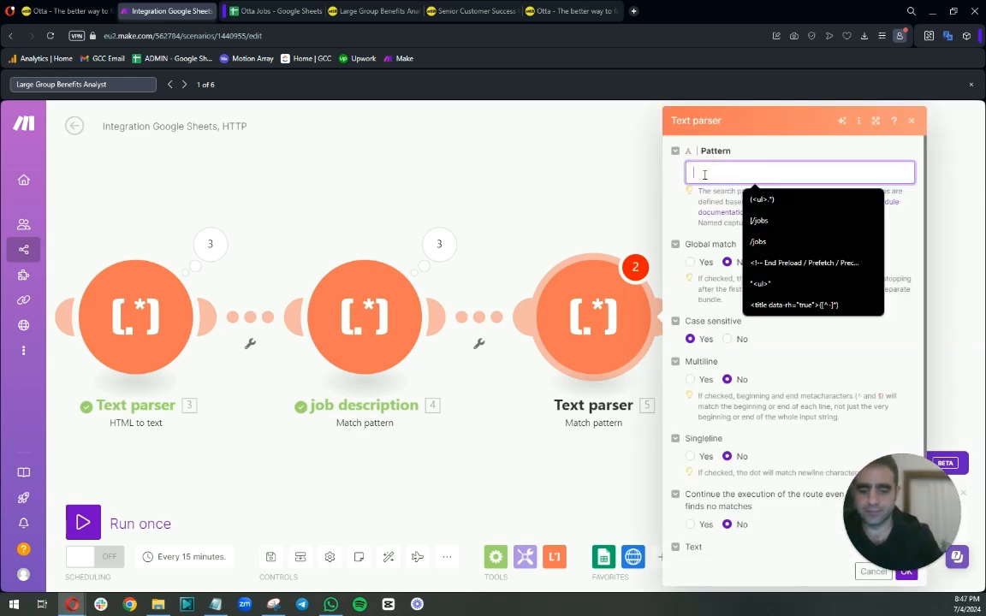
pyautogui.write('("true">')
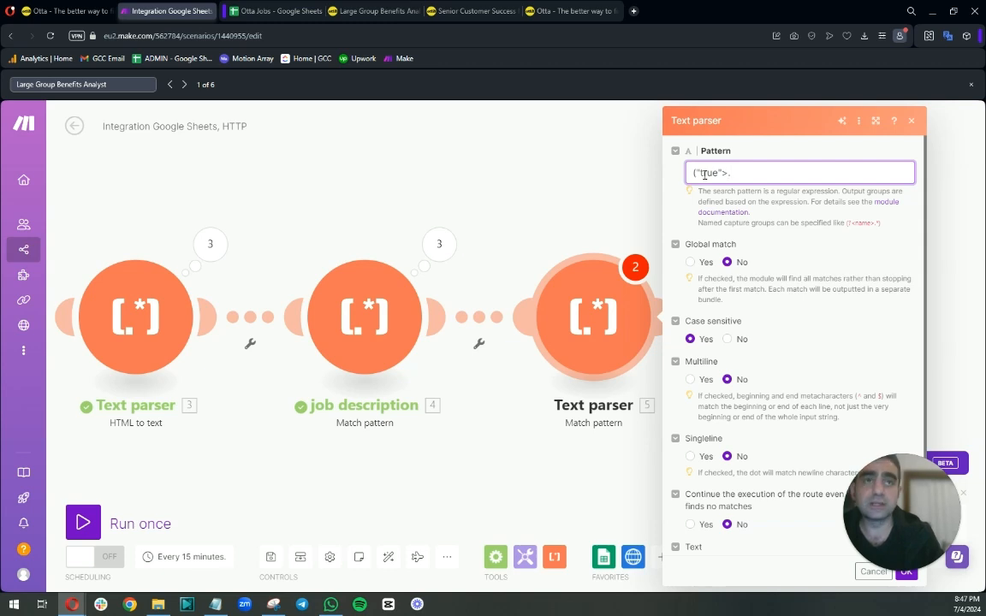
pyautogui.write('.*)')
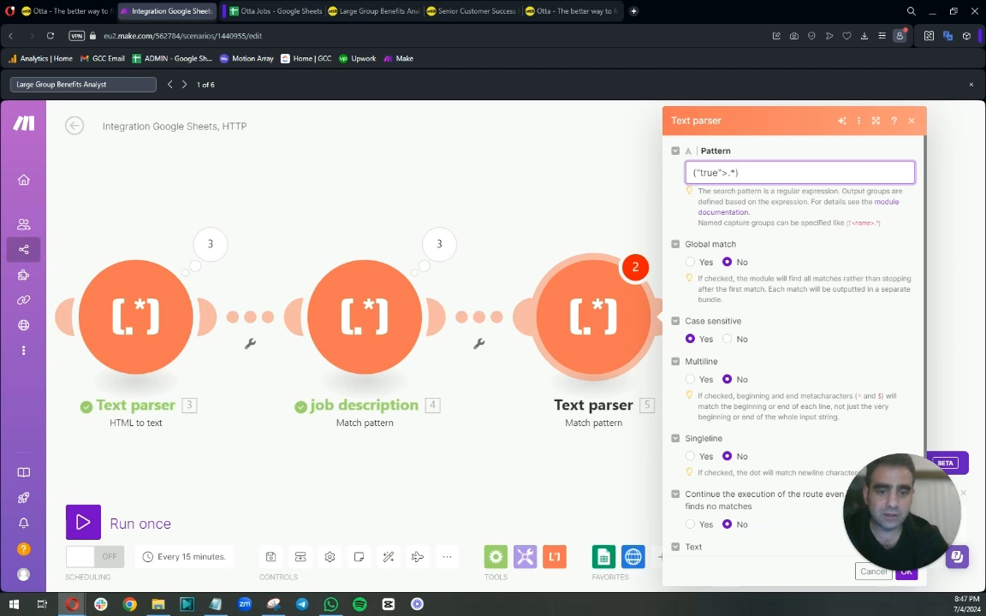
pyautogui.press('Tab')
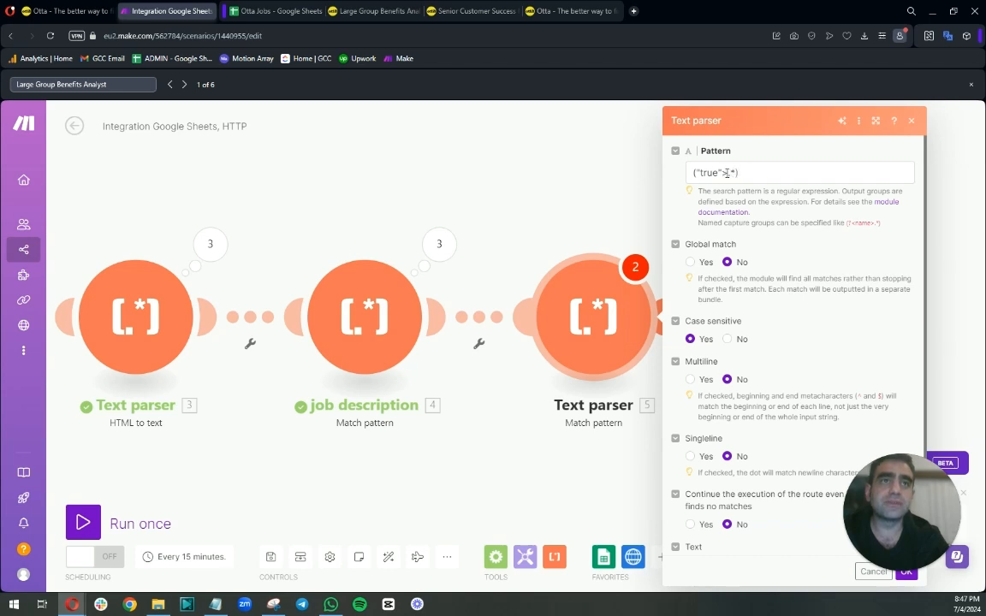
pyautogui.doubleClick(726, 173)
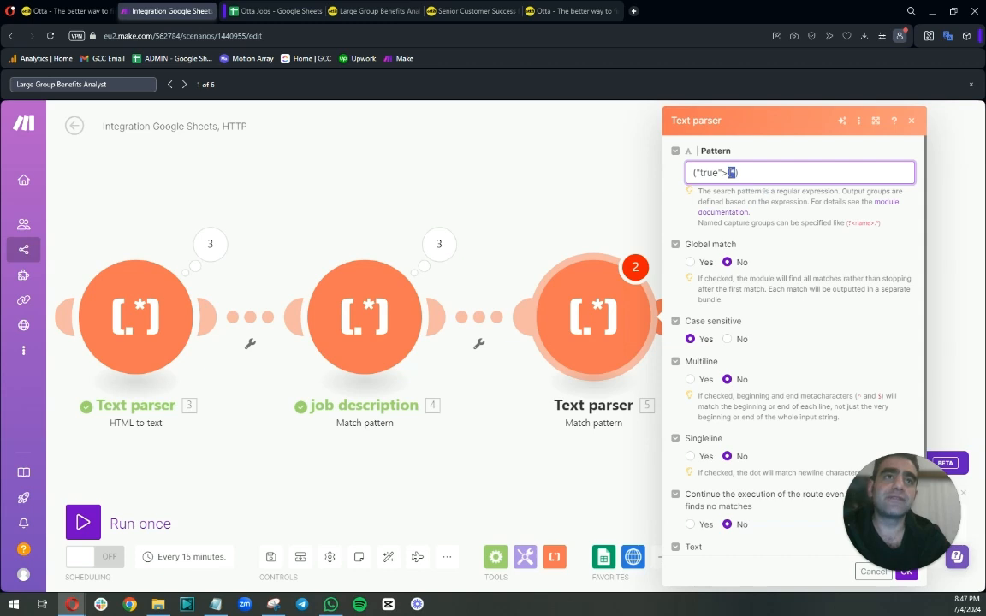
pyautogui.moveTo(729, 173); pyautogui.dragTo(694, 173)
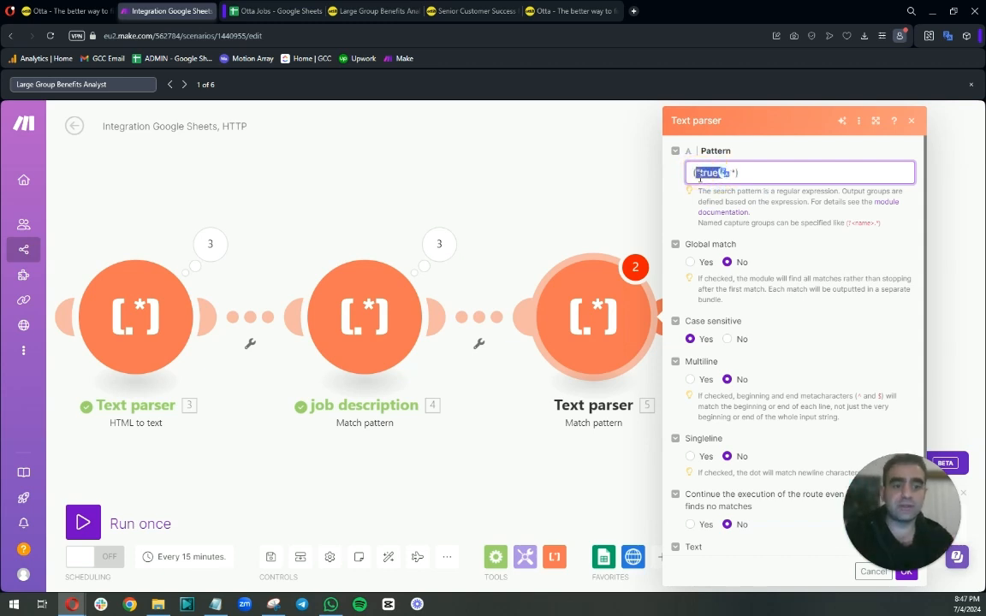
pyautogui.click(733, 172)
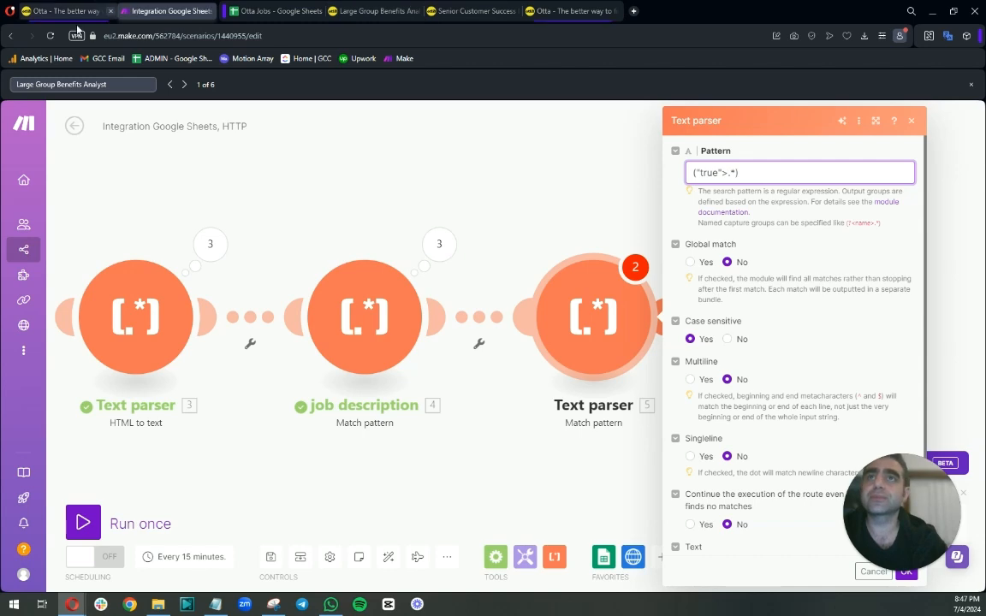
# Examine the HTTP module's output data around the job title in the page source.
pyautogui.moveTo(222, 187); pyautogui.dragTo(326, 224)
pyautogui.moveTo(341, 323); pyautogui.dragTo(614, 390)
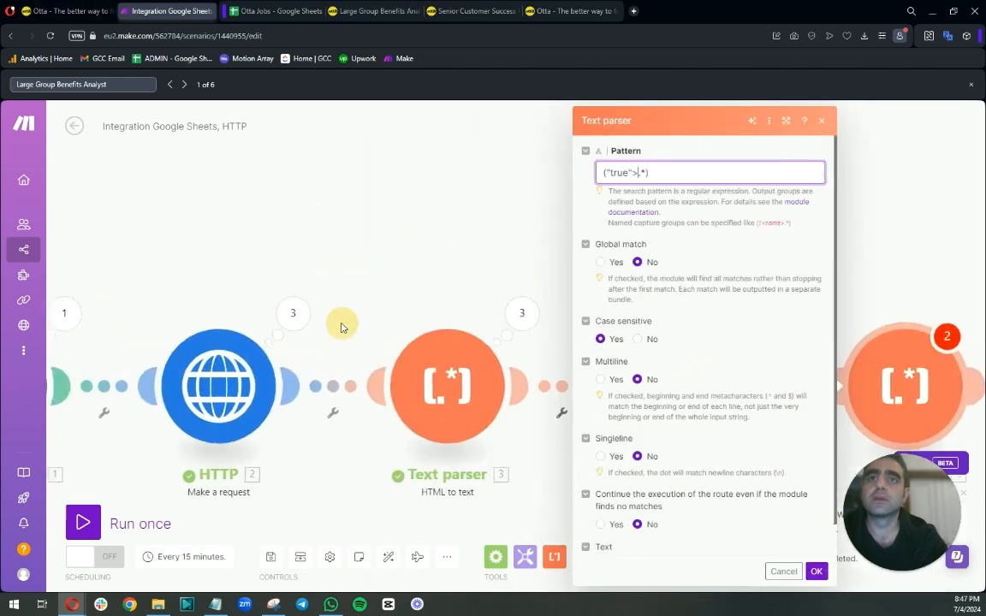
pyautogui.click(293, 314)
pyautogui.click(407, 304)
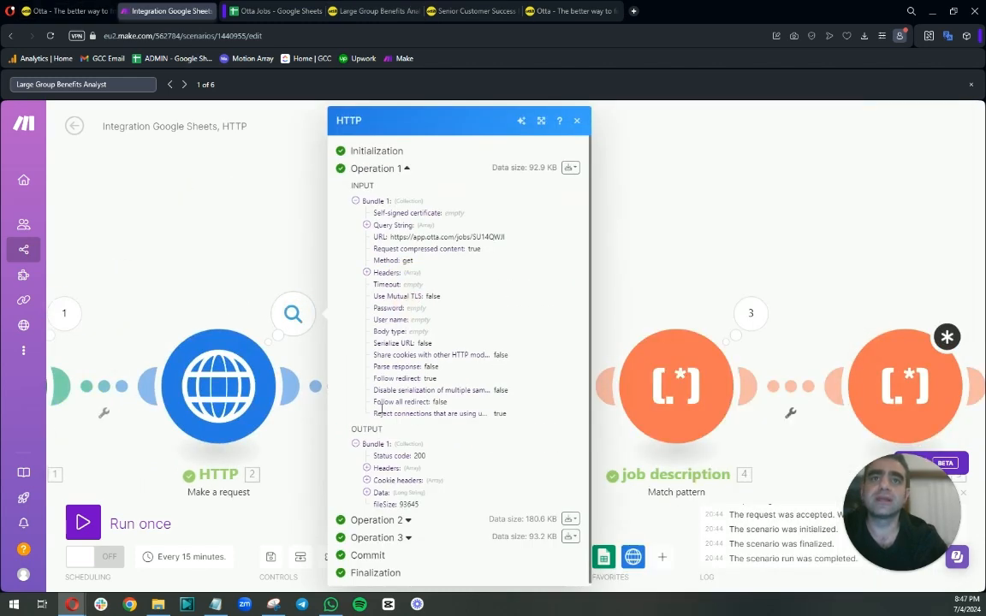
pyautogui.click(366, 496)
pyautogui.scroll(-3, 479, 479)
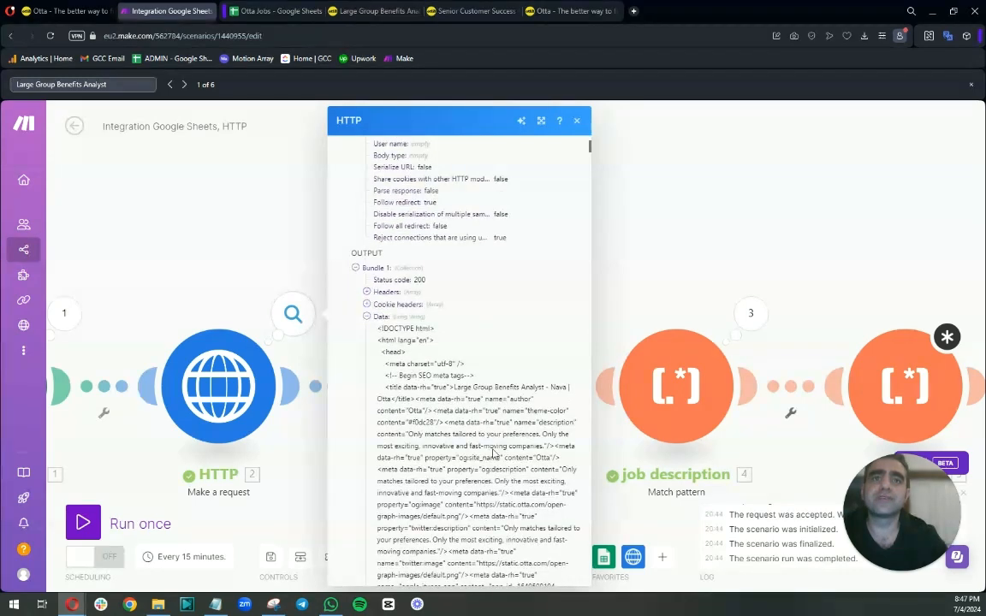
pyautogui.moveTo(543, 387); pyautogui.dragTo(548, 390)
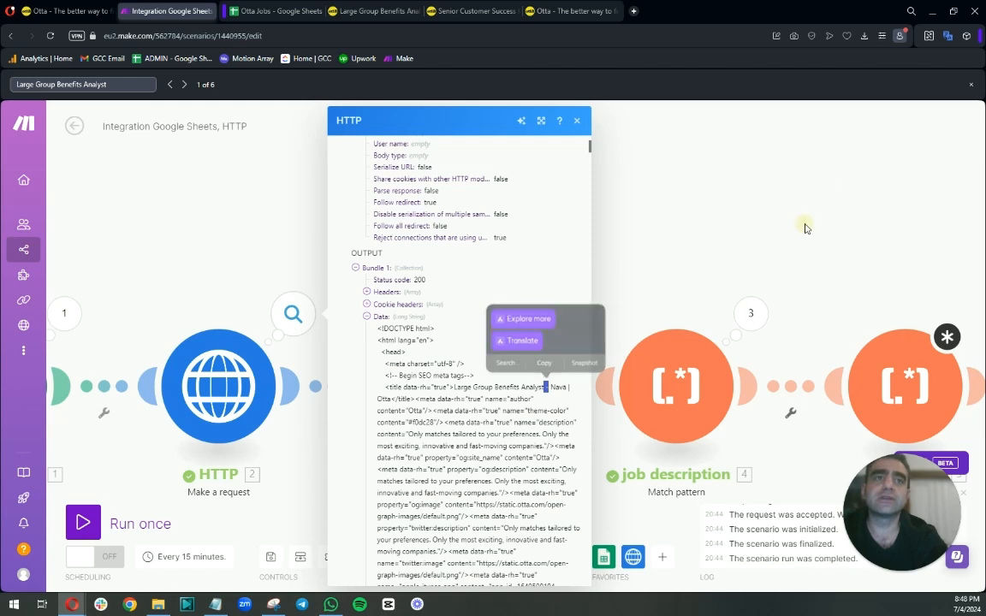
pyautogui.moveTo(805, 224); pyautogui.dragTo(462, 145)
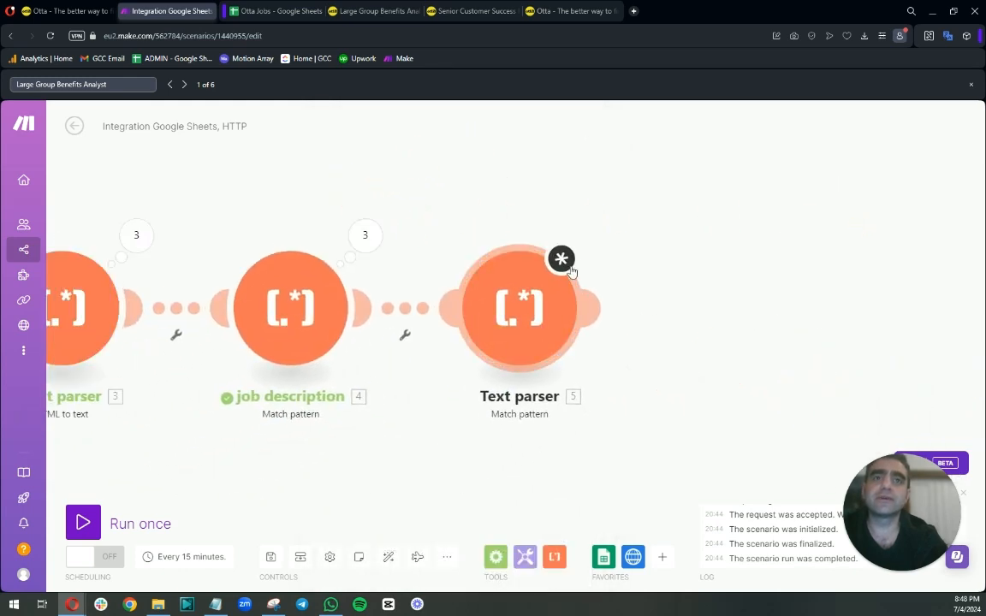
# Change the Text parser pattern to "true">([^-].*).
pyautogui.click(544, 322)
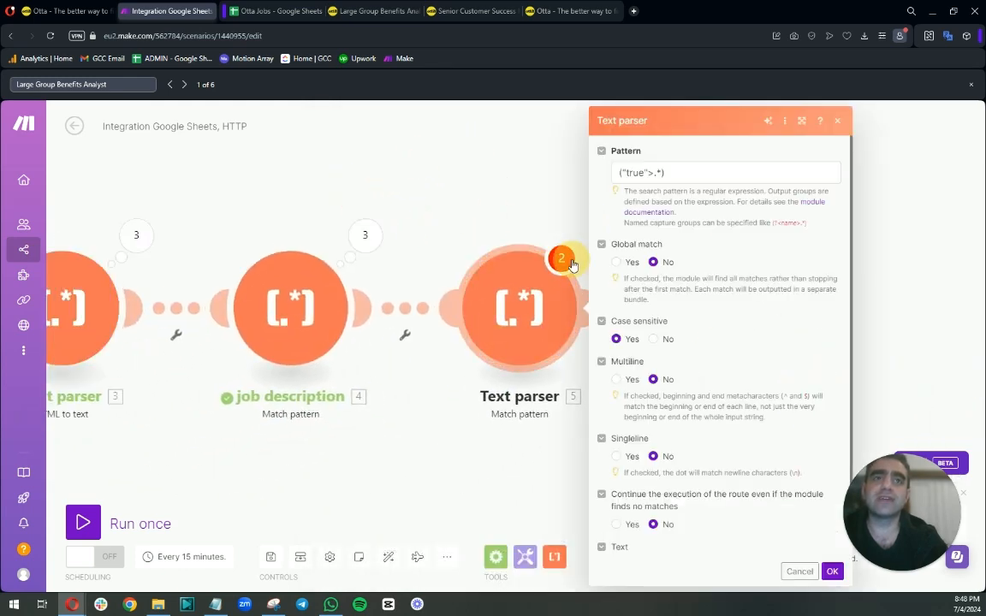
pyautogui.click(652, 172)
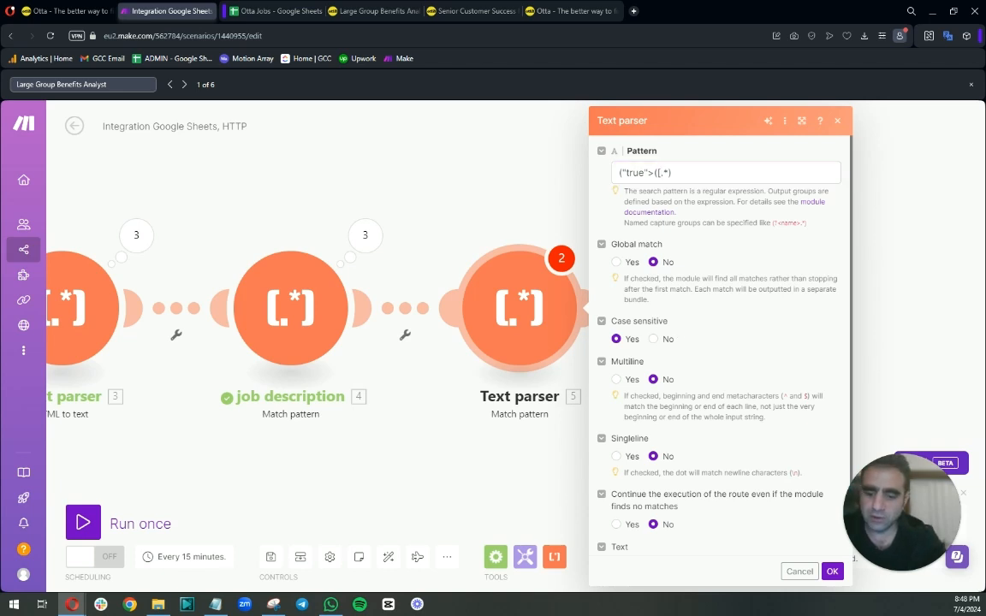
pyautogui.click(661, 172)
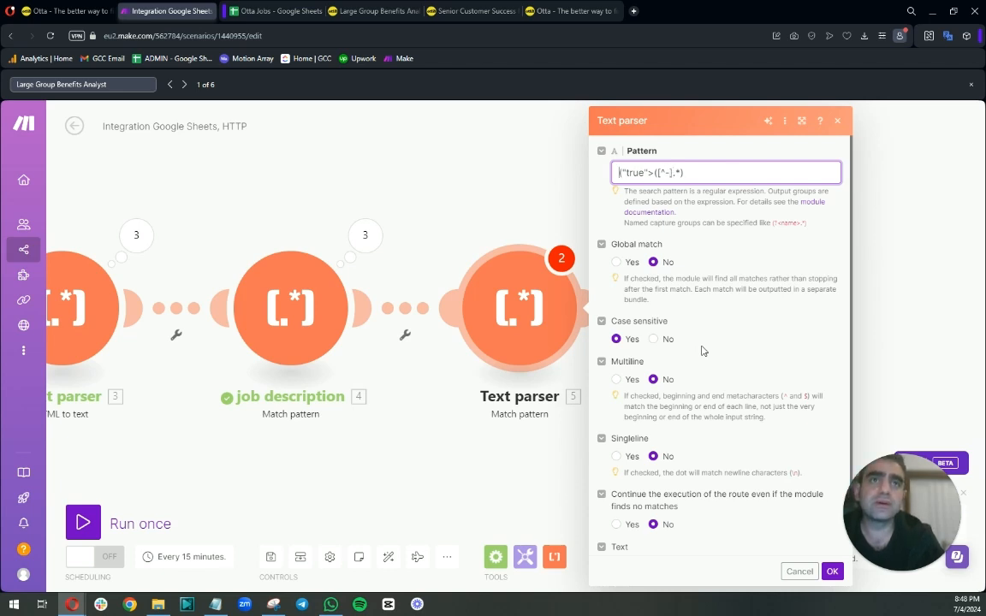
pyautogui.press('BackSpace')
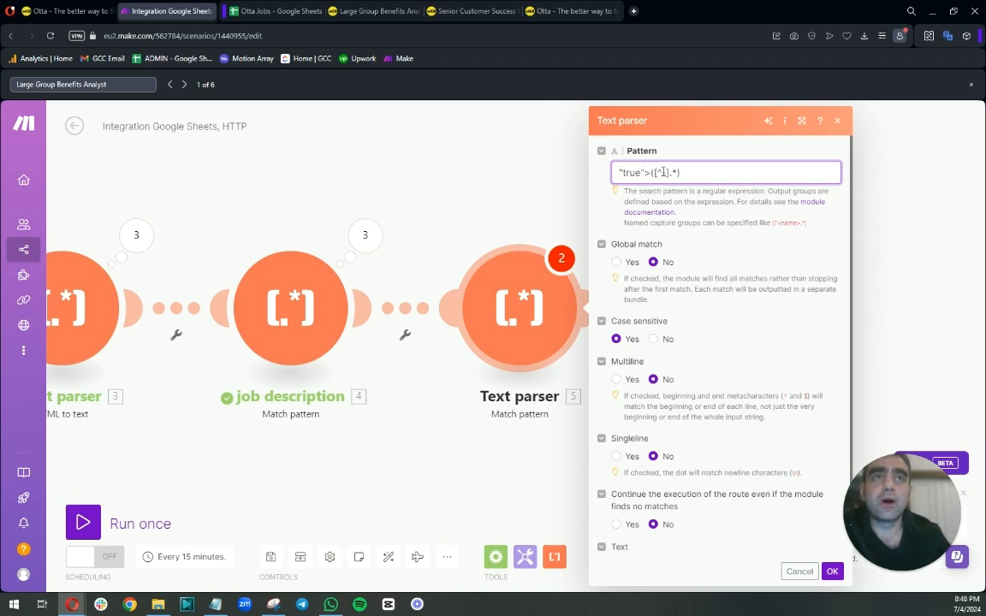
pyautogui.click(662, 174)
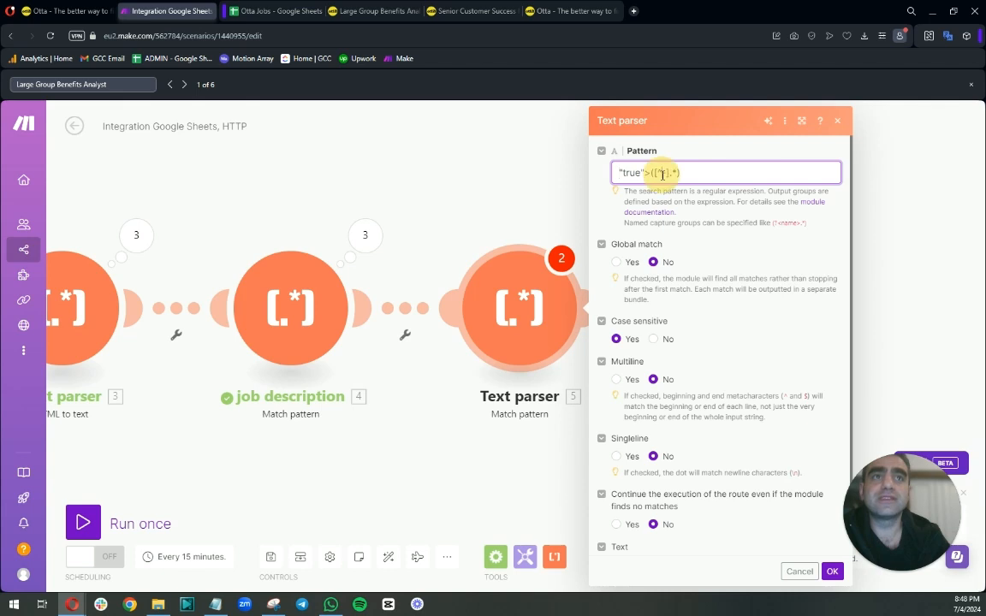
pyautogui.moveTo(666, 174); pyautogui.dragTo(668, 173)
pyautogui.click(697, 176)
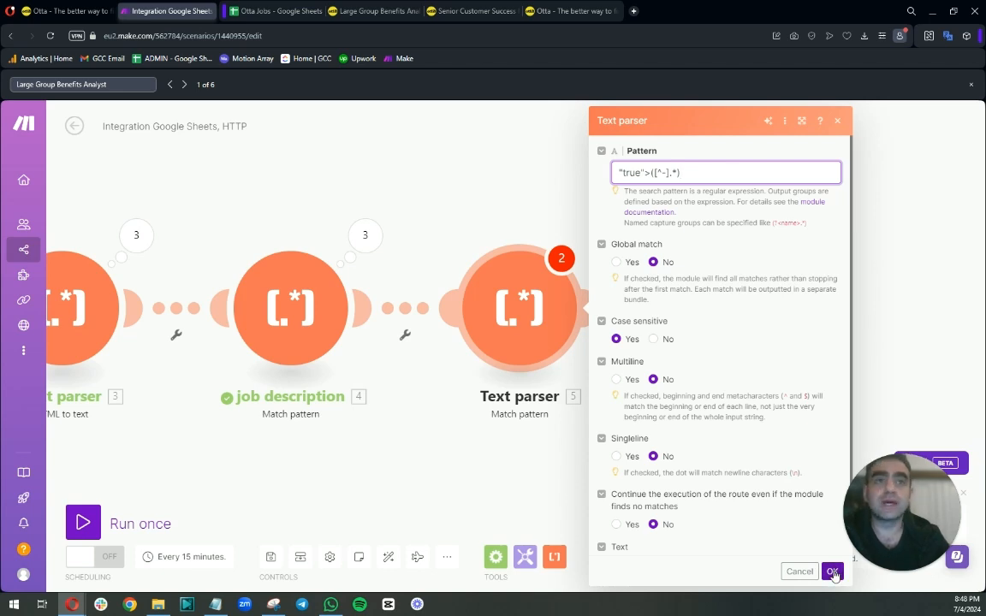
# Map the HTTP module's Data into the Text parser's Text field and save the module.
pyautogui.scroll(-1, 693, 363)
pyautogui.click(672, 534)
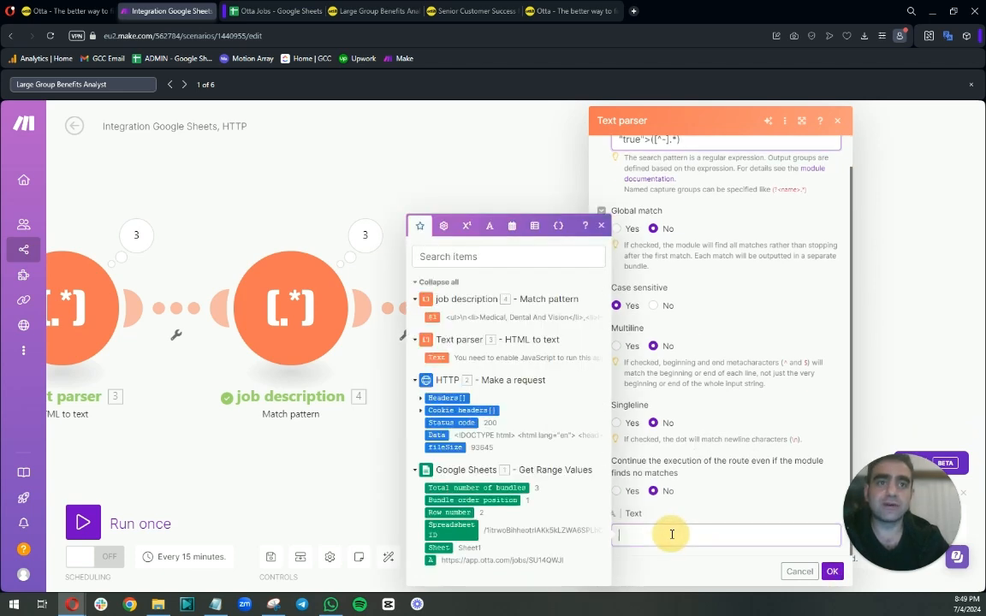
pyautogui.click(436, 435)
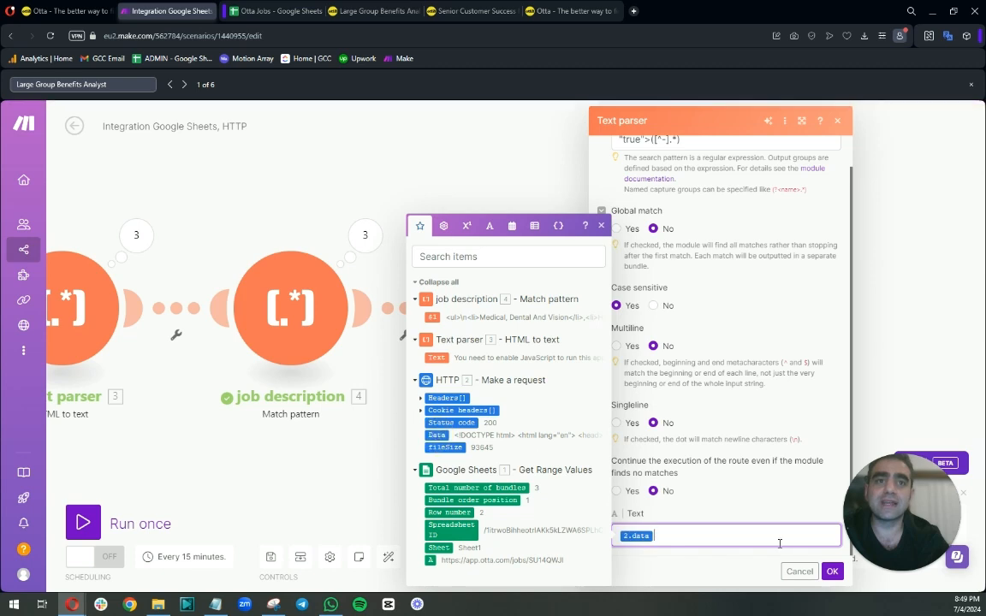
pyautogui.click(832, 570)
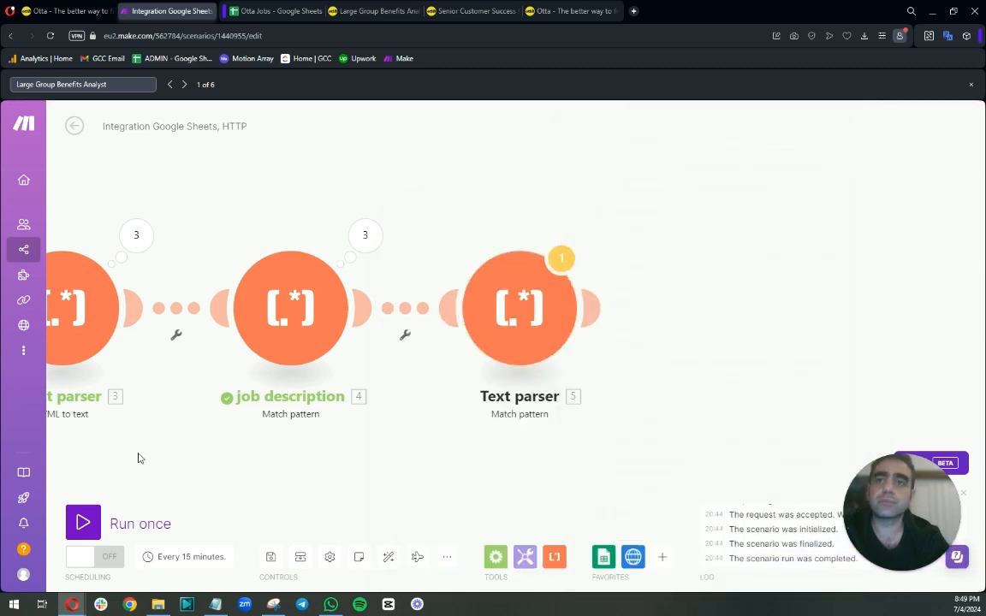
# Run the scenario once despite the warning and inspect the Text parser's $1 output.
pyautogui.click(88, 522)
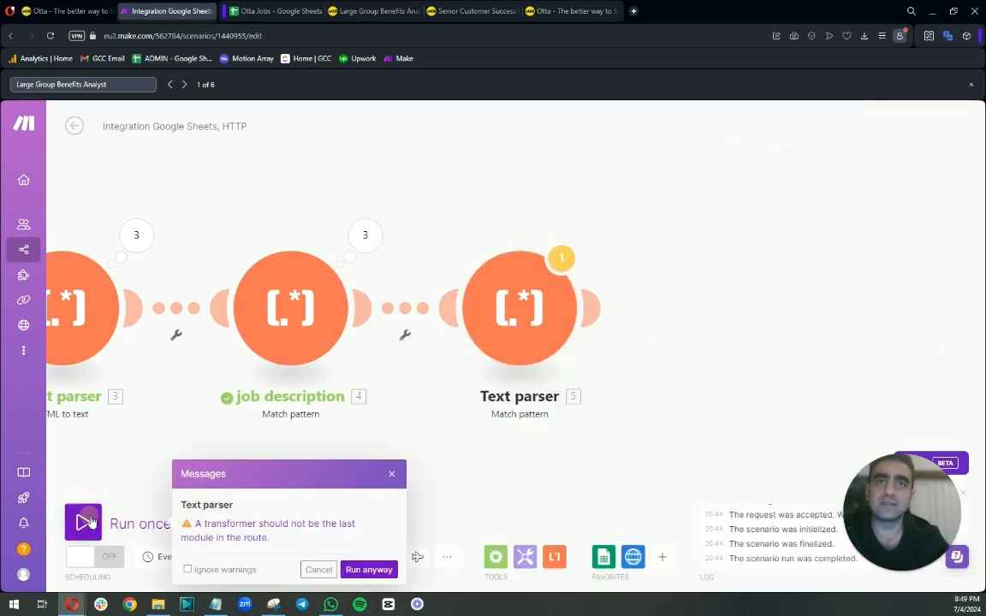
pyautogui.click(367, 569)
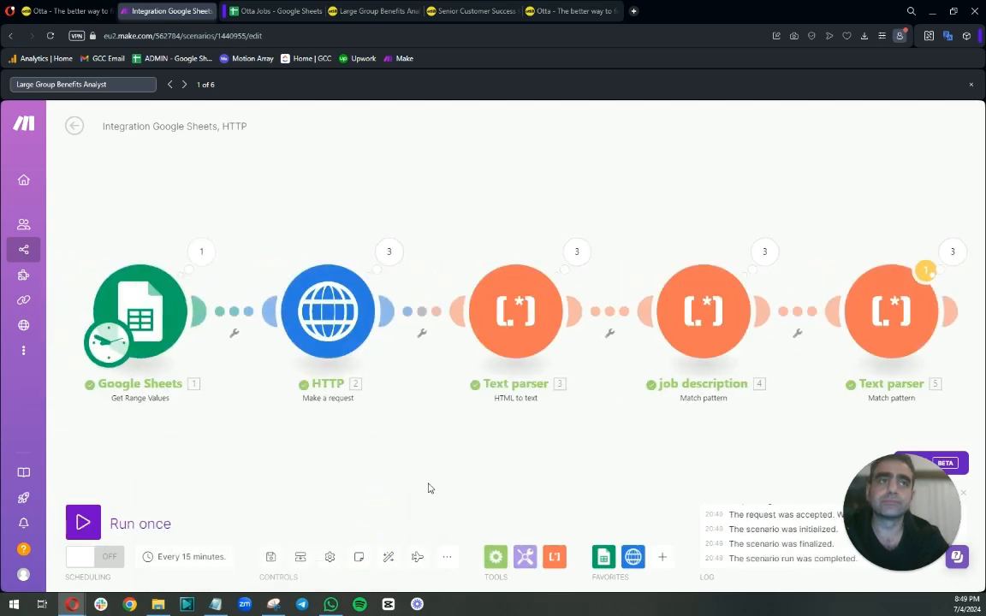
pyautogui.click(951, 252)
pyautogui.click(710, 243)
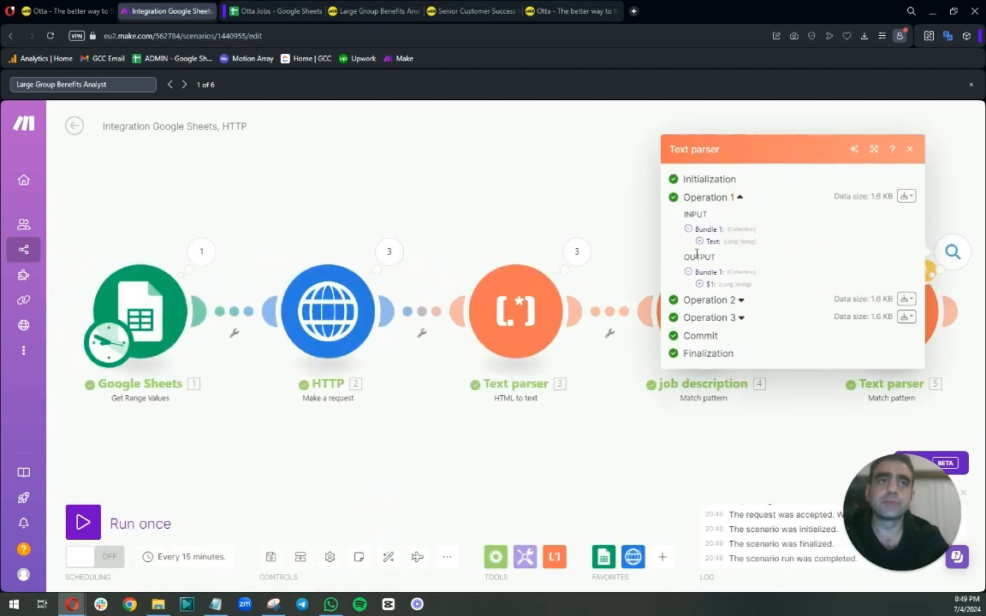
pyautogui.click(700, 283)
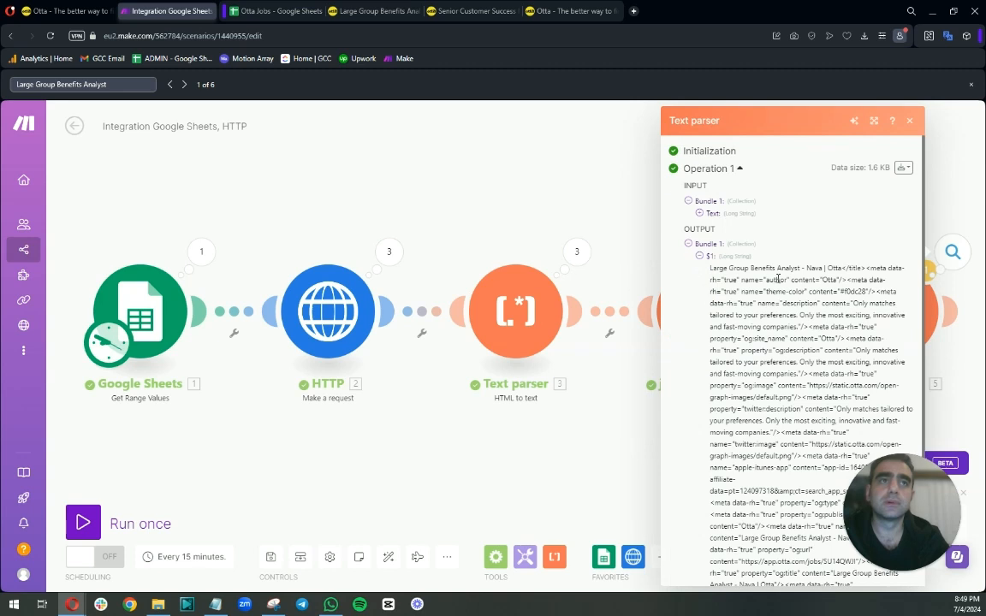
pyautogui.moveTo(711, 267); pyautogui.dragTo(808, 264)
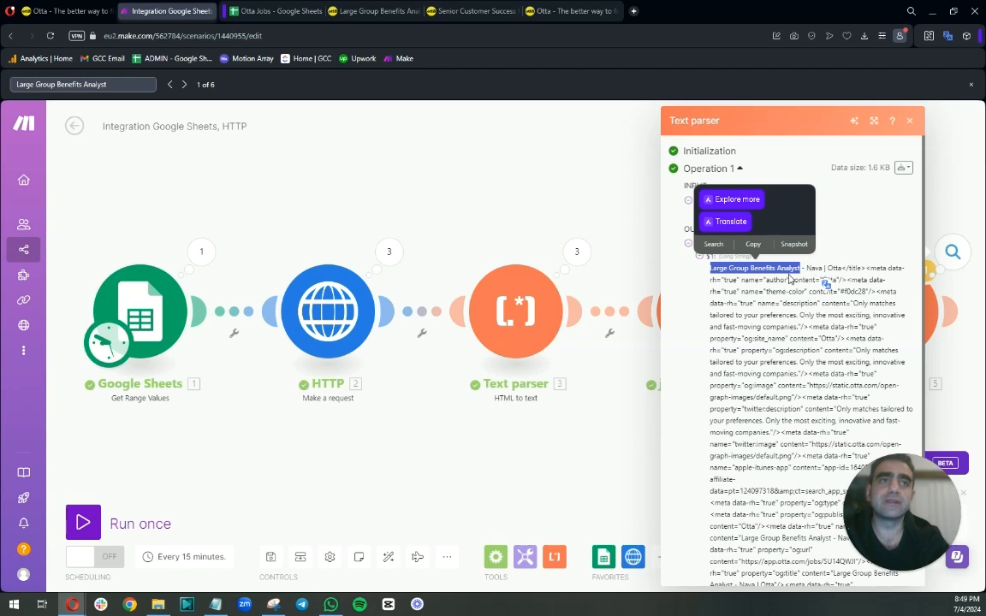
pyautogui.scroll(-3, 745, 279)
pyautogui.scroll(3, 744, 280)
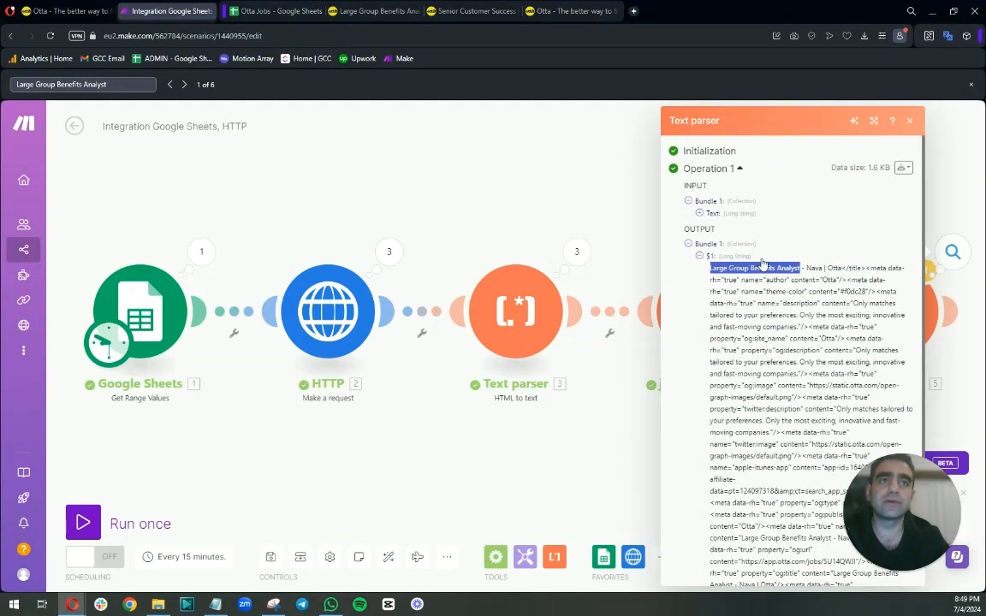
# Remove the leading quote from the Text parser pattern, leaving true">([^-].*), and save.
pyautogui.click(577, 159)
pyautogui.click(877, 304)
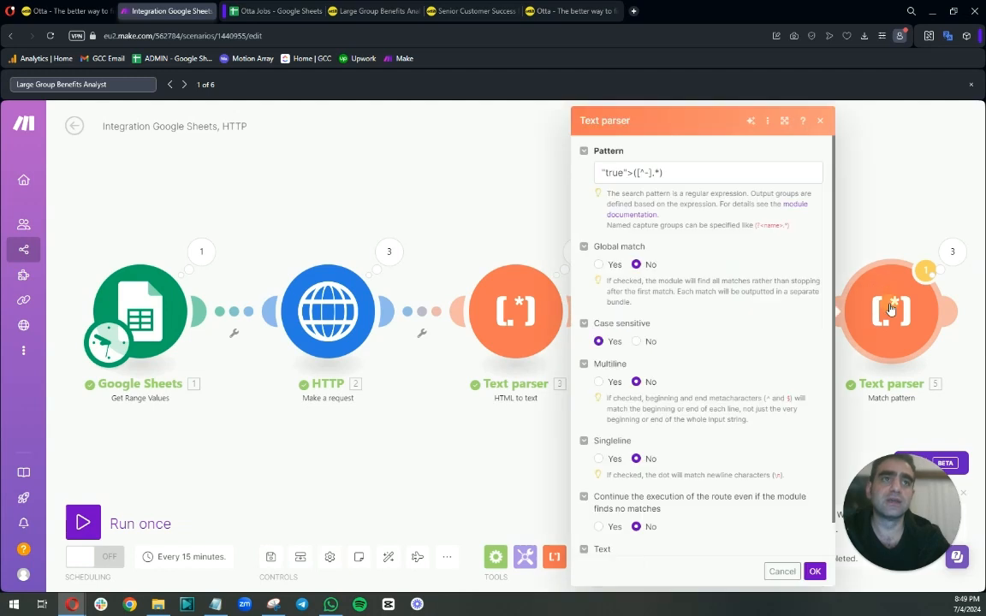
pyautogui.click(597, 172)
pyautogui.press('Delete')
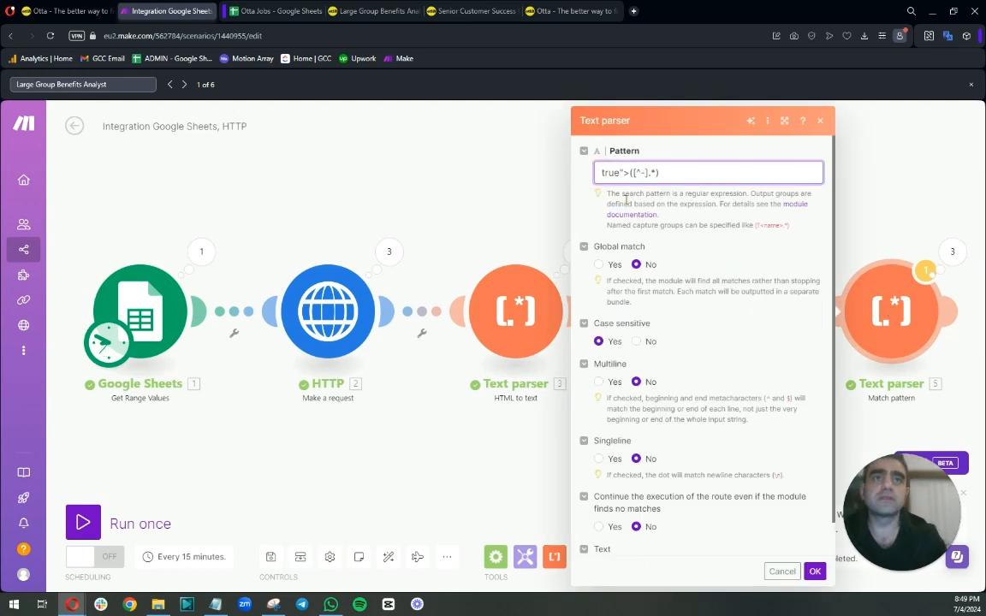
pyautogui.click(814, 570)
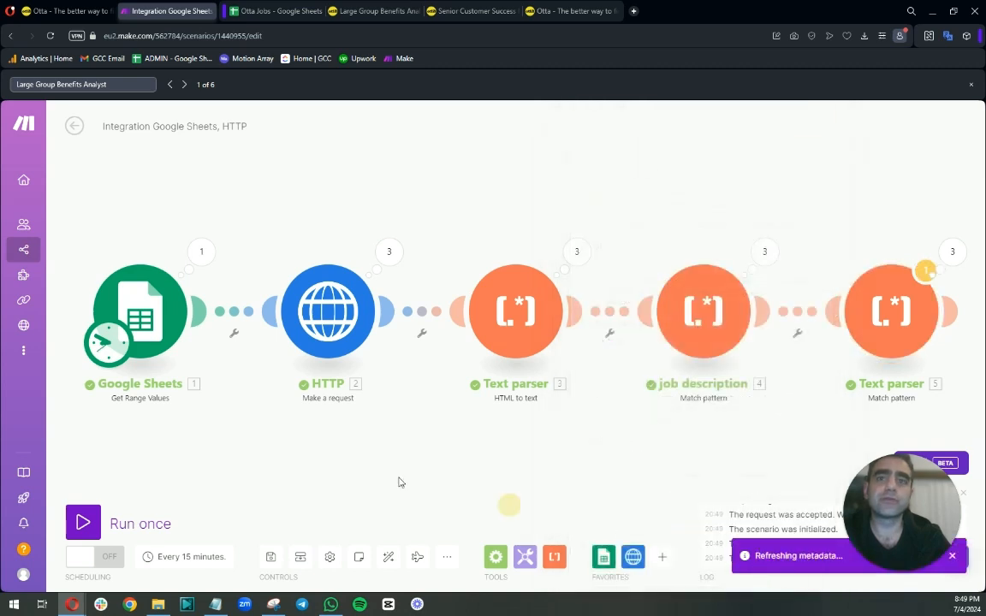
# Run the scenario again and inspect the Text parser's $1 output.
pyautogui.click(83, 522)
pyautogui.click(366, 566)
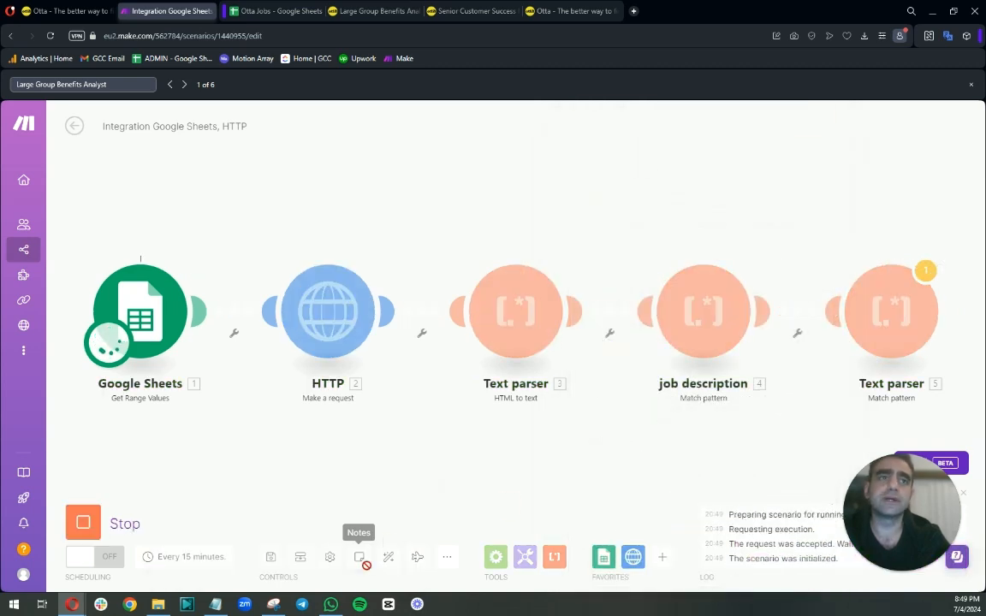
pyautogui.click(953, 260)
pyautogui.click(733, 241)
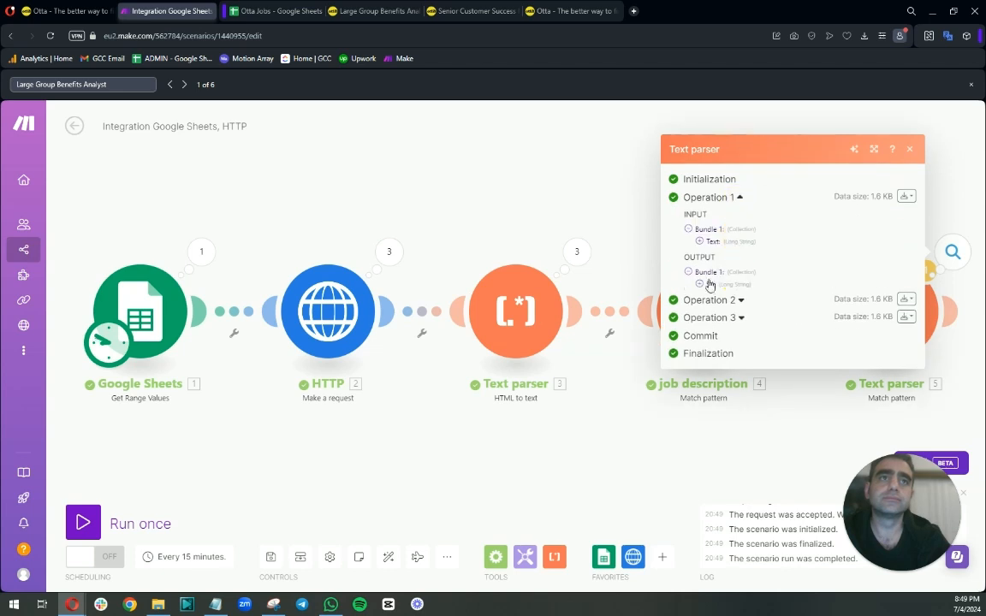
pyautogui.click(708, 283)
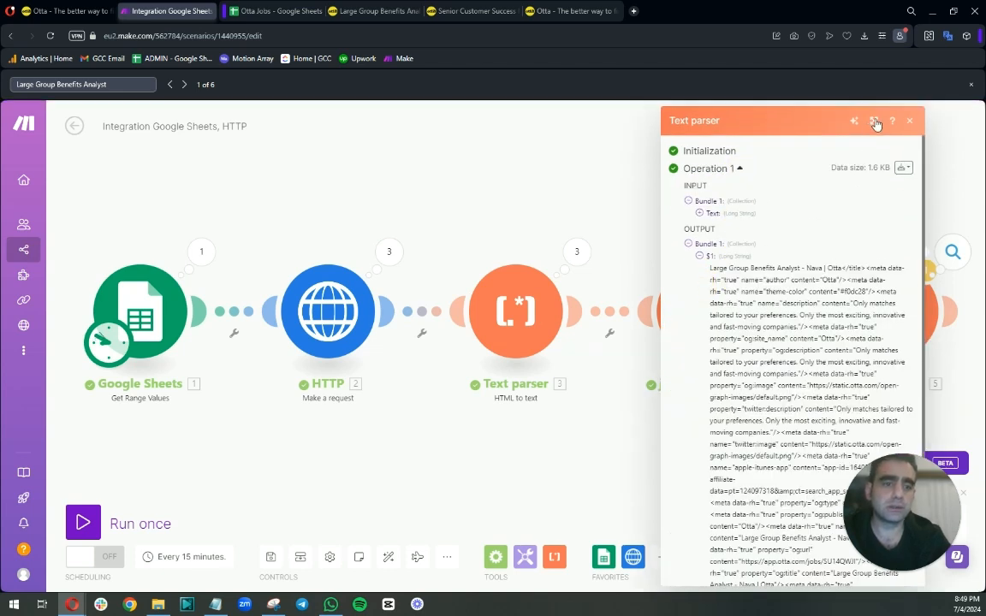
pyautogui.click(592, 194)
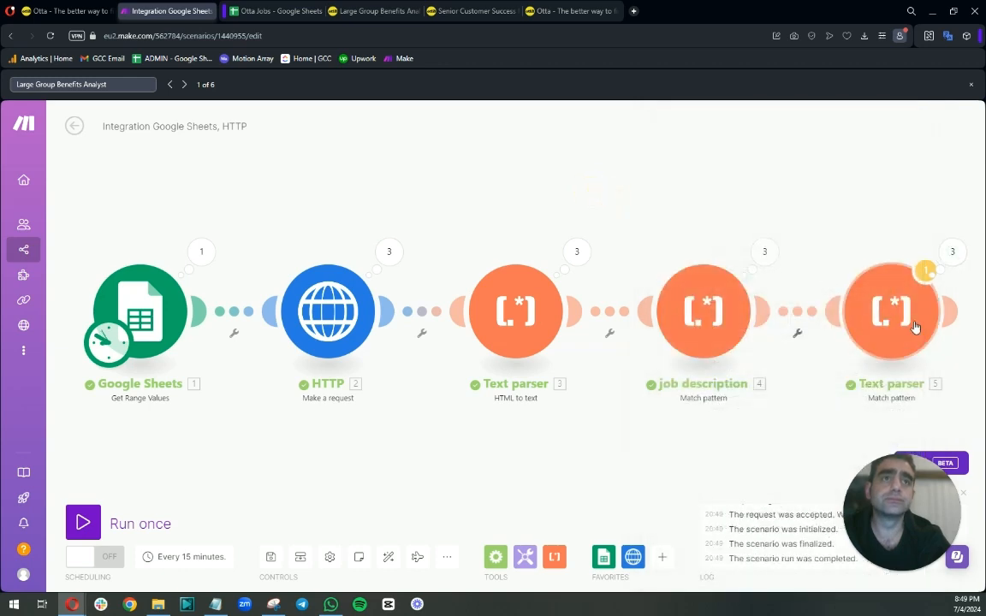
# Copy the <title data-rh="true" opening tag from the HTTP module's first-operation Data output.
pyautogui.click(896, 312)
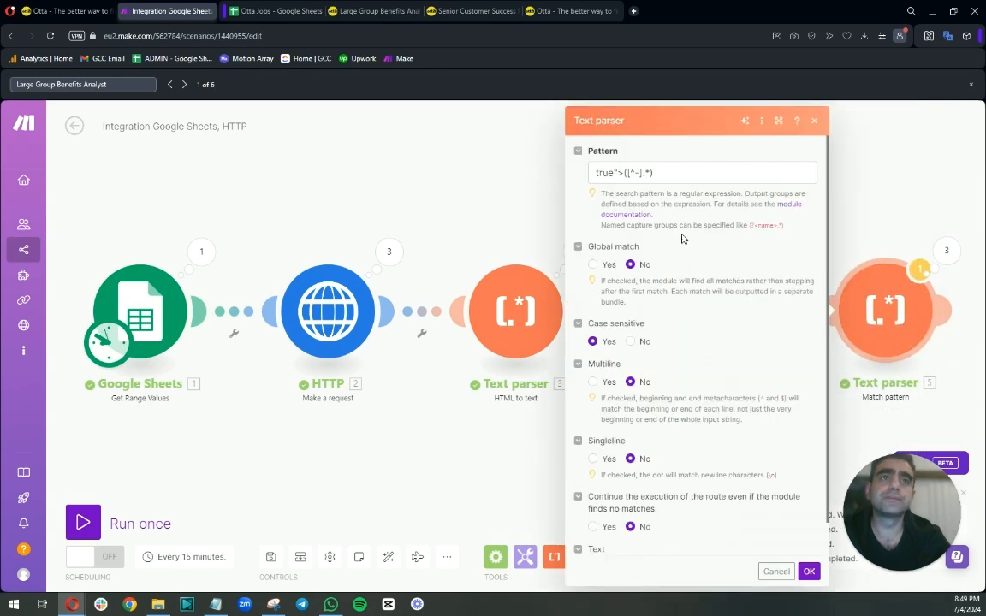
pyautogui.click(609, 174)
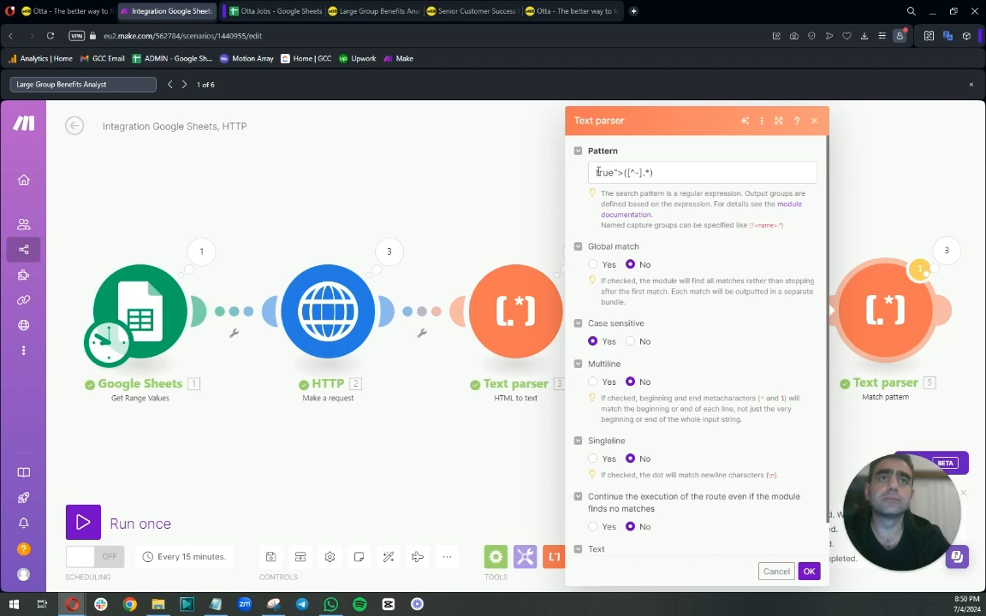
pyautogui.click(389, 250)
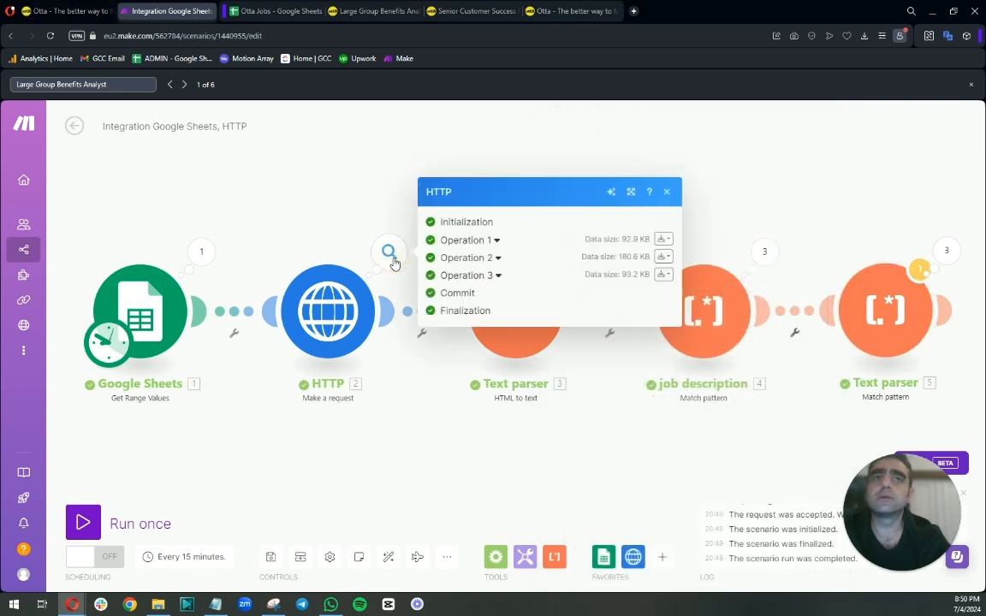
pyautogui.click(495, 240)
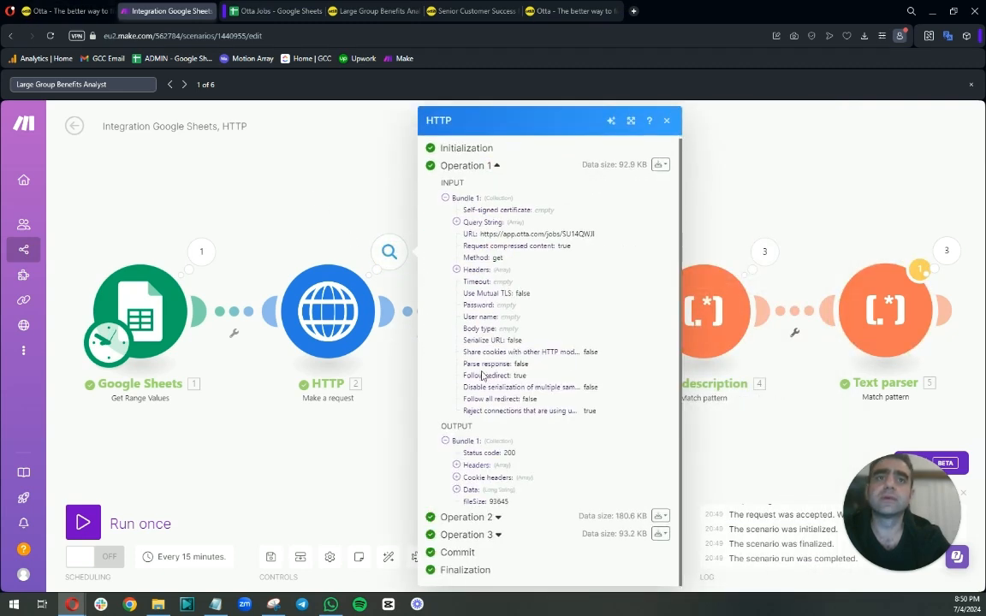
pyautogui.click(456, 488)
pyautogui.scroll(-2, 479, 385)
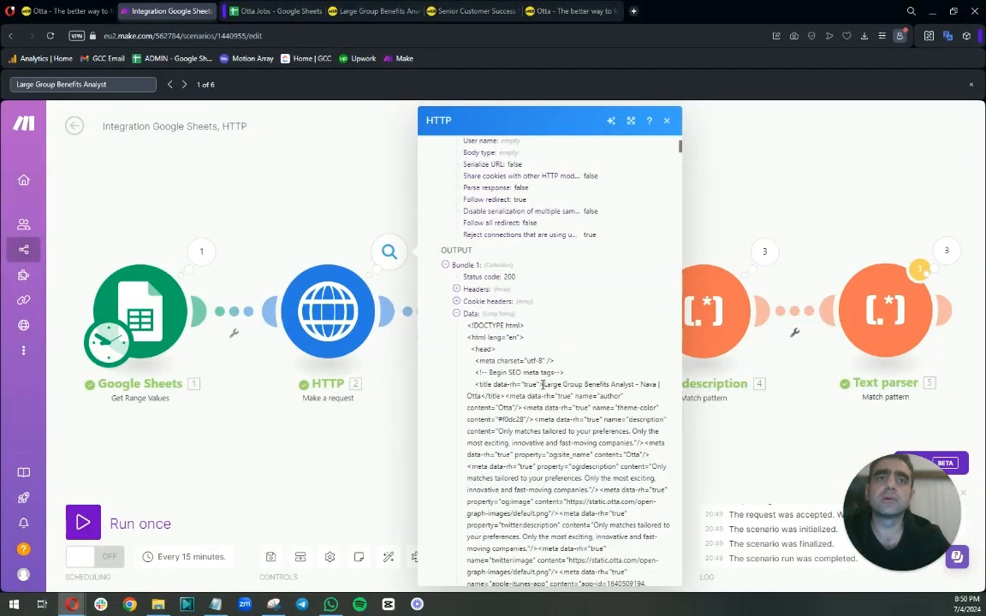
pyautogui.doubleClick(530, 385)
pyautogui.moveTo(543, 385); pyautogui.dragTo(476, 387)
pyautogui.rightClick(480, 390)
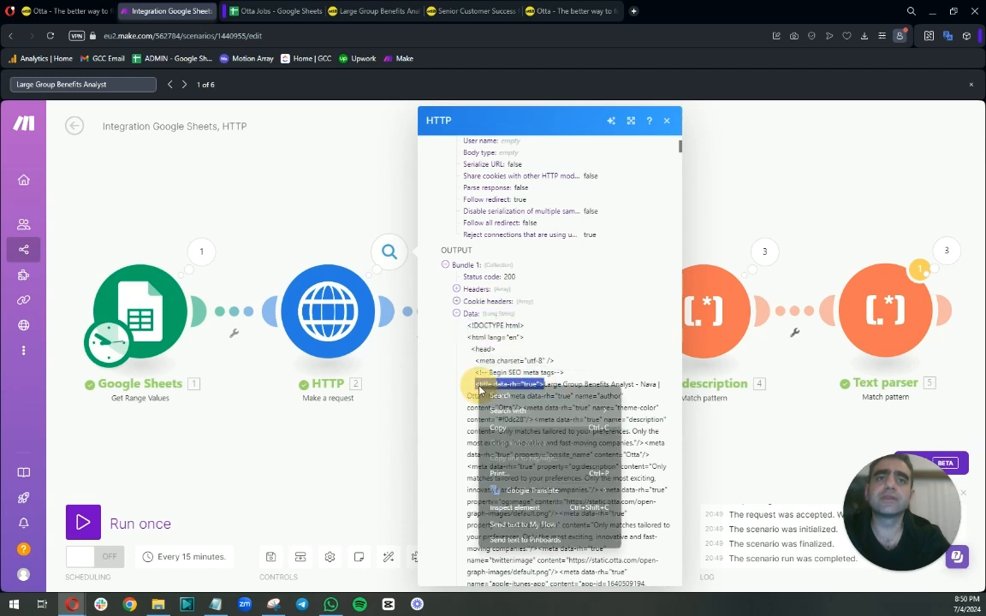
pyautogui.click(503, 429)
# Set the last Text parser's pattern to <title data-rh="true">([^-]*) and save the module.
pyautogui.click(710, 310)
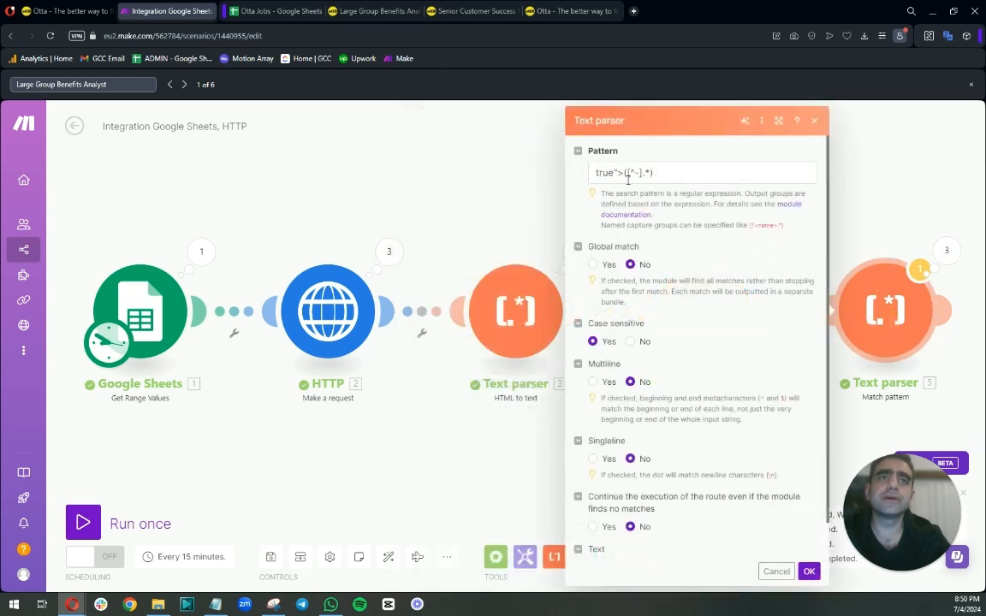
pyautogui.moveTo(623, 172); pyautogui.dragTo(577, 174)
pyautogui.hotkey('ctrl', 'v')
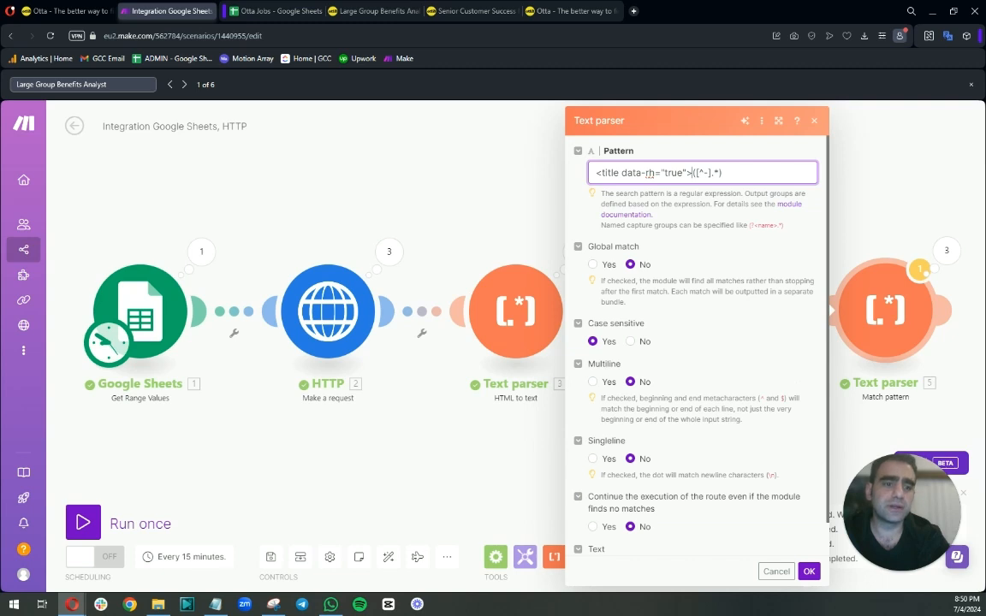
pyautogui.click(715, 173)
pyautogui.press('BackSpace')
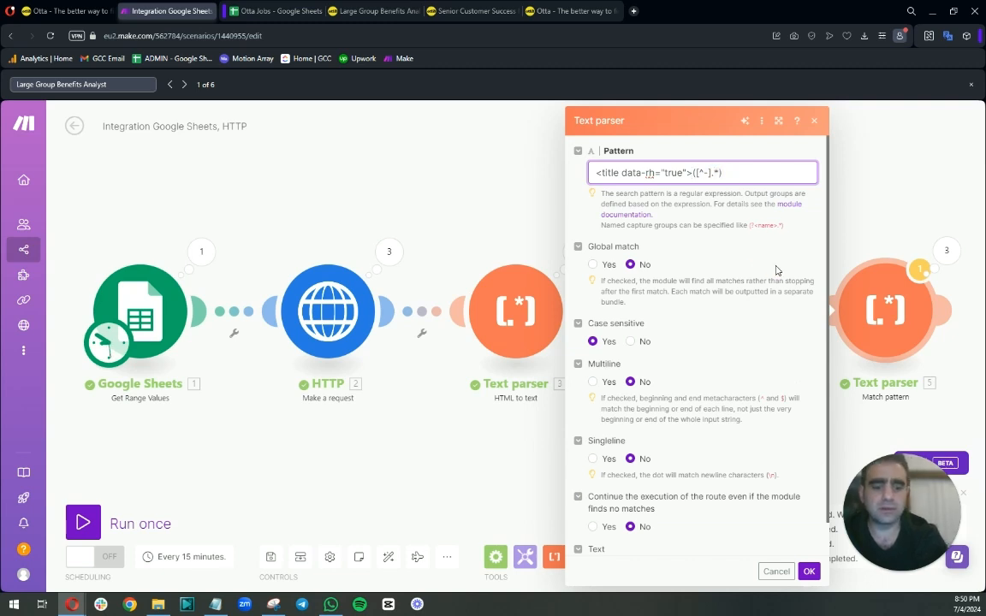
pyautogui.click(688, 195)
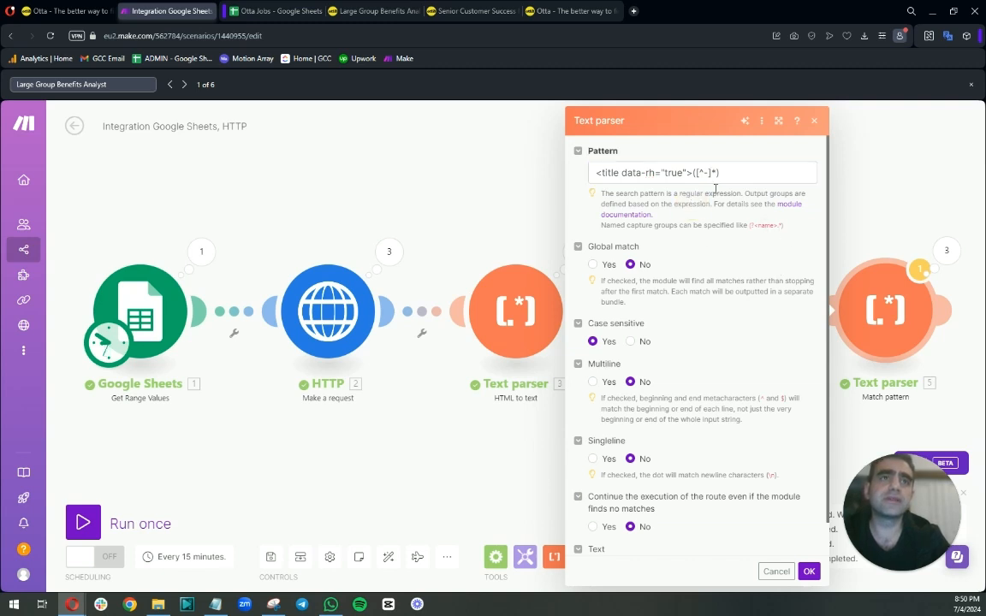
pyautogui.scroll(-1, 705, 430)
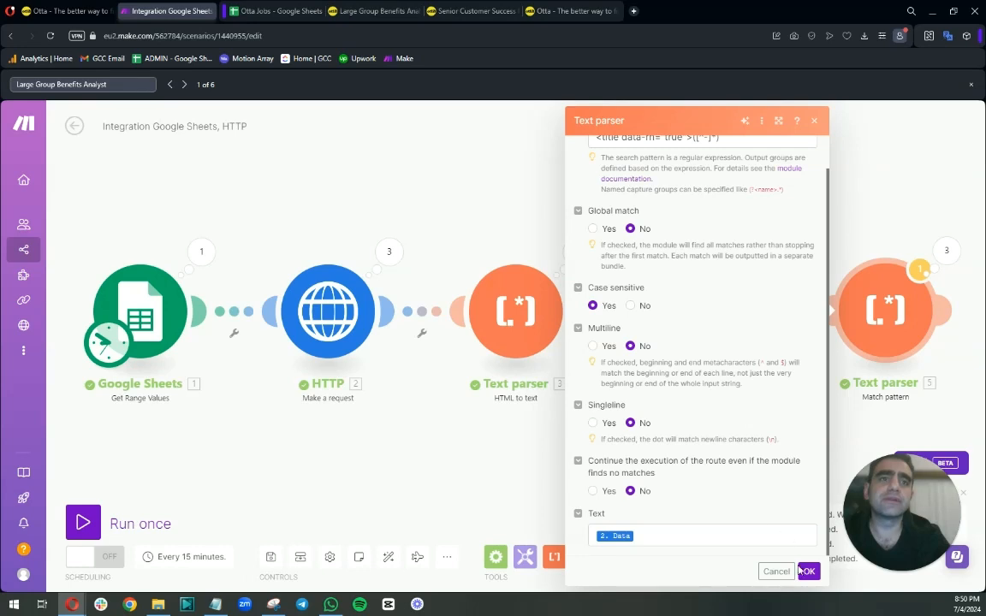
pyautogui.click(806, 570)
# Run the scenario again despite the warning and check the Text parser's $1 output for the first operation.
pyautogui.click(83, 523)
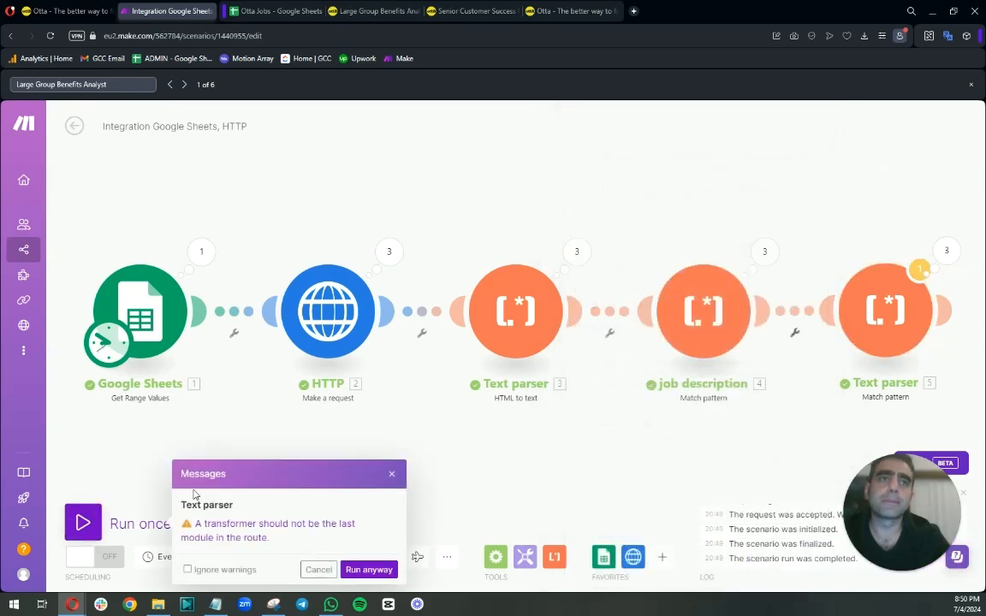
pyautogui.click(369, 568)
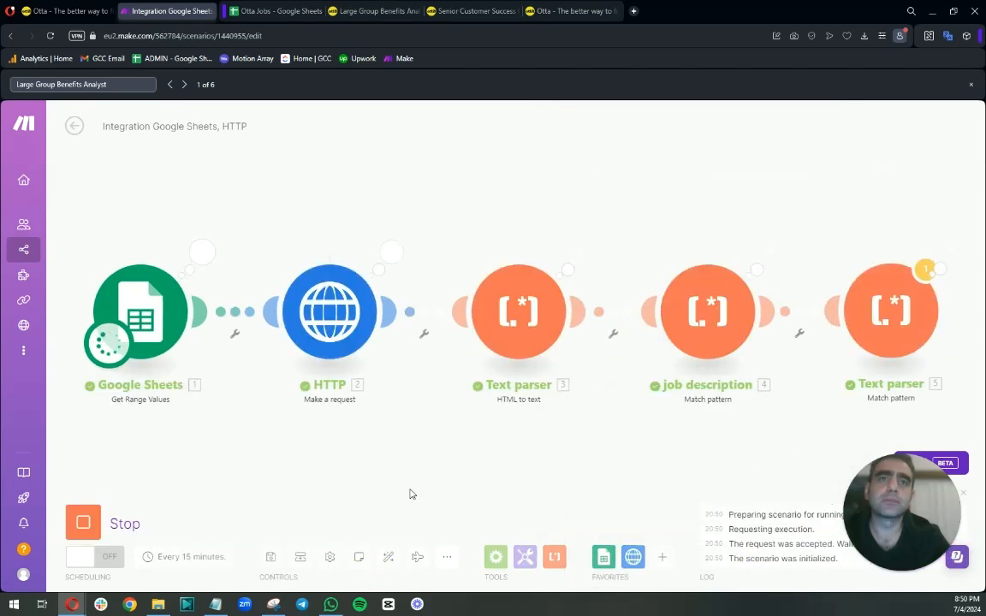
pyautogui.click(951, 253)
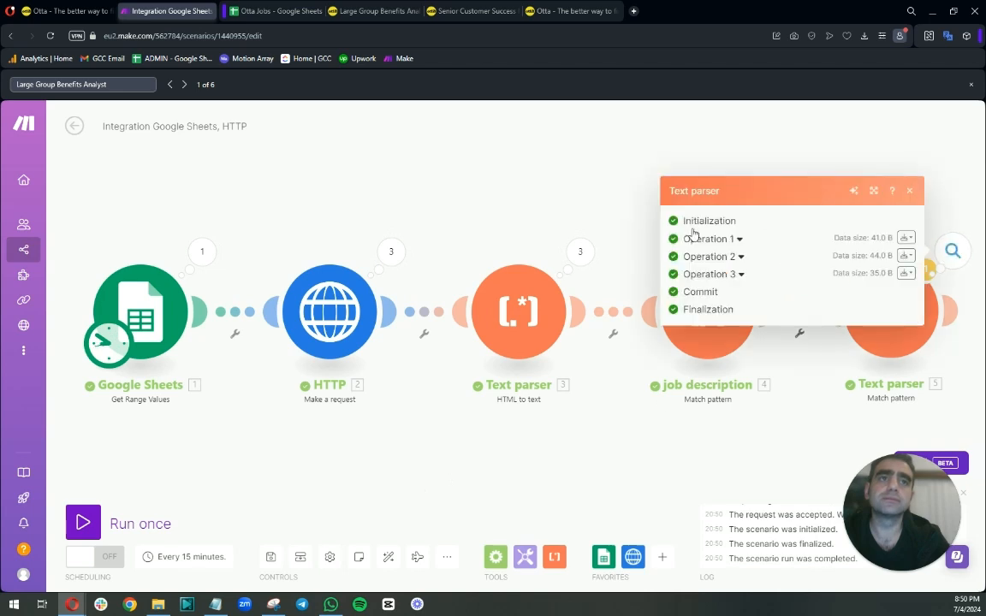
pyautogui.click(739, 240)
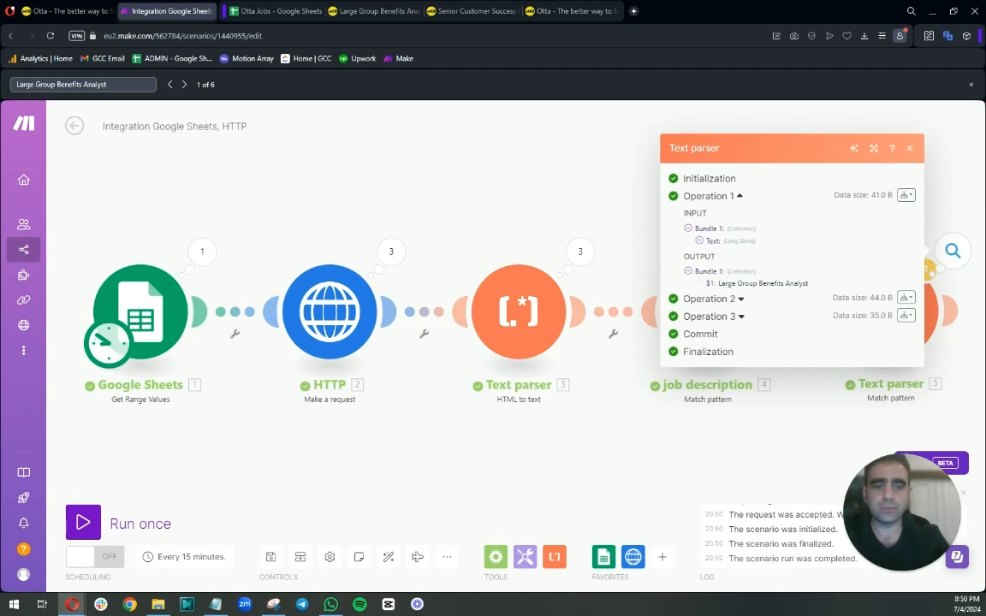
pyautogui.click(560, 169)
# Add a Company header in column D of the Otta Jobs sheet.
pyautogui.click(275, 11)
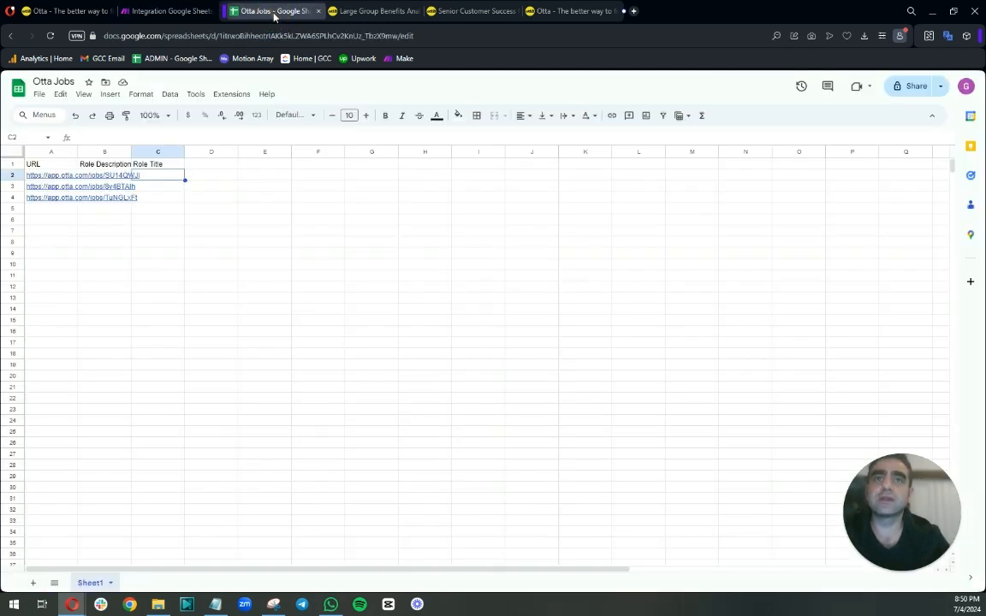
pyautogui.click(201, 163)
pyautogui.write('Company')
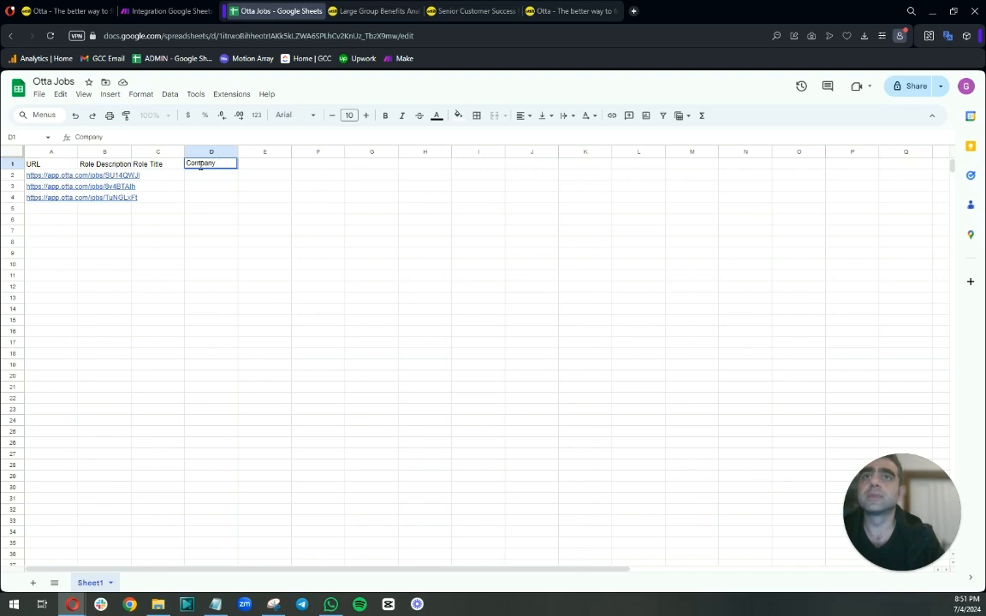
# Rename the last Text parser module to job title.
pyautogui.click(375, 11)
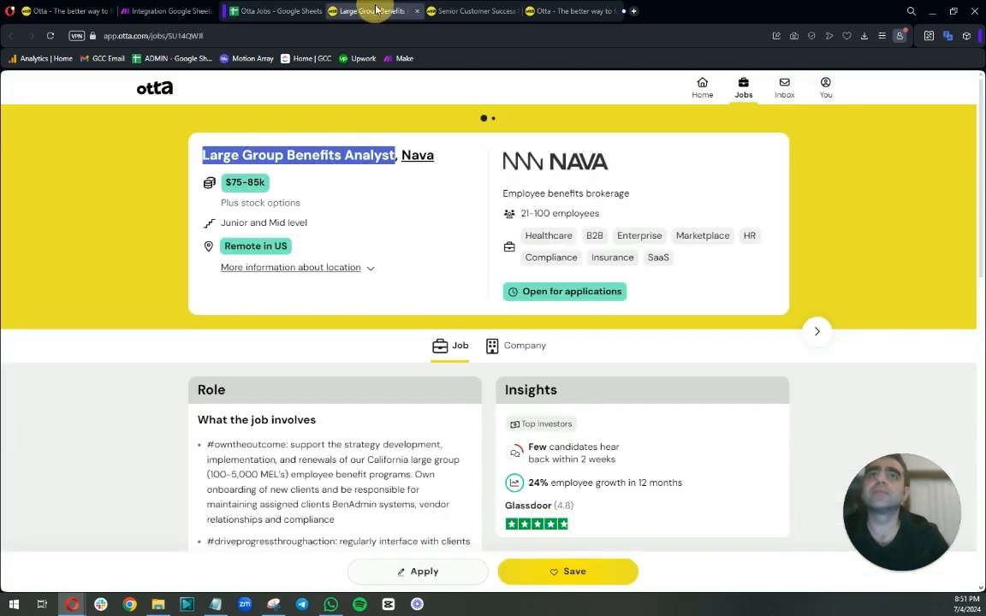
pyautogui.click(162, 10)
pyautogui.moveTo(752, 192); pyautogui.dragTo(371, 184)
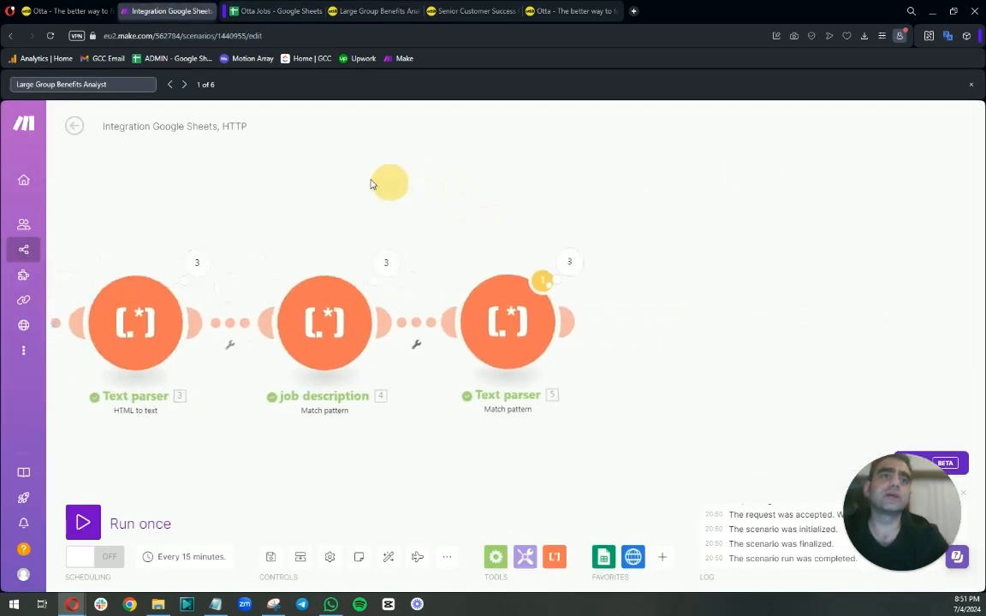
pyautogui.rightClick(488, 329)
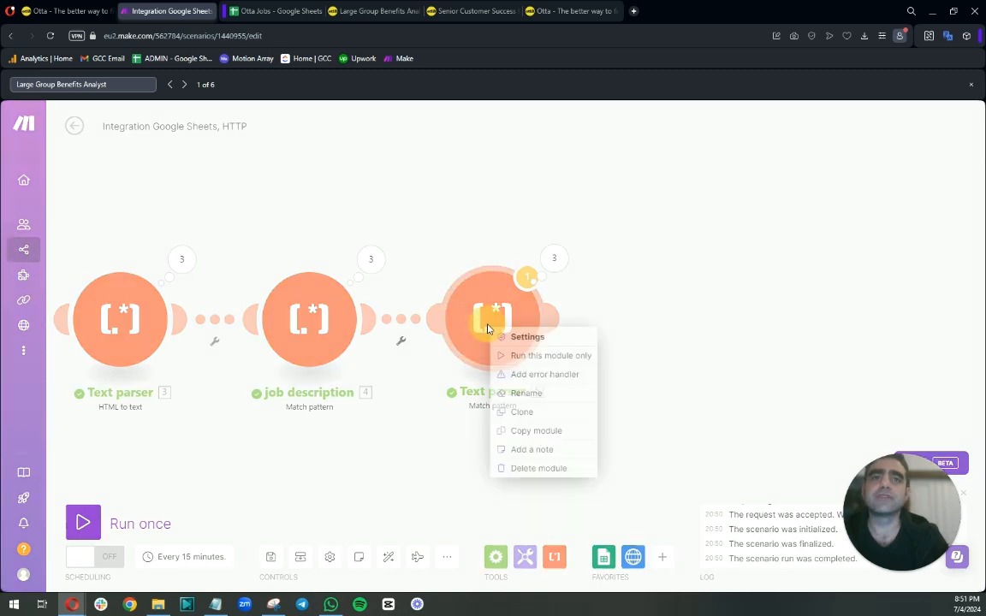
pyautogui.click(521, 394)
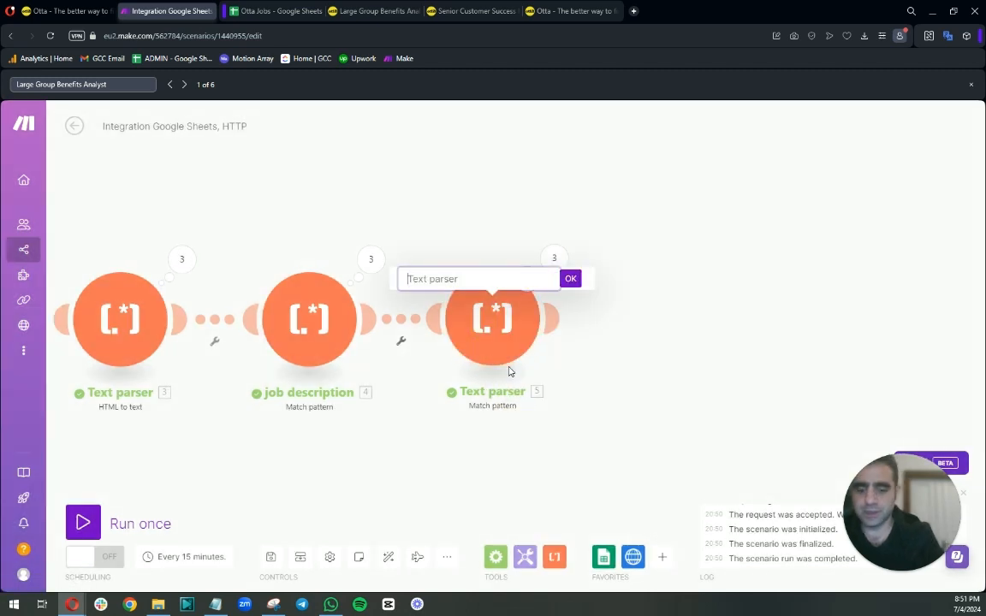
pyautogui.write('job tit')
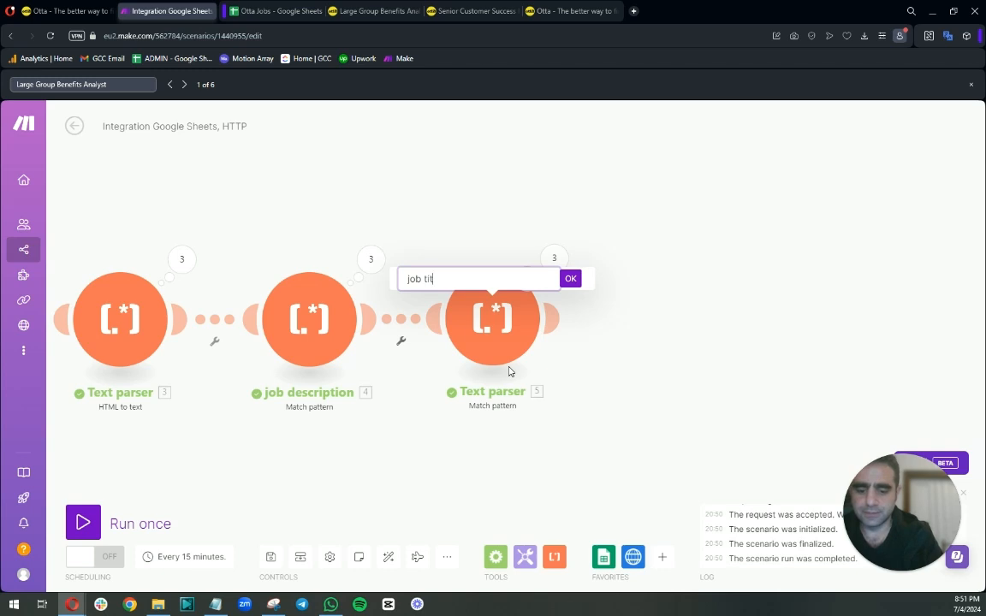
pyautogui.write('le')
pyautogui.press('Return')
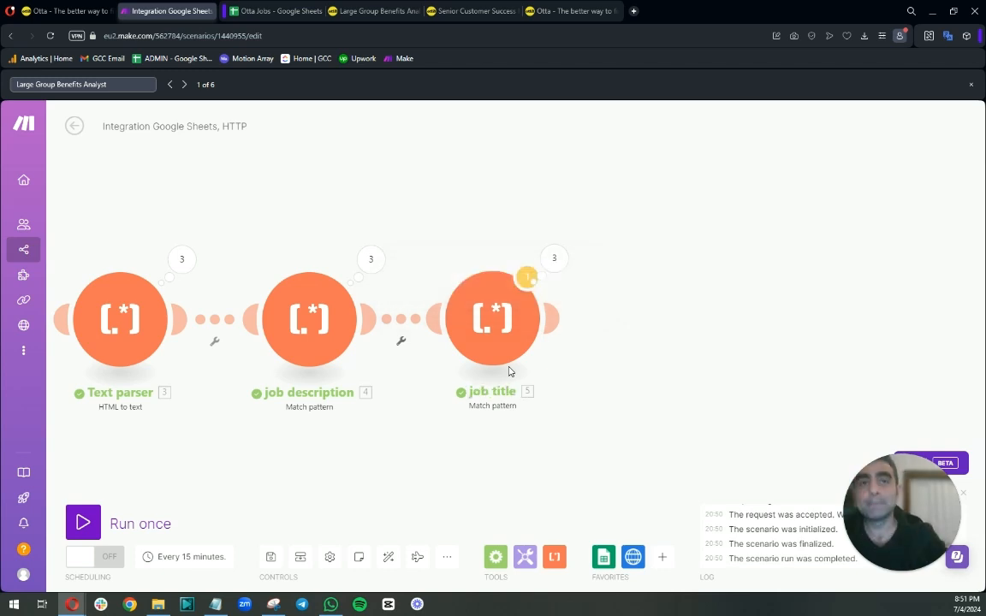
# Clone the job title module and trim the clone's pattern down to -([^-]*).
pyautogui.rightClick(481, 317)
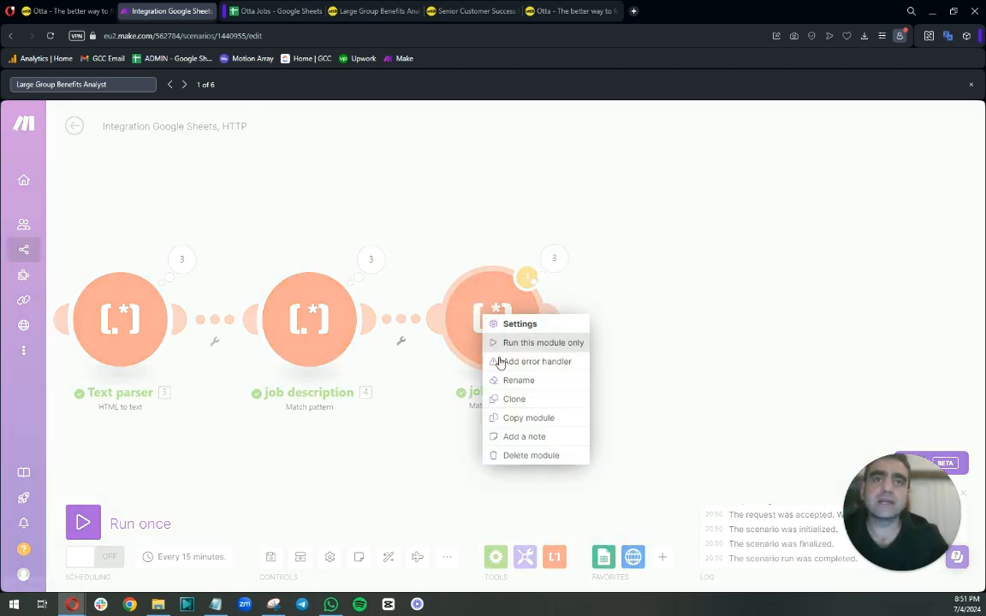
pyautogui.click(511, 399)
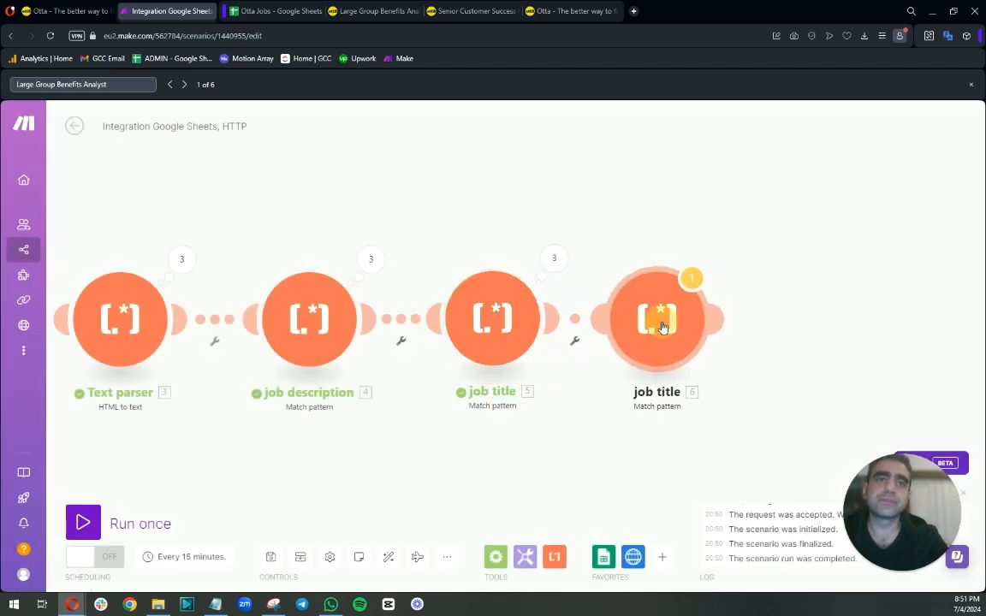
pyautogui.click(655, 325)
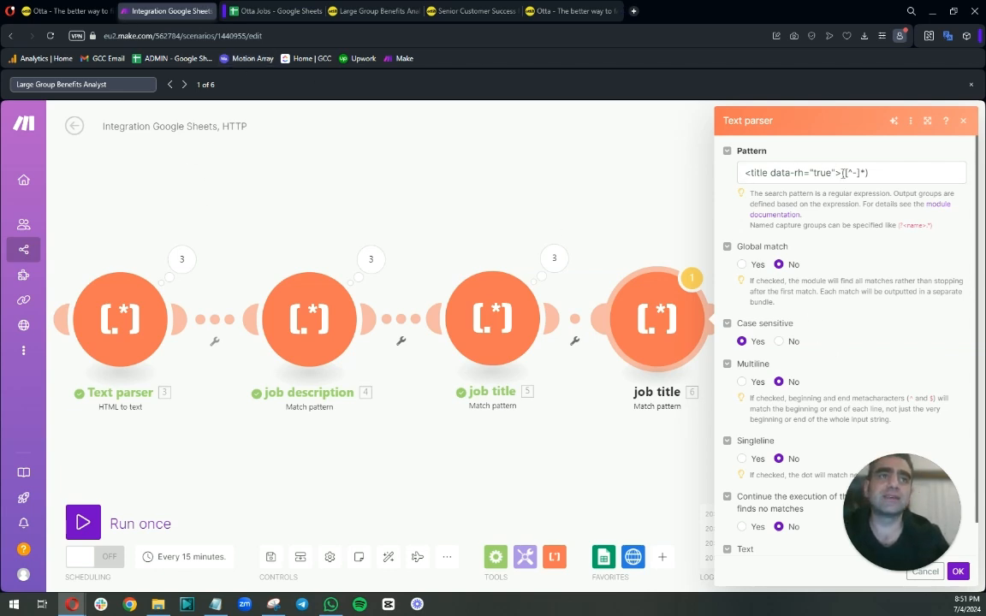
pyautogui.moveTo(843, 173); pyautogui.dragTo(729, 178)
pyautogui.press('BackSpace')
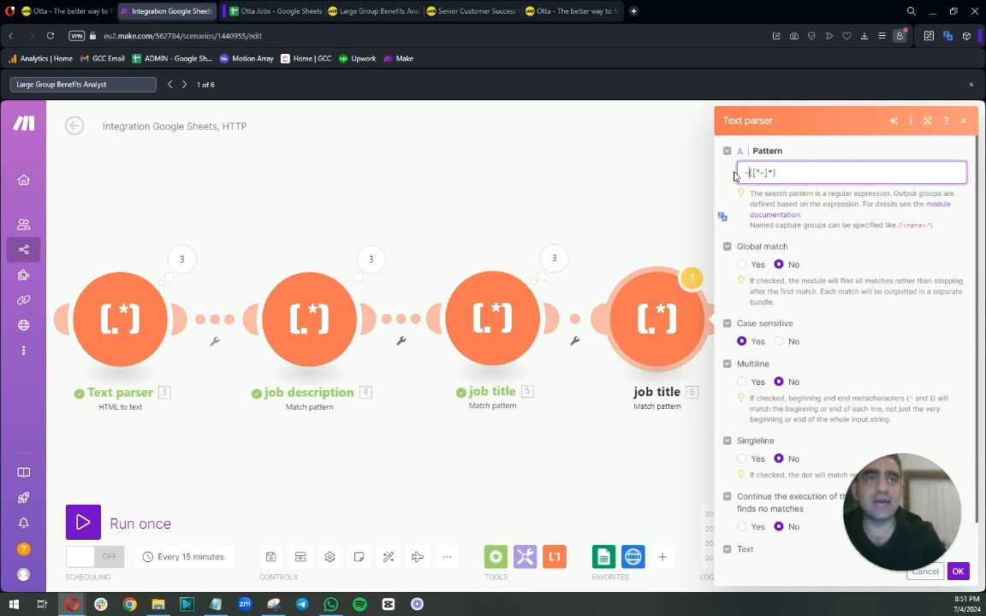
# Inspect the HTTP module's first-operation Data output around the page title.
pyautogui.hscroll(-5, 382, 226)
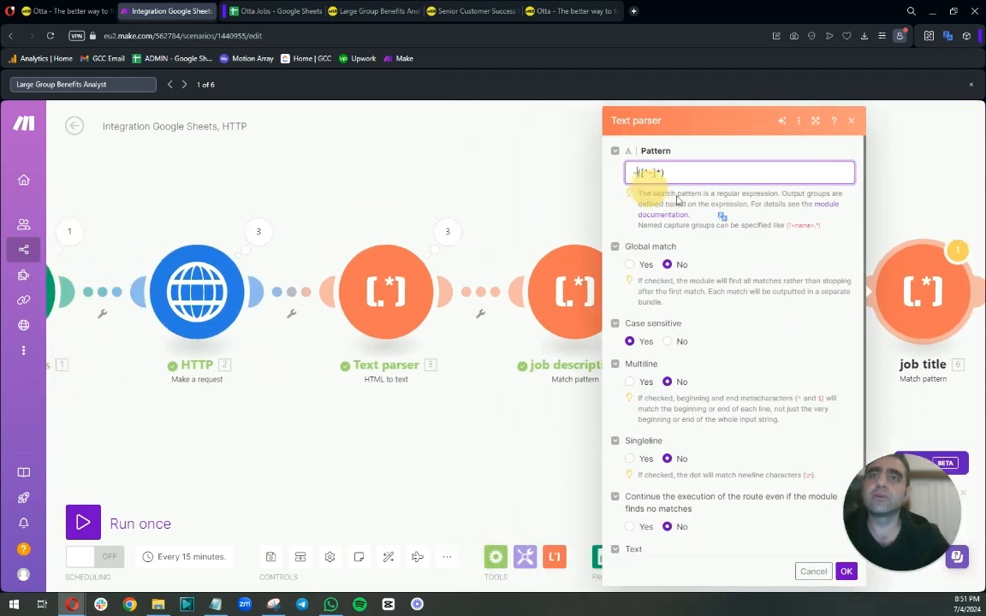
pyautogui.click(370, 248)
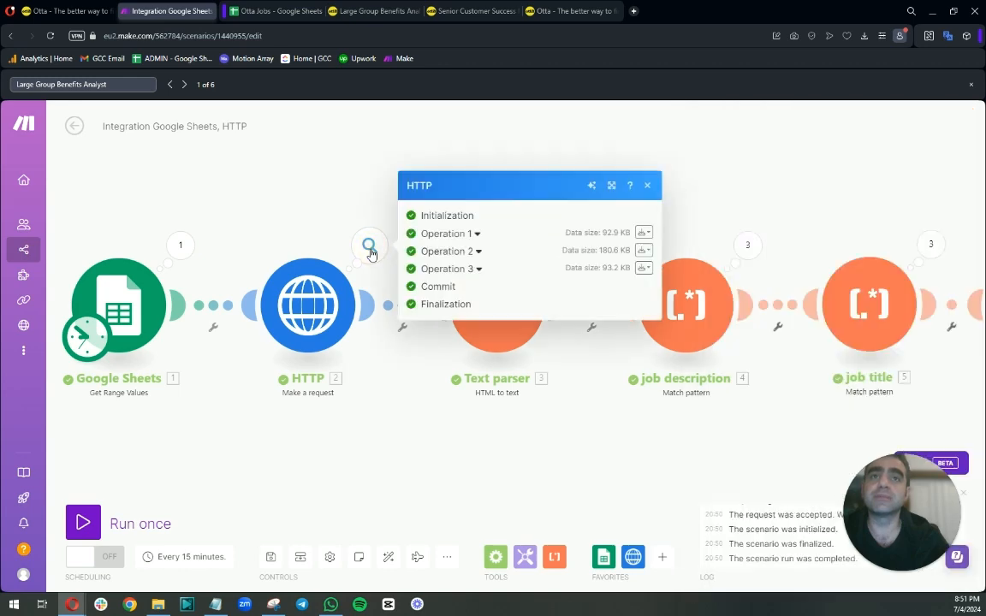
pyautogui.click(475, 234)
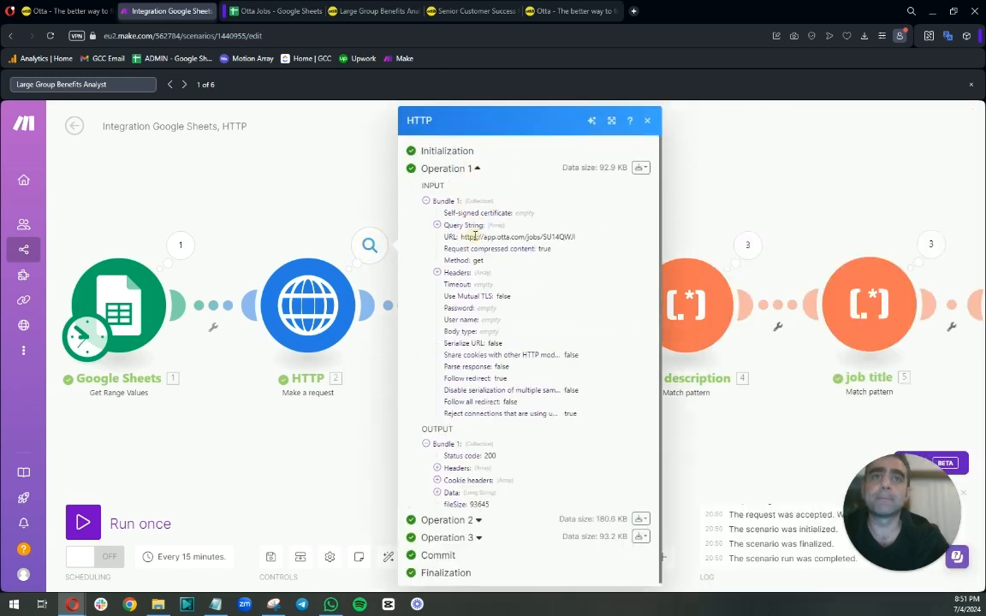
pyautogui.click(435, 492)
pyautogui.scroll(-4, 435, 494)
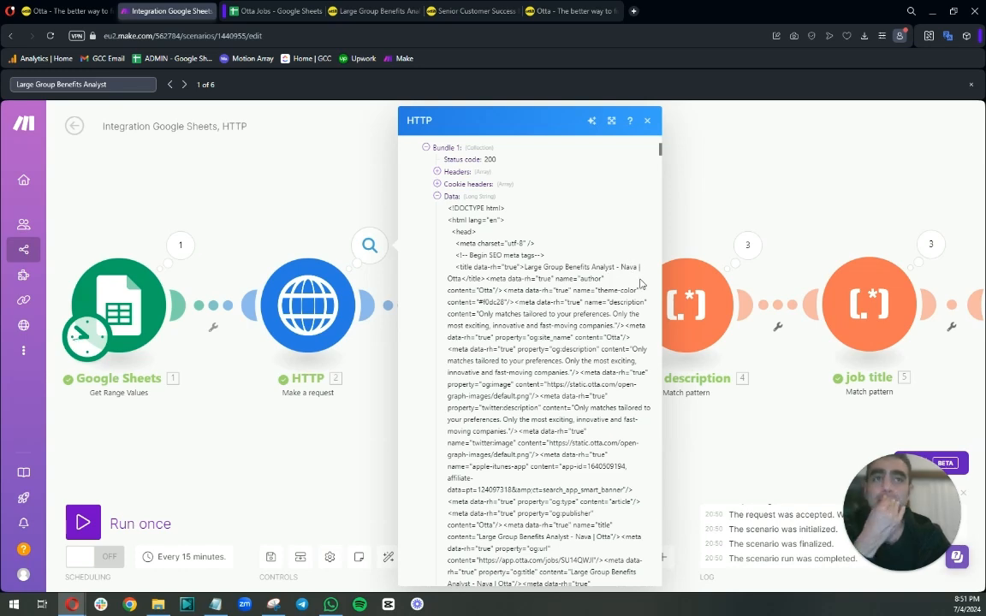
pyautogui.click(731, 182)
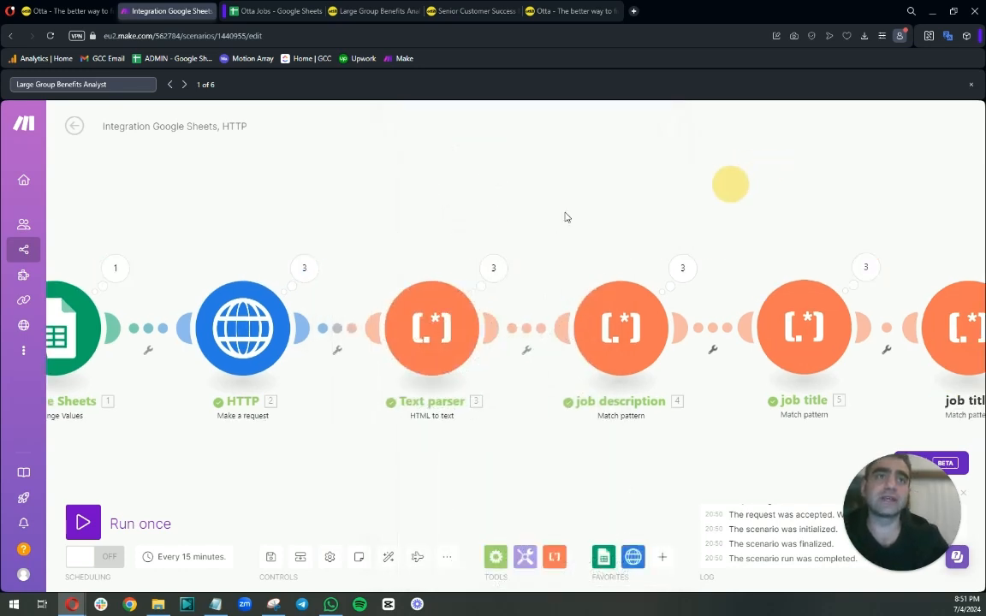
pyautogui.moveTo(731, 183); pyautogui.dragTo(570, 270)
# Change the cloned job title module's pattern to -([^|]*) and save it.
pyautogui.click(672, 303)
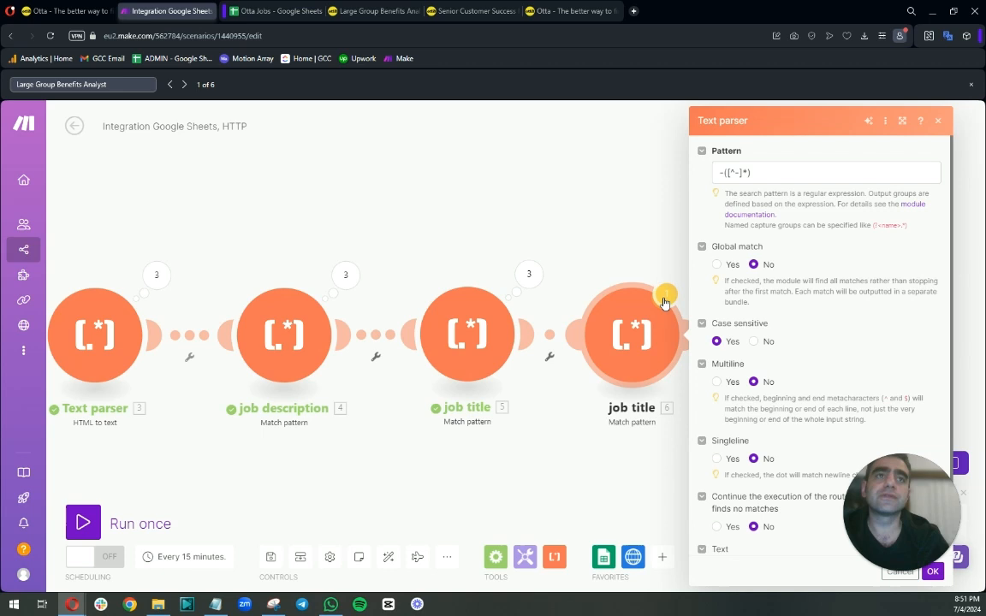
pyautogui.click(736, 172)
pyautogui.doubleClick(735, 172)
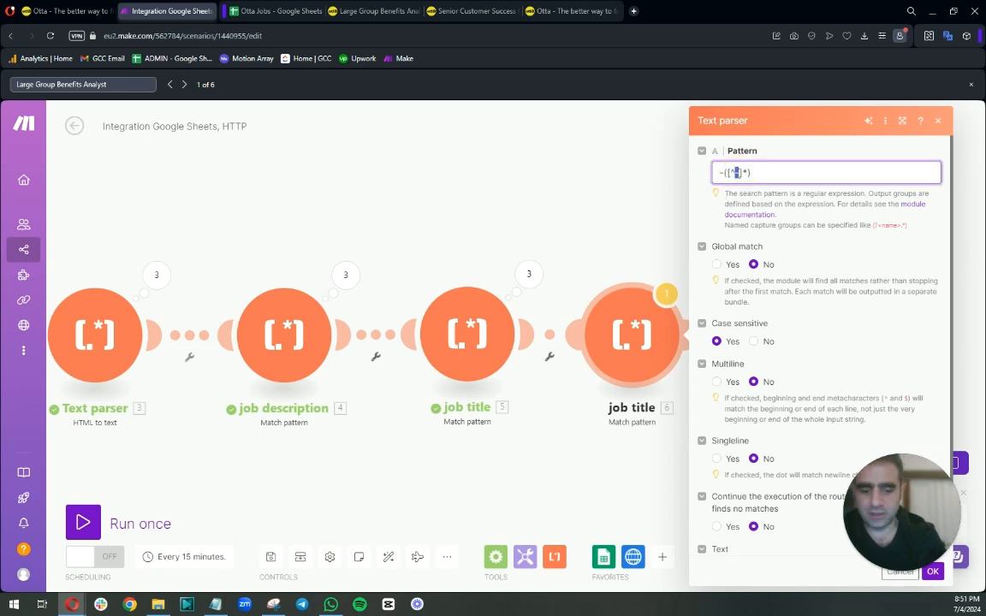
pyautogui.write('|')
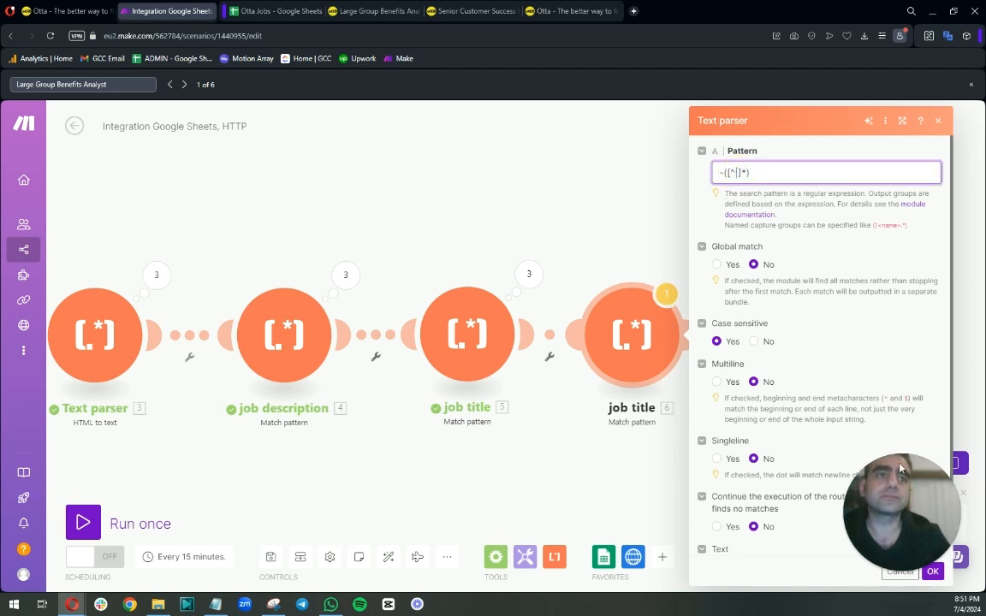
pyautogui.click(932, 572)
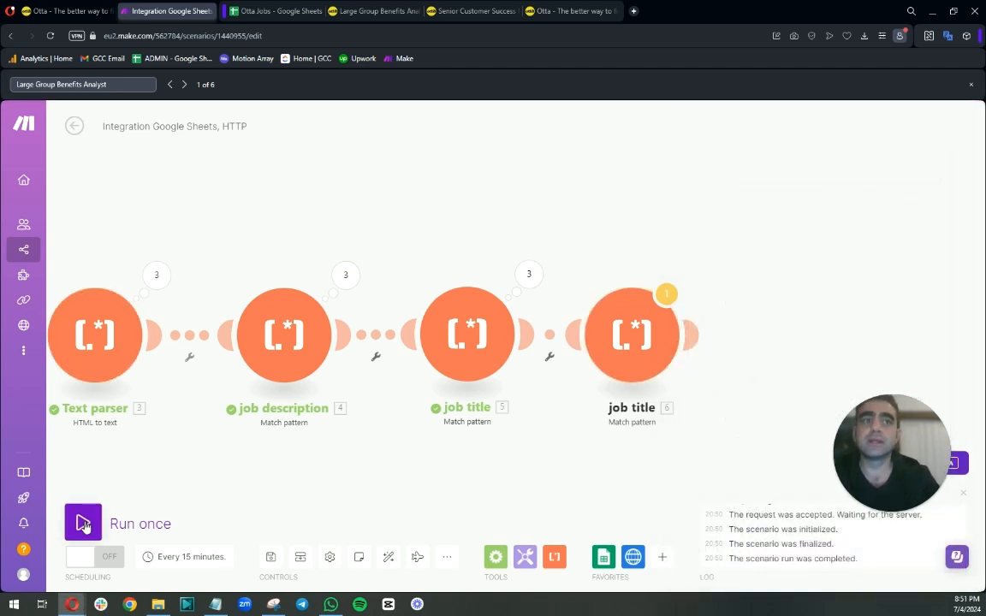
# Run the scenario once.
pyautogui.click(599, 317)
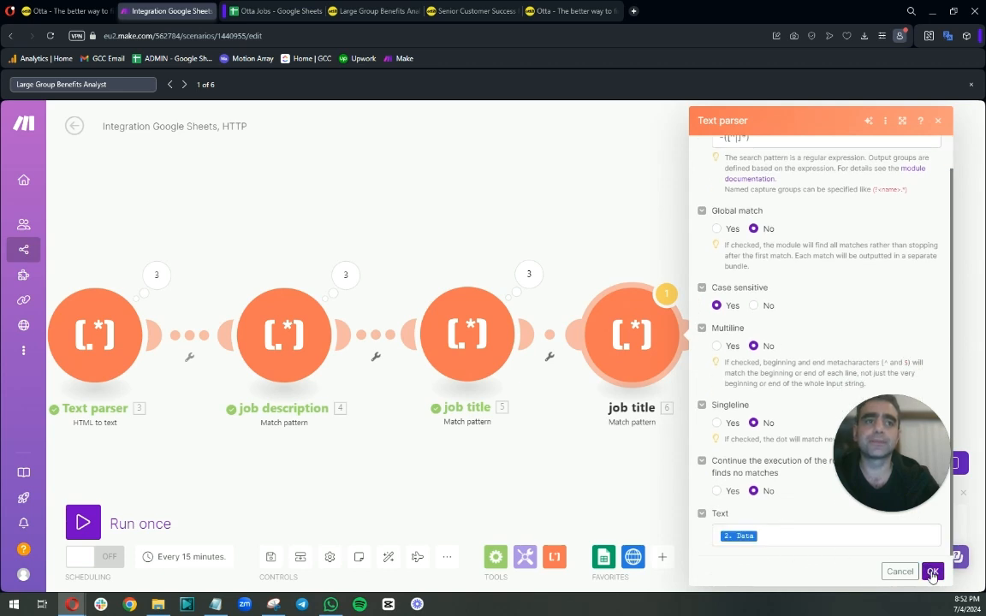
pyautogui.click(932, 572)
pyautogui.click(83, 523)
pyautogui.click(368, 567)
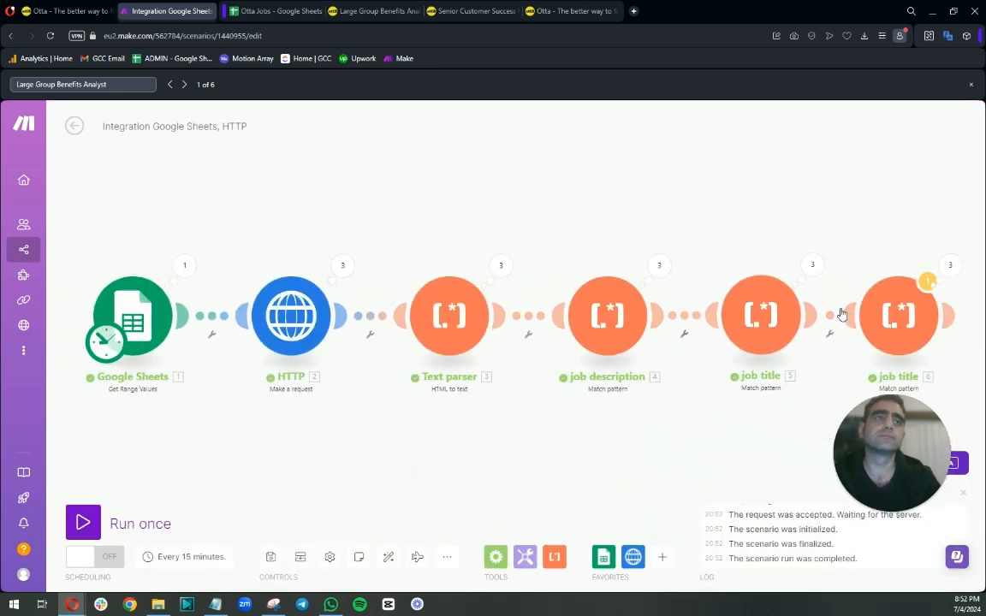
# Check the new module's output and search the HTTP module's first-operation Data output for nava.
pyautogui.click(950, 265)
pyautogui.click(742, 254)
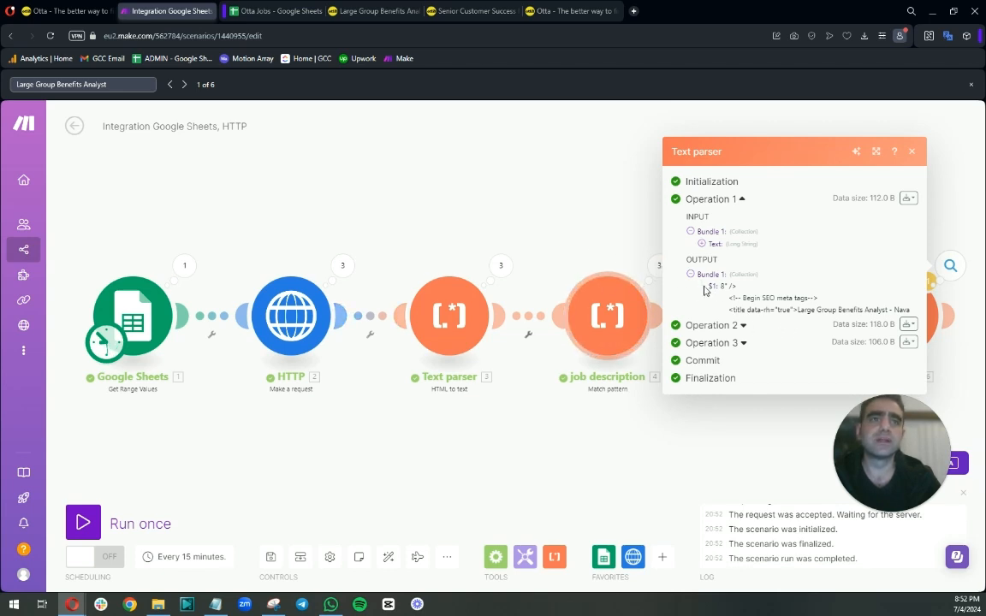
pyautogui.click(342, 267)
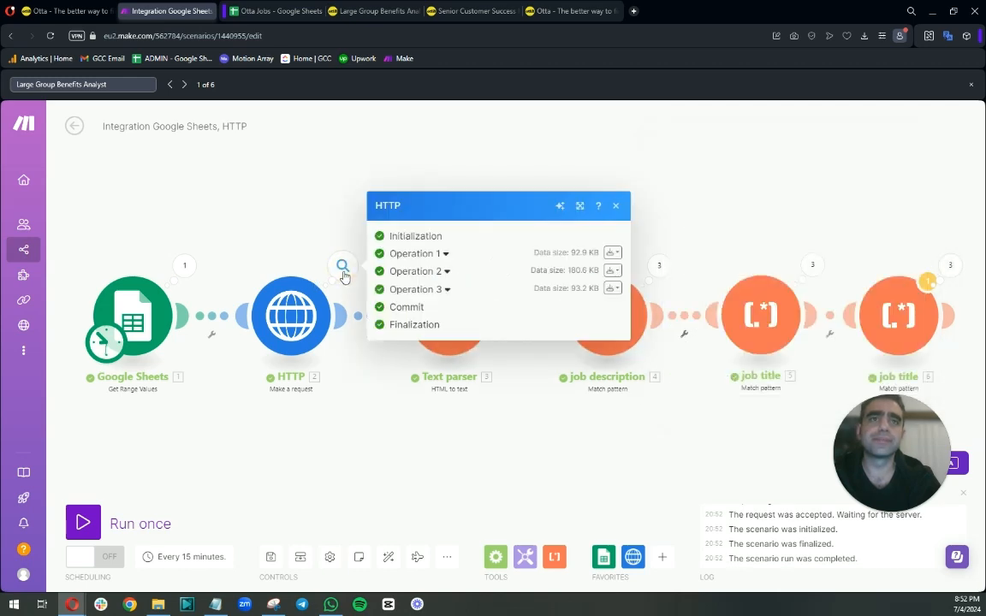
pyautogui.click(444, 255)
pyautogui.click(406, 494)
pyautogui.scroll(-4, 455, 447)
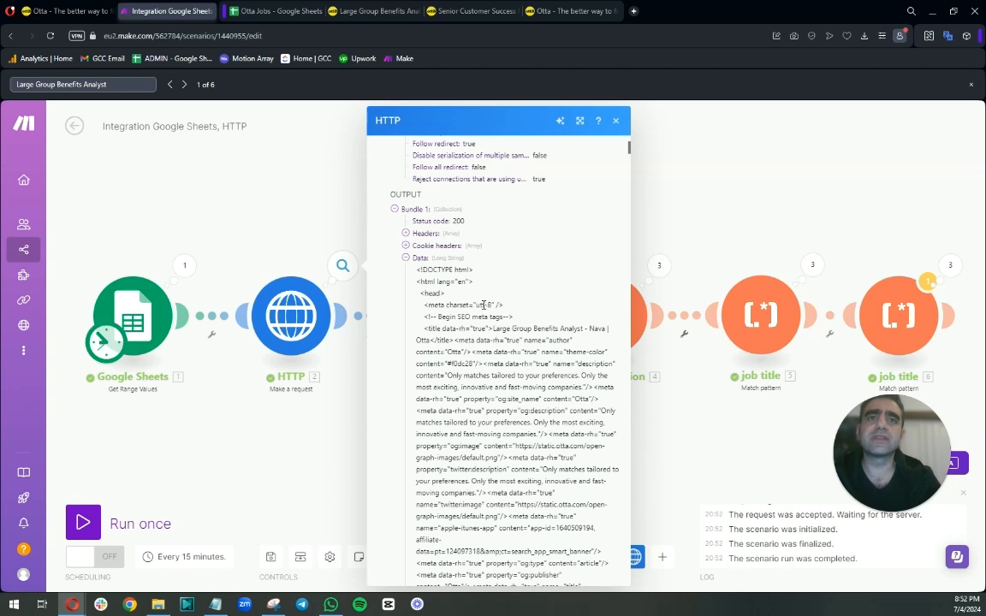
pyautogui.doubleClick(486, 305)
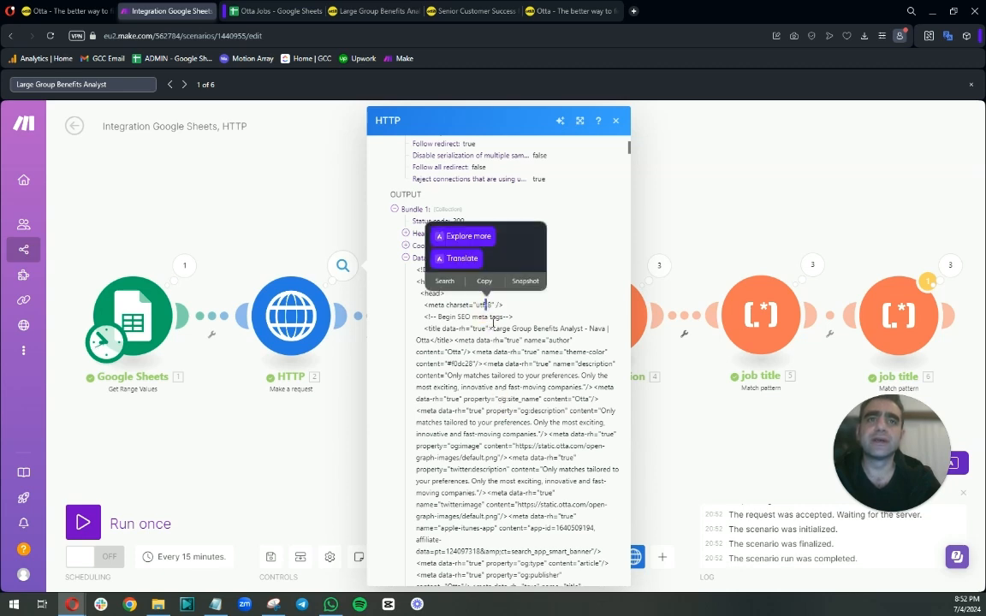
pyautogui.click(578, 328)
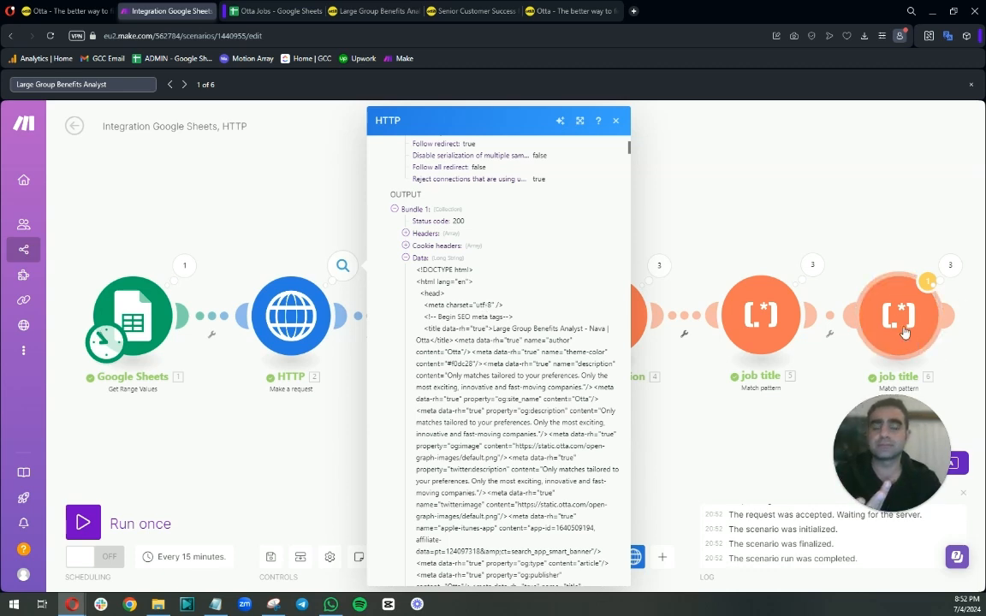
pyautogui.moveTo(481, 305); pyautogui.dragTo(488, 305)
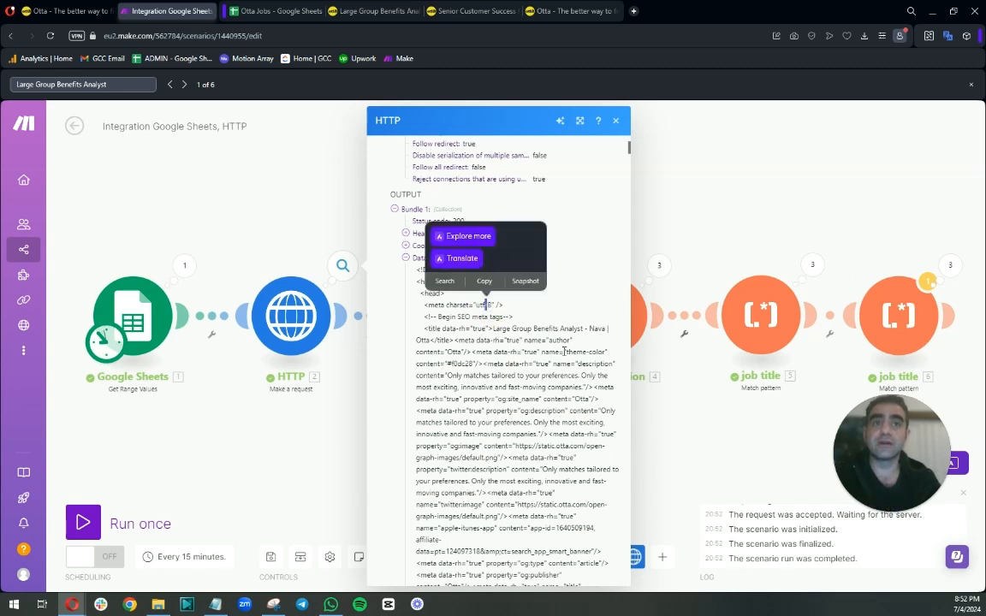
pyautogui.click(495, 308)
pyautogui.moveTo(128, 84); pyautogui.dragTo(17, 84)
pyautogui.write('nava')
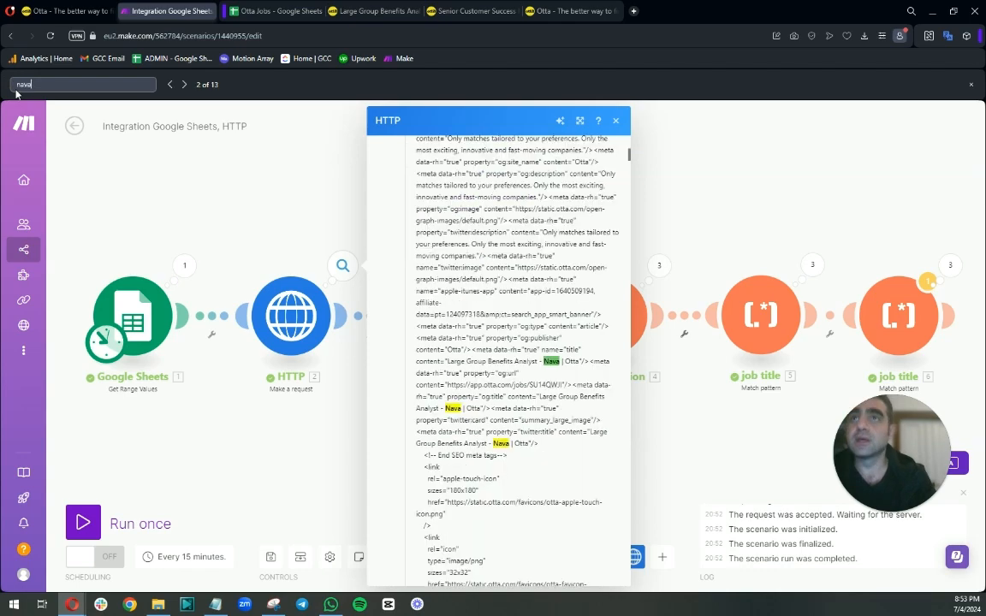
pyautogui.scroll(5, 508, 301)
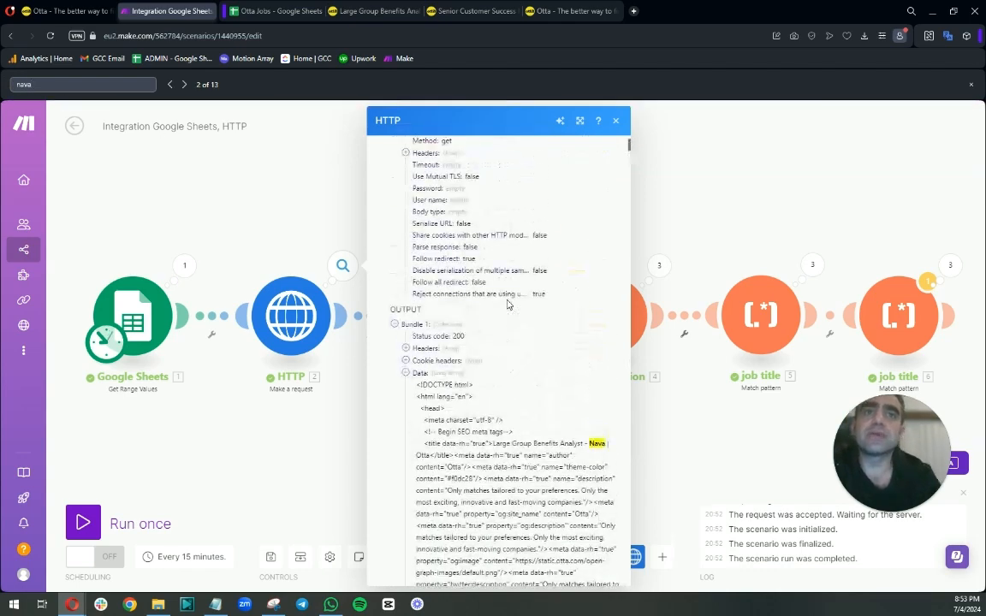
pyautogui.scroll(-4, 508, 301)
pyautogui.scroll(-2, 508, 304)
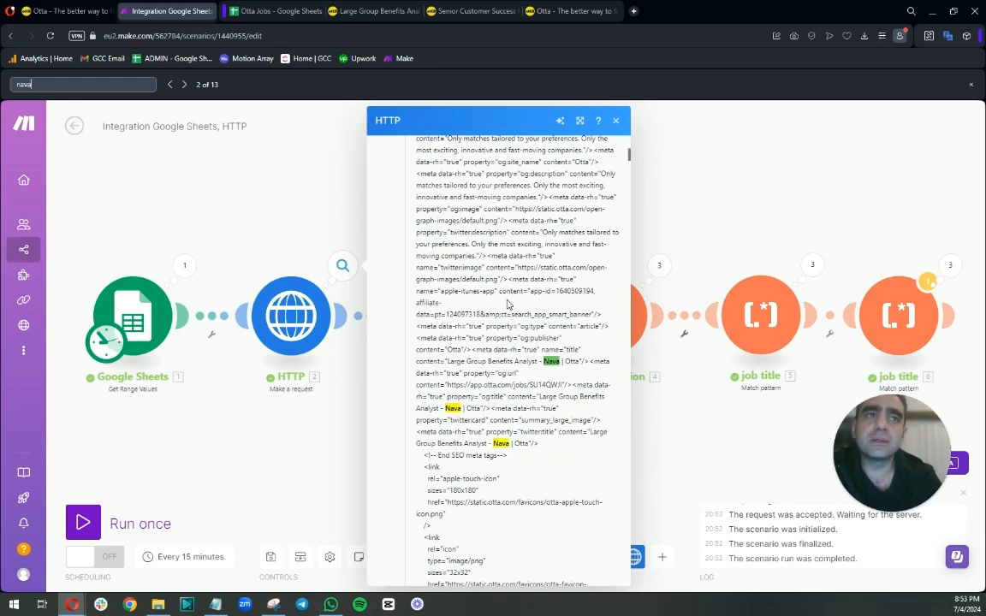
# Step through the nava matches in the HTTP module's first-operation Data output to find the company name.
pyautogui.click(900, 314)
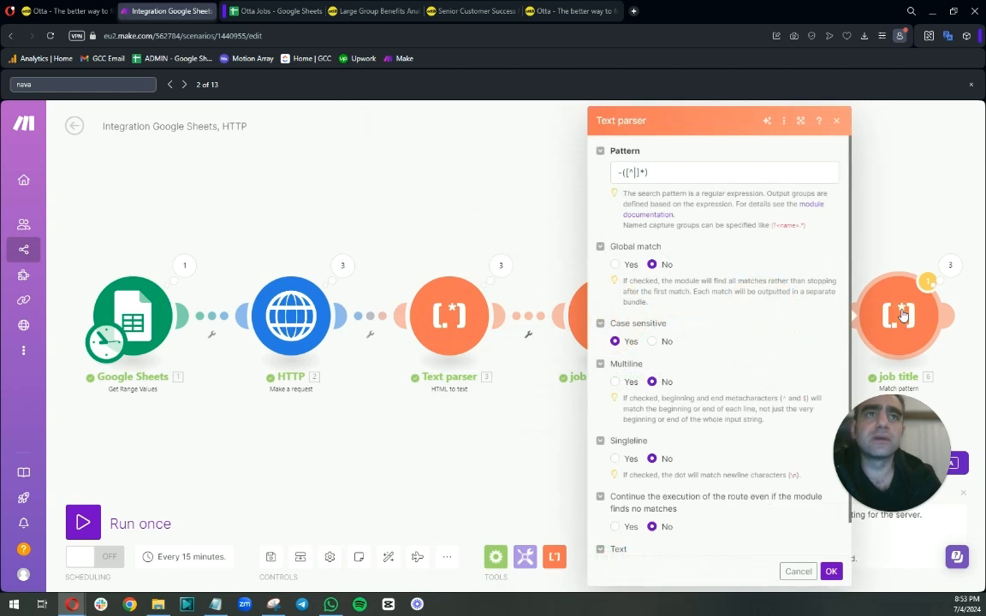
pyautogui.click(616, 175)
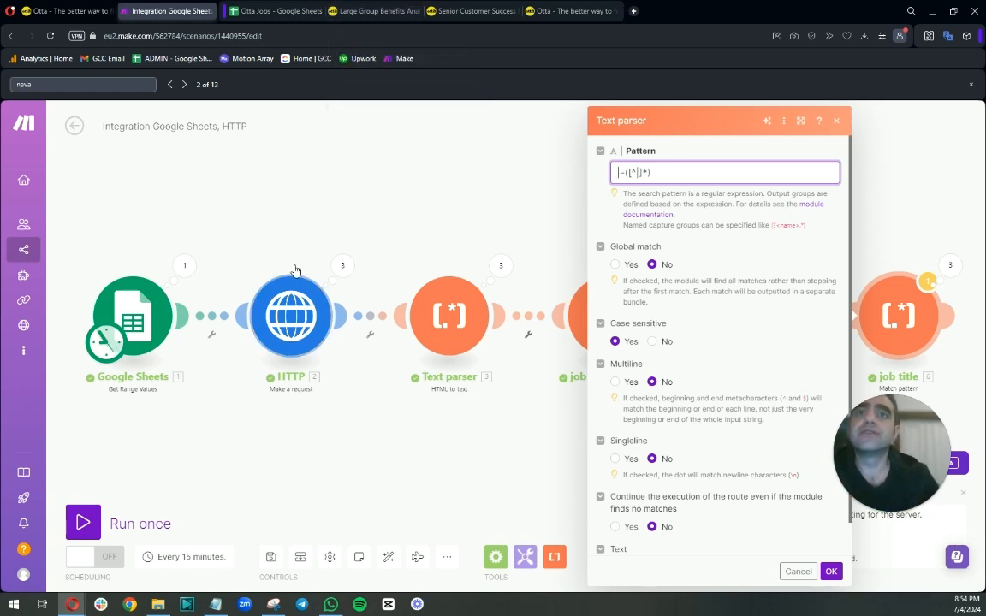
pyautogui.click(342, 269)
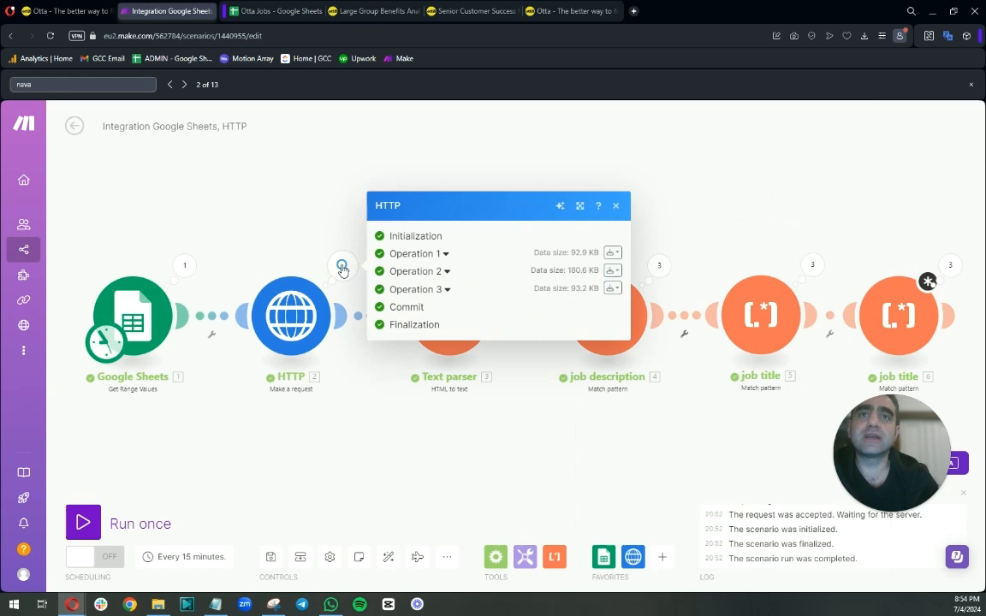
pyautogui.click(442, 255)
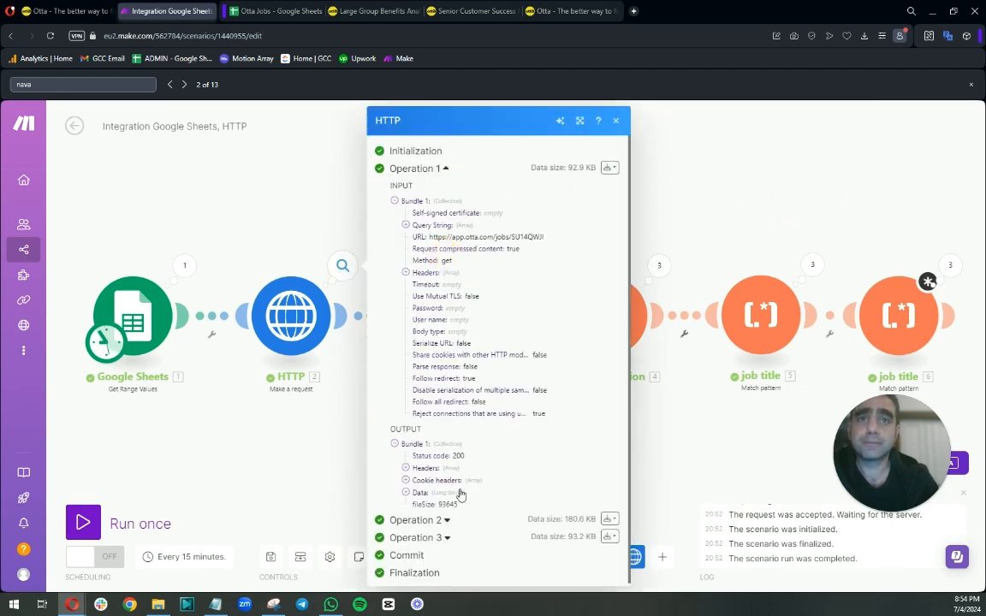
pyautogui.click(406, 494)
pyautogui.scroll(-2, 497, 385)
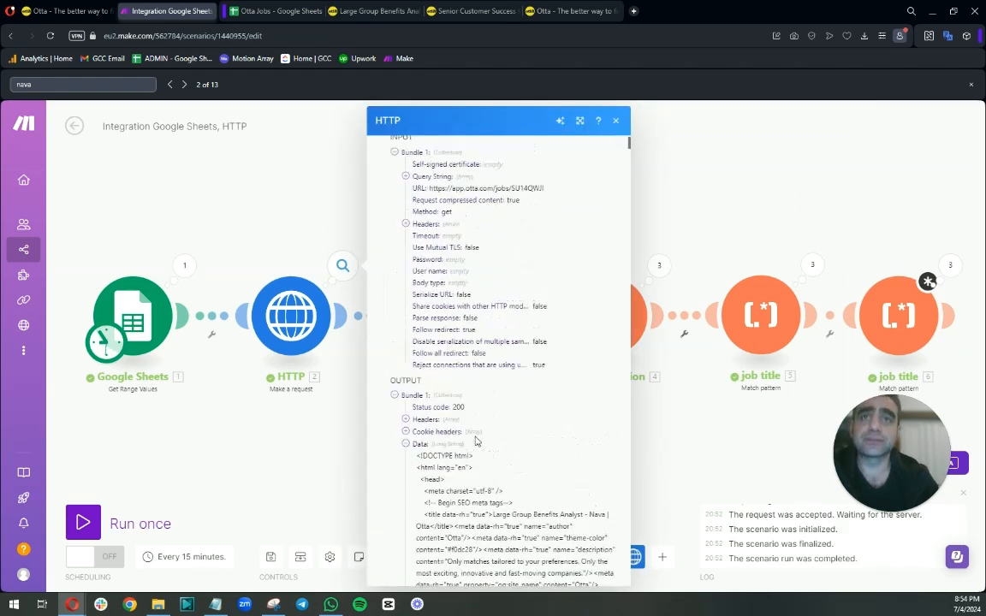
pyautogui.scroll(2, 496, 385)
pyautogui.click(109, 82)
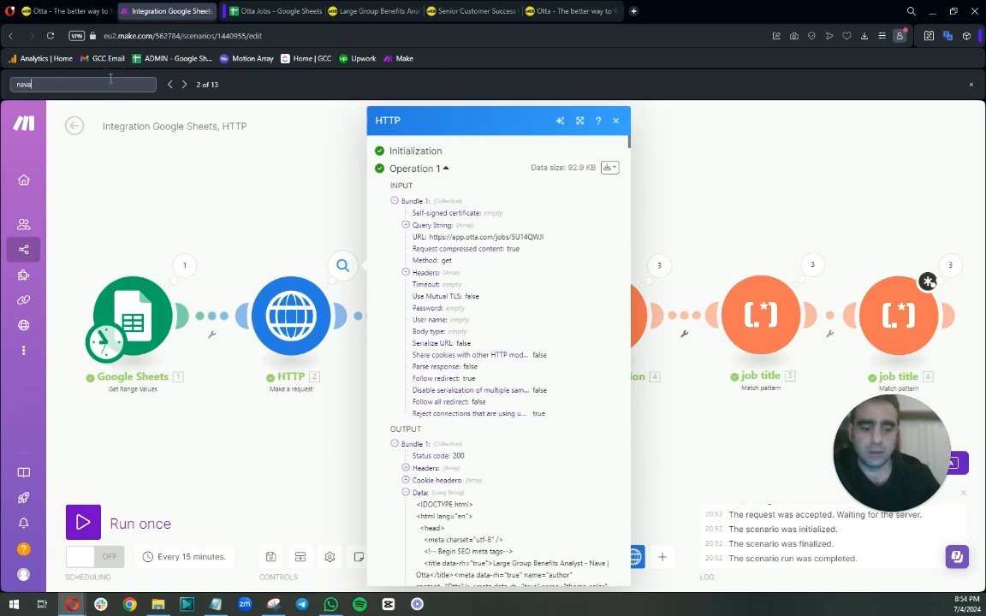
pyautogui.click(170, 84)
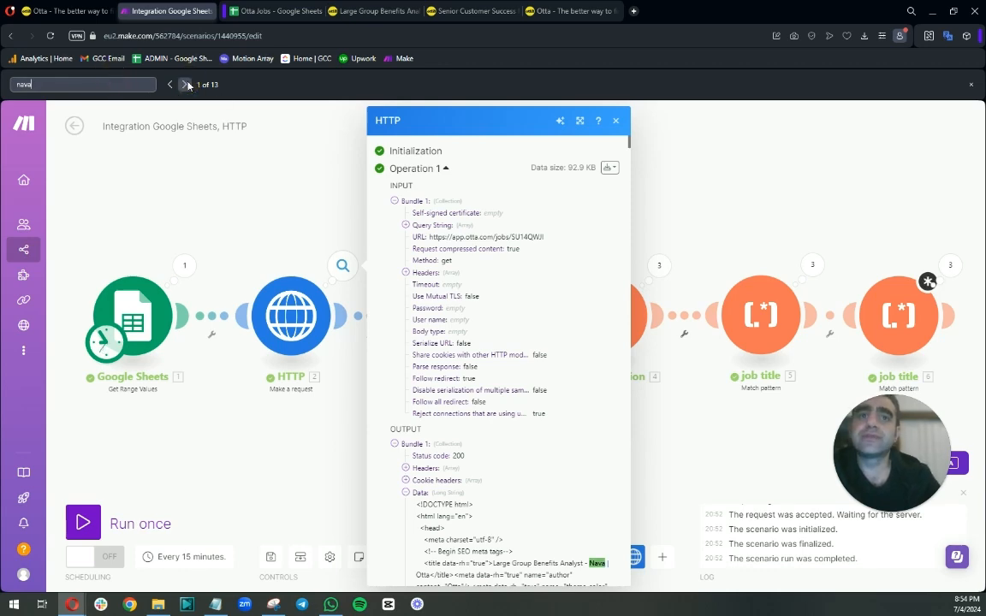
pyautogui.scroll(-3, 514, 374)
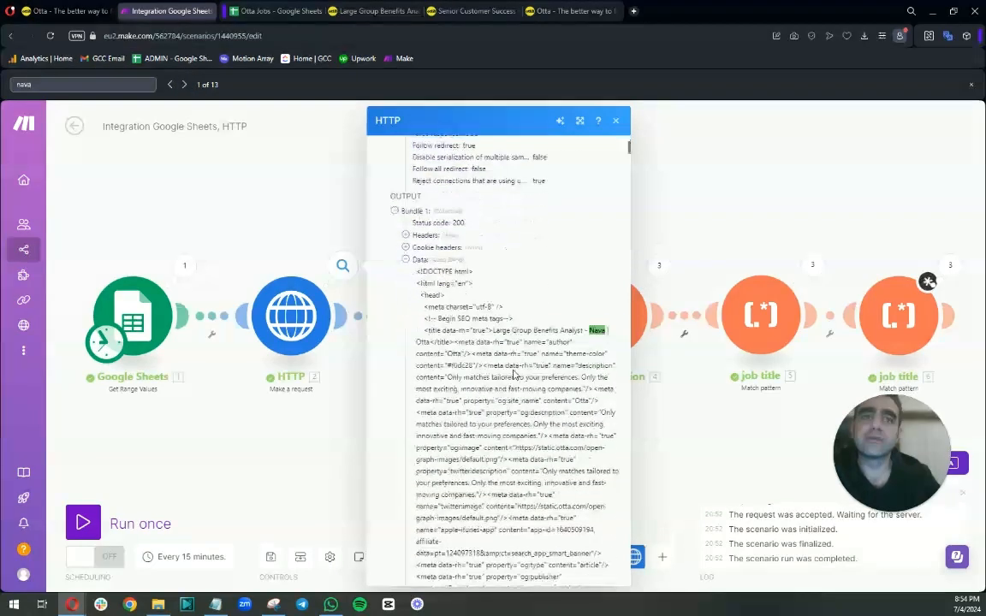
pyautogui.click(185, 85)
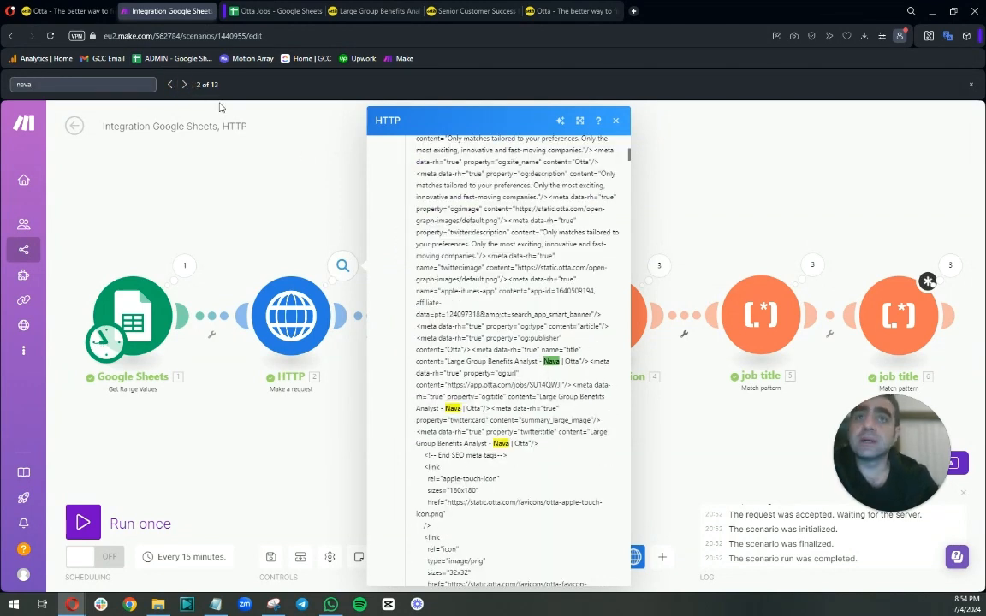
pyautogui.click(184, 84)
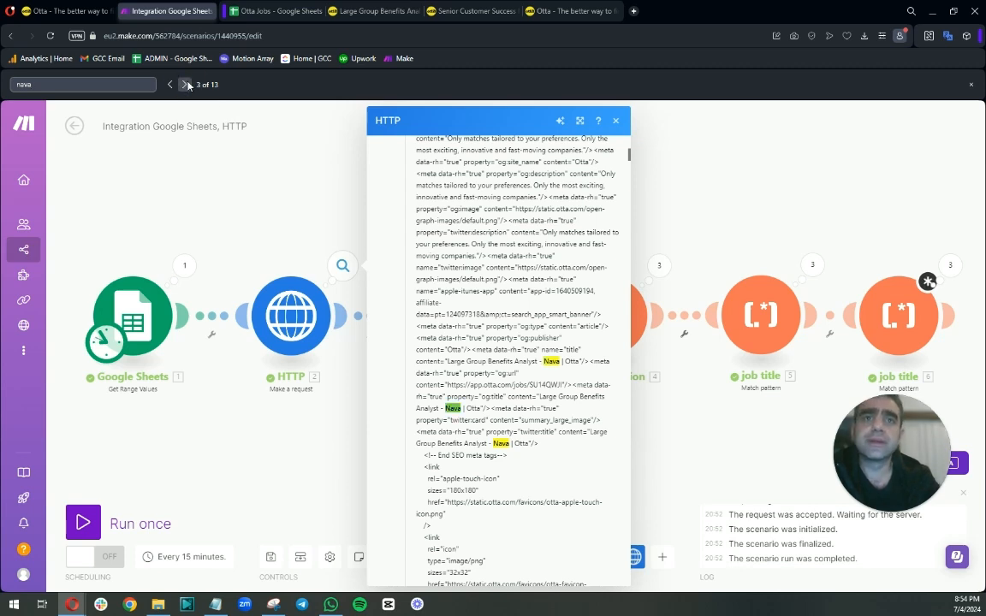
pyautogui.click(185, 84)
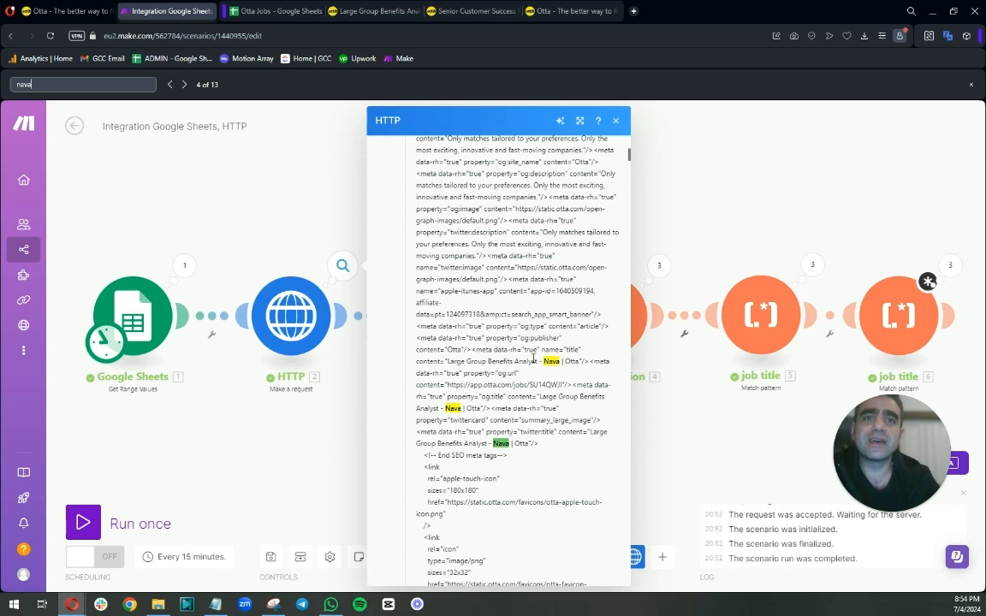
pyautogui.click(184, 85)
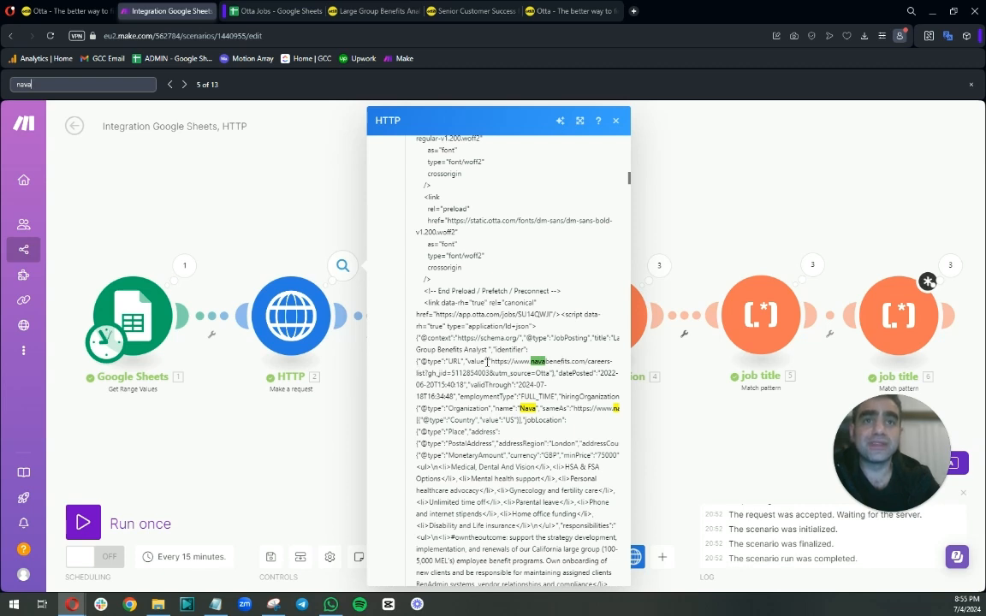
pyautogui.click(184, 85)
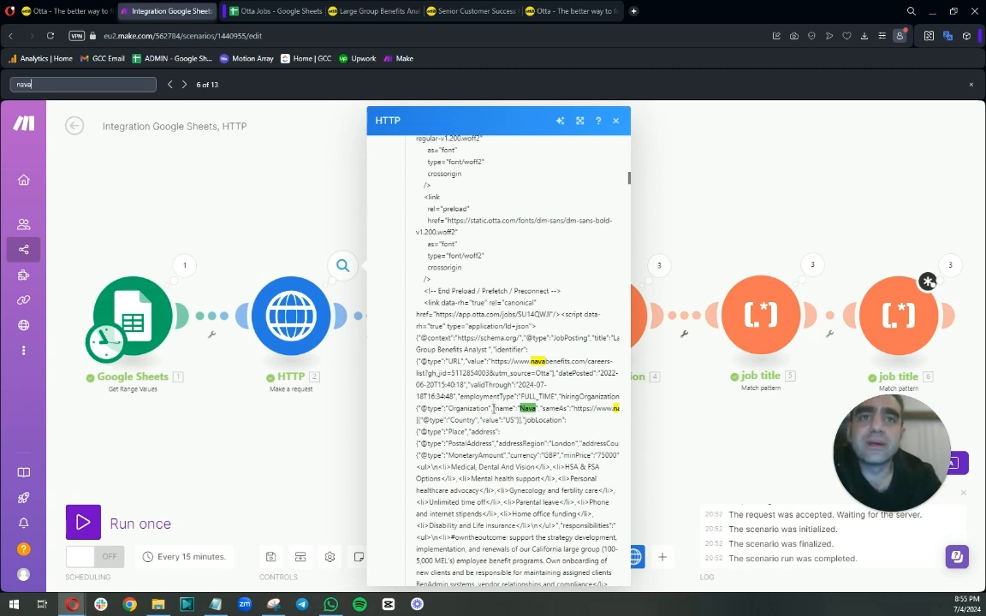
# Copy the "name":" text preceding the company name and search the HTTP output for it.
pyautogui.moveTo(493, 409); pyautogui.dragTo(515, 411)
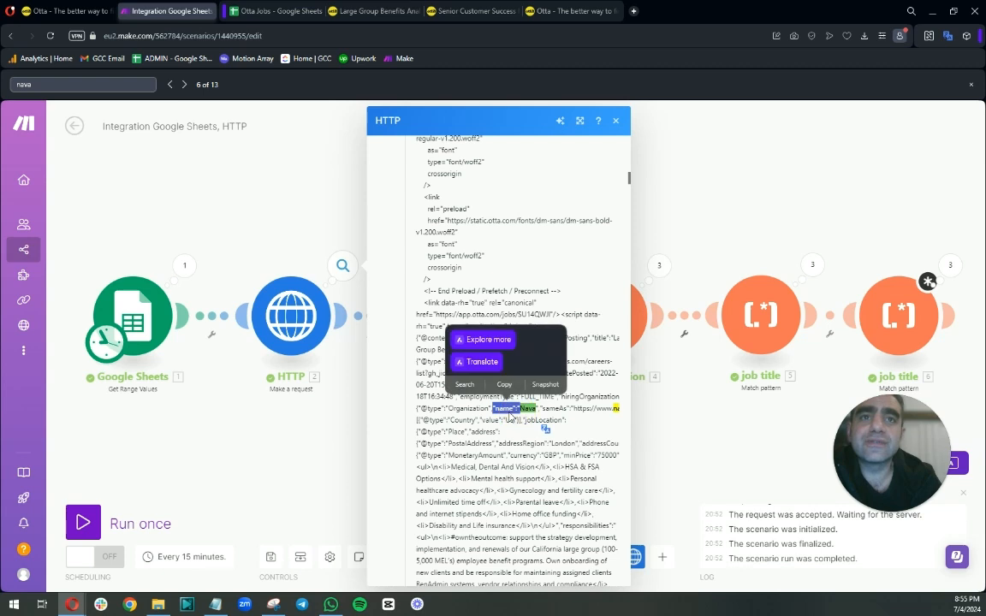
pyautogui.rightClick(507, 409)
pyautogui.click(519, 446)
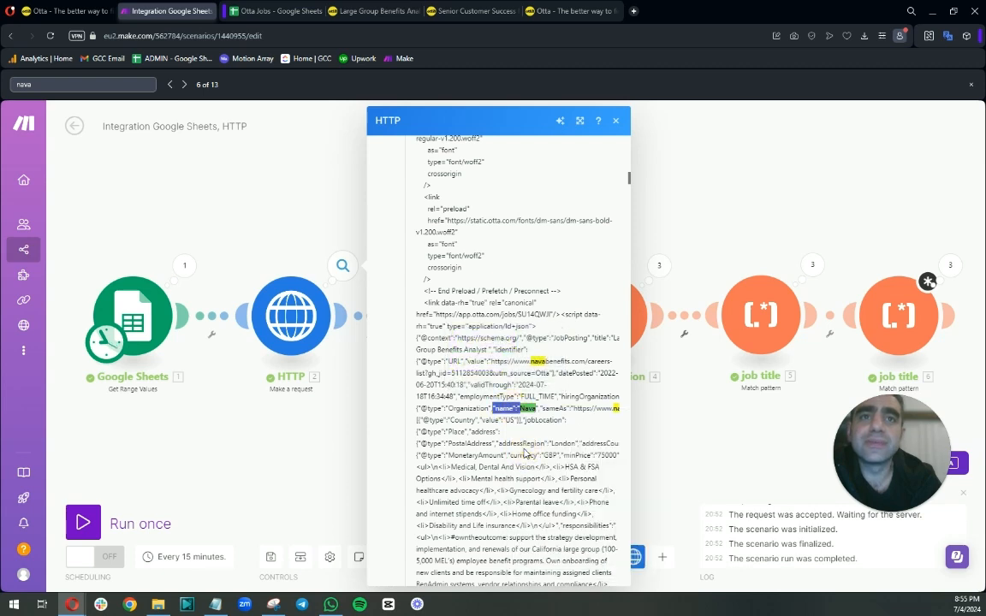
pyautogui.doubleClick(21, 86)
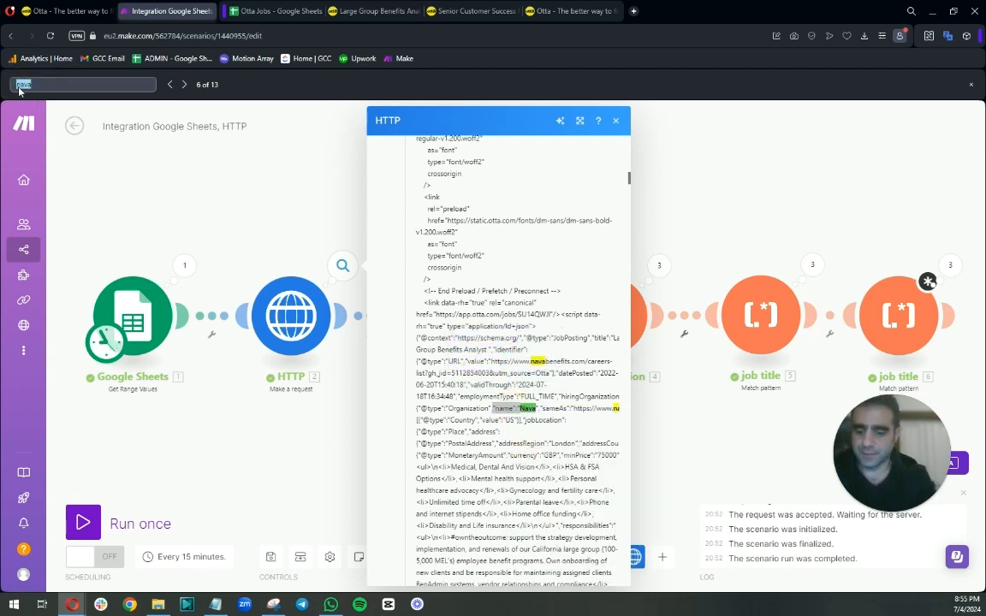
pyautogui.hotkey('ctrl', 'v')
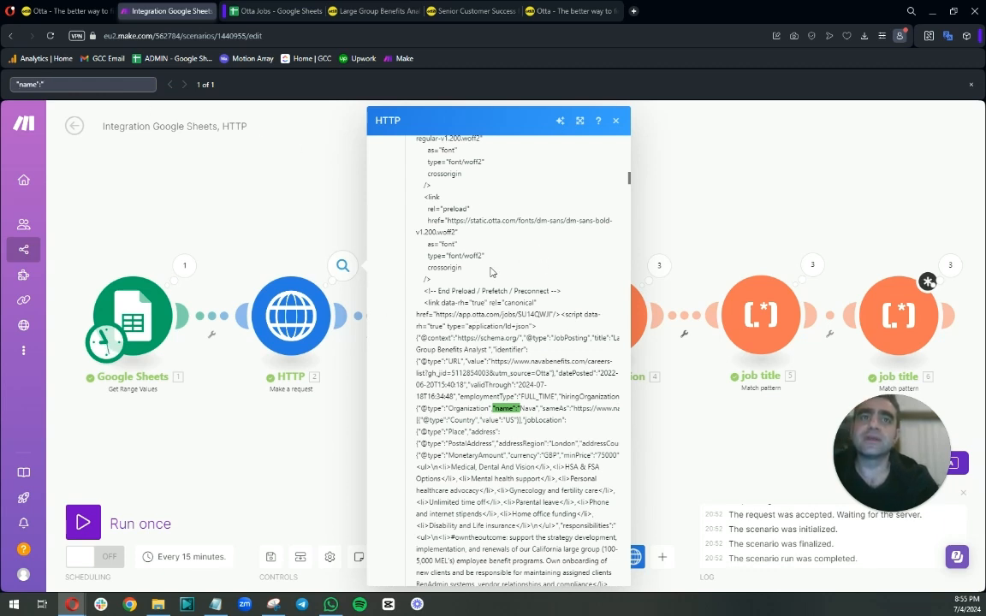
# Search the HTTP module's second-operation Data output for the "name":" text.
pyautogui.click(647, 215)
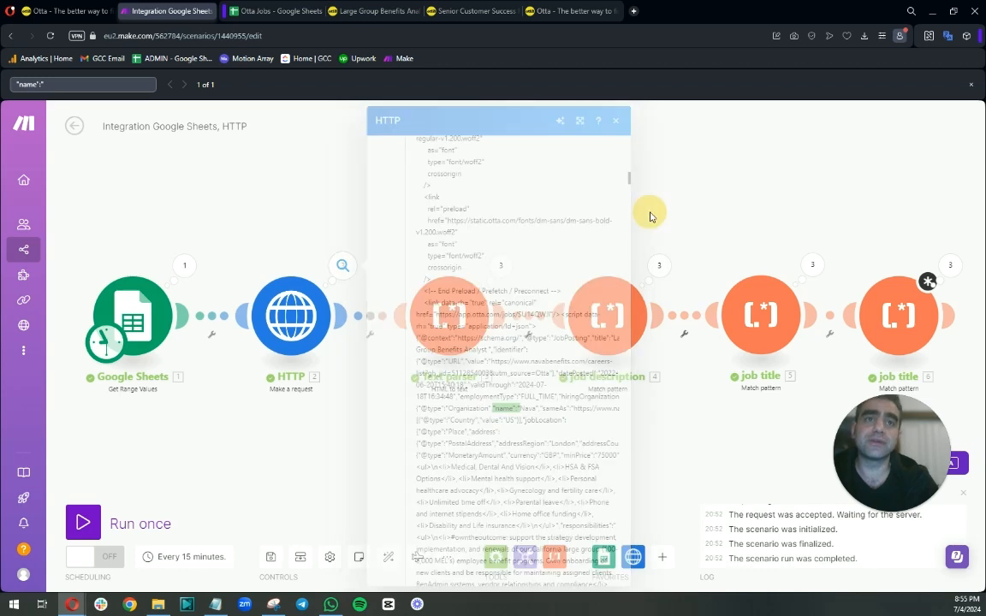
pyautogui.click(342, 265)
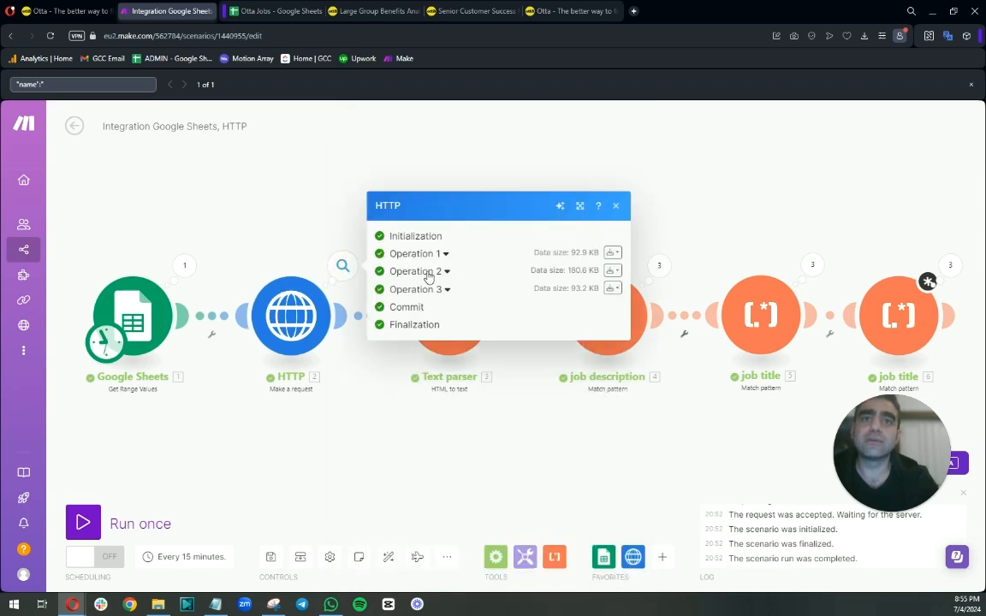
pyautogui.click(444, 271)
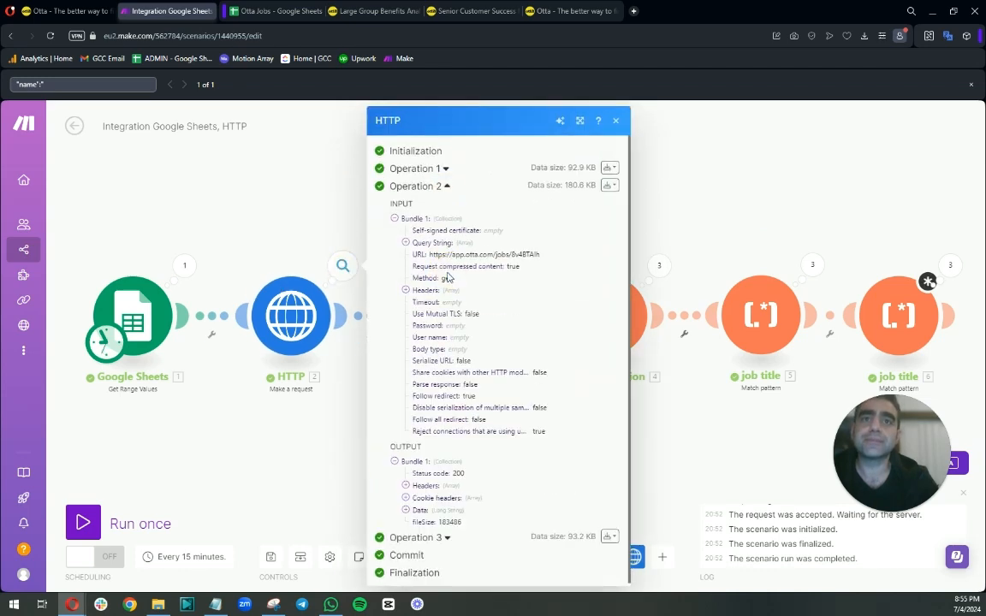
pyautogui.click(405, 510)
pyautogui.scroll(-3, 445, 458)
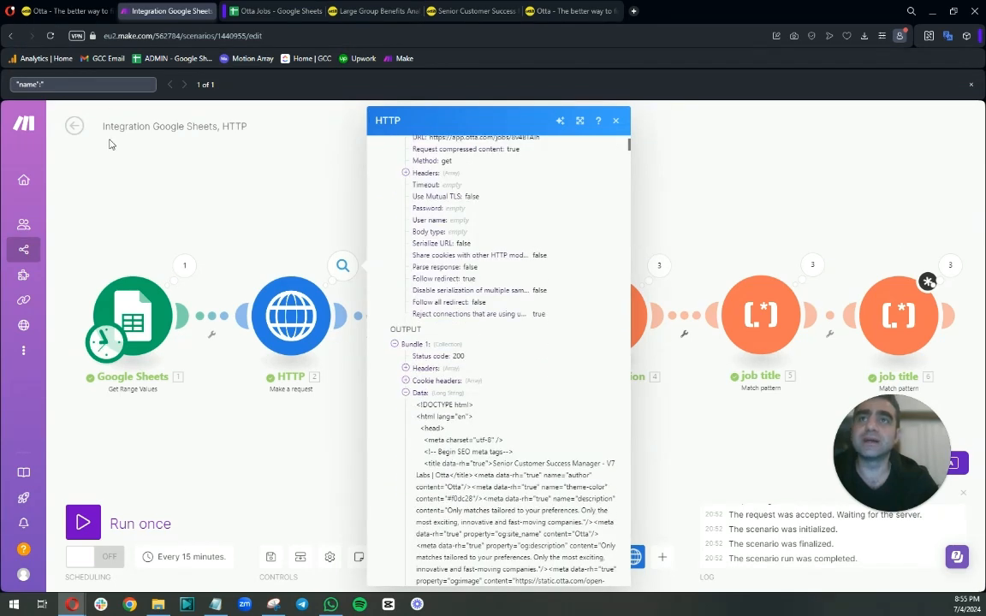
pyautogui.click(96, 84)
pyautogui.press('Return')
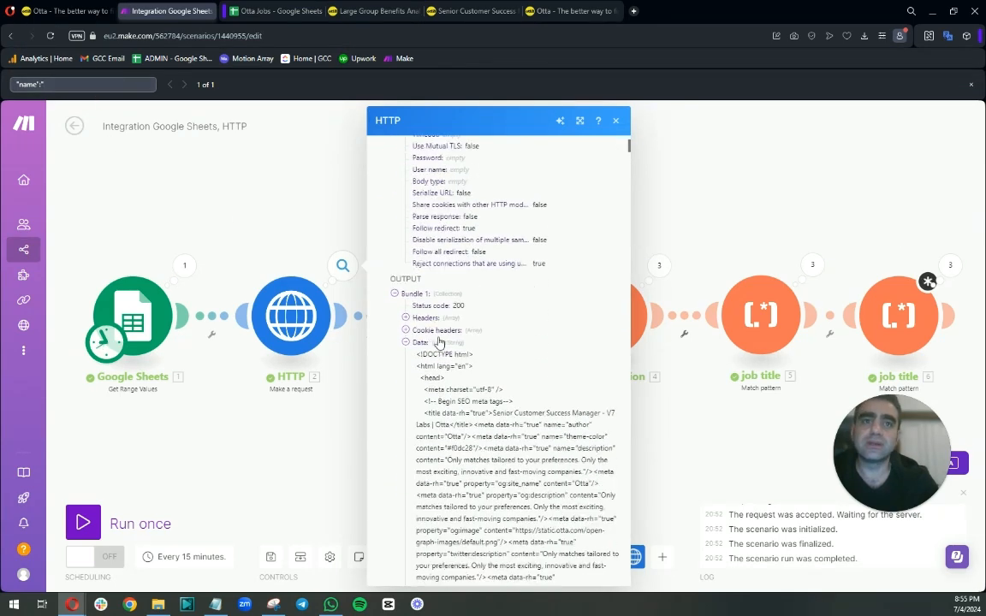
pyautogui.press('Return')
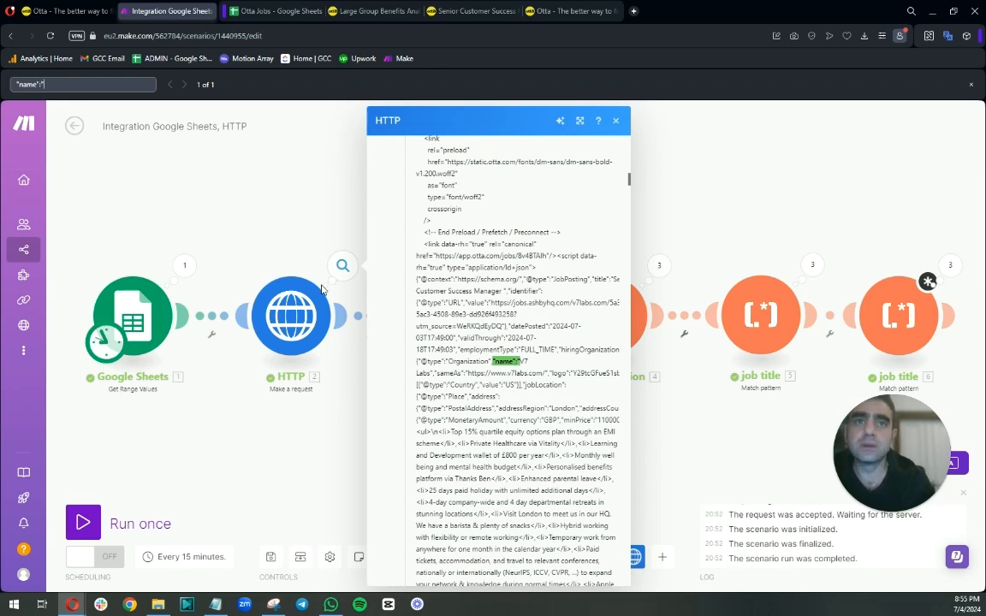
# Paste "name":" in front of the capture group in the last Match pattern module's pattern.
pyautogui.click(639, 316)
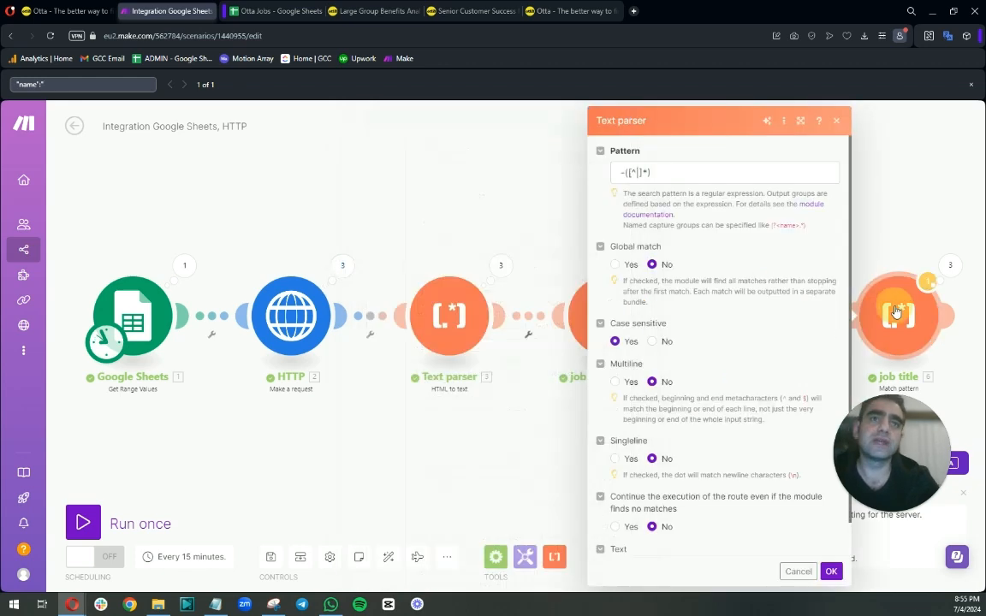
pyautogui.click(613, 175)
pyautogui.hotkey('ctrl', 'v')
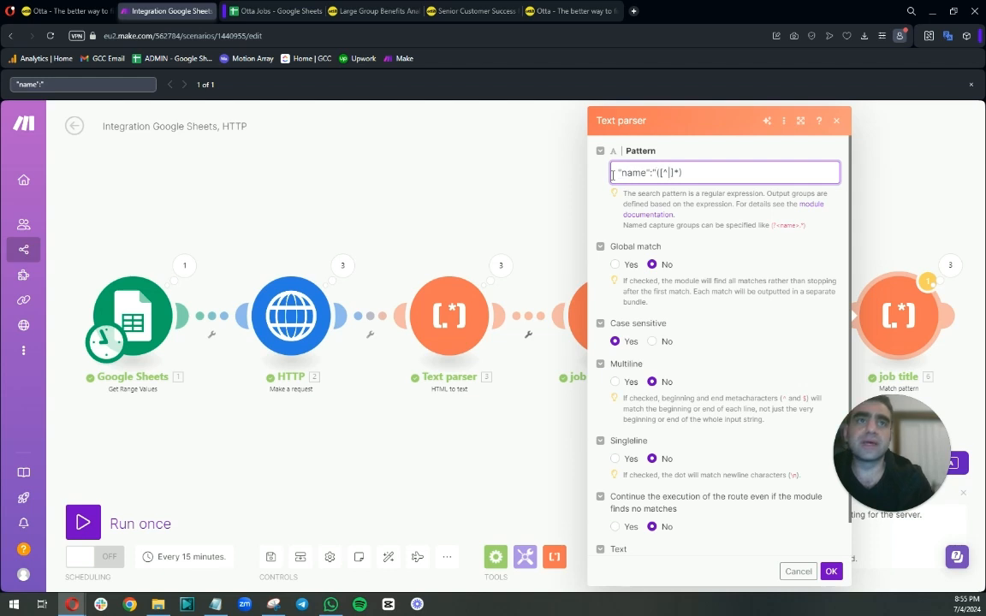
# Search the HTTP module's first-operation Data output for "name":" and examine the characters after the company name.
pyautogui.click(342, 265)
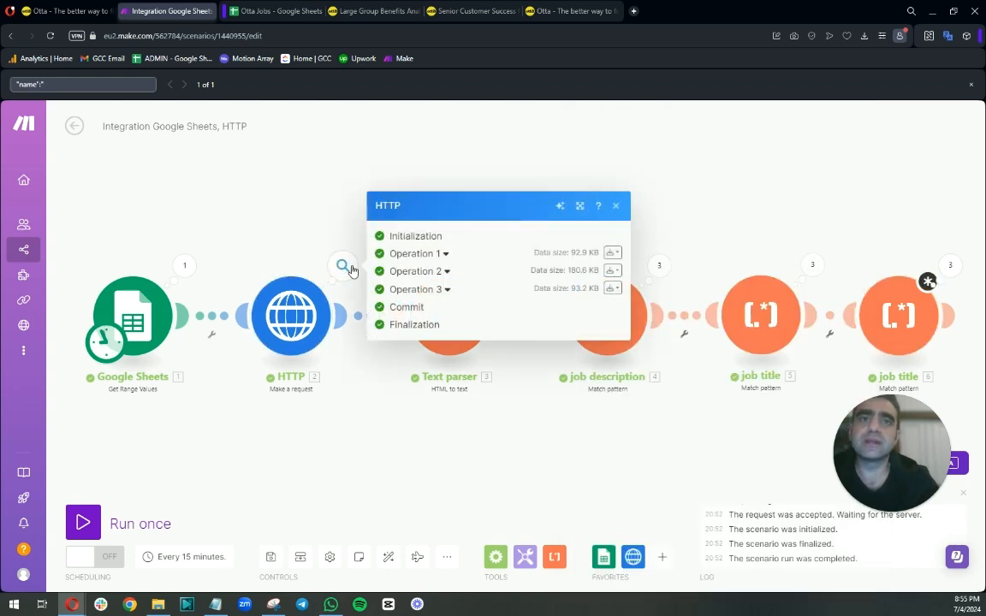
pyautogui.click(444, 255)
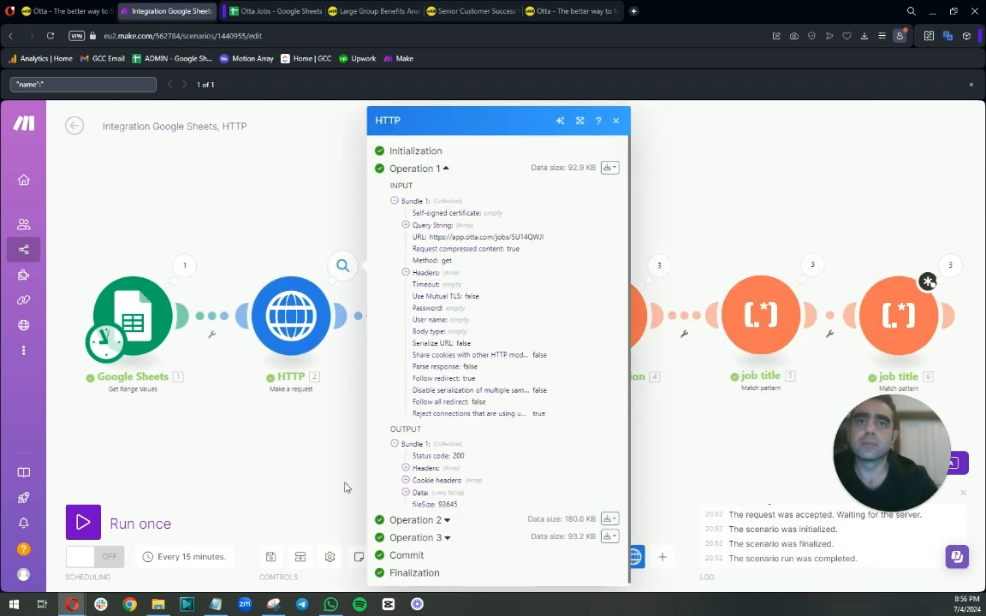
pyautogui.click(405, 493)
pyautogui.scroll(-3, 419, 479)
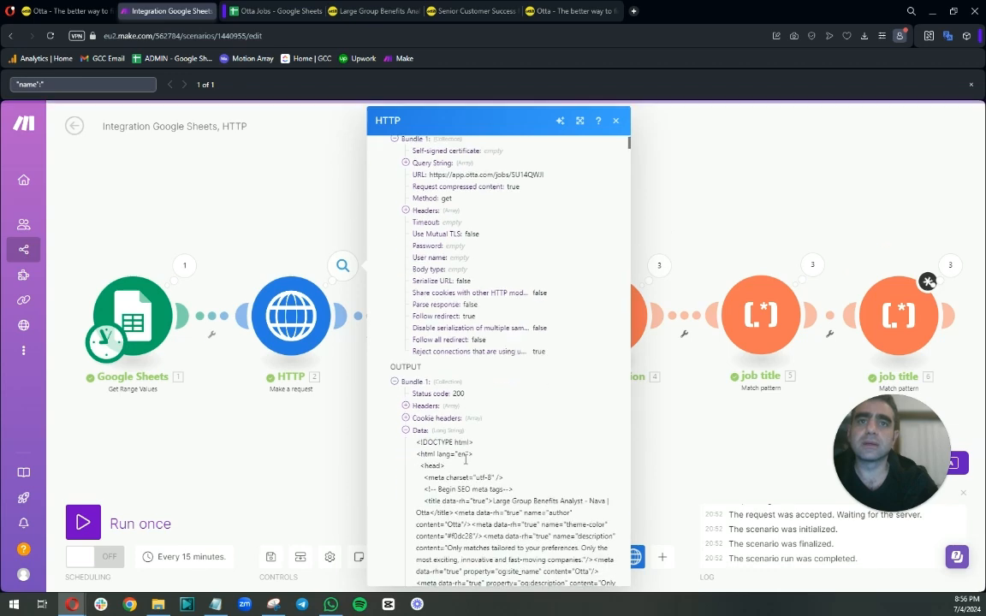
pyautogui.click(96, 86)
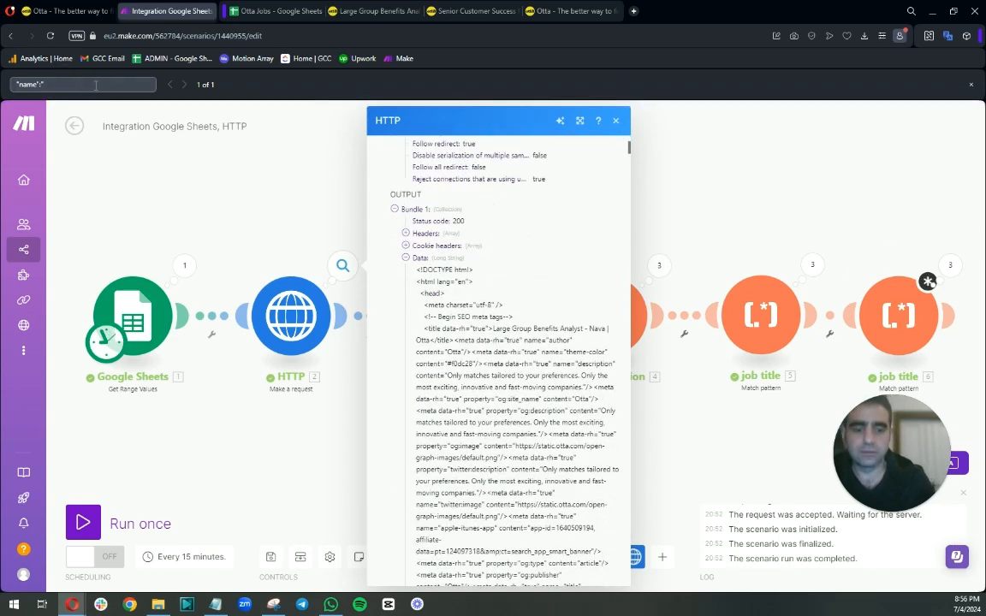
pyautogui.press('Return')
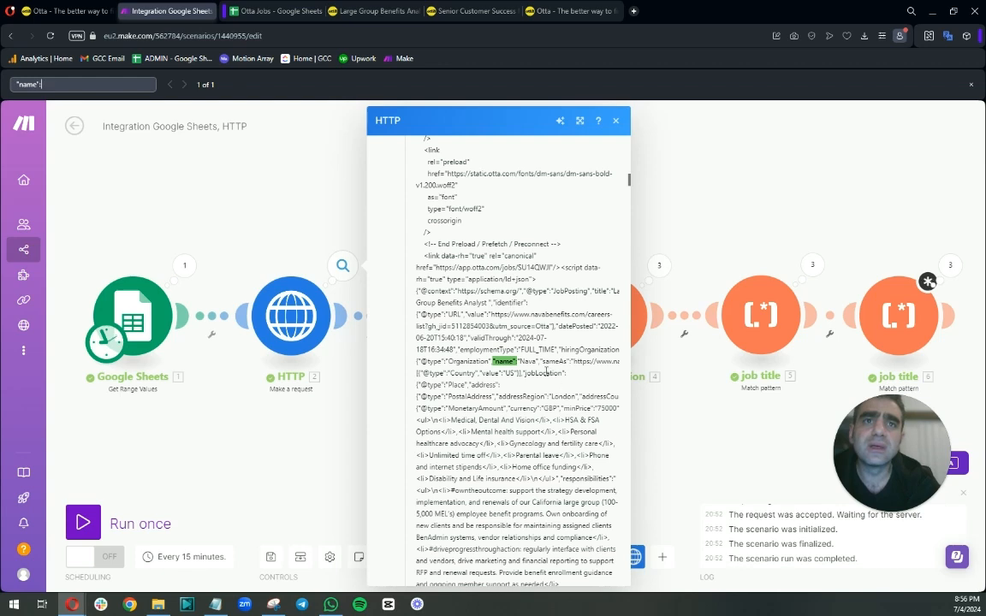
pyautogui.click(536, 362)
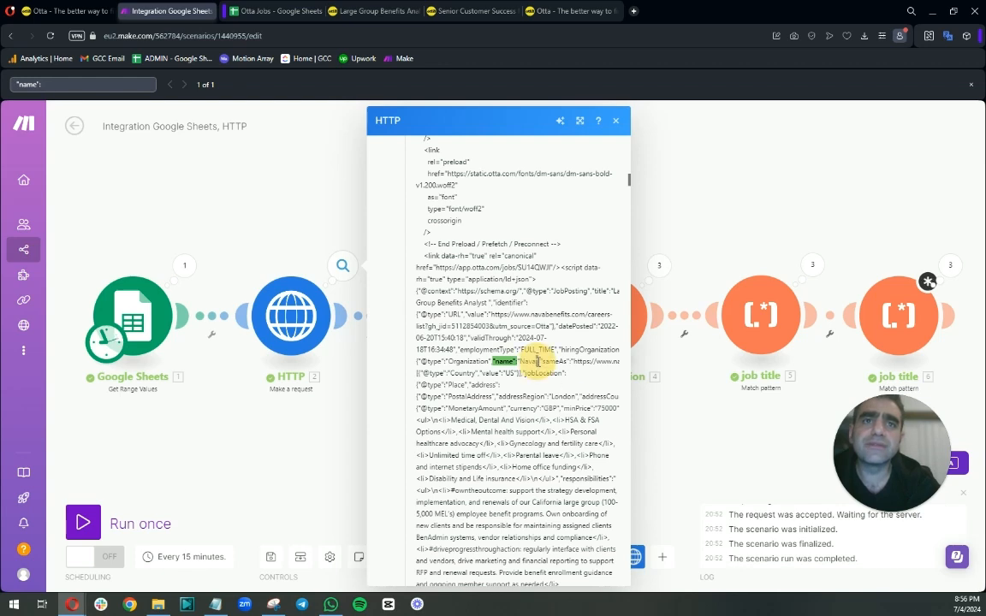
# Change the last module's pattern to "name":"([^"]*) so it stops at the closing quote, and save it.
pyautogui.click(922, 293)
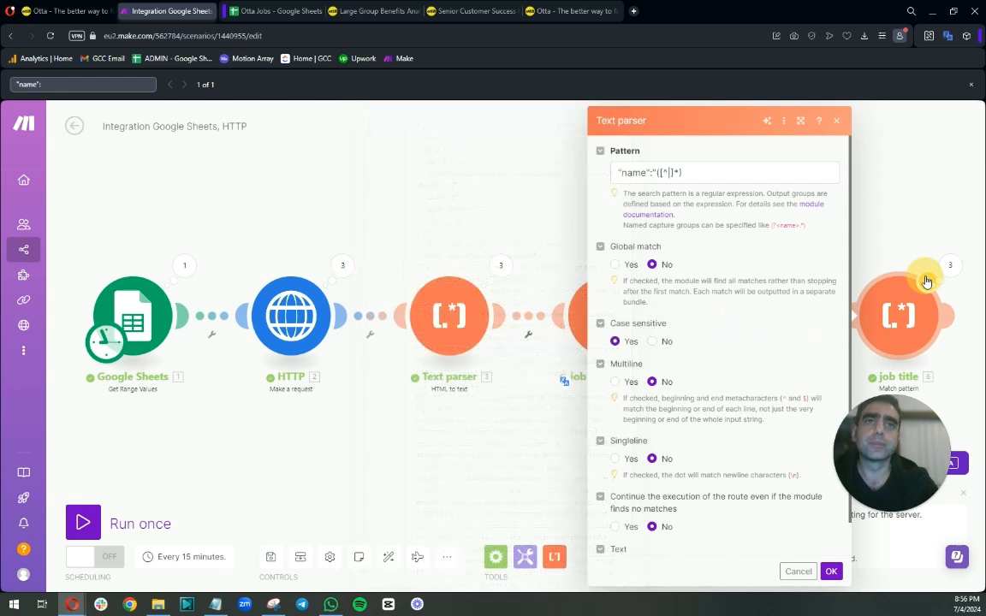
pyautogui.click(668, 172)
pyautogui.doubleClick(671, 172)
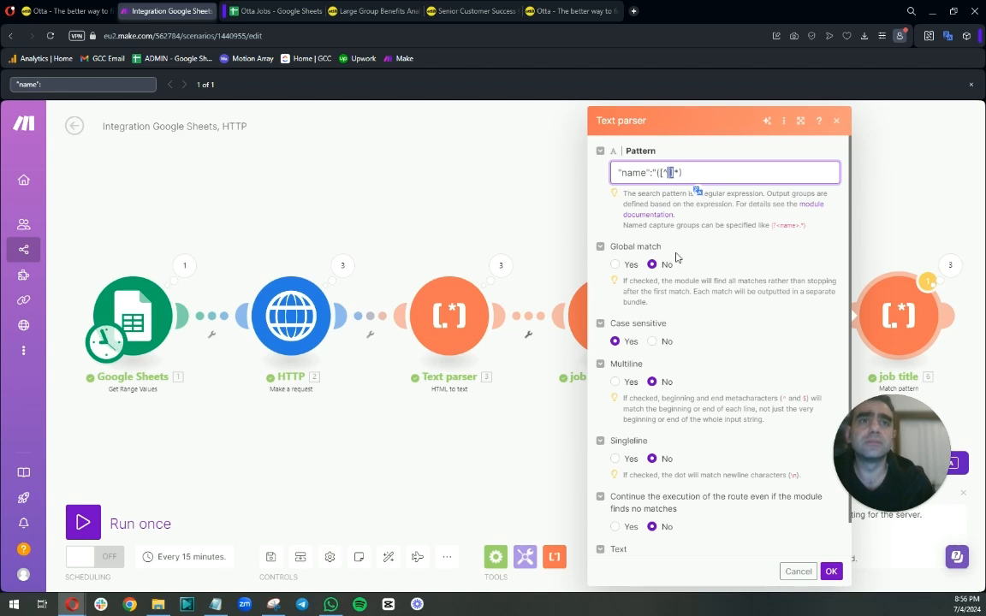
pyautogui.write('"')
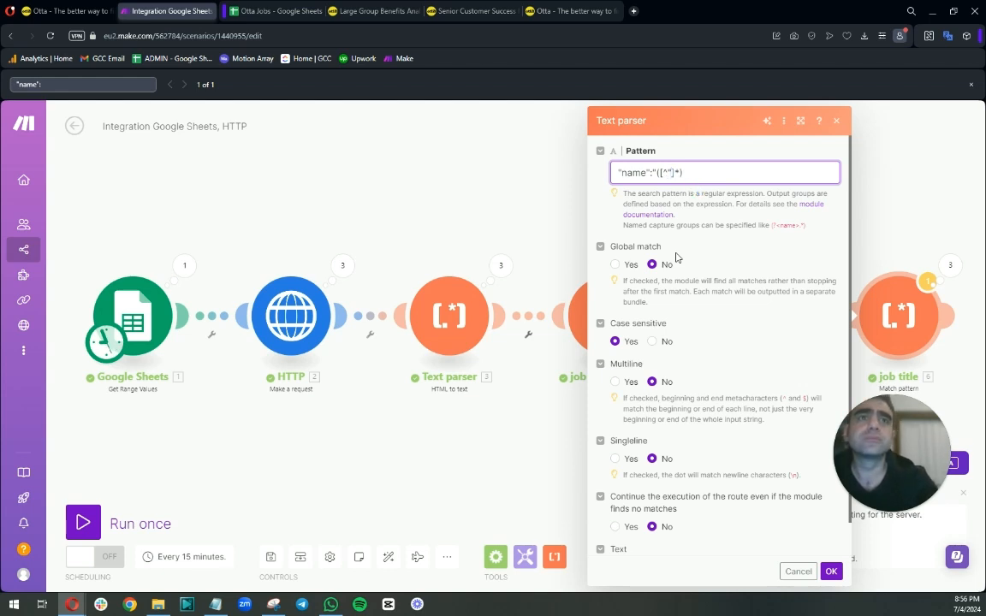
pyautogui.click(834, 576)
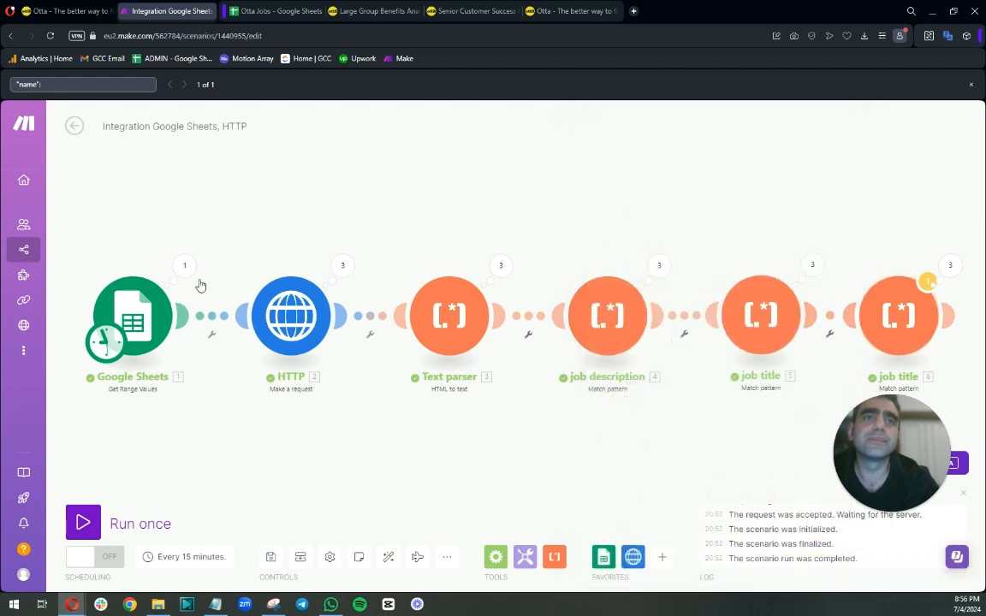
# Run the scenario once despite the warning and expand all three operations of the last module's output.
pyautogui.click(90, 516)
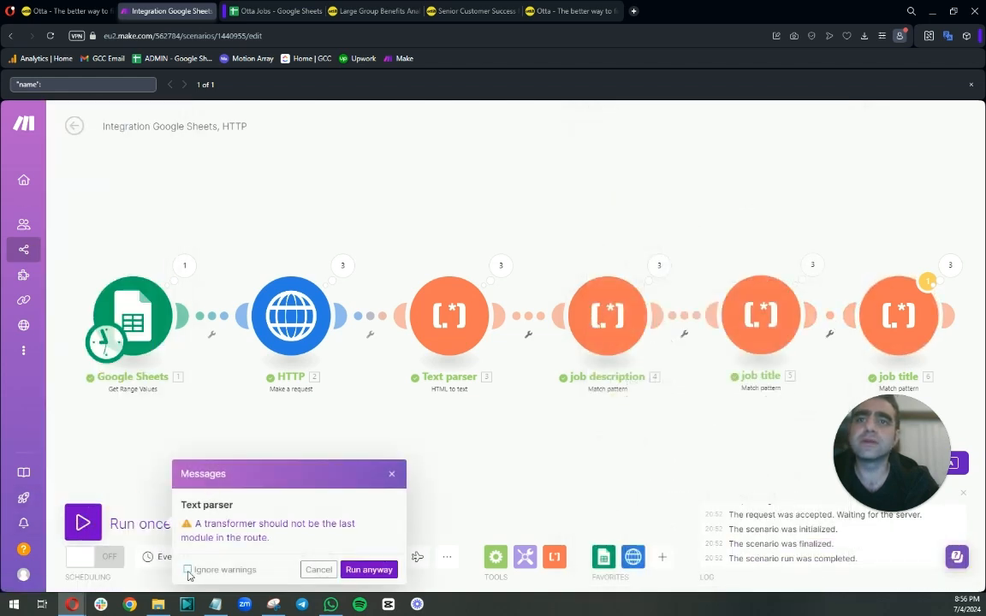
pyautogui.click(360, 564)
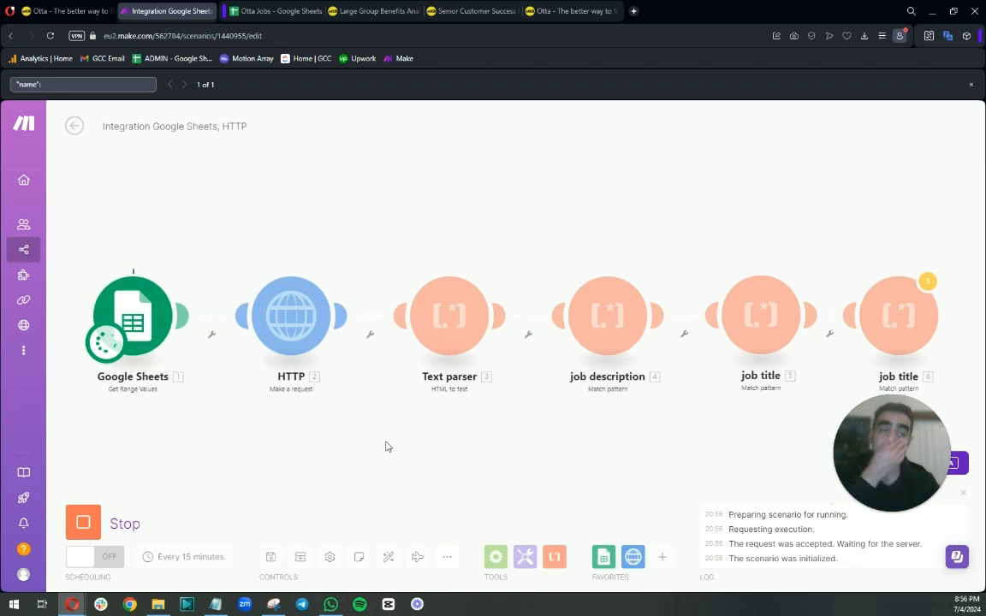
pyautogui.moveTo(864, 463); pyautogui.dragTo(870, 170)
pyautogui.click(952, 269)
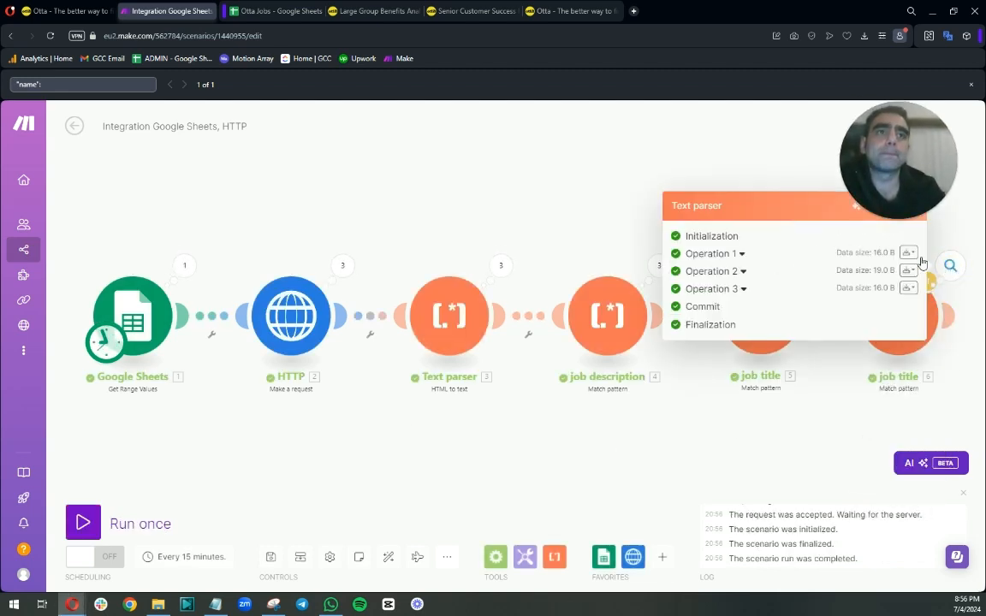
pyautogui.click(741, 254)
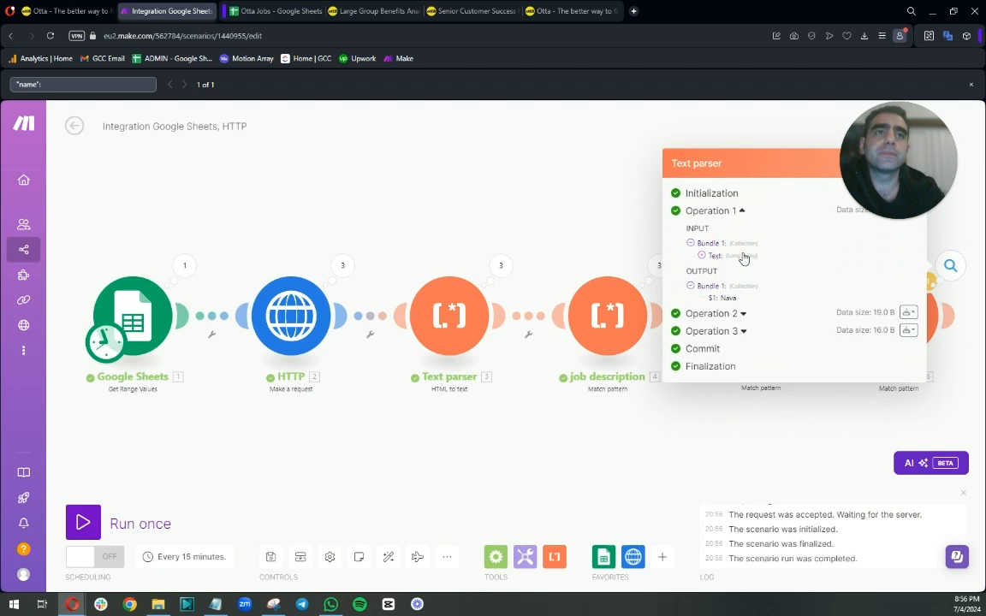
pyautogui.click(741, 314)
pyautogui.click(741, 375)
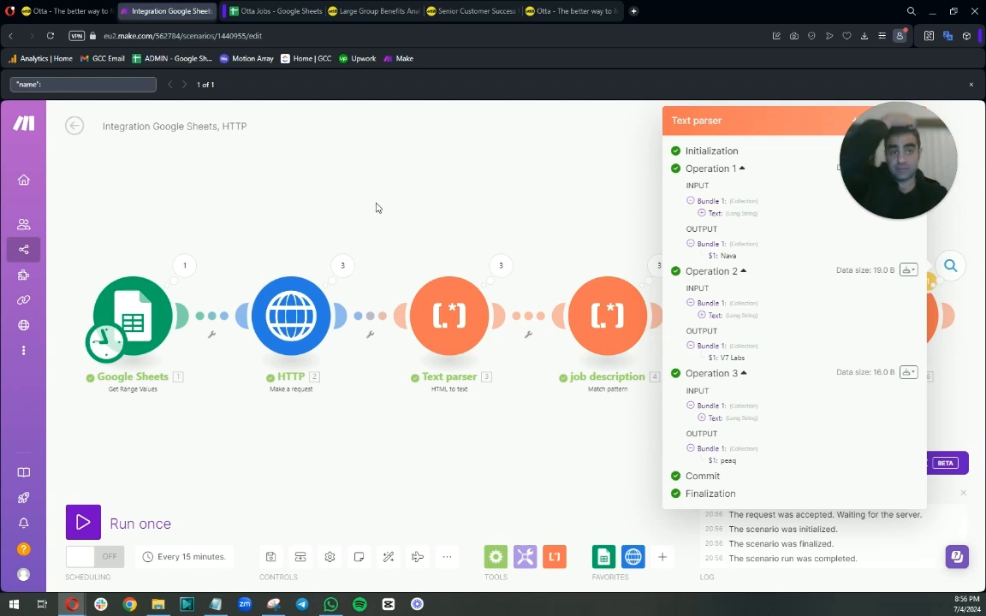
# Switch to the Otta Jobs sheet and review the Role Description, Role Title and Company header cells.
pyautogui.click(276, 11)
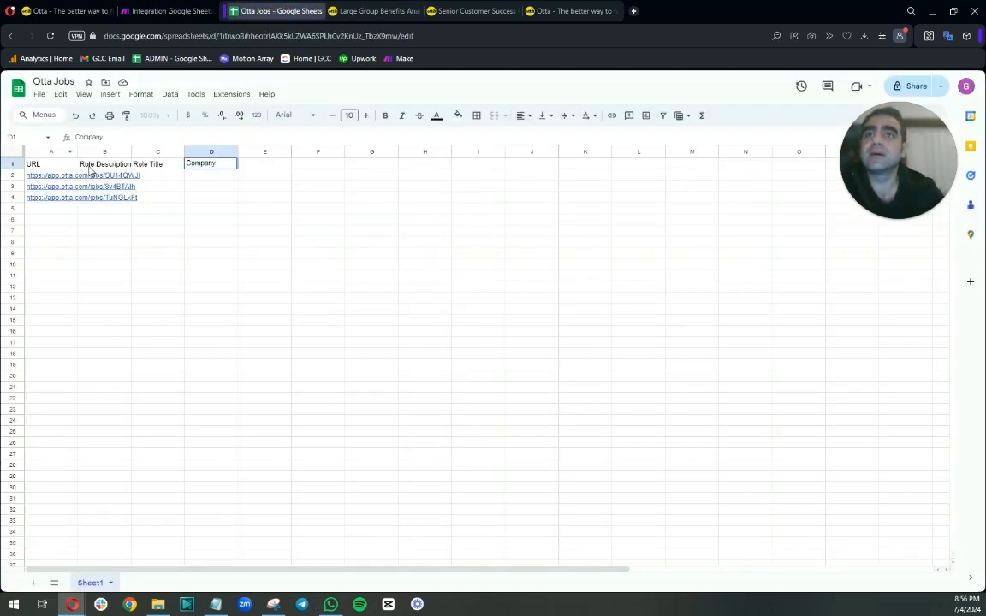
pyautogui.click(101, 165)
pyautogui.click(161, 164)
pyautogui.click(199, 168)
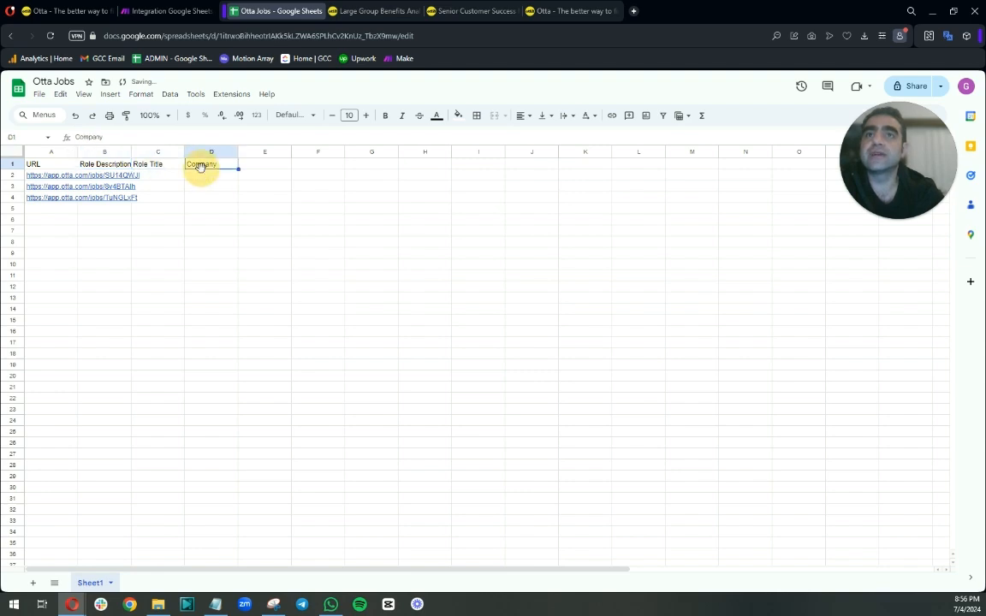
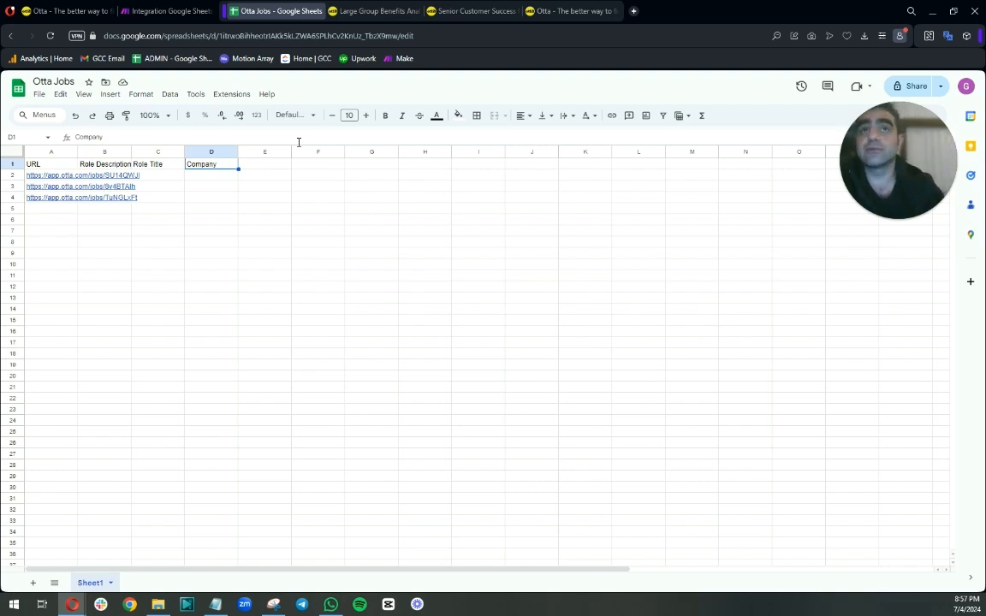
# Open the HTTP module's output bubble and expand the first operation's Data output.
pyautogui.click(167, 12)
pyautogui.click(342, 269)
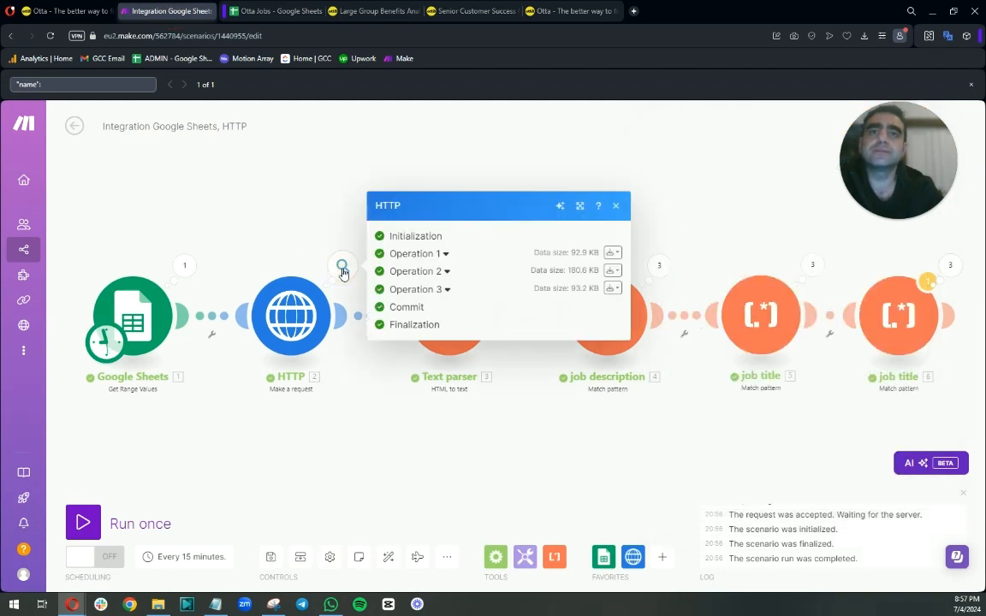
pyautogui.click(432, 254)
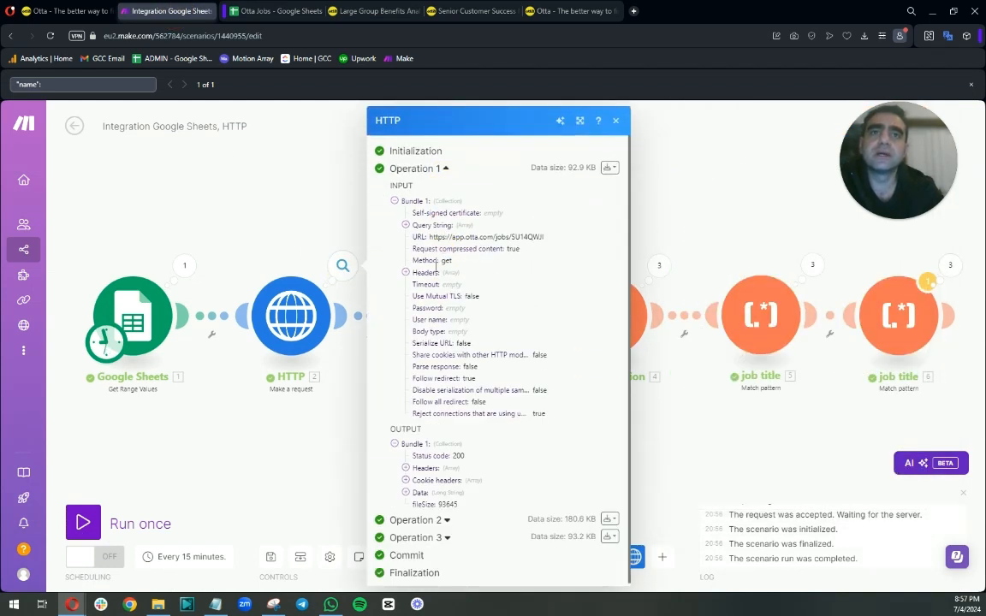
pyautogui.click(420, 492)
pyautogui.scroll(-1, 430, 476)
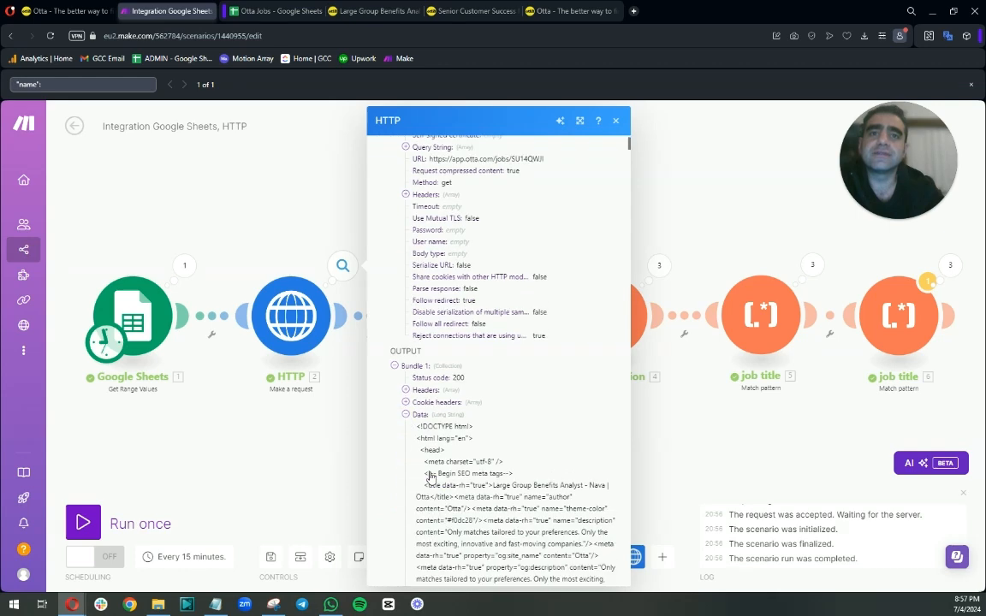
pyautogui.scroll(-2, 431, 476)
# Add a "Company site" header in cell E1 of the Otta Jobs sheet.
pyautogui.click(265, 11)
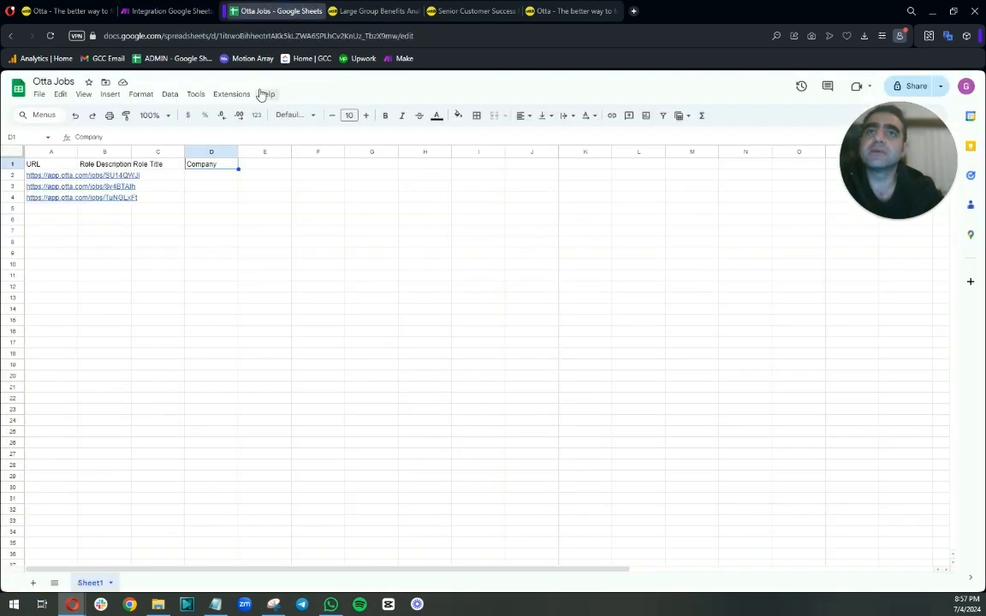
pyautogui.click(270, 168)
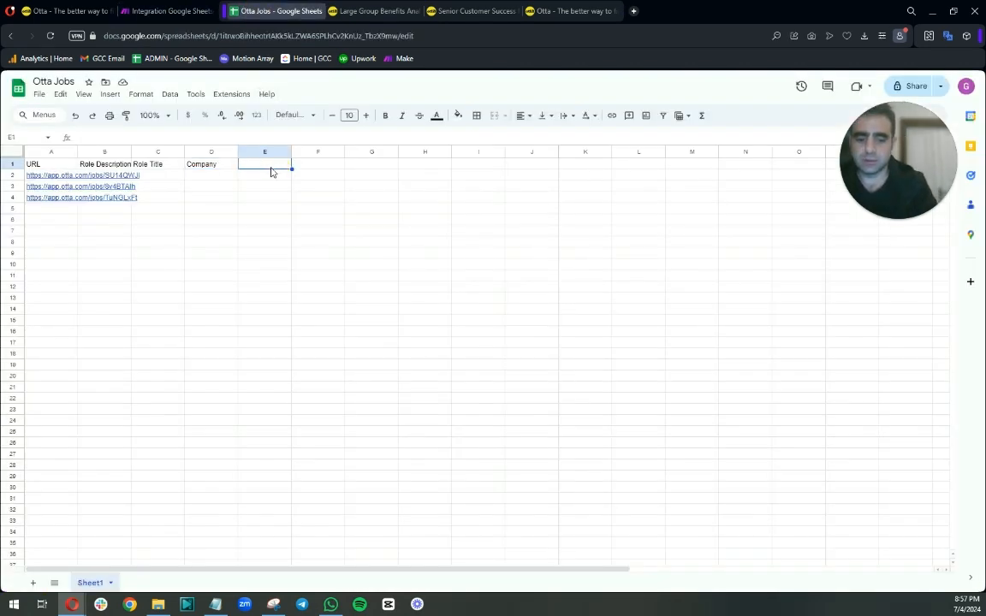
pyautogui.write('Compnay')
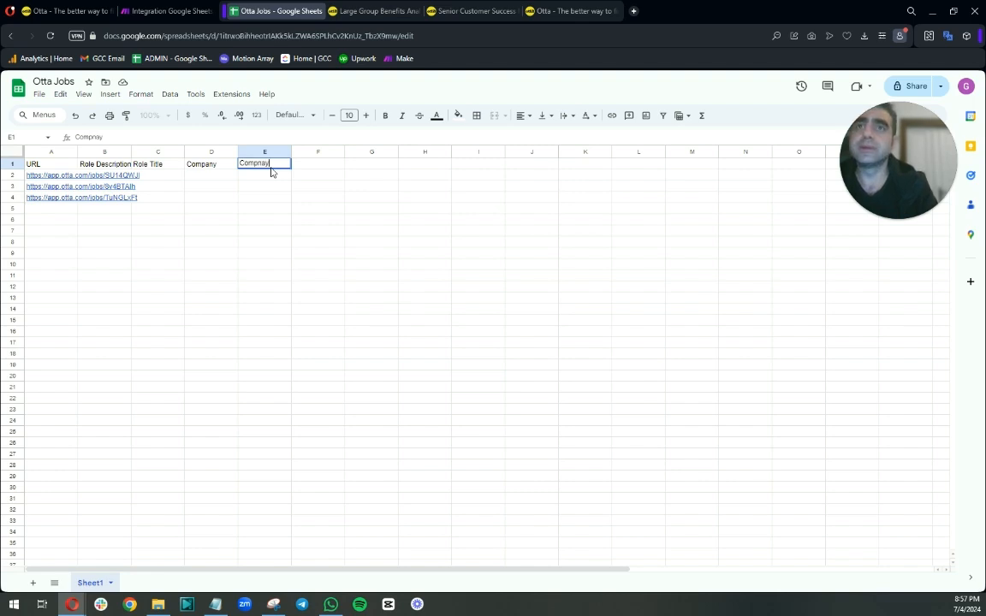
pyautogui.write('an')
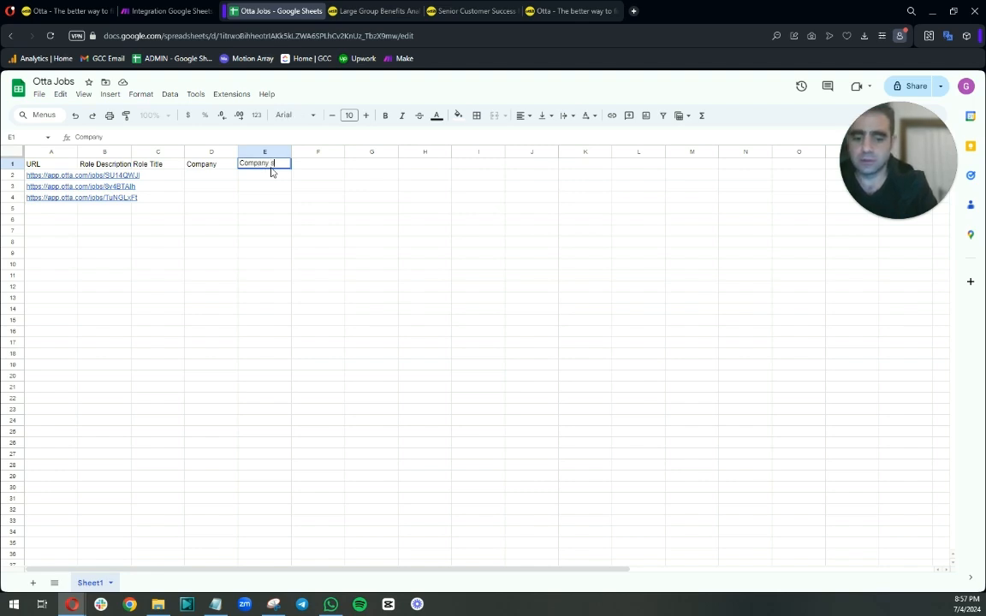
pyautogui.write('y site')
pyautogui.press('Return')
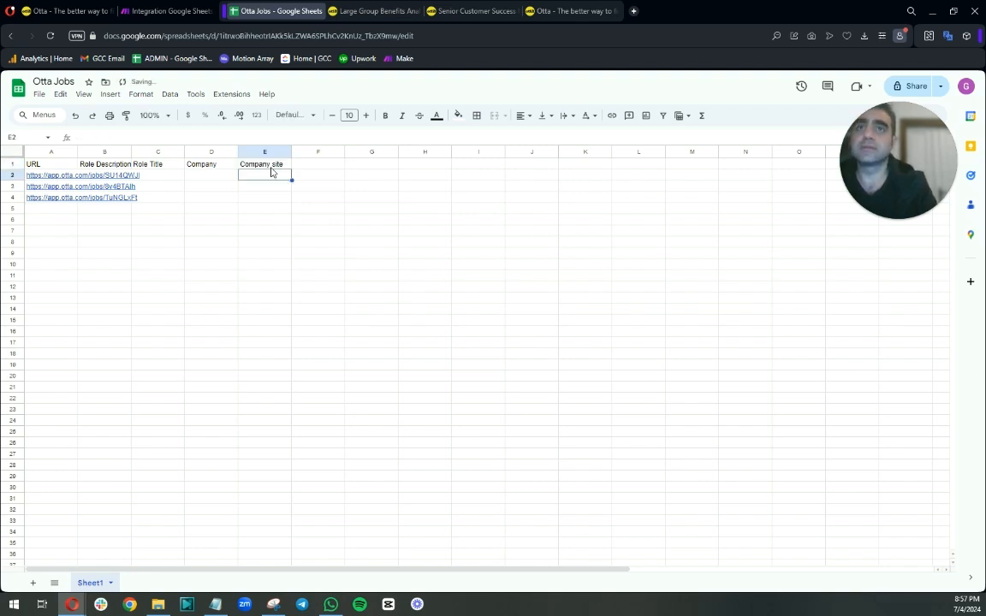
# Search the HTTP module's first-operation Data output for "nava" and step through the matches.
pyautogui.click(160, 16)
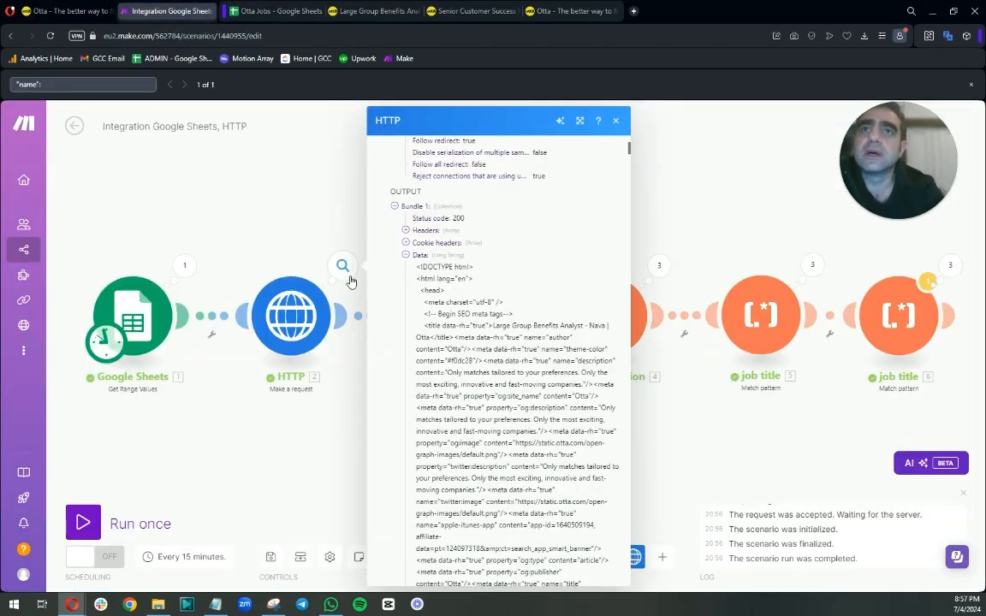
pyautogui.scroll(3, 402, 229)
pyautogui.scroll(-5, 438, 229)
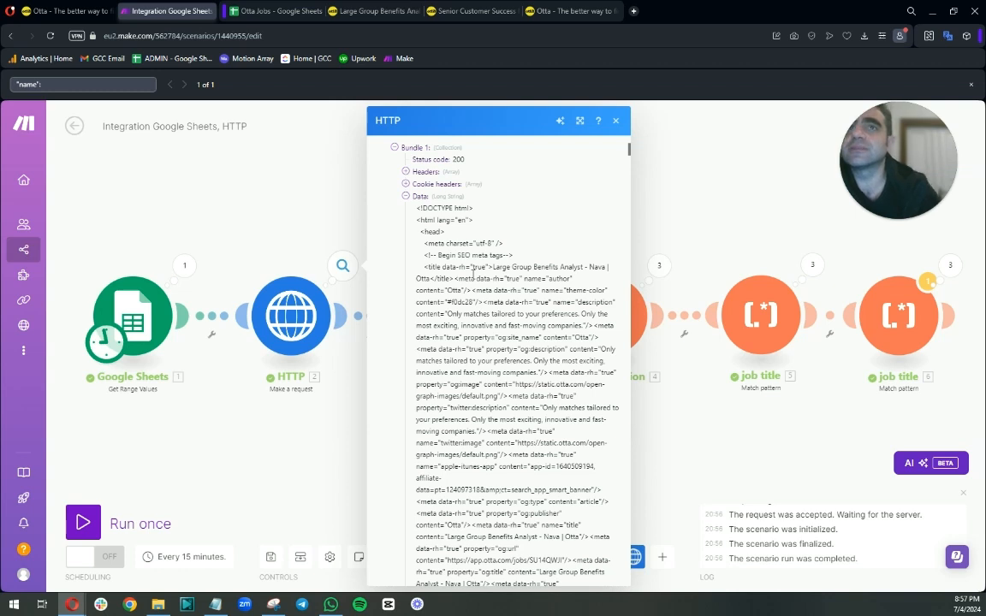
pyautogui.moveTo(46, 85); pyautogui.dragTo(11, 85)
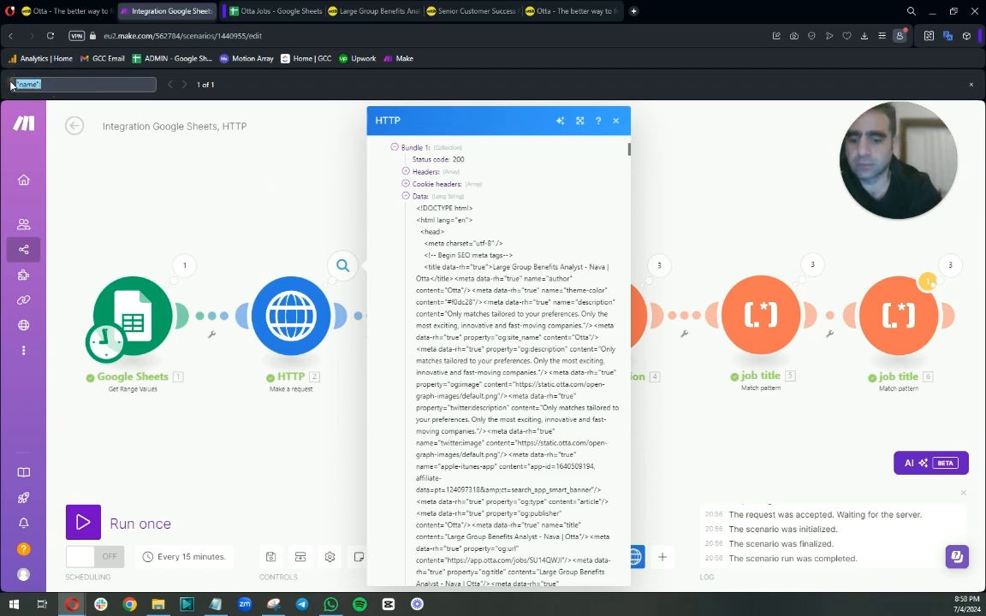
pyautogui.write('nava')
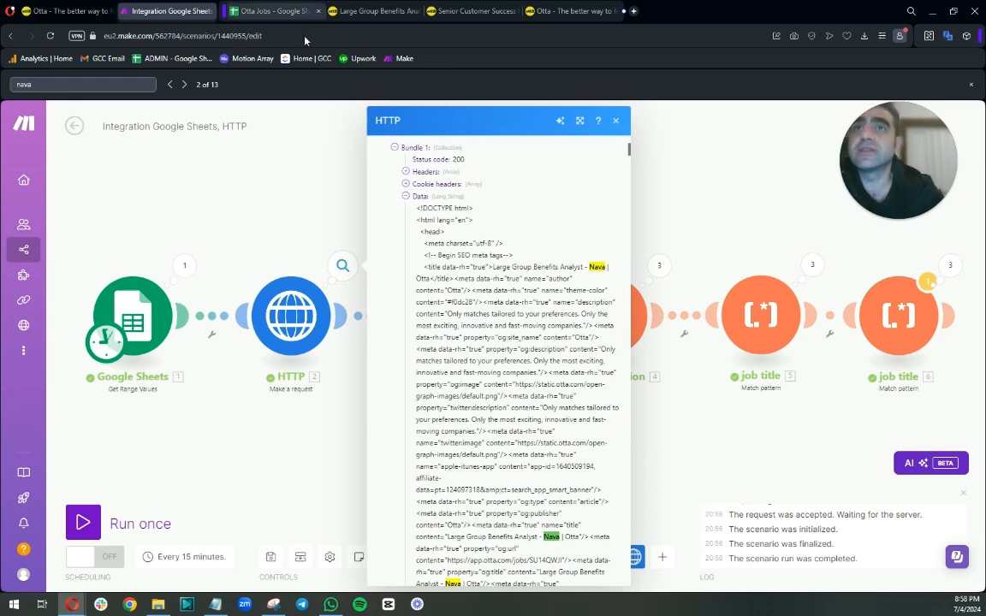
pyautogui.click(184, 84)
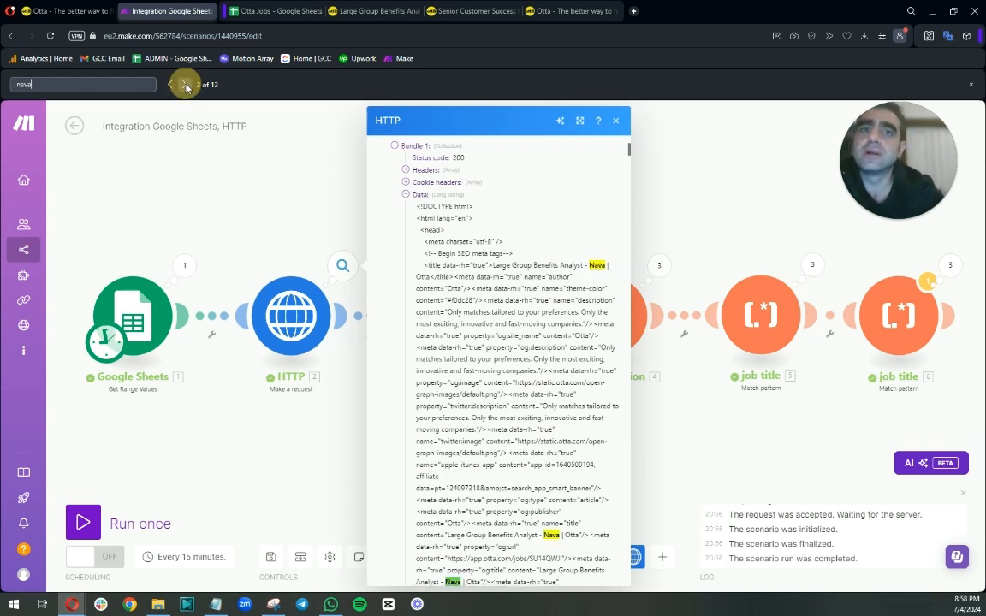
pyautogui.click(184, 85)
pyautogui.click(185, 86)
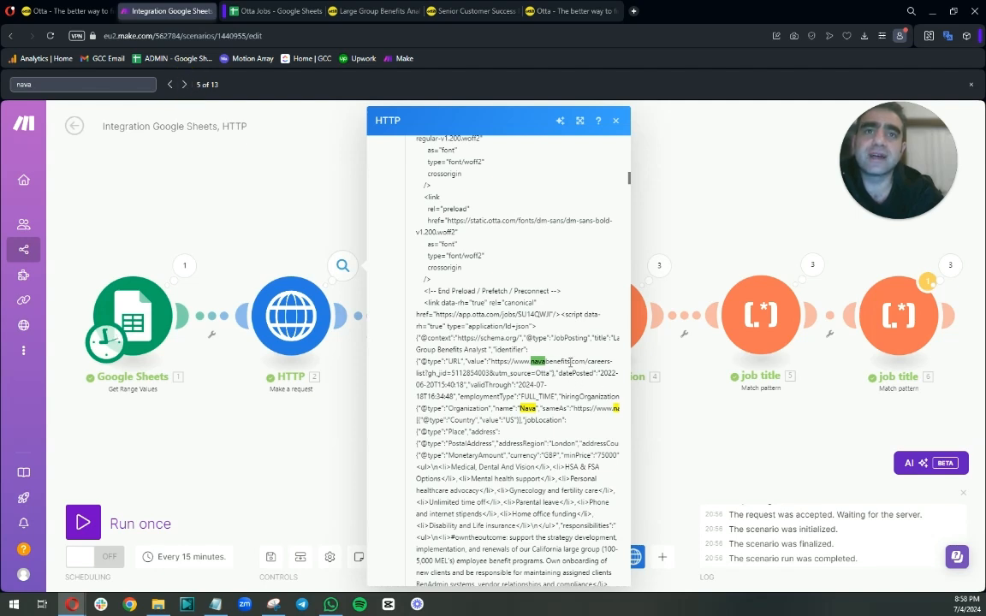
pyautogui.click(184, 85)
pyautogui.click(184, 85)
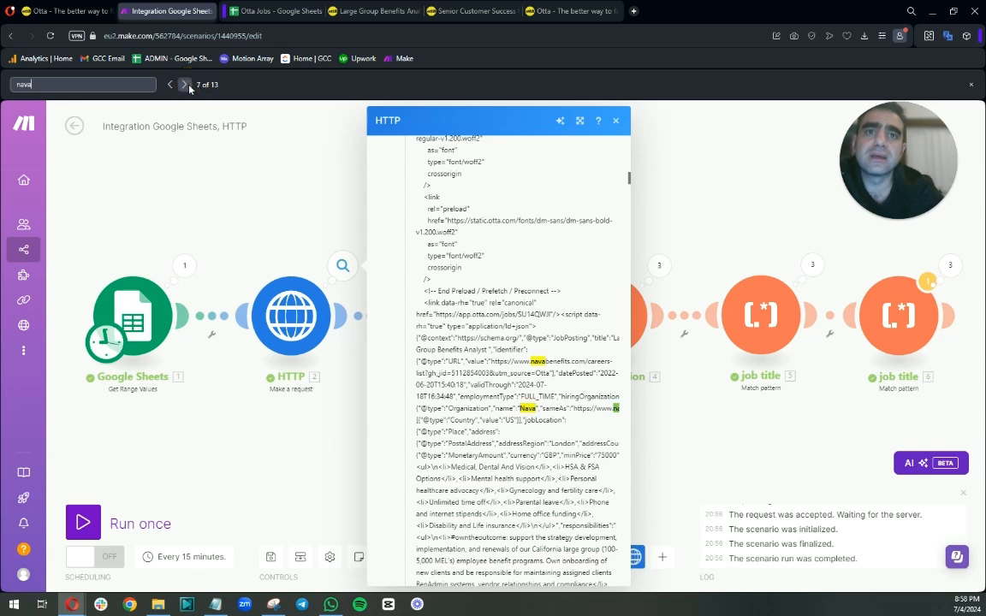
pyautogui.moveTo(595, 408)
pyautogui.mouseDown()
pyautogui.moveTo(638, 407)
pyautogui.moveTo(606, 410)
pyautogui.mouseUp()
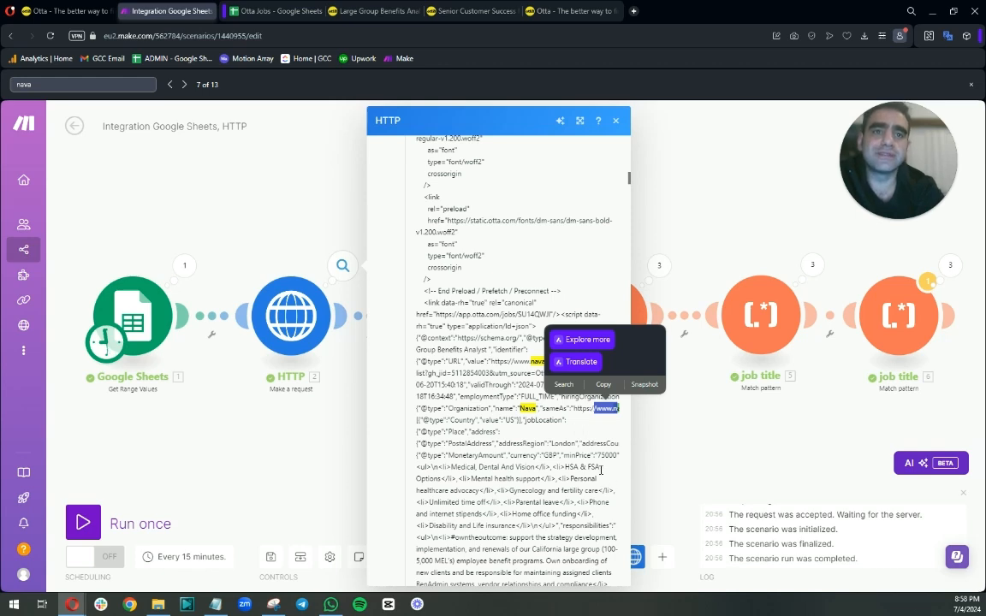
pyautogui.click(184, 85)
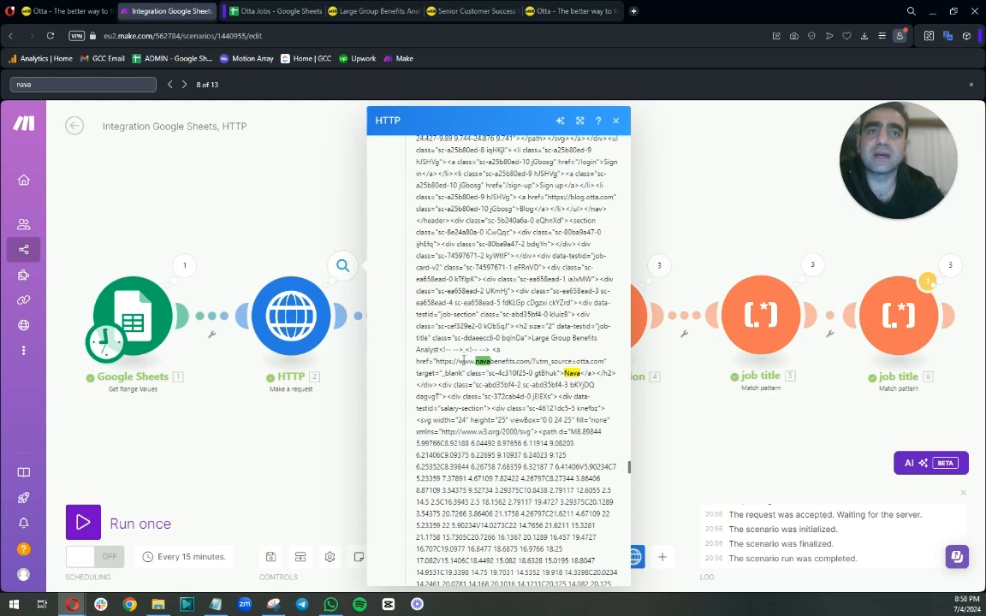
pyautogui.scroll(-5, 524, 366)
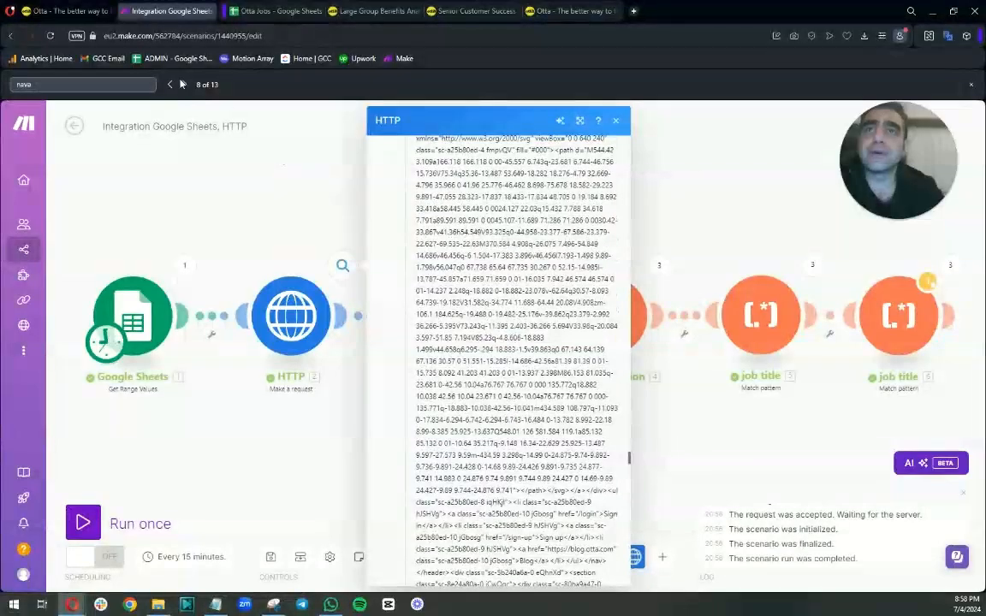
pyautogui.click(169, 85)
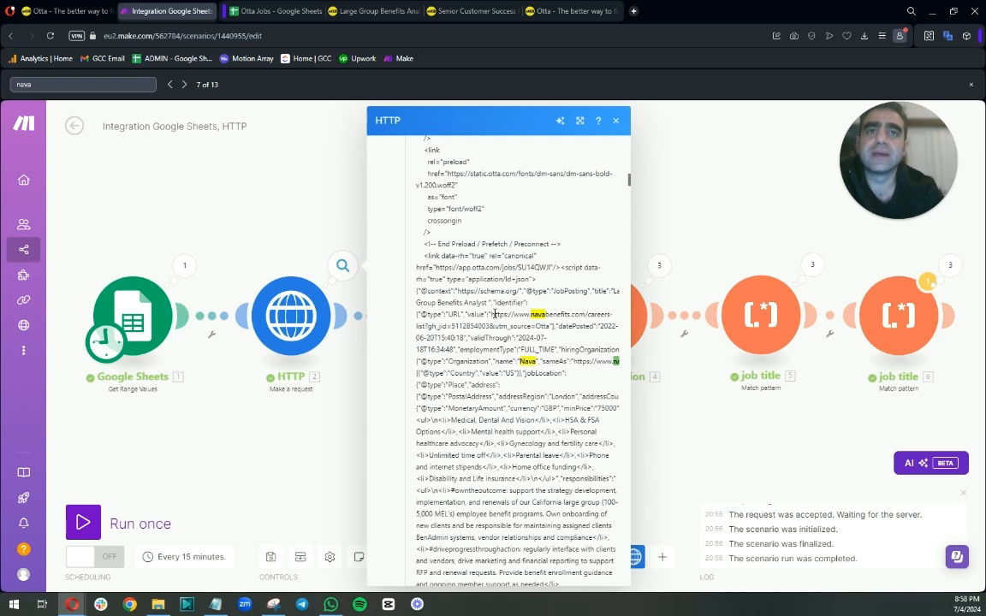
# Select and copy the company careers URL following the "value": key in the Data output.
pyautogui.moveTo(490, 315); pyautogui.dragTo(497, 326)
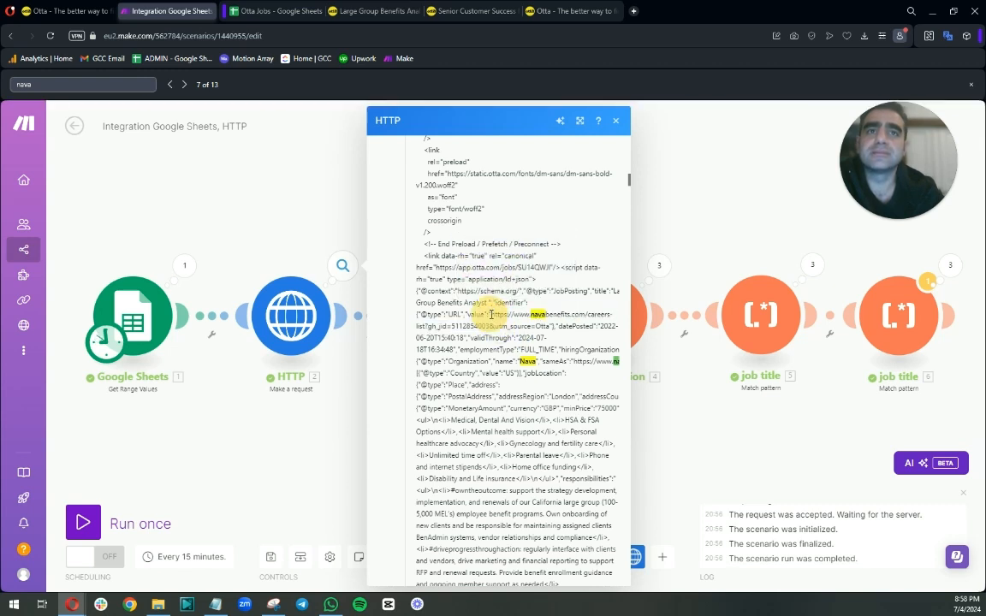
pyautogui.moveTo(498, 326); pyautogui.dragTo(490, 326)
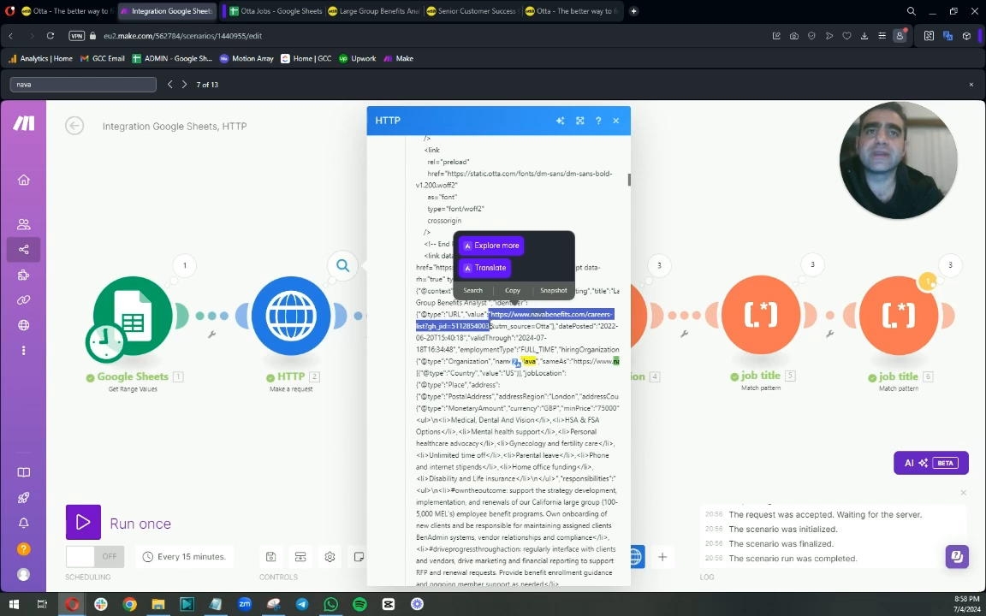
pyautogui.click(513, 293)
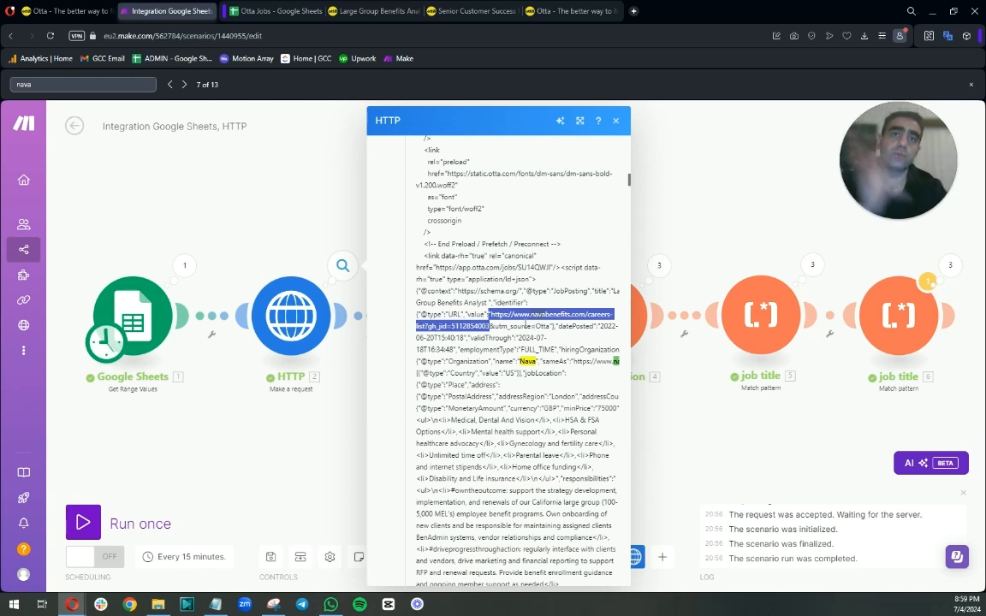
pyautogui.click(489, 324)
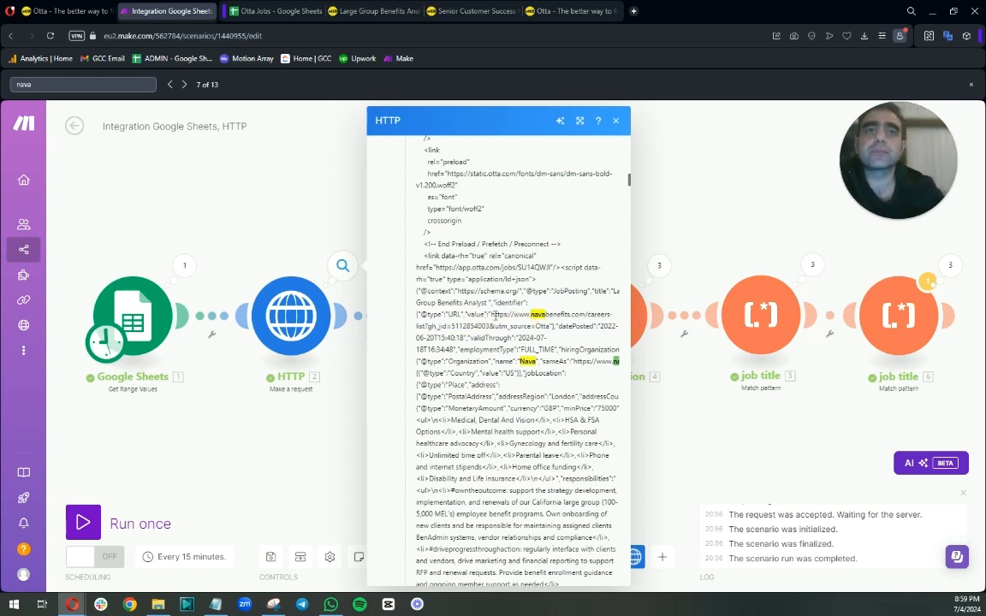
pyautogui.moveTo(494, 316); pyautogui.dragTo(476, 314)
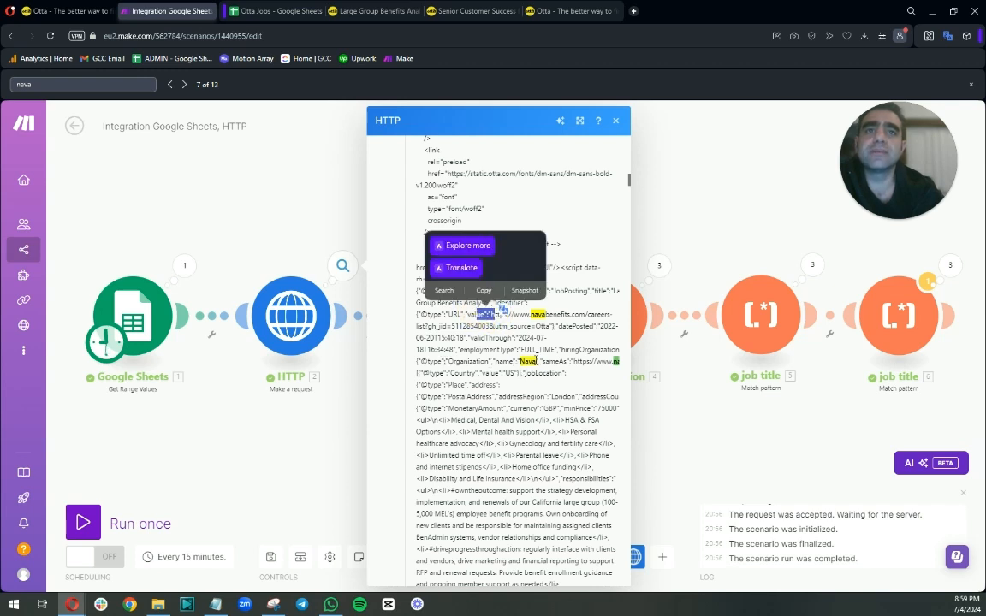
pyautogui.click(452, 314)
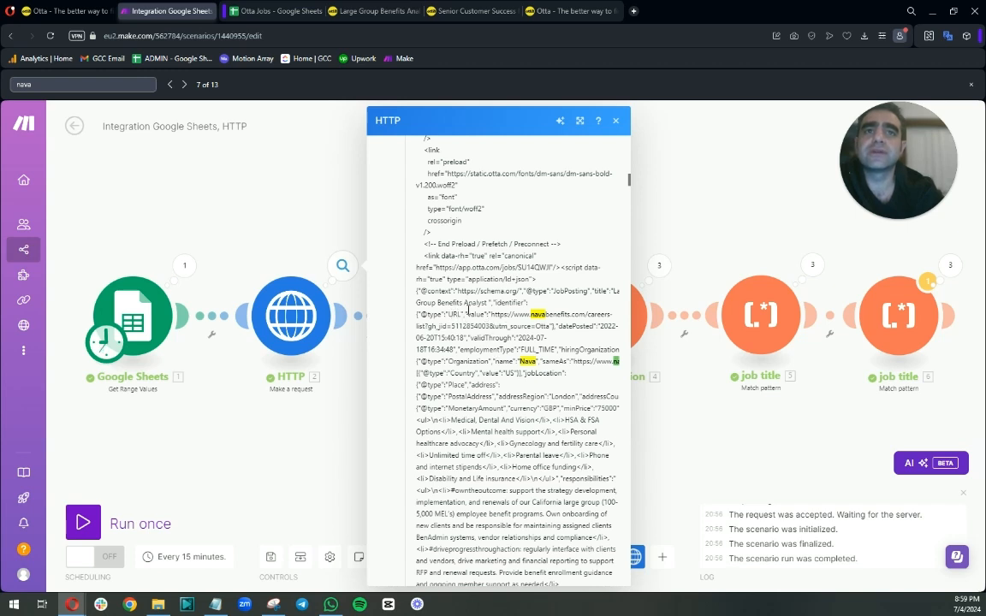
pyautogui.rightClick(888, 321)
pyautogui.click(904, 385)
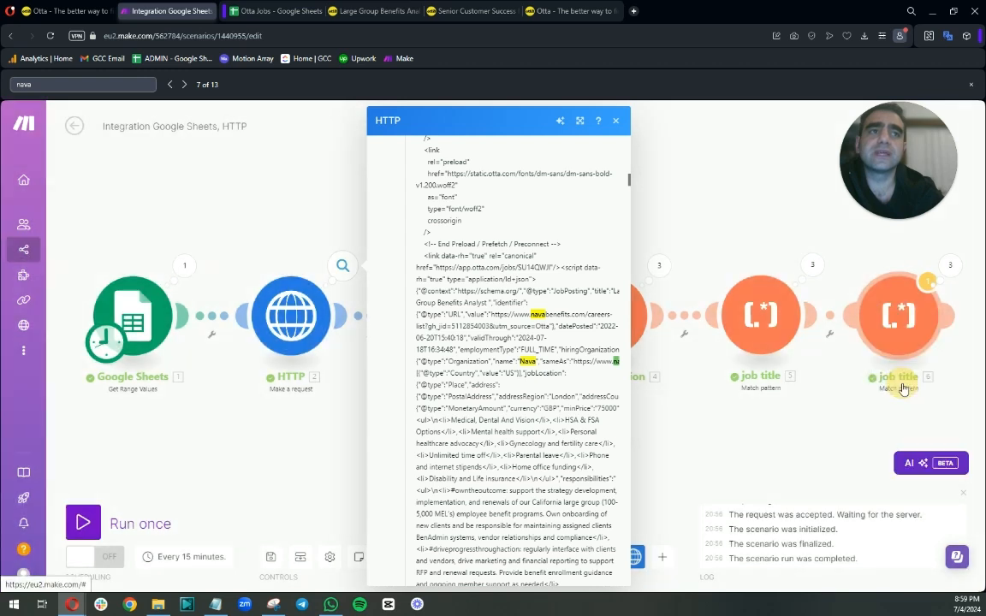
pyautogui.click(737, 283)
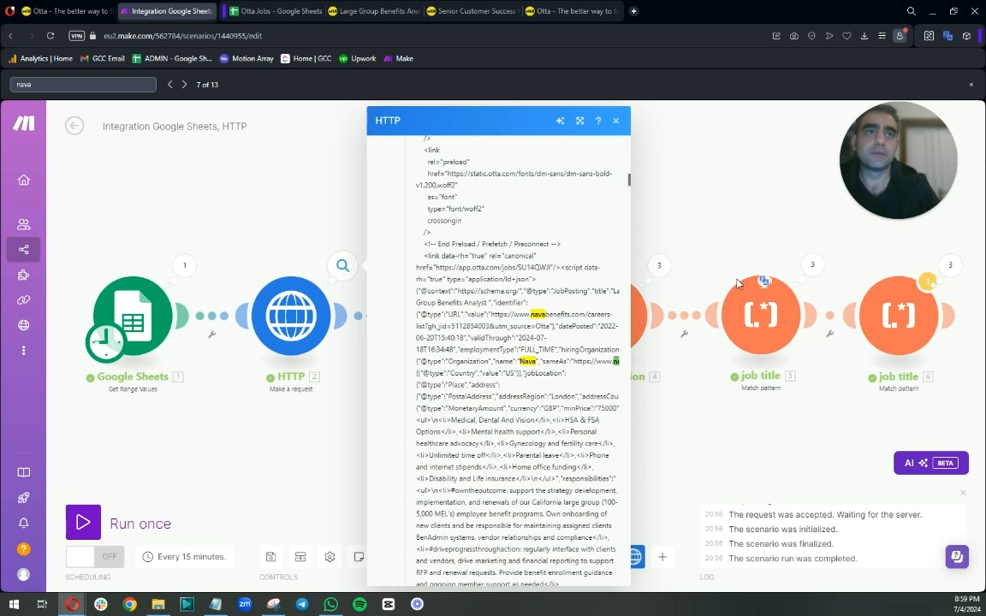
pyautogui.rightClick(894, 318)
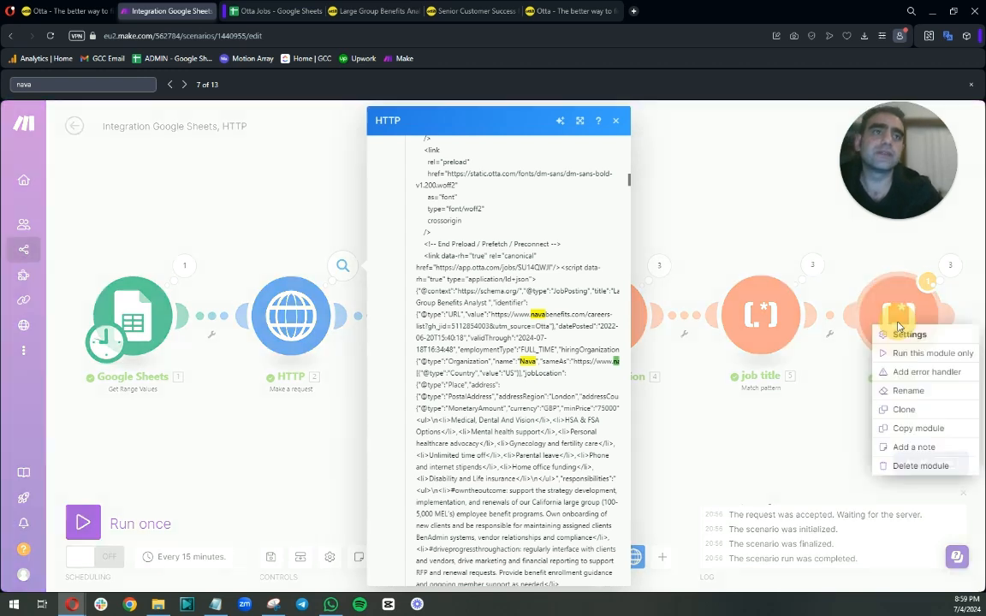
pyautogui.click(905, 391)
pyautogui.click(762, 286)
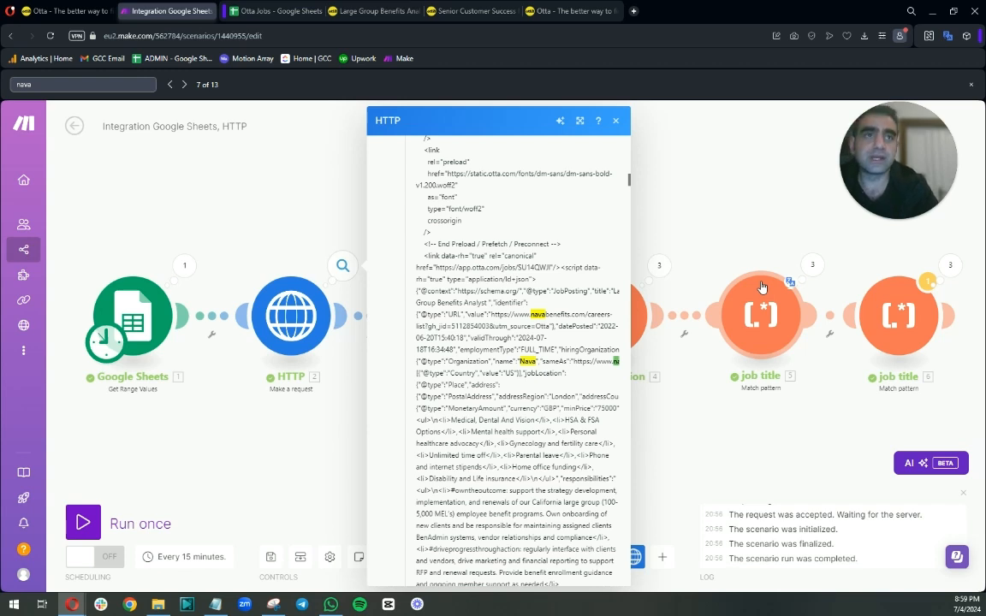
# Rename the last Match pattern module to "company name".
pyautogui.rightClick(894, 317)
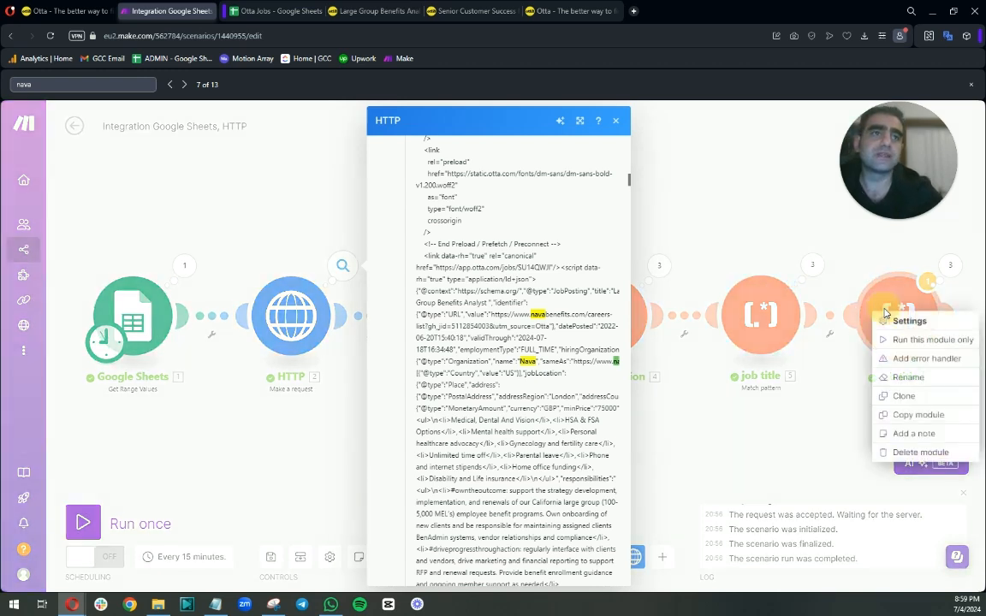
pyautogui.click(907, 384)
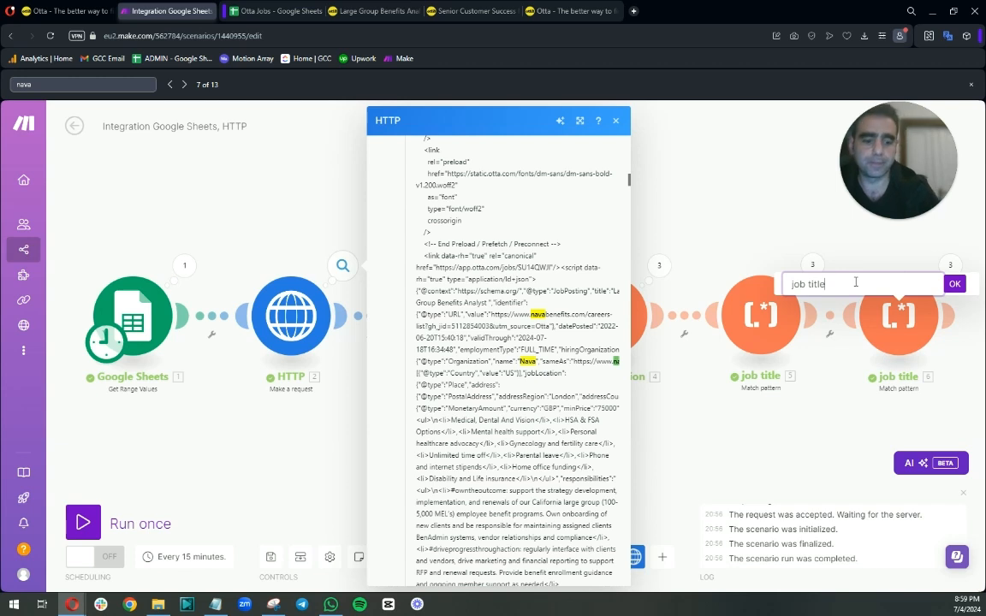
pyautogui.press('BackSpace')
pyautogui.press('BackSpace')
pyautogui.press('BackSpace')
pyautogui.press('BackSpace')
pyautogui.press('BackSpace')
pyautogui.write('com')
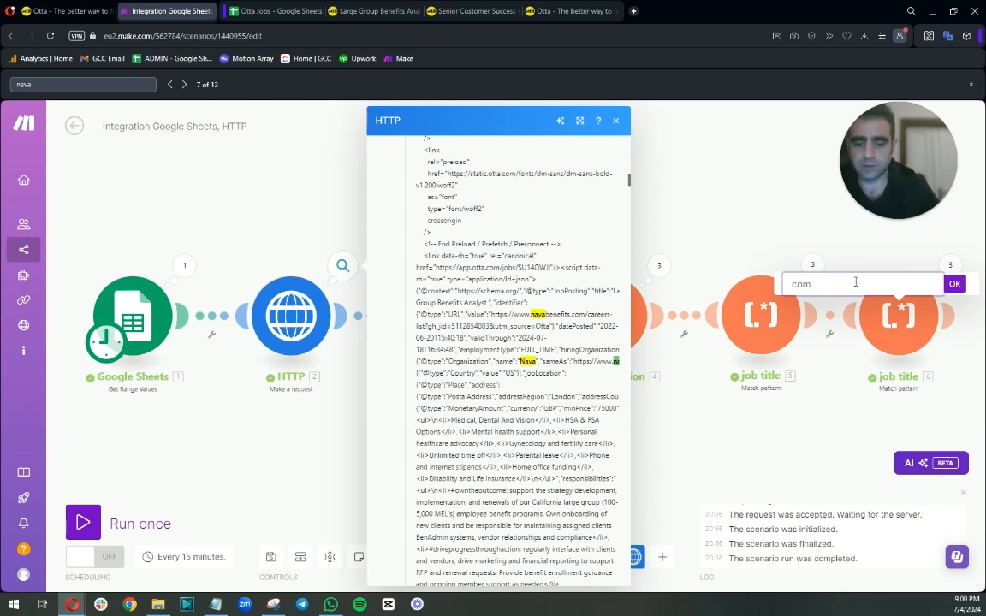
pyautogui.write('pany name')
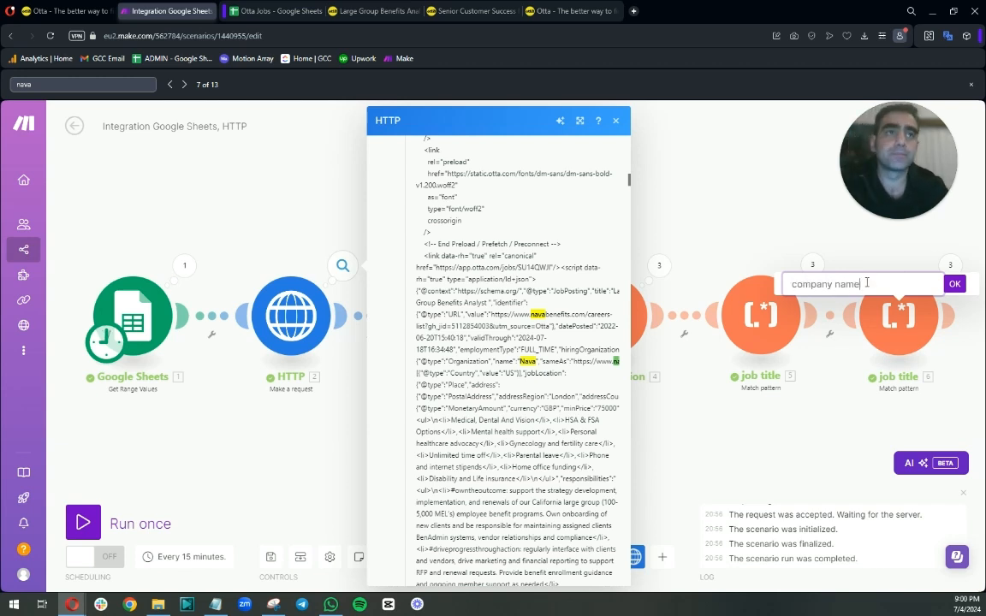
pyautogui.press('Return')
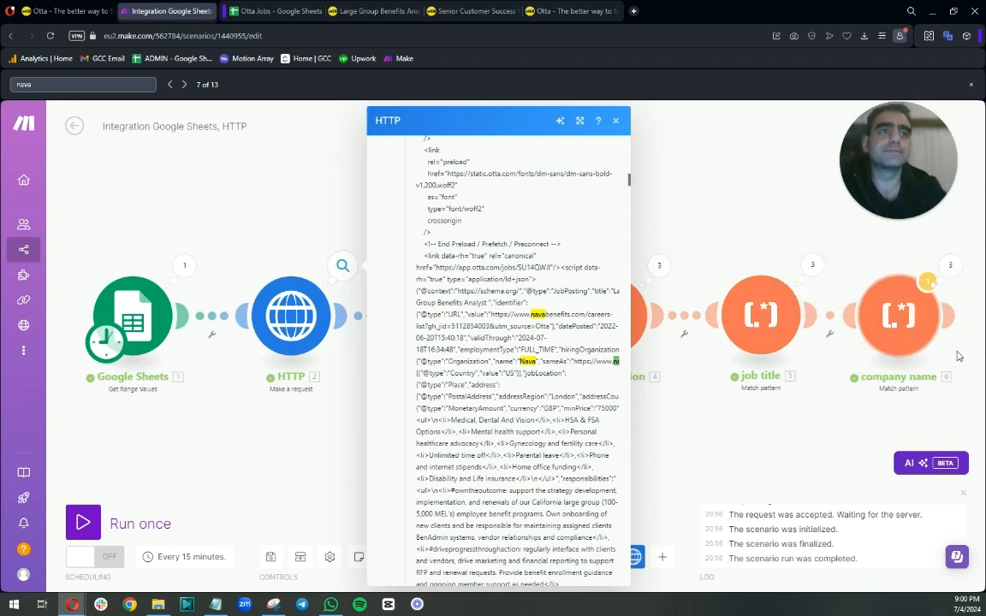
pyautogui.moveTo(841, 443); pyautogui.dragTo(543, 436)
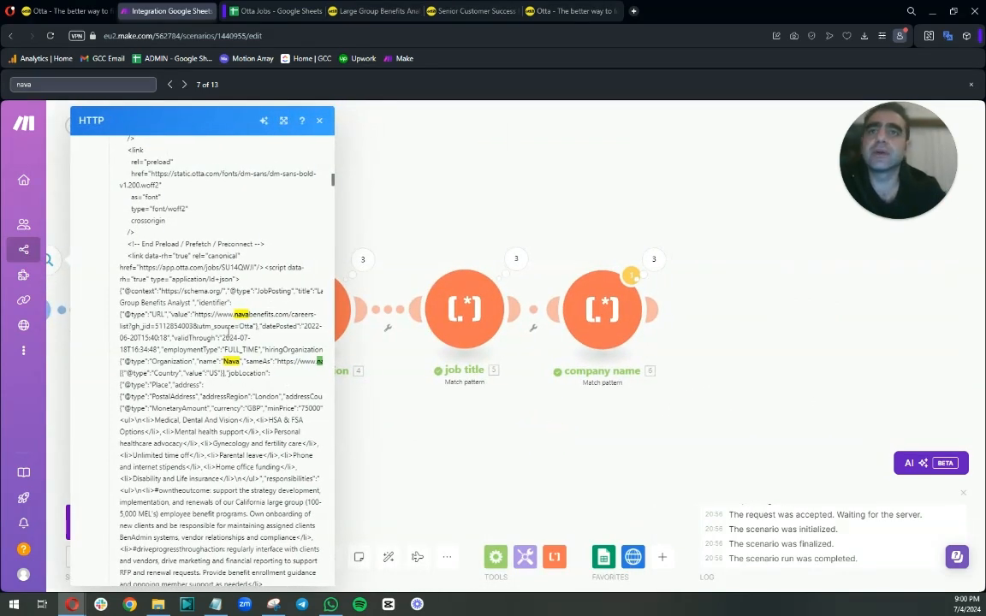
# Clone the "company name" Match pattern module and attach the copy at the end of the chain.
pyautogui.rightClick(615, 319)
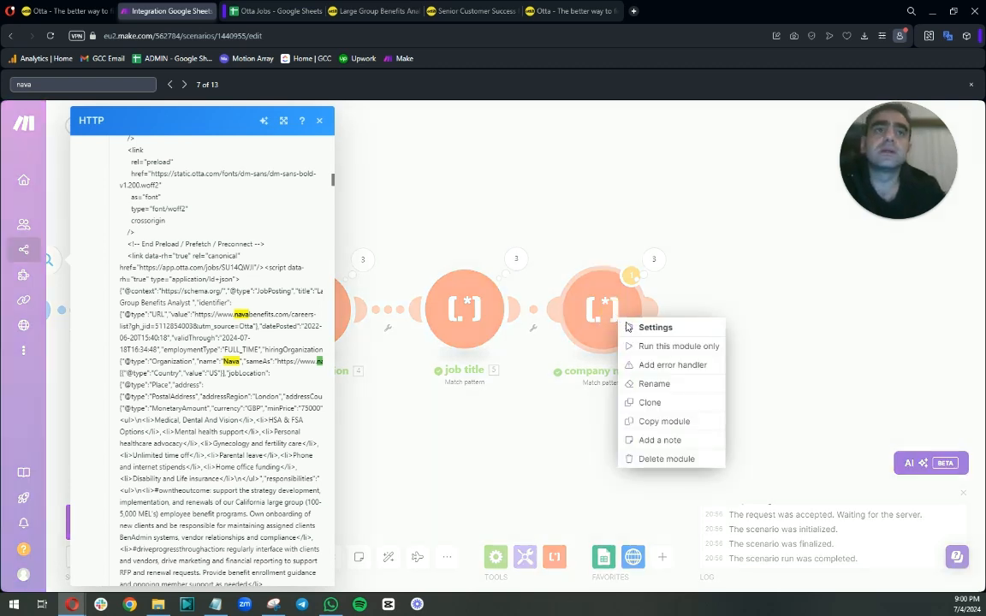
pyautogui.click(636, 403)
pyautogui.click(708, 333)
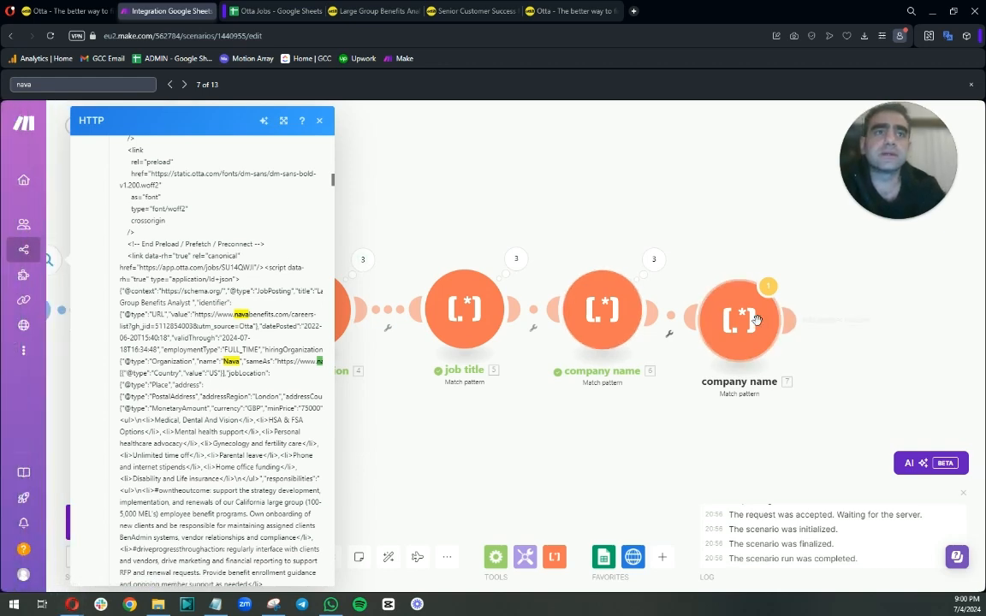
# Reopen the HTTP module's first-operation Data output and search it for "nava" to locate the company URL.
pyautogui.click(738, 359)
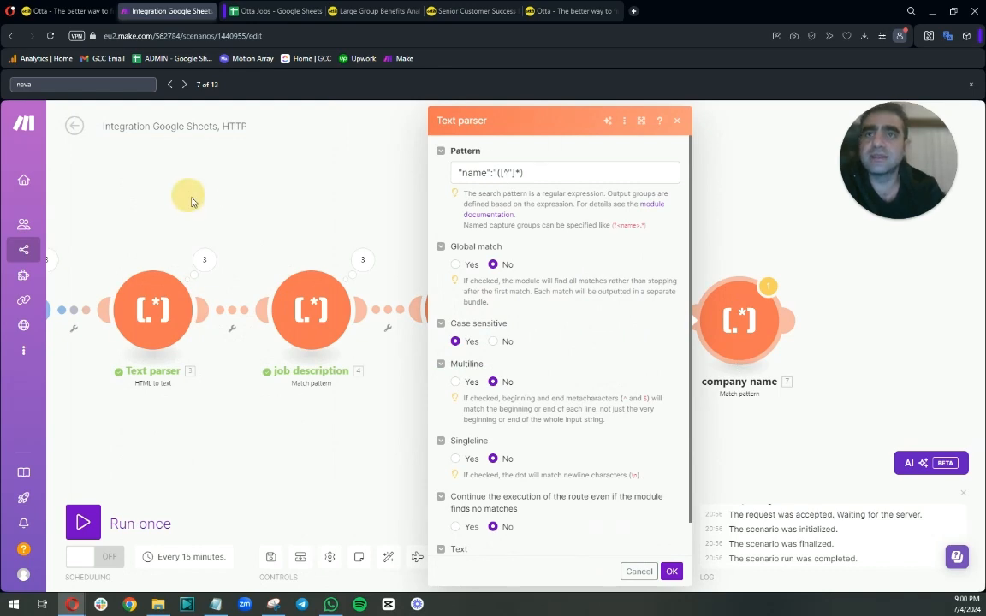
pyautogui.moveTo(180, 186); pyautogui.dragTo(380, 208)
pyautogui.click(256, 284)
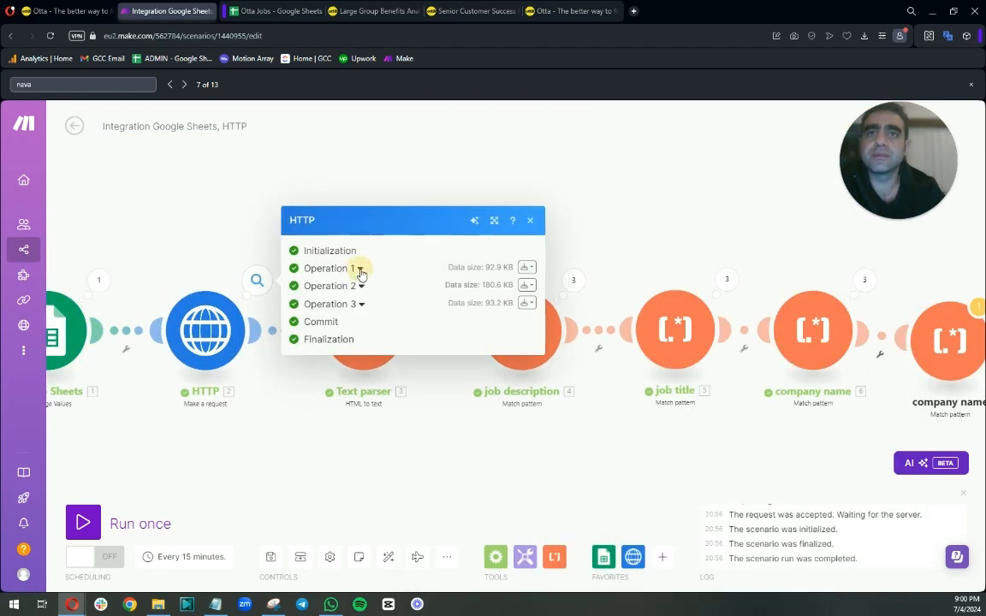
pyautogui.click(361, 265)
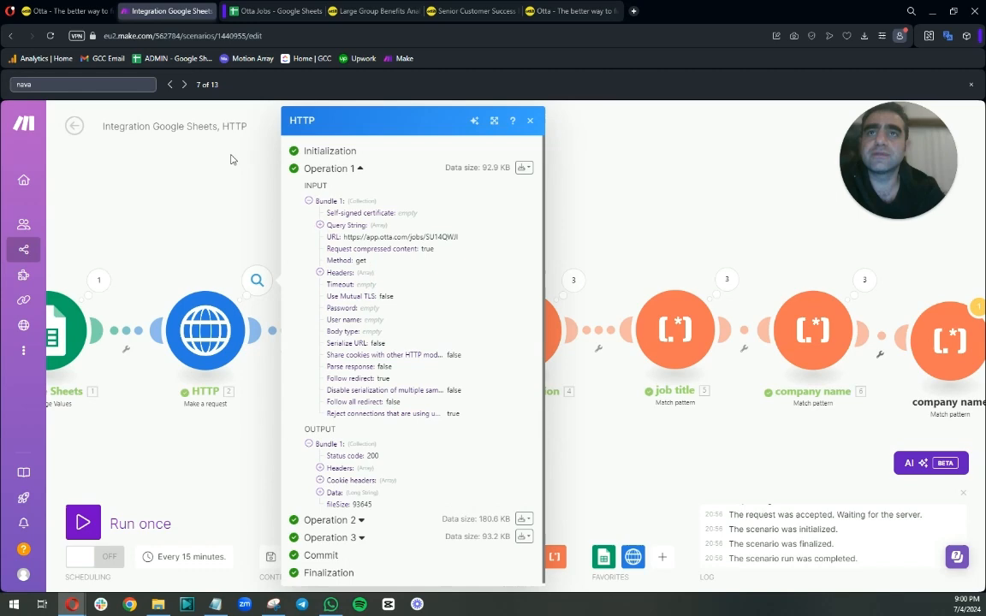
pyautogui.click(184, 84)
pyautogui.click(319, 493)
pyautogui.scroll(-4, 322, 479)
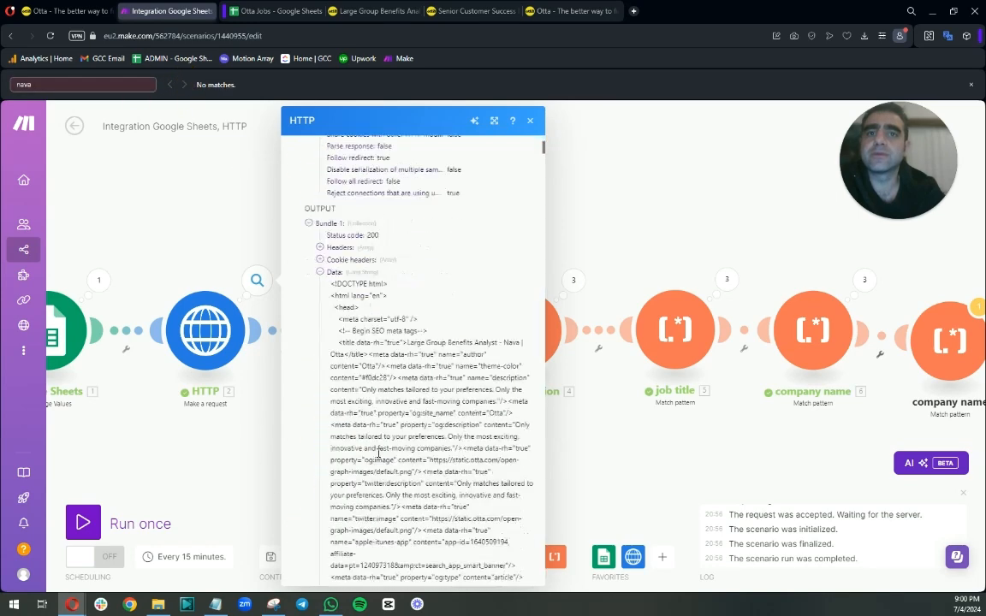
pyautogui.click(115, 87)
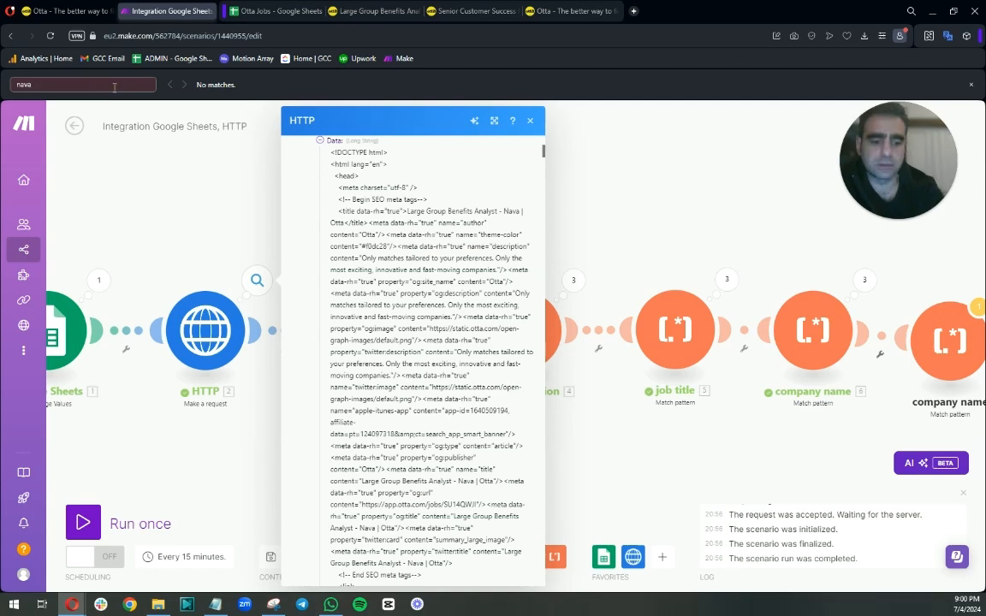
pyautogui.press('BackSpace')
pyautogui.write('a')
pyautogui.scroll(-10, 419, 363)
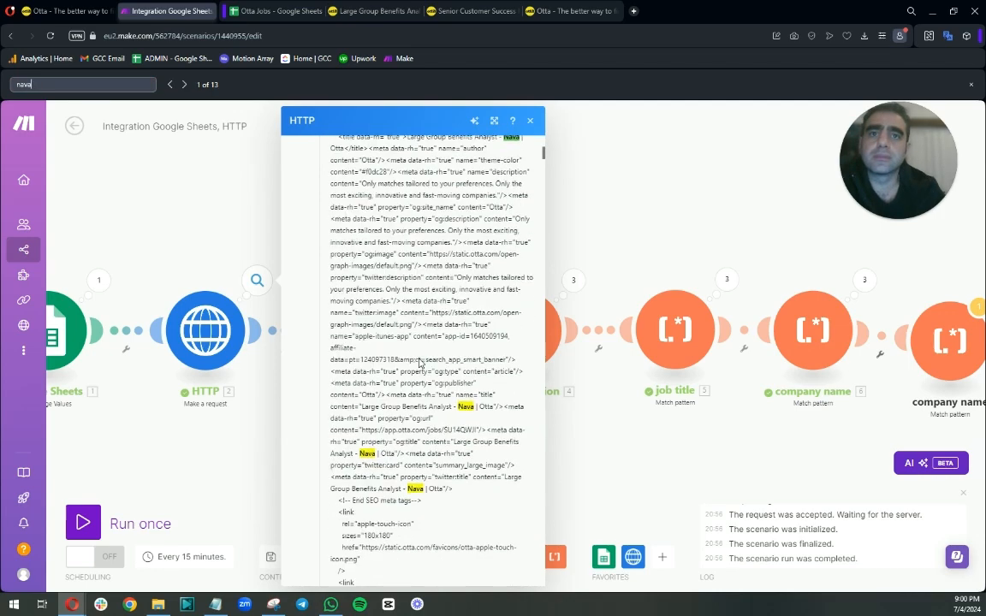
pyautogui.scroll(-3, 430, 356)
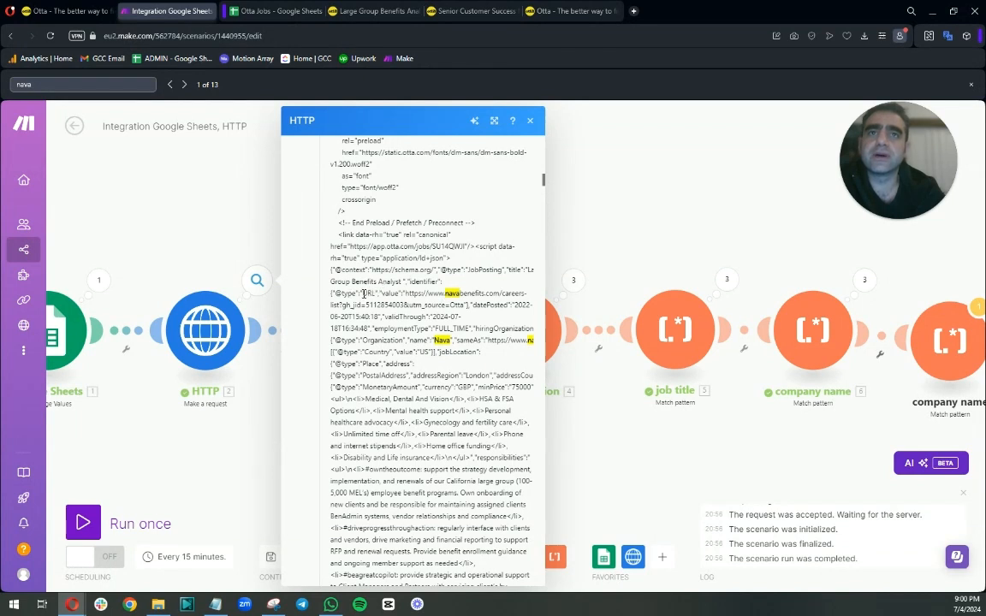
# Select and copy the "URL","value":" text that precedes the company careers URL in the Data output.
pyautogui.moveTo(360, 293); pyautogui.dragTo(405, 295)
pyautogui.rightClick(392, 293)
pyautogui.click(413, 332)
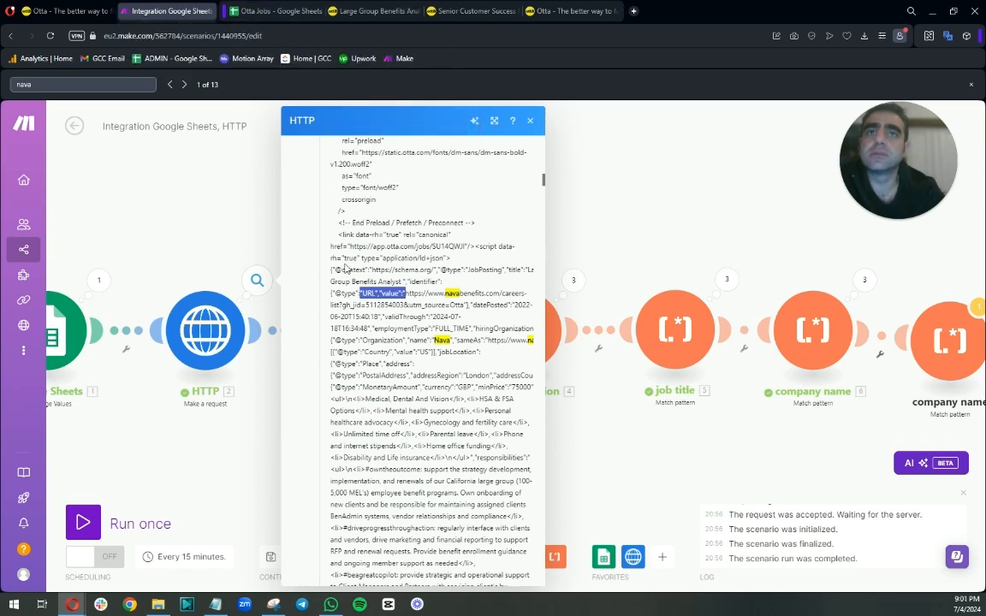
pyautogui.rightClick(385, 296)
pyautogui.click(404, 336)
# Replace "name":" in the cloned module's pattern with the copied text, making it "URL","value":"([^"]*)".
pyautogui.click(785, 266)
pyautogui.moveTo(785, 266); pyautogui.dragTo(376, 212)
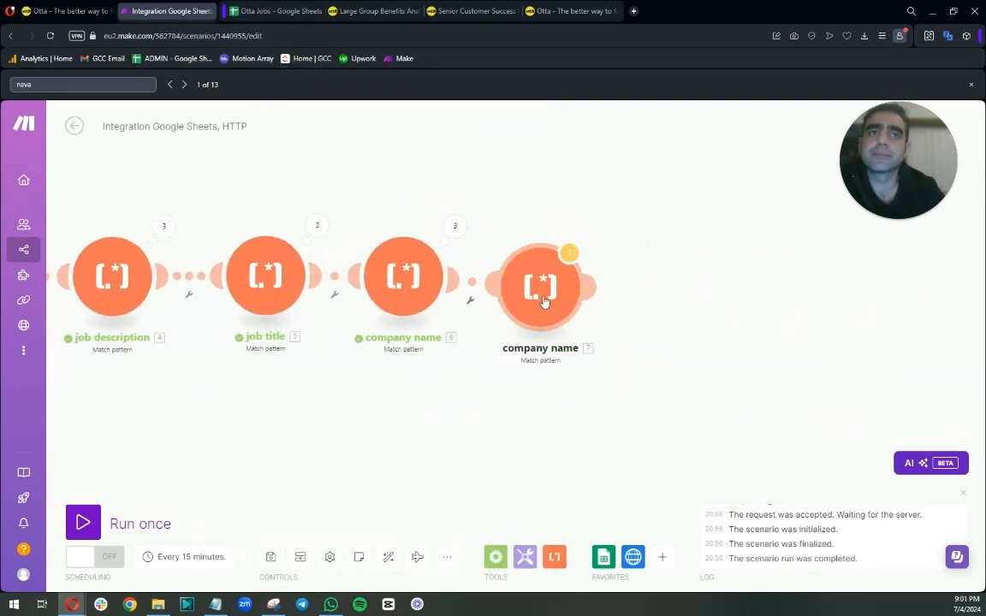
pyautogui.click(546, 301)
pyautogui.moveTo(650, 172); pyautogui.dragTo(603, 175)
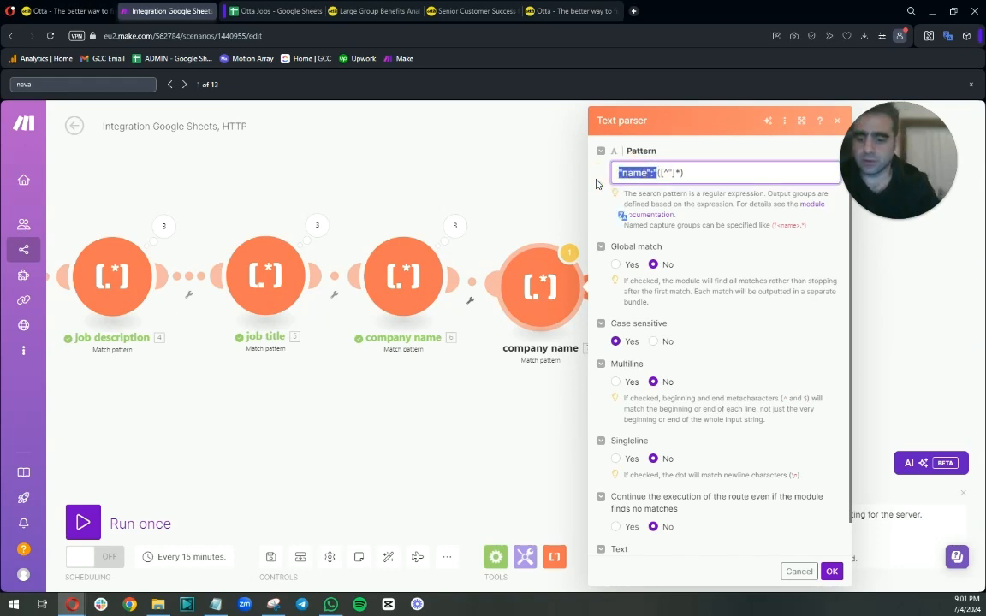
pyautogui.hotkey('ctrl', 'v')
pyautogui.click(696, 173)
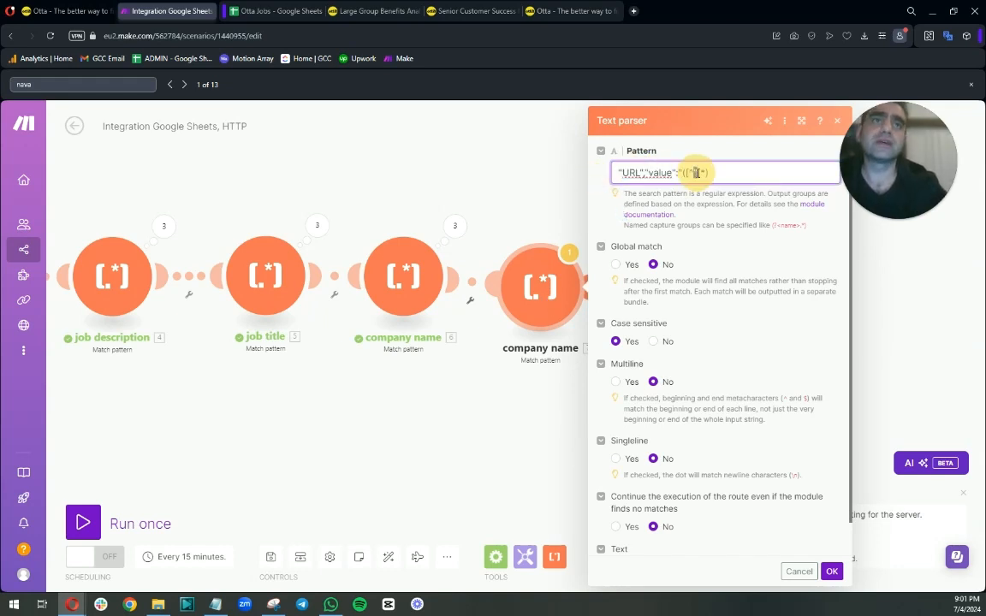
pyautogui.doubleClick(696, 172)
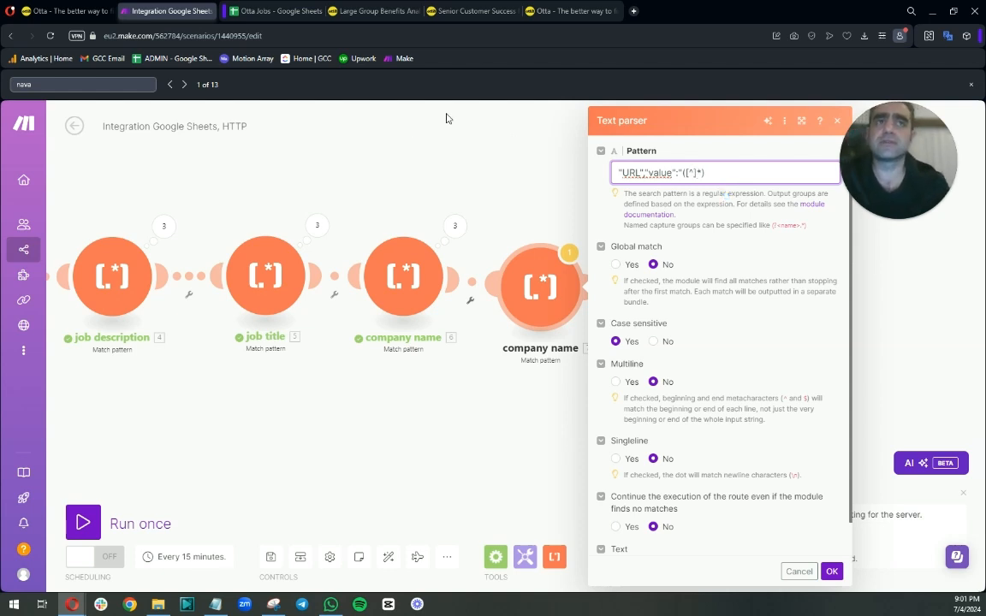
pyautogui.moveTo(242, 190); pyautogui.dragTo(536, 200)
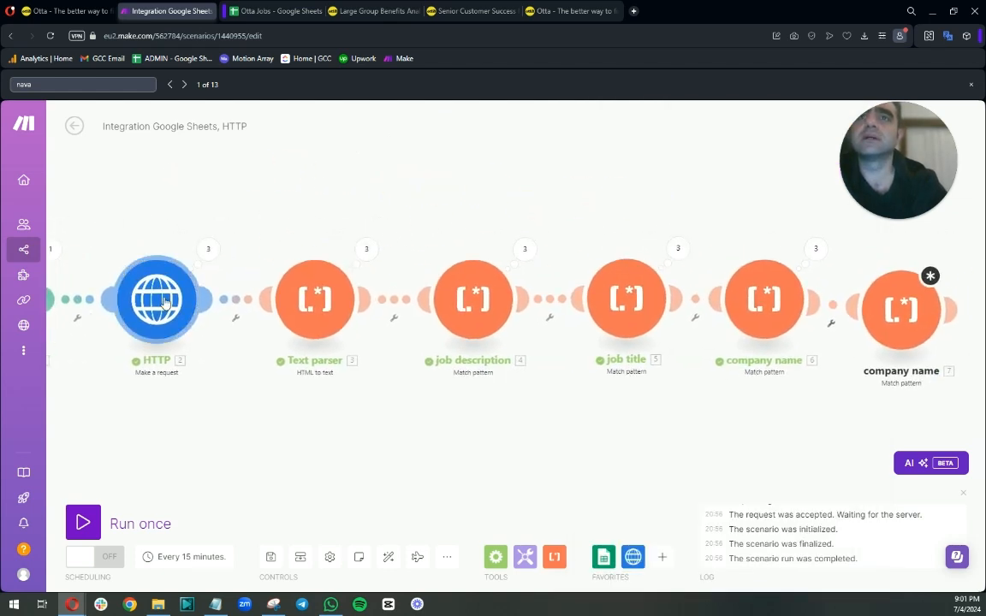
# Search the HTTP first-operation Data output for the copied "URL","value":" key and for "navabenefits".
pyautogui.click(206, 249)
pyautogui.click(90, 82)
pyautogui.write('nava')
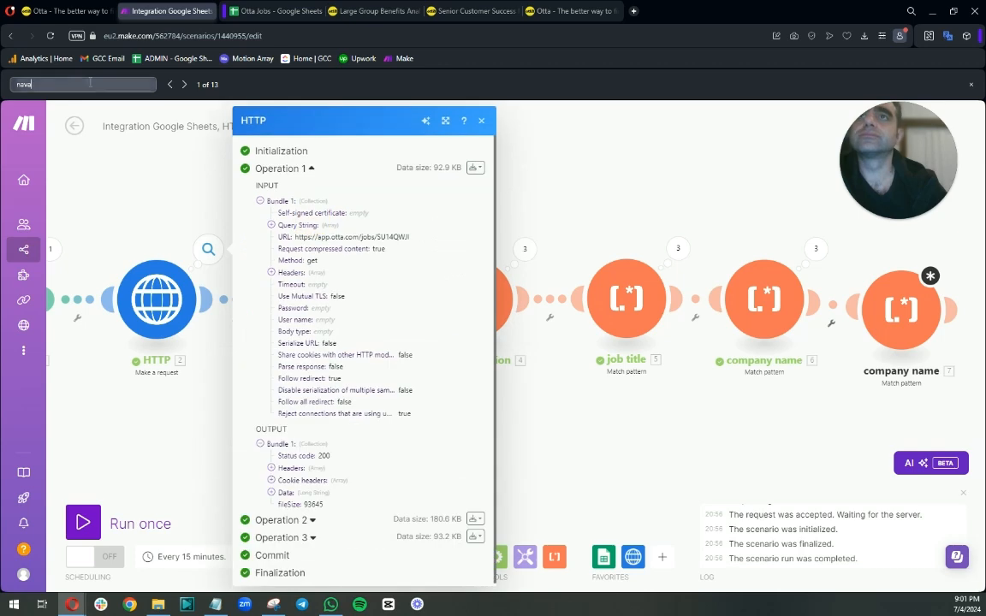
pyautogui.write('be')
pyautogui.click(270, 493)
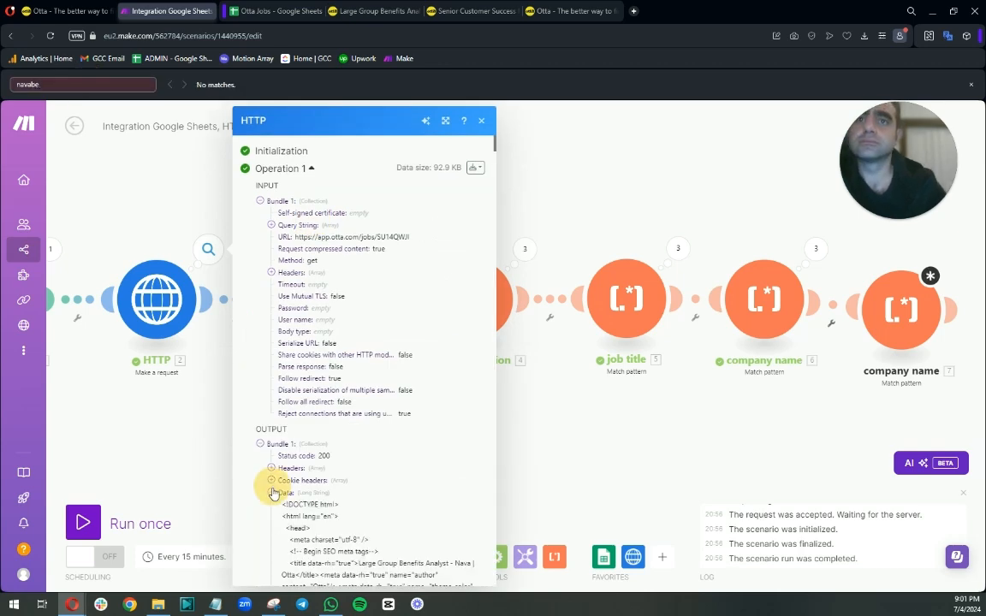
pyautogui.scroll(-3, 274, 479)
pyautogui.moveTo(41, 84); pyautogui.dragTo(2, 88)
pyautogui.hotkey('ctrl', 'v')
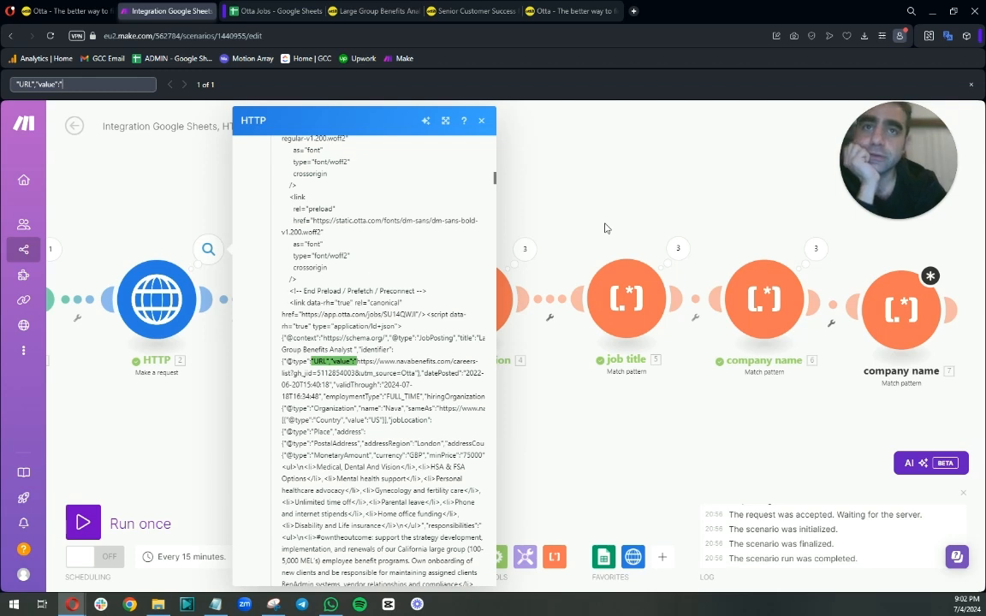
pyautogui.tripleClick(10, 84)
pyautogui.write('navabene')
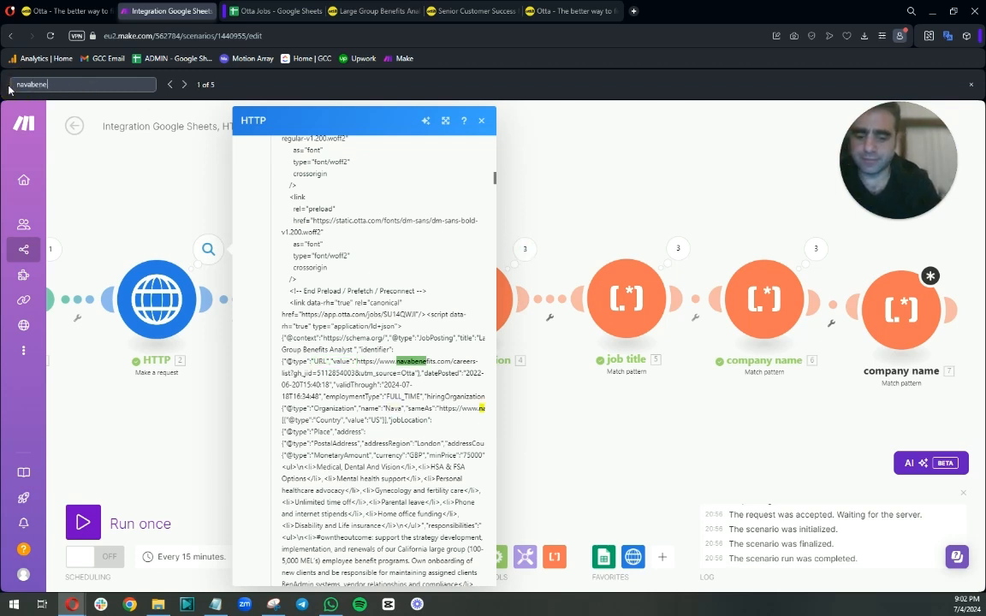
pyautogui.write('fots')
pyautogui.press('BackSpace')
pyautogui.press('BackSpace')
pyautogui.press('BackSpace')
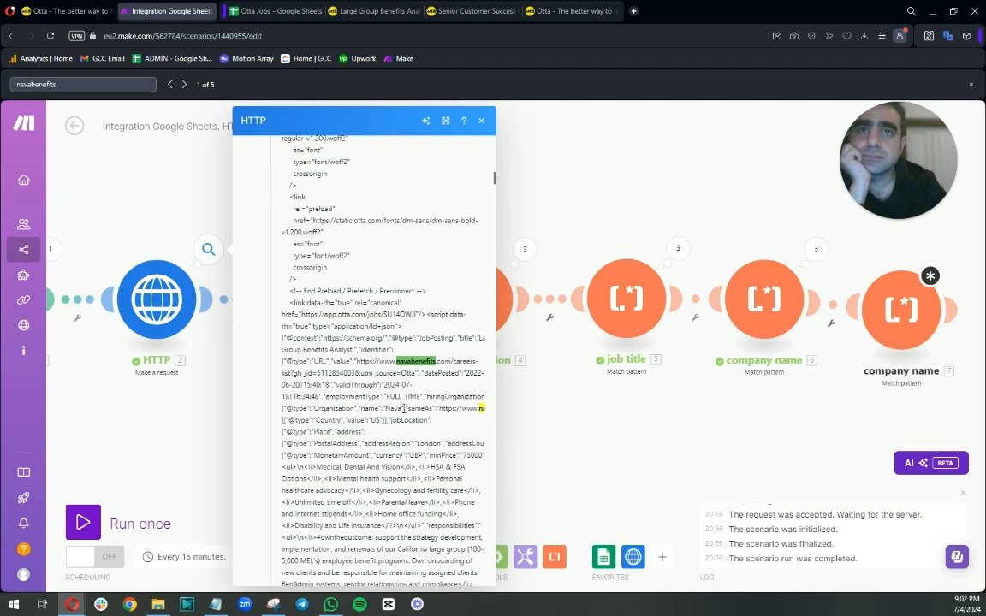
# Copy the ,"sameAs":" key after the company name and search the Data output for it and for "navaben".
pyautogui.moveTo(403, 408); pyautogui.dragTo(410, 409)
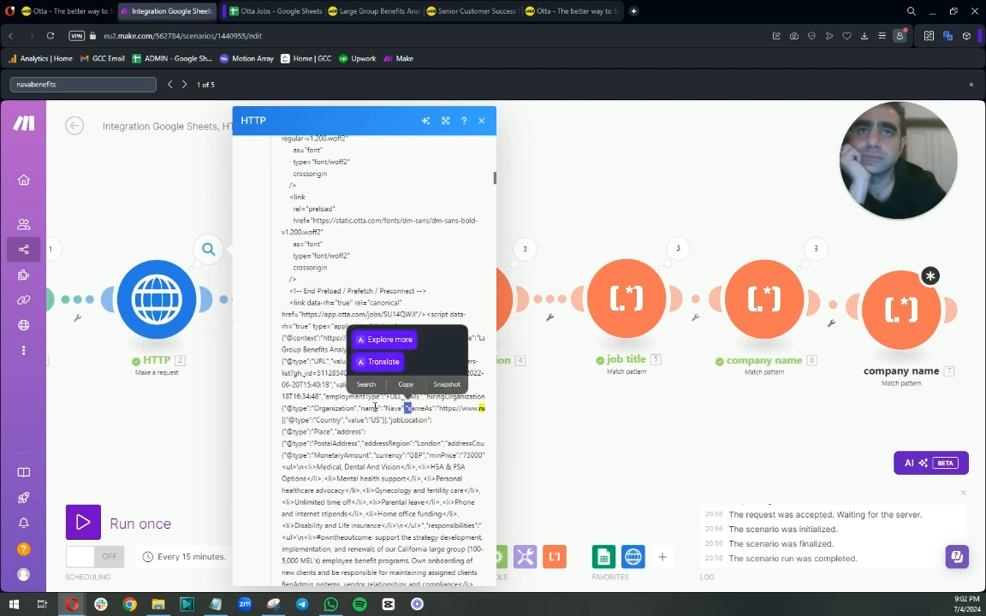
pyautogui.click(407, 409)
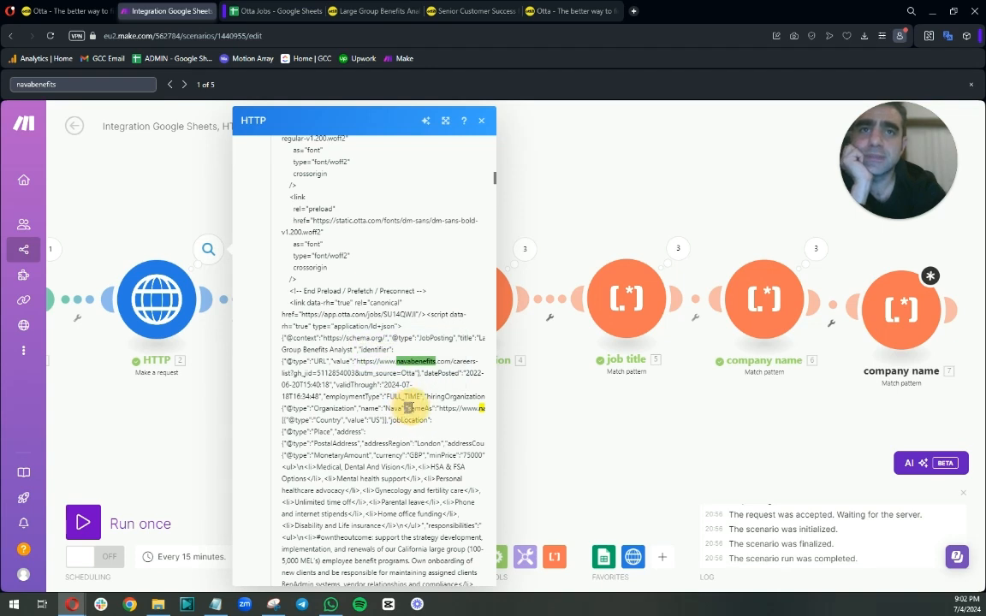
pyautogui.doubleClick(409, 408)
pyautogui.rightClick(437, 410)
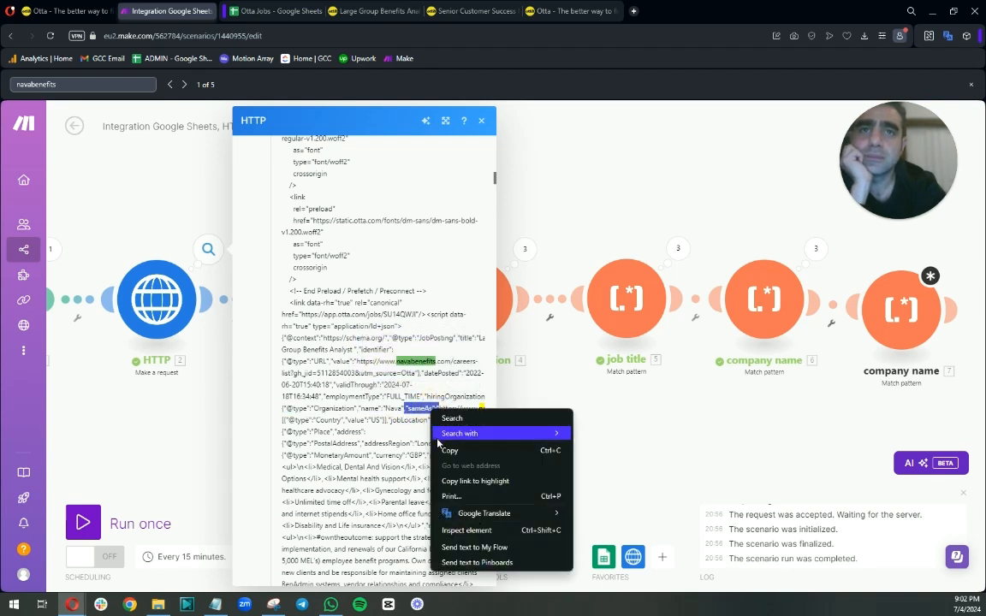
pyautogui.click(450, 450)
pyautogui.hotkey('ctrl', 'f')
pyautogui.hotkey('ctrl', 'v')
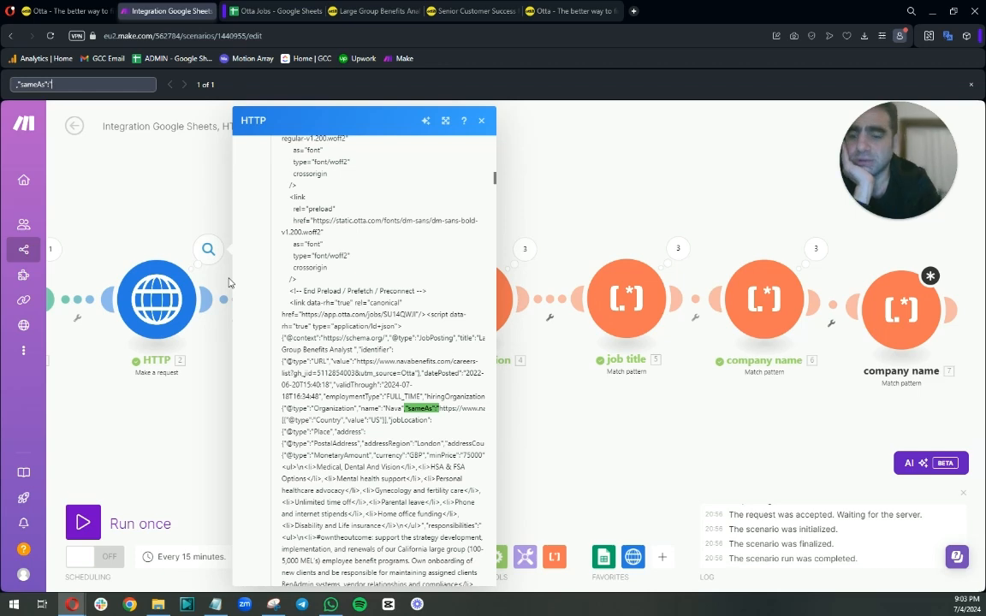
pyautogui.write('navabene')
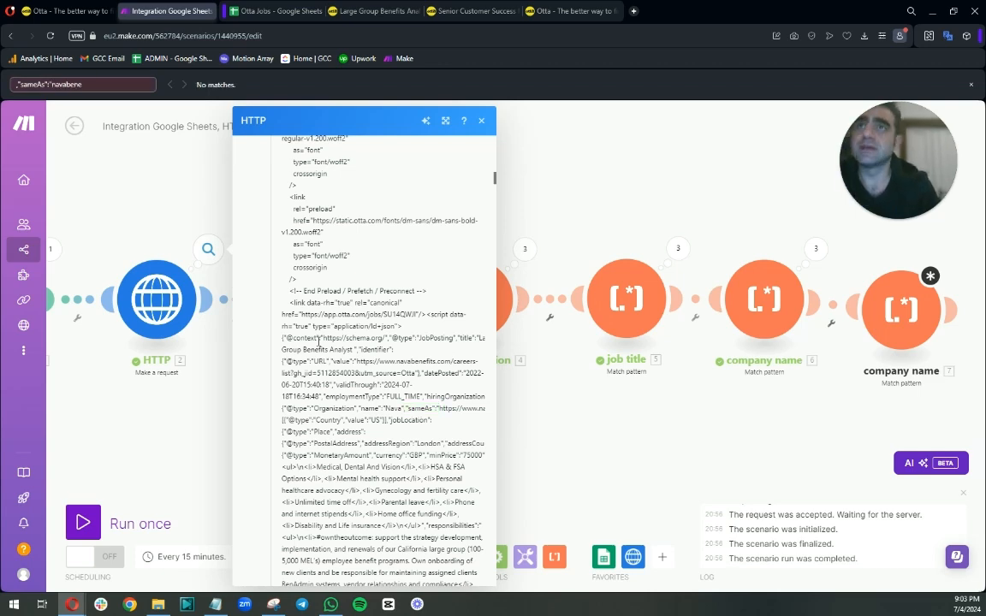
pyautogui.press('BackSpace')
pyautogui.press('BackSpace')
pyautogui.press('BackSpace')
pyautogui.press('BackSpace')
pyautogui.press('BackSpace')
pyautogui.press('BackSpace')
pyautogui.press('BackSpace')
pyautogui.press('BackSpace')
pyautogui.press('BackSpace')
pyautogui.press('BackSpace')
pyautogui.press('BackSpace')
pyautogui.press('BackSpace')
pyautogui.press('BackSpace')
pyautogui.press('BackSpace')
pyautogui.press('BackSpace')
pyautogui.press('BackSpace')
pyautogui.press('BackSpace')
pyautogui.press('BackSpace')
pyautogui.write('navaben')
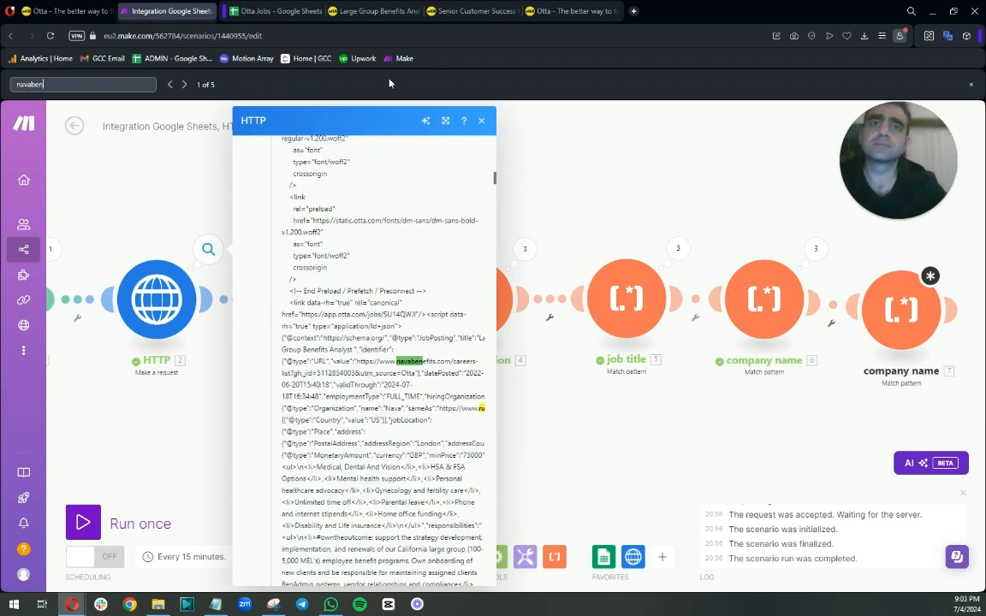
pyautogui.click(184, 84)
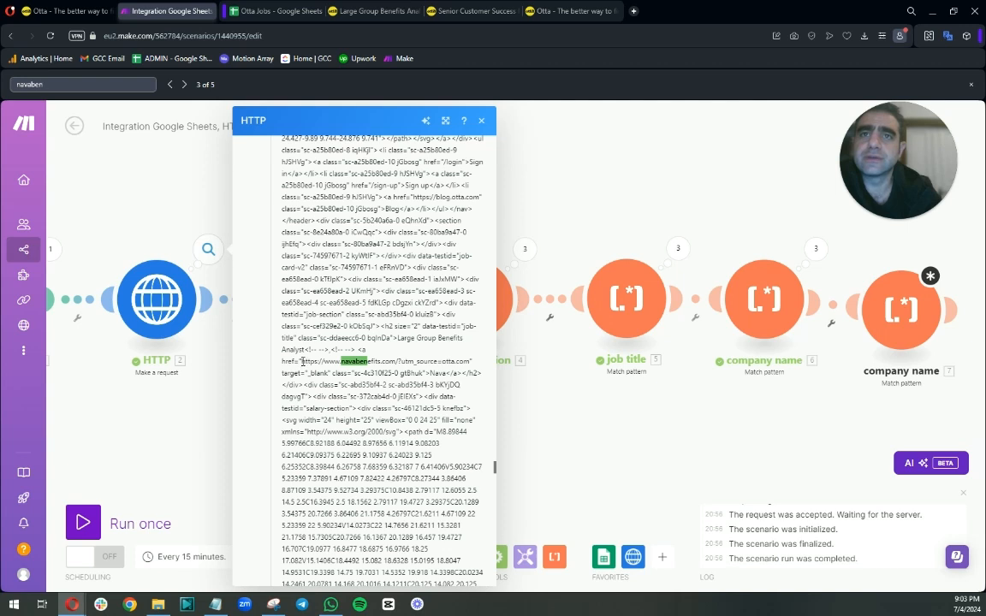
# Copy the <!-- -->,<!-- --> <a href=" text preceding the company link and search the Data output for it.
pyautogui.moveTo(302, 361); pyautogui.dragTo(352, 347)
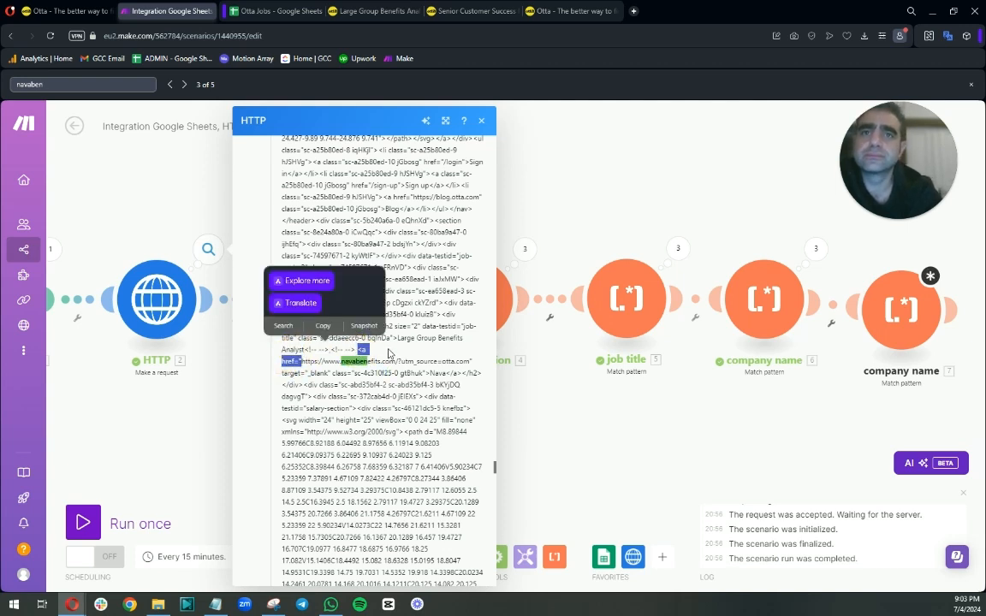
pyautogui.moveTo(306, 349); pyautogui.dragTo(300, 361)
pyautogui.rightClick(299, 357)
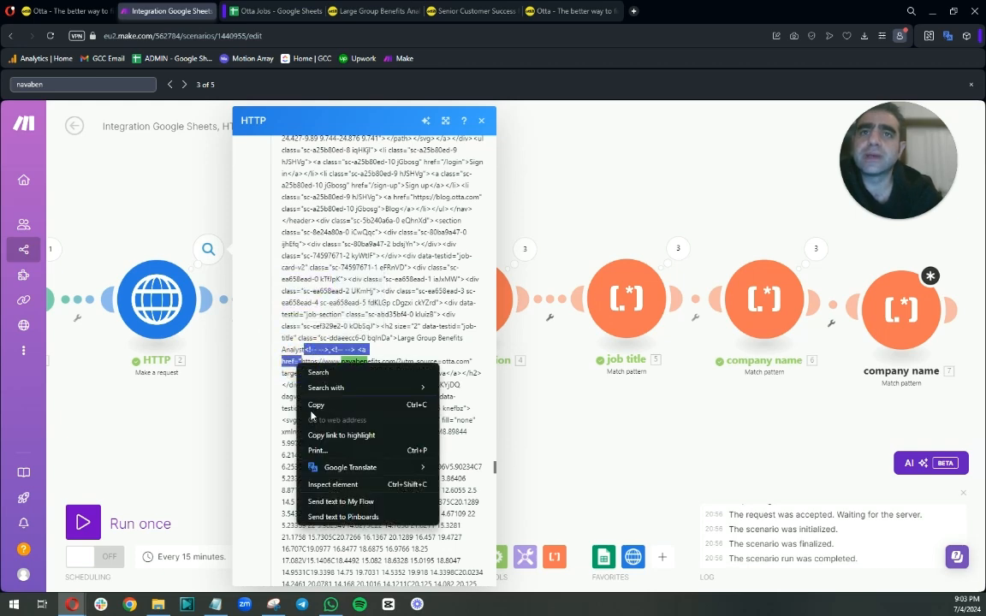
pyautogui.click(312, 402)
pyautogui.hotkey('ctrl', 'f')
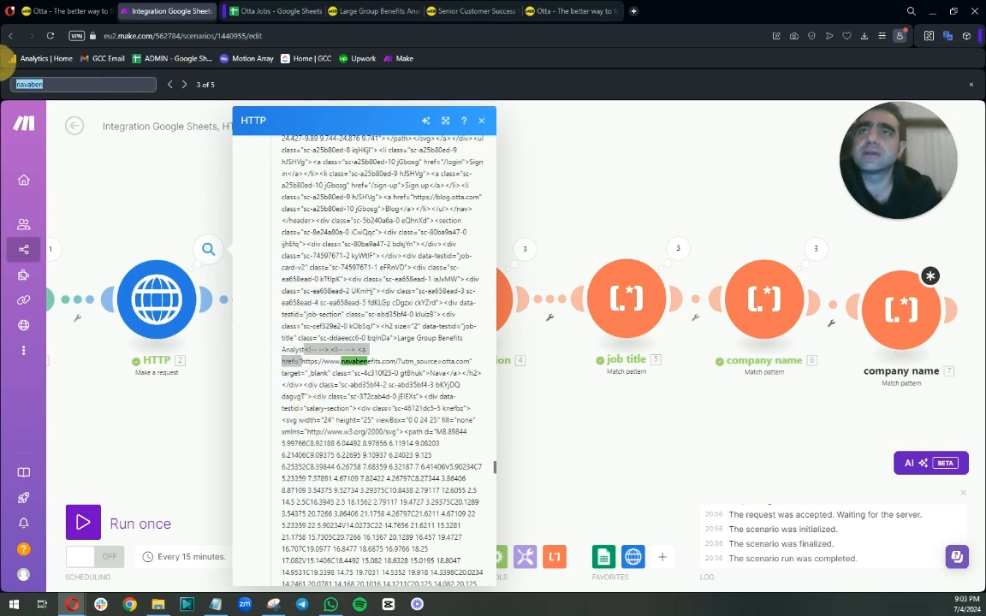
pyautogui.hotkey('ctrl', 'v')
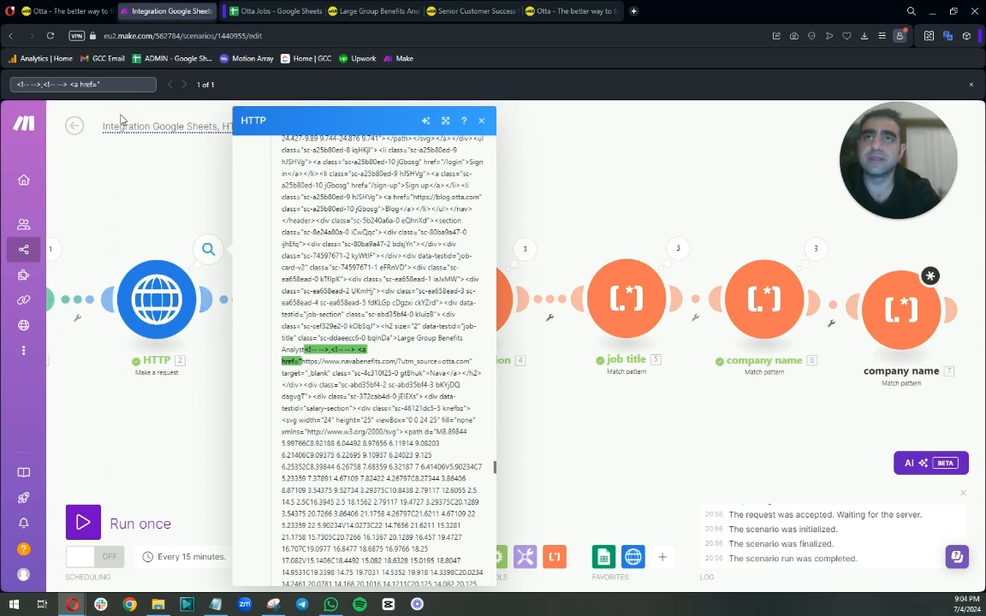
pyautogui.click(541, 197)
# Open the HTTP module's second-operation Data output to compare it with the first.
pyautogui.click(208, 248)
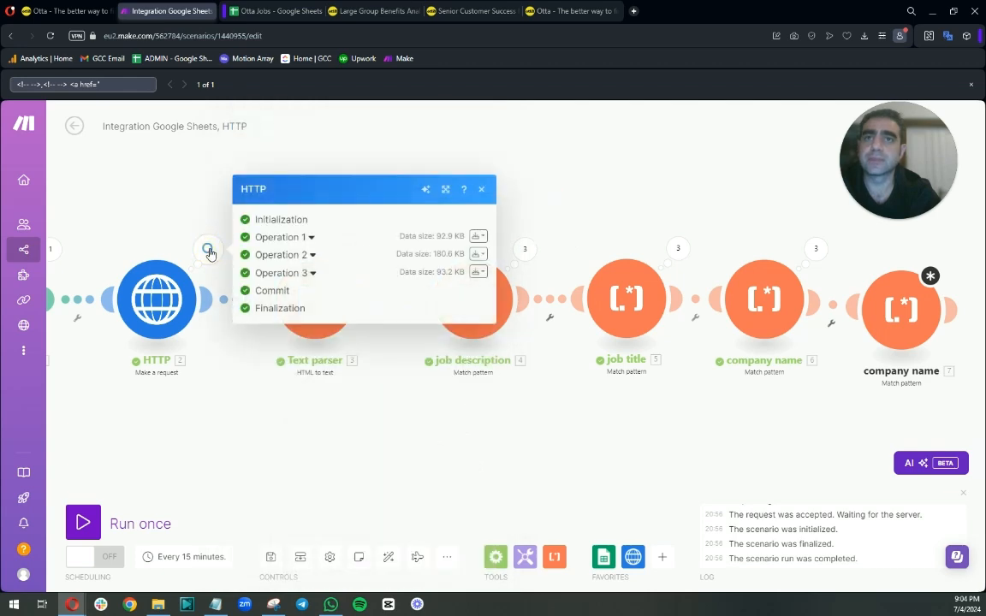
pyautogui.click(311, 255)
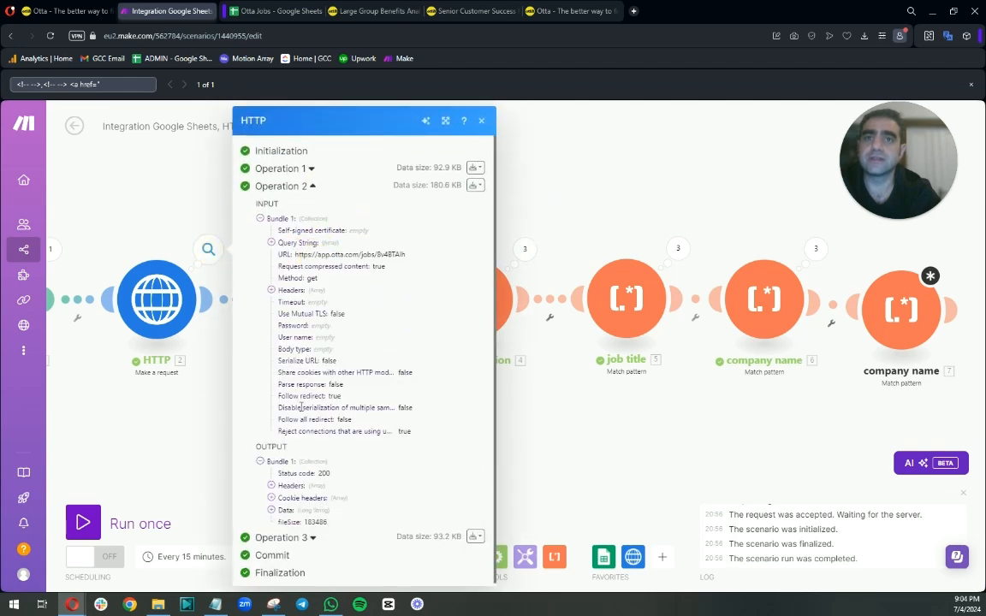
pyautogui.click(270, 510)
pyautogui.scroll(-4, 342, 428)
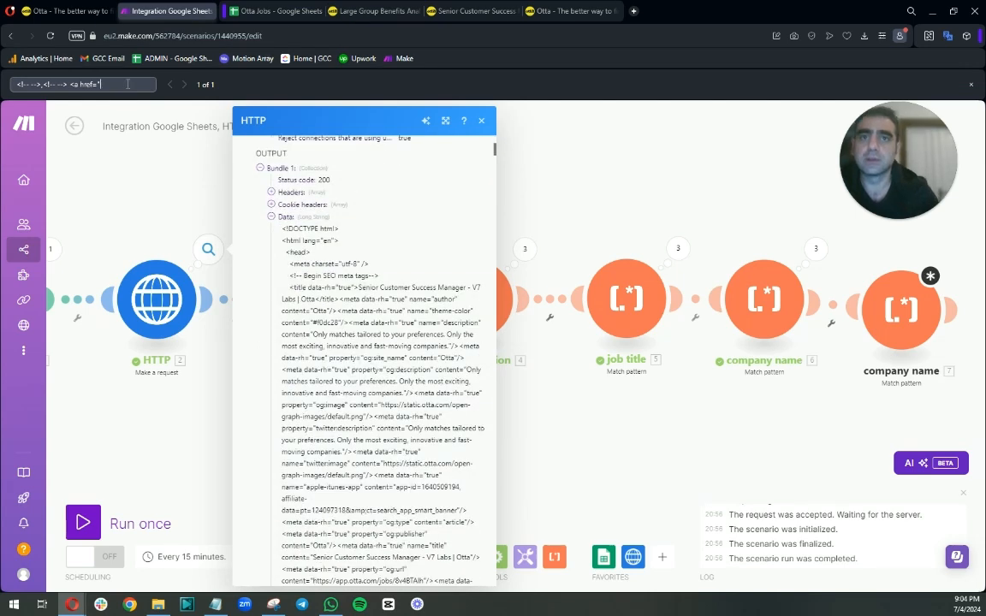
pyautogui.press('BackSpace')
pyautogui.click(542, 200)
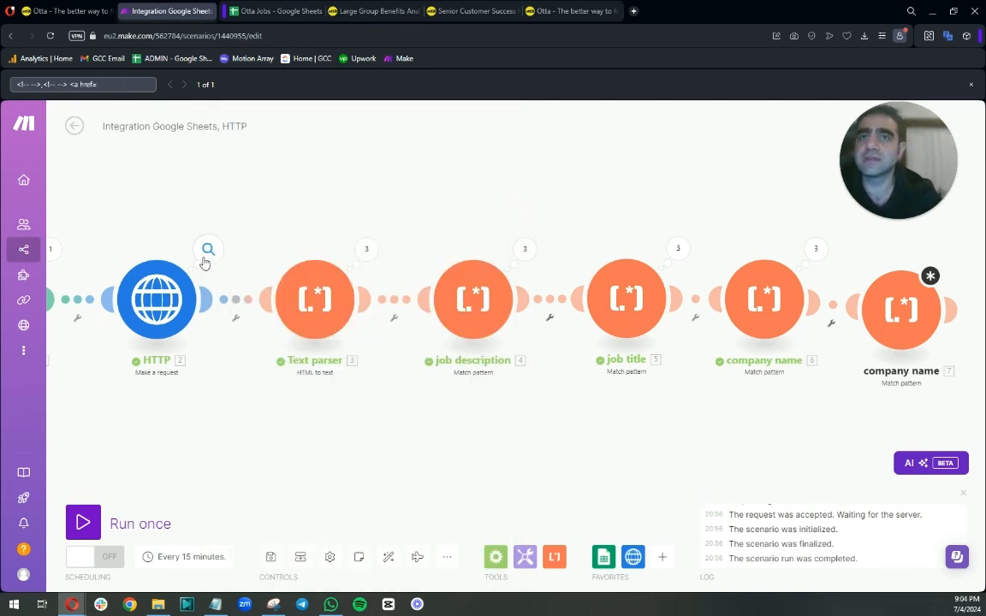
# Open the HTTP module's Data output and search it for <!-- -->,<!-- --> <a href=" to locate the company link.
pyautogui.click(208, 249)
pyautogui.click(310, 272)
pyautogui.click(272, 527)
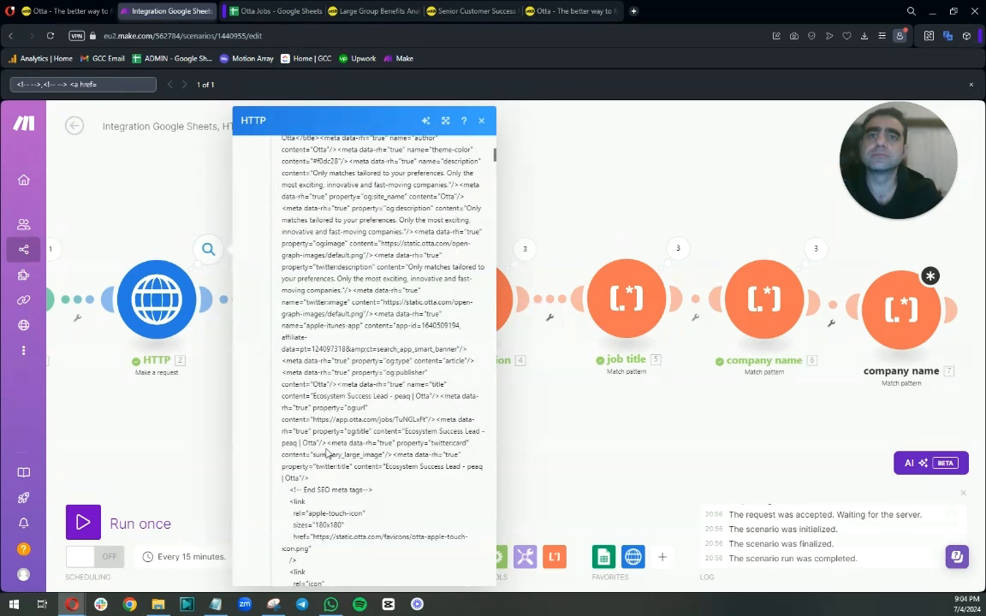
pyautogui.scroll(-3, 342, 428)
pyautogui.write('"')
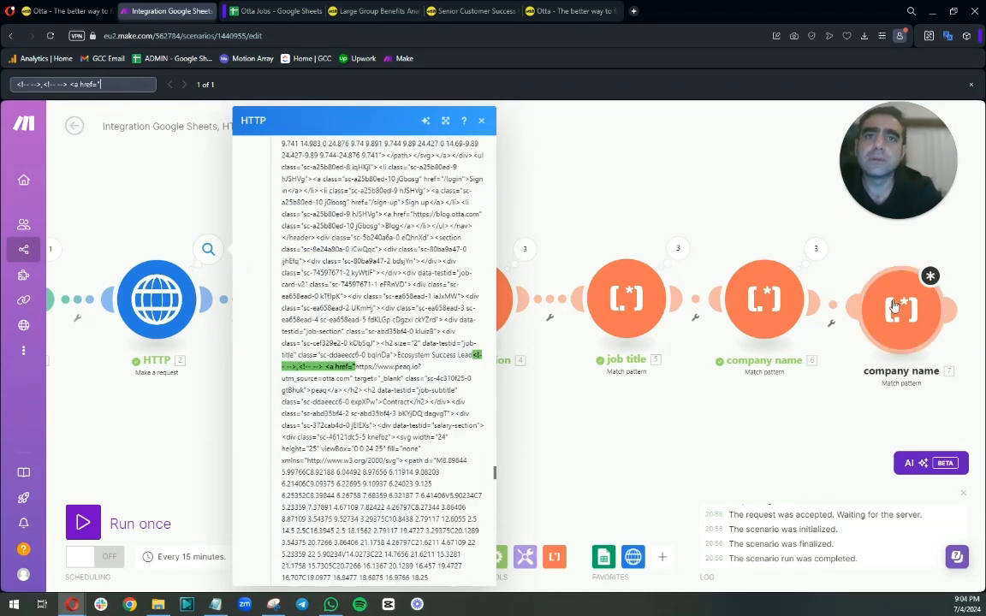
pyautogui.click(421, 368)
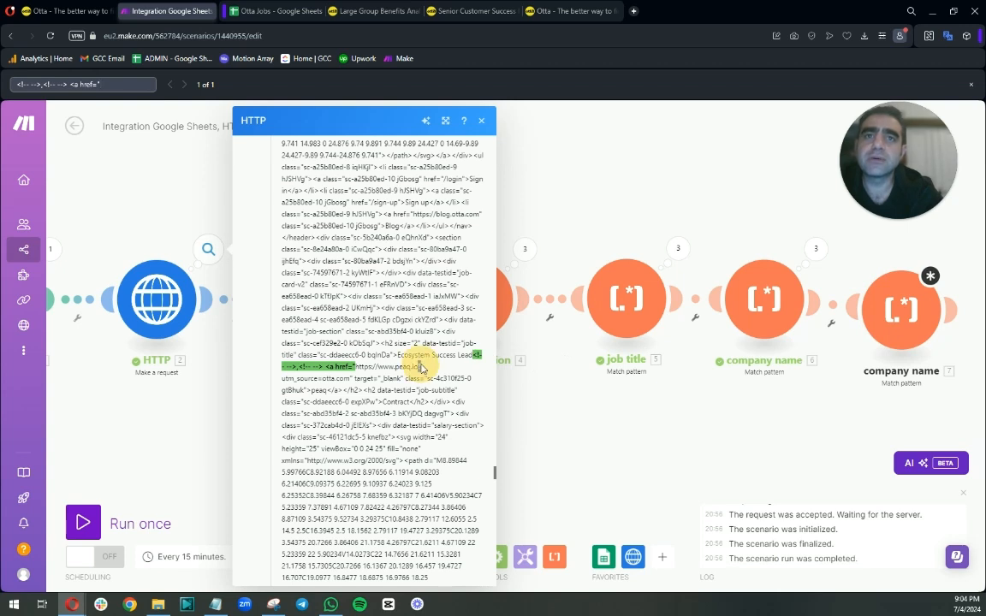
pyautogui.doubleClick(421, 368)
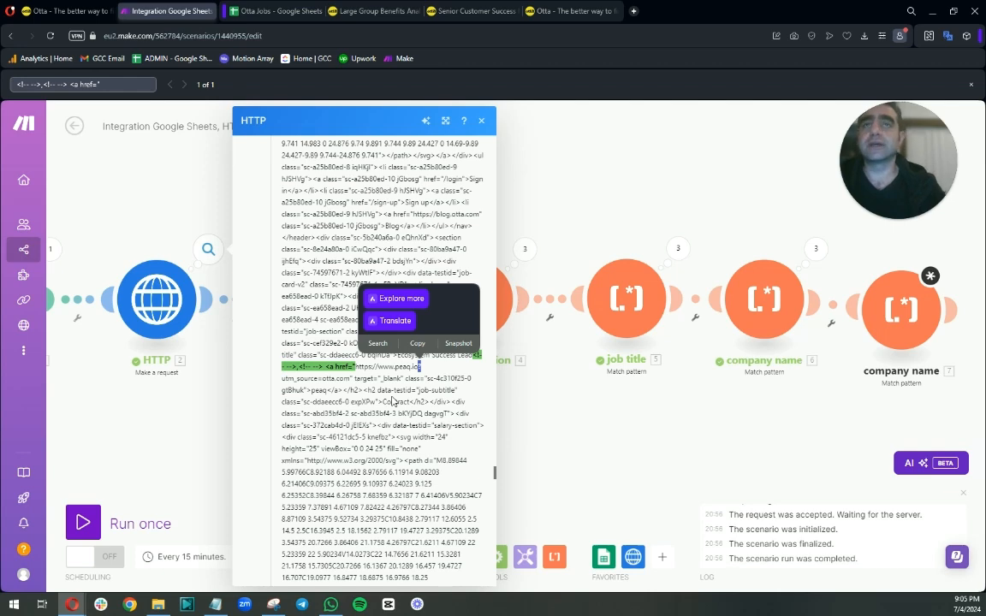
# Set the second company name module's pattern to <!-- -->,<!-- --> <a href="([^"]*) and save it.
pyautogui.click(814, 284)
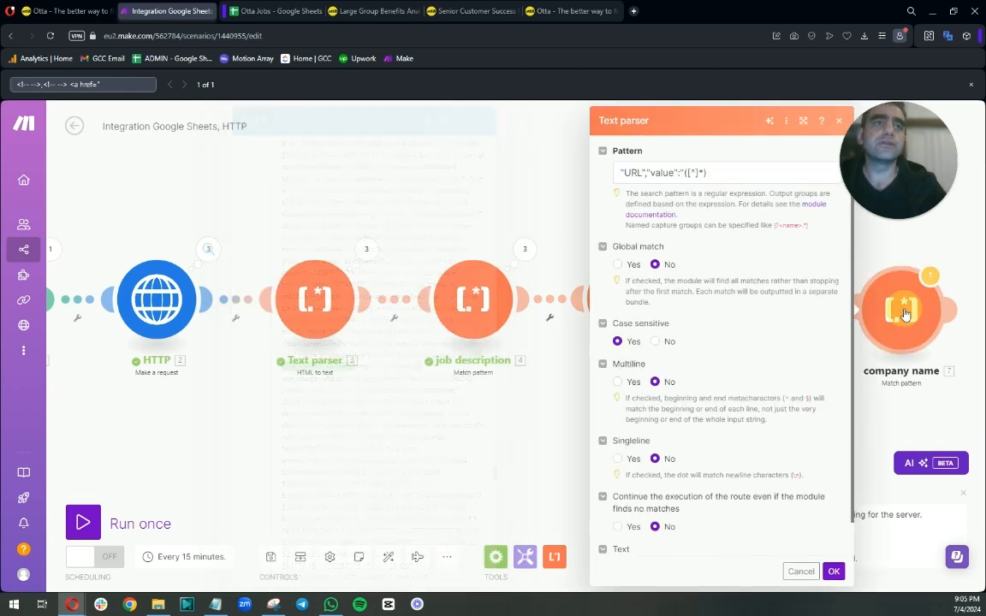
pyautogui.moveTo(685, 173); pyautogui.dragTo(617, 173)
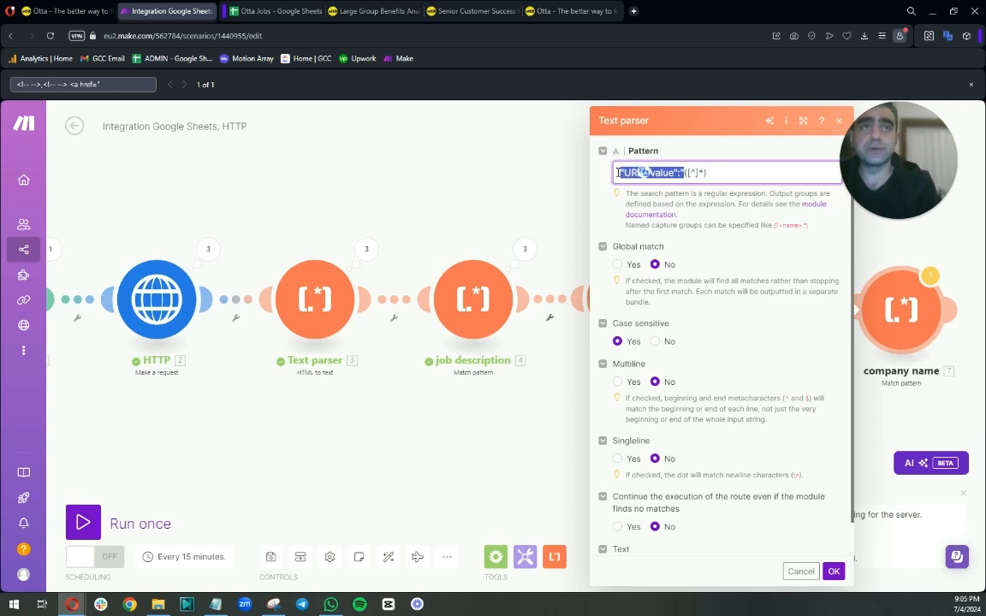
pyautogui.hotkey('ctrl', 'v')
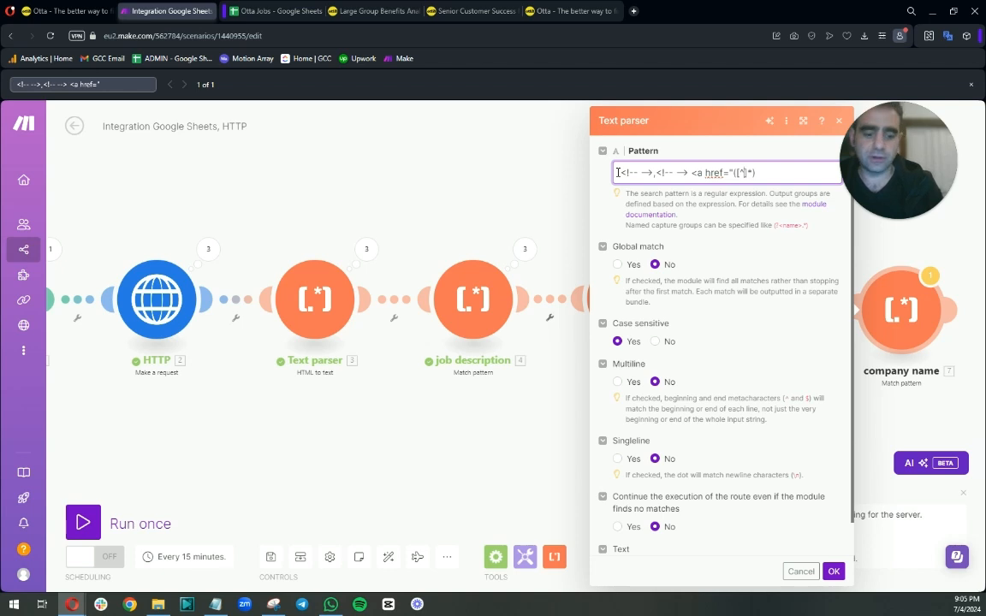
pyautogui.write('"')
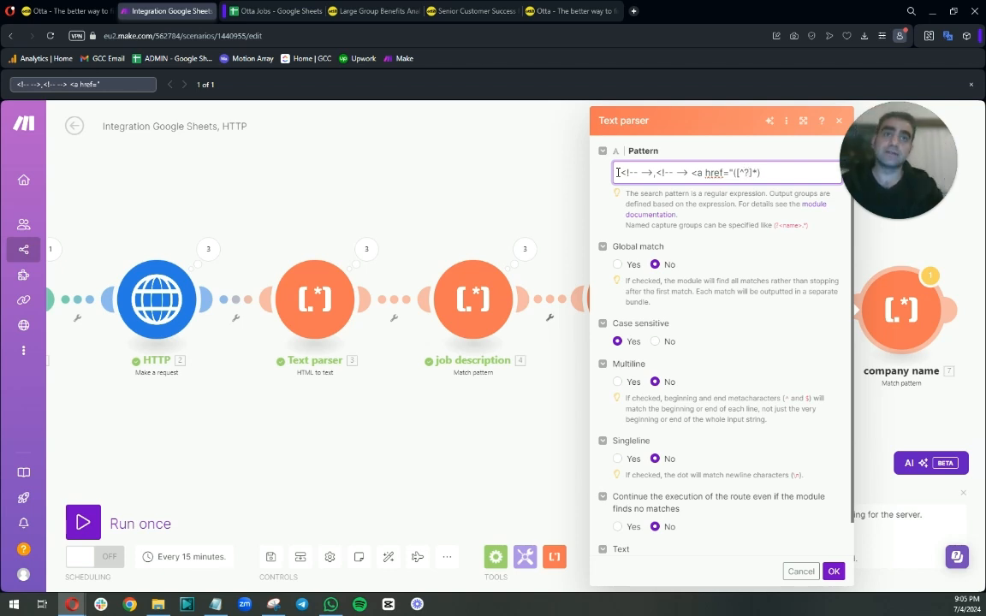
pyautogui.click(834, 571)
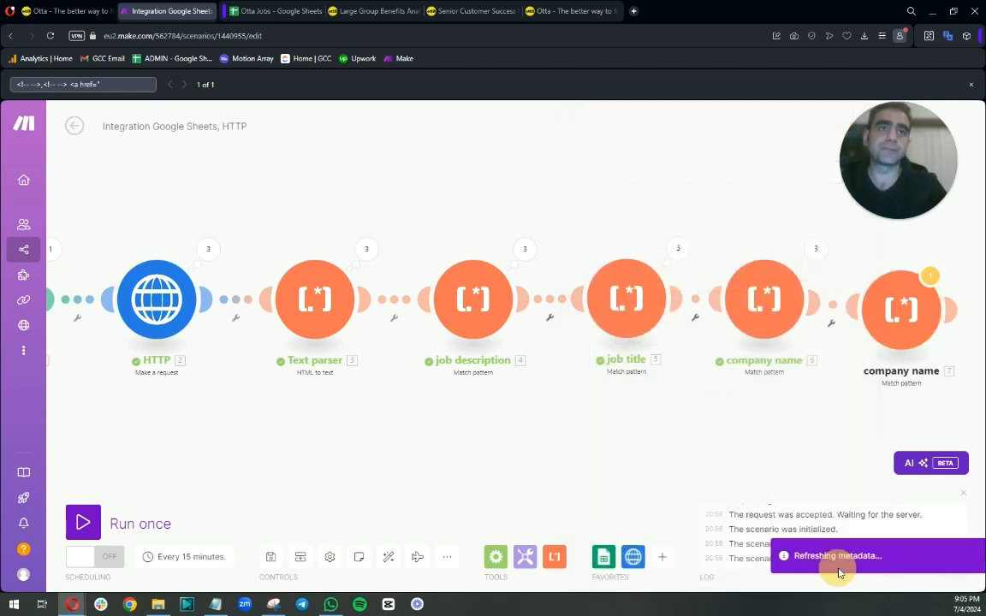
# Run the scenario once.
pyautogui.moveTo(814, 440); pyautogui.dragTo(578, 420)
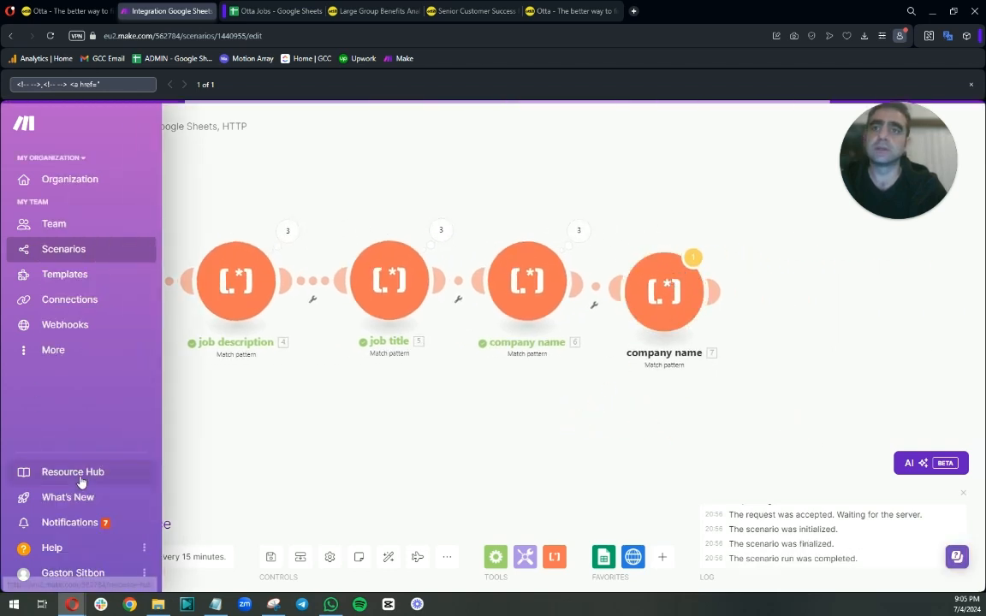
pyautogui.click(132, 520)
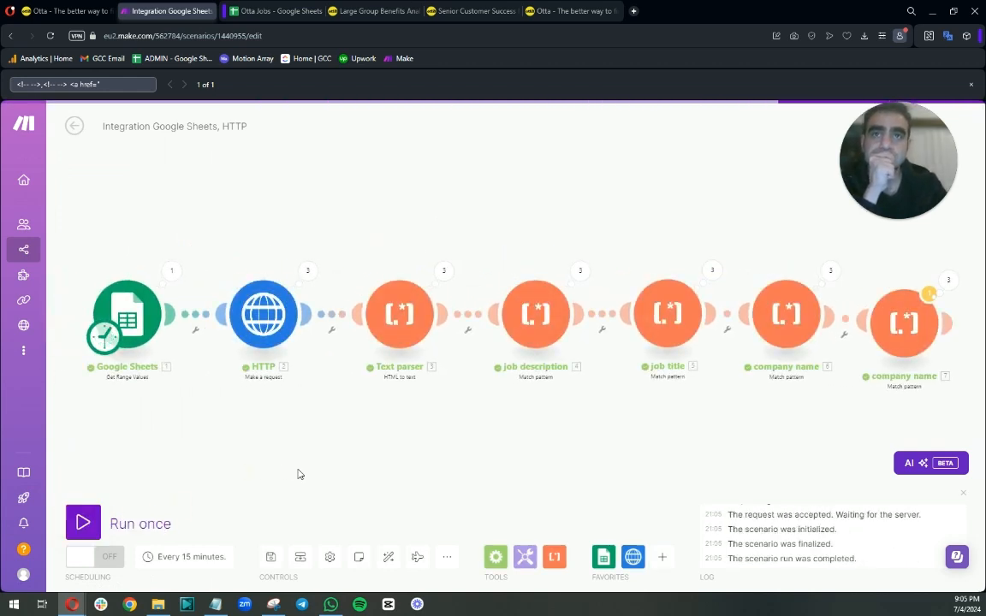
# Inspect the second company name module's output for all three operations.
pyautogui.moveTo(642, 456); pyautogui.dragTo(482, 453)
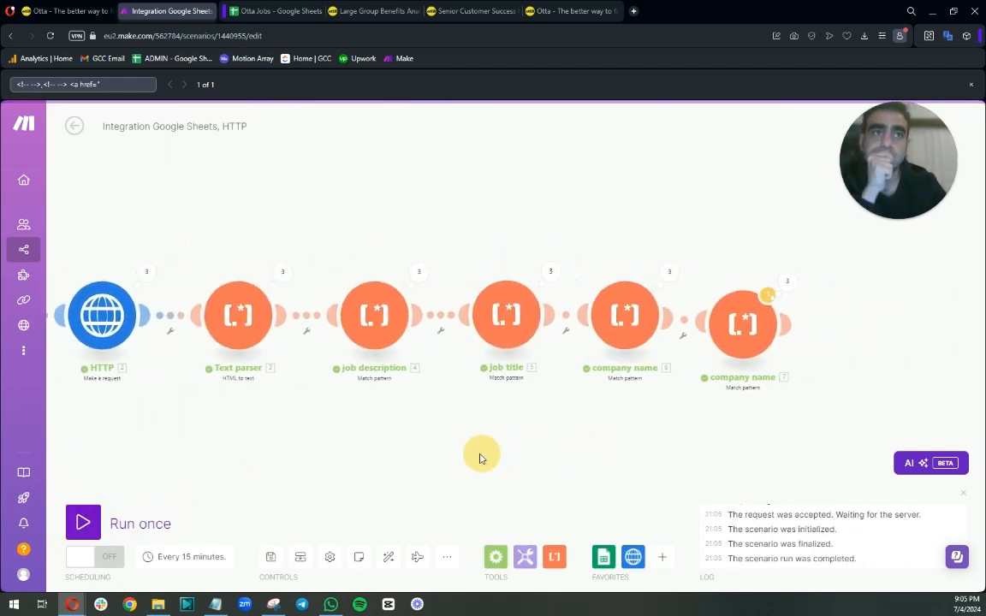
pyautogui.click(788, 283)
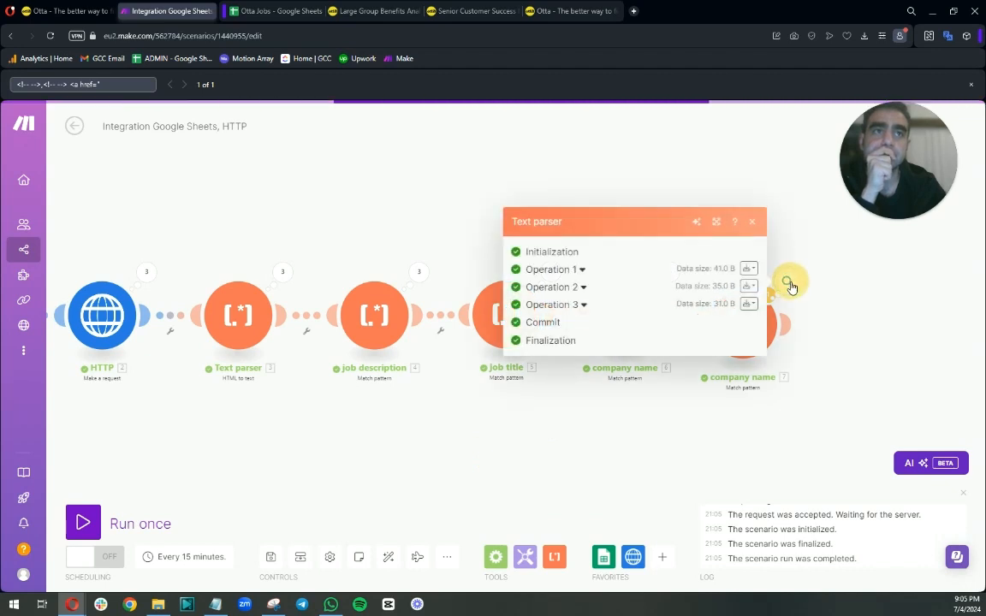
pyautogui.click(577, 271)
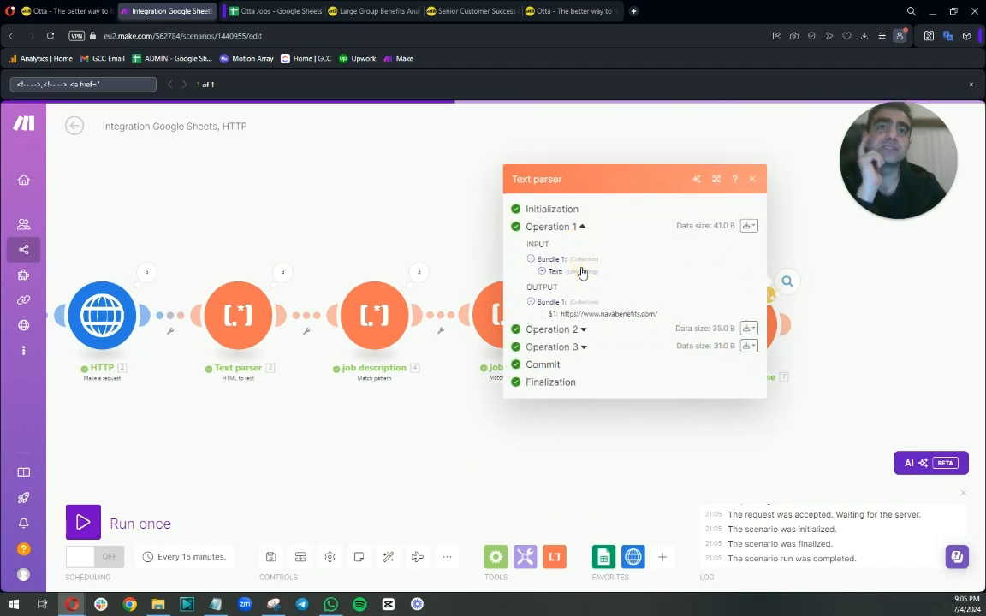
pyautogui.click(583, 330)
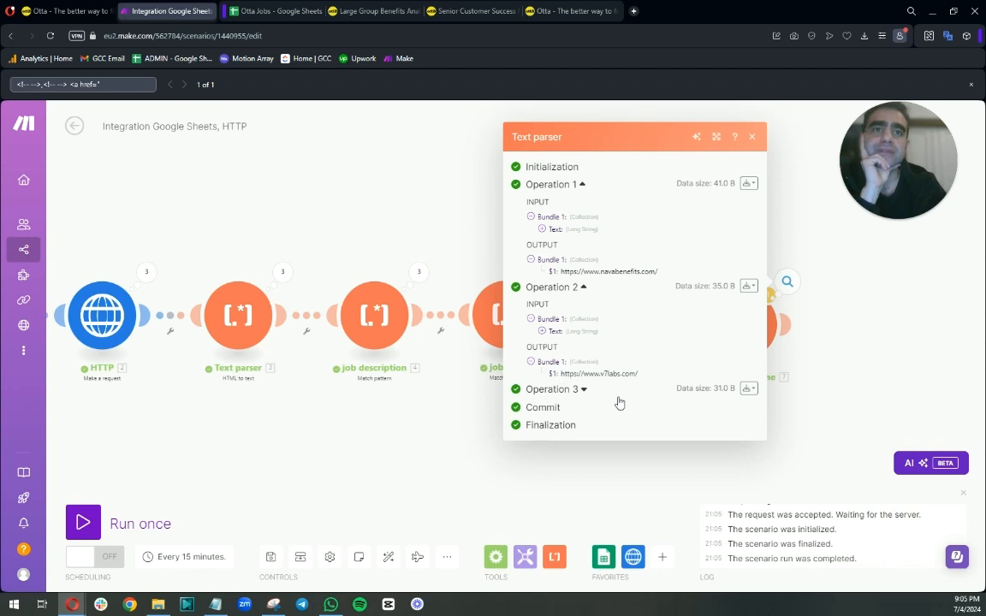
pyautogui.click(585, 391)
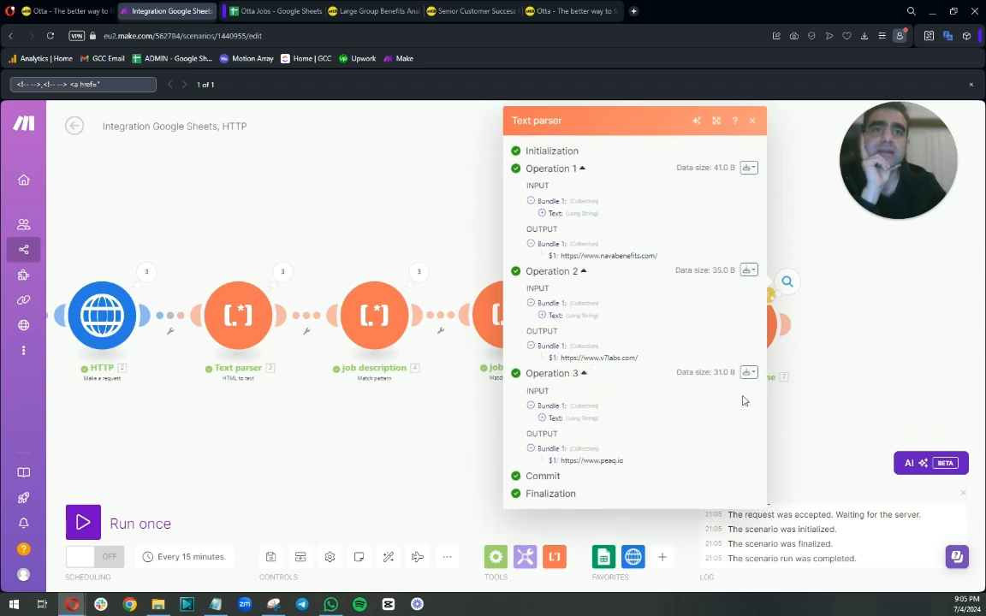
pyautogui.click(814, 407)
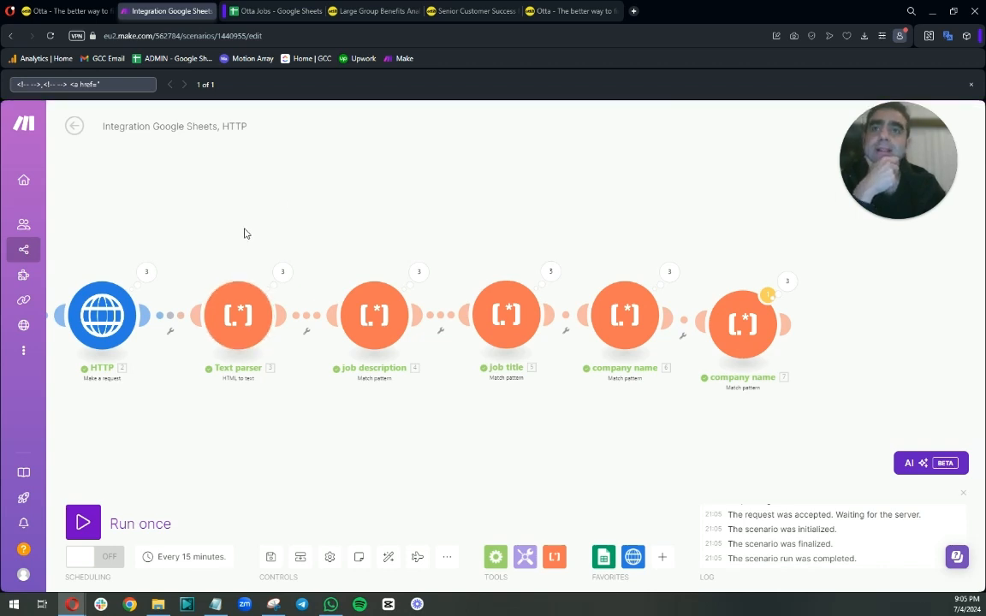
# Open the HTTP module's first-operation output and expand its Data field.
pyautogui.moveTo(257, 237); pyautogui.dragTo(425, 243)
pyautogui.click(320, 278)
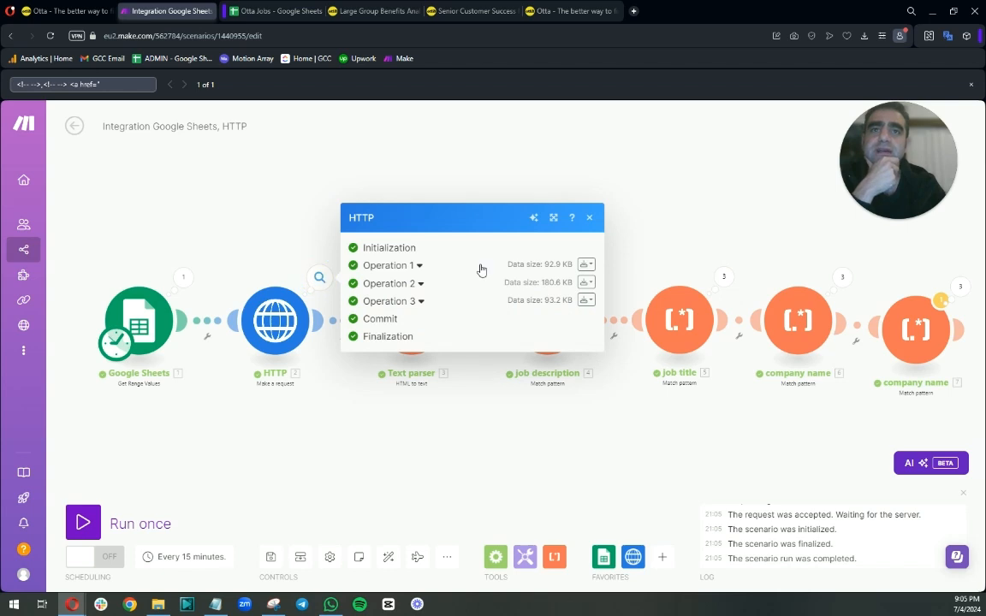
pyautogui.click(420, 266)
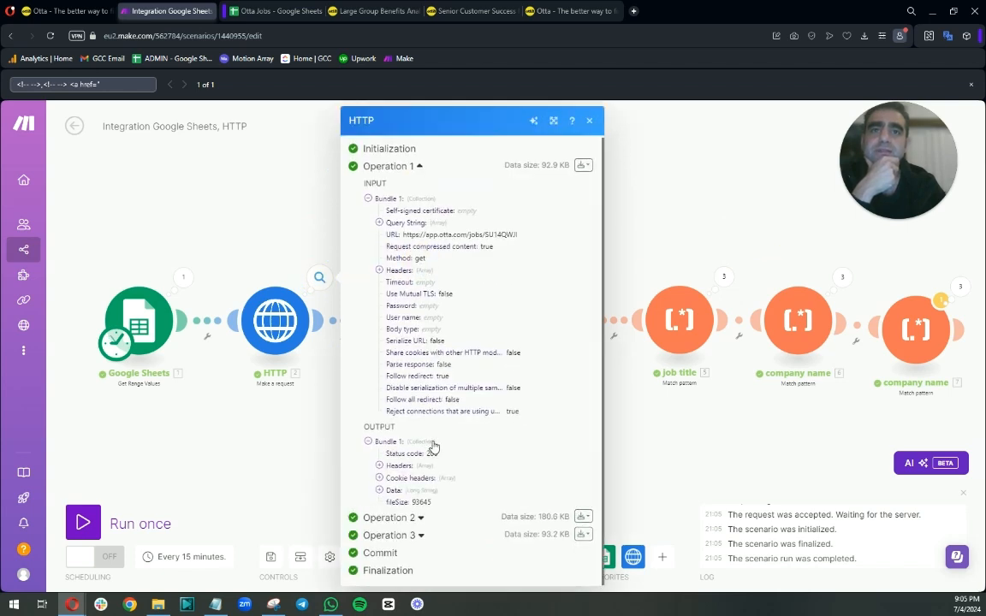
pyautogui.click(379, 489)
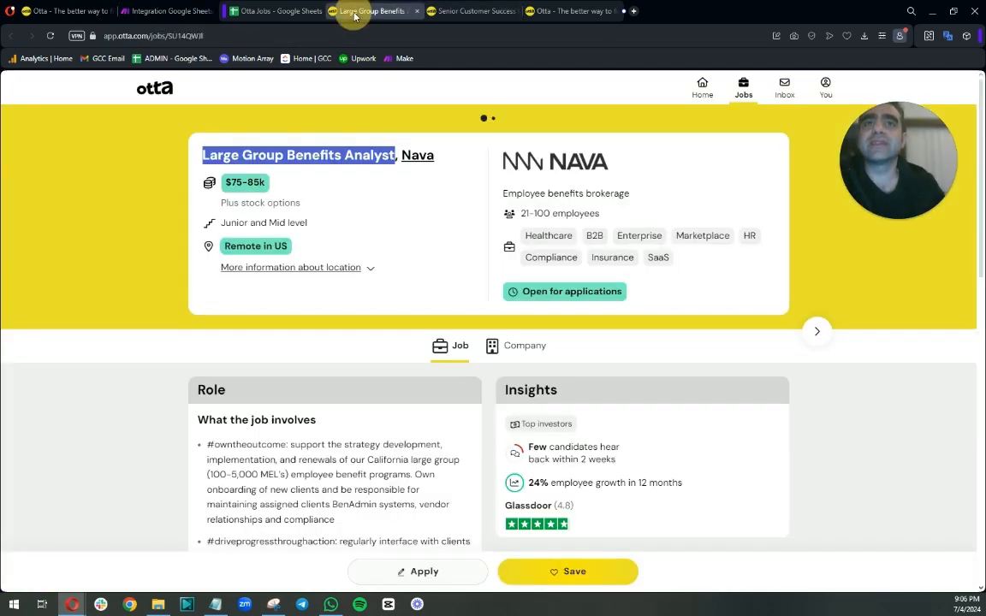
# Switch to the Otta job page tab and review the job details.
pyautogui.click(376, 11)
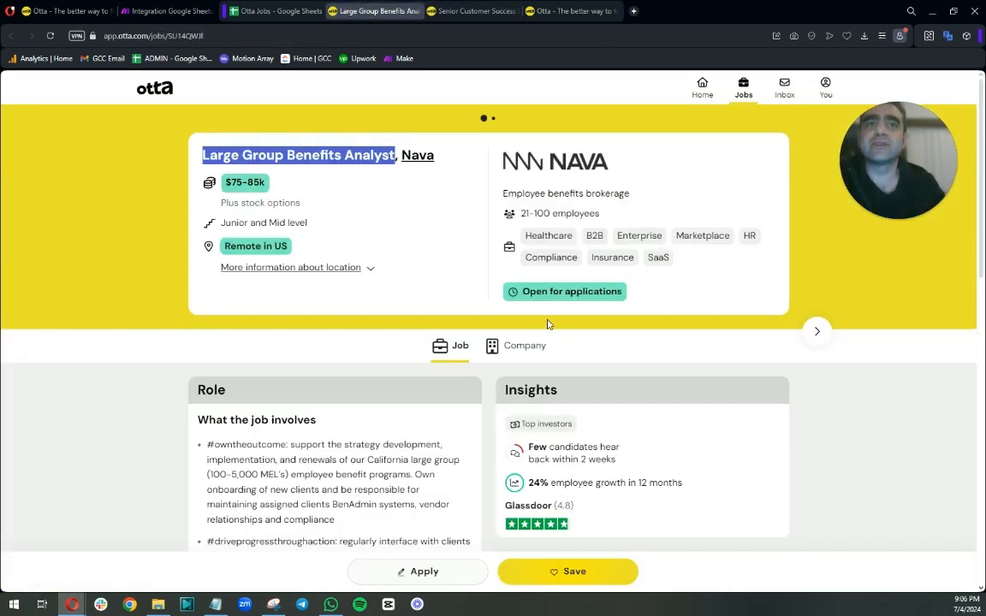
pyautogui.scroll(-1, 451, 375)
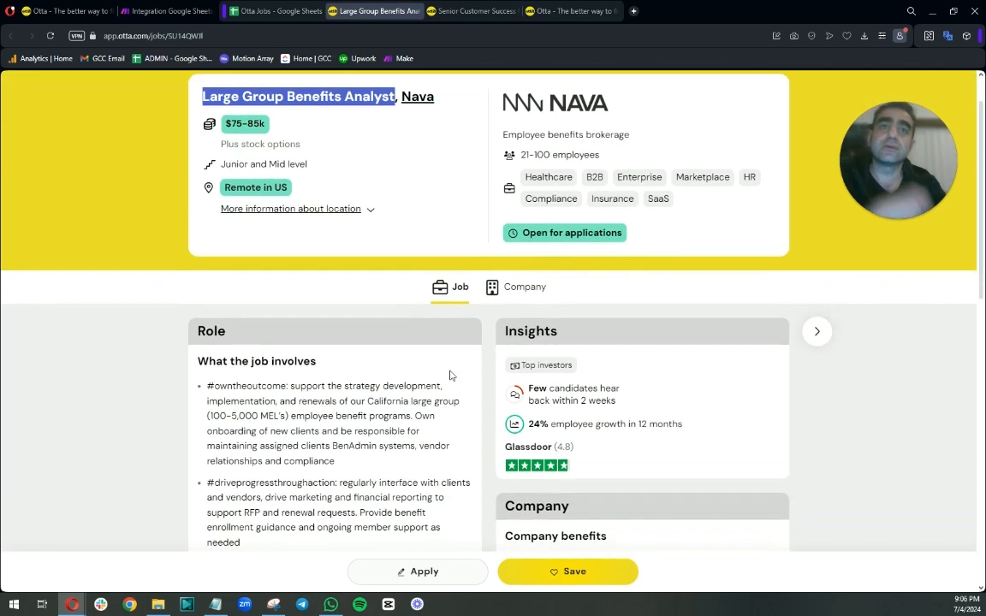
pyautogui.scroll(-1, 442, 325)
pyautogui.scroll(-1, 441, 325)
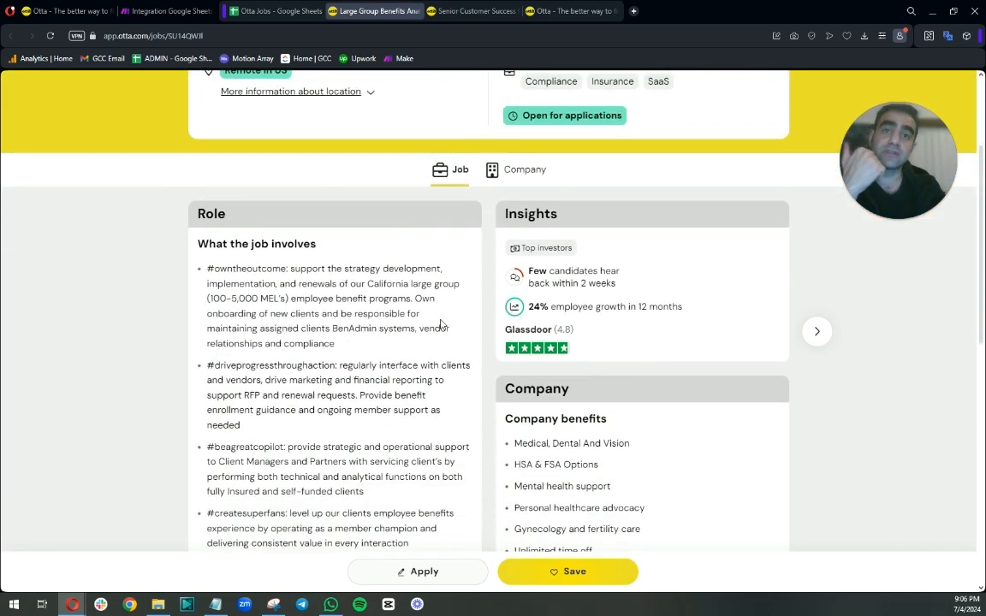
pyautogui.scroll(3, 441, 324)
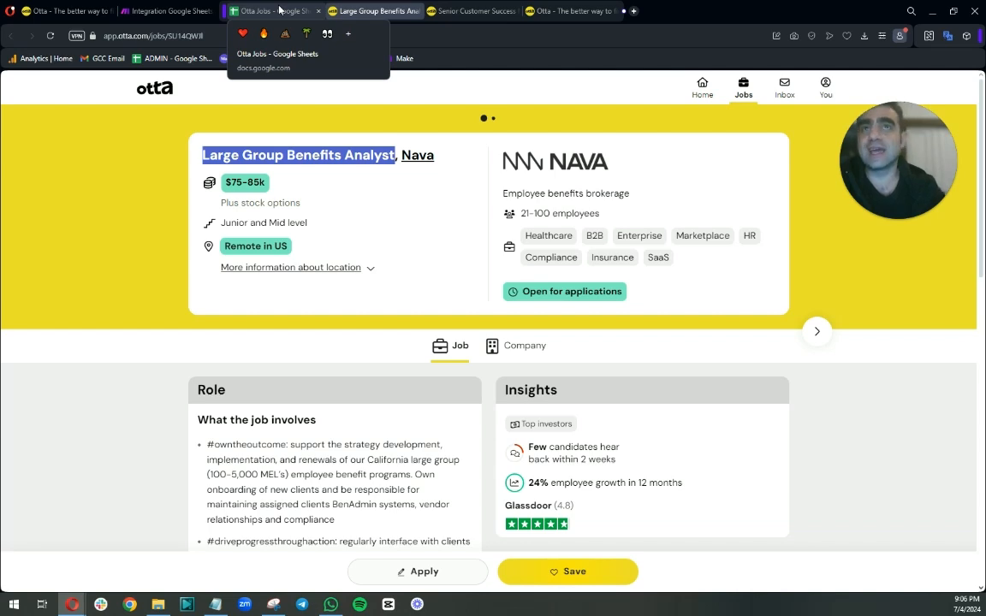
# Return to the scenario, search the HTTP Data output for "date", and copy the "datePosted":" key.
pyautogui.click(171, 11)
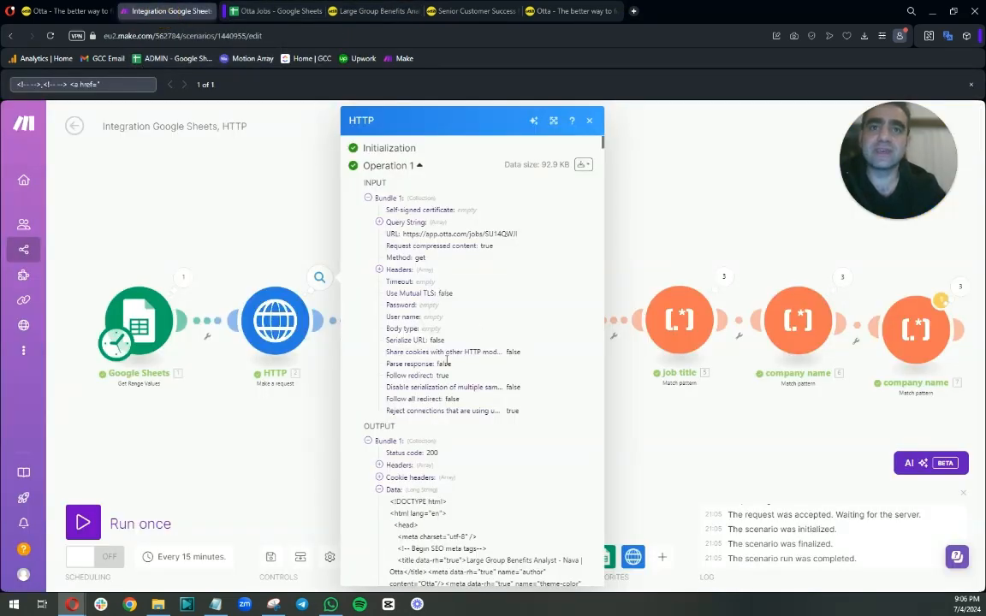
pyautogui.scroll(-3, 445, 360)
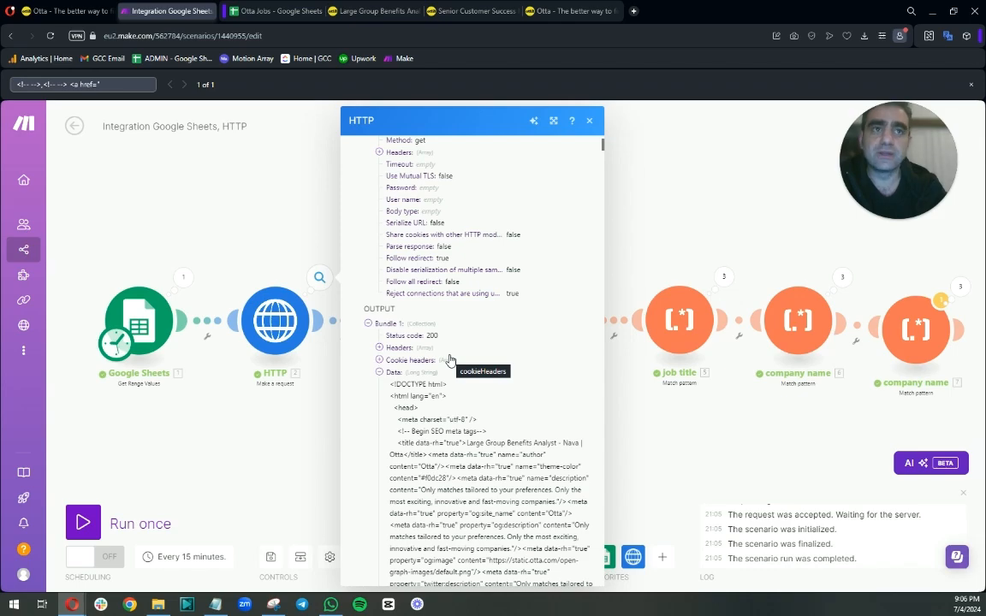
pyautogui.scroll(-6, 449, 359)
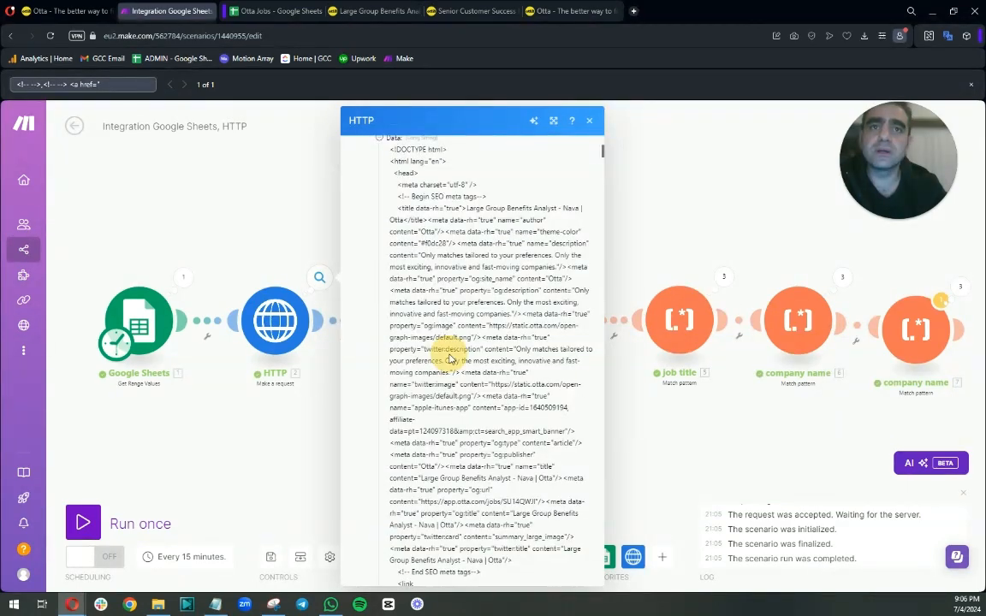
pyautogui.scroll(-5, 451, 359)
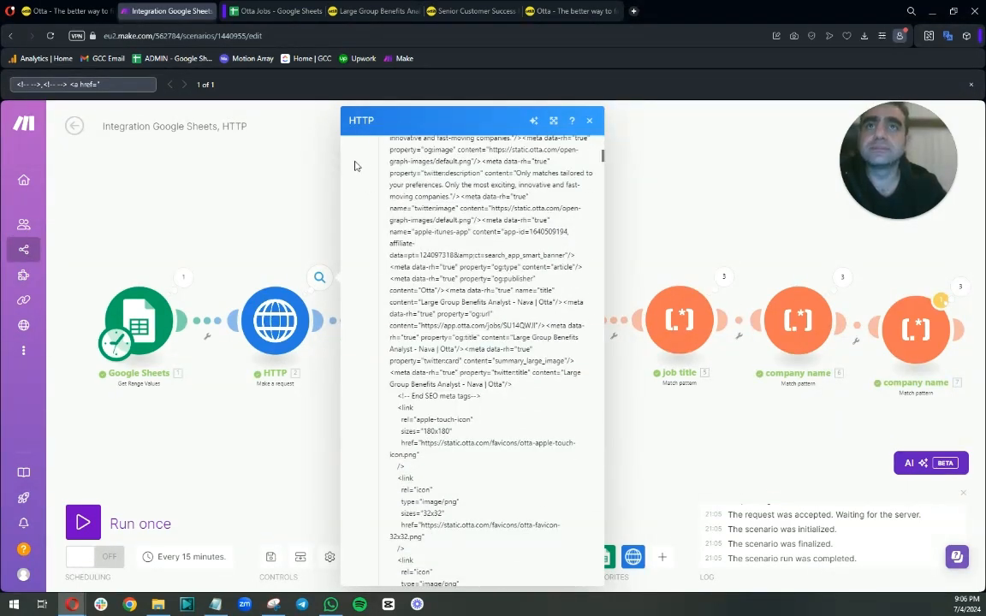
pyautogui.moveTo(137, 84); pyautogui.dragTo(3, 91)
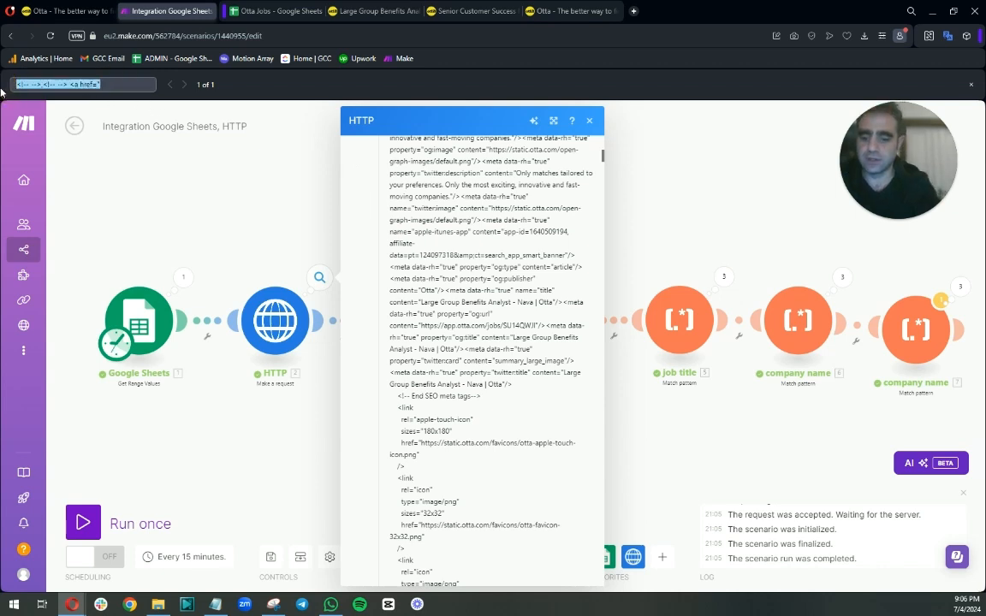
pyautogui.write('date')
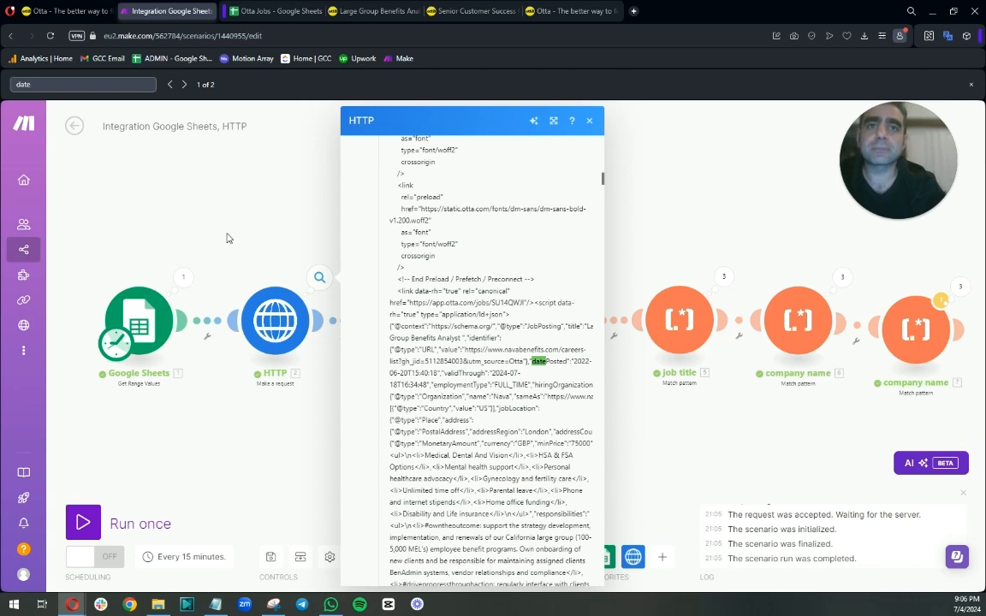
pyautogui.doubleClick(479, 375)
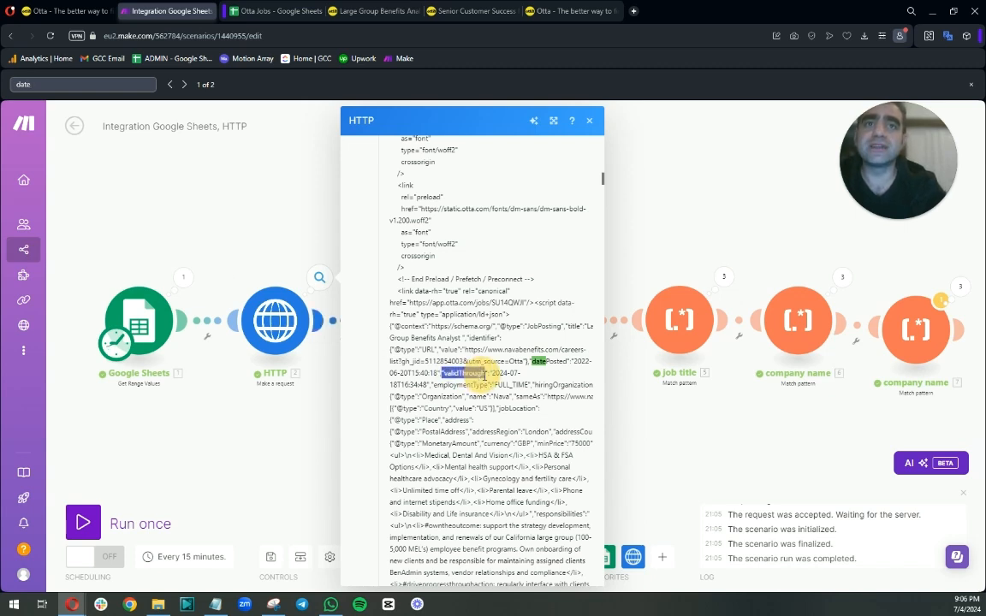
pyautogui.click(493, 336)
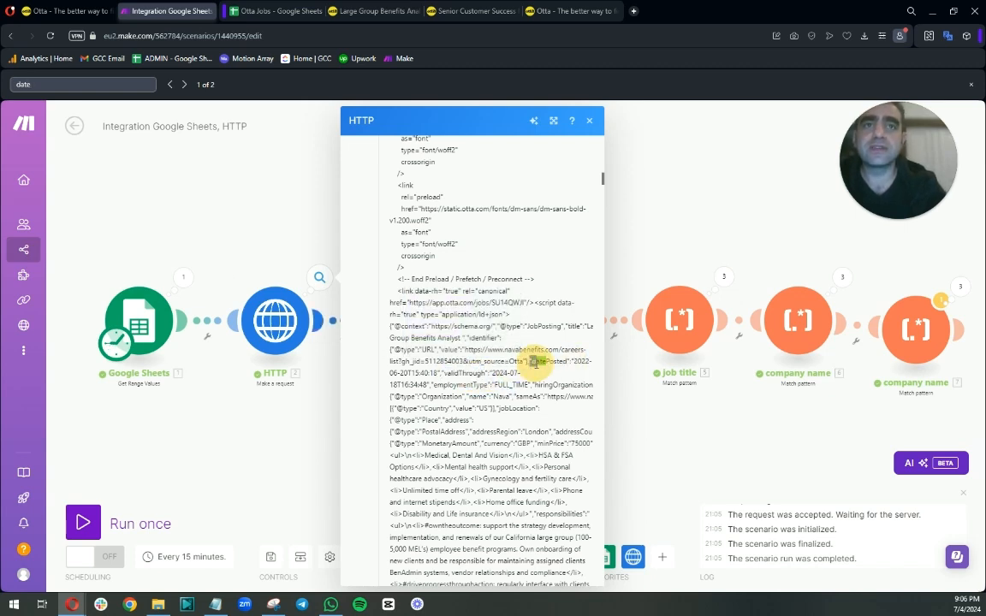
pyautogui.moveTo(532, 362); pyautogui.dragTo(572, 363)
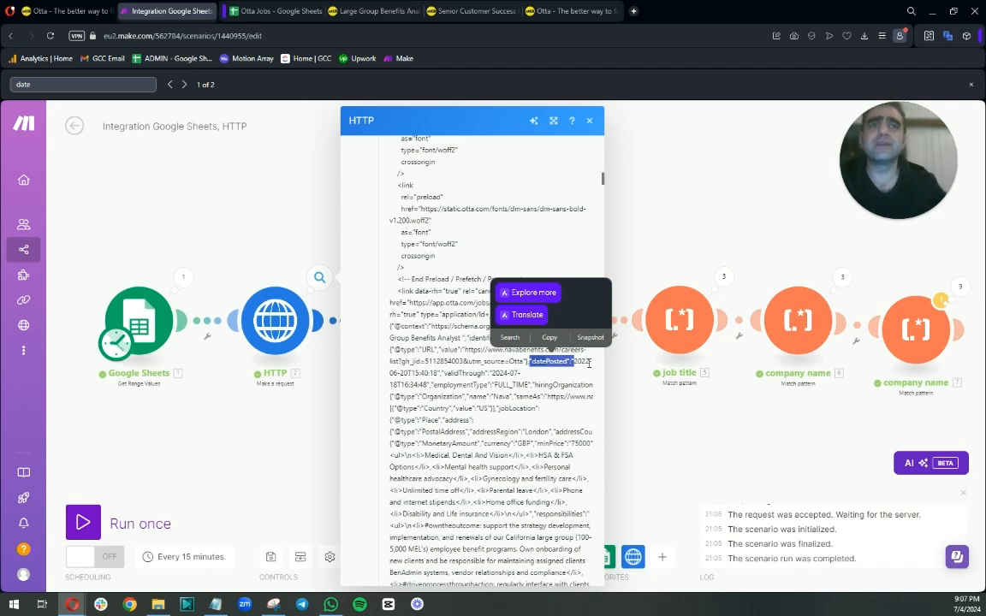
pyautogui.rightClick(549, 364)
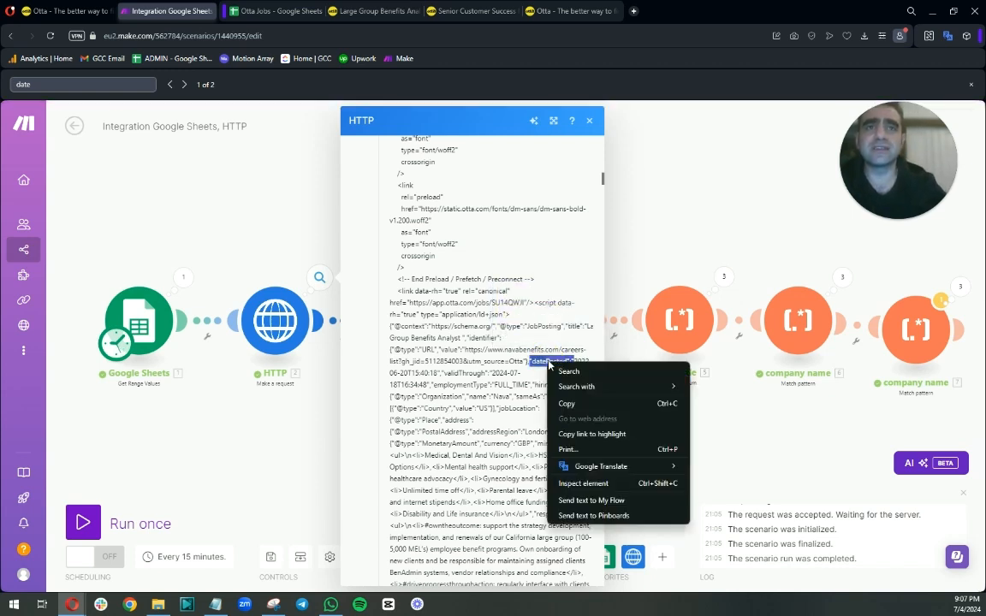
pyautogui.click(568, 403)
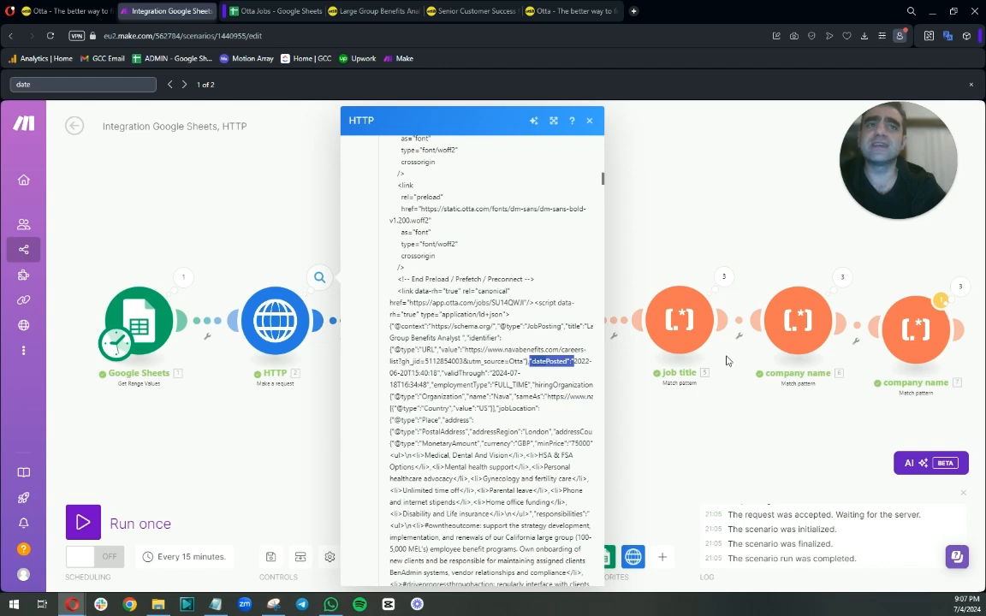
# Rename the third company name module to "company url".
pyautogui.moveTo(788, 428); pyautogui.dragTo(589, 422)
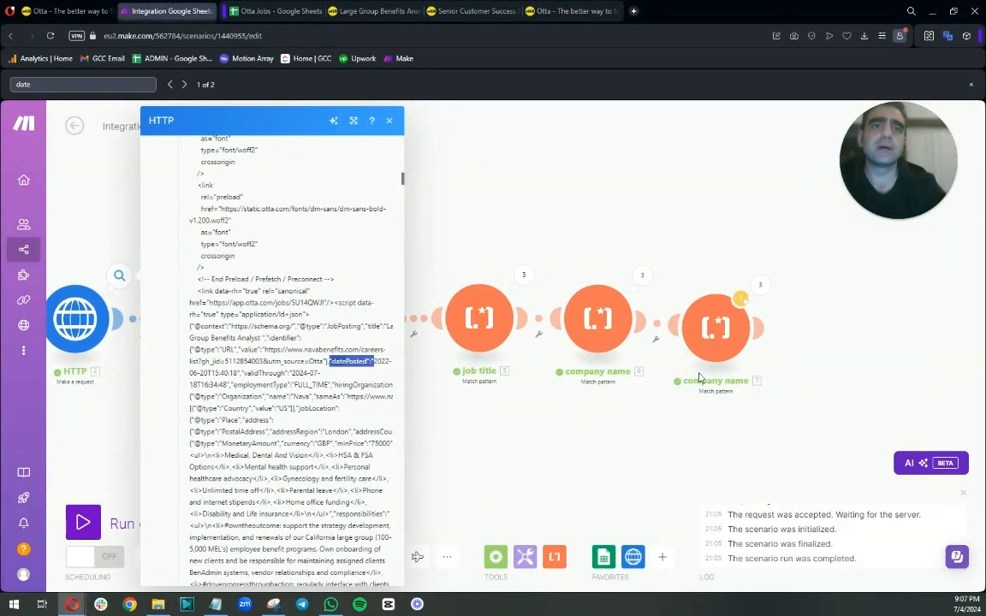
pyautogui.rightClick(717, 341)
pyautogui.click(747, 404)
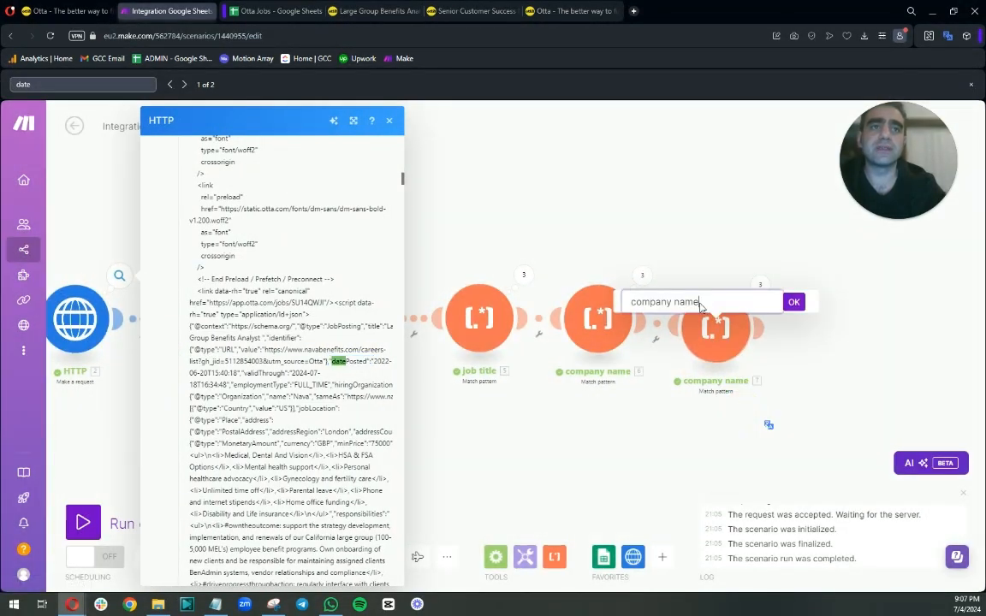
pyautogui.moveTo(698, 302); pyautogui.dragTo(624, 294)
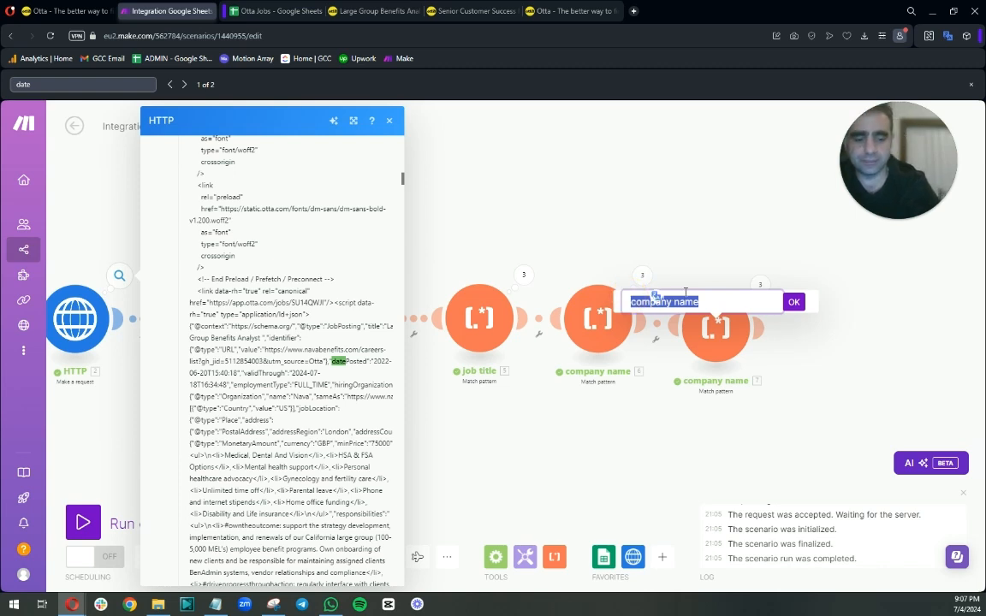
pyautogui.press('Right')
pyautogui.press('BackSpace')
pyautogui.press('BackSpace')
pyautogui.press('BackSpace')
pyautogui.press('BackSpace')
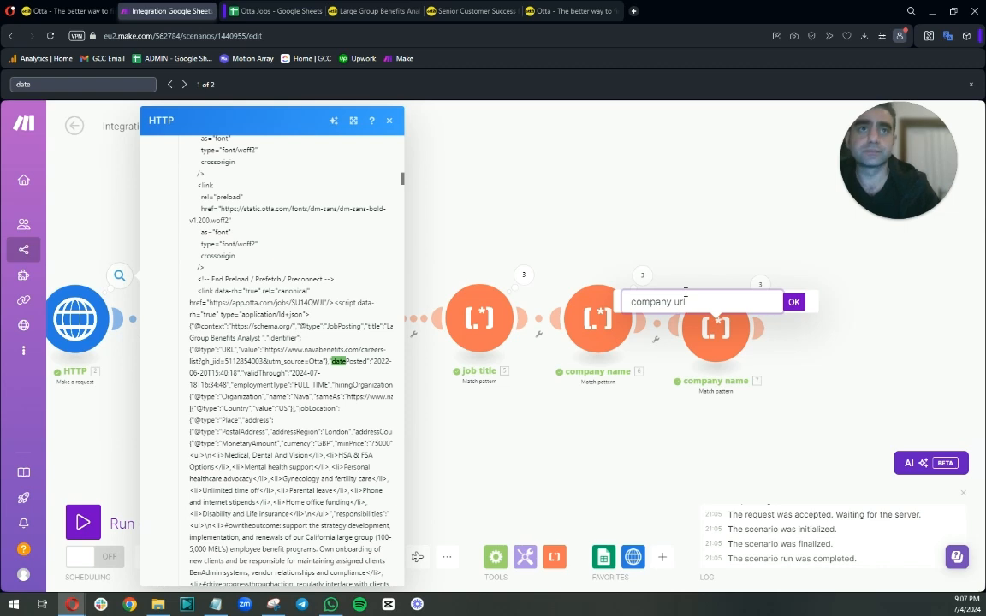
pyautogui.click(793, 301)
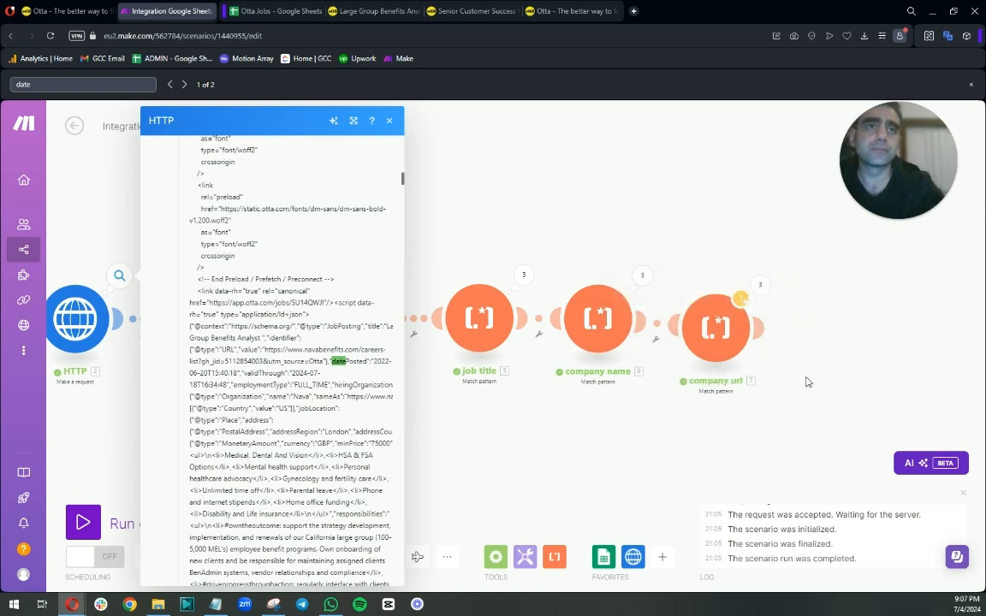
# Clone the company url module, open the clone and paste "datePosted":" in place of the pattern's prefix.
pyautogui.rightClick(738, 333)
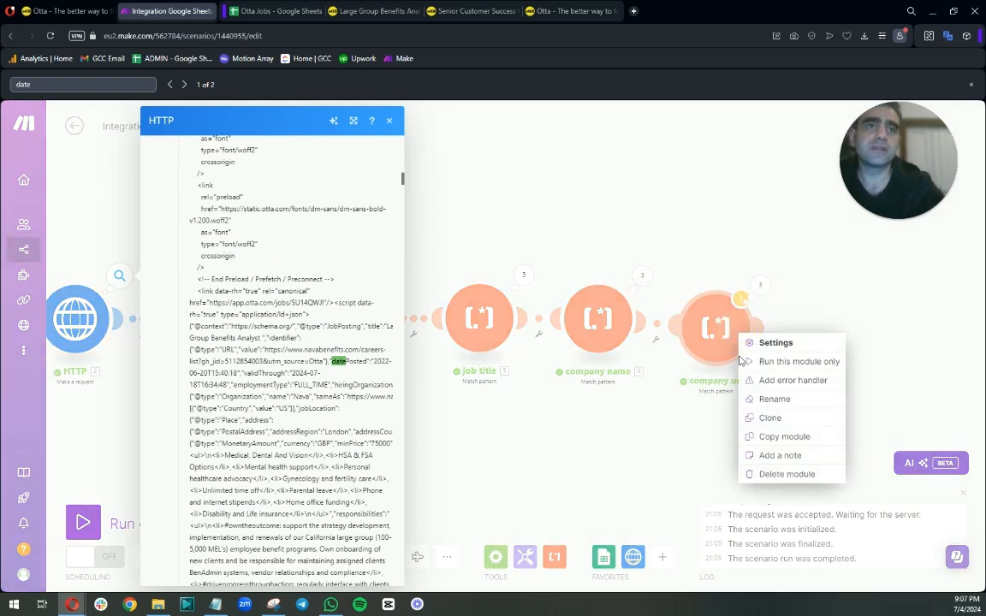
pyautogui.click(765, 418)
pyautogui.click(838, 334)
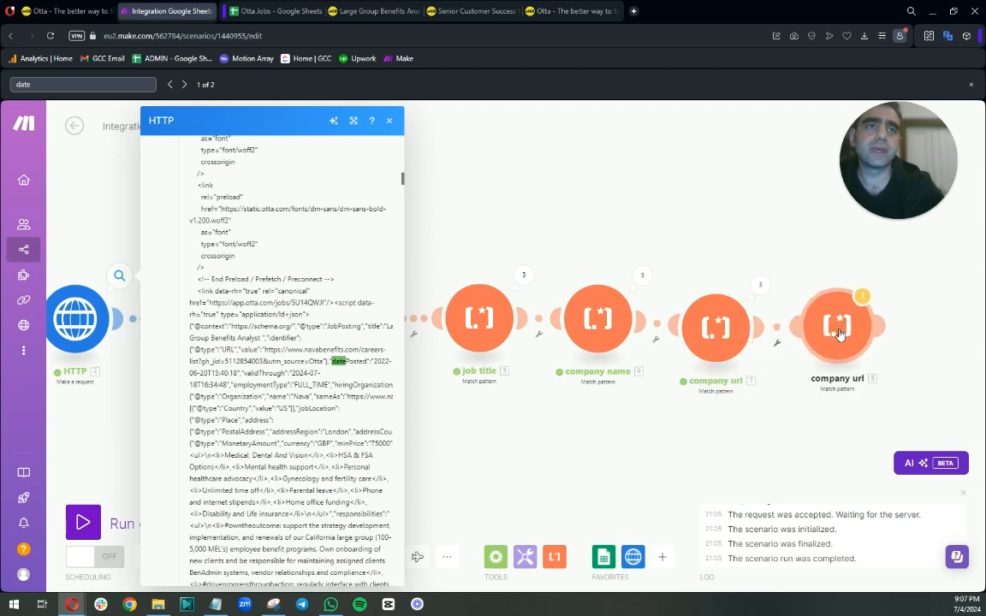
pyautogui.click(838, 333)
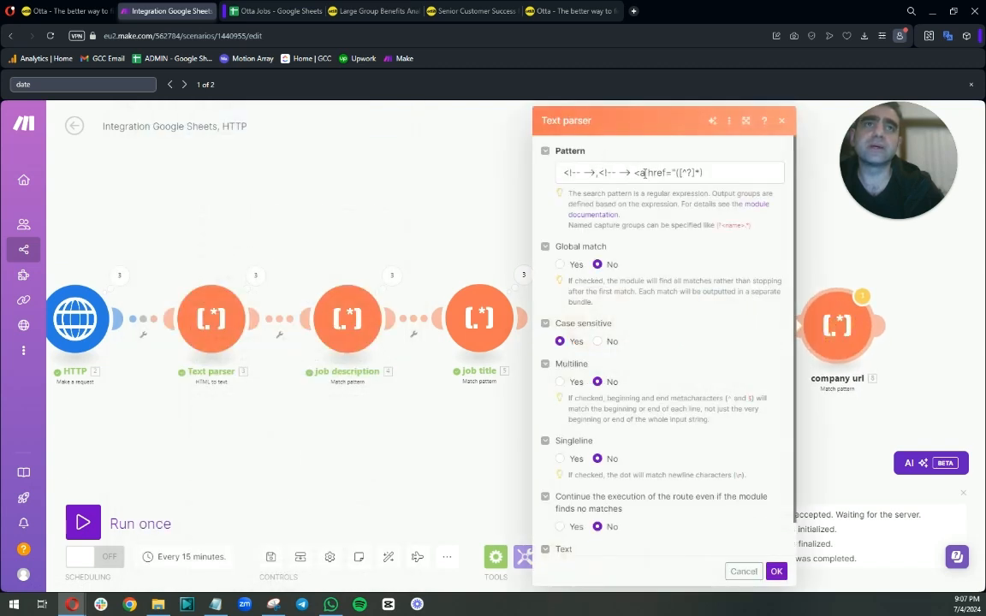
pyautogui.moveTo(676, 172); pyautogui.dragTo(529, 167)
pyautogui.hotkey('ctrl', 'v')
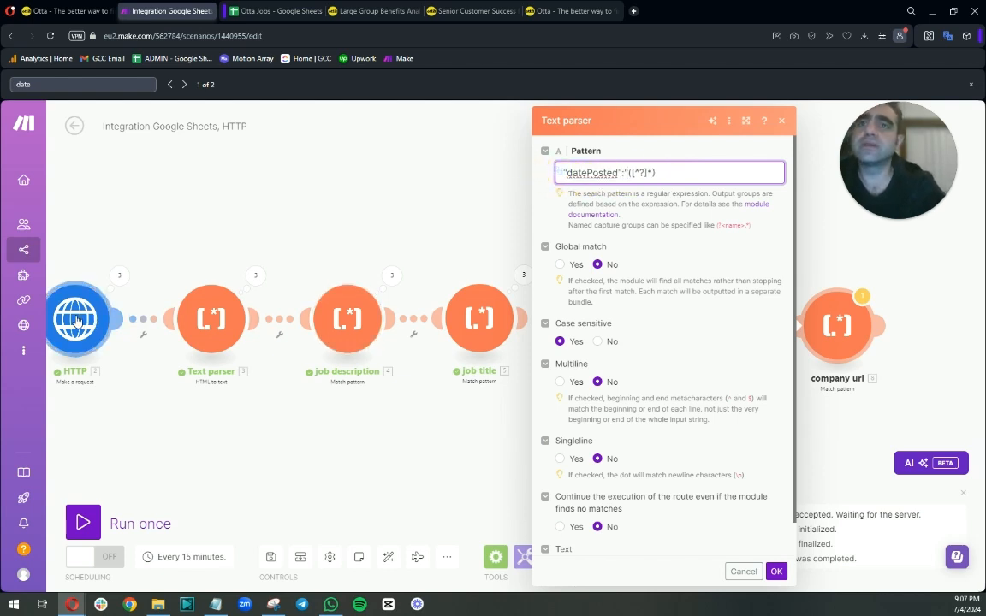
# Inspect the HTTP module's Data output around the date keys and select the "validThrough" key.
pyautogui.click(118, 277)
pyautogui.click(214, 263)
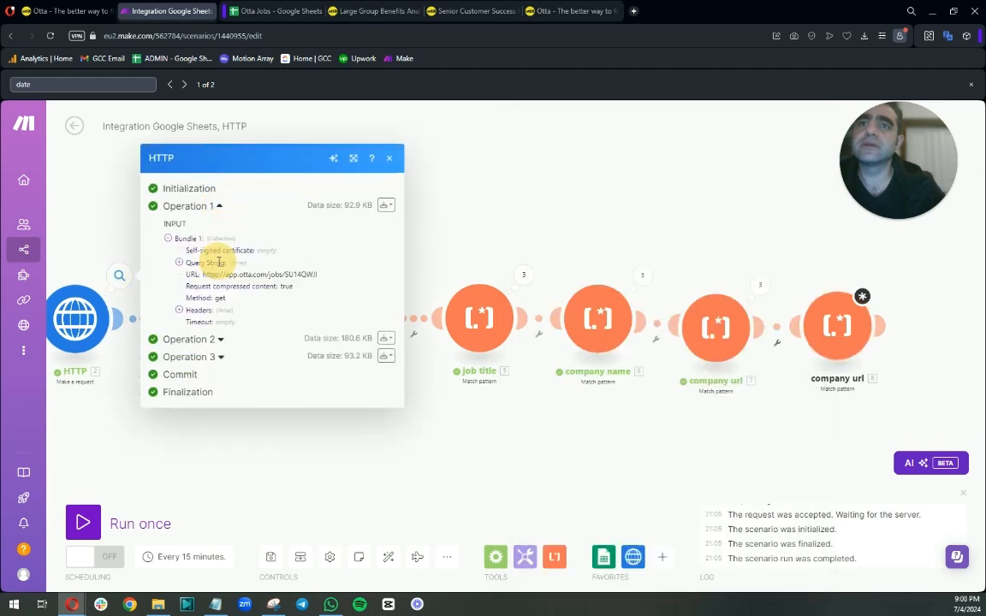
pyautogui.click(179, 492)
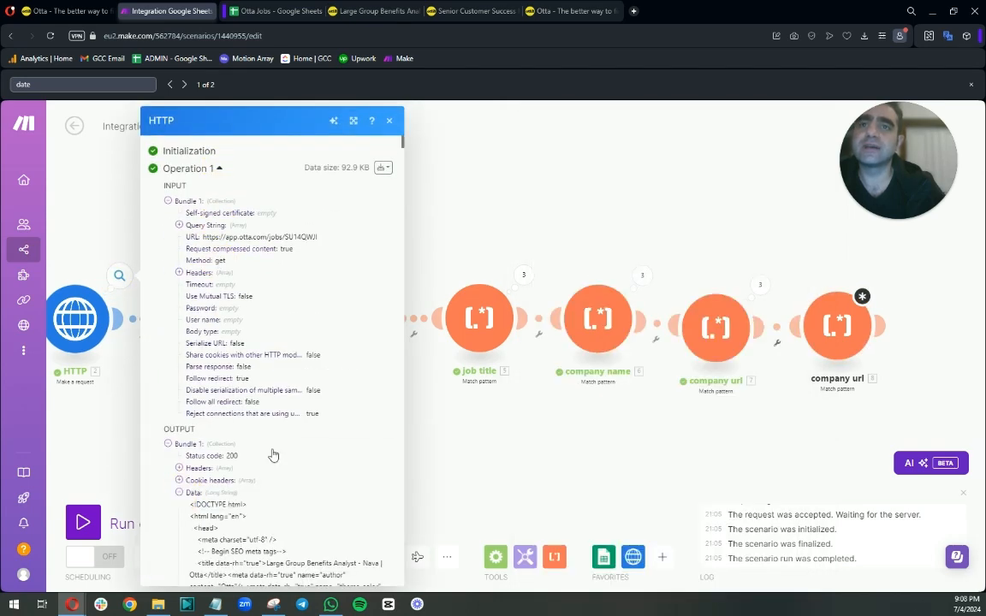
pyautogui.scroll(-5, 273, 453)
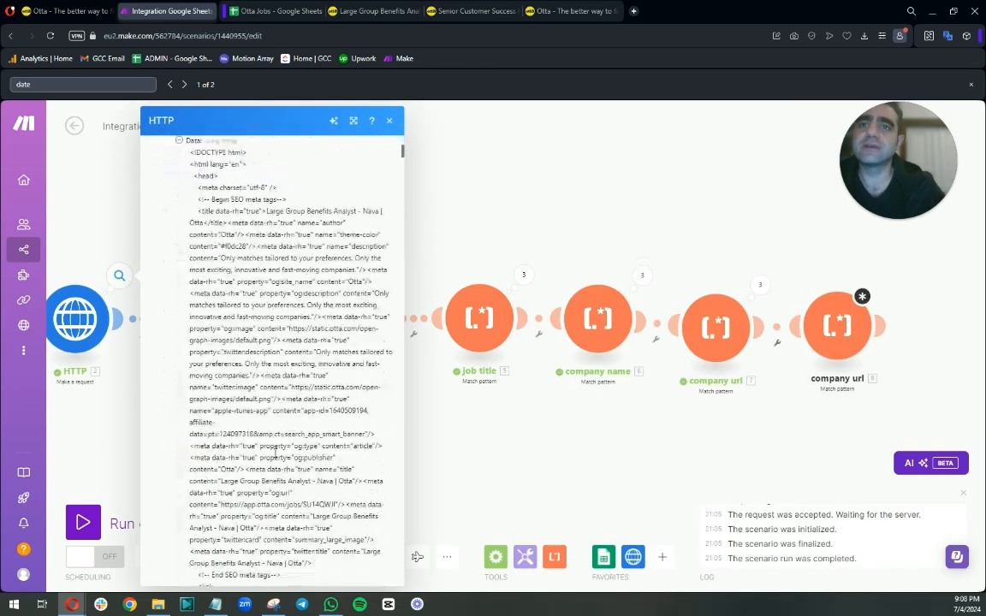
pyautogui.click(86, 86)
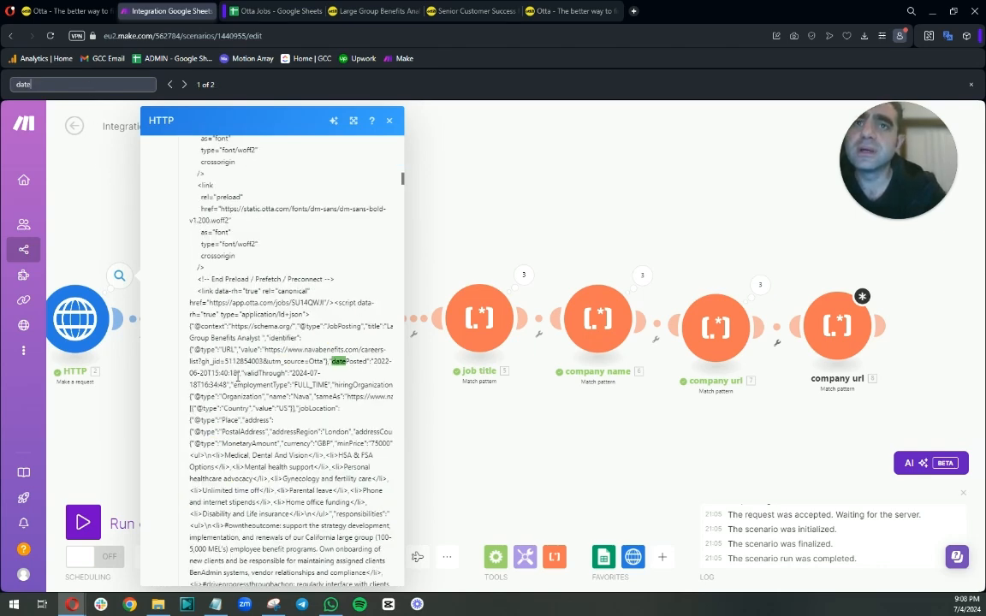
pyautogui.click(240, 374)
pyautogui.moveTo(239, 374)
pyautogui.mouseDown()
pyautogui.moveTo(278, 375)
pyautogui.moveTo(239, 374)
pyautogui.mouseUp()
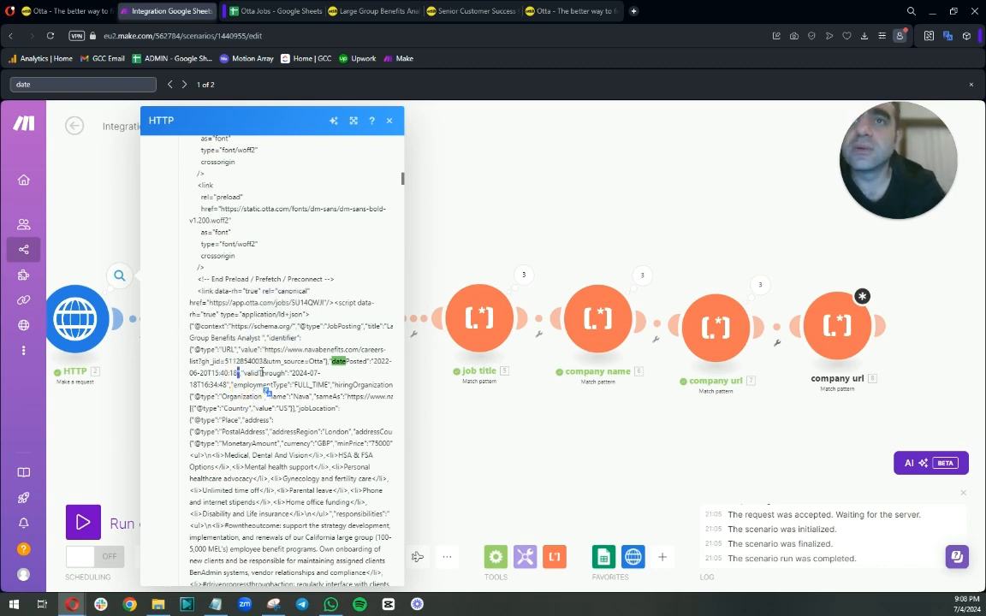
pyautogui.moveTo(247, 384); pyautogui.dragTo(290, 374)
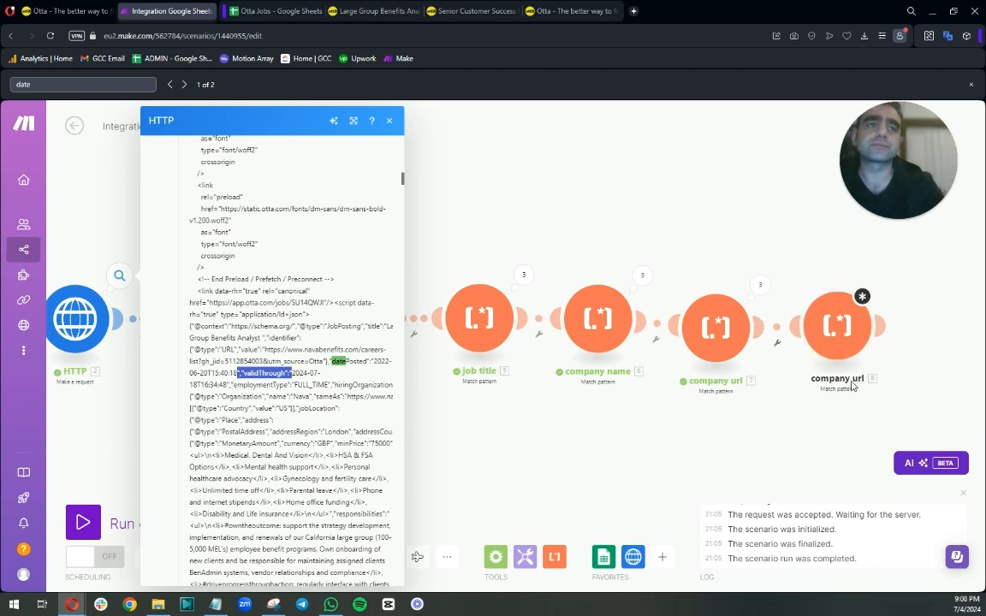
# Rename the cloned module to "date posted".
pyautogui.rightClick(840, 340)
pyautogui.click(879, 404)
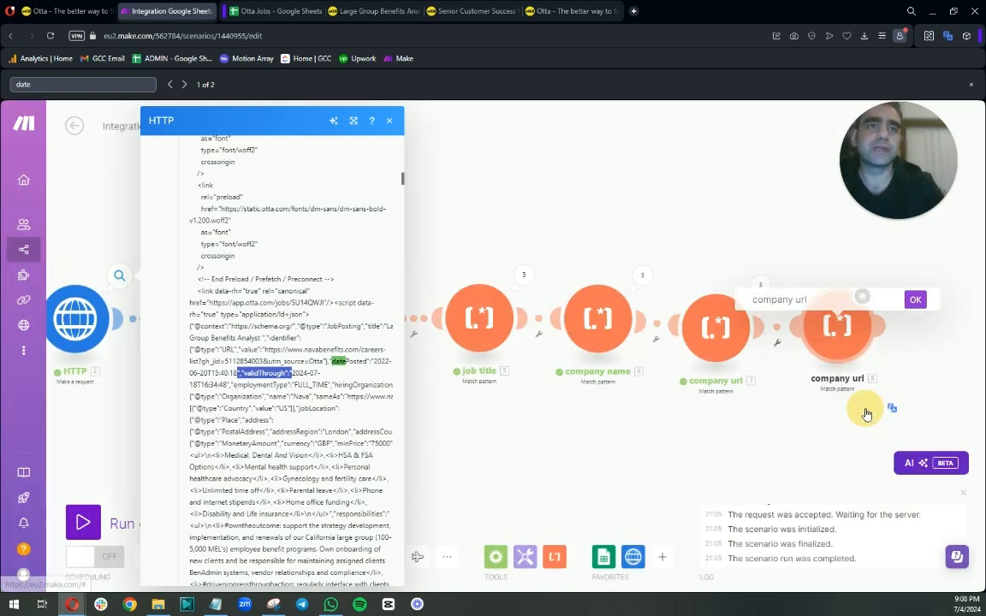
pyautogui.moveTo(806, 299); pyautogui.dragTo(745, 293)
pyautogui.write('date posted')
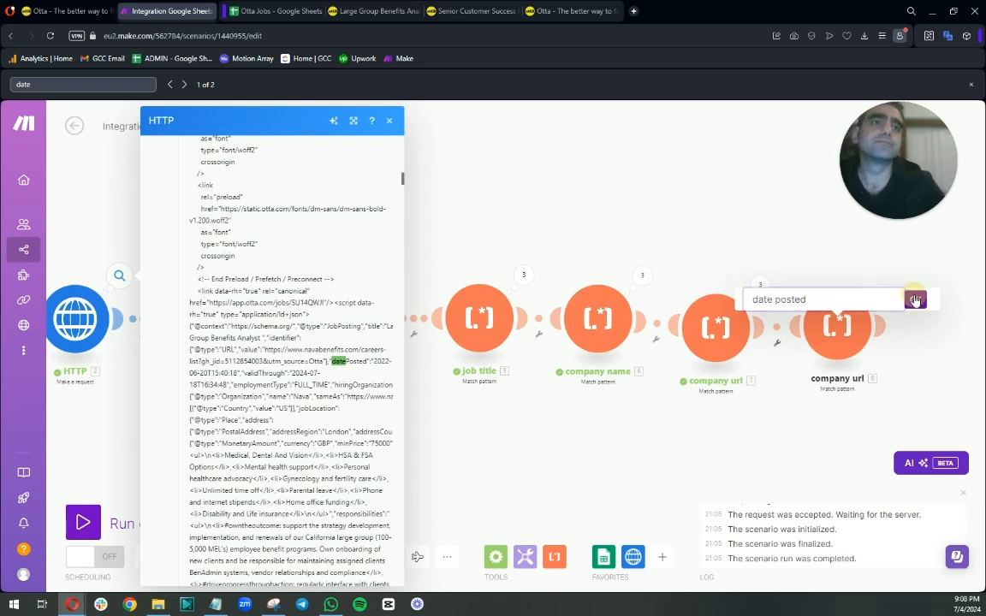
pyautogui.press('Return')
# Change the date posted pattern to "datePosted":"([^"]*) and save it.
pyautogui.click(836, 323)
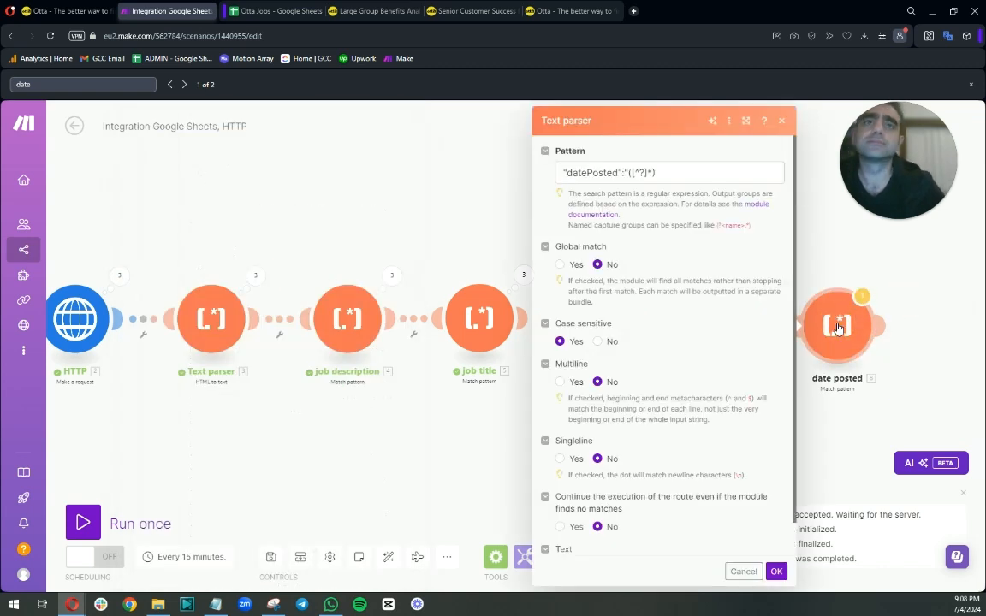
pyautogui.click(638, 173)
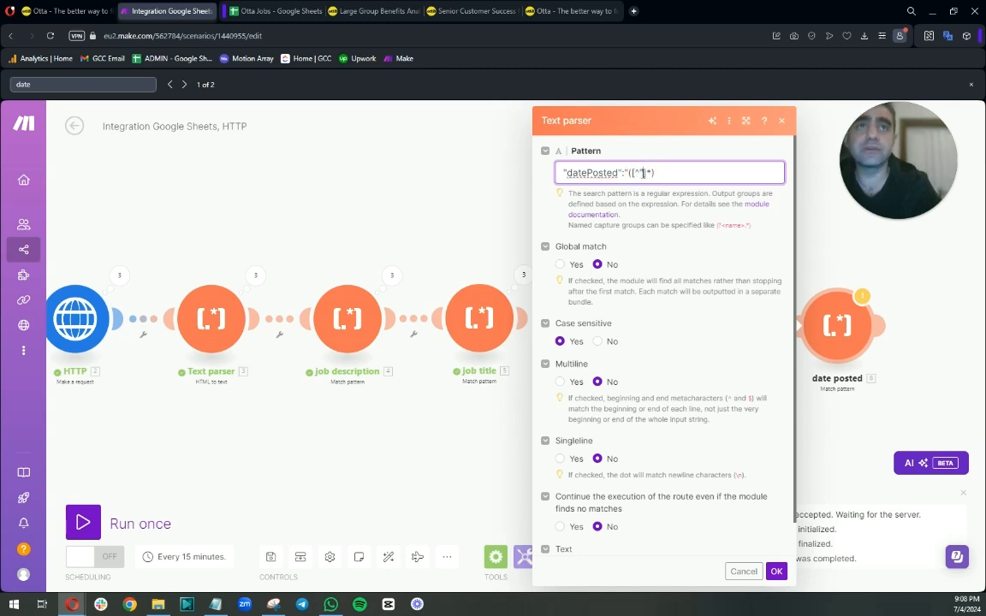
pyautogui.click(775, 571)
# Clone the date posted module and place the copy at the end of the chain.
pyautogui.rightClick(830, 332)
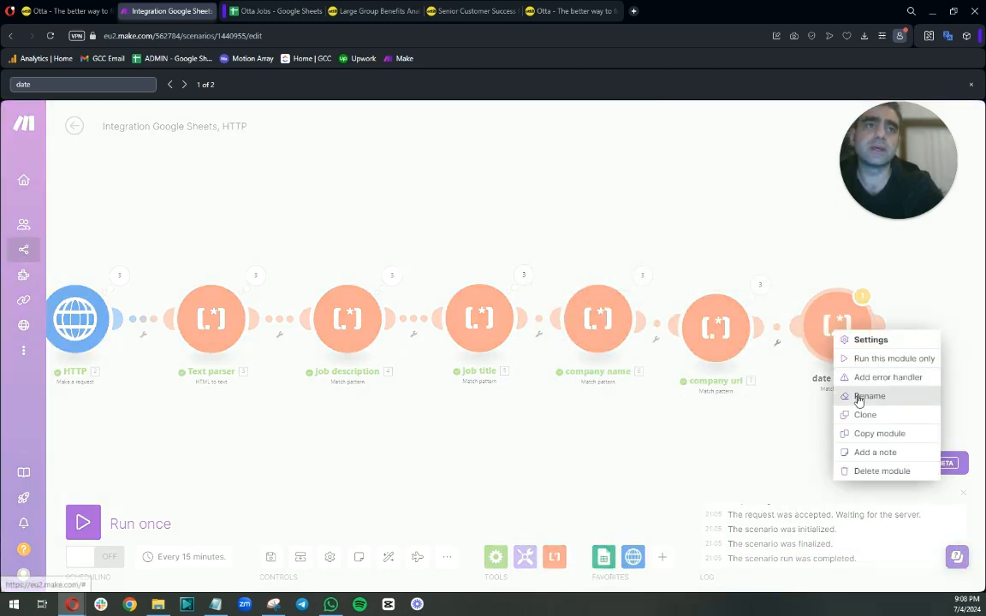
pyautogui.click(864, 415)
pyautogui.moveTo(858, 351); pyautogui.dragTo(945, 334)
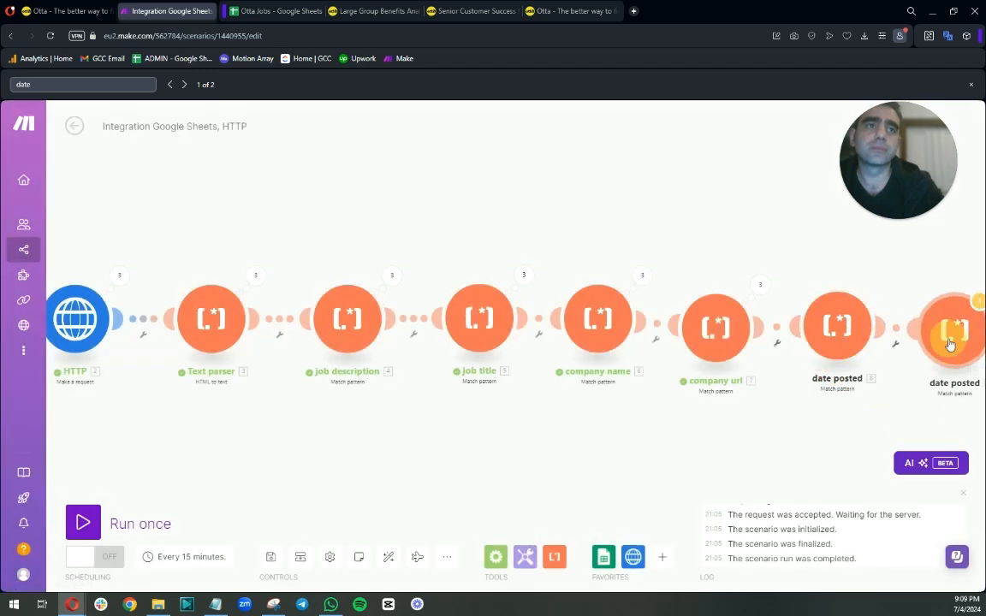
# Rename the new clone to "date ending".
pyautogui.moveTo(821, 428); pyautogui.dragTo(616, 429)
pyautogui.rightClick(747, 342)
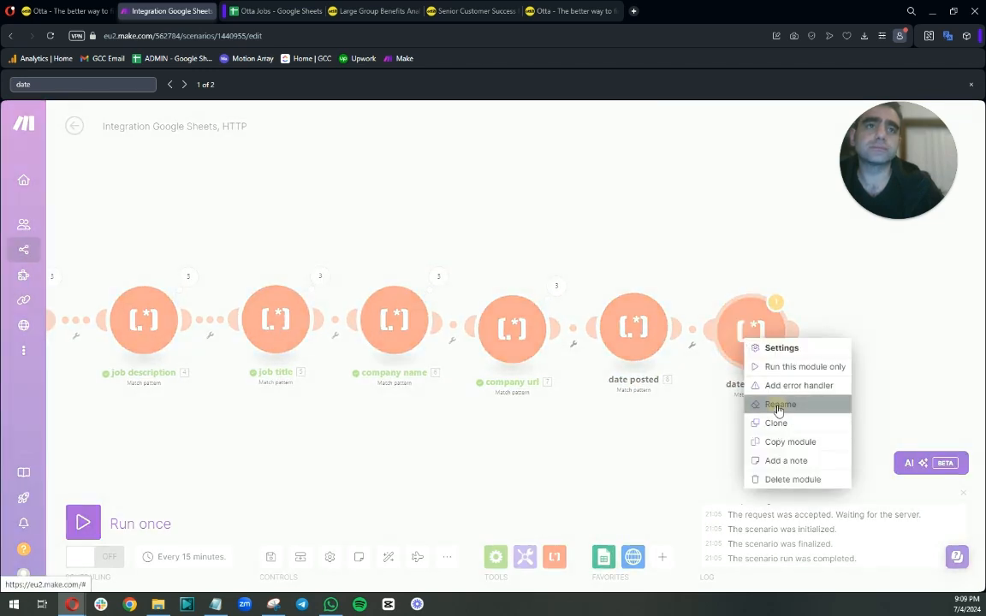
pyautogui.click(780, 404)
pyautogui.doubleClick(751, 306)
pyautogui.write('ending')
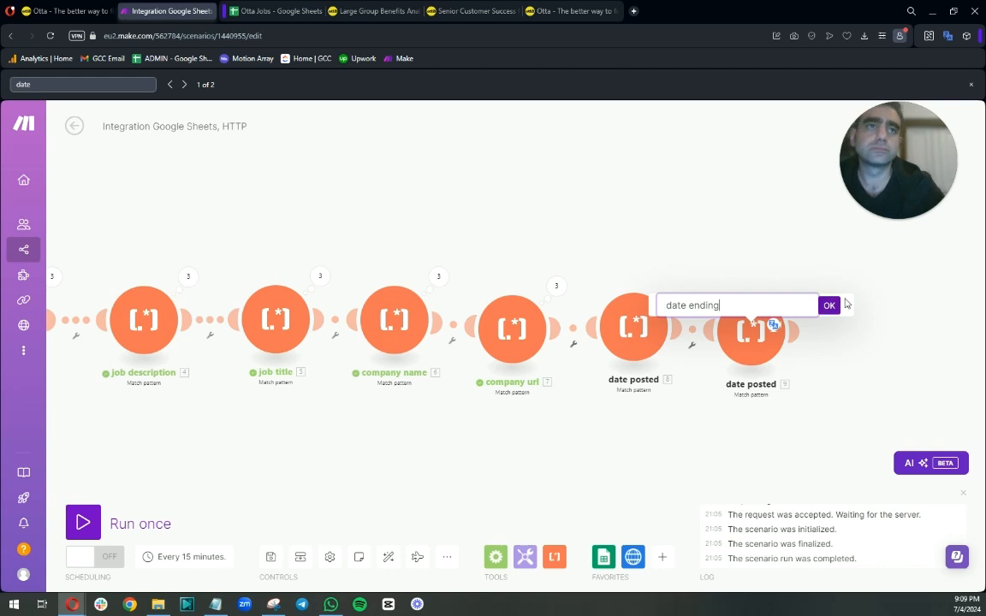
pyautogui.press('Return')
# Replace the date ending pattern's key with "validThrough" and save the module.
pyautogui.click(751, 329)
pyautogui.moveTo(531, 173); pyautogui.dragTo(451, 170)
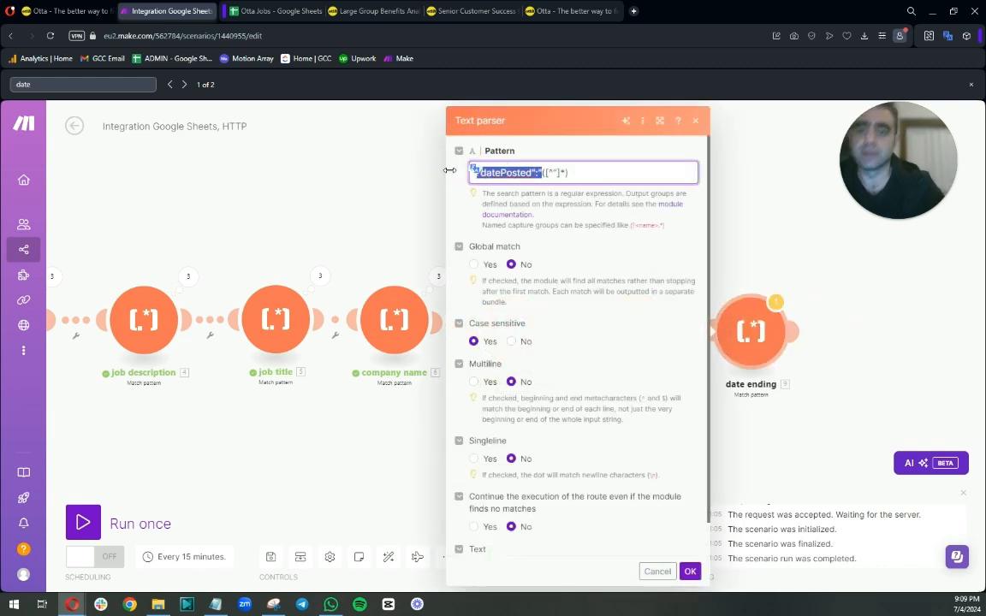
pyautogui.write('"validThrough')
pyautogui.click(690, 571)
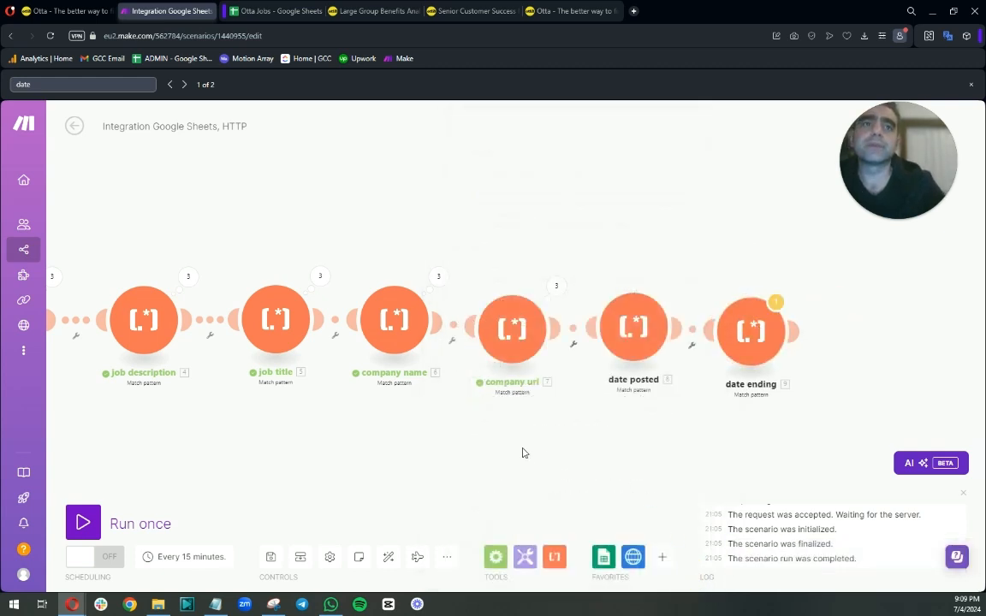
# Run the scenario once.
pyautogui.moveTo(200, 224)
pyautogui.mouseDown()
pyautogui.moveTo(550, 231)
pyautogui.moveTo(493, 176)
pyautogui.moveTo(704, 234)
pyautogui.mouseUp()
pyautogui.moveTo(585, 211); pyautogui.dragTo(479, 171)
pyautogui.scroll(-2, 342, 428)
pyautogui.click(83, 523)
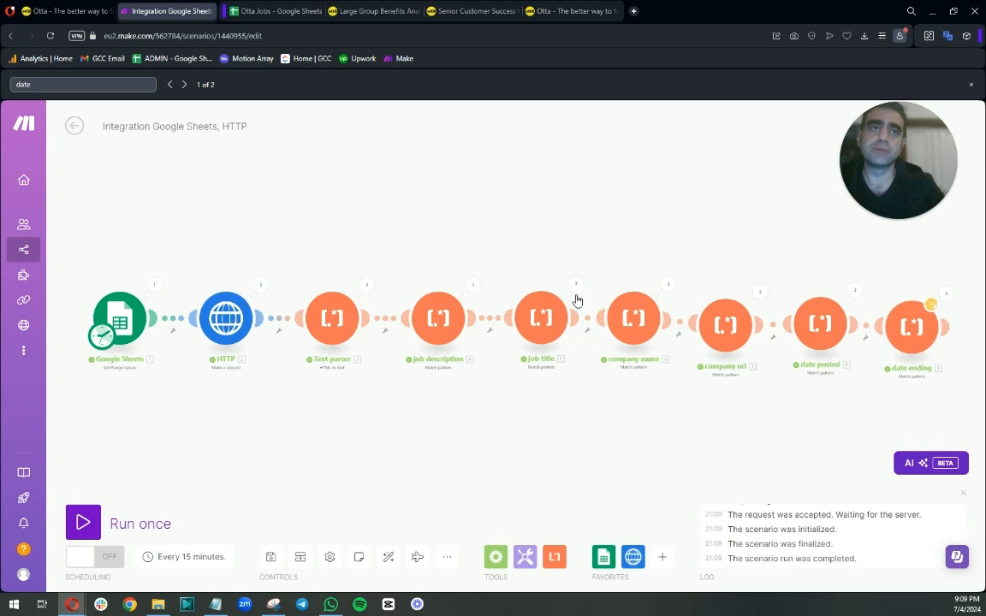
# Inspect the date posted module's output for all three operations.
pyautogui.moveTo(770, 368); pyautogui.dragTo(620, 436)
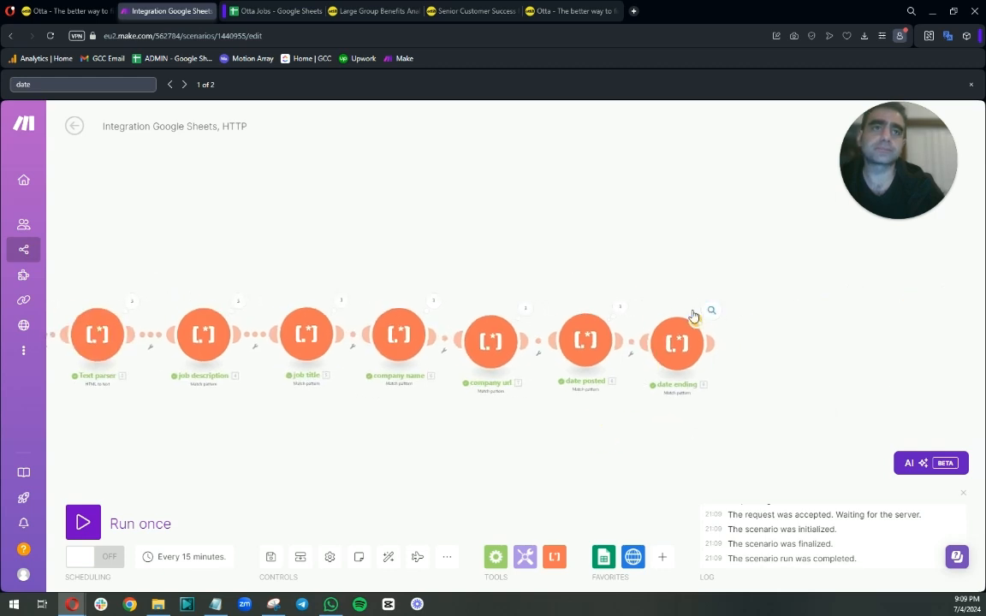
pyautogui.click(620, 309)
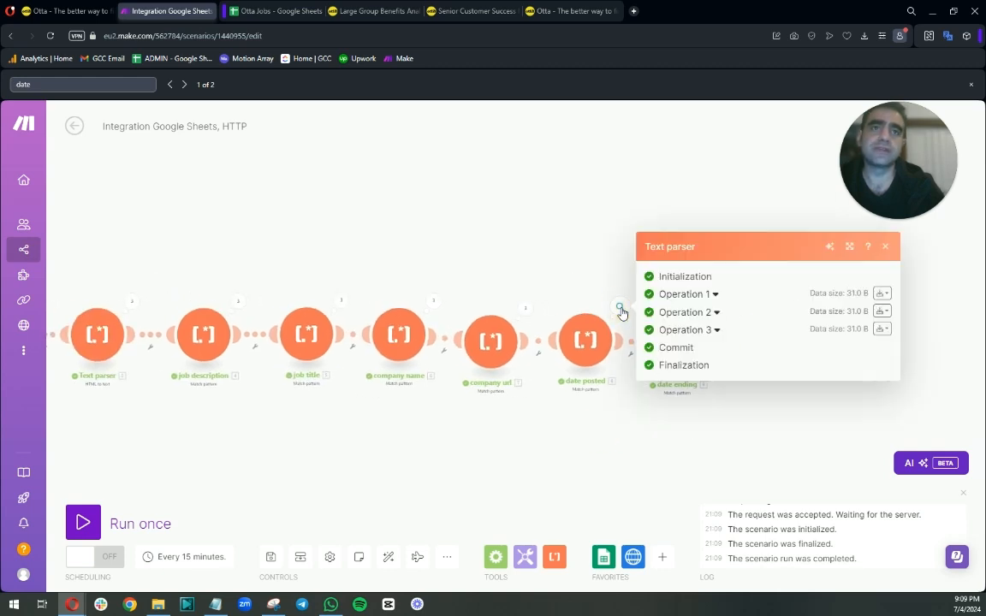
pyautogui.click(715, 294)
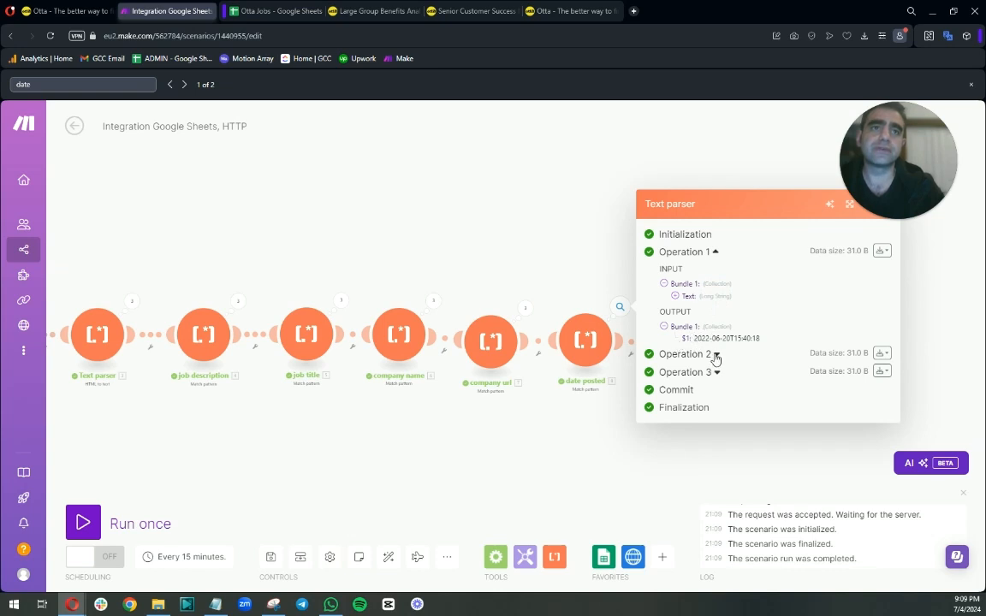
pyautogui.click(717, 354)
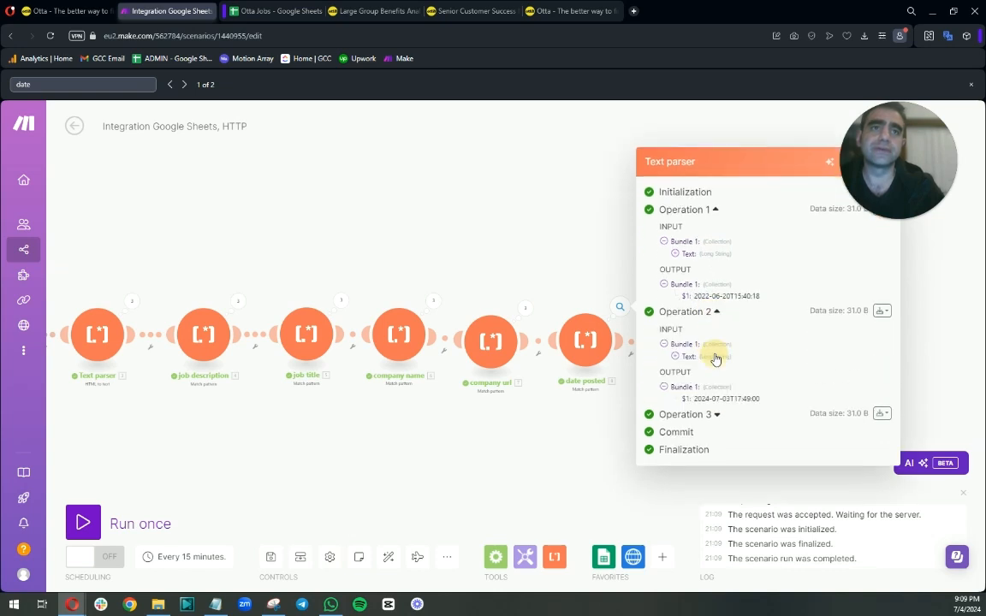
pyautogui.click(717, 415)
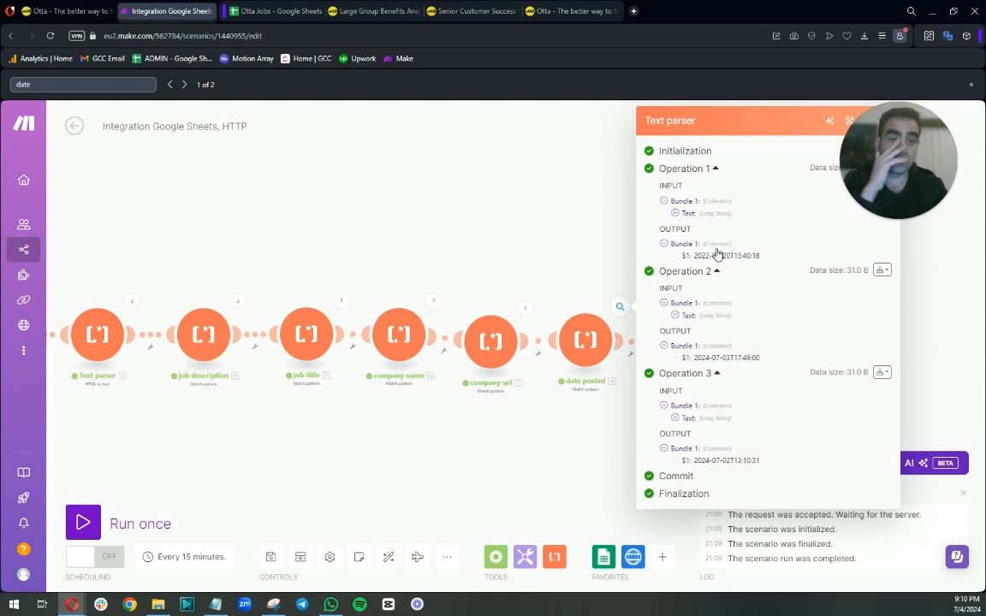
# Inspect the date ending module's output for the operations.
pyautogui.click(585, 426)
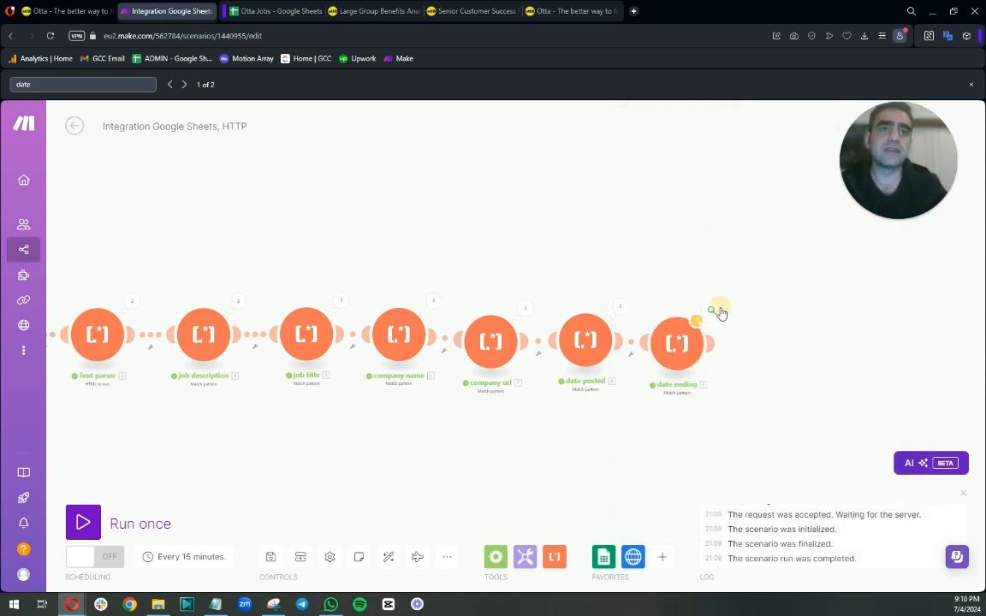
pyautogui.click(710, 310)
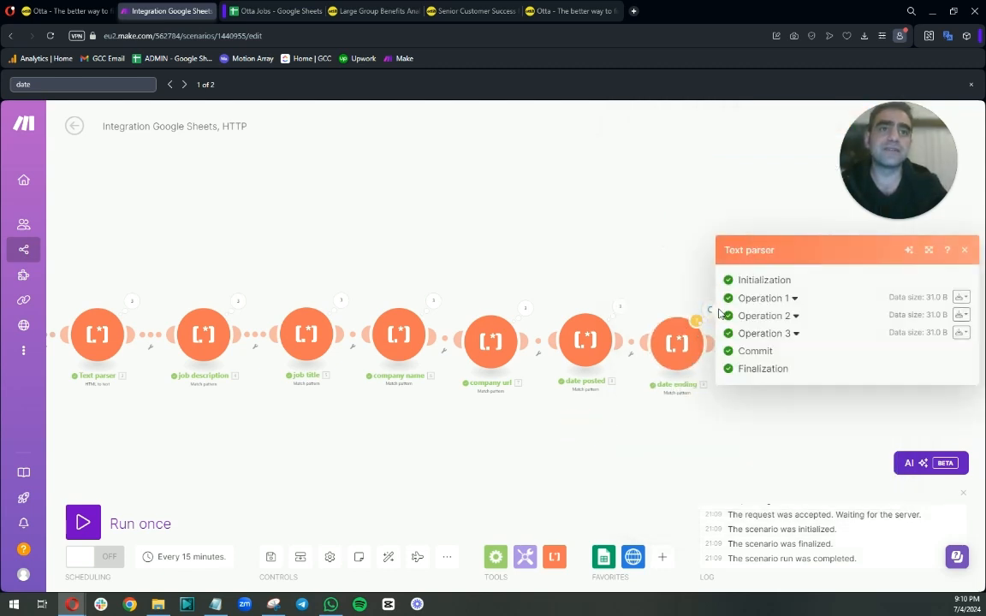
pyautogui.click(794, 298)
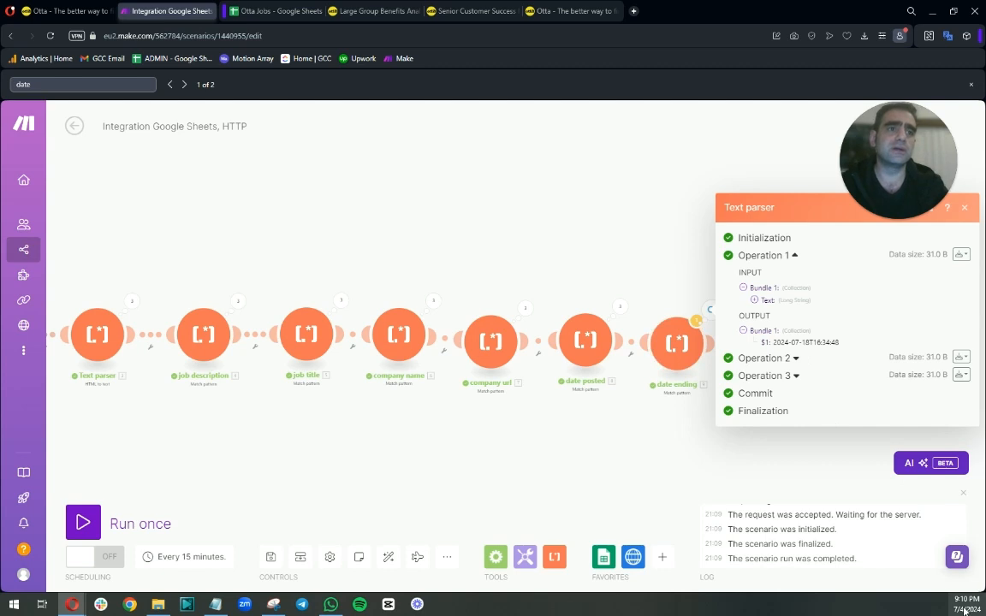
pyautogui.click(796, 357)
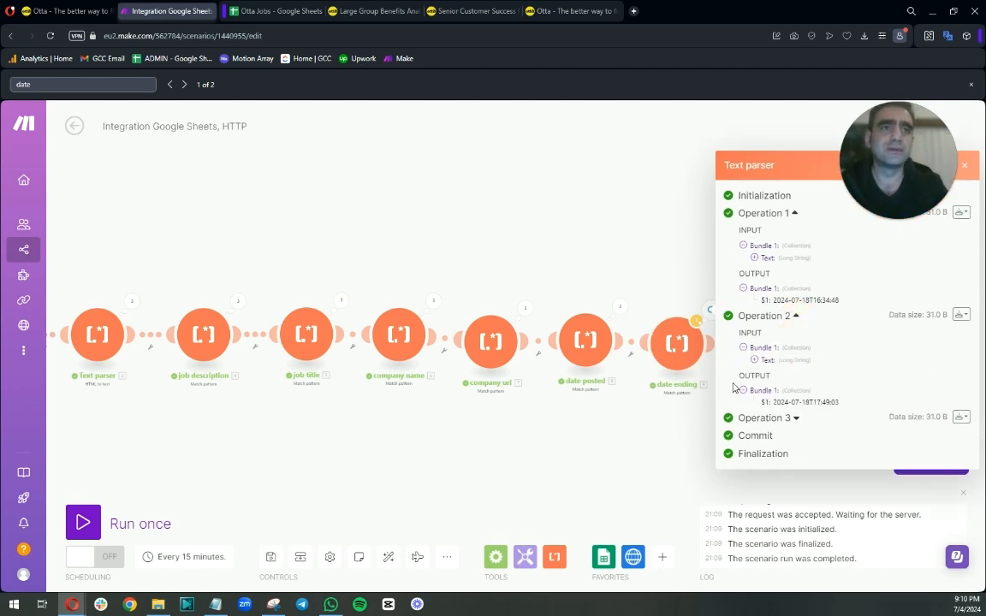
# Check the date ending module's third operation output and close the output panel.
pyautogui.click(795, 417)
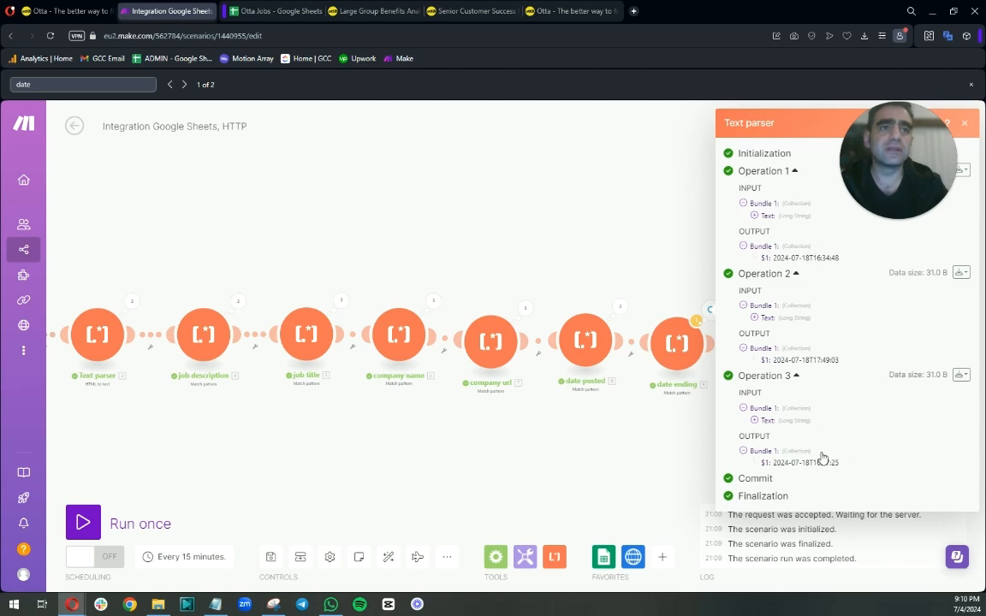
pyautogui.click(626, 441)
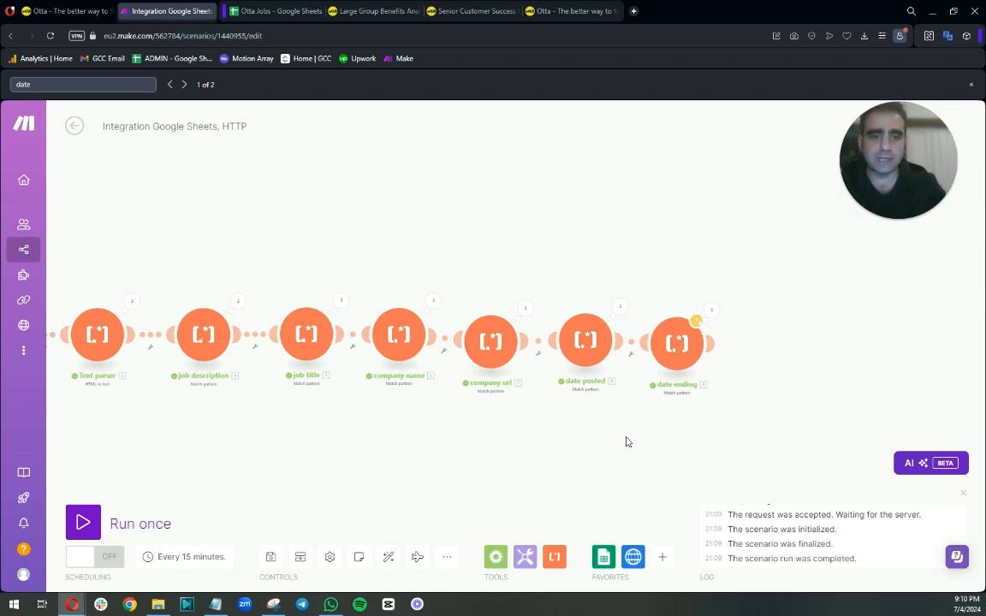
# Add the column headers "Date posted" and "End date" after Company site in the Otta Jobs sheet.
pyautogui.click(266, 11)
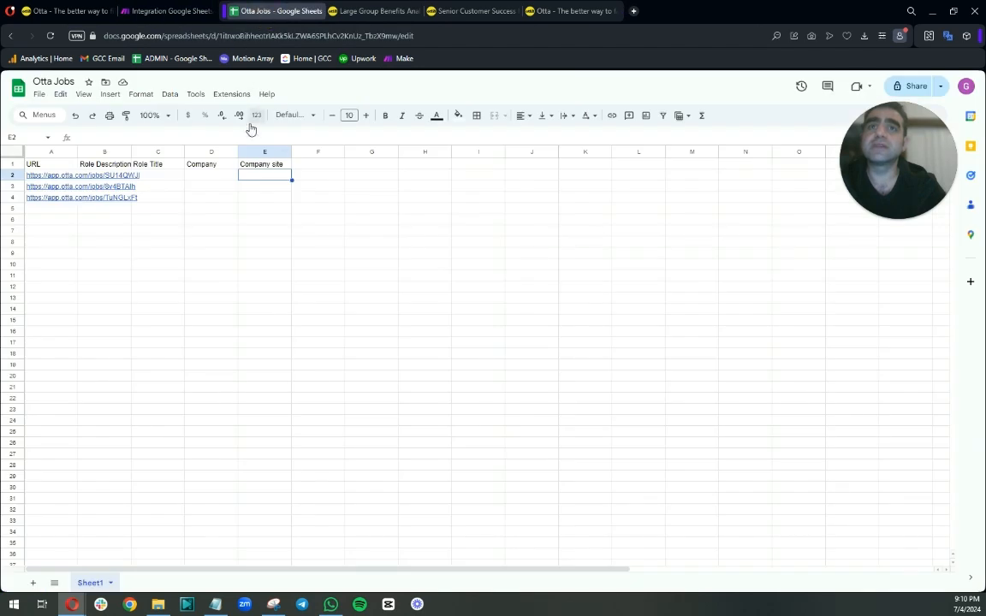
pyautogui.click(315, 168)
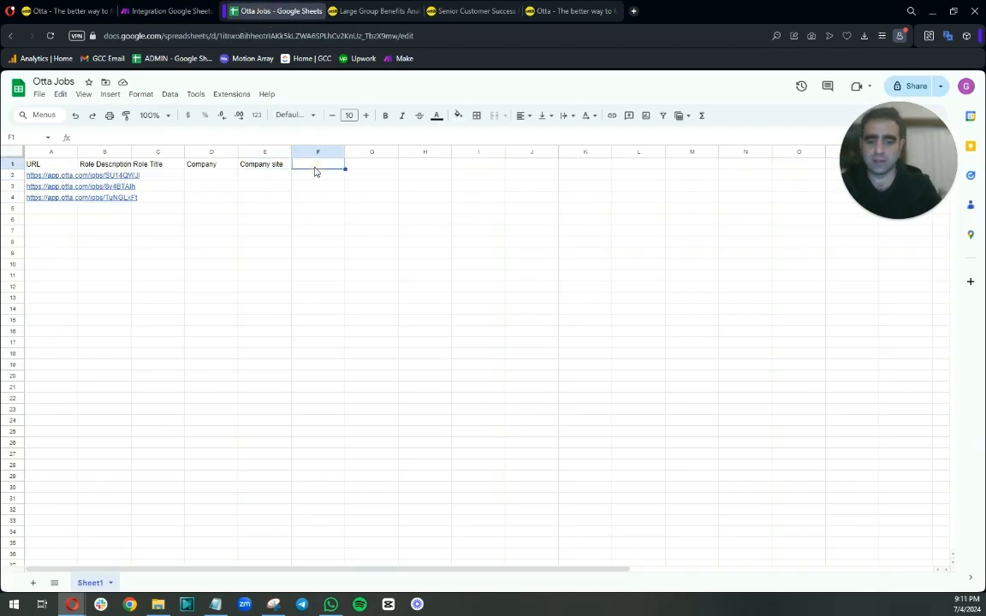
pyautogui.write('Date')
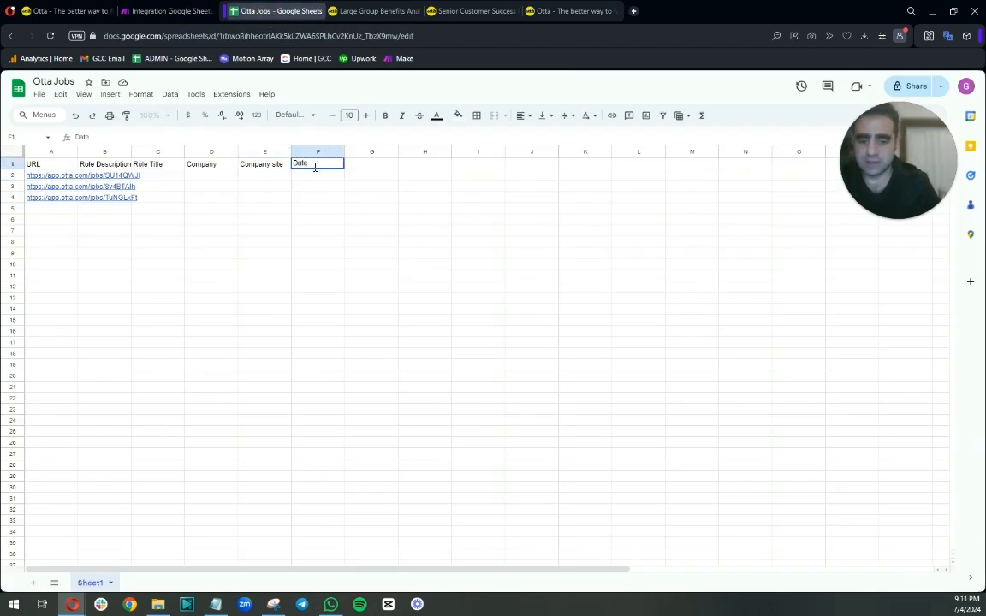
pyautogui.write(' posted')
pyautogui.press('Tab')
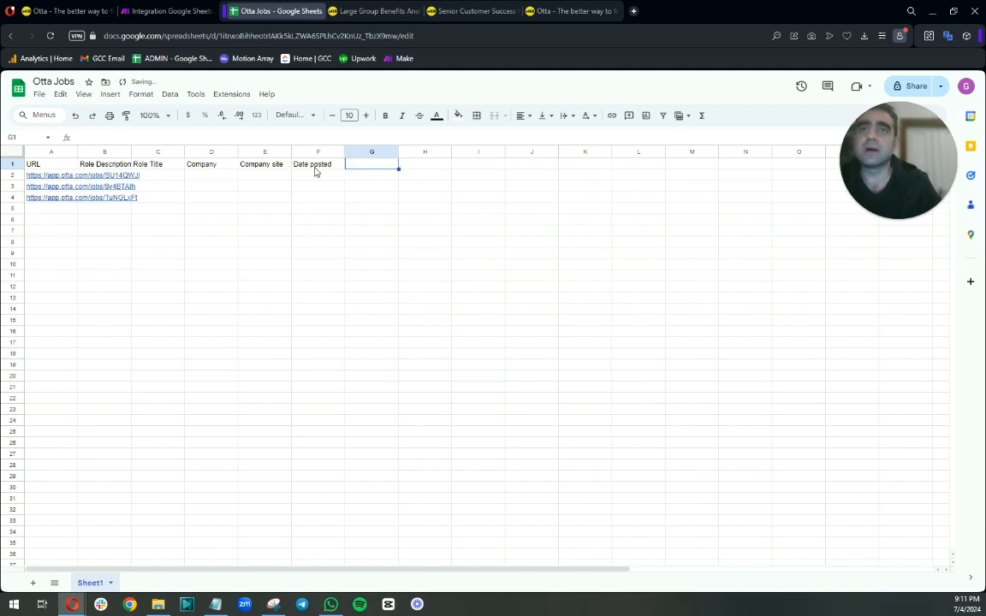
pyautogui.write('End date')
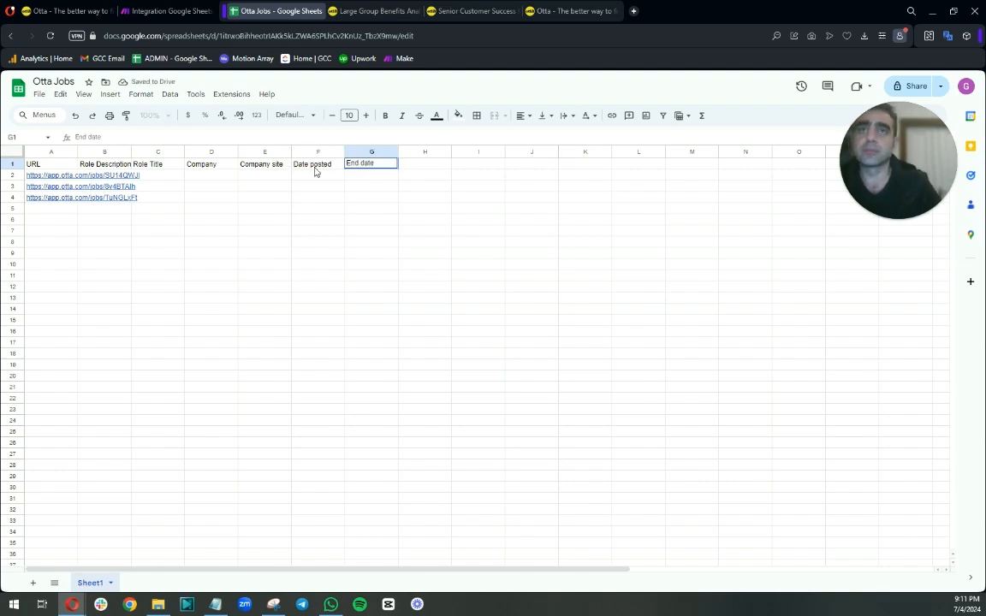
pyautogui.press('Tab')
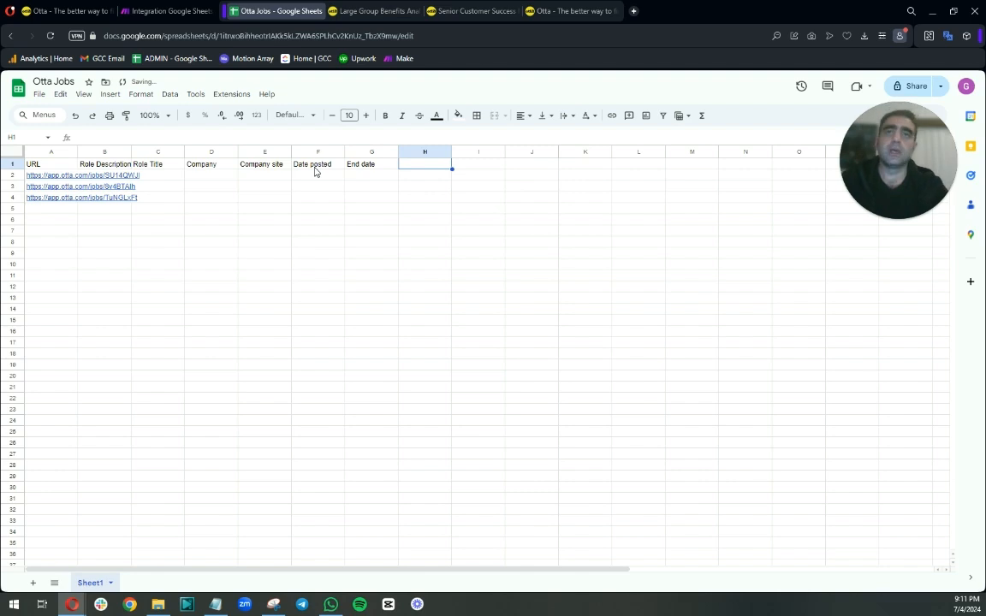
# Inspect the HTTP module's first operation output data, scrolling through the page HTML for the job's URL field.
pyautogui.click(168, 12)
pyautogui.click(583, 280)
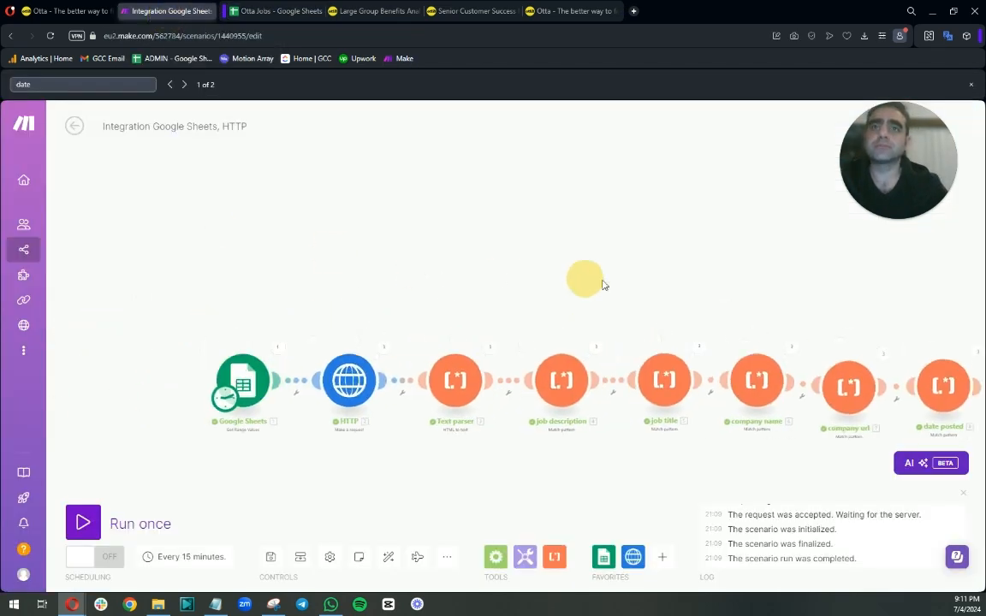
pyautogui.click(415, 349)
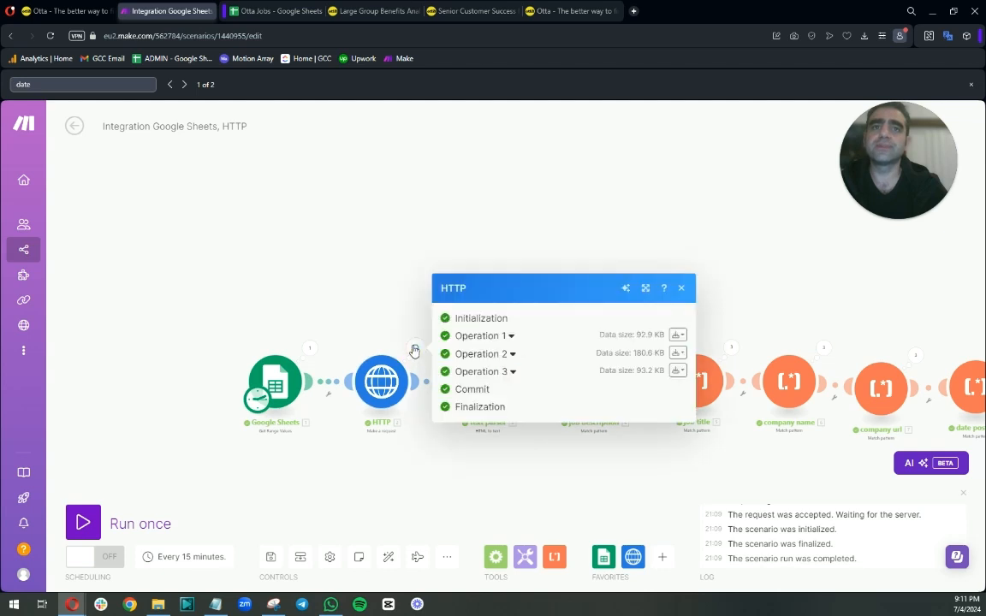
pyautogui.click(513, 336)
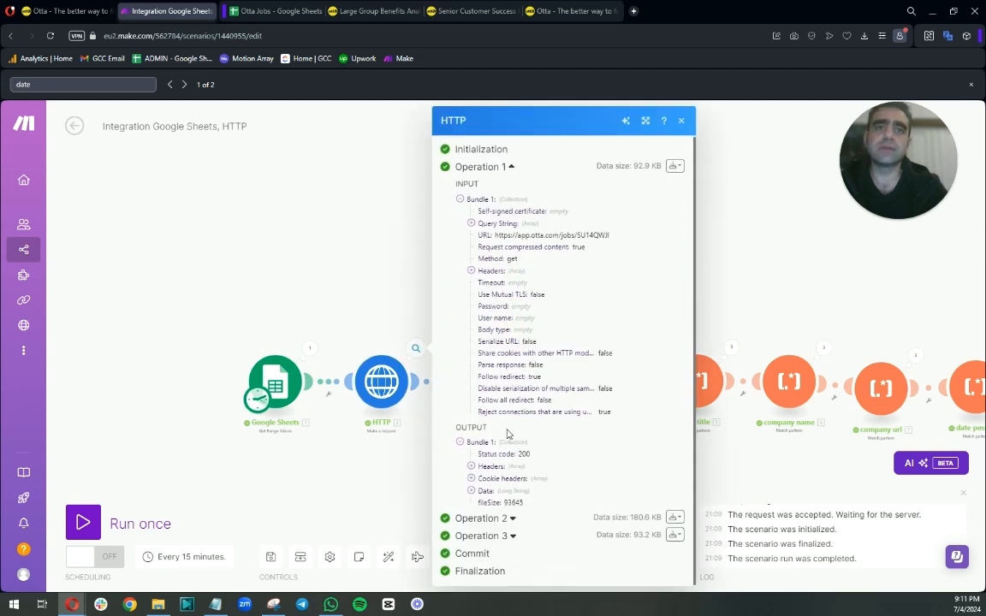
pyautogui.click(471, 492)
pyautogui.scroll(-4, 539, 395)
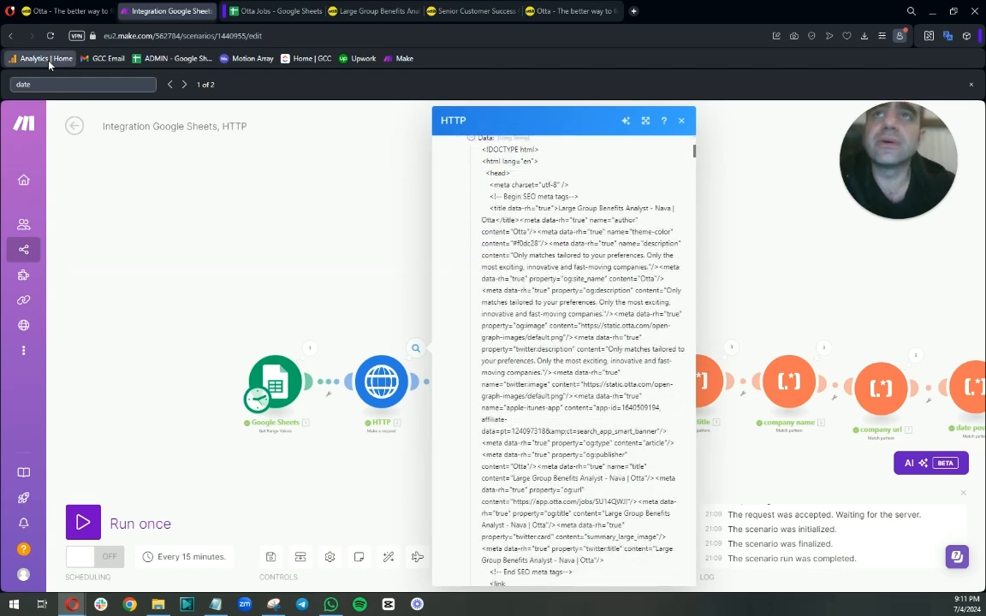
pyautogui.doubleClick(21, 84)
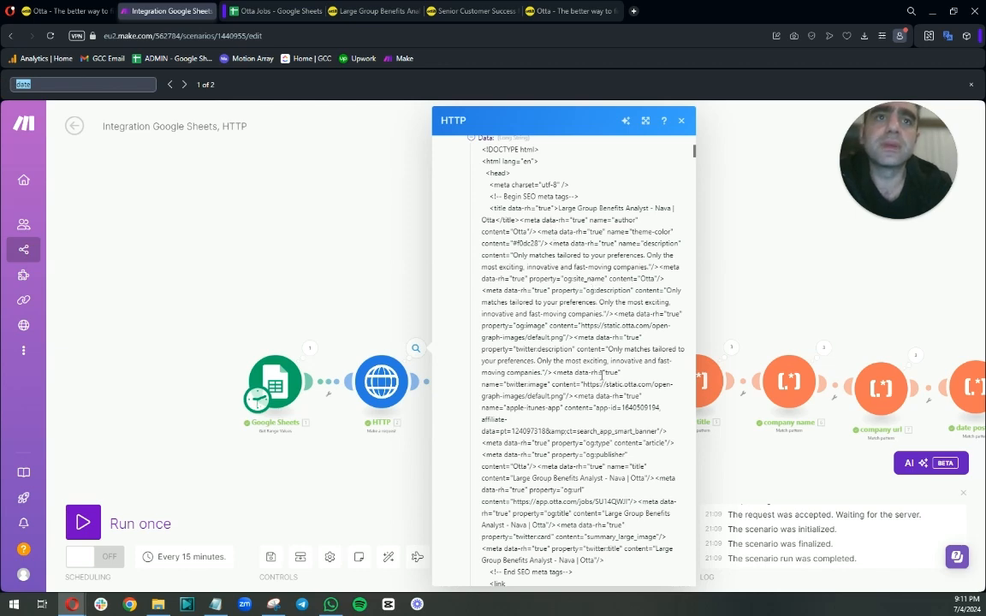
pyautogui.scroll(-3, 603, 374)
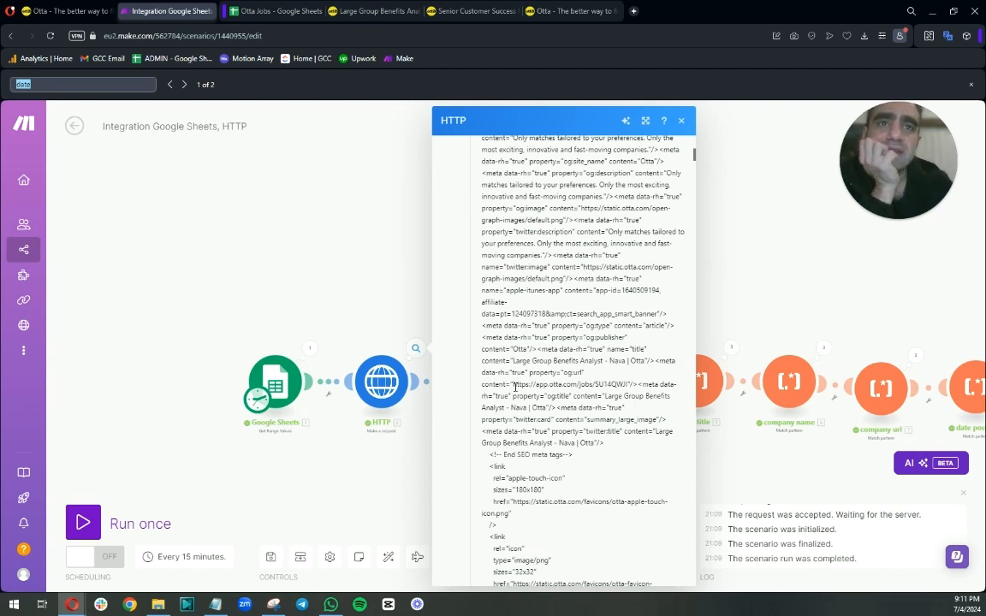
pyautogui.moveTo(513, 384); pyautogui.dragTo(639, 385)
pyautogui.scroll(-3, 612, 382)
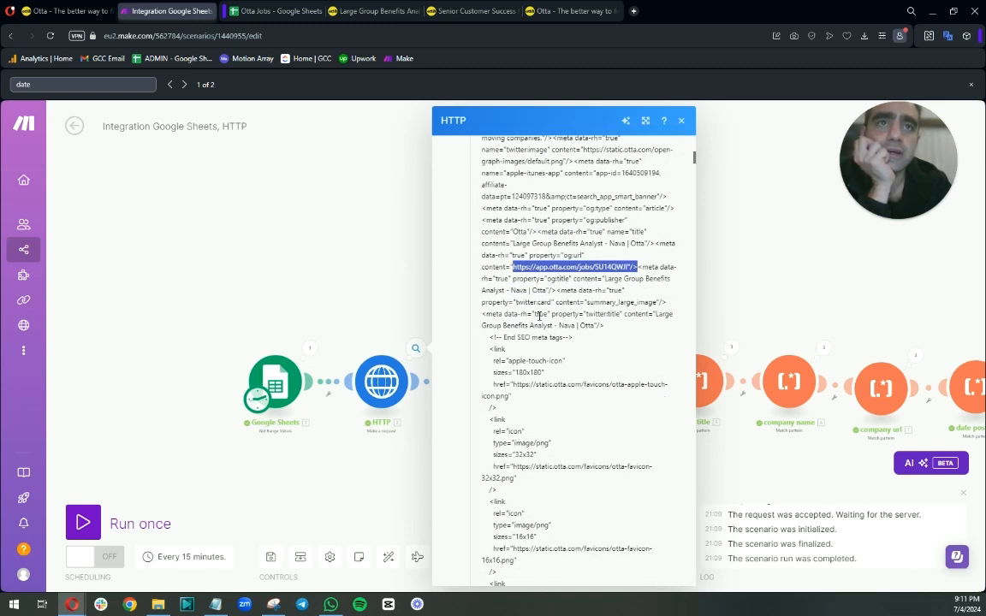
pyautogui.scroll(-10, 551, 316)
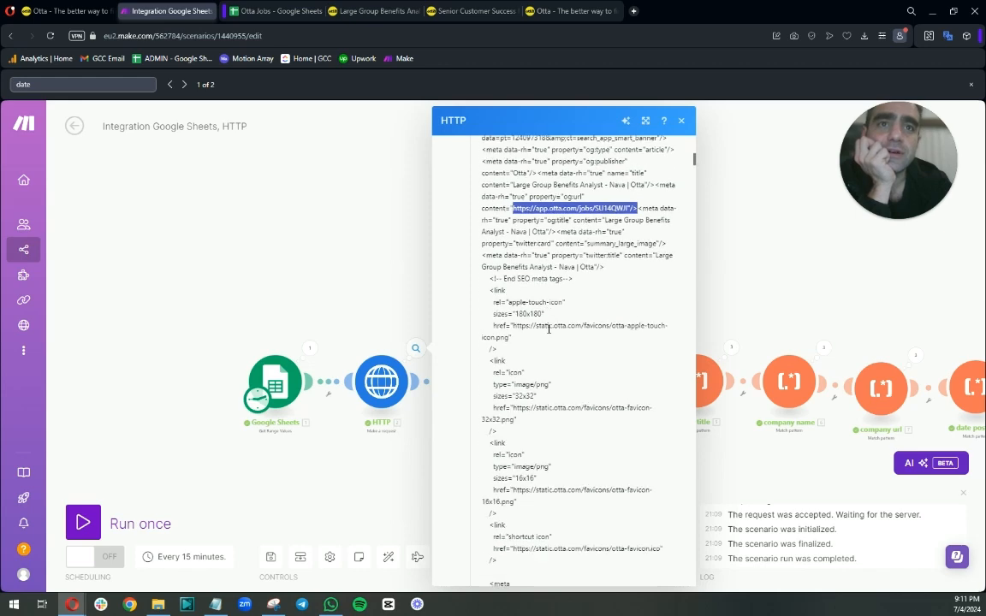
pyautogui.scroll(-2, 548, 327)
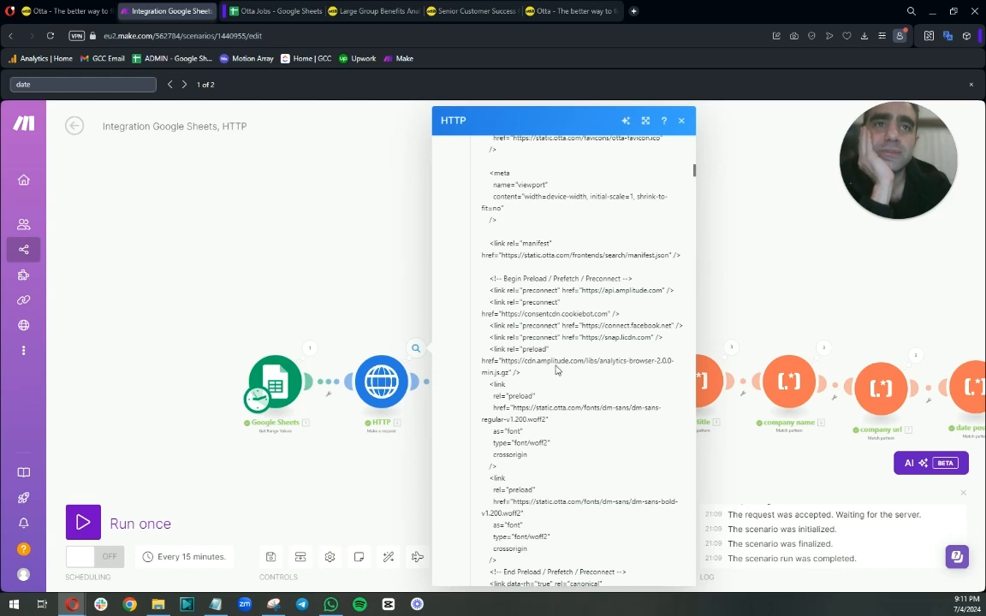
pyautogui.scroll(-6, 610, 330)
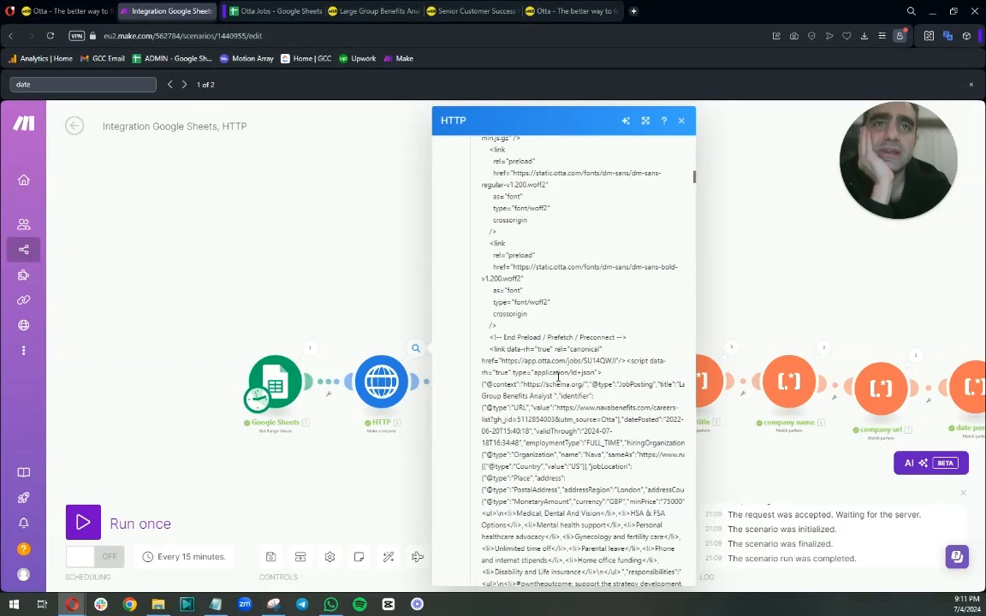
pyautogui.scroll(-2, 558, 376)
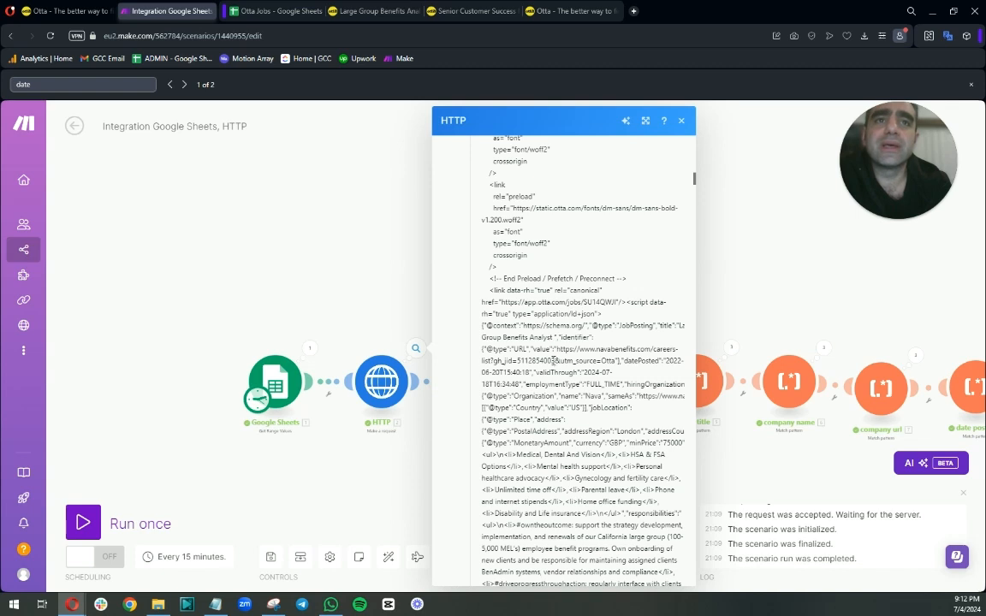
# Open the careers link found in the job data in a new tab and scroll through the job page.
pyautogui.moveTo(552, 361)
pyautogui.mouseDown()
pyautogui.moveTo(507, 362)
pyautogui.moveTo(557, 350)
pyautogui.mouseUp()
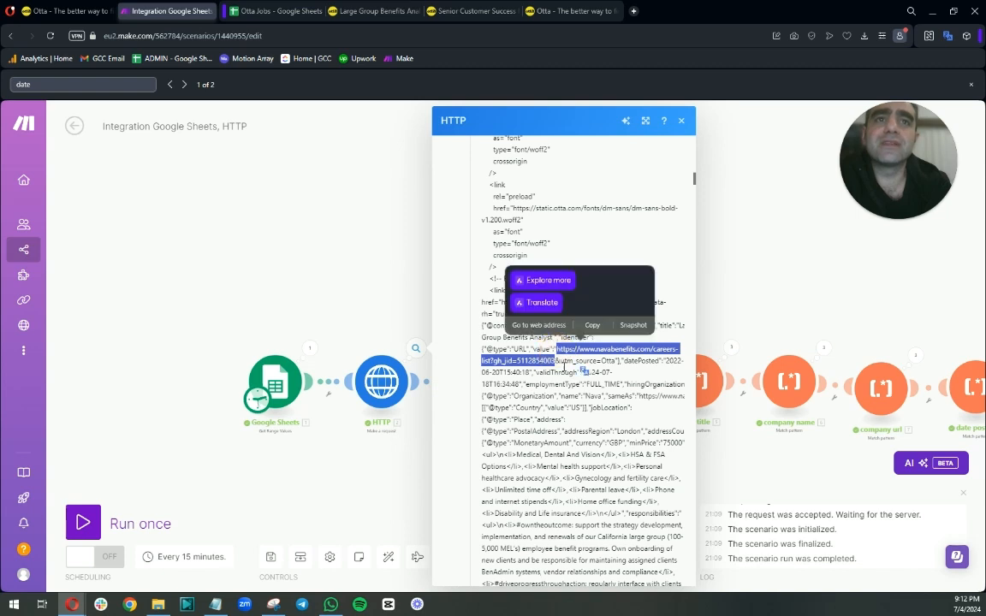
pyautogui.rightClick(574, 351)
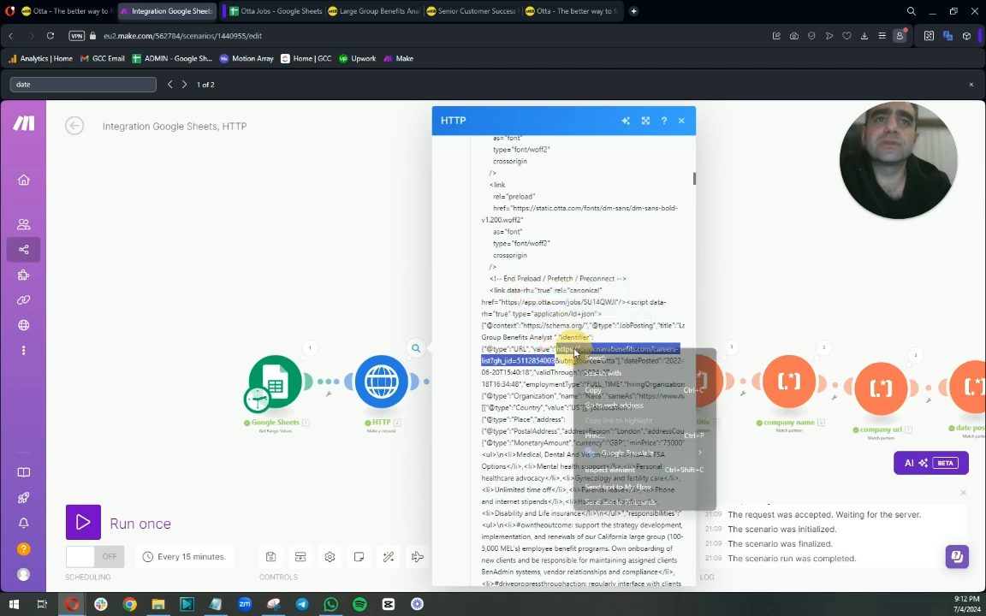
pyautogui.click(590, 405)
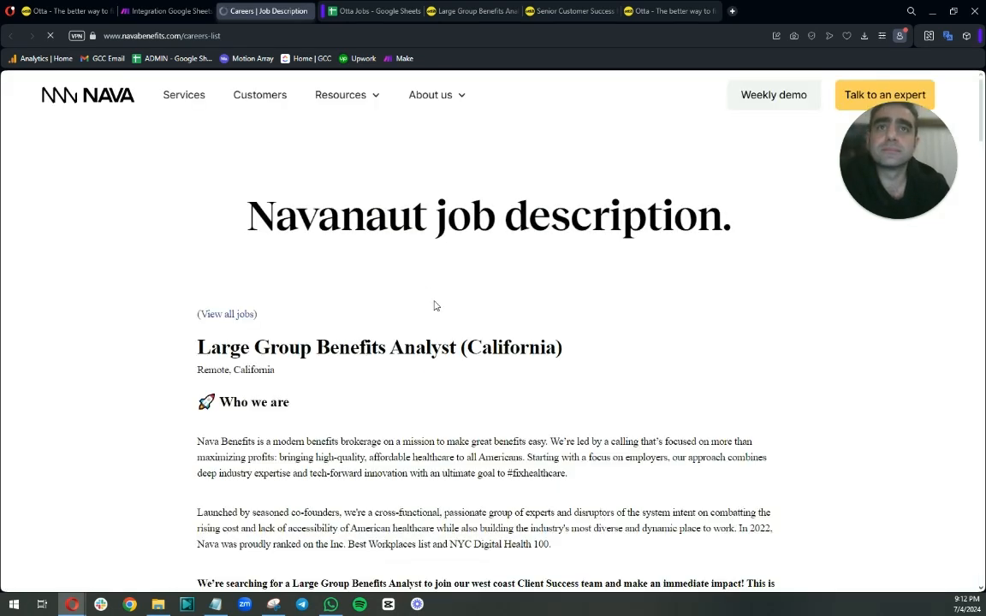
pyautogui.scroll(-2, 433, 306)
pyautogui.scroll(-1, 433, 306)
pyautogui.scroll(2, 433, 301)
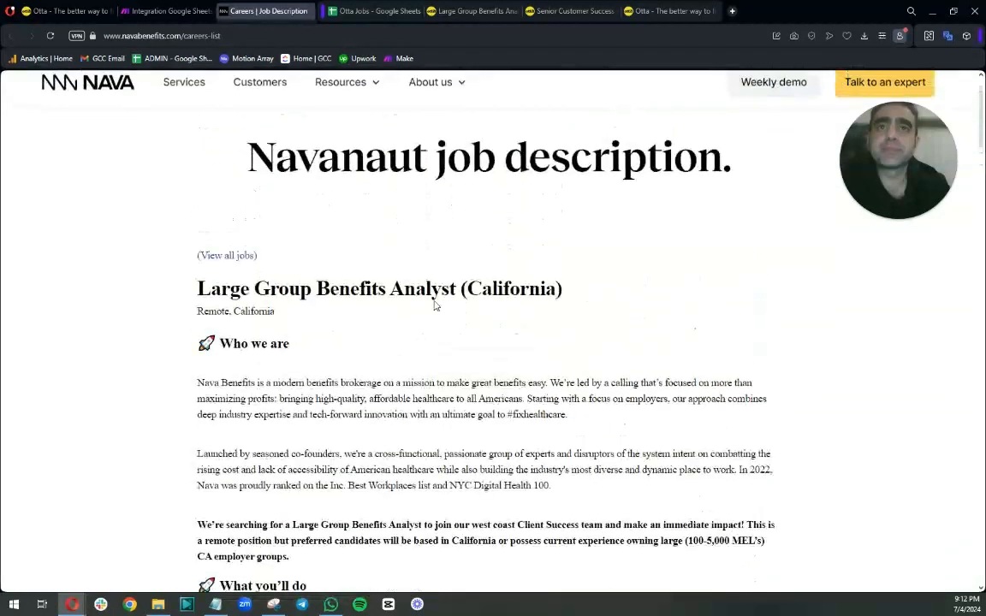
pyautogui.scroll(-6, 433, 301)
pyautogui.scroll(-20, 435, 306)
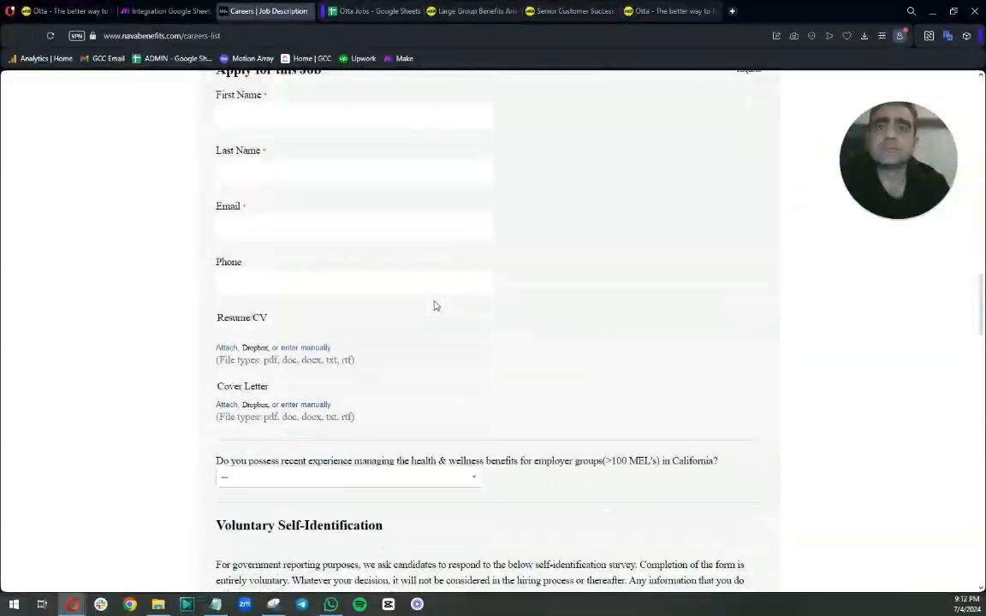
pyautogui.scroll(20, 436, 306)
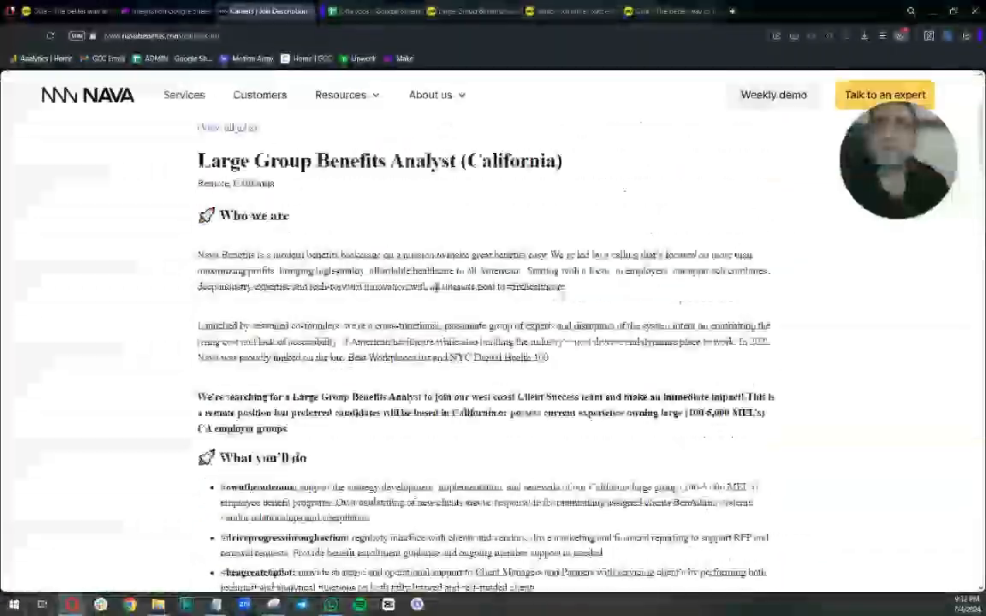
# Search the HTTP output for the copied careers URL.
pyautogui.click(164, 10)
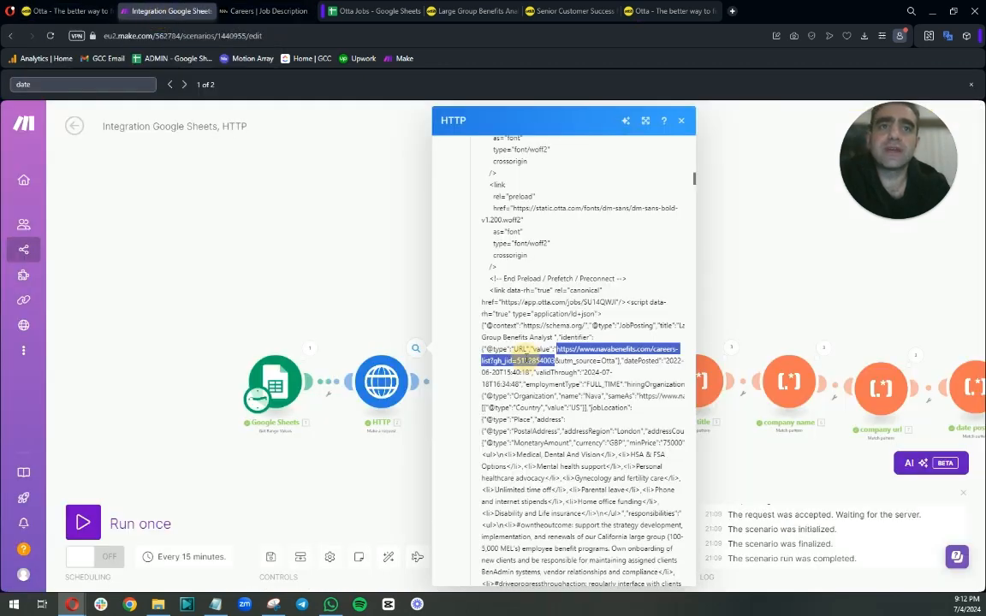
pyautogui.rightClick(460, 317)
pyautogui.click(496, 358)
pyautogui.moveTo(87, 82); pyautogui.dragTo(5, 88)
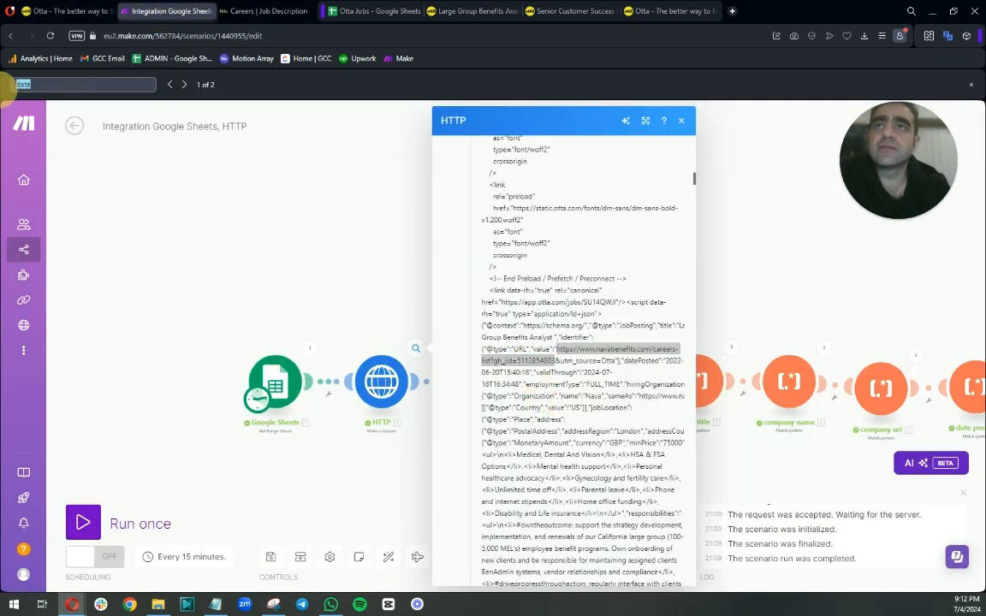
pyautogui.hotkey('ctrl', 'v')
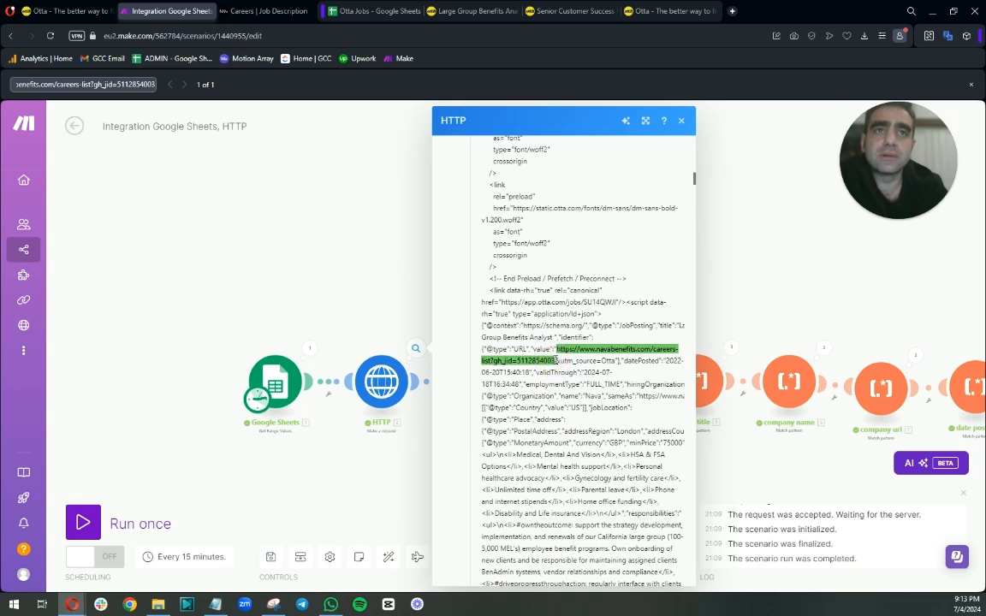
pyautogui.moveTo(557, 360); pyautogui.dragTo(616, 360)
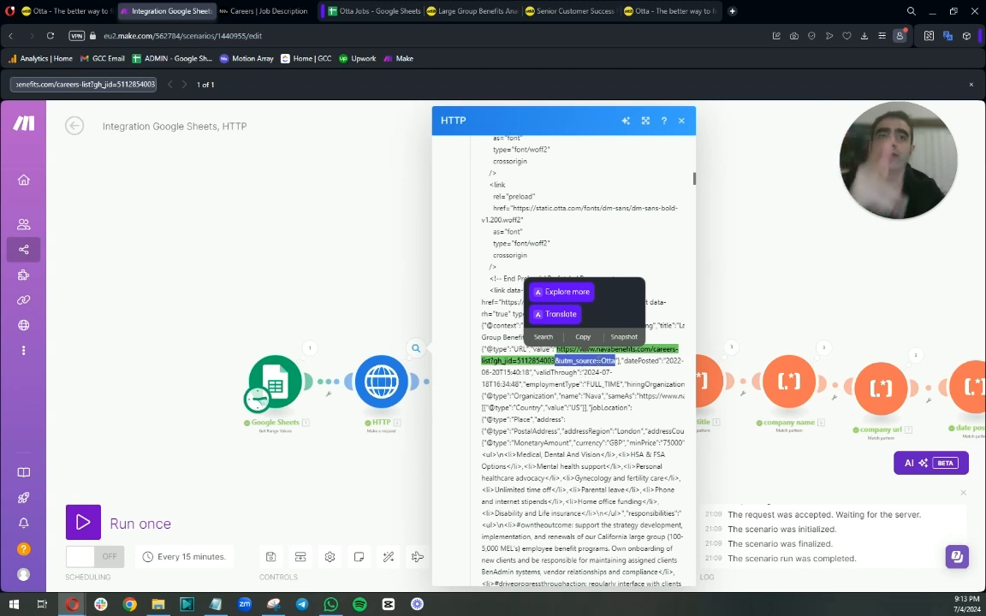
pyautogui.click(556, 349)
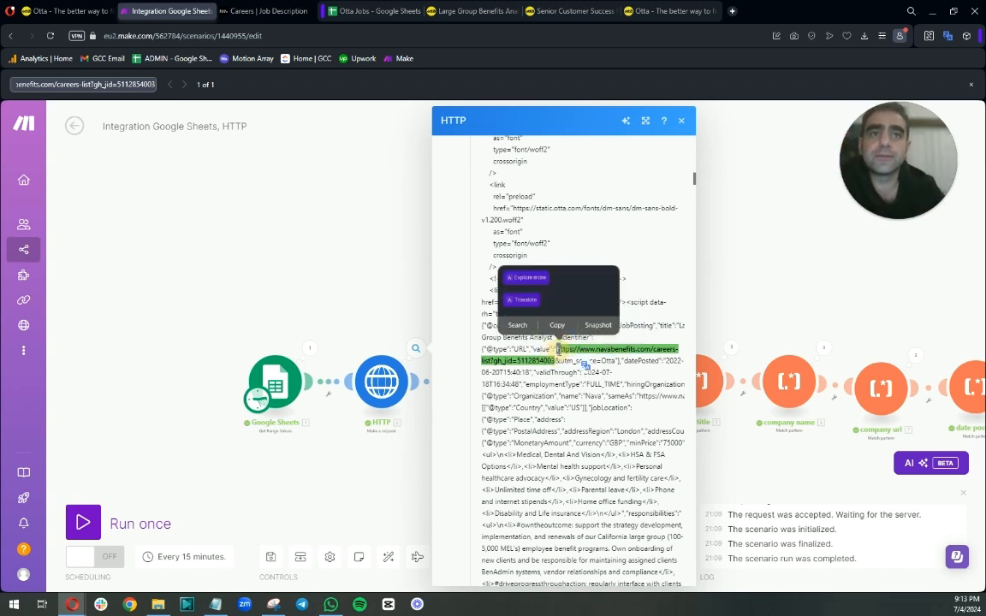
pyautogui.moveTo(556, 349); pyautogui.dragTo(483, 350)
pyautogui.rightClick(518, 351)
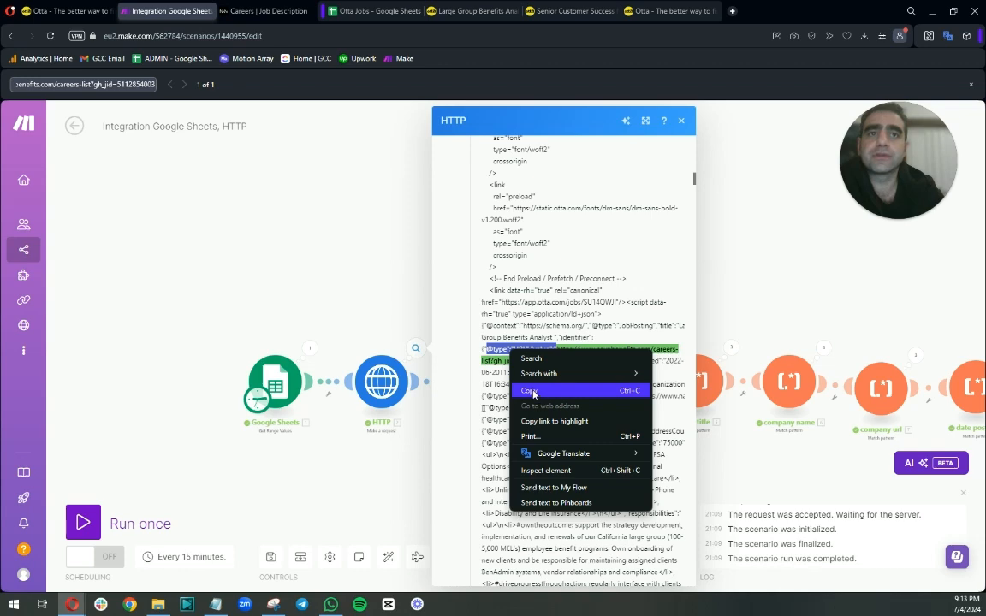
pyautogui.click(530, 391)
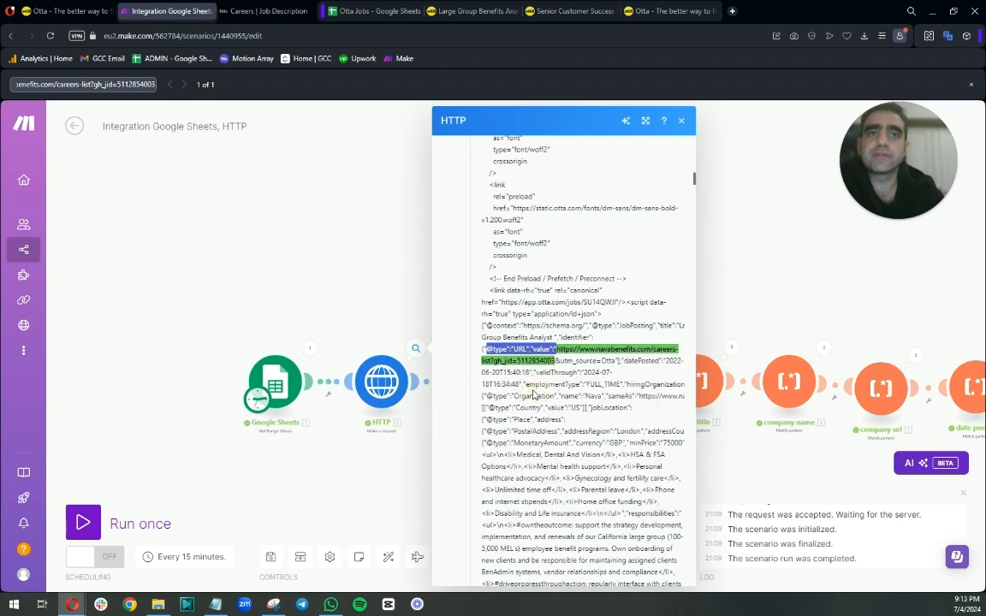
pyautogui.click(680, 121)
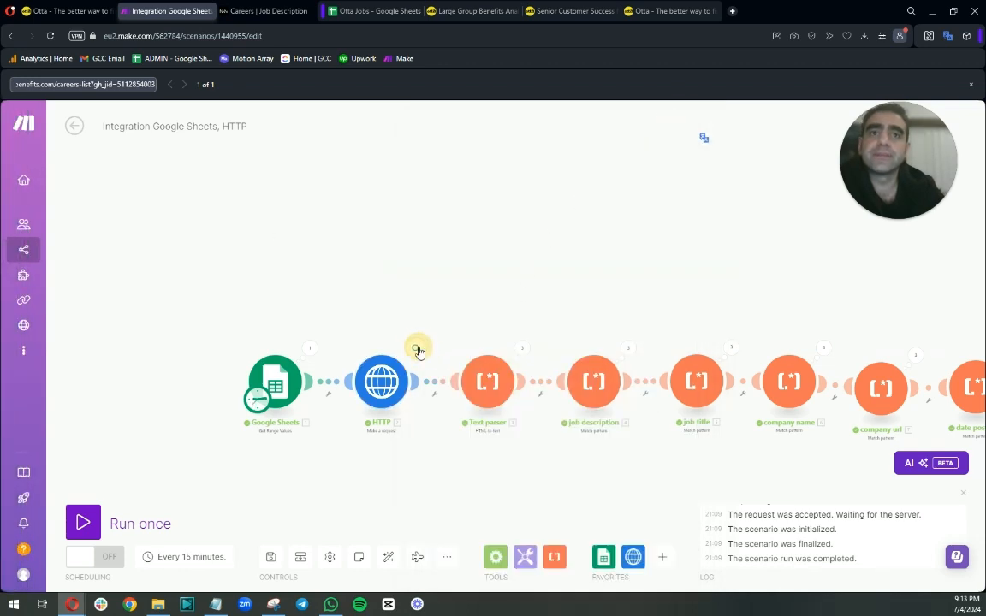
pyautogui.click(417, 350)
pyautogui.click(505, 352)
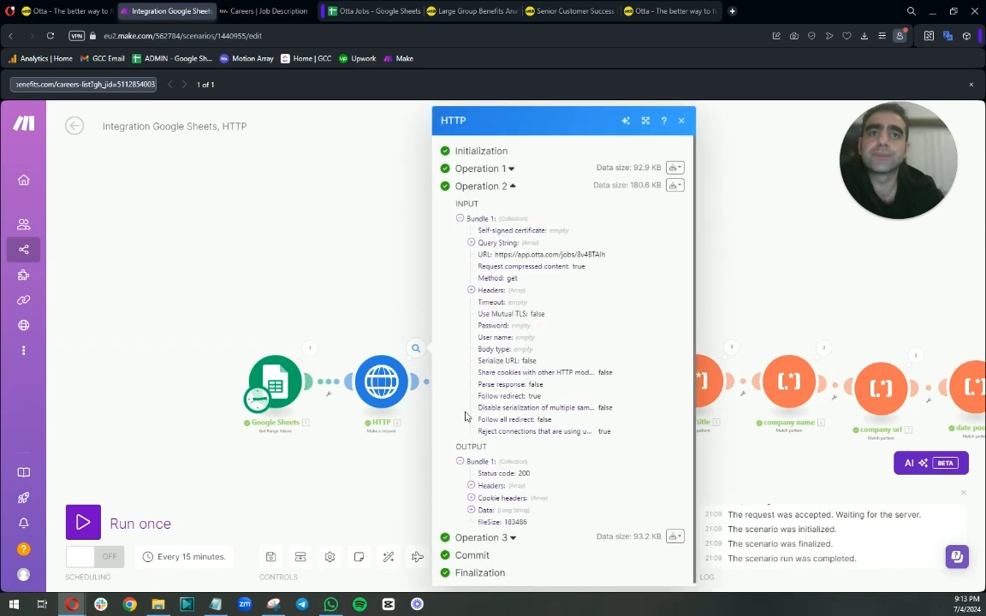
pyautogui.click(471, 510)
pyautogui.scroll(-8, 513, 385)
pyautogui.click(85, 84)
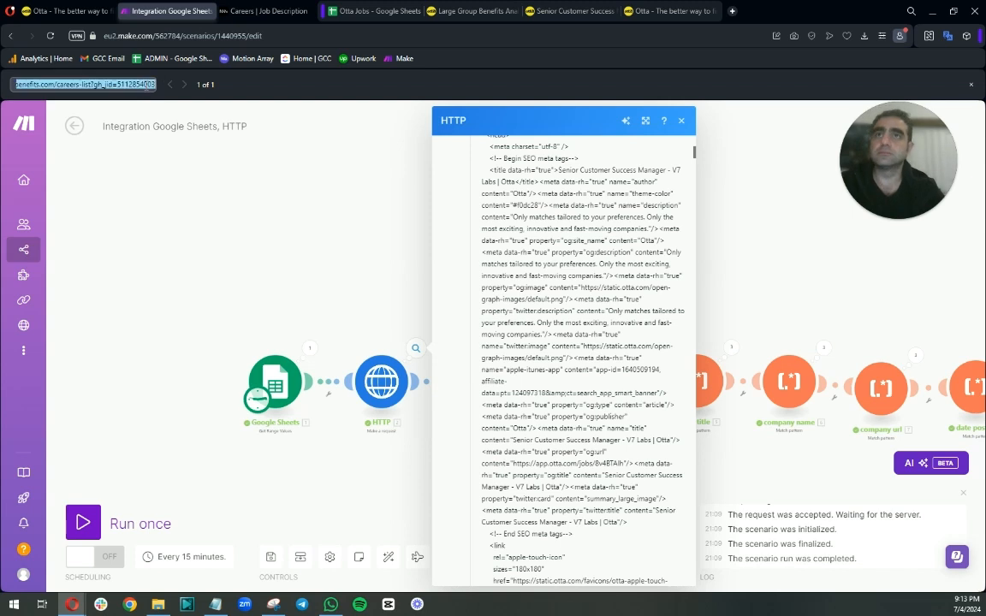
pyautogui.hotkey('ctrl', 'v')
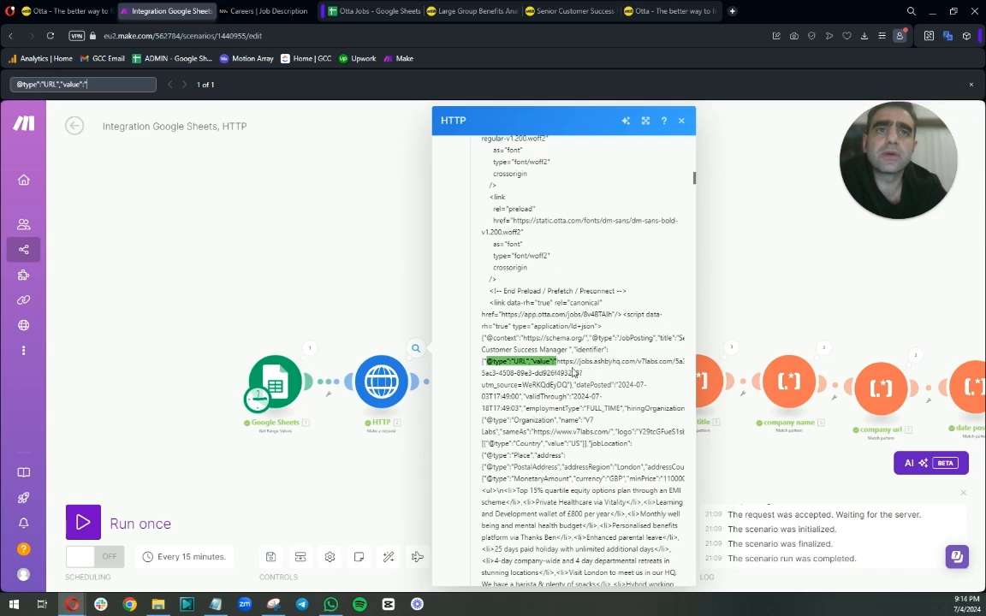
pyautogui.moveTo(582, 372); pyautogui.dragTo(525, 380)
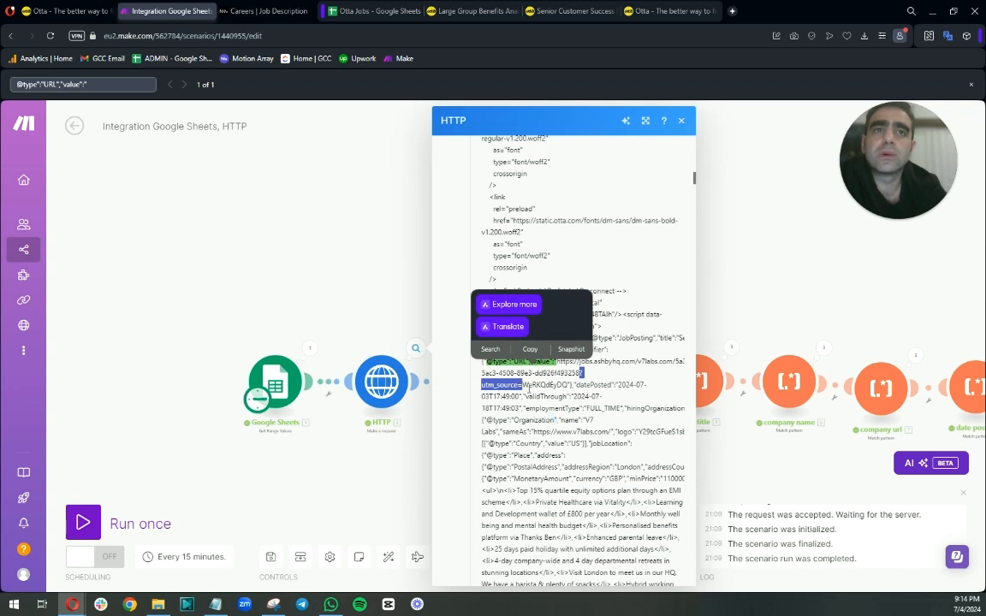
pyautogui.click(682, 122)
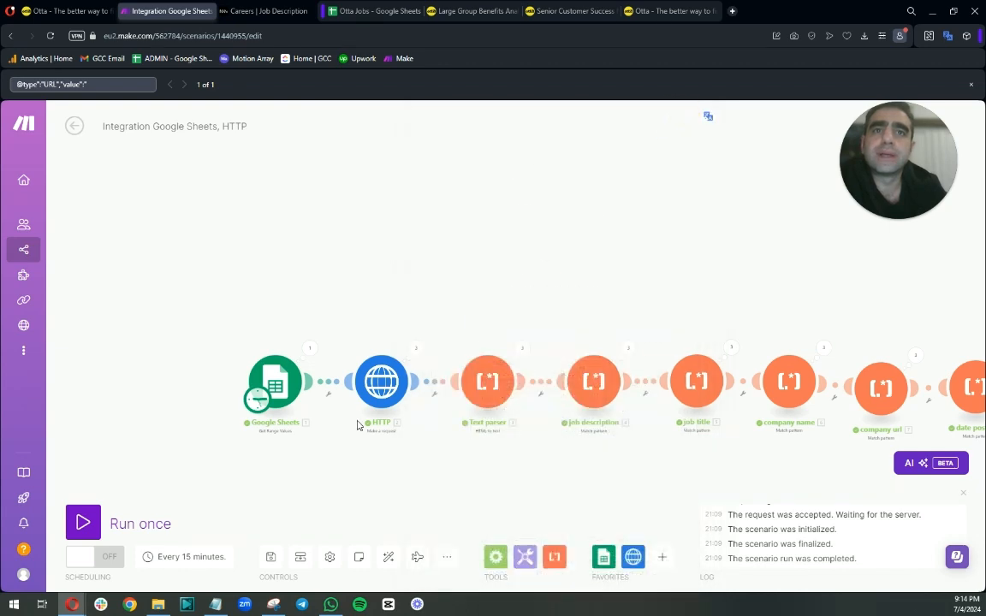
pyautogui.click(415, 348)
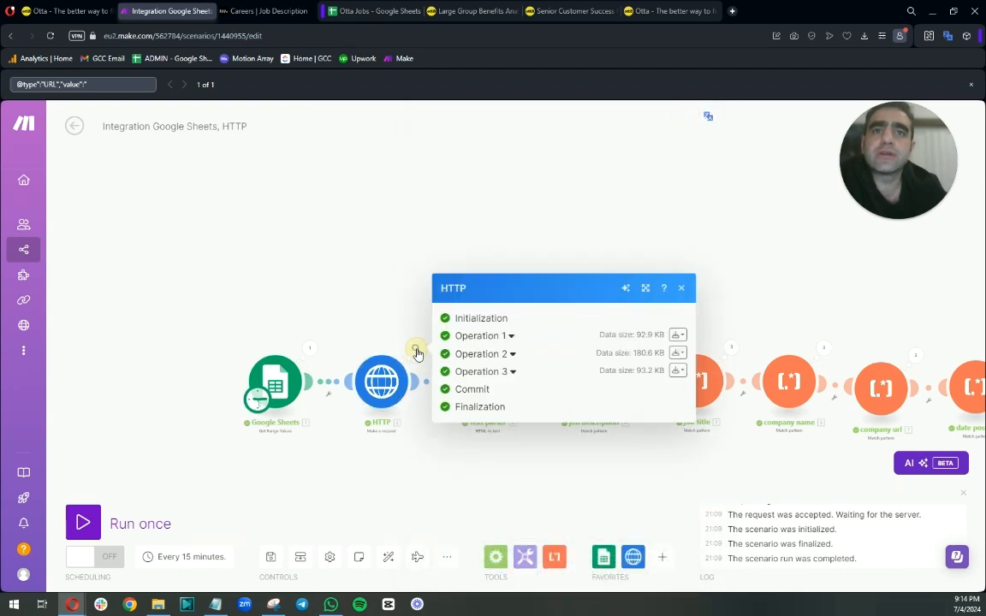
pyautogui.click(507, 372)
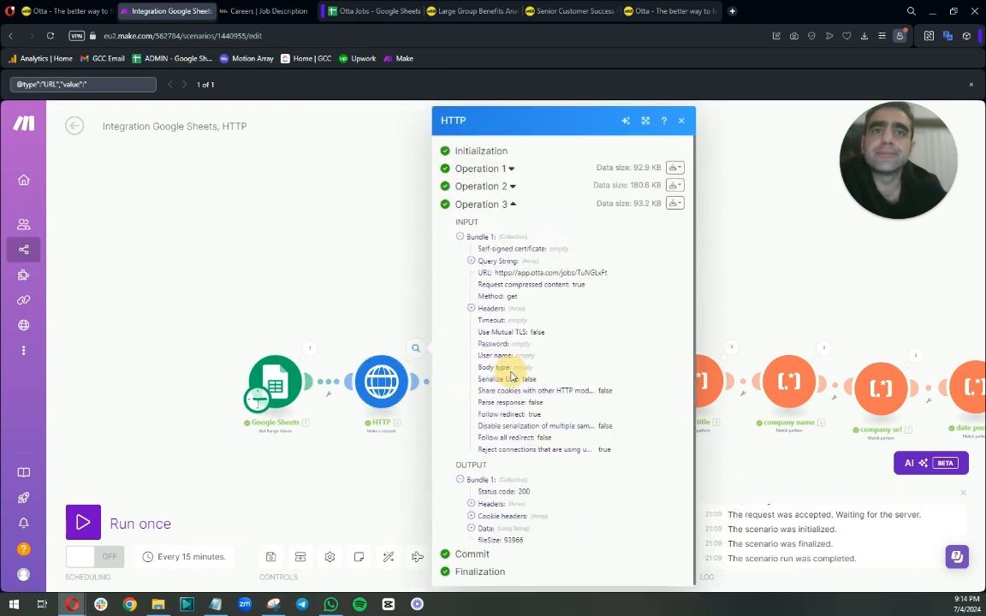
pyautogui.click(471, 527)
pyautogui.scroll(-4, 473, 513)
pyautogui.click(136, 84)
pyautogui.press('Return')
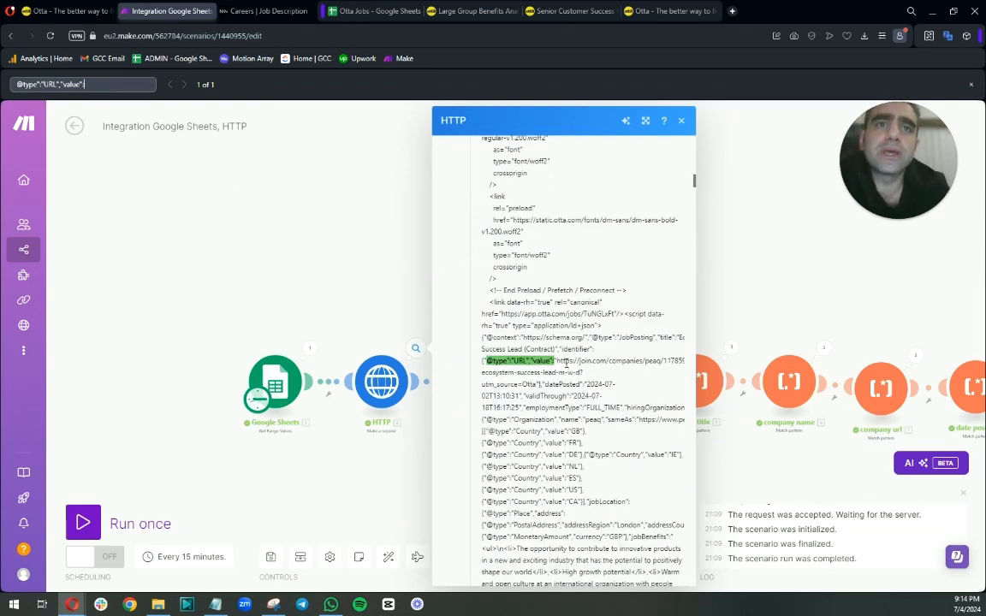
pyautogui.moveTo(582, 373); pyautogui.dragTo(537, 385)
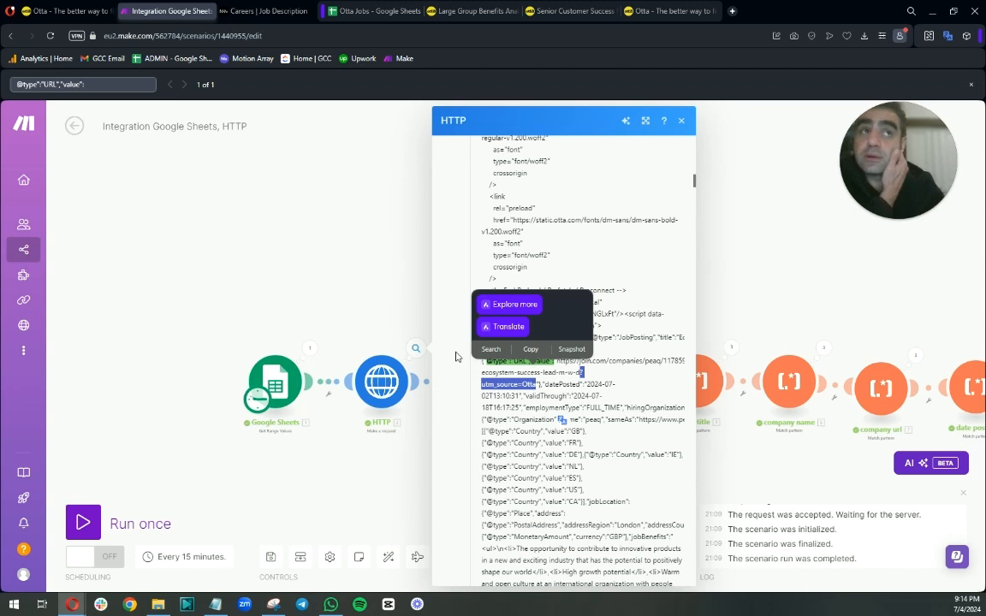
pyautogui.click(347, 295)
pyautogui.click(415, 348)
pyautogui.click(514, 354)
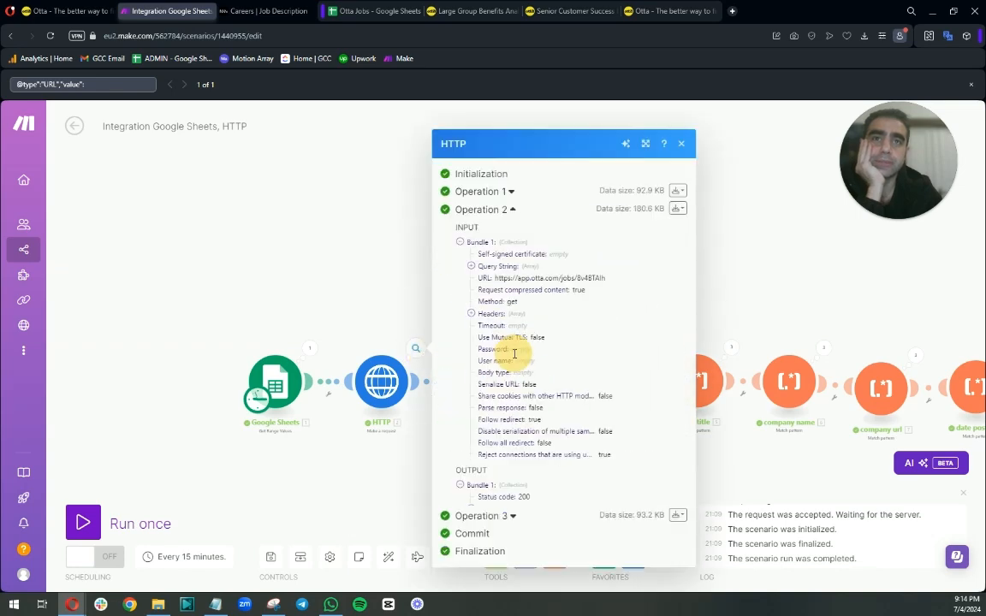
pyautogui.click(470, 510)
pyautogui.scroll(-5, 479, 505)
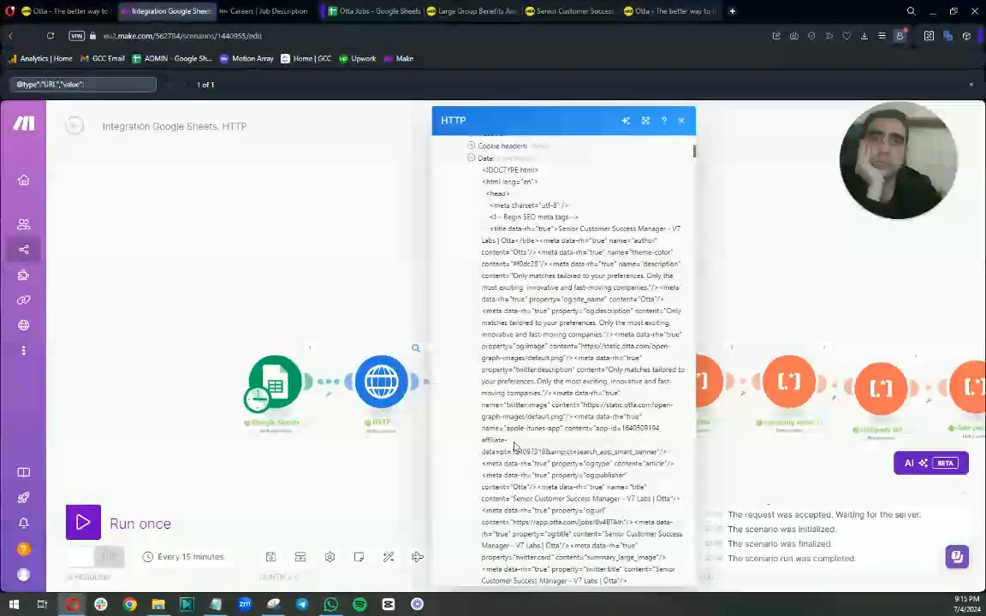
pyautogui.click(116, 84)
pyautogui.press('Return')
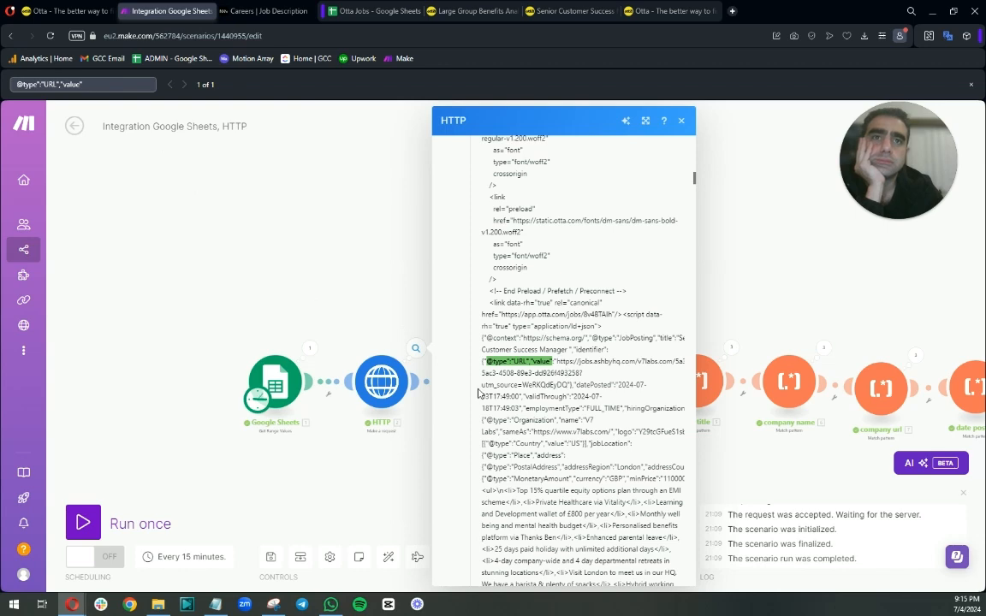
pyautogui.click(416, 349)
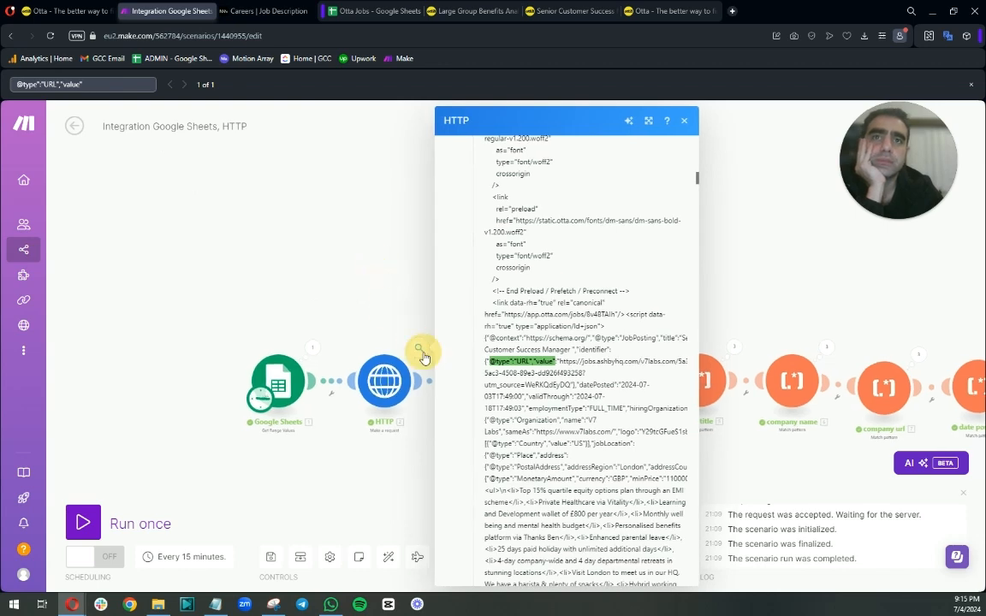
pyautogui.click(482, 335)
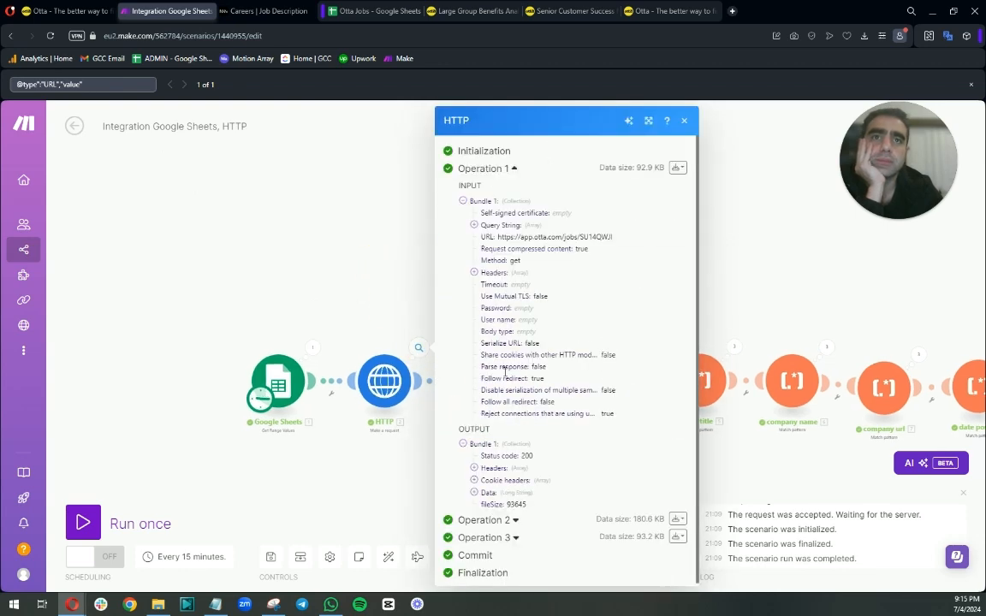
pyautogui.click(475, 495)
pyautogui.scroll(-5, 513, 427)
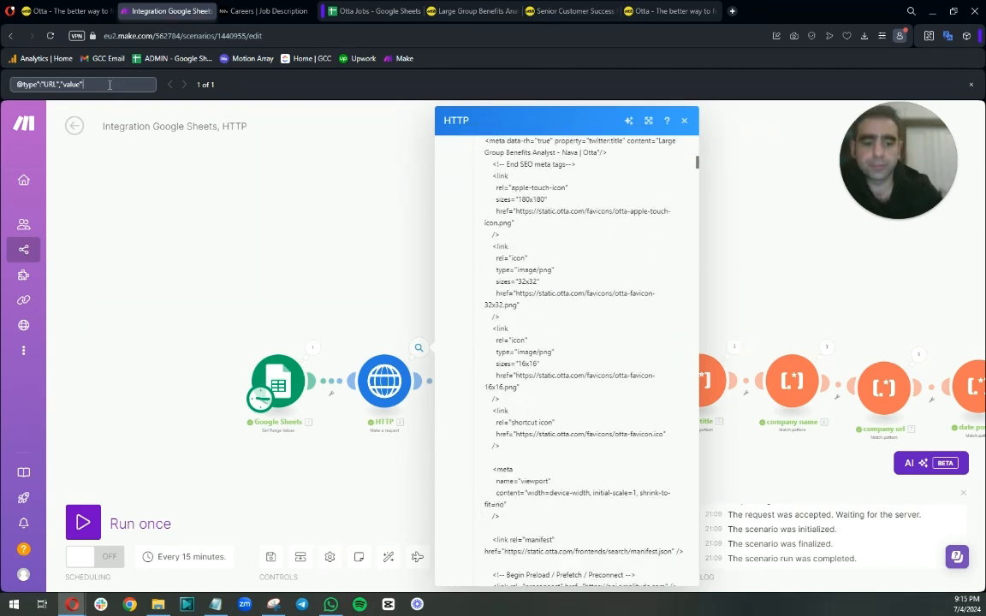
pyautogui.press('BackSpace')
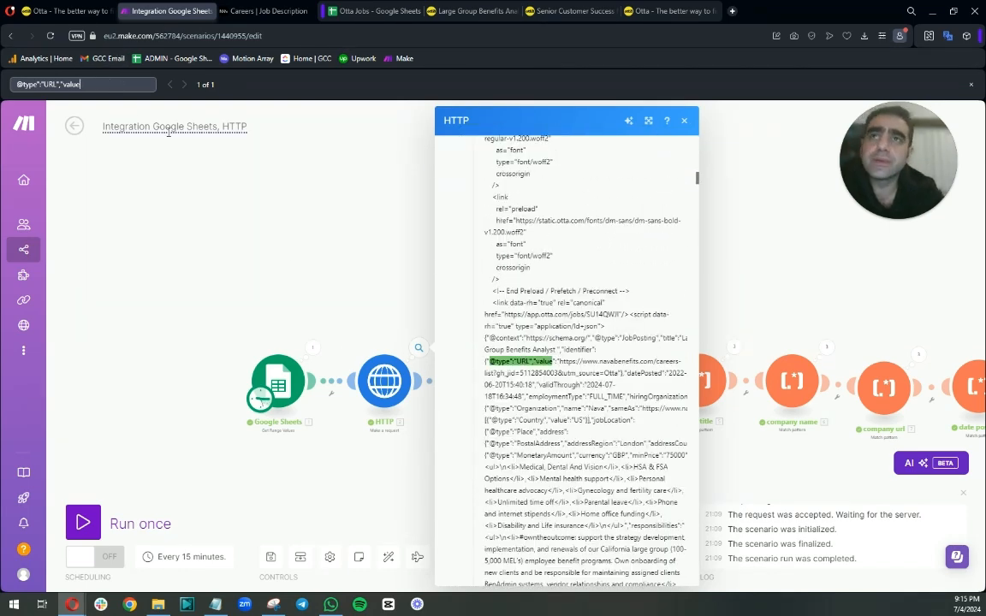
pyautogui.moveTo(559, 361); pyautogui.dragTo(487, 360)
pyautogui.rightClick(508, 360)
pyautogui.click(529, 407)
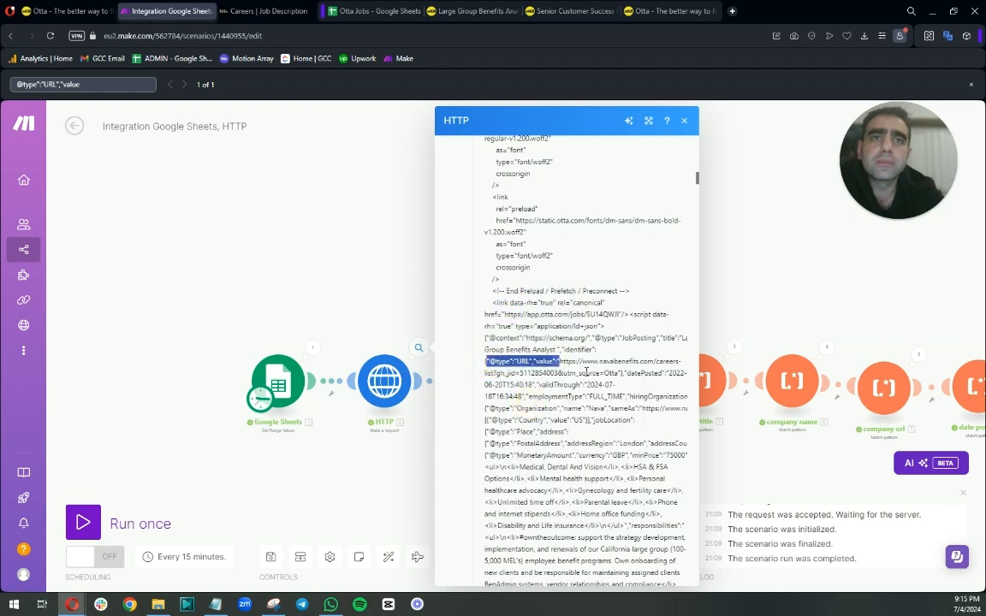
pyautogui.moveTo(827, 198); pyautogui.dragTo(313, 197)
pyautogui.rightClick(567, 324)
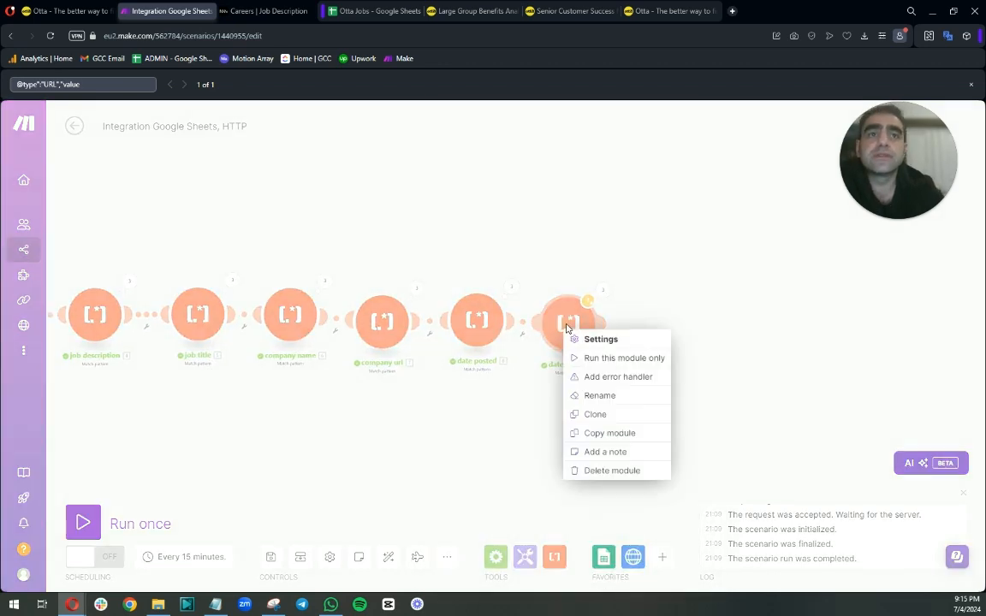
pyautogui.click(594, 414)
pyautogui.click(675, 323)
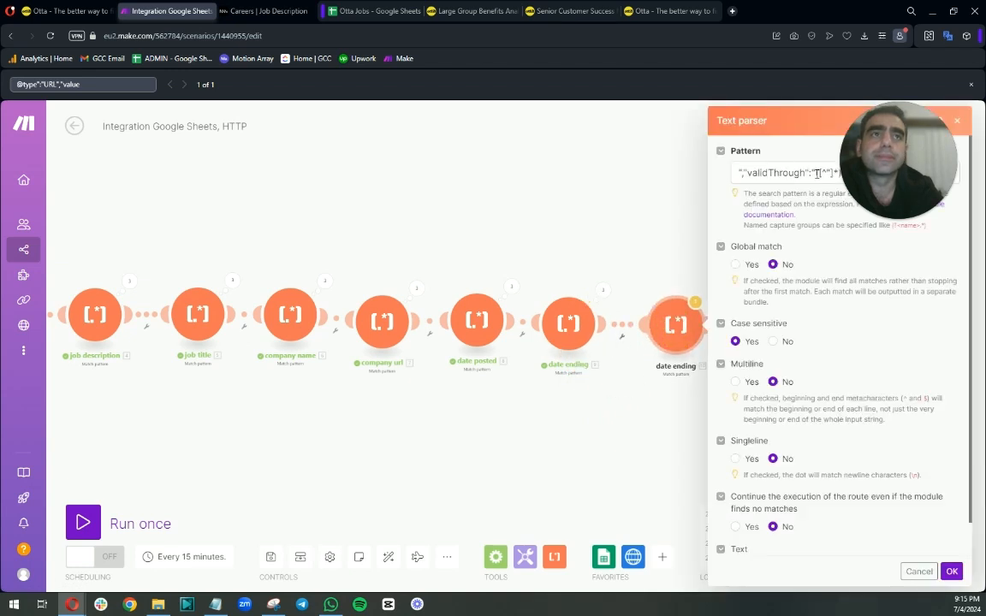
pyautogui.moveTo(817, 173); pyautogui.dragTo(872, 481)
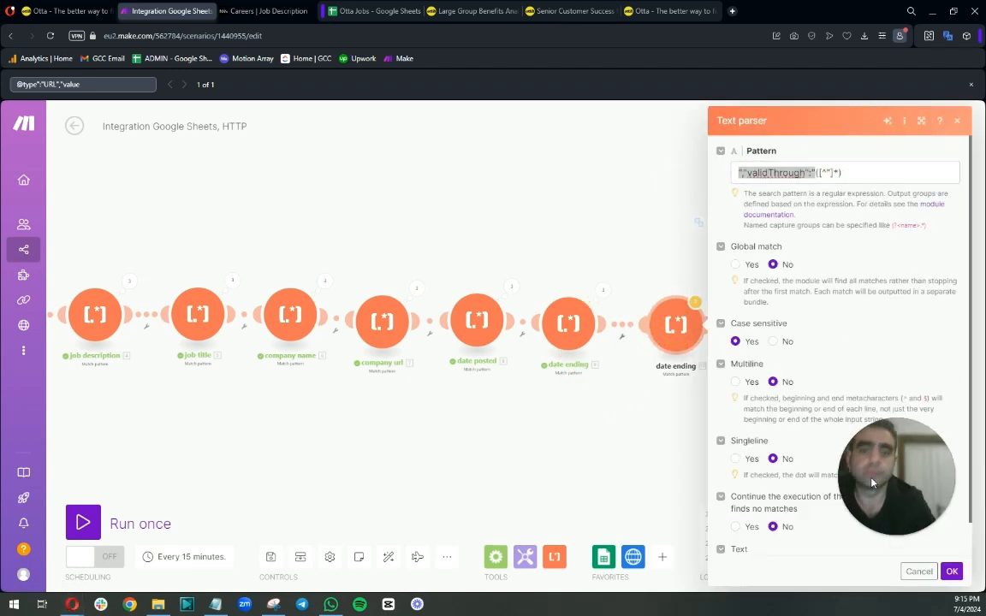
pyautogui.click(116, 85)
pyautogui.hotkey('ctrl', 'a')
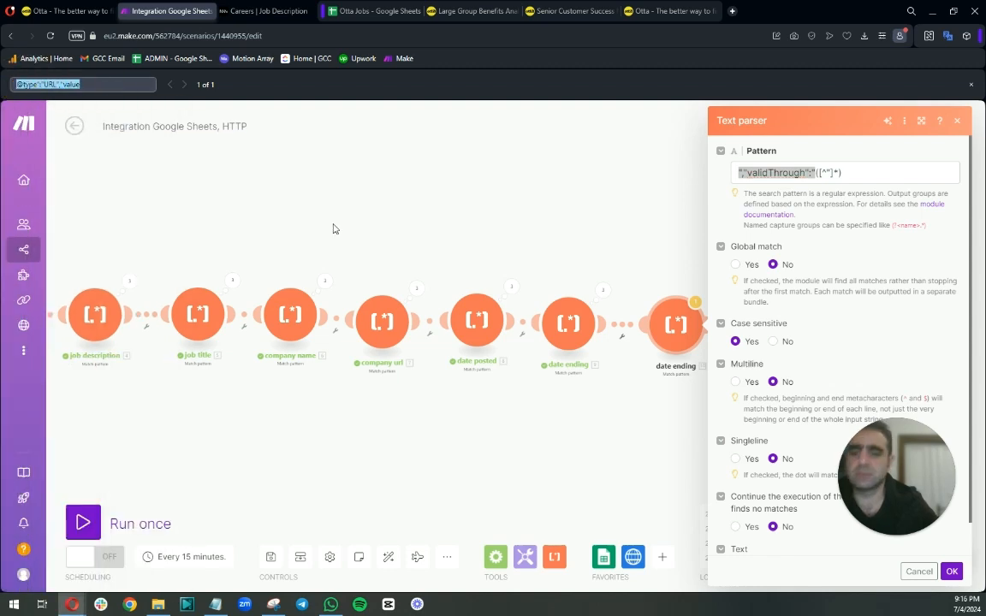
pyautogui.click(779, 172)
pyautogui.moveTo(808, 173); pyautogui.dragTo(659, 165)
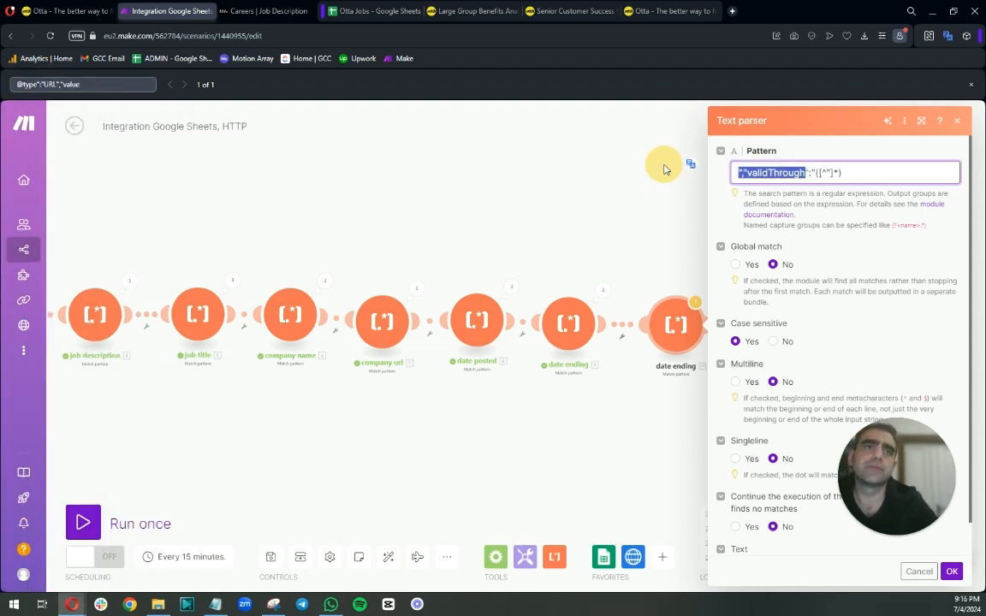
pyautogui.hotkey('ctrl', 'v')
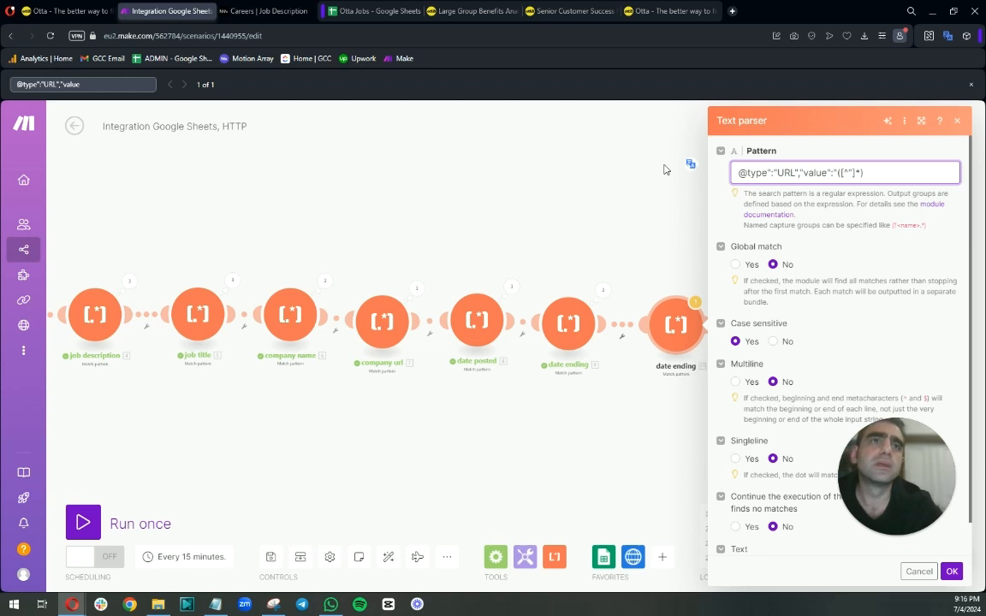
pyautogui.click(852, 173)
pyautogui.write('?utm')
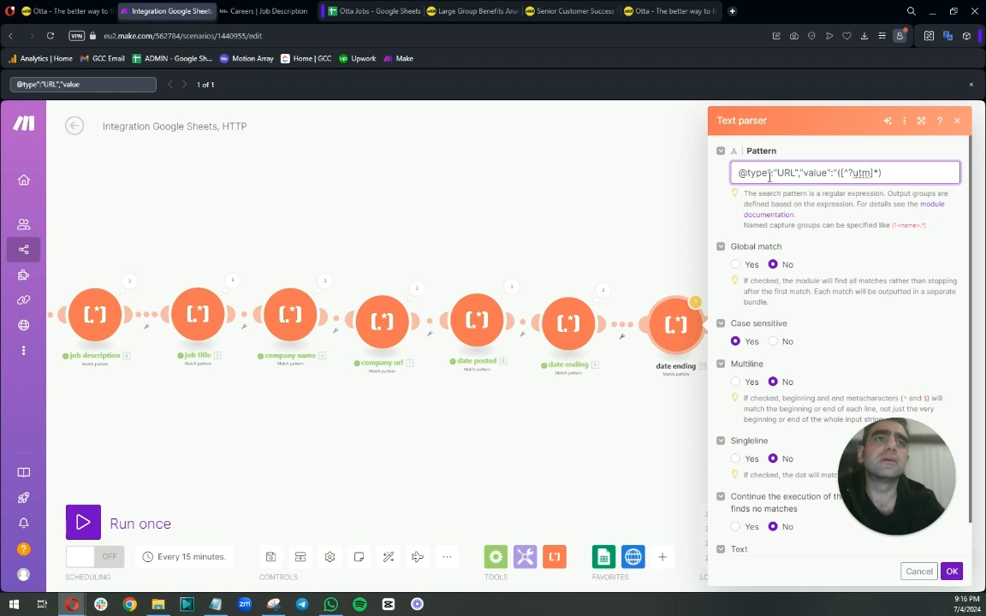
pyautogui.moveTo(772, 173); pyautogui.dragTo(644, 182)
pyautogui.click(952, 572)
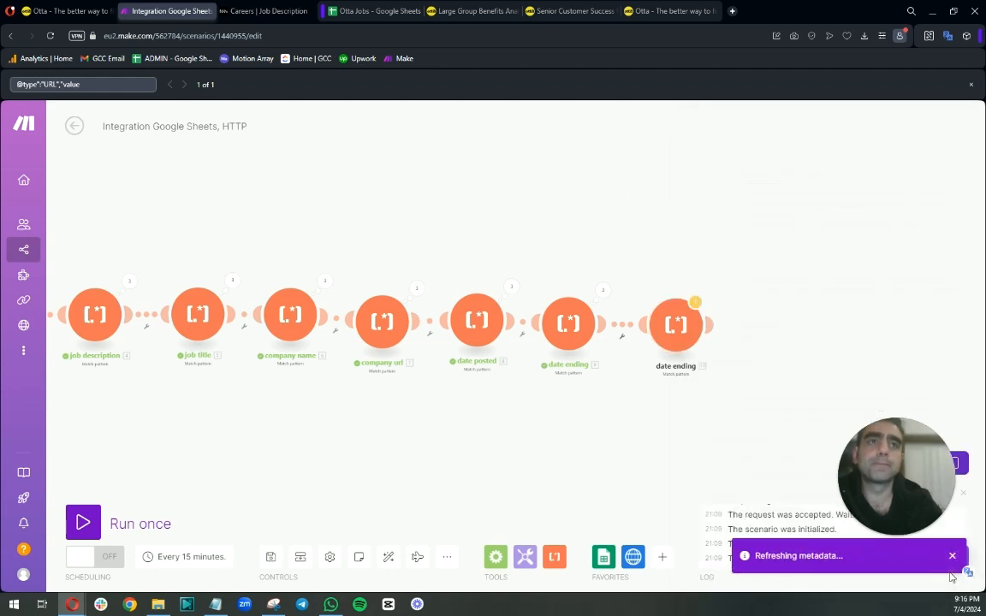
# Run the scenario once and inspect the cloned parser's output for each operation.
pyautogui.click(83, 523)
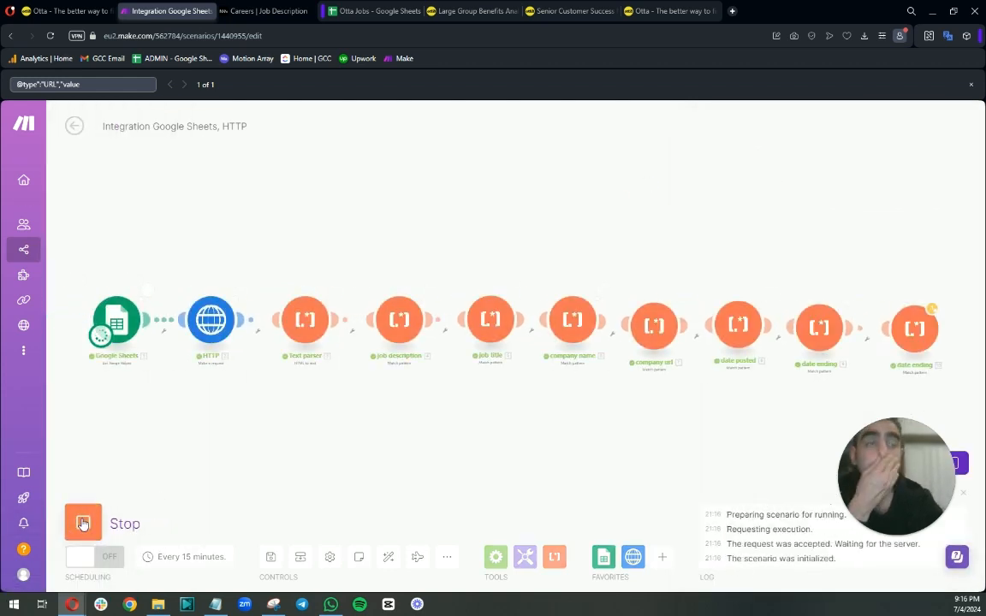
pyautogui.click(942, 304)
pyautogui.click(743, 288)
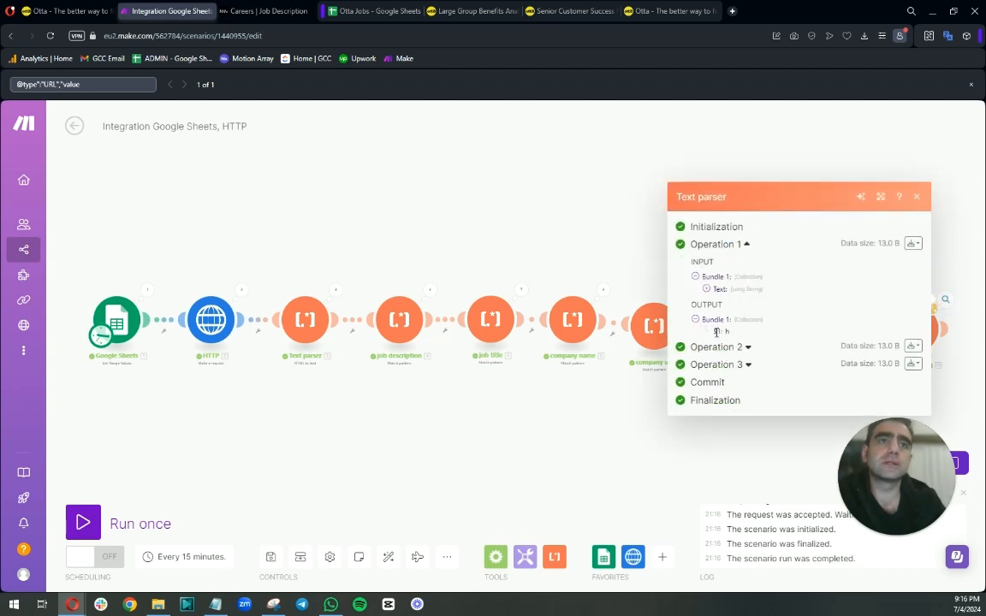
pyautogui.click(746, 349)
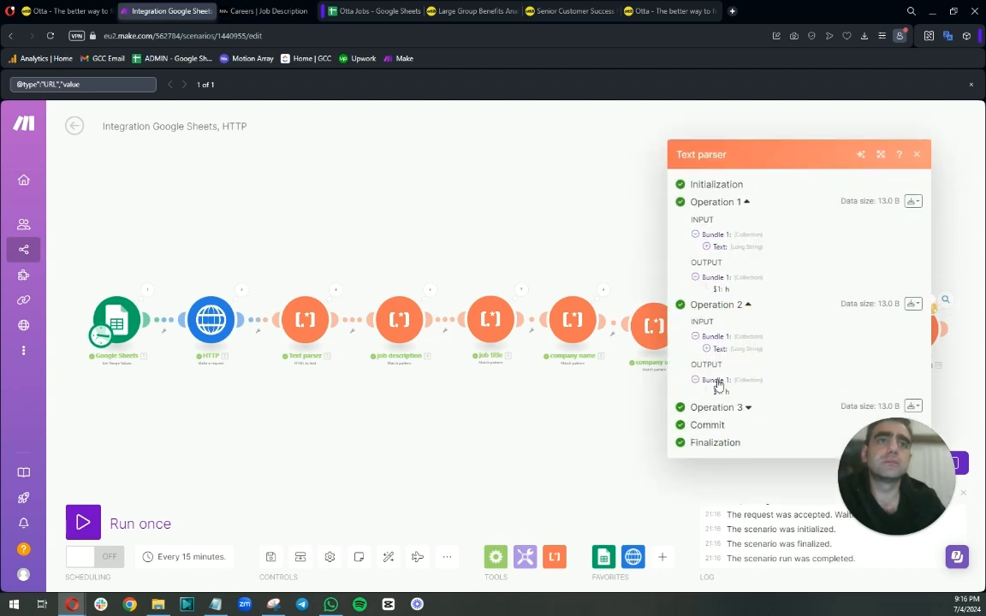
pyautogui.click(749, 409)
pyautogui.click(555, 277)
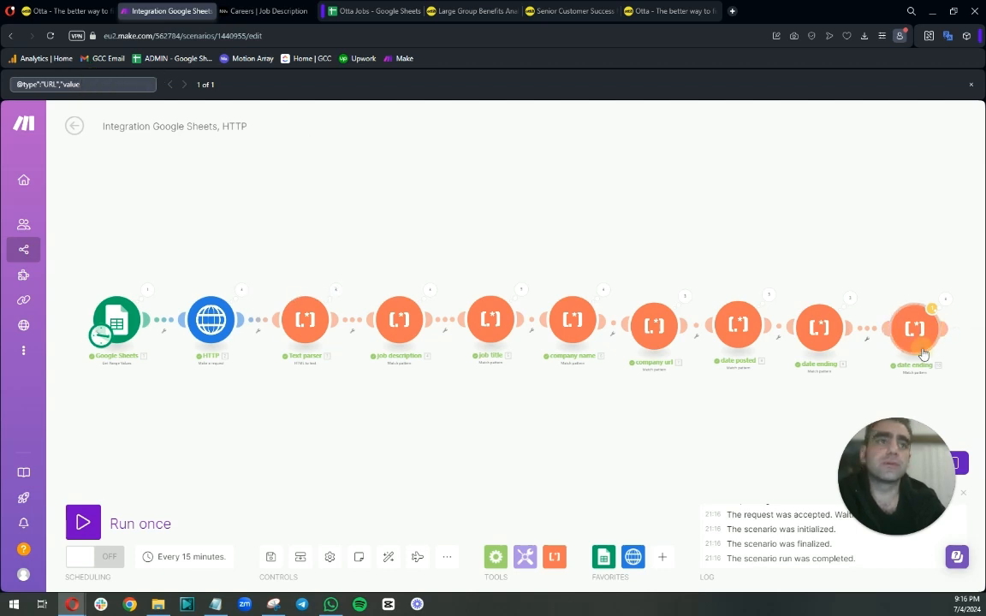
pyautogui.click(819, 325)
pyautogui.click(785, 172)
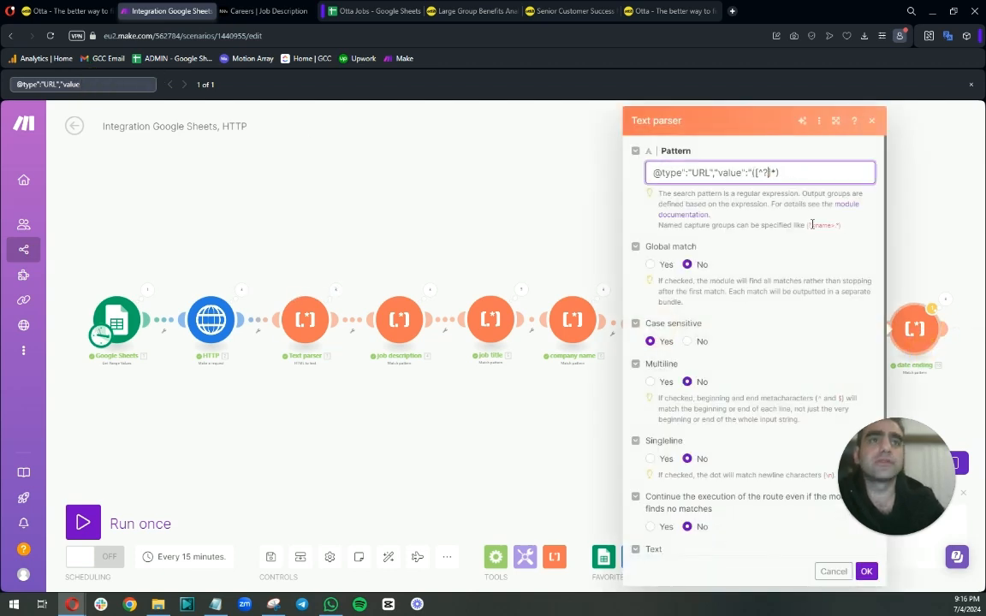
pyautogui.click(150, 463)
pyautogui.click(85, 521)
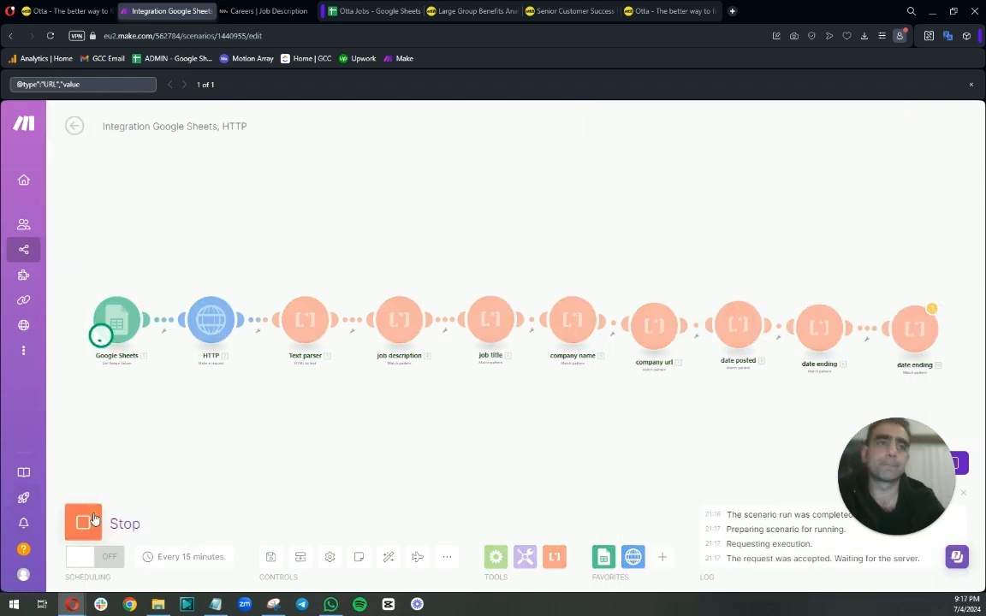
# Inspect the cloned parser's output URLs for all three operations.
pyautogui.click(685, 296)
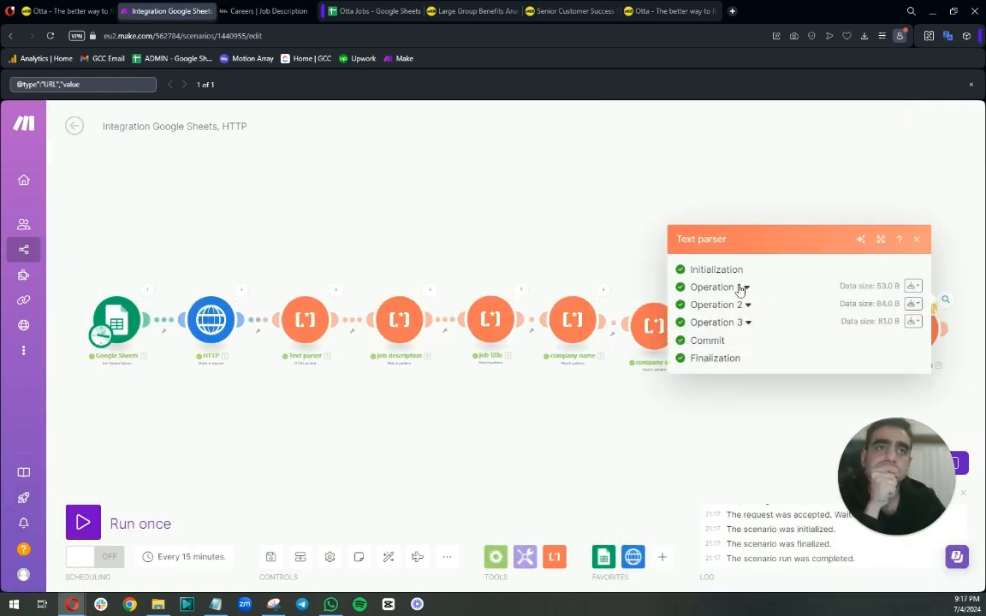
pyautogui.click(739, 288)
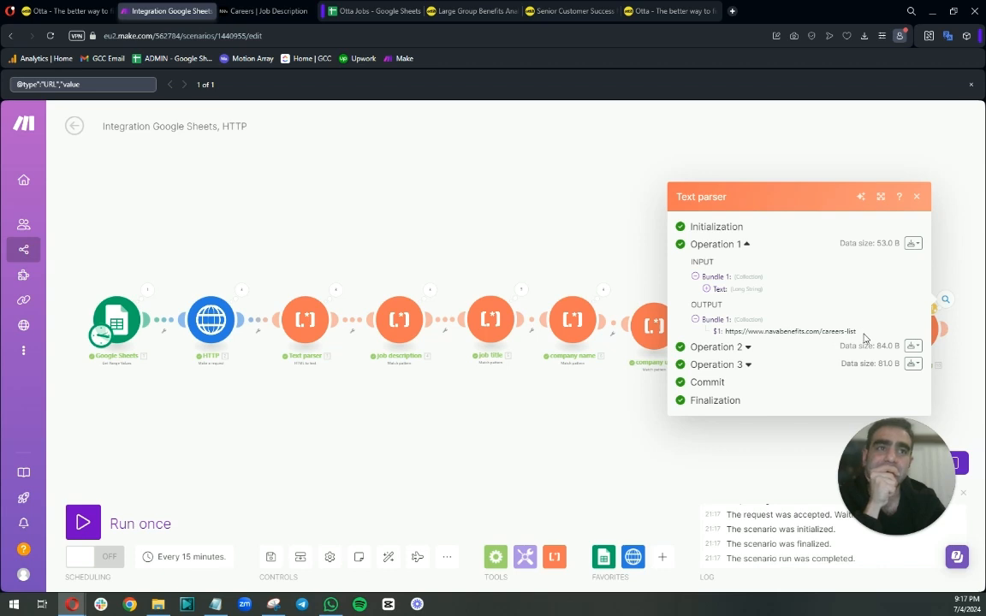
pyautogui.click(745, 347)
pyautogui.moveTo(747, 392)
pyautogui.mouseDown()
pyautogui.moveTo(794, 403)
pyautogui.moveTo(725, 392)
pyautogui.moveTo(741, 411)
pyautogui.mouseUp()
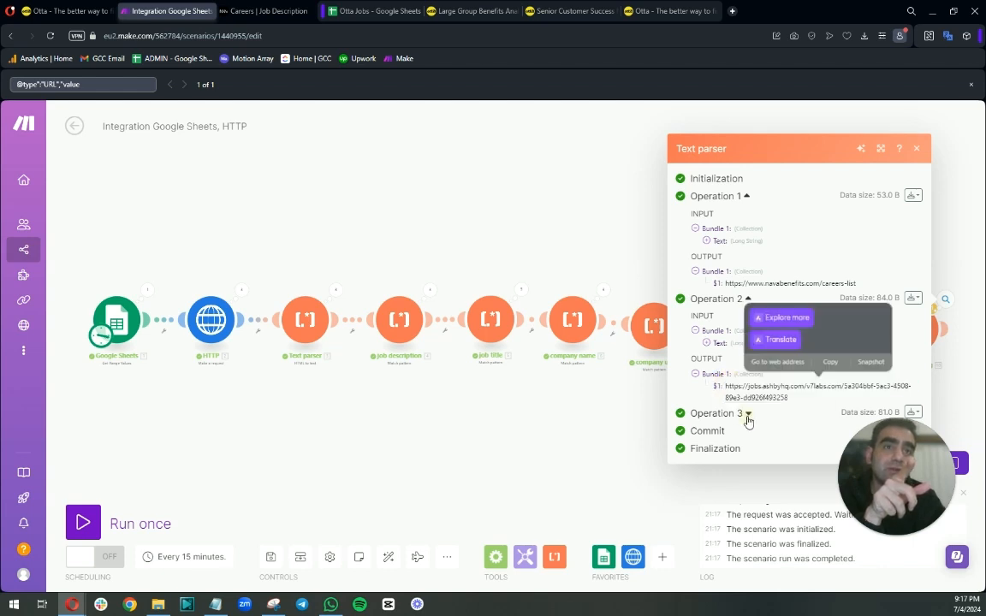
pyautogui.click(744, 413)
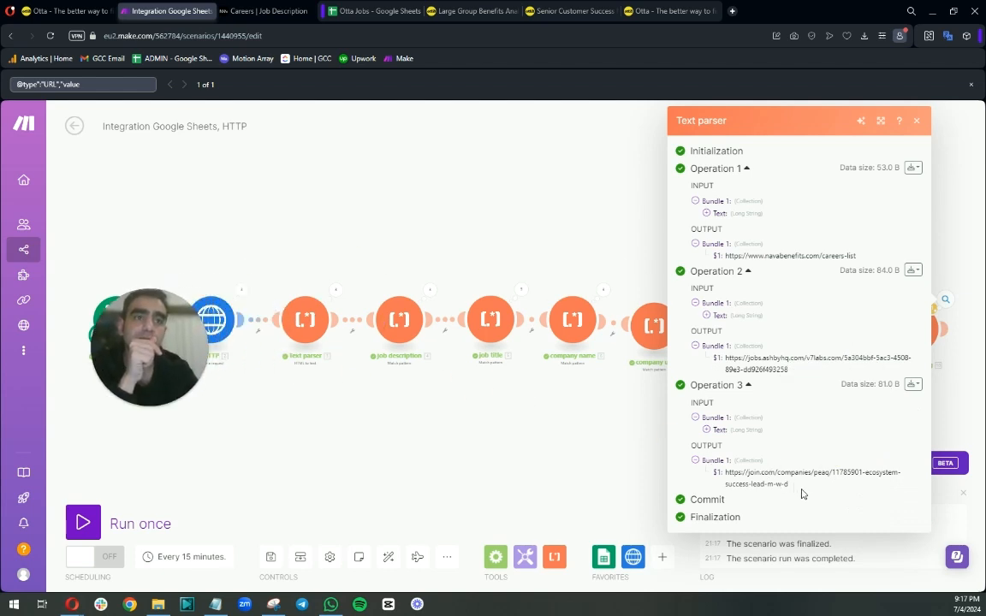
# Open the third operation's output URL from the cloned parser in a new browser tab and review the job page.
pyautogui.moveTo(801, 494); pyautogui.dragTo(725, 473)
pyautogui.rightClick(741, 475)
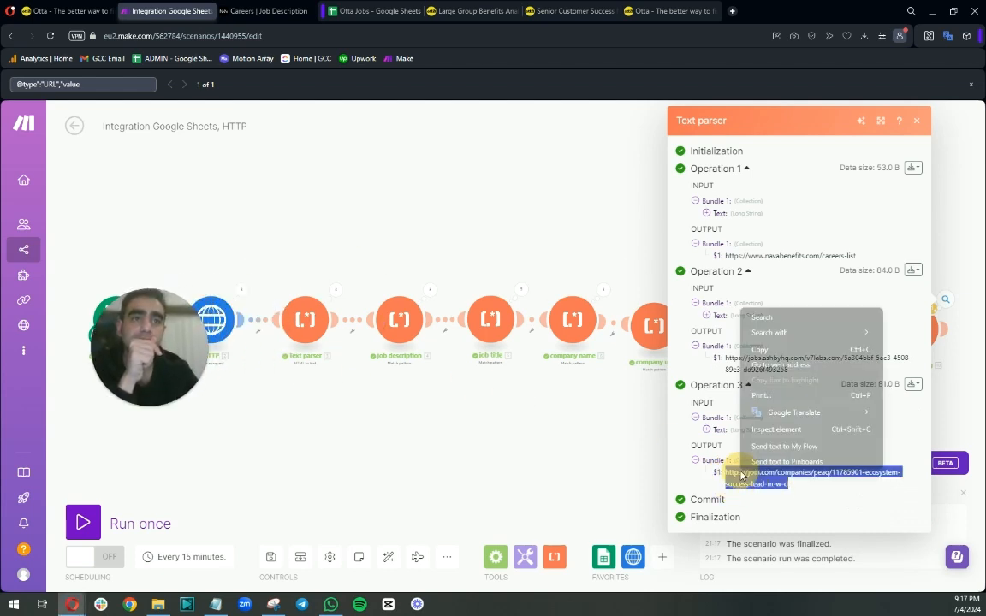
pyautogui.click(764, 364)
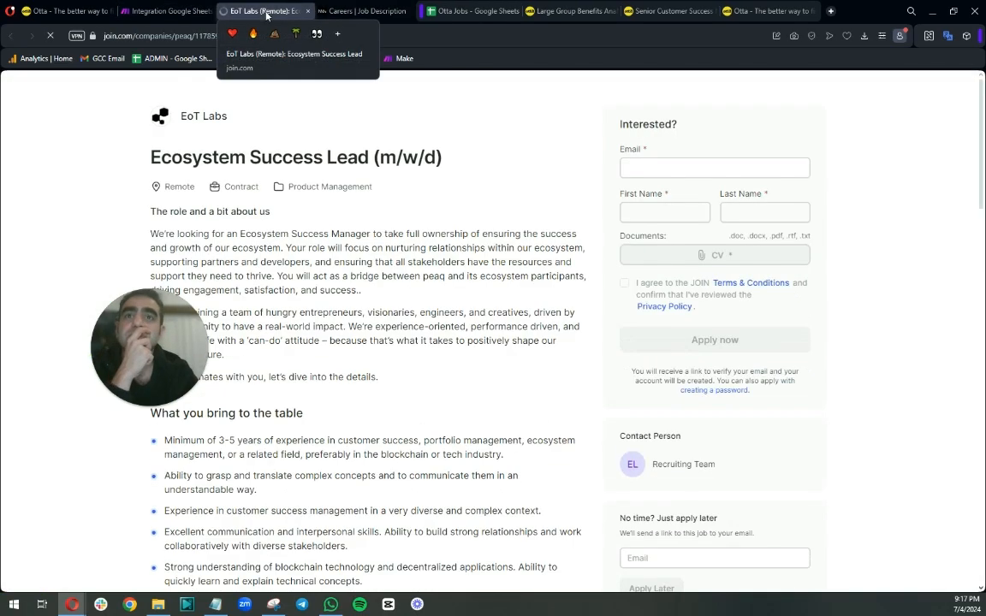
pyautogui.scroll(-10, 446, 320)
pyautogui.scroll(9, 446, 320)
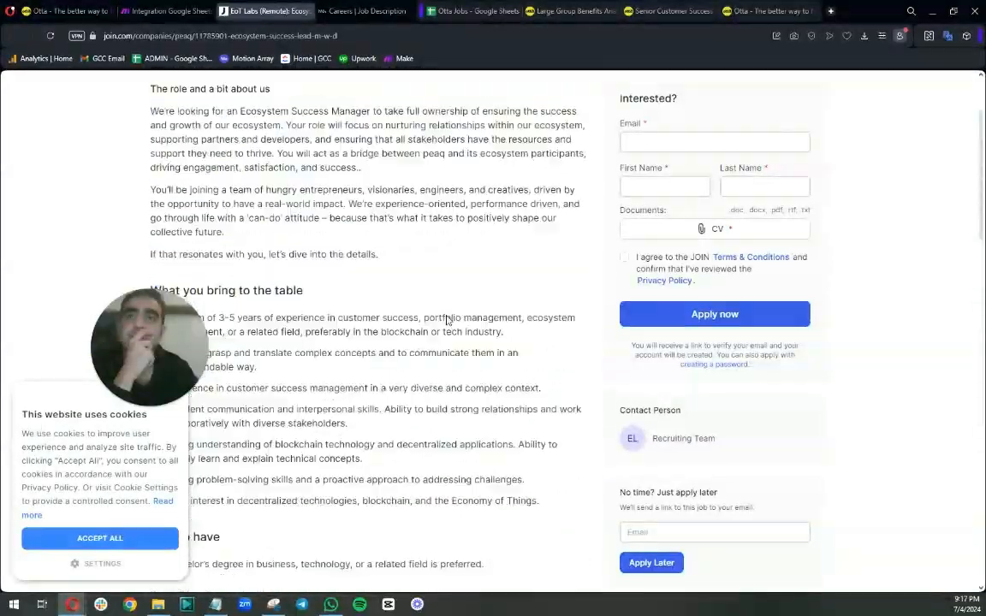
pyautogui.scroll(3, 446, 319)
pyautogui.click(170, 11)
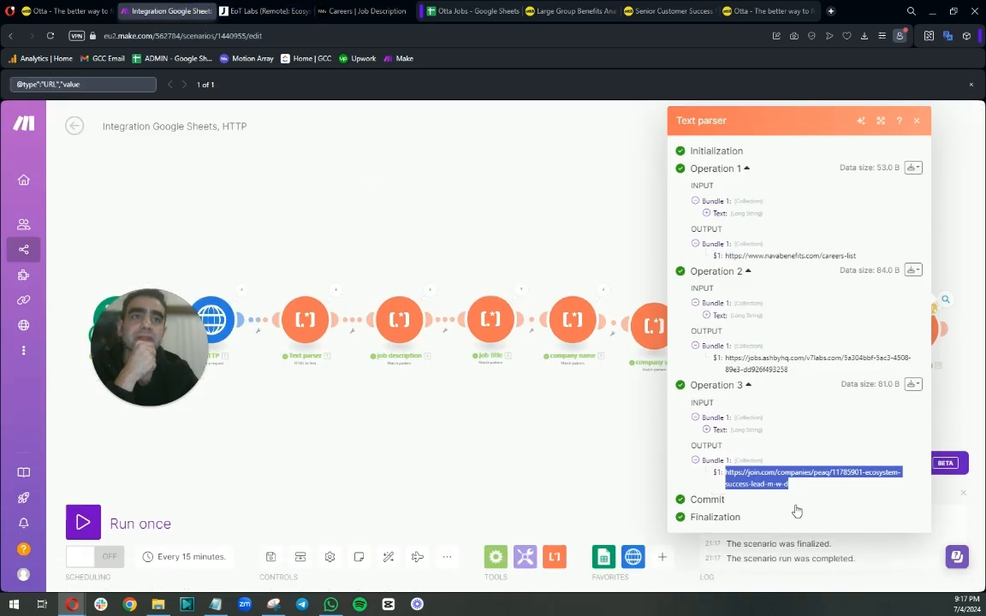
# Open the second operation's output URL from the cloned parser in a new browser tab and review it.
pyautogui.moveTo(788, 369); pyautogui.dragTo(746, 357)
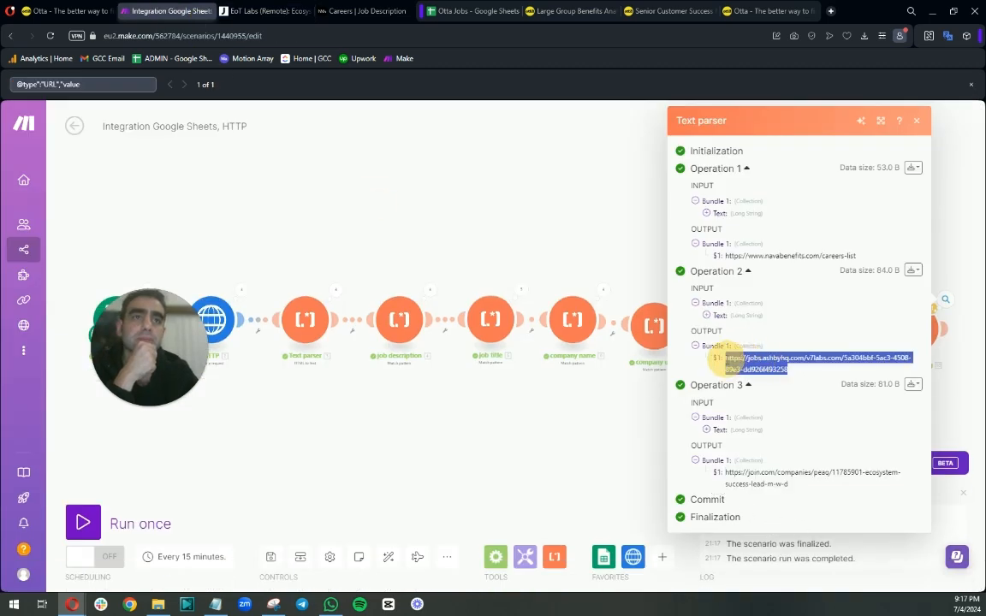
pyautogui.rightClick(746, 358)
pyautogui.click(751, 401)
pyautogui.rightClick(727, 358)
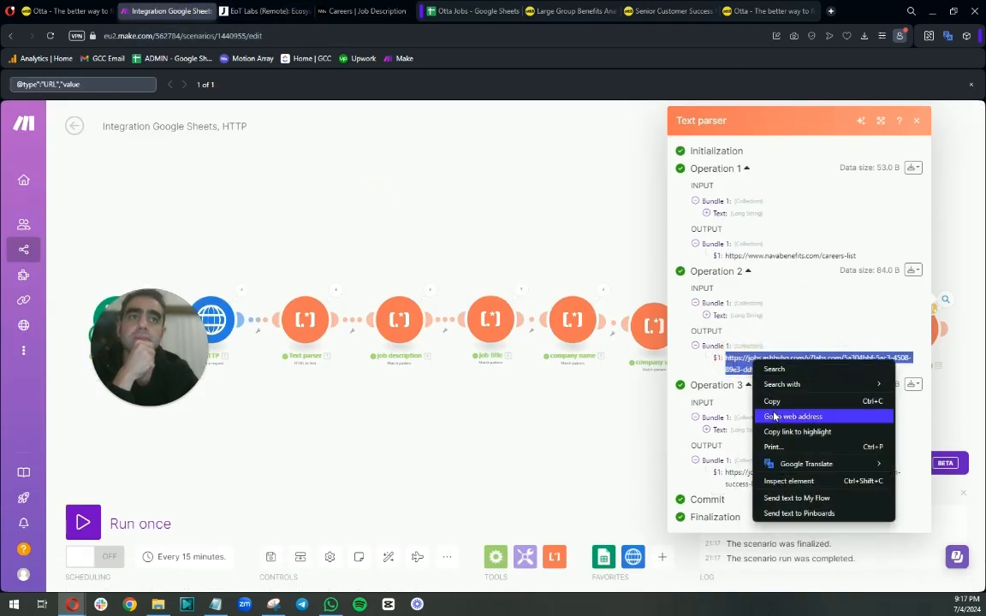
pyautogui.click(781, 416)
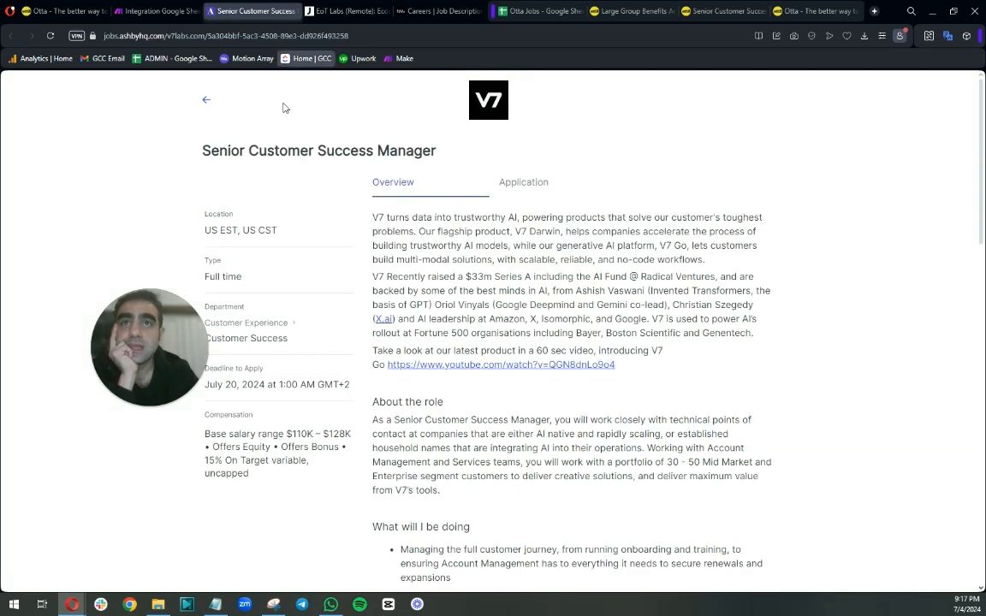
pyautogui.click(141, 10)
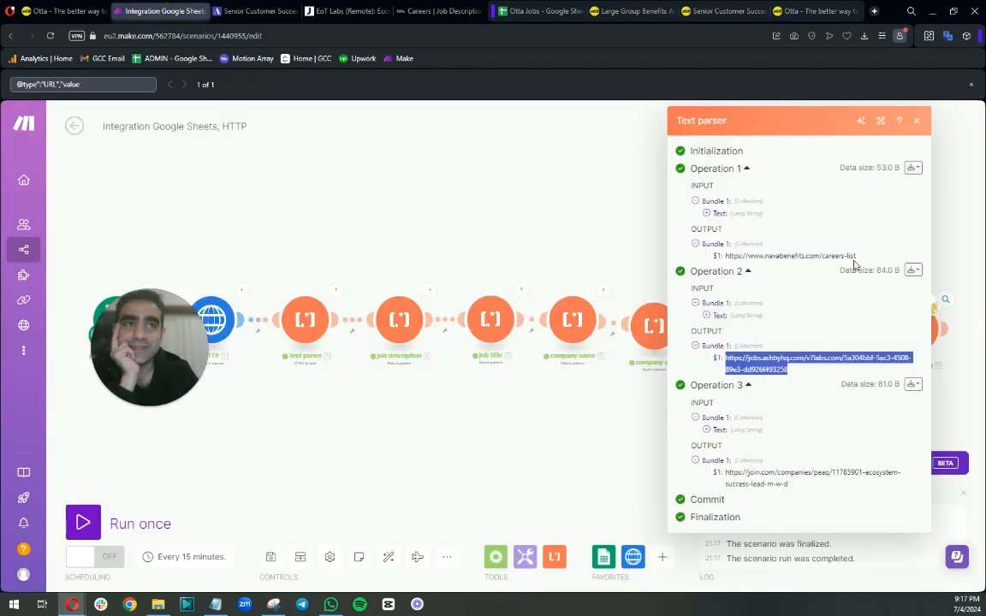
pyautogui.click(242, 292)
pyautogui.click(333, 278)
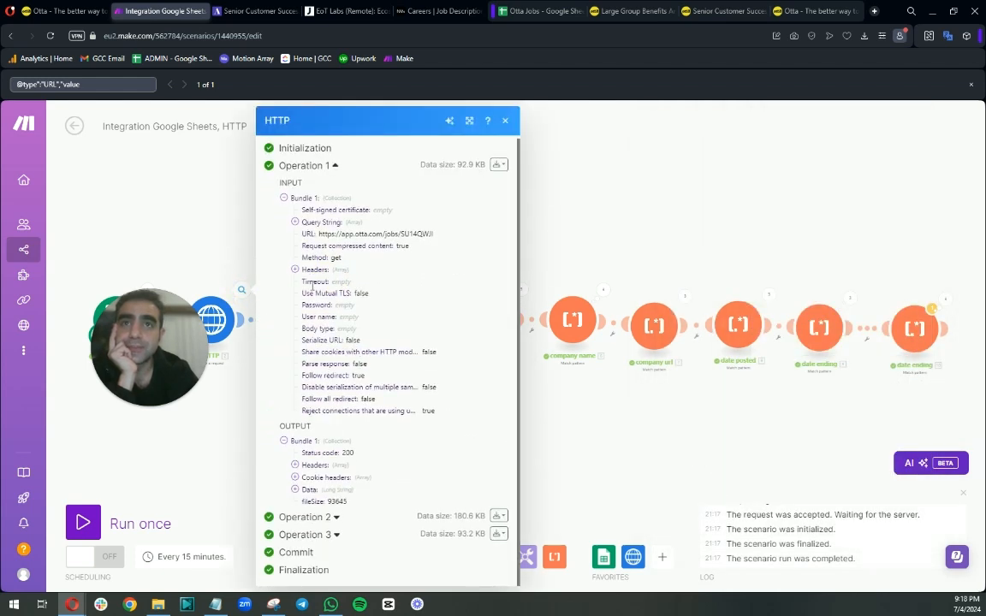
pyautogui.click(295, 489)
pyautogui.click(111, 80)
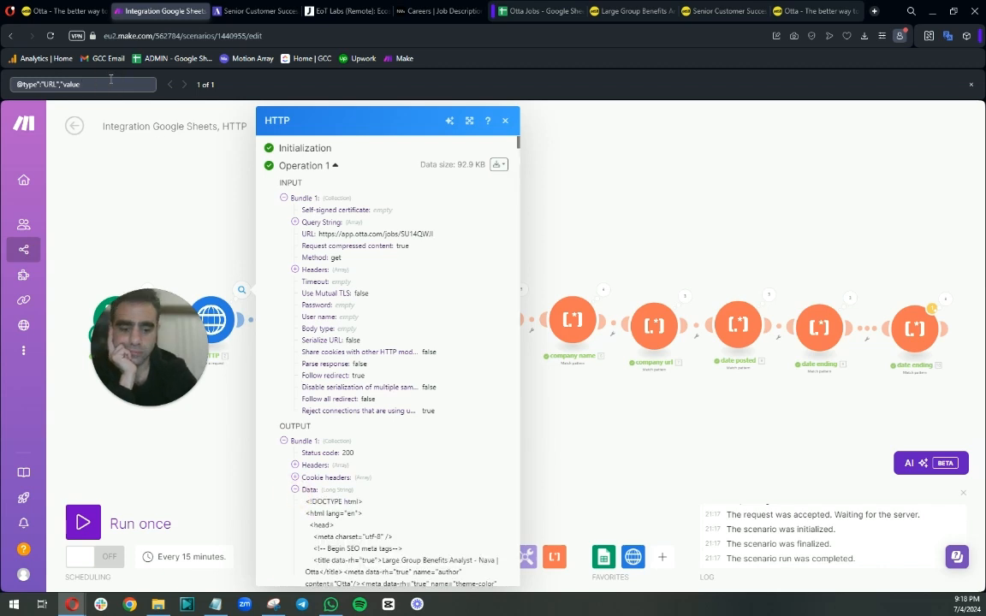
pyautogui.press('Return')
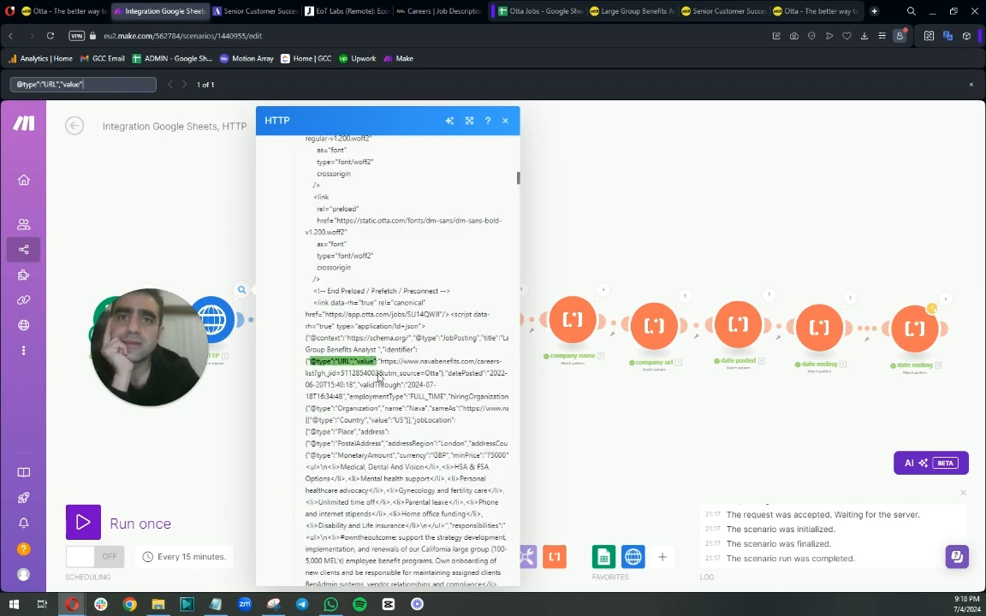
pyautogui.click(380, 373)
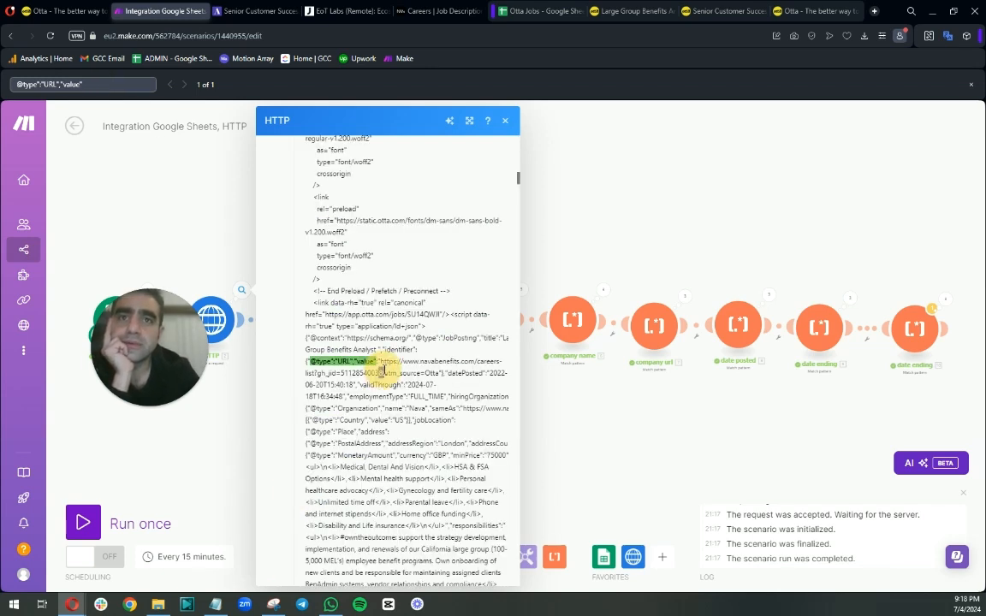
pyautogui.rightClick(323, 376)
pyautogui.click(319, 374)
pyautogui.rightClick(316, 374)
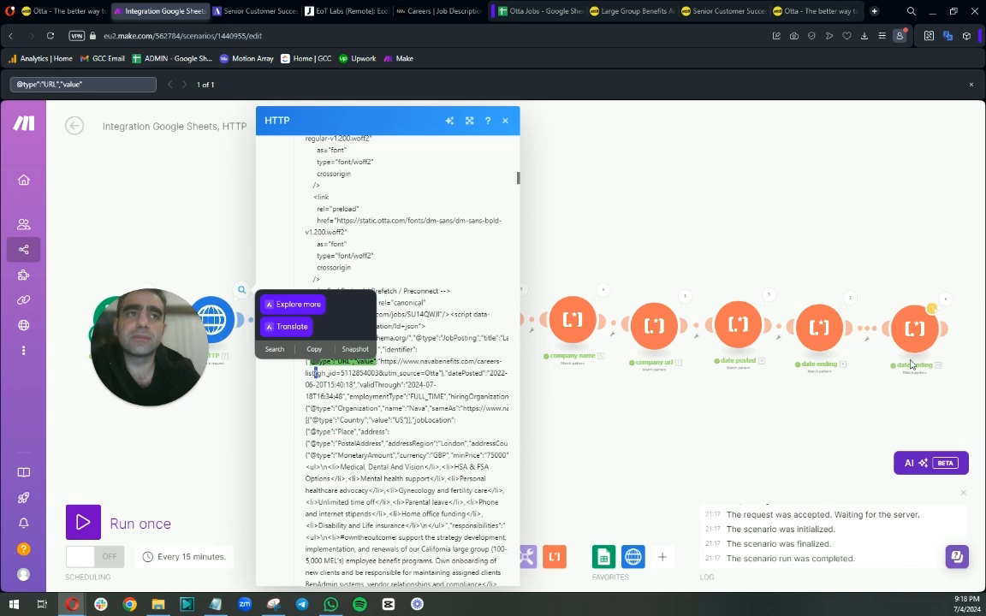
pyautogui.click(819, 321)
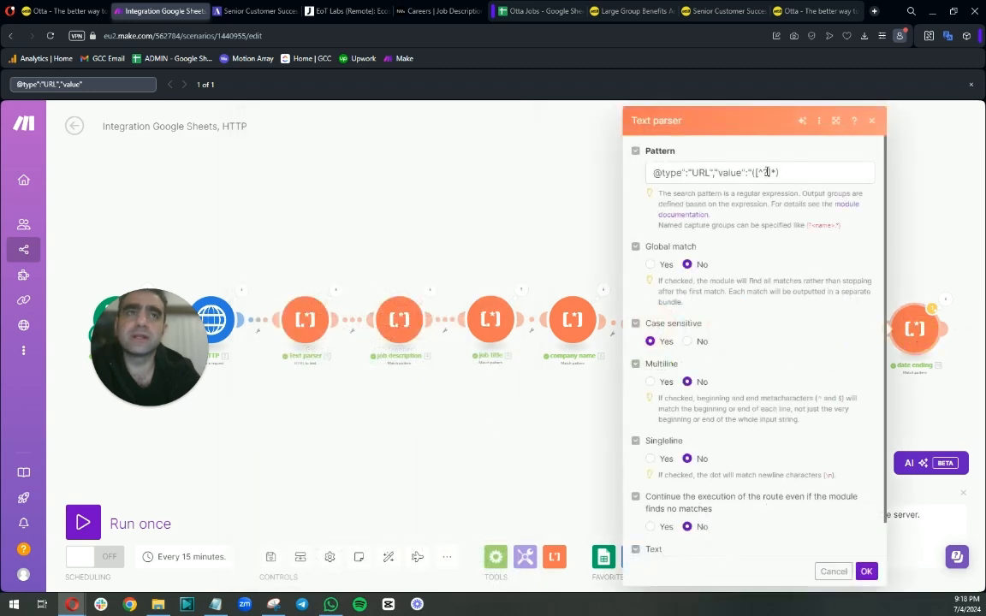
pyautogui.click(766, 173)
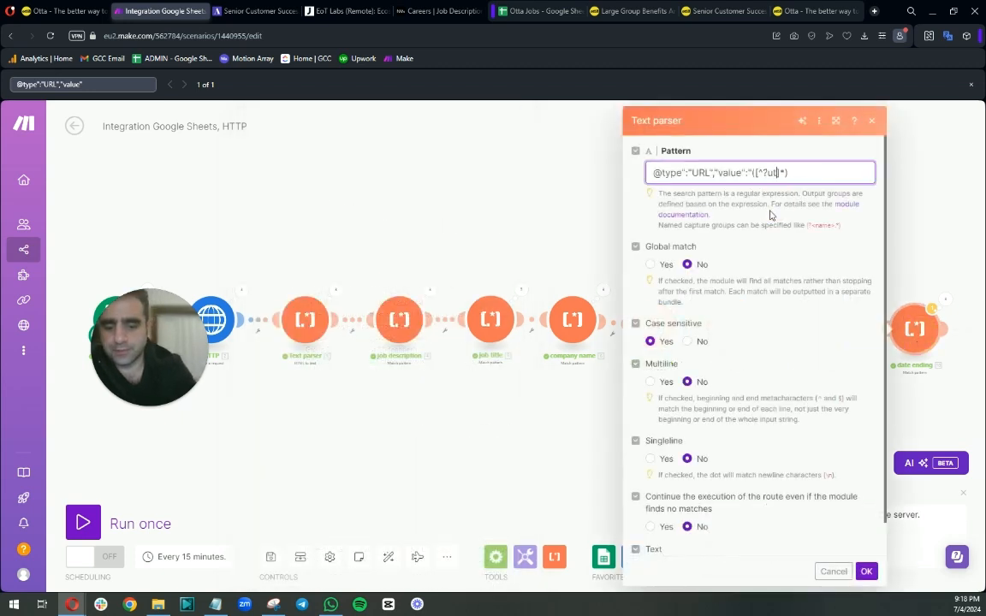
pyautogui.click(866, 571)
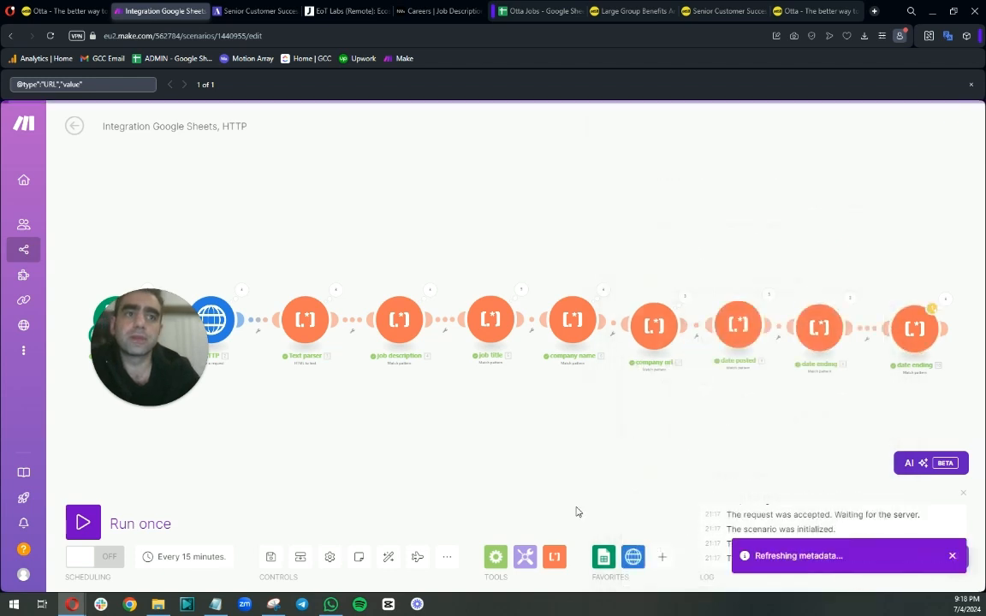
# Run the scenario once and inspect the last parser's output.
pyautogui.click(89, 522)
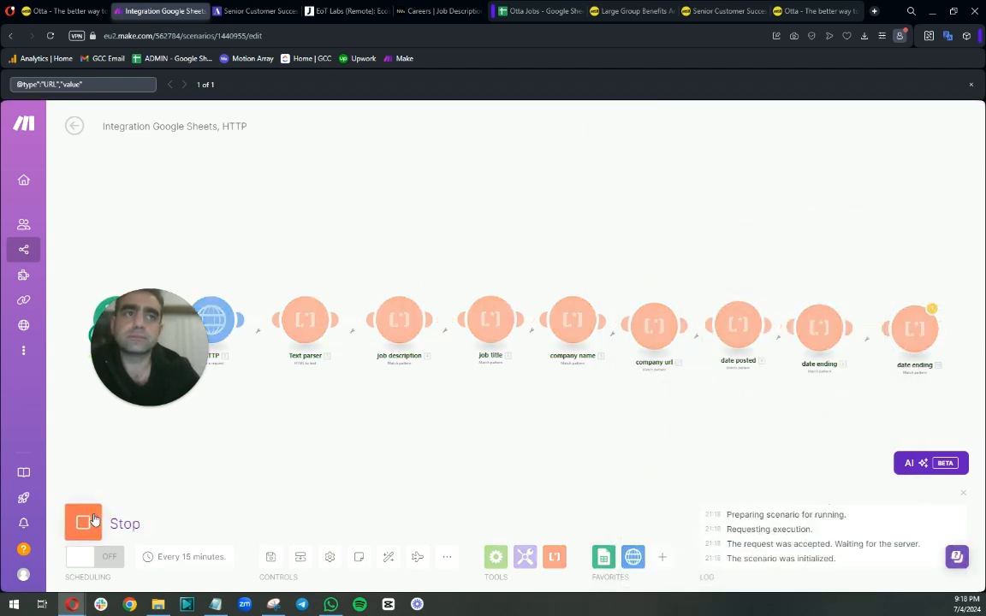
pyautogui.click(932, 307)
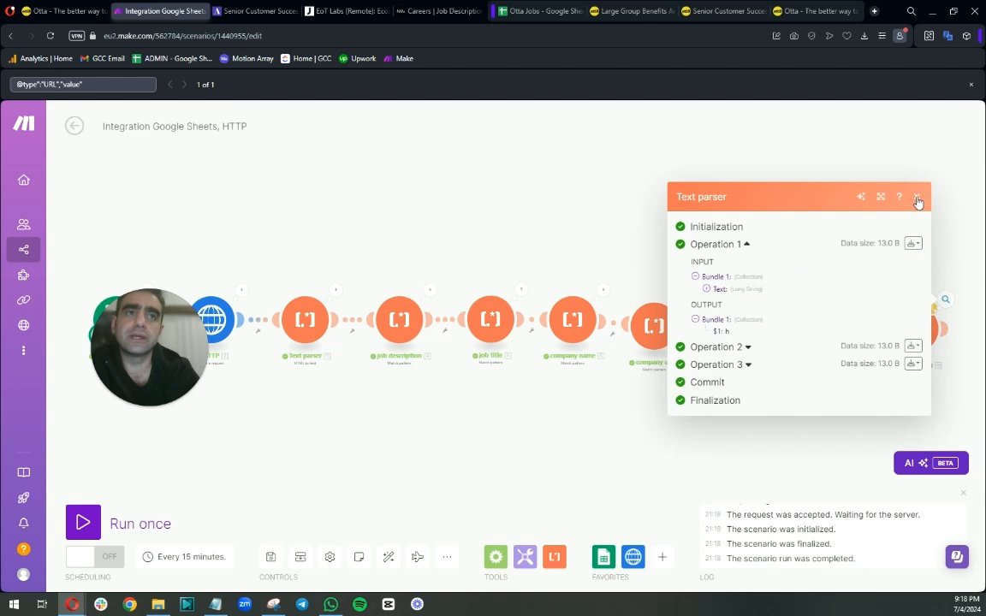
pyautogui.click(917, 198)
pyautogui.click(913, 326)
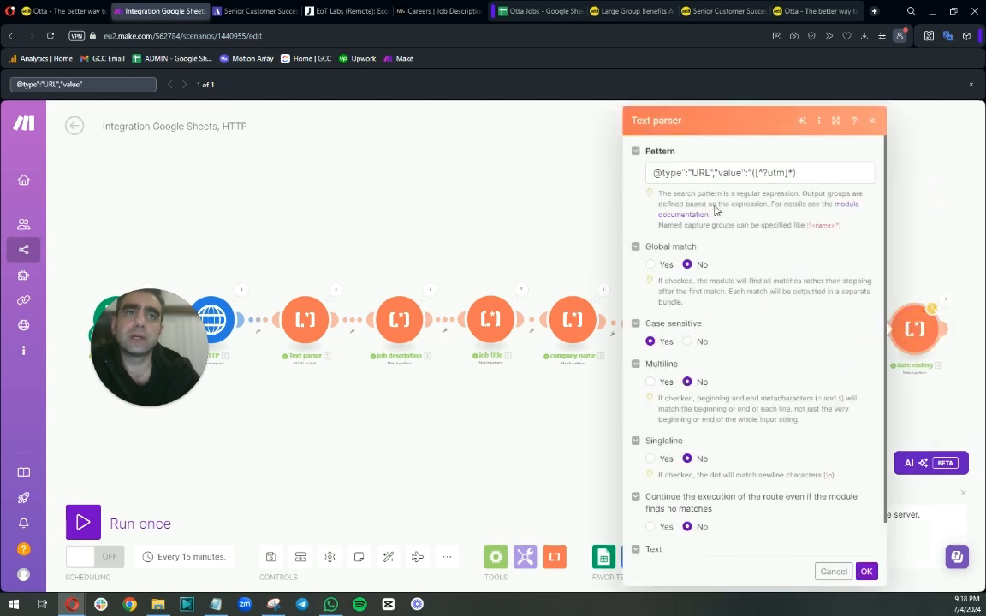
pyautogui.click(791, 172)
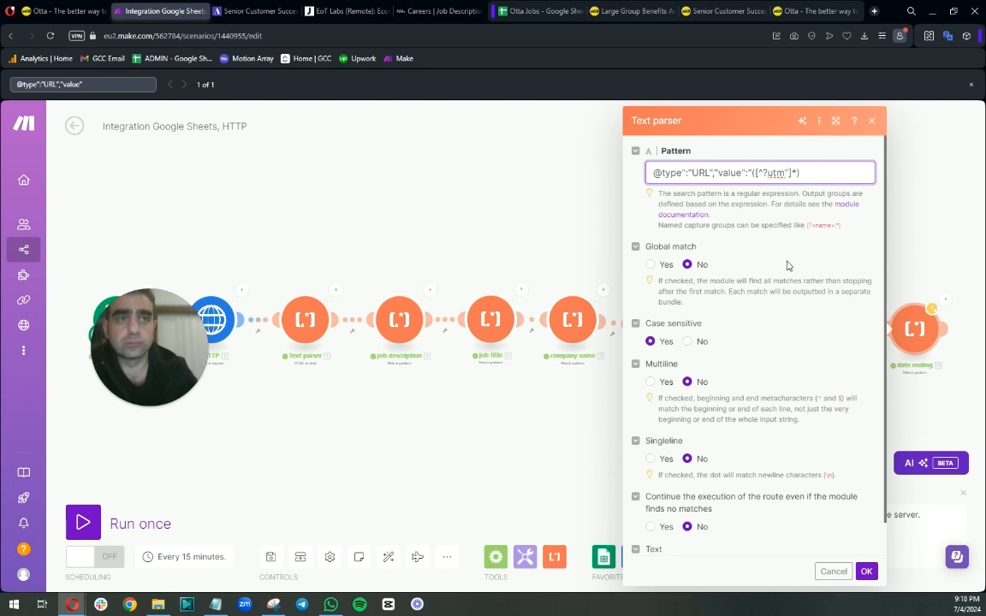
pyautogui.write('"')
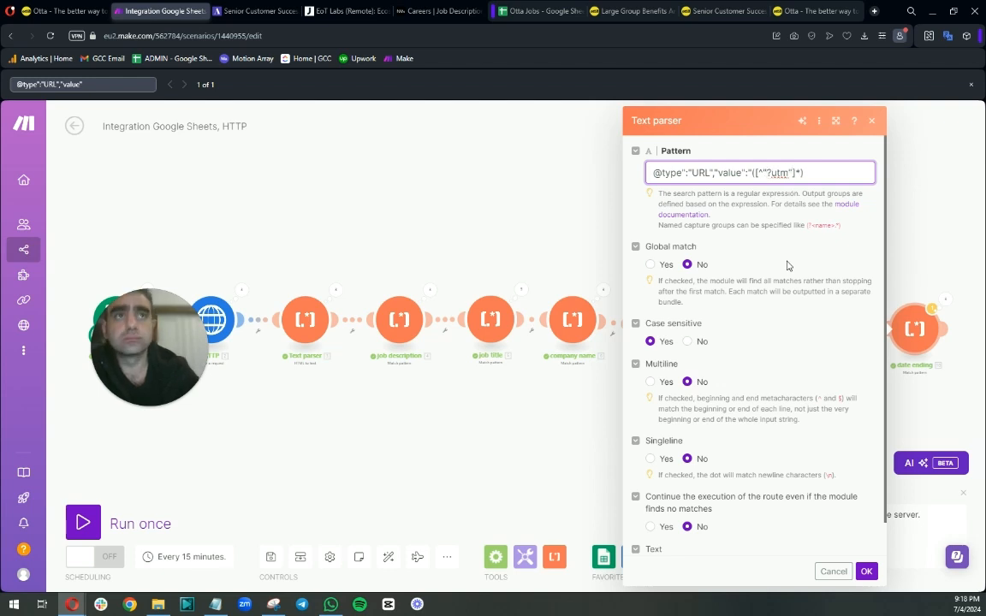
pyautogui.click(867, 570)
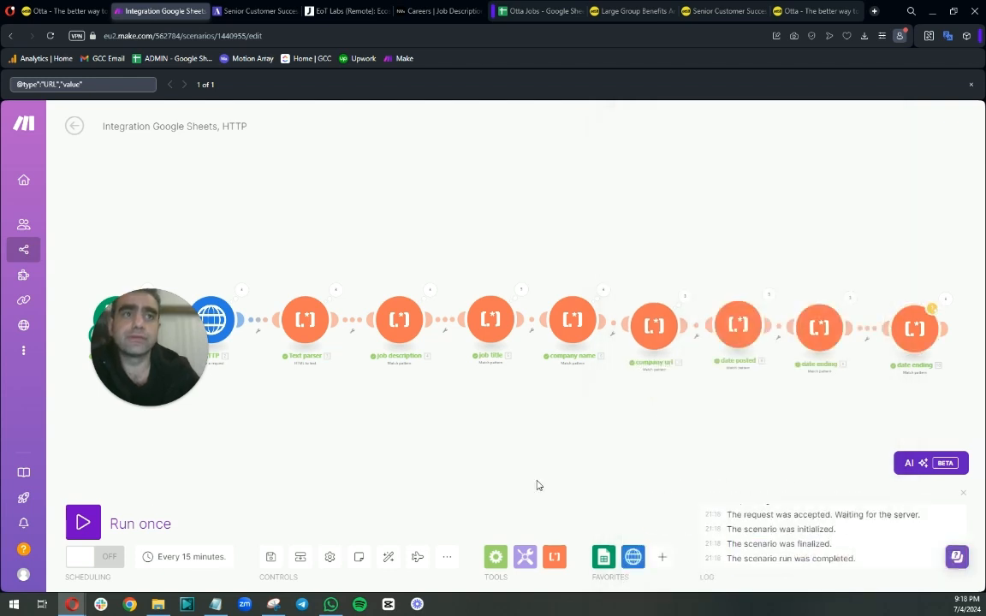
# Inspect the last parser's output bundles.
pyautogui.click(944, 299)
pyautogui.click(728, 281)
pyautogui.click(916, 197)
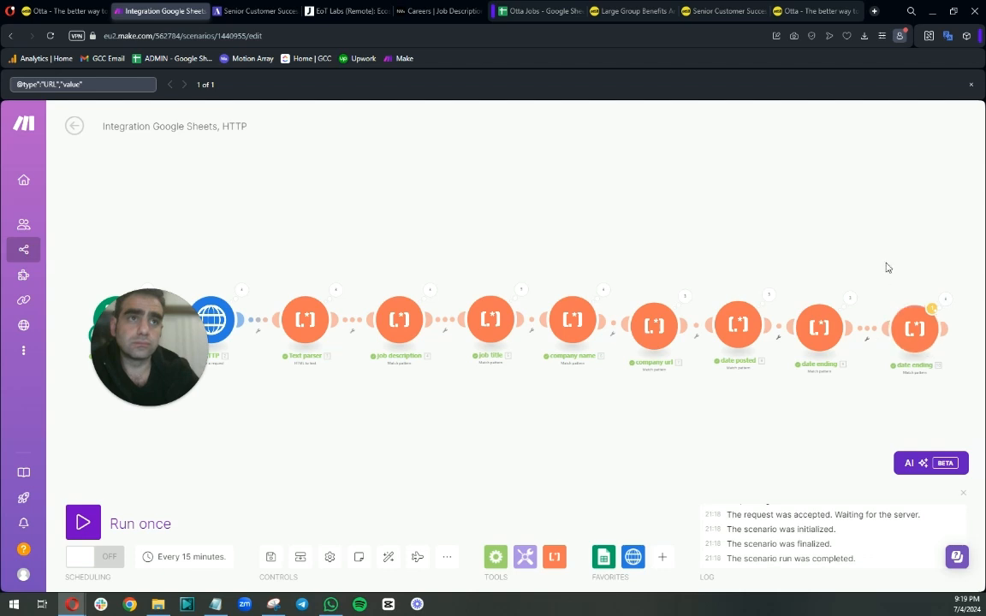
pyautogui.click(914, 328)
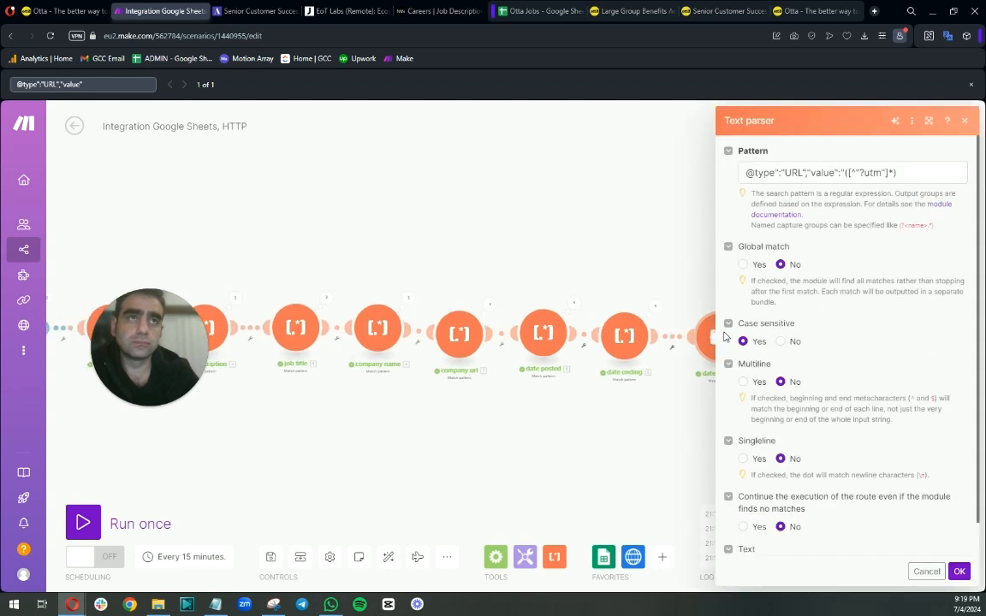
pyautogui.click(778, 170)
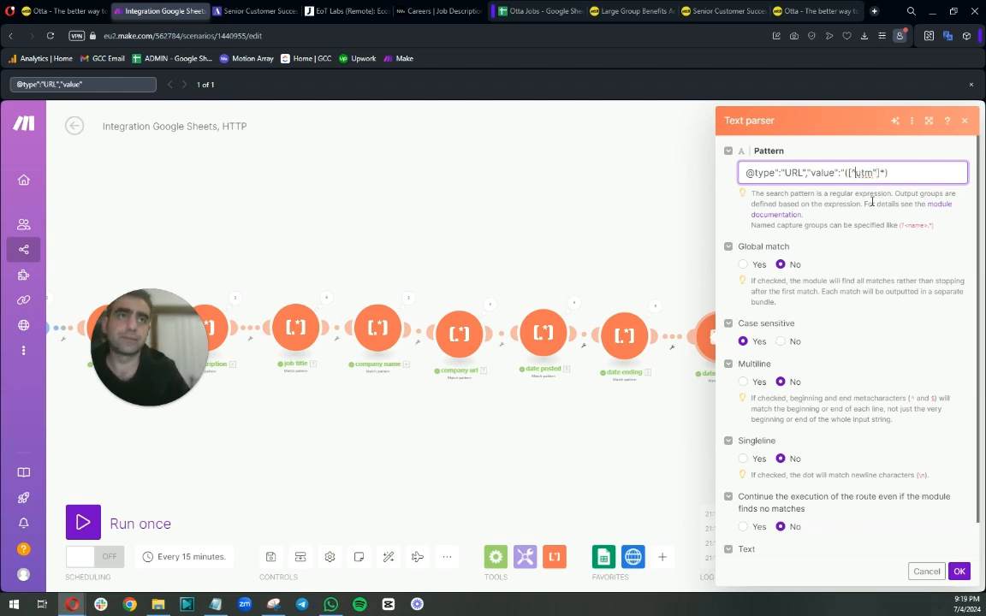
pyautogui.click(960, 571)
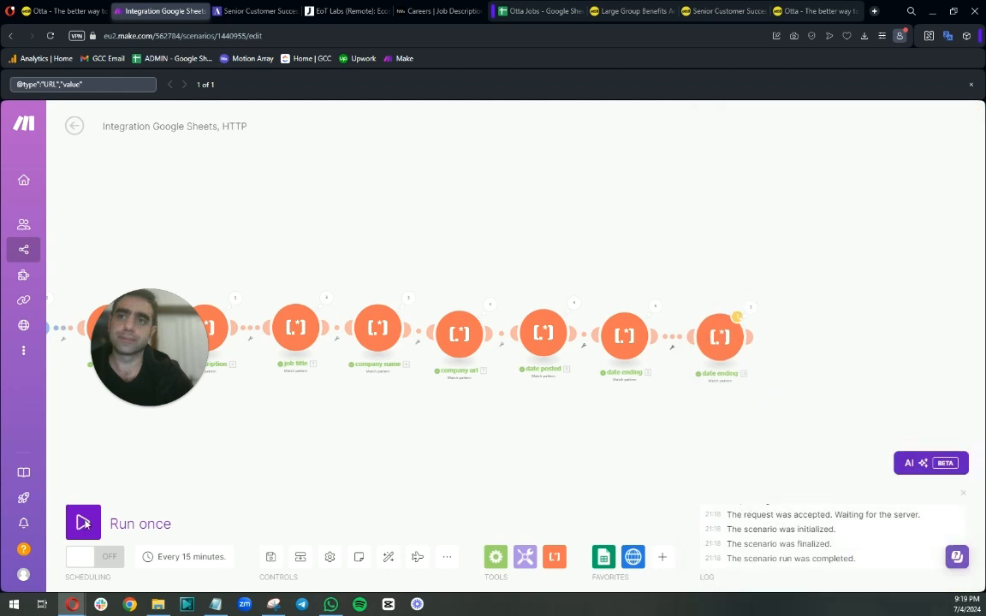
# Inspect the last parser's output bundles again.
pyautogui.click(947, 301)
pyautogui.click(746, 287)
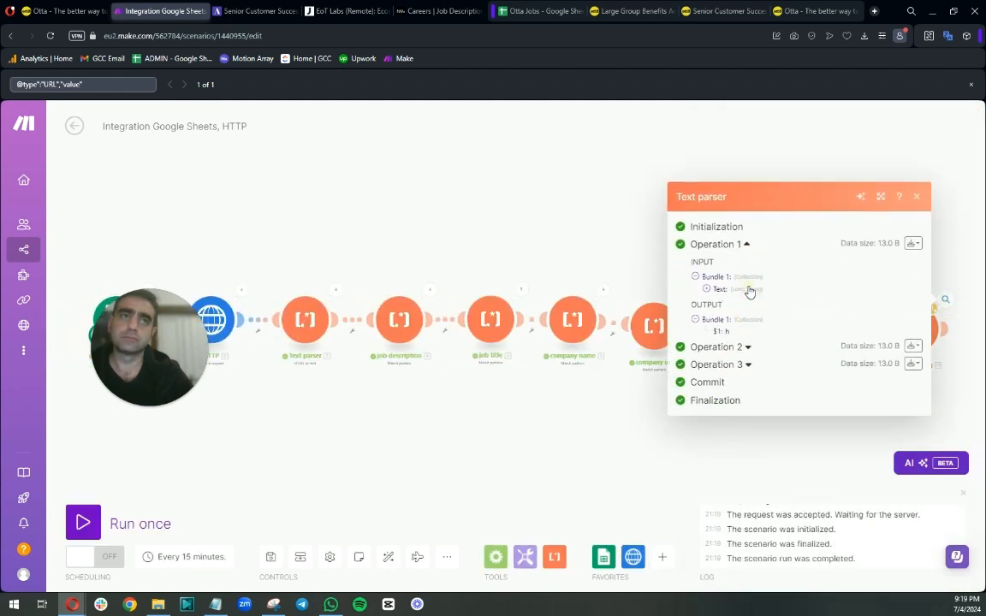
pyautogui.click(916, 195)
pyautogui.click(934, 328)
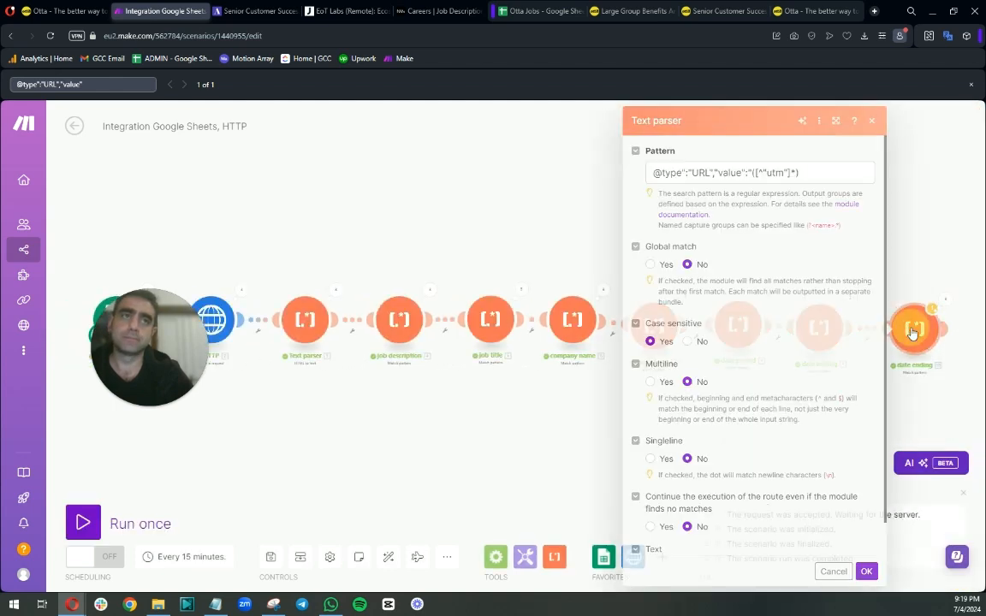
pyautogui.click(787, 174)
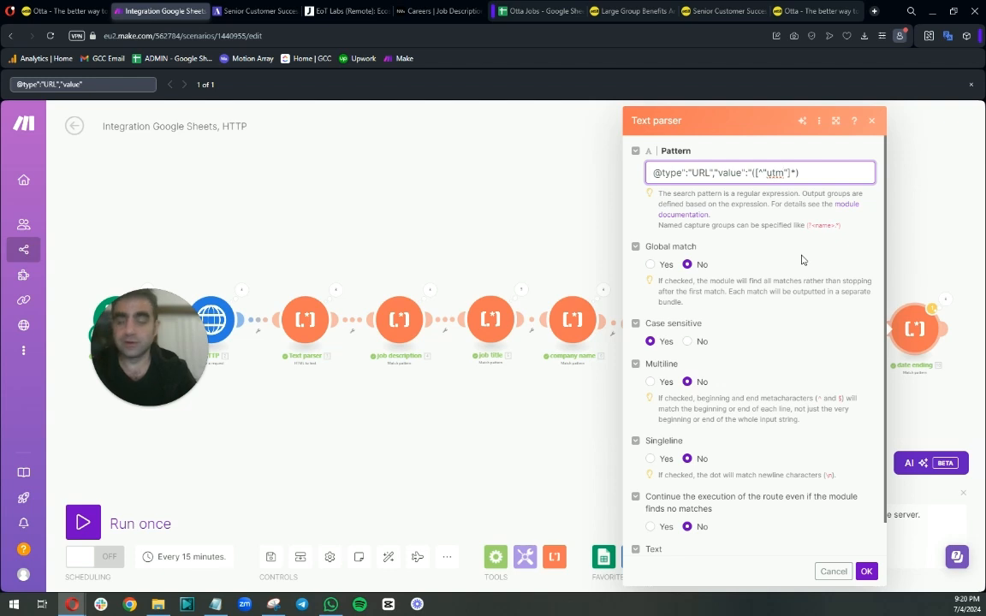
pyautogui.write('?')
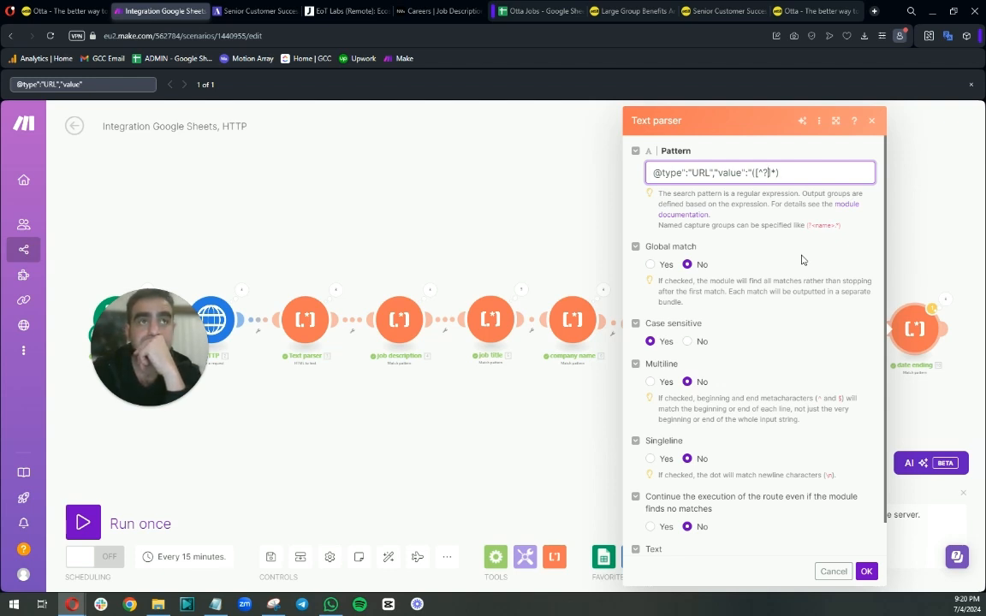
pyautogui.click(242, 292)
pyautogui.click(333, 282)
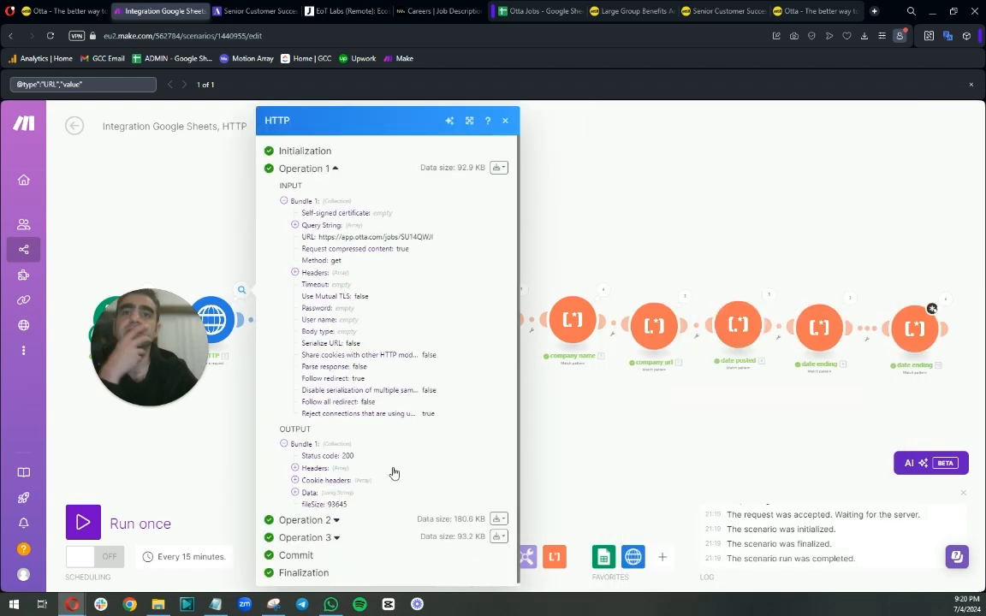
pyautogui.click(295, 495)
pyautogui.click(120, 85)
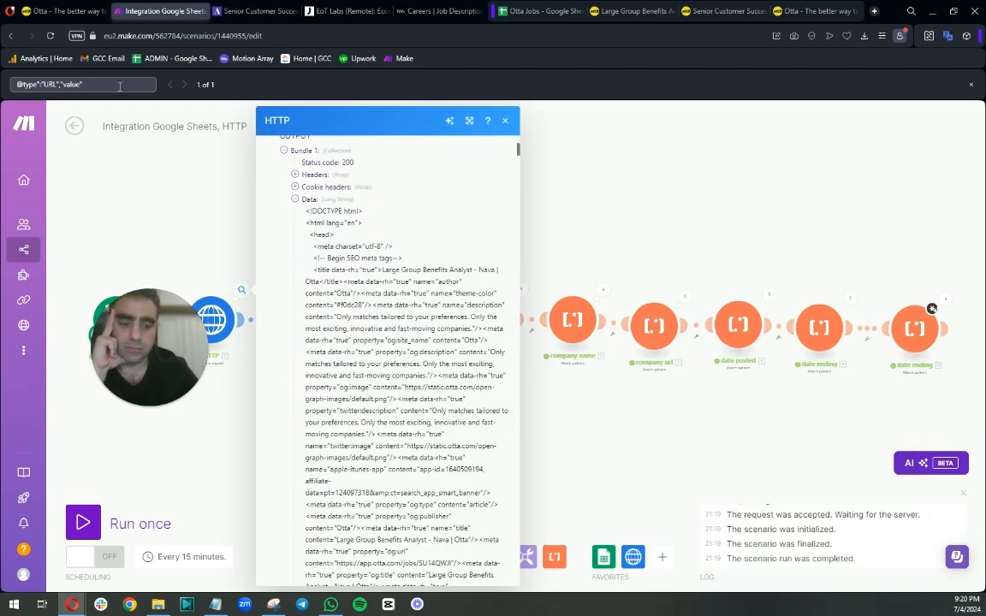
pyautogui.press('BackSpace')
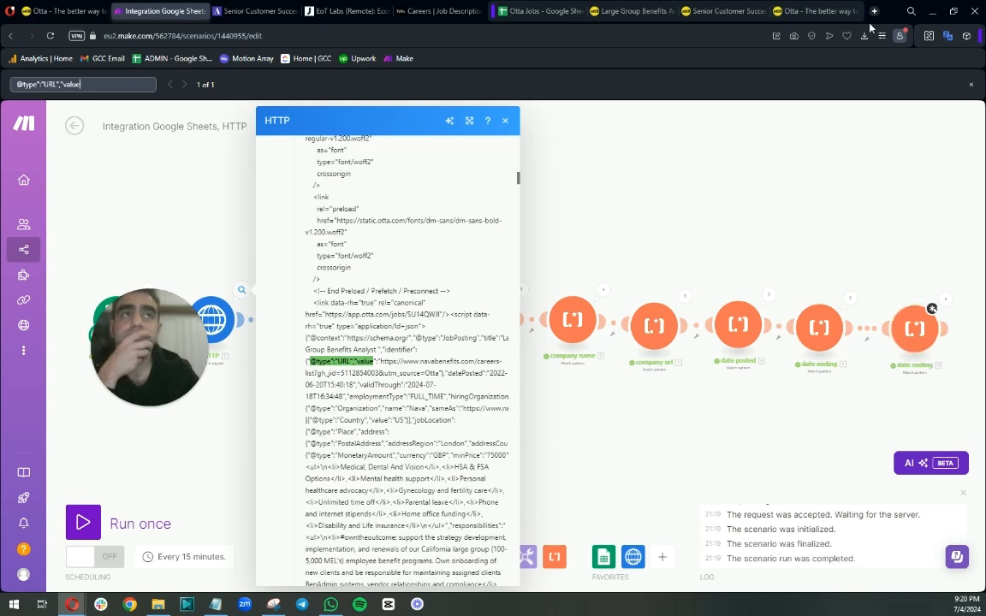
# Open the last text parser and copy the ([^?]*) capture group from its pattern.
pyautogui.click(913, 332)
pyautogui.moveTo(797, 174); pyautogui.dragTo(750, 171)
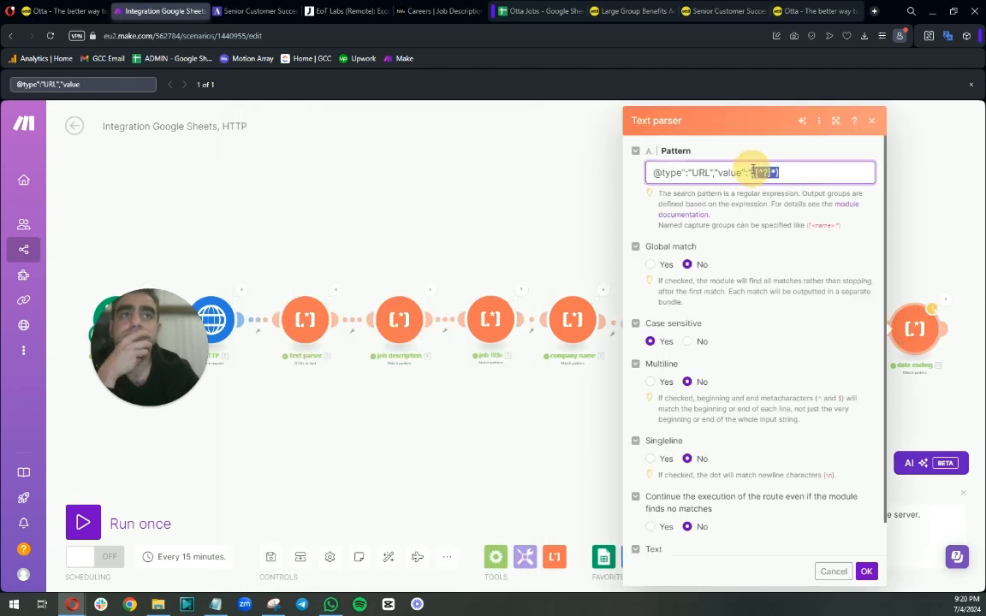
pyautogui.rightClick(752, 169)
pyautogui.click(770, 210)
# Switch to a new browser tab and open Gemini (Bard).
pyautogui.click(874, 11)
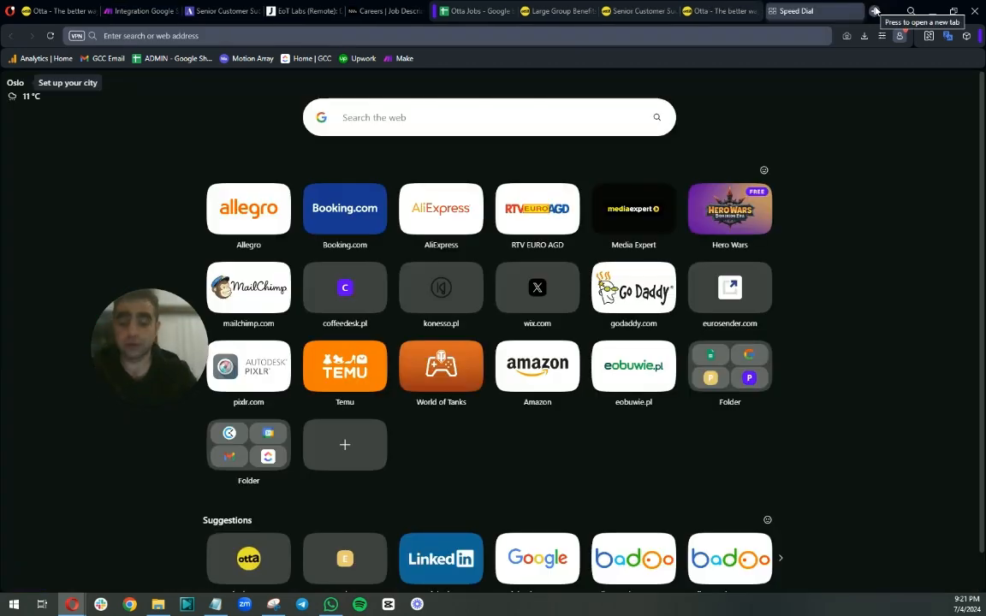
pyautogui.write('bard')
pyautogui.press('Return')
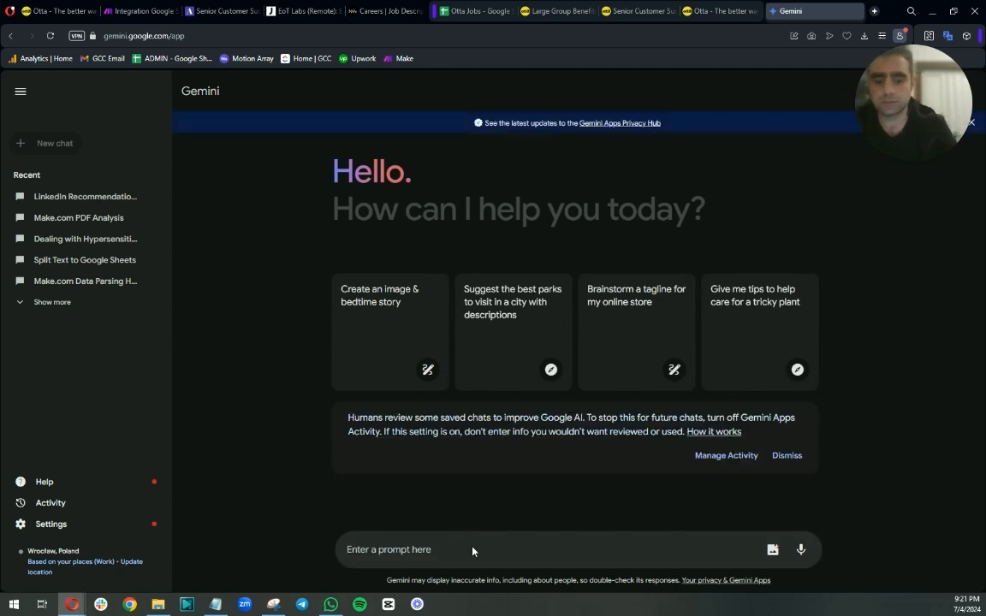
# Write a Gemini prompt asking how to make the Make text parser pattern match through ?utm_source=otta instead of stopping at the question mark.
pyautogui.click(472, 549)
pyautogui.write('i need help g')
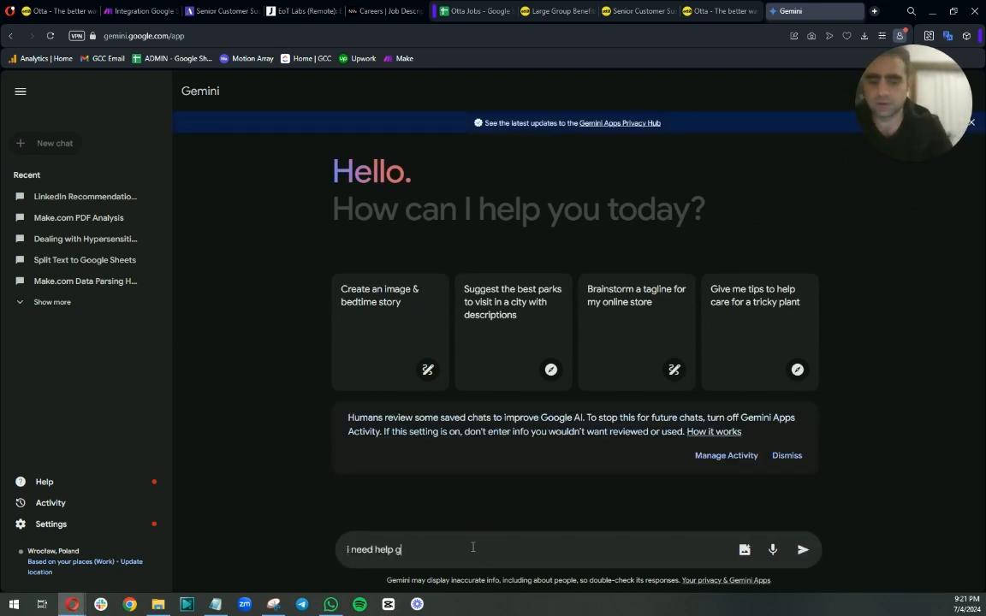
pyautogui.press('BackSpace')
pyautogui.write('fi')
pyautogui.write('g this o')
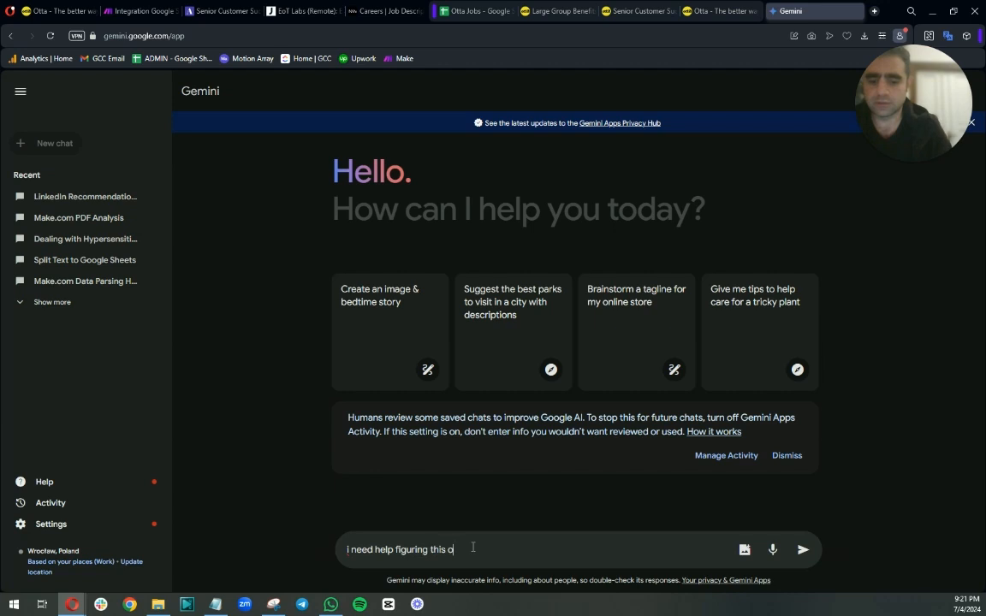
pyautogui.write("ut. I'm")
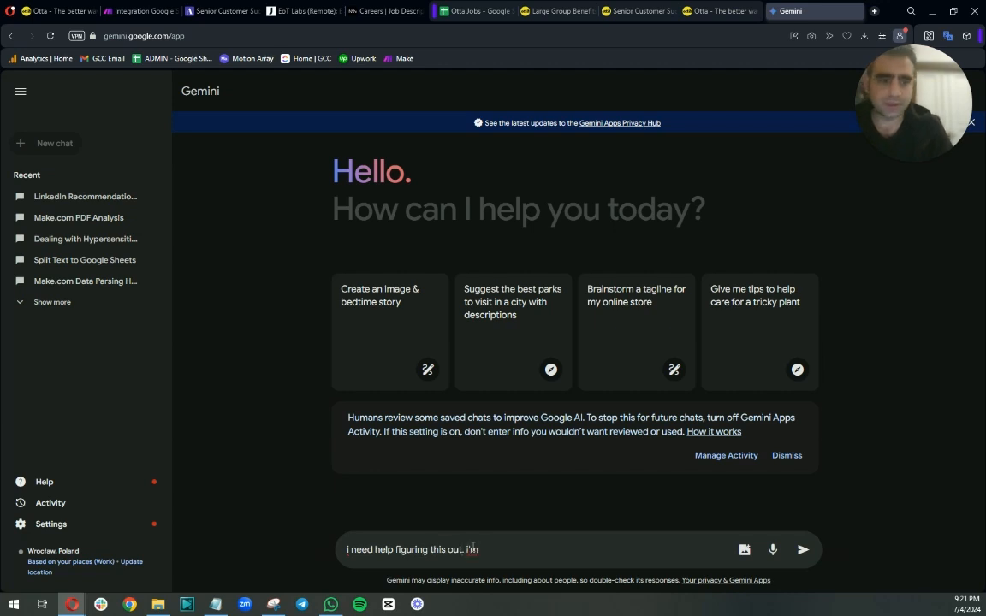
pyautogui.write(' matchin')
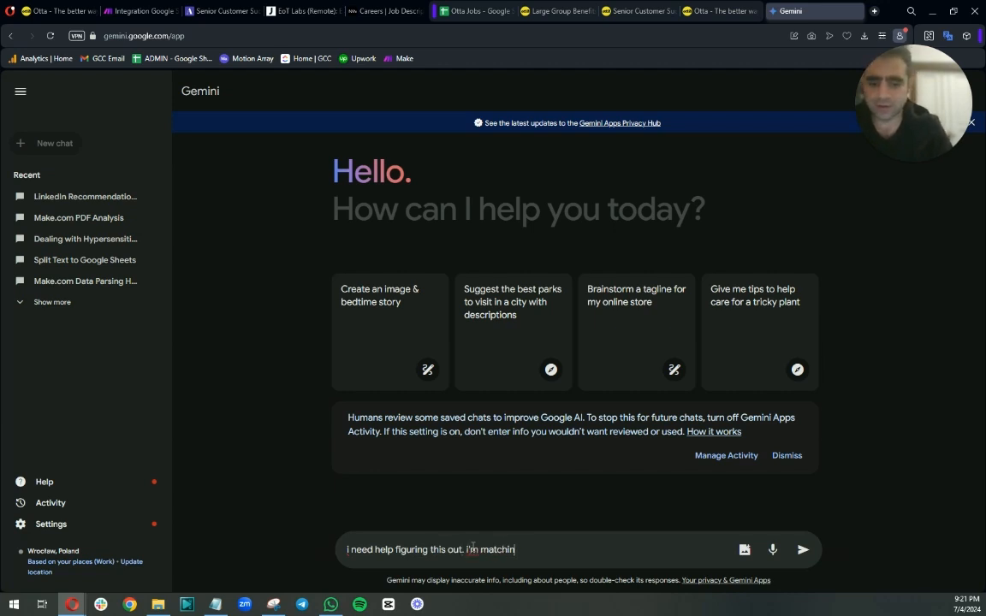
pyautogui.write('g patterns in ')
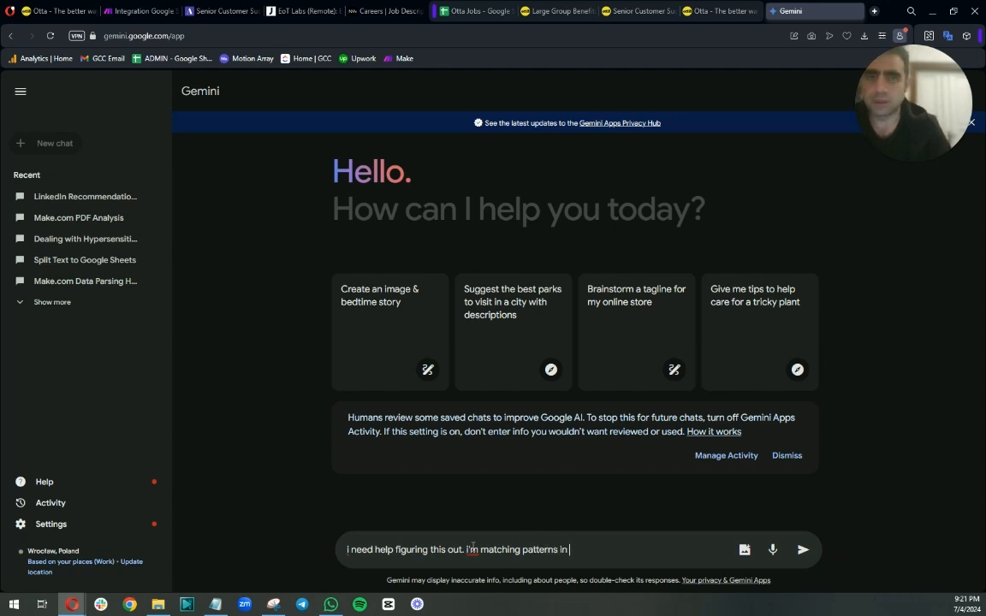
pyautogui.write("make.com's ")
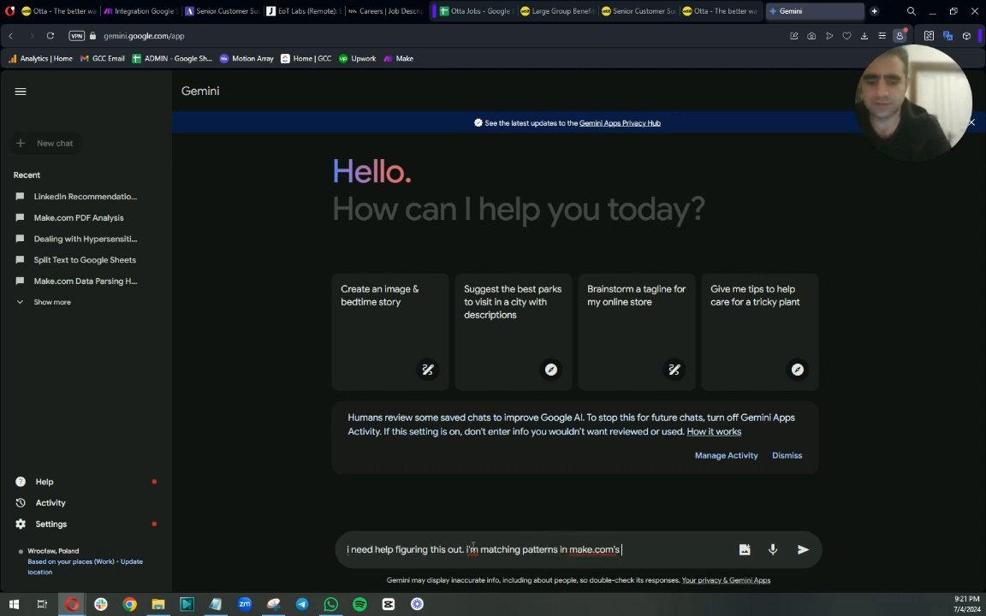
pyautogui.write('text parser ard I')
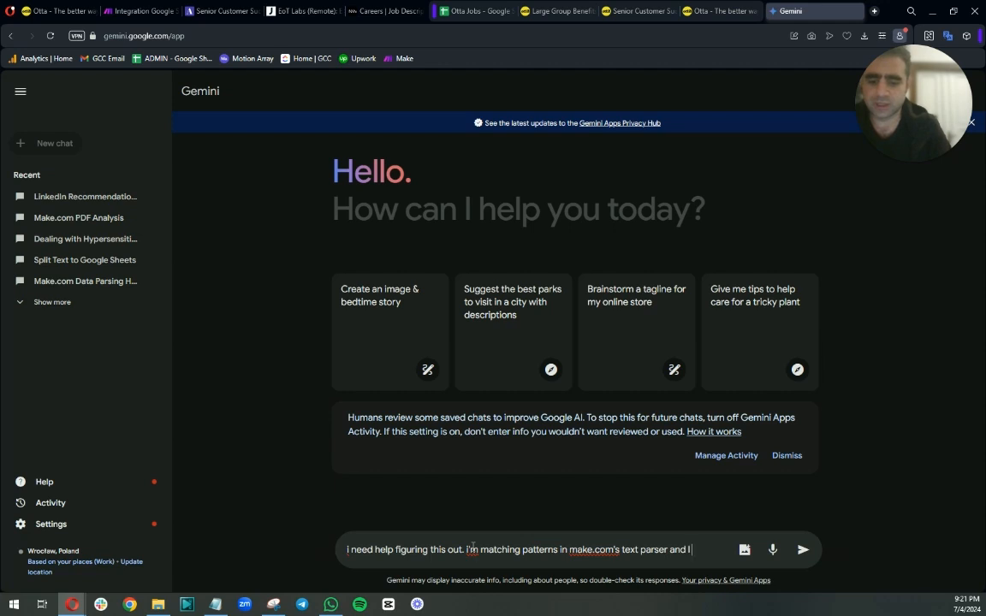
pyautogui.write(' need to')
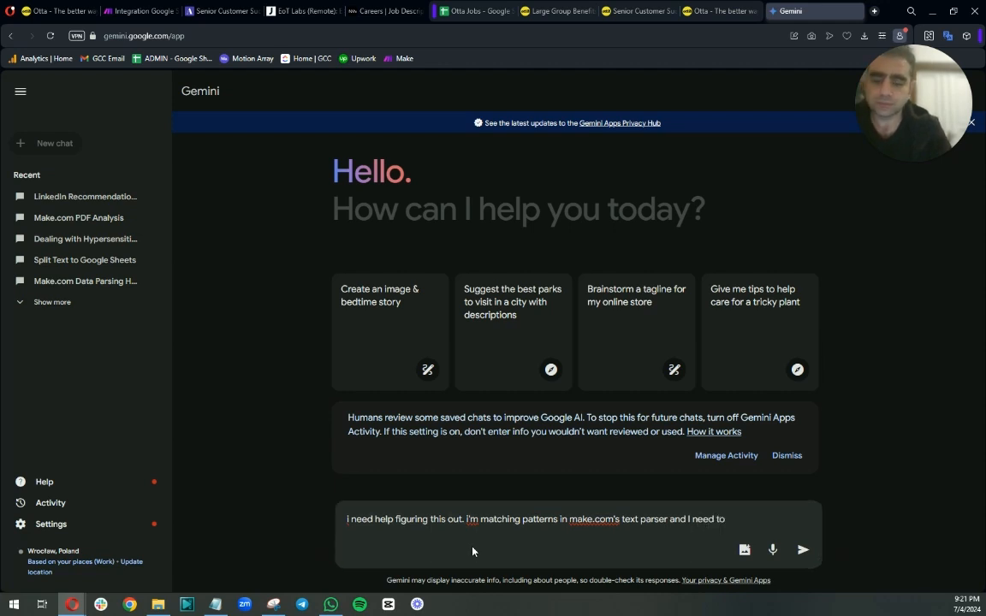
pyautogui.write(' end ')
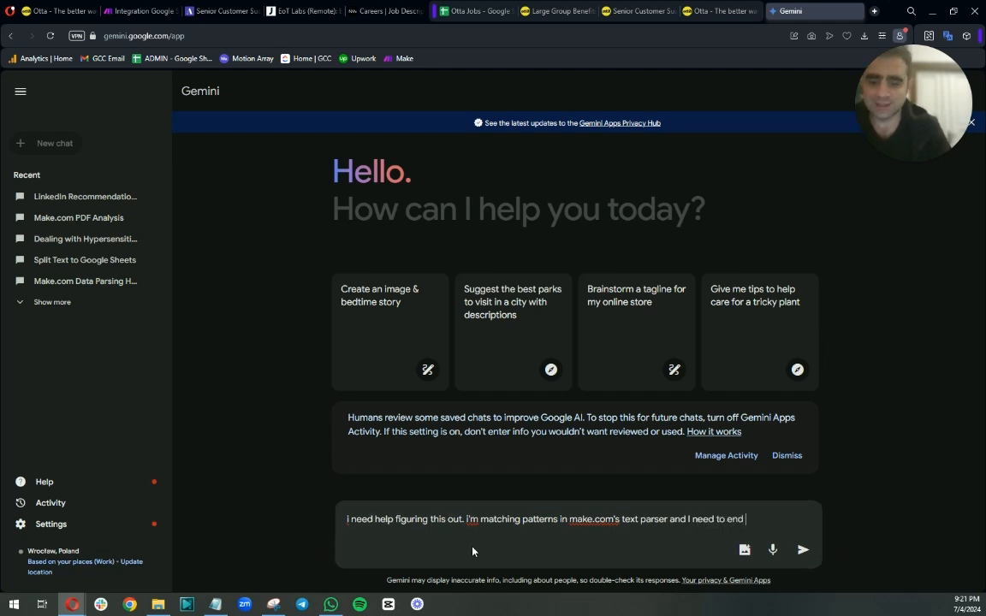
pyautogui.write('by search be')
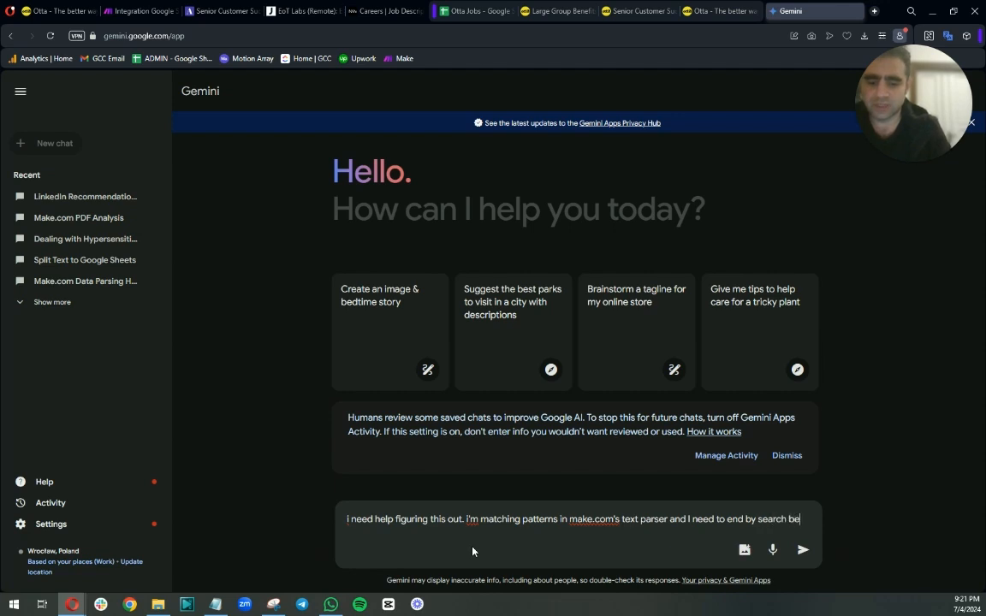
pyautogui.write('yond just the ques')
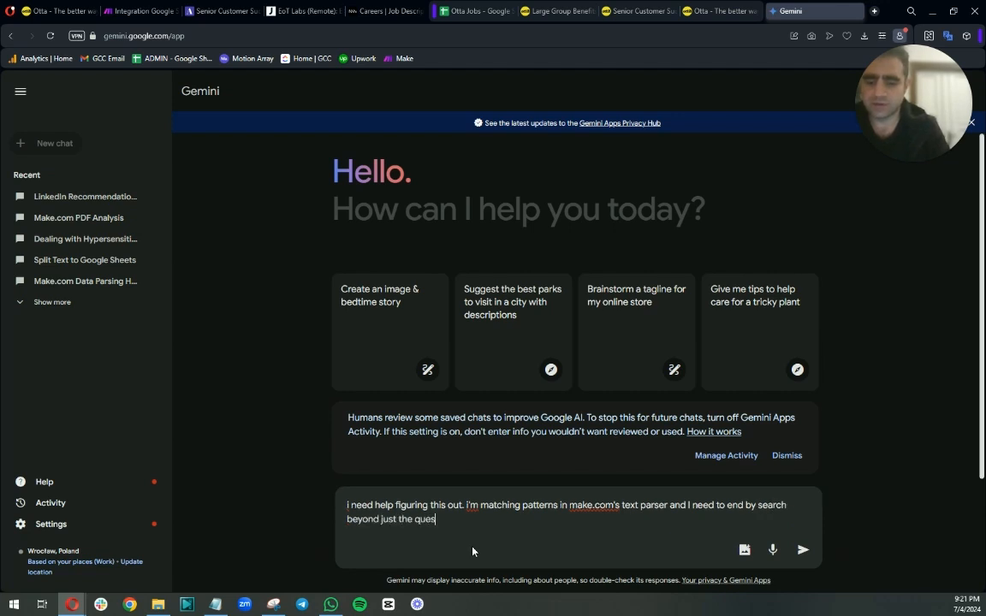
pyautogui.write('tion ma')
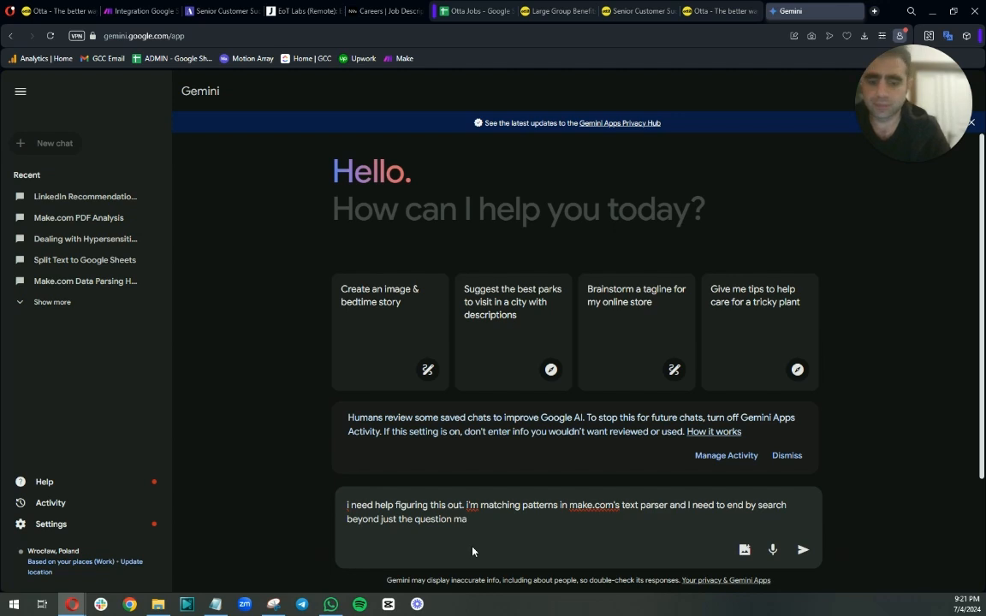
pyautogui.write('rk. I need to end ')
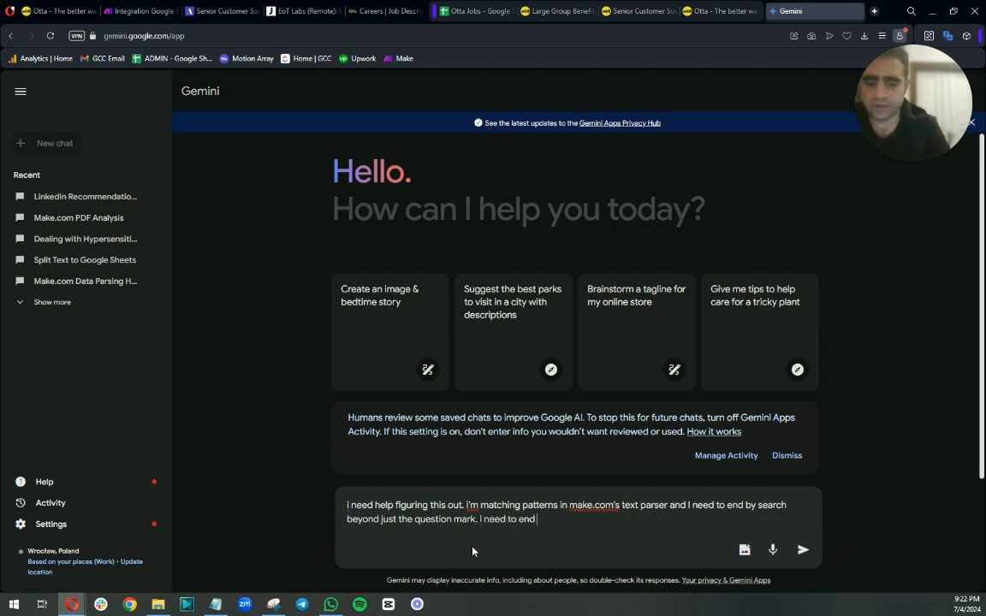
pyautogui.write('my search with')
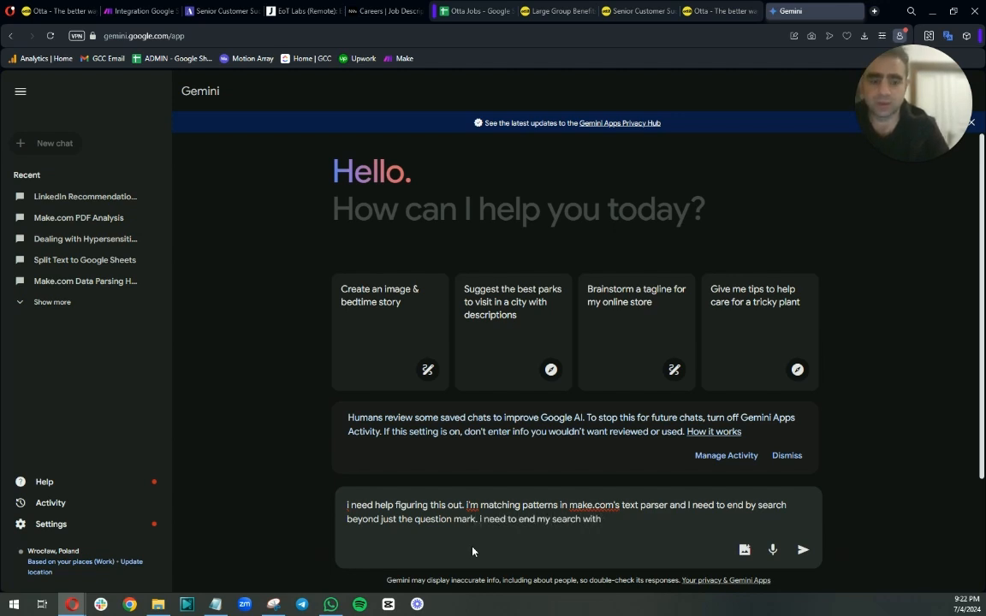
pyautogui.write(' ?utm')
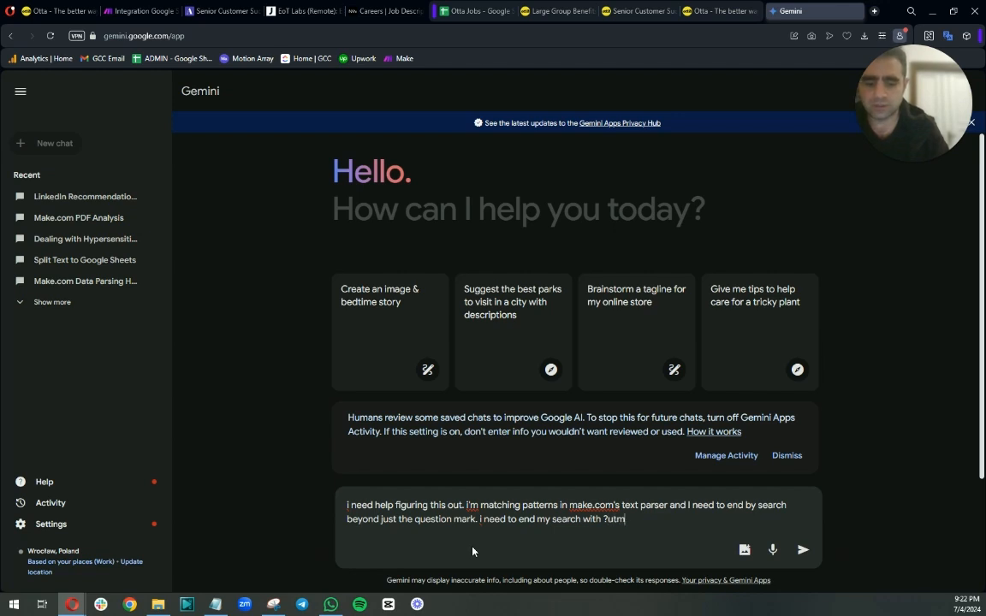
pyautogui.write('_sou')
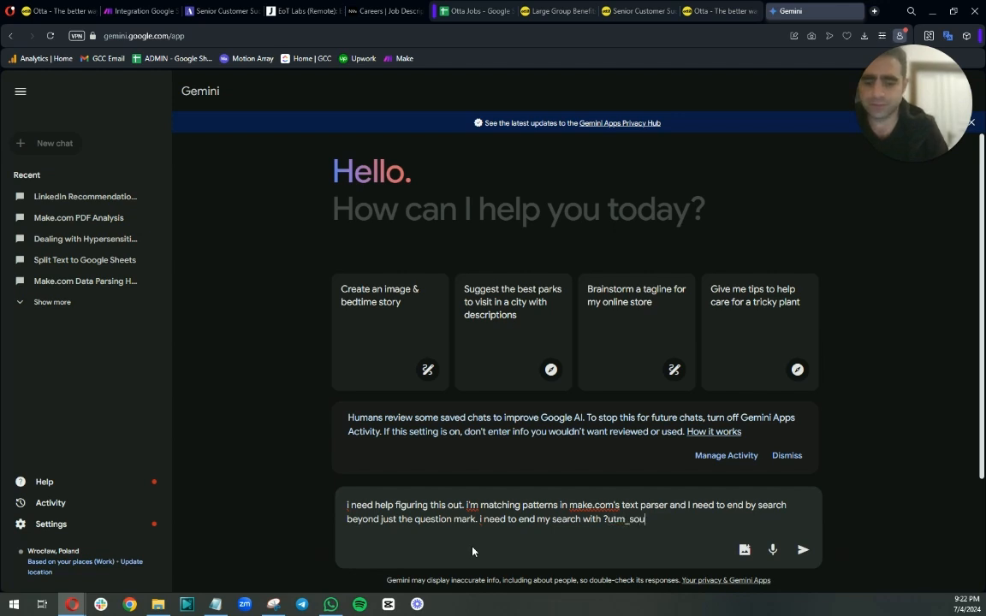
pyautogui.write('rce')
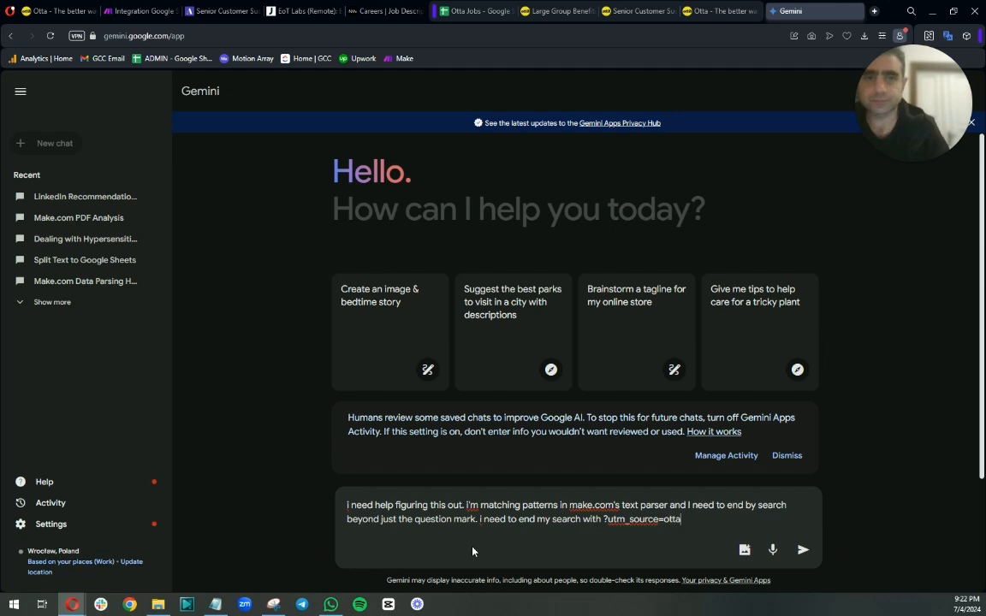
pyautogui.write('=otta')
pyautogui.hotkey('shift', 'Return')
pyautogui.hotkey('shift', 'Return')
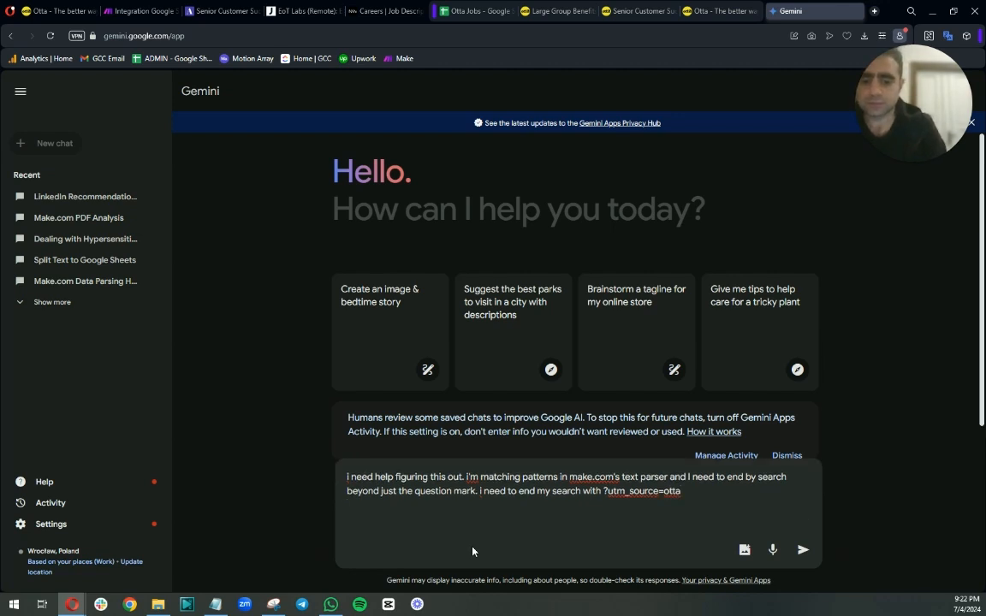
pyautogui.write('how can i do that? ')
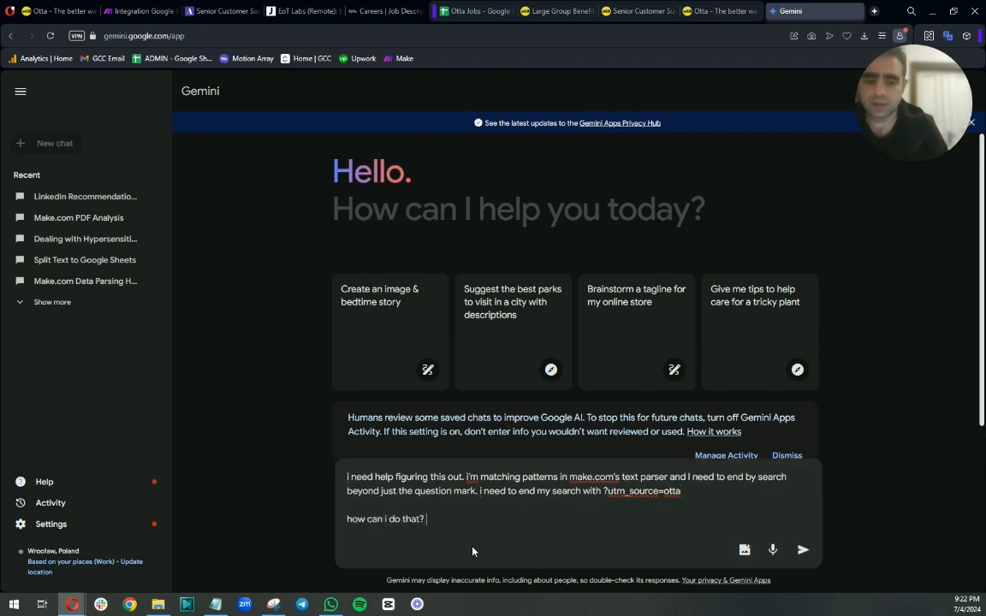
pyautogui.write("Right now i'm using this:")
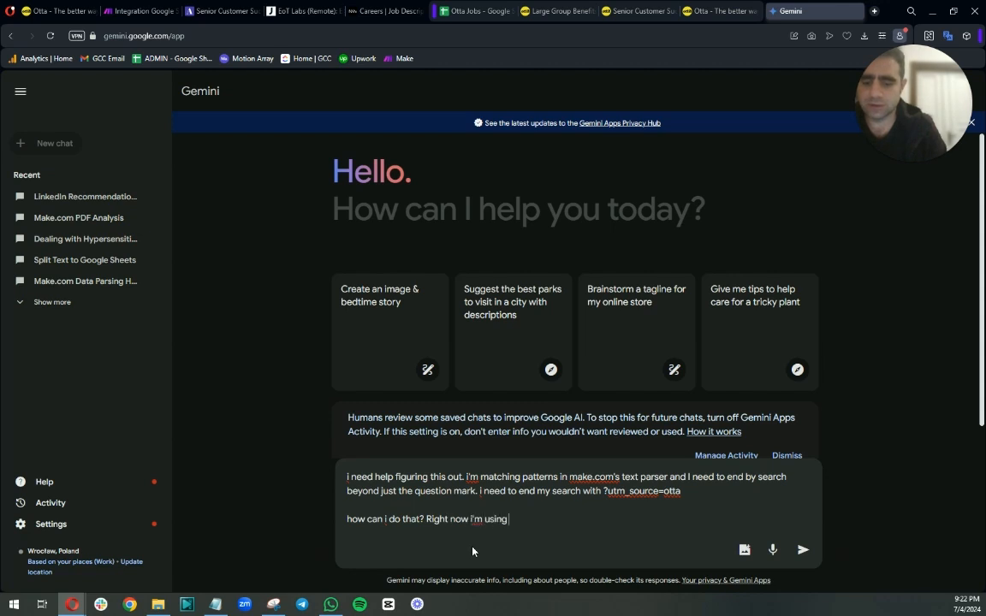
pyautogui.hotkey('shift', 'Return')
pyautogui.hotkey('shift', 'Return')
# Paste the current ([^?]*) pattern into the prompt, add that everything above must be included, and send it.
pyautogui.write('([^?]*)')
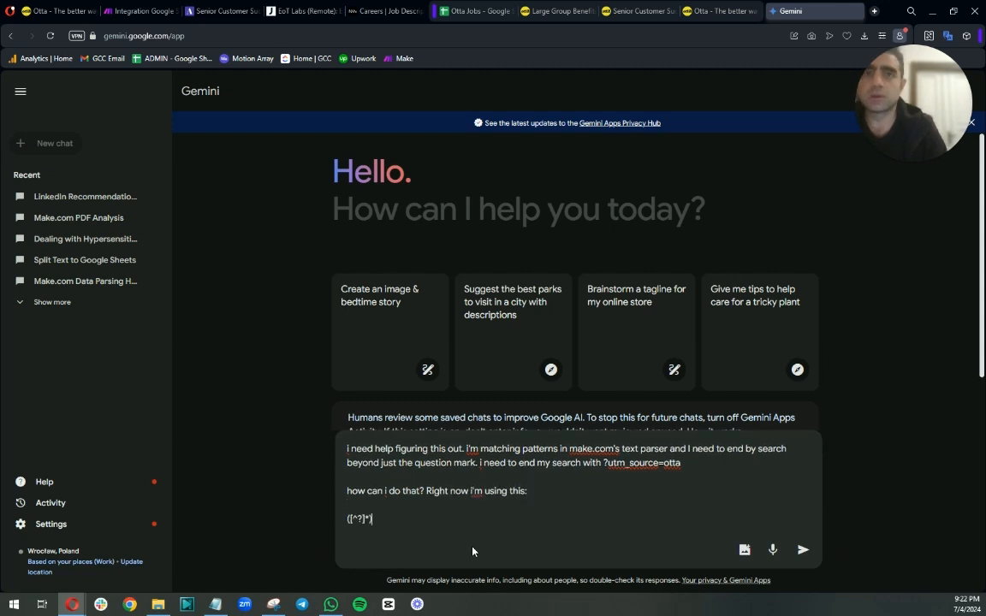
pyautogui.hotkey('shift', 'Return')
pyautogui.hotkey('shift', 'Return')
pyautogui.write('but like i said, i need ')
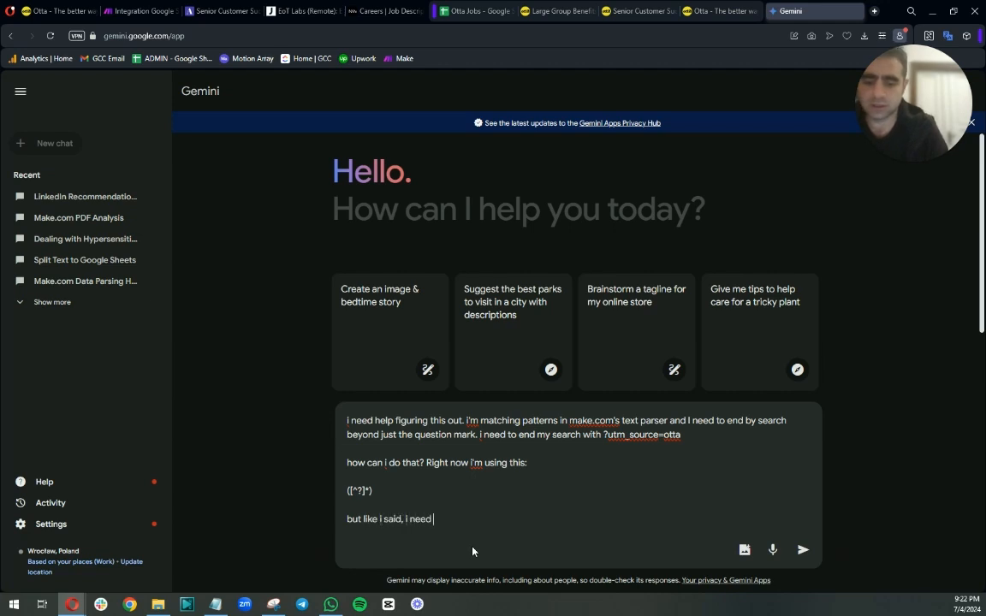
pyautogui.write('to include all of the above')
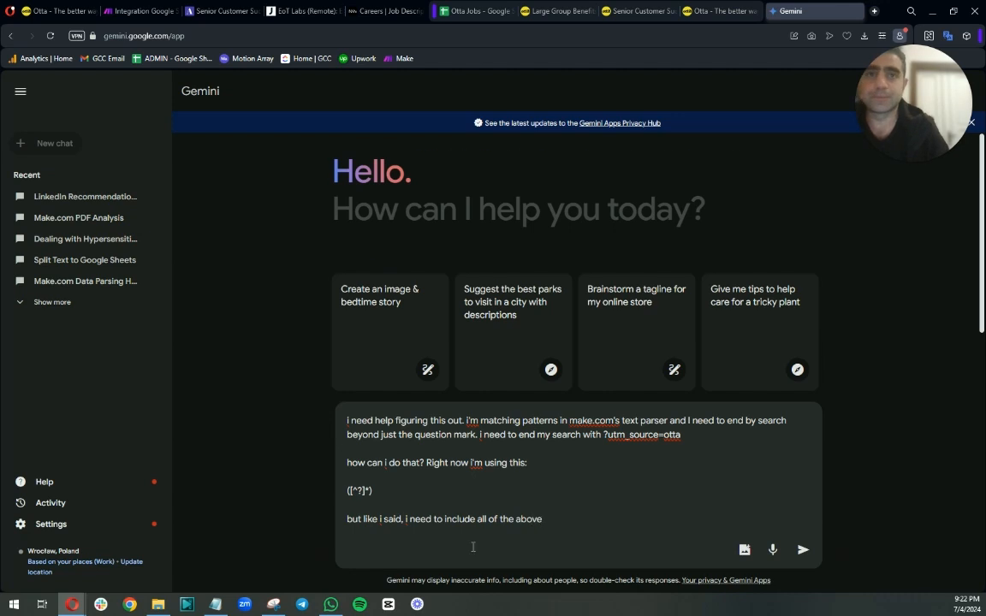
pyautogui.press('Return')
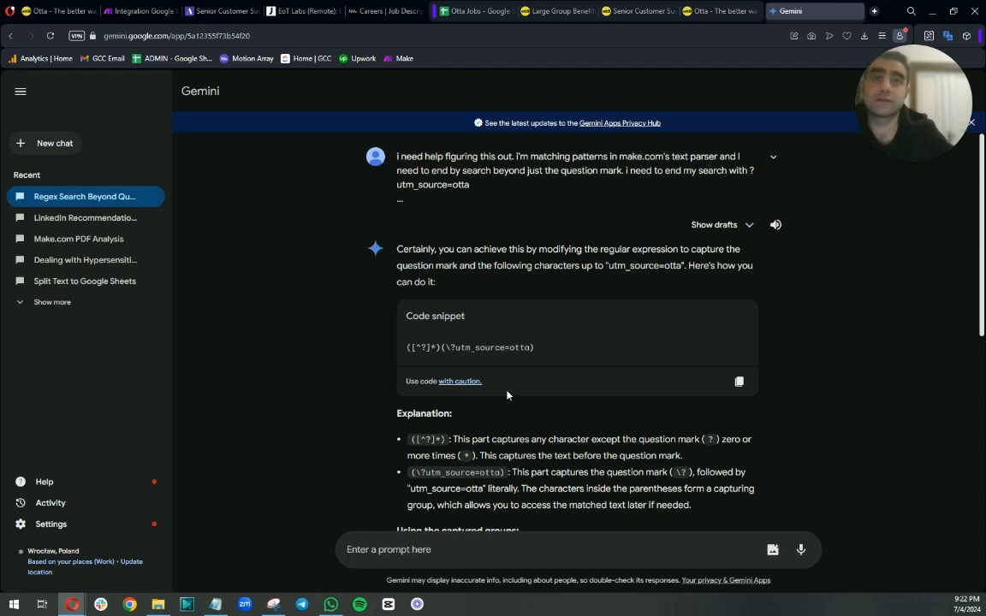
# Copy the suggested regex ([^?]*)(\?utm_source=otta) from Gemini's answer.
pyautogui.moveTo(542, 351); pyautogui.dragTo(400, 356)
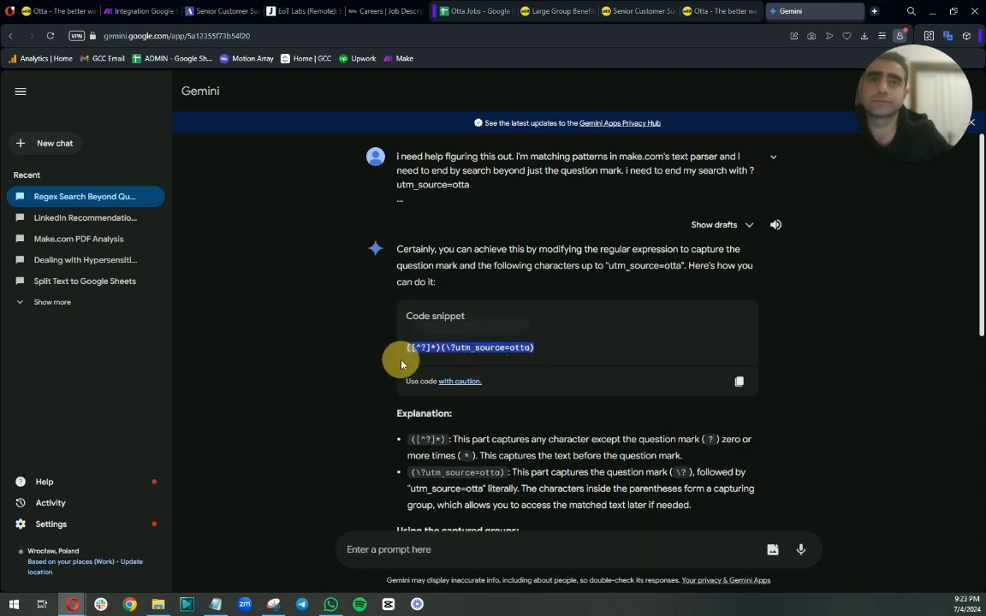
pyautogui.rightClick(502, 346)
pyautogui.click(523, 387)
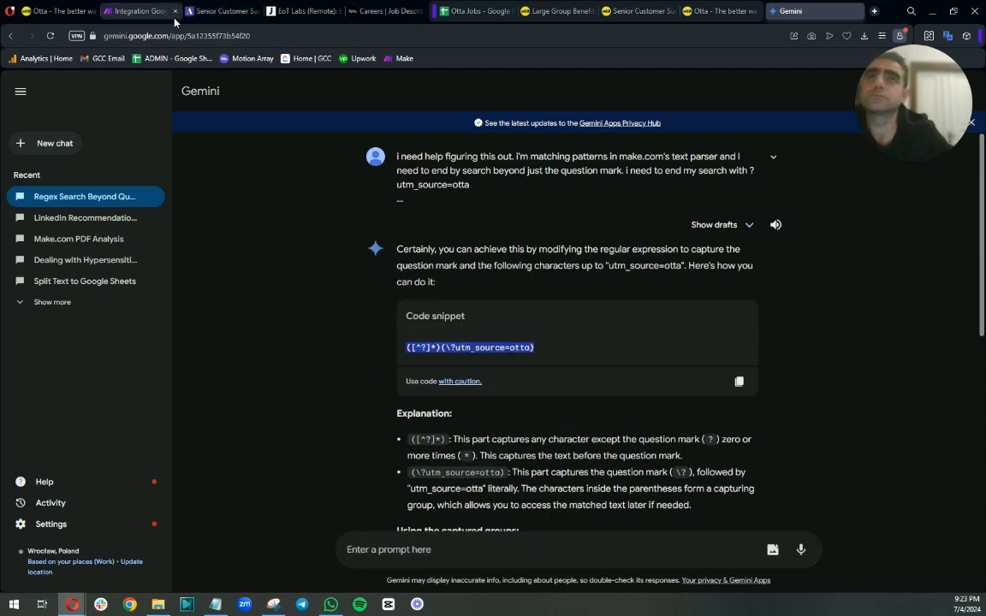
# Return to the scenario and replace the last parser's capture group with ([^?]*)(\?utm_source=otta), then save the module.
pyautogui.click(137, 11)
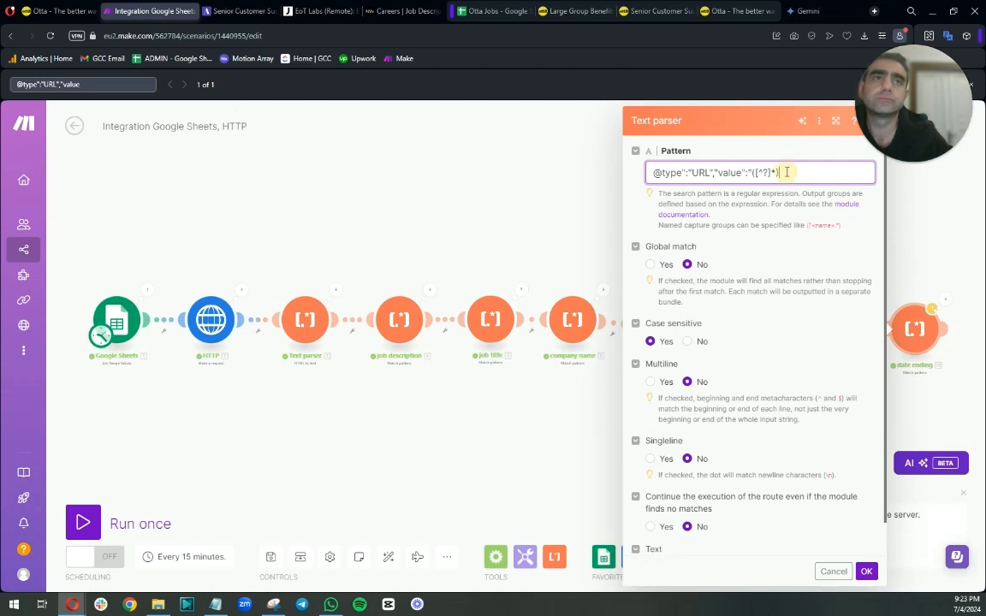
pyautogui.moveTo(753, 172); pyautogui.dragTo(801, 175)
pyautogui.hotkey('ctrl', 'v')
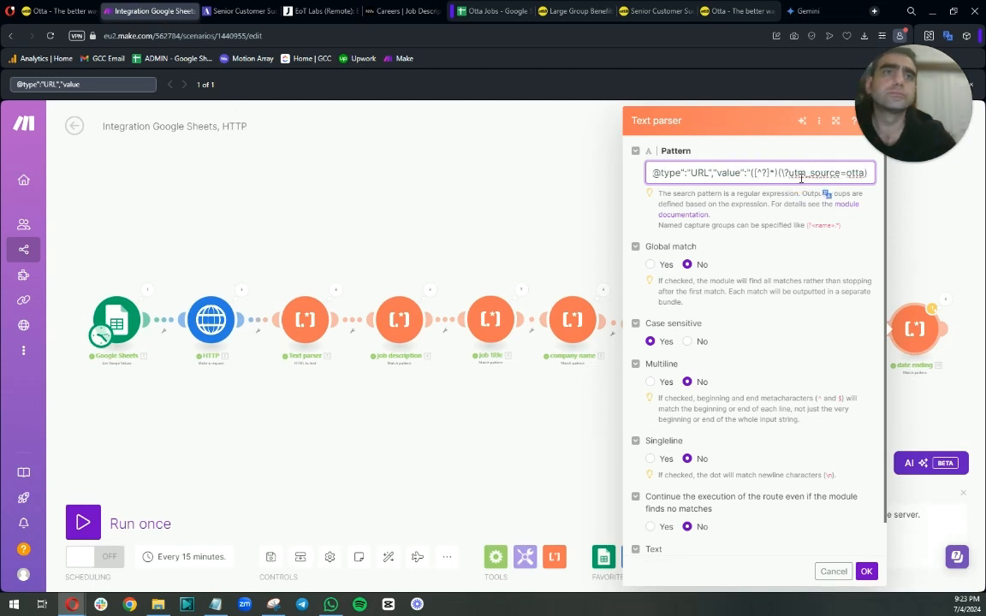
pyautogui.click(865, 570)
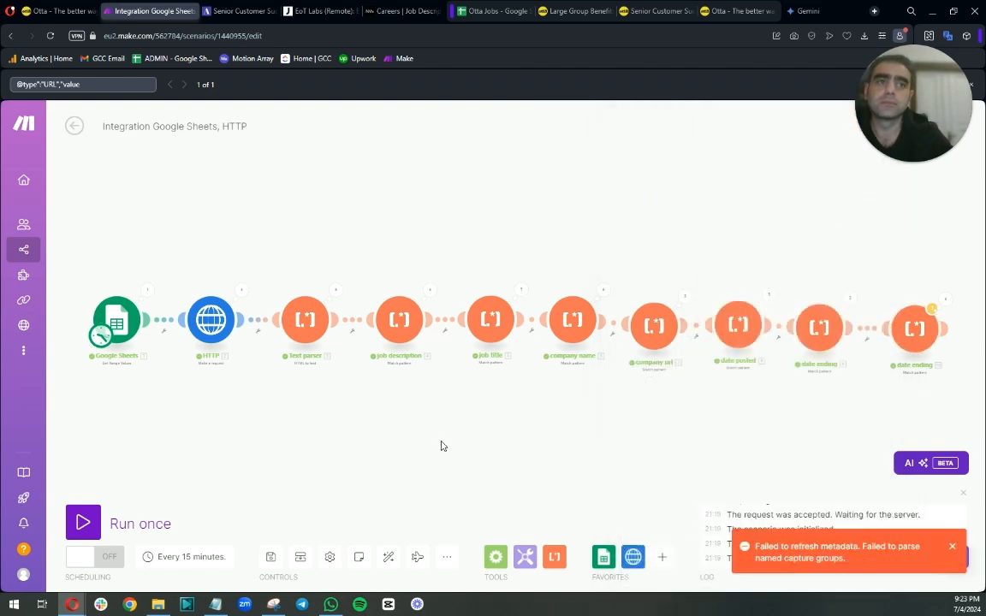
# Run the scenario once.
pyautogui.click(820, 334)
pyautogui.click(546, 442)
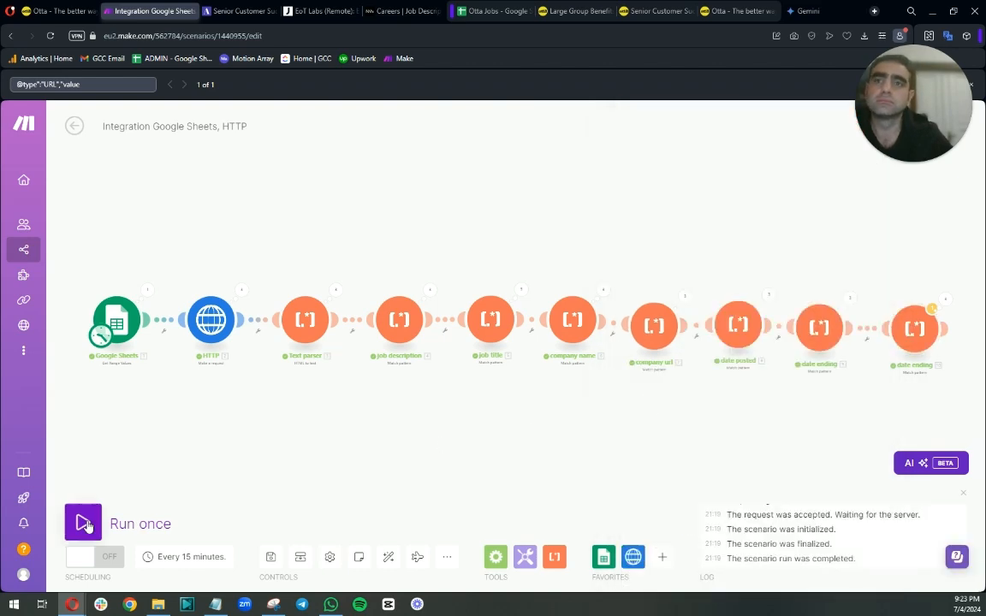
pyautogui.click(86, 526)
# Open the last parser's run results and expand Operation 1 to inspect its bundle.
pyautogui.click(935, 307)
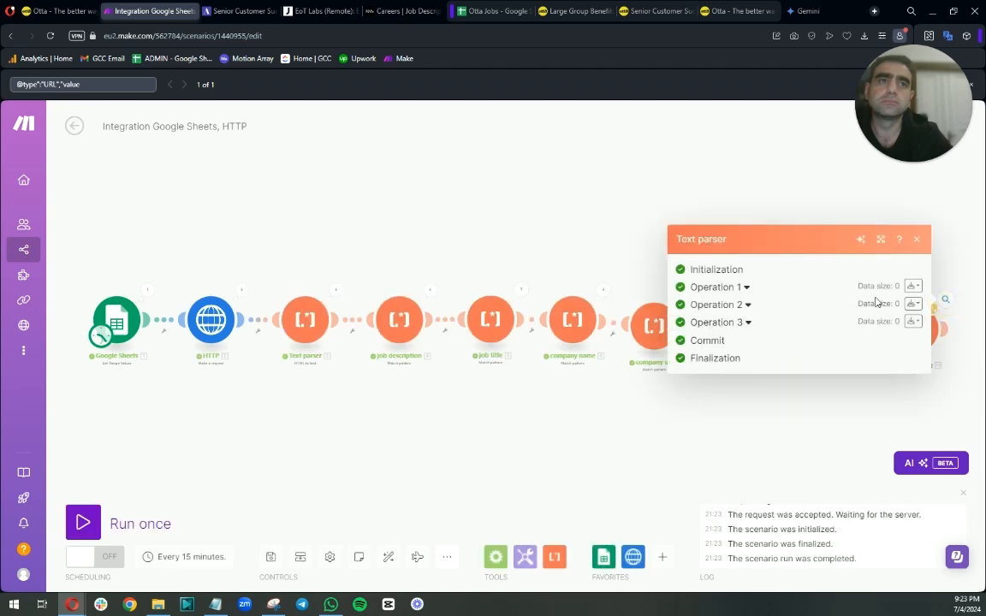
pyautogui.click(744, 287)
pyautogui.click(708, 297)
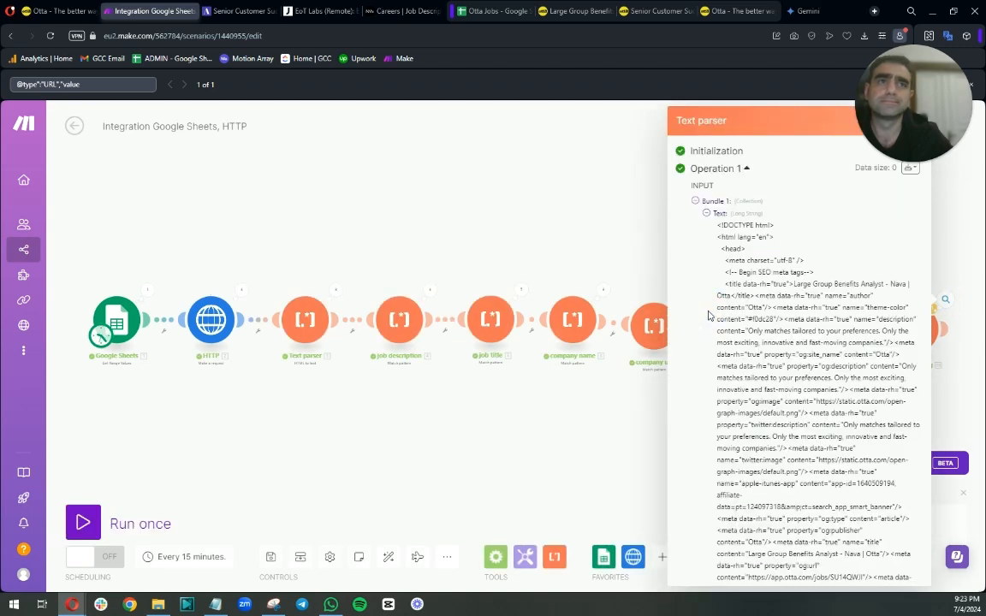
# Inspect the last parser's other operations, then open its settings and review the pattern and options.
pyautogui.click(706, 213)
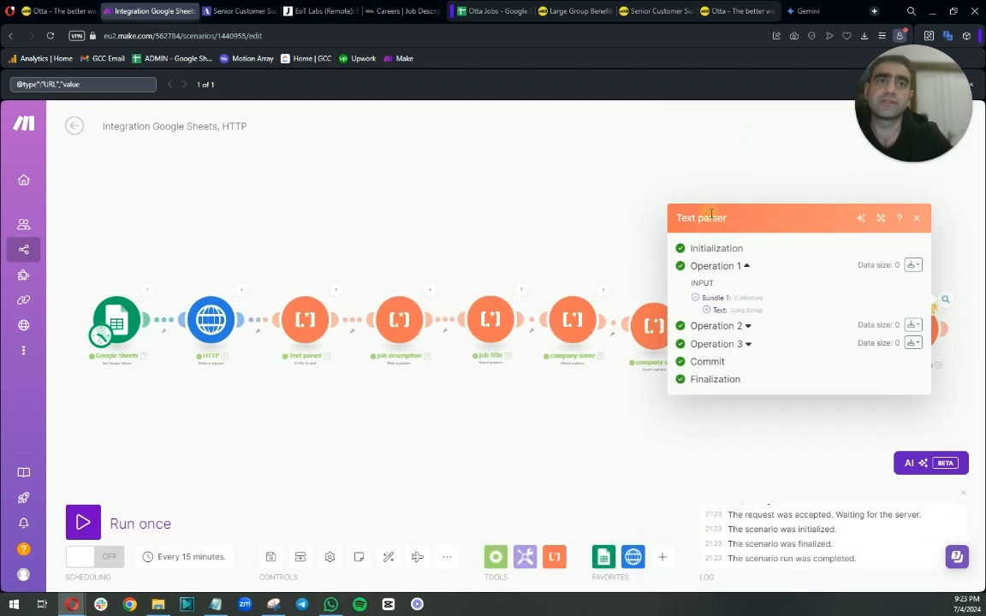
pyautogui.click(749, 328)
pyautogui.click(748, 304)
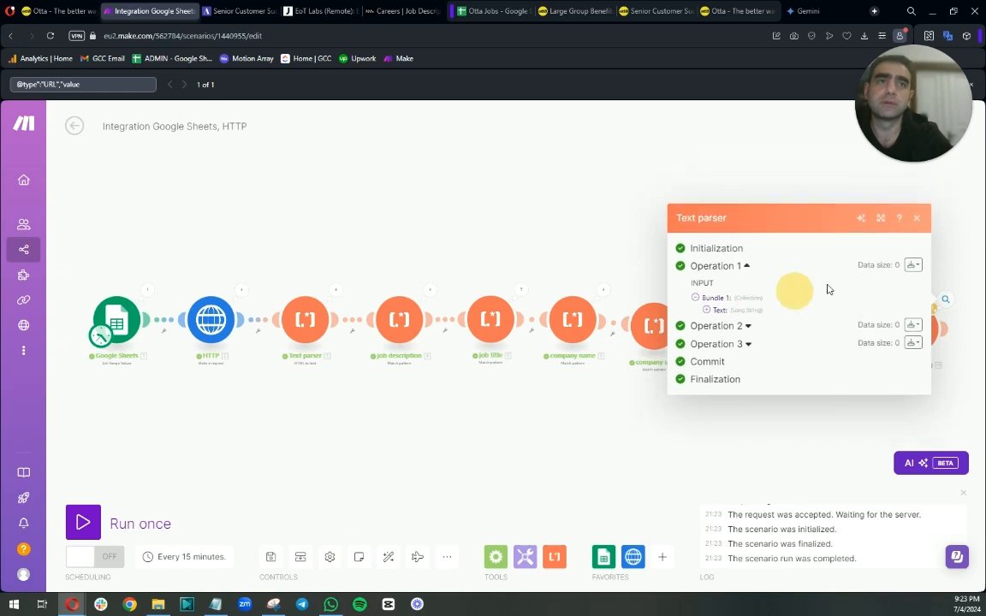
pyautogui.click(955, 267)
pyautogui.click(908, 344)
pyautogui.scroll(-2, 753, 376)
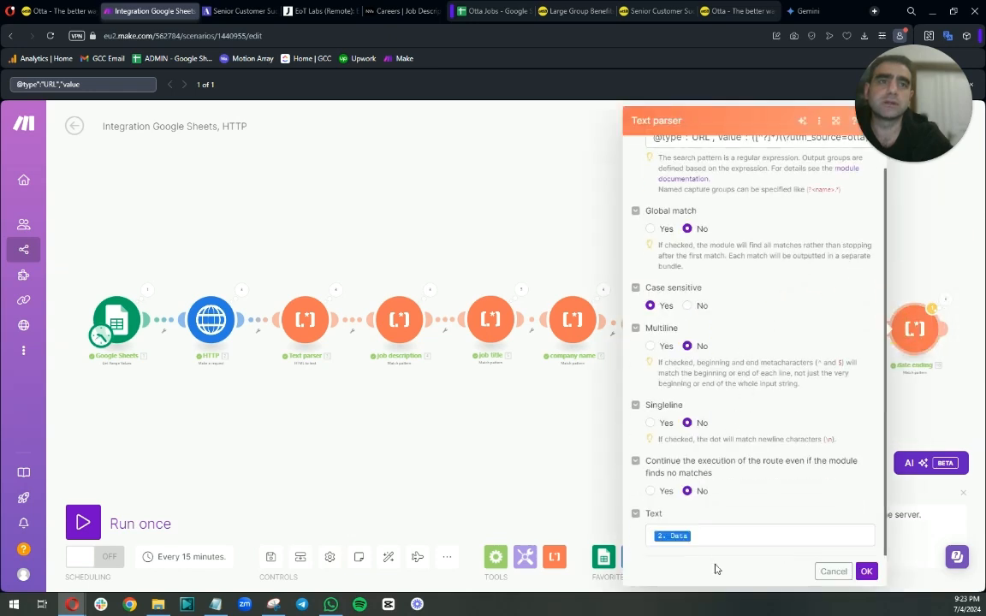
pyautogui.scroll(1, 703, 308)
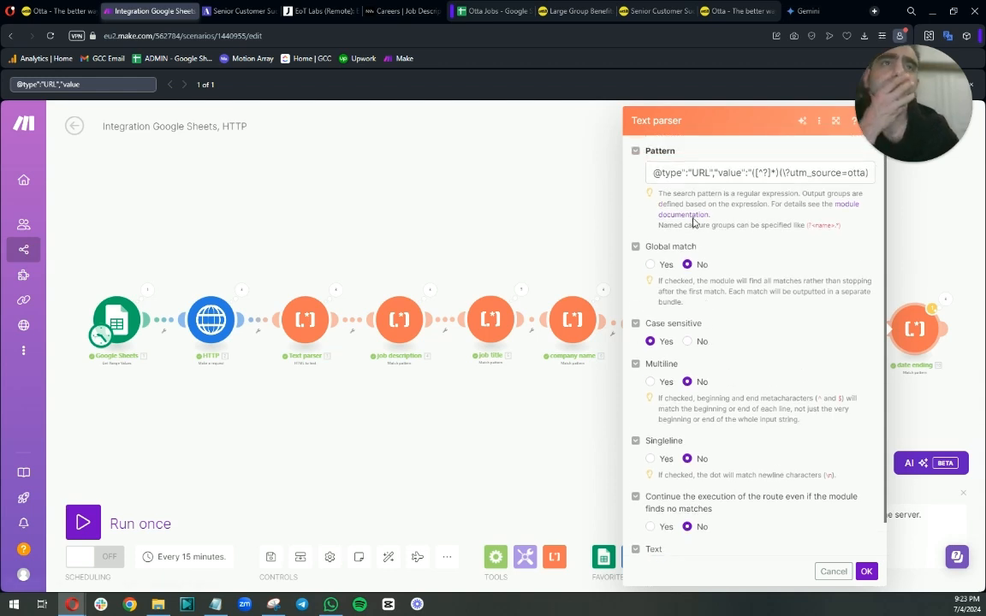
# Try to edit the capture group at the start of the last parser's pattern.
pyautogui.moveTo(687, 173); pyautogui.dragTo(648, 175)
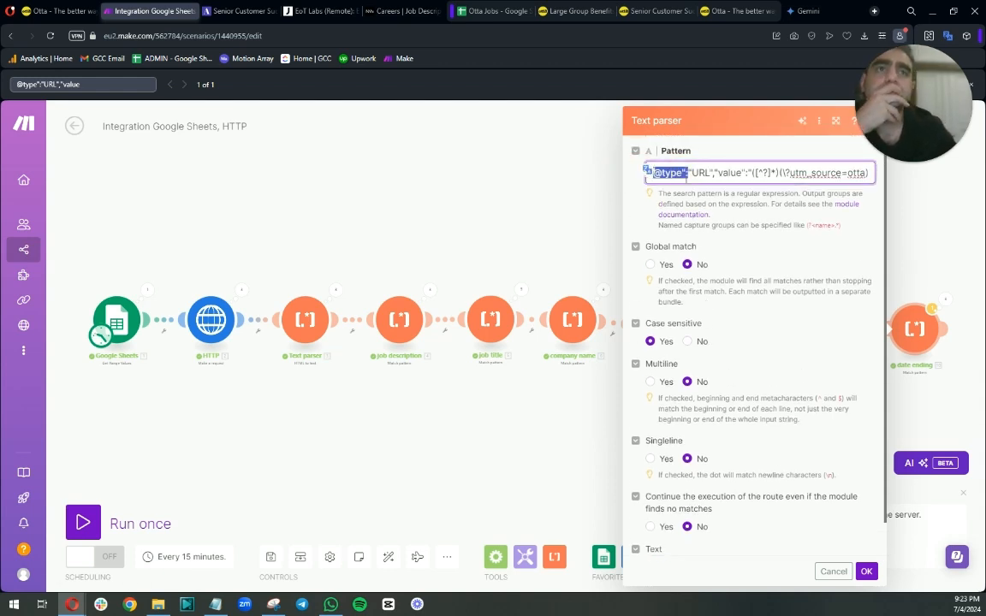
pyautogui.moveTo(713, 173); pyautogui.dragTo(611, 170)
pyautogui.click(753, 174)
pyautogui.write('(')
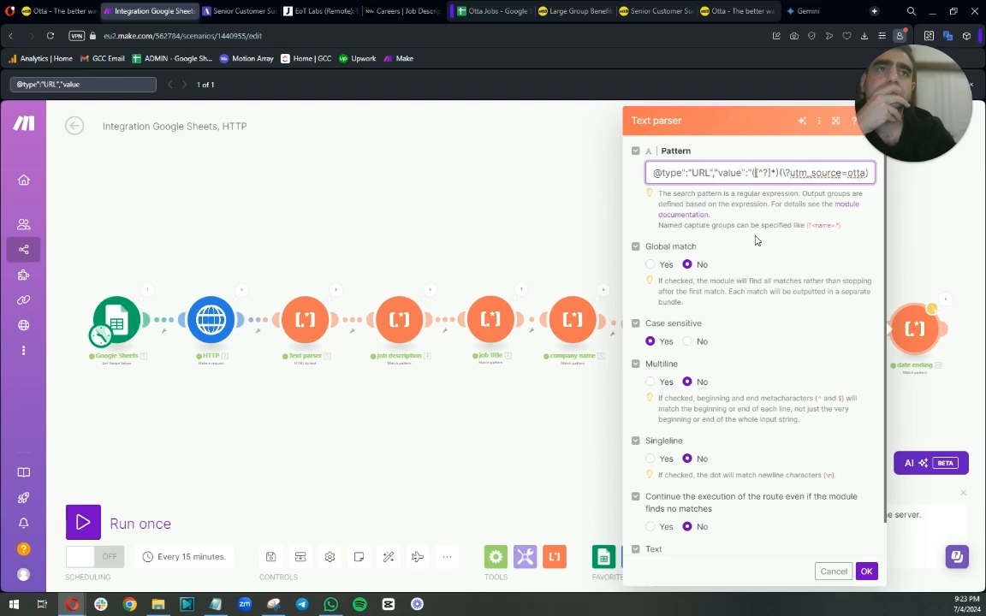
pyautogui.moveTo(755, 241); pyautogui.dragTo(812, 447)
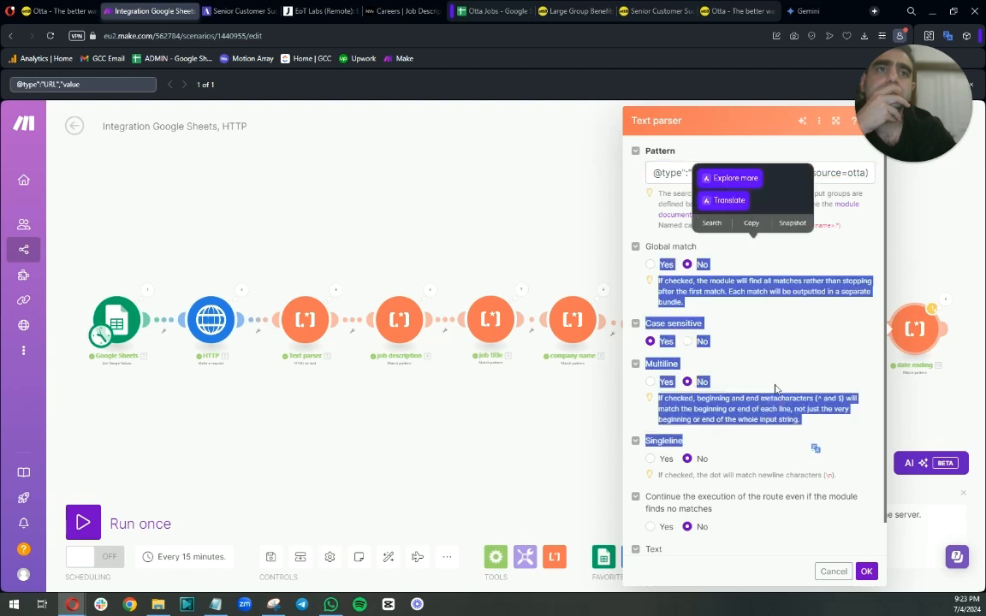
# Switch to Gemini and ask "that's not working, can you suggest another snippet?".
pyautogui.click(811, 11)
pyautogui.click(471, 545)
pyautogui.write("that's")
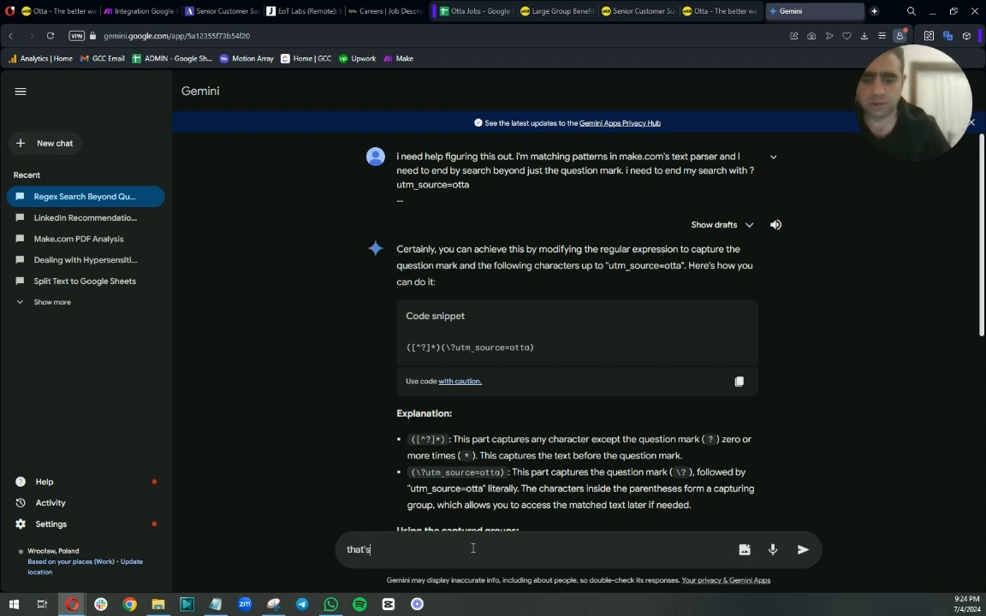
pyautogui.write(' not working, ')
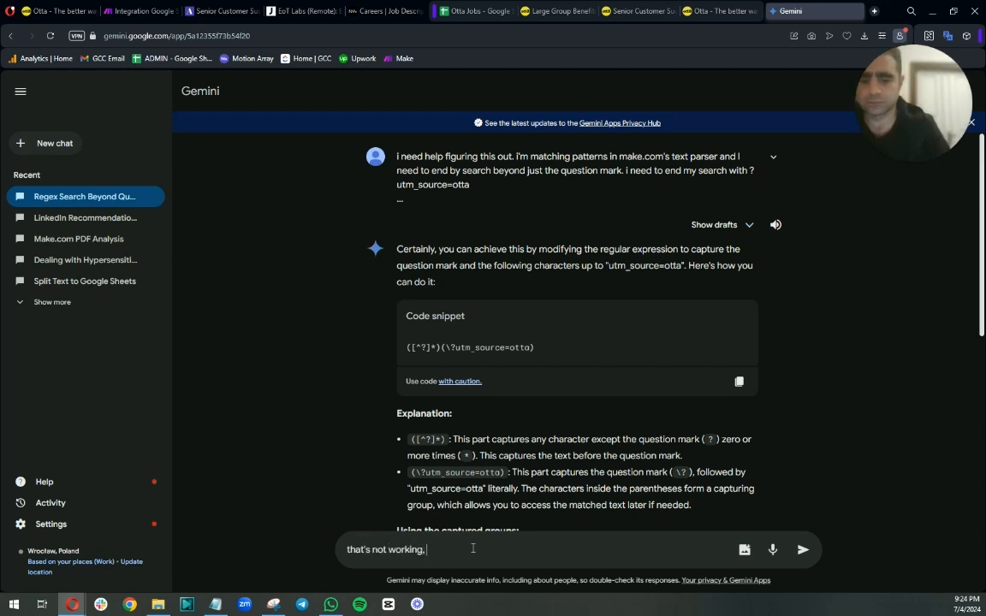
pyautogui.write('can you sug')
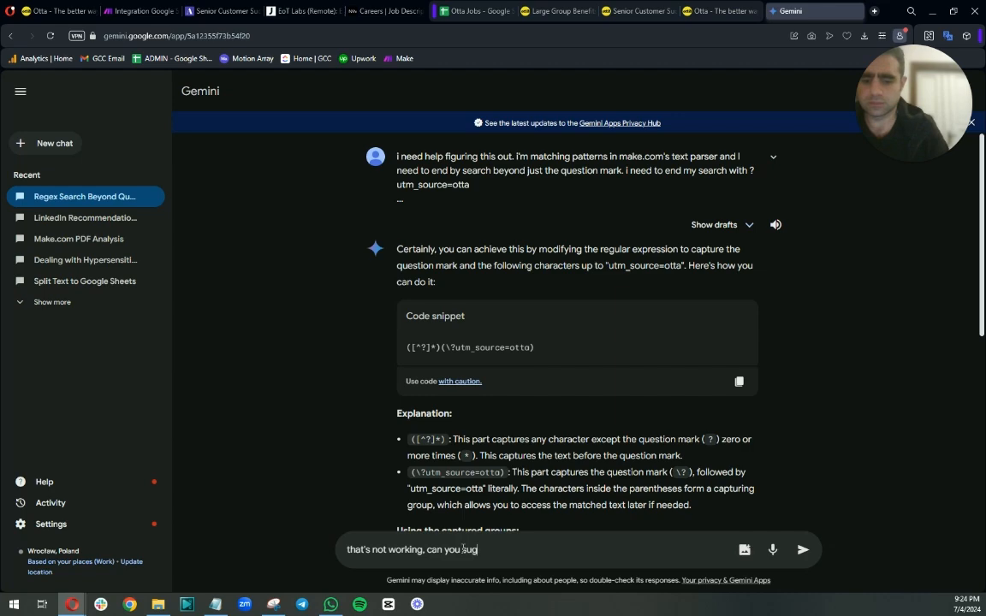
pyautogui.write('gest another')
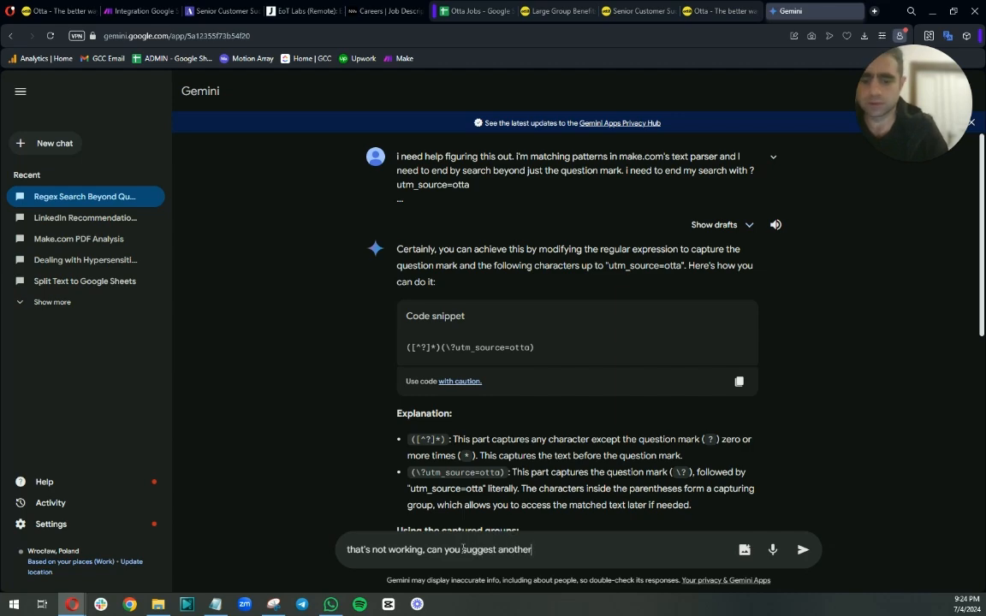
pyautogui.write(' snippet?')
pyautogui.press('Return')
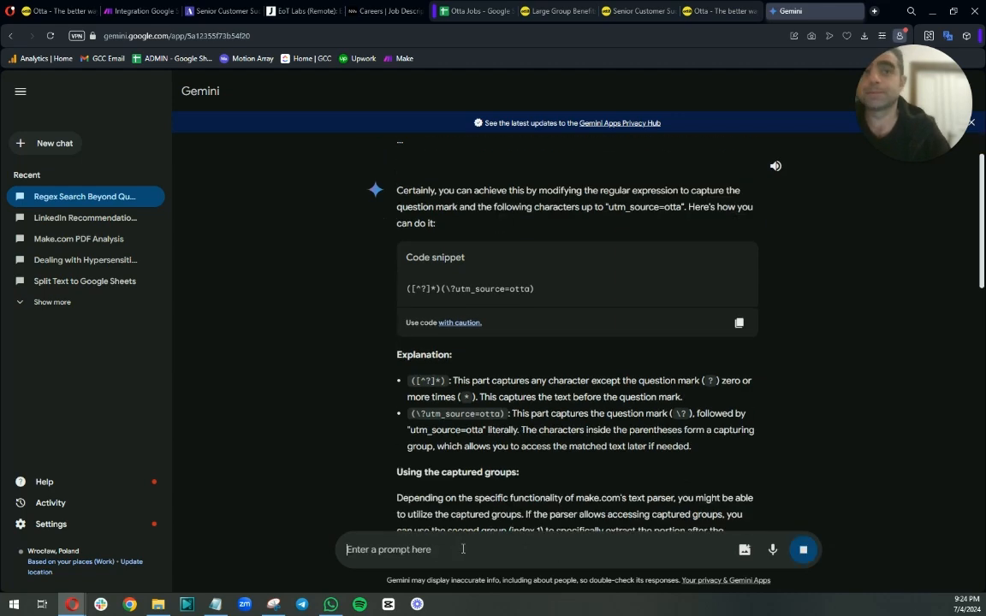
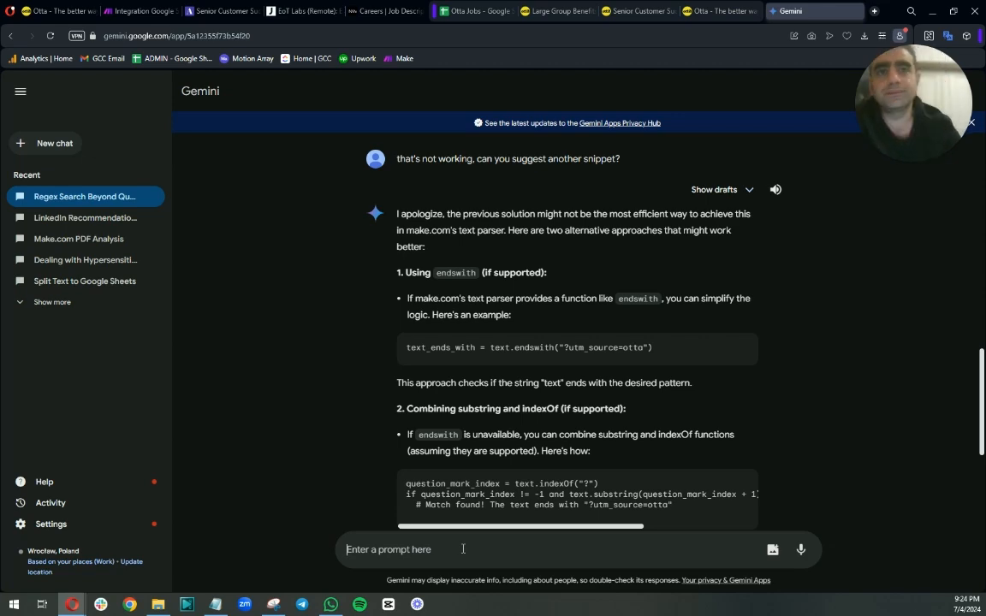
pyautogui.scroll(-3, 417, 493)
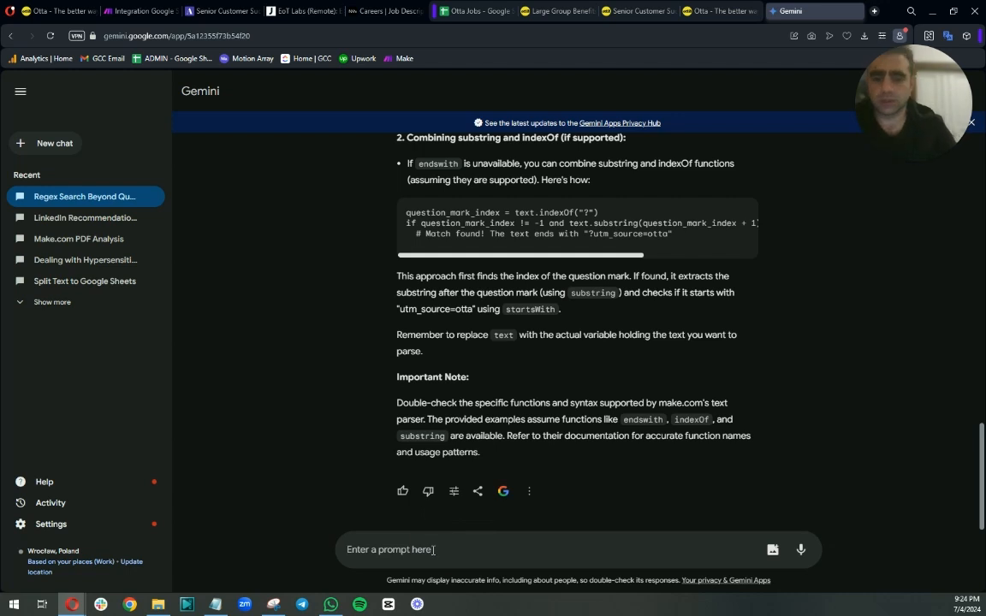
pyautogui.write('ok but i need the')
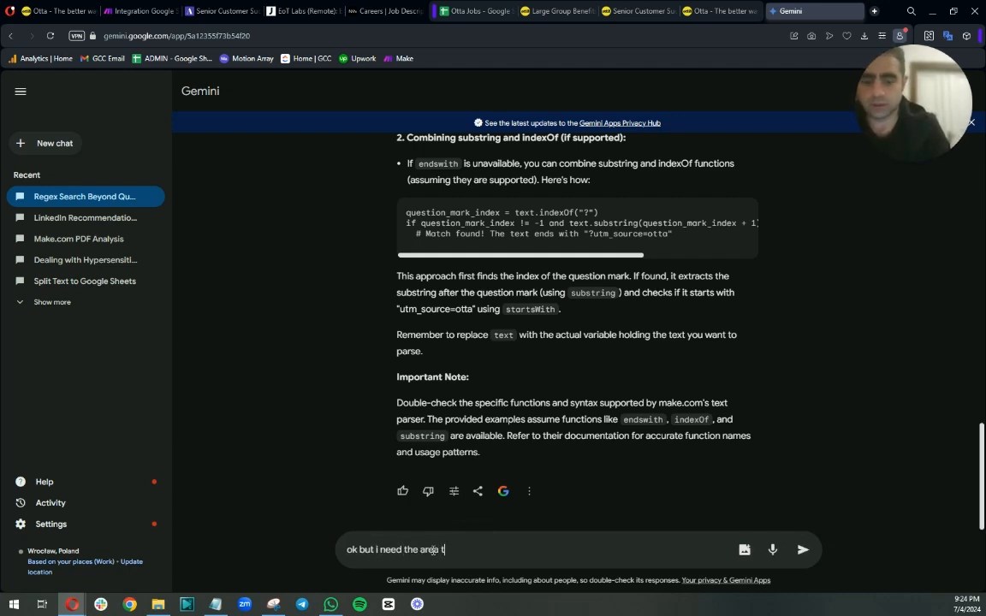
pyautogui.write(' area when i start')
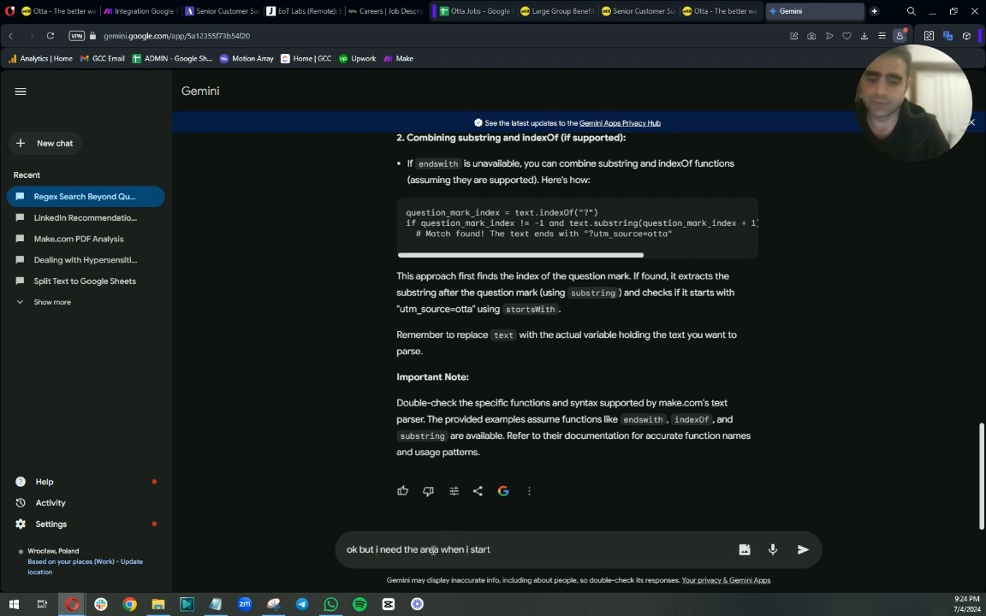
pyautogui.write(' to be')
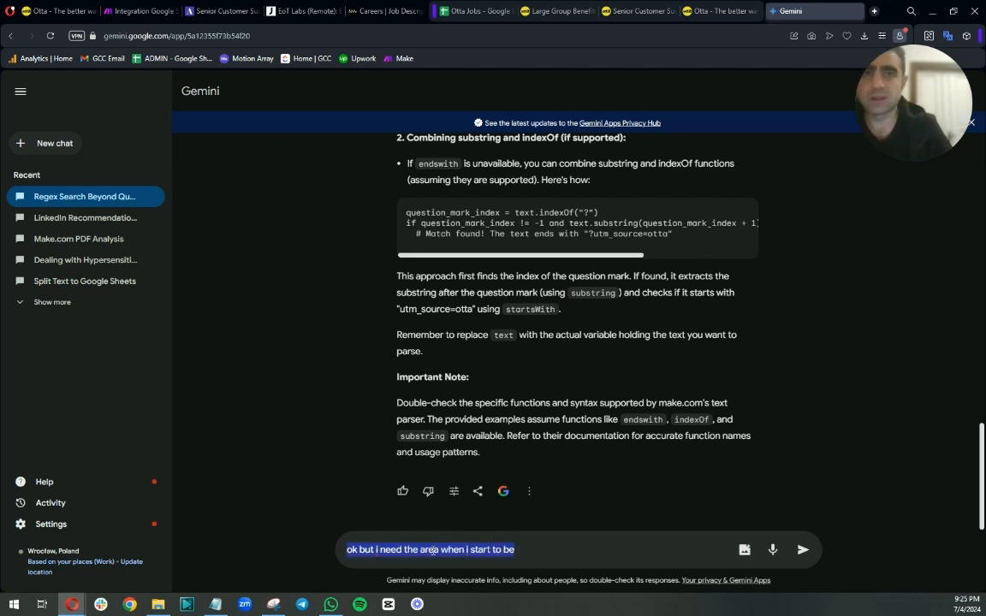
# Replace the draft prompt and ask Gemini "any other suggestion?".
pyautogui.hotkey('ctrl', 'a')
pyautogui.write('any other sugge')
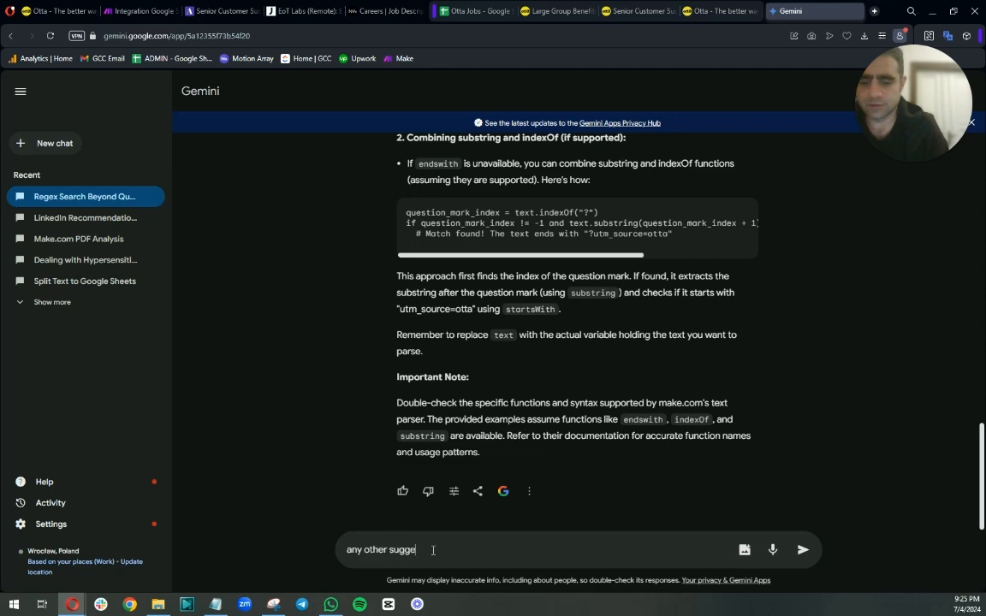
pyautogui.write('stion?')
pyautogui.press('Return')
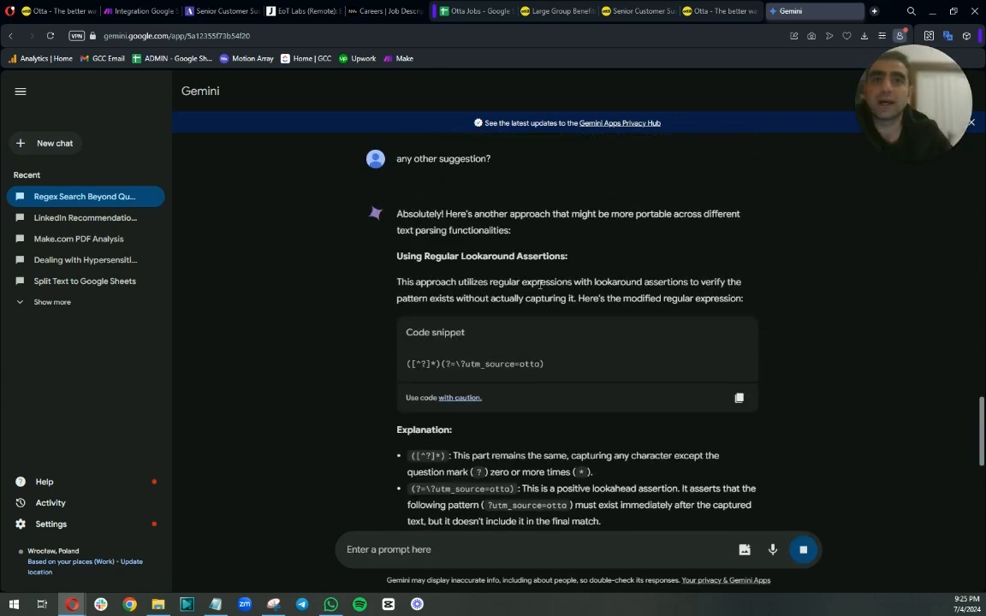
# Copy the suggested lookahead pattern ([^?]*)(?=\?utm_source=otta) from Gemini's answer.
pyautogui.scroll(-5, 460, 207)
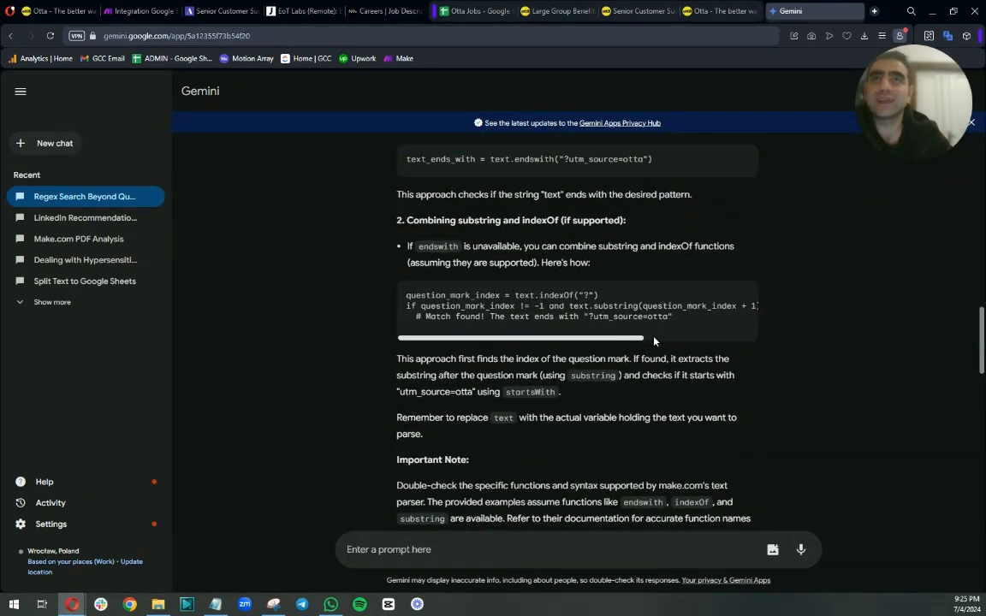
pyautogui.scroll(-2, 647, 470)
pyautogui.scroll(-4, 647, 470)
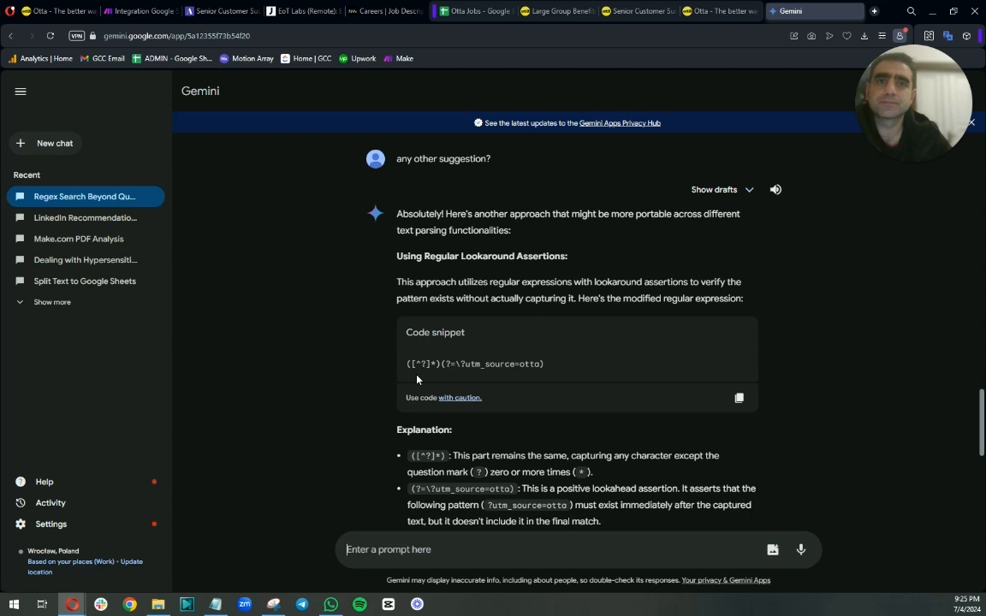
pyautogui.moveTo(408, 364); pyautogui.dragTo(579, 372)
pyautogui.rightClick(535, 366)
pyautogui.click(556, 402)
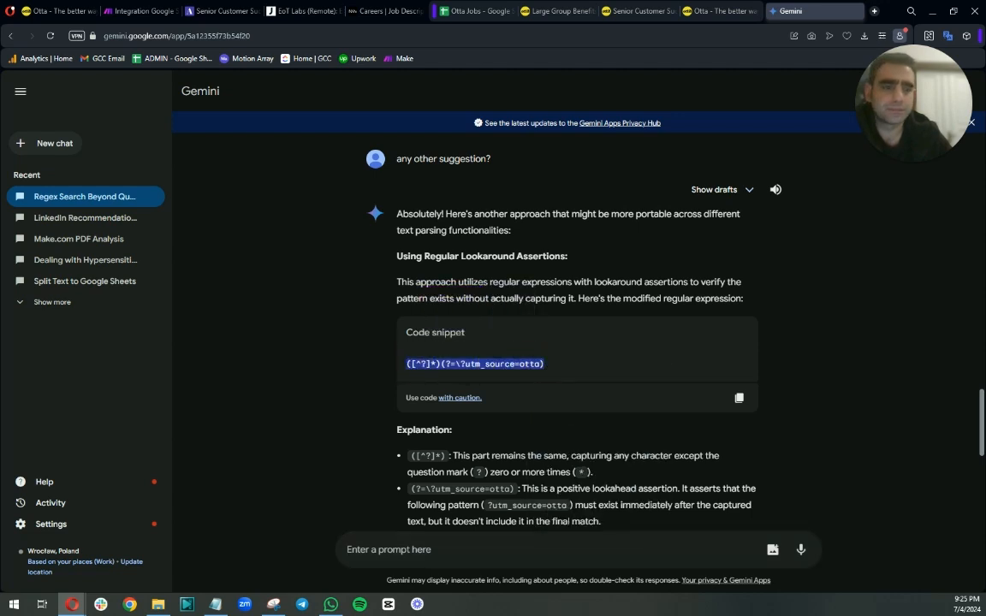
# Try replacing the end of the last parser's pattern with the copied lookahead snippet and save the module.
pyautogui.click(137, 11)
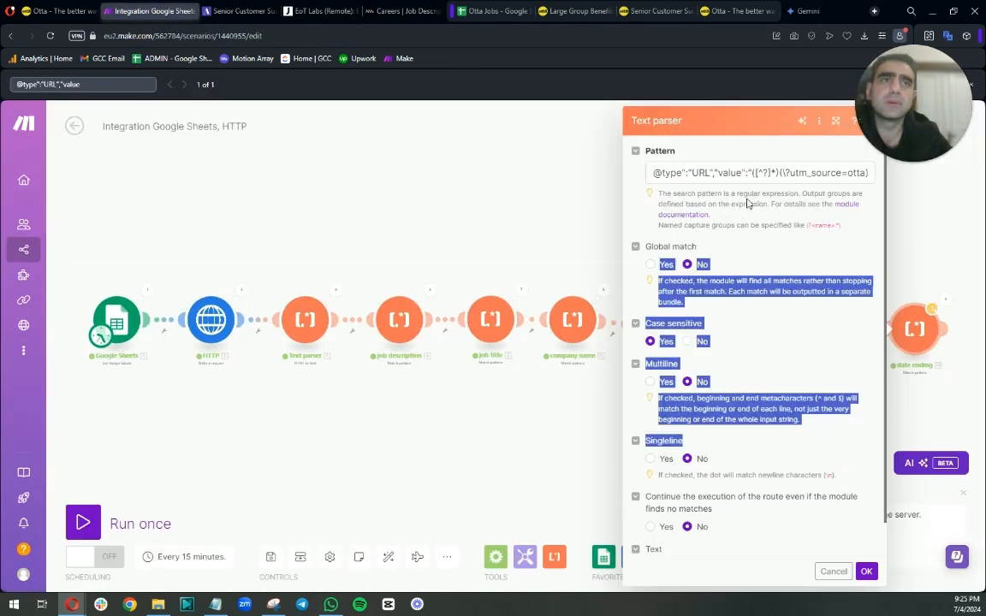
pyautogui.click(864, 172)
pyautogui.moveTo(750, 172); pyautogui.dragTo(926, 201)
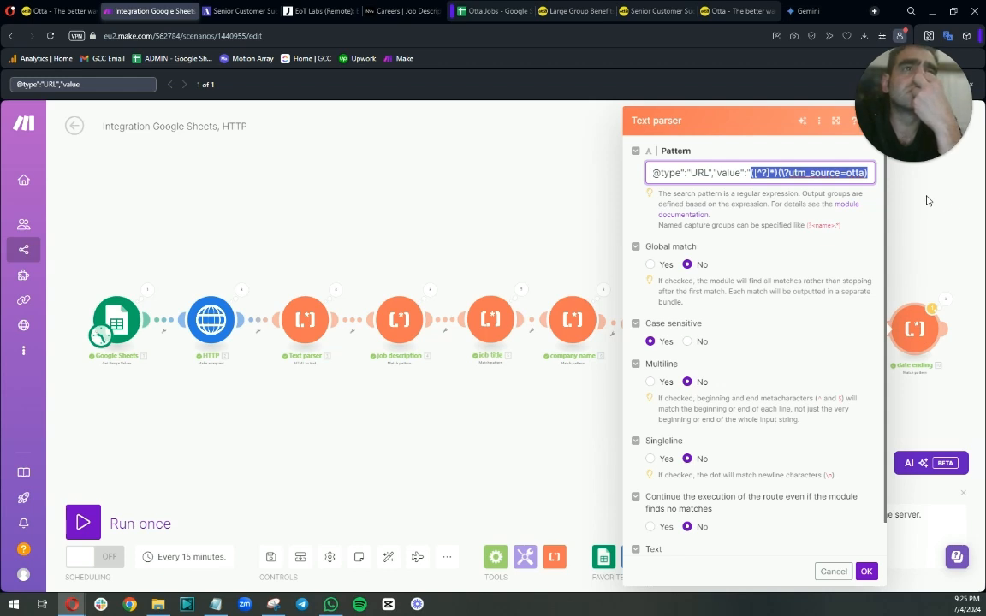
pyautogui.hotkey('ctrl', 'v')
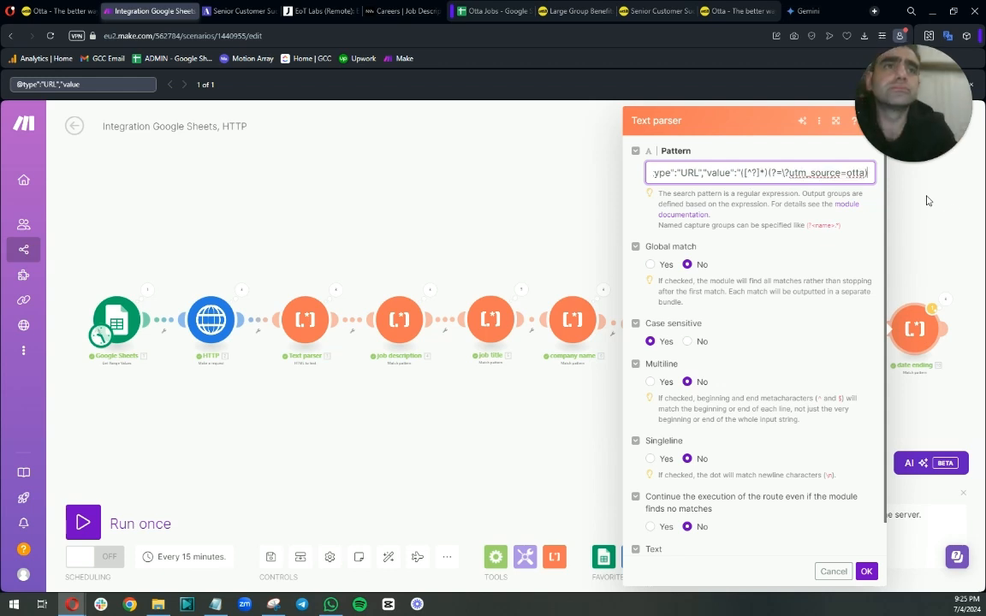
pyautogui.click(865, 570)
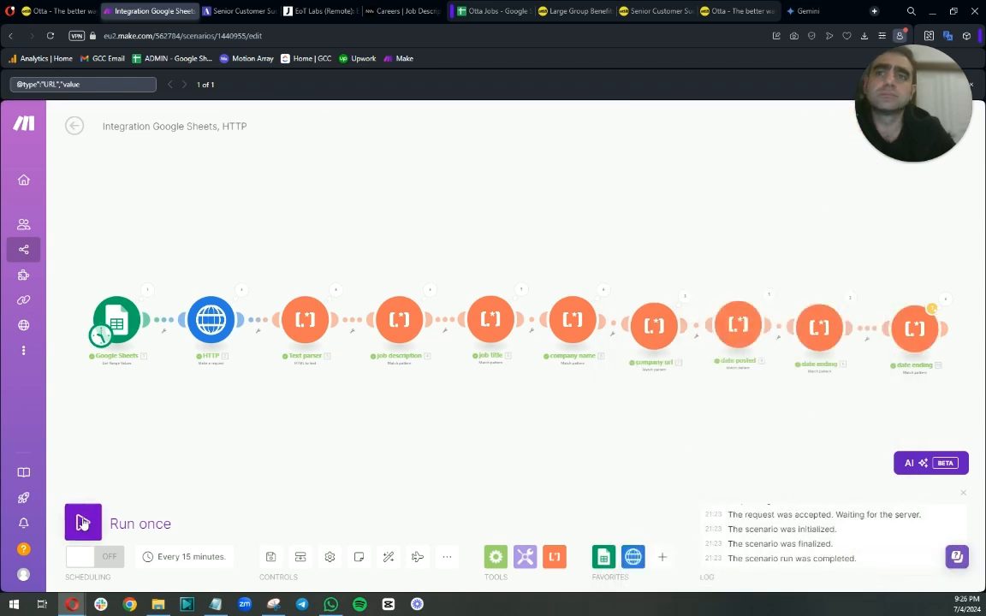
# Run the scenario once and inspect Operation 1 of the last parser's results.
pyautogui.click(83, 523)
pyautogui.click(941, 301)
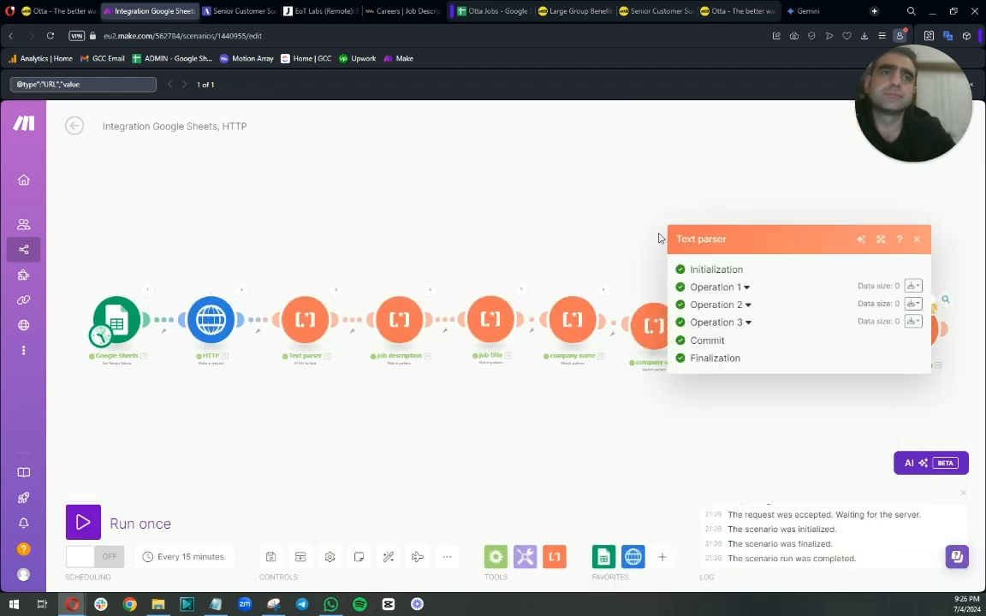
pyautogui.click(745, 287)
pyautogui.click(916, 215)
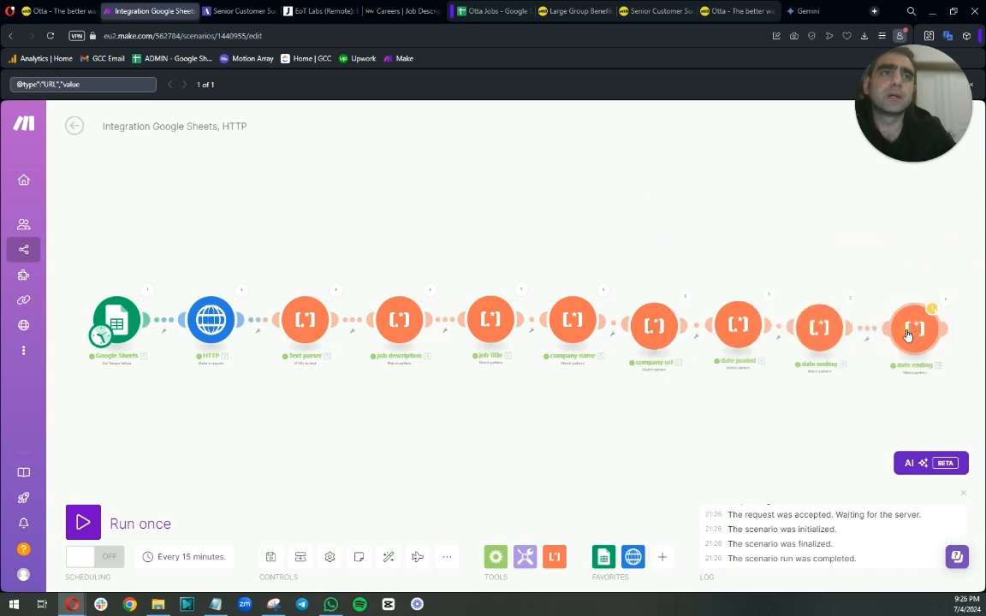
# Try removing the ([^?]*) capture group from the last parser's pattern, keeping only the lookahead.
pyautogui.click(908, 334)
pyautogui.moveTo(779, 173); pyautogui.dragTo(749, 173)
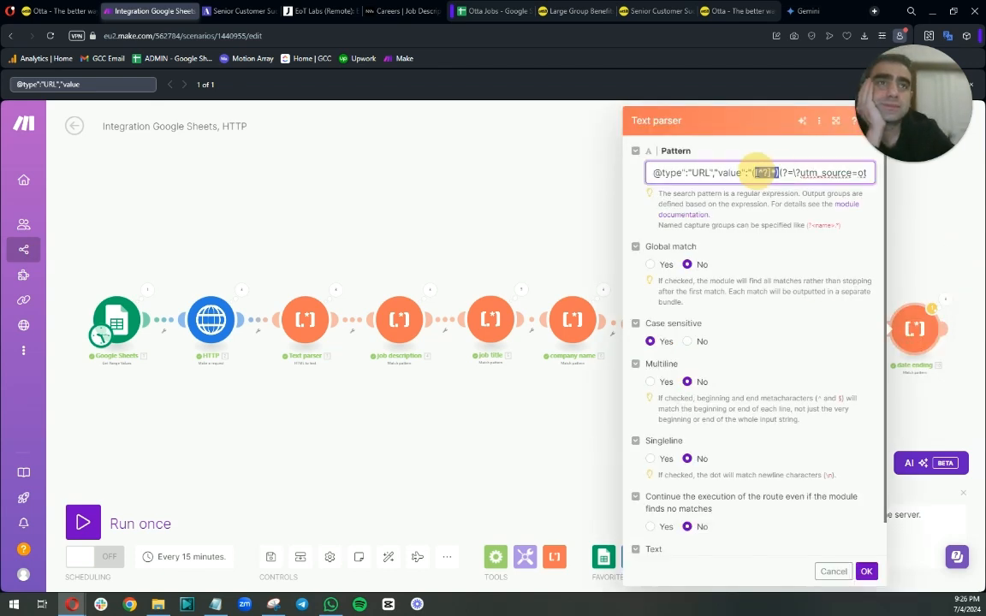
pyautogui.press('BackSpace')
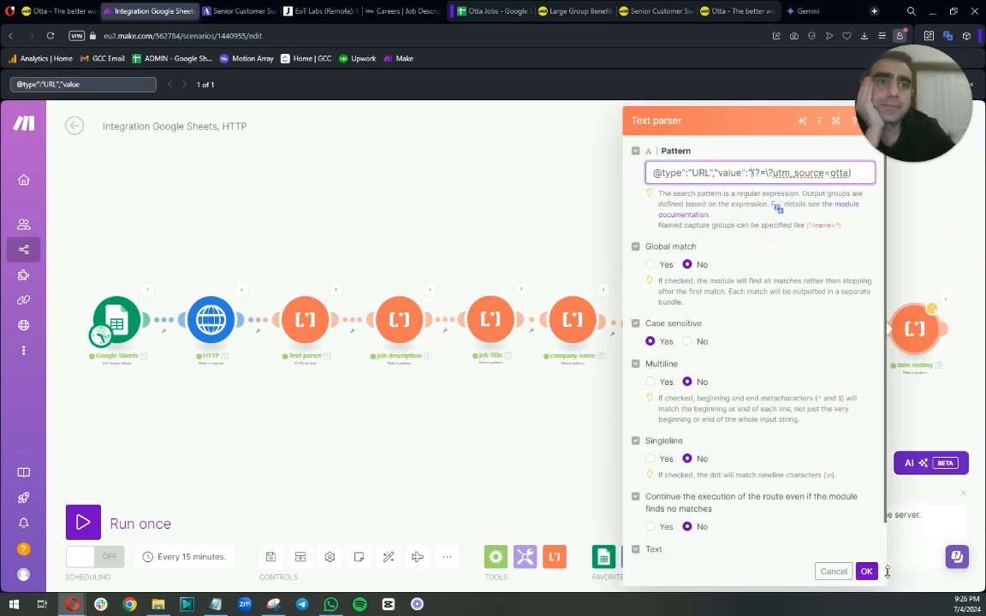
pyautogui.click(226, 434)
# Run the scenario once and inspect Operation 1 of the last parser's results.
pyautogui.click(83, 522)
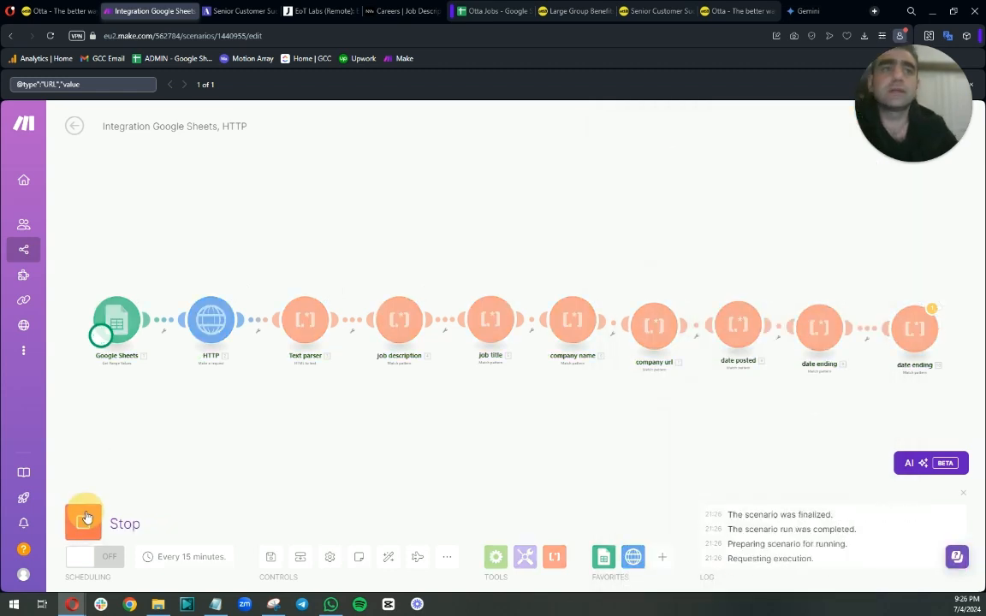
pyautogui.click(932, 308)
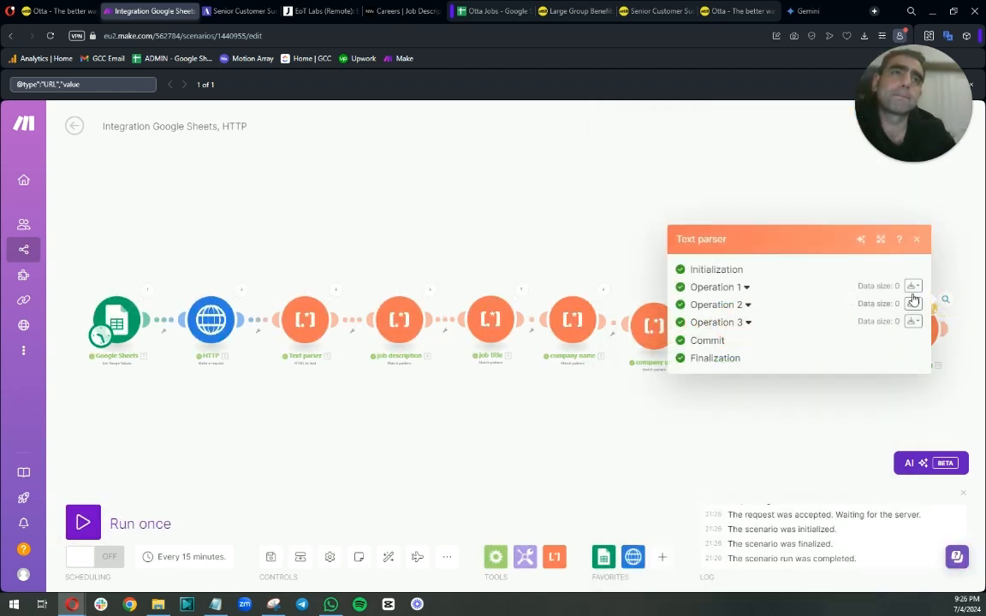
pyautogui.click(747, 267)
pyautogui.click(919, 219)
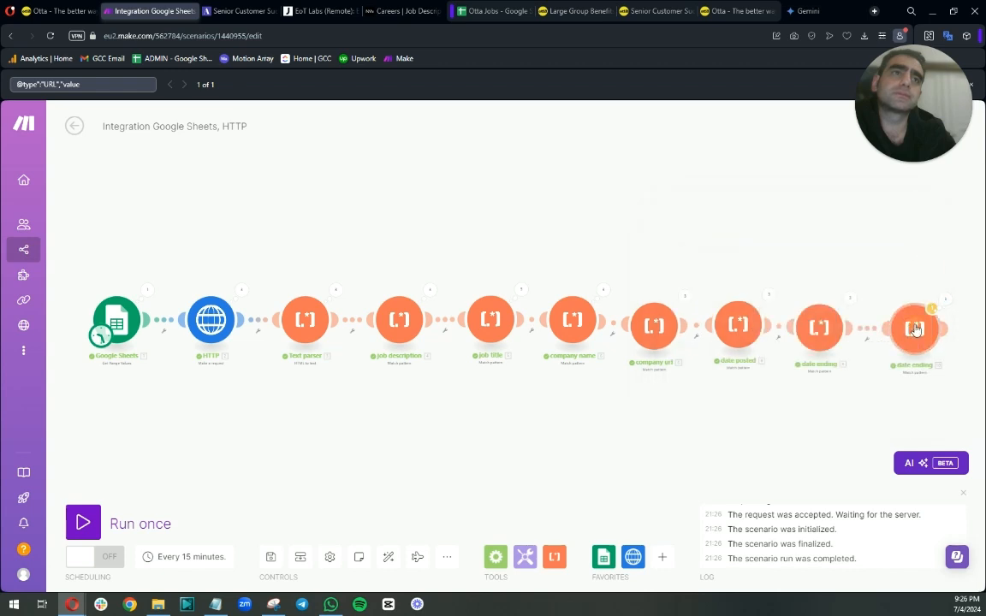
# Copy the ([^"]*) capture group from the pattern of the date ending parser before it.
pyautogui.click(913, 325)
pyautogui.moveTo(752, 172); pyautogui.dragTo(982, 190)
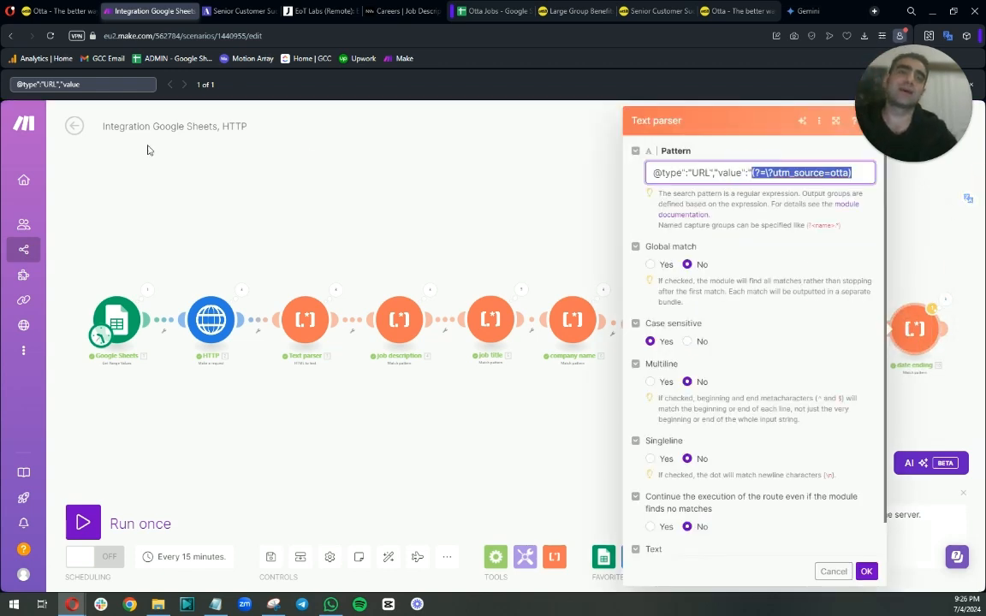
pyautogui.click(500, 200)
pyautogui.click(826, 313)
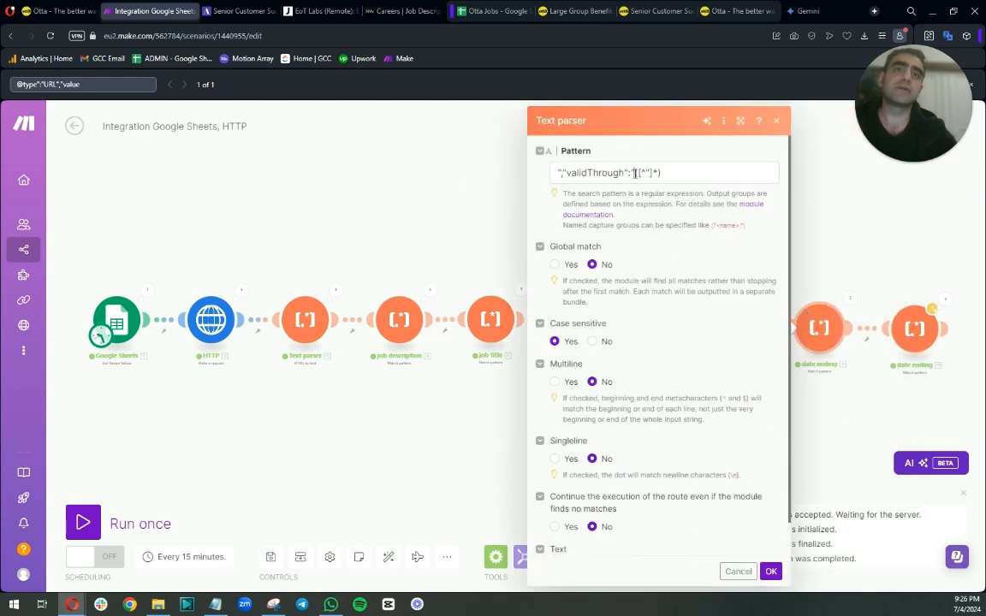
pyautogui.moveTo(634, 174); pyautogui.dragTo(670, 192)
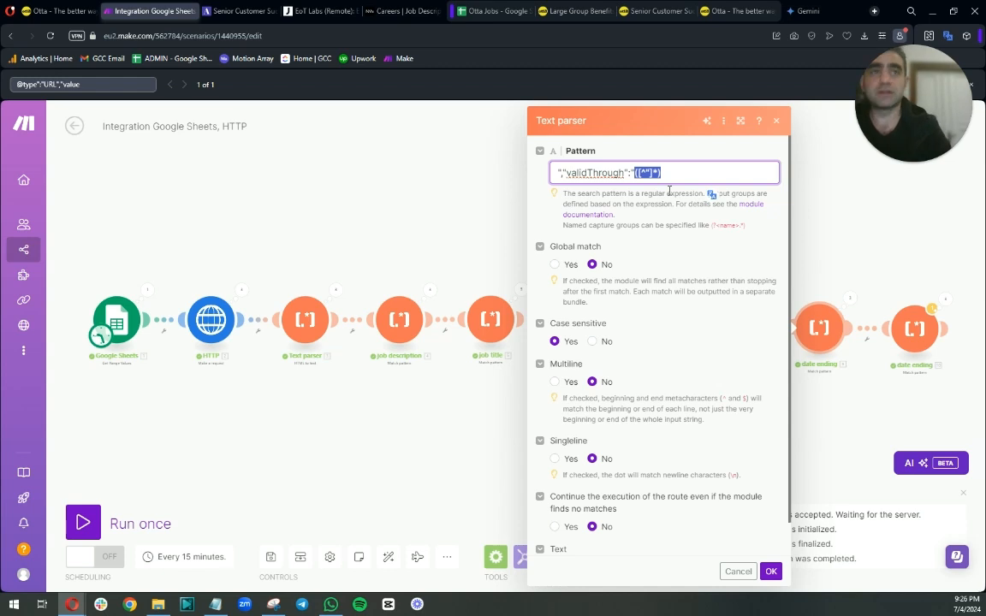
# Replace the lookahead in the last parser's pattern with the capture group ([^?]*) and save the module.
pyautogui.click(912, 325)
pyautogui.moveTo(753, 172); pyautogui.dragTo(863, 172)
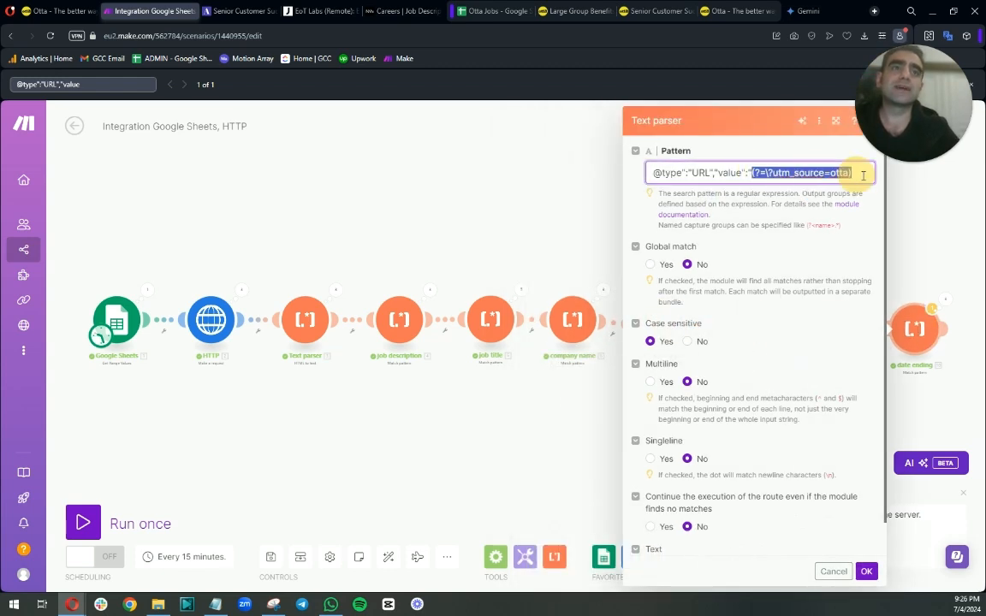
pyautogui.hotkey('ctrl', 'v')
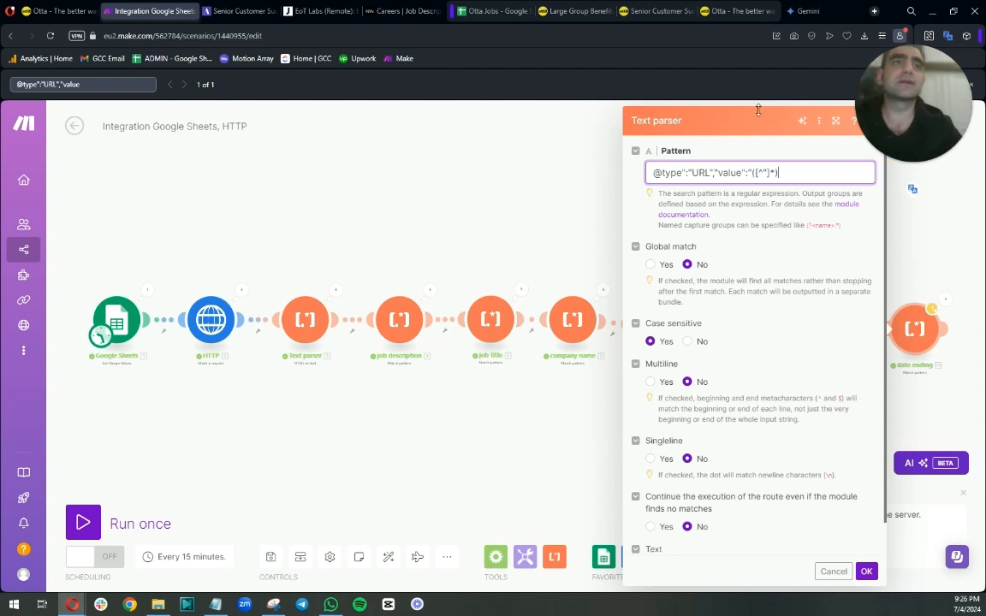
pyautogui.click(763, 172)
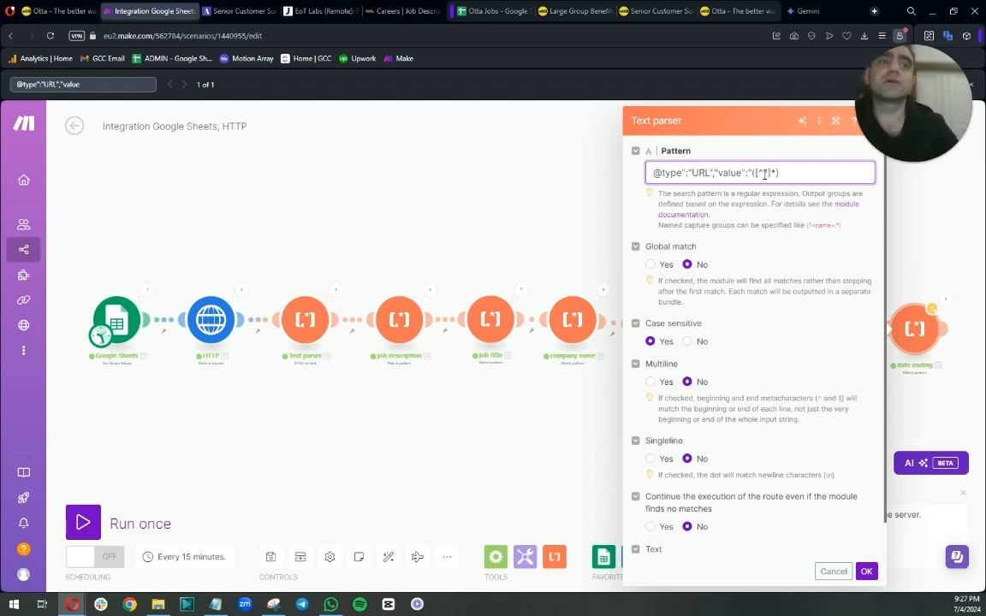
pyautogui.click(864, 570)
# Run the scenario once and inspect Operation 1 of the last parser's output.
pyautogui.click(83, 522)
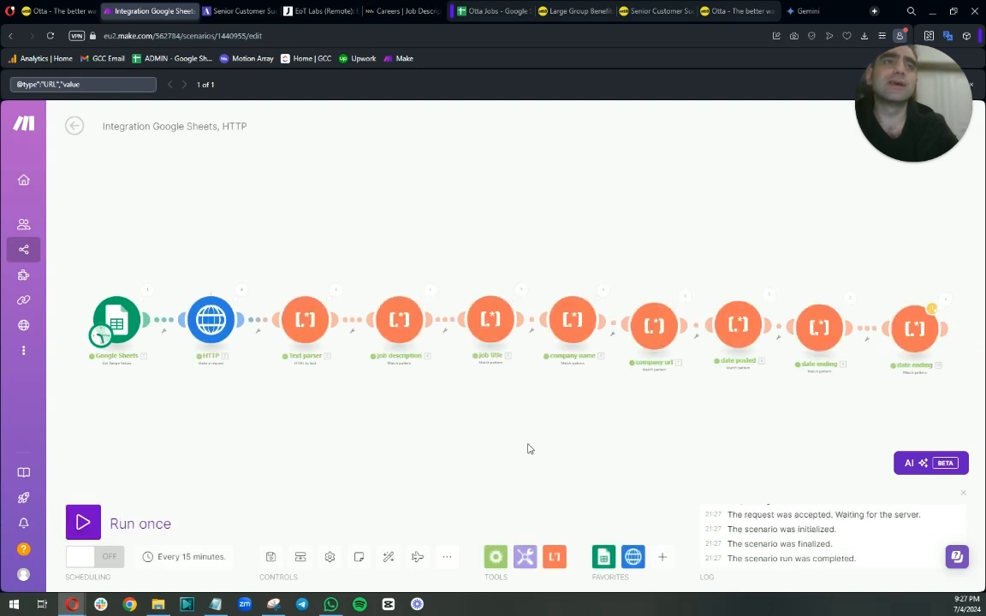
pyautogui.click(945, 302)
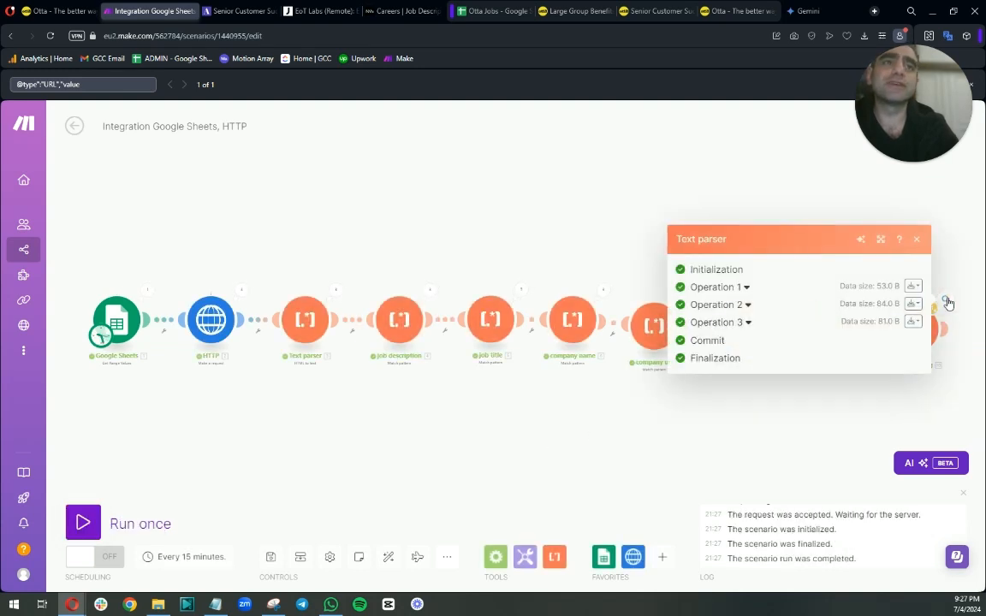
pyautogui.click(744, 287)
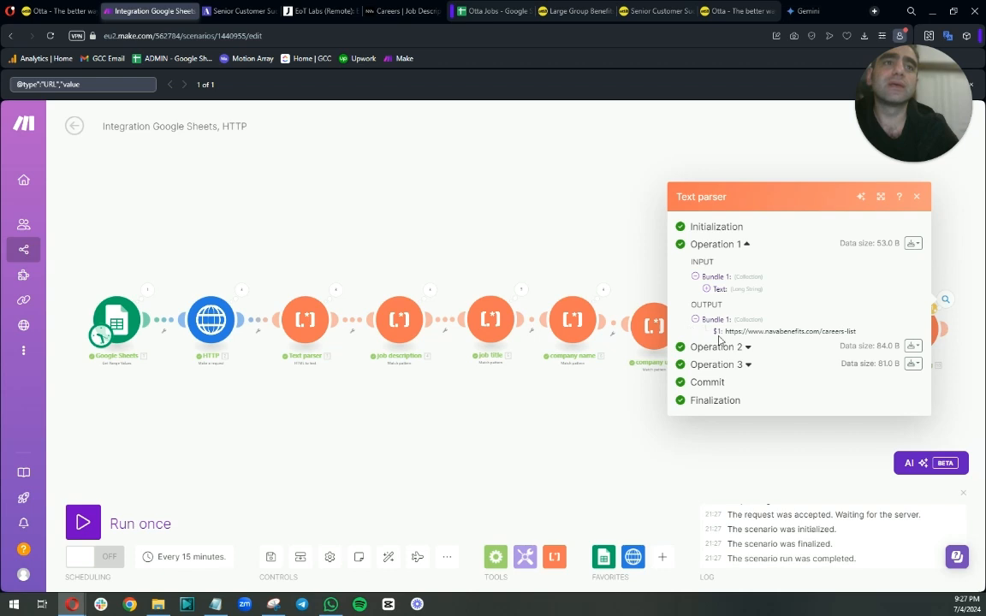
pyautogui.click(720, 434)
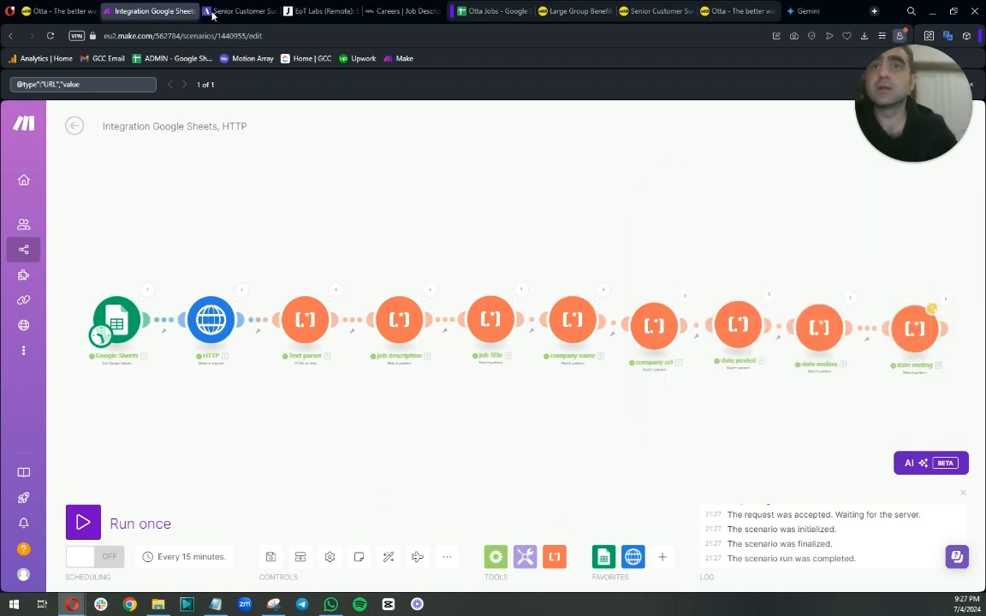
# Add the column headers "Job URL" and "Location" in cells H1 and I1 of the Otta Jobs sheet.
pyautogui.click(498, 12)
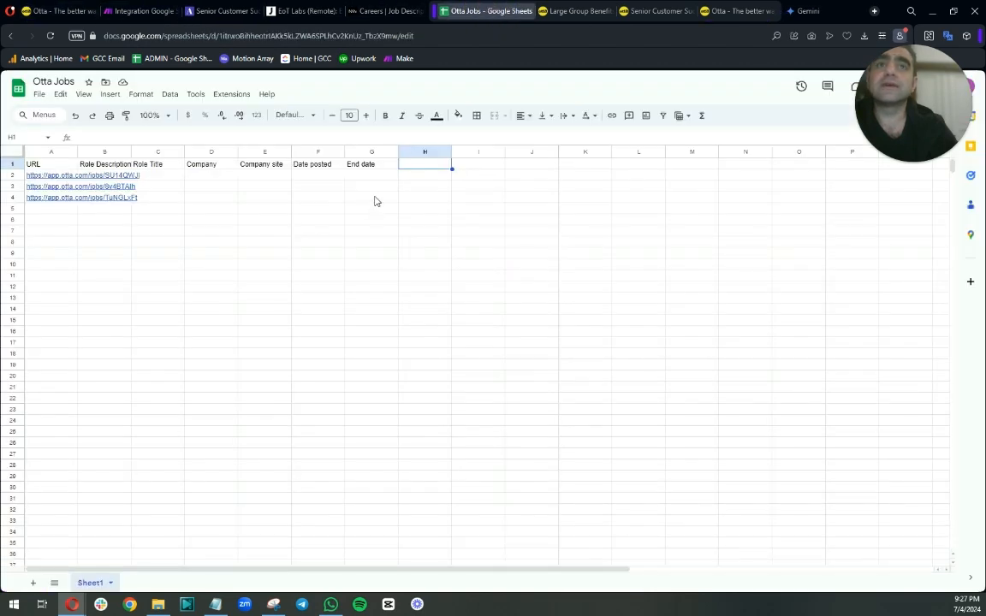
pyautogui.click(419, 168)
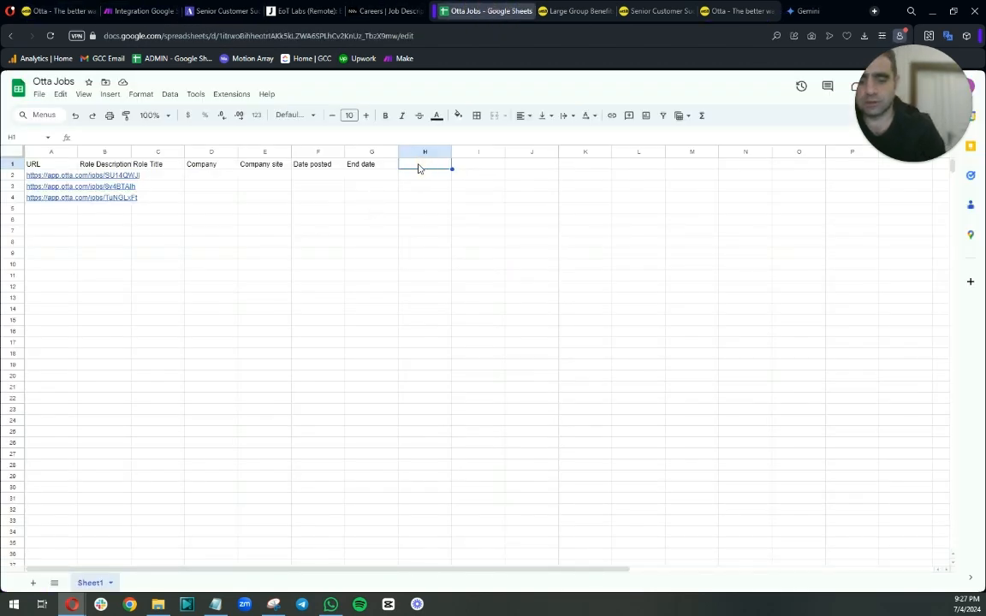
pyautogui.write('Job URL')
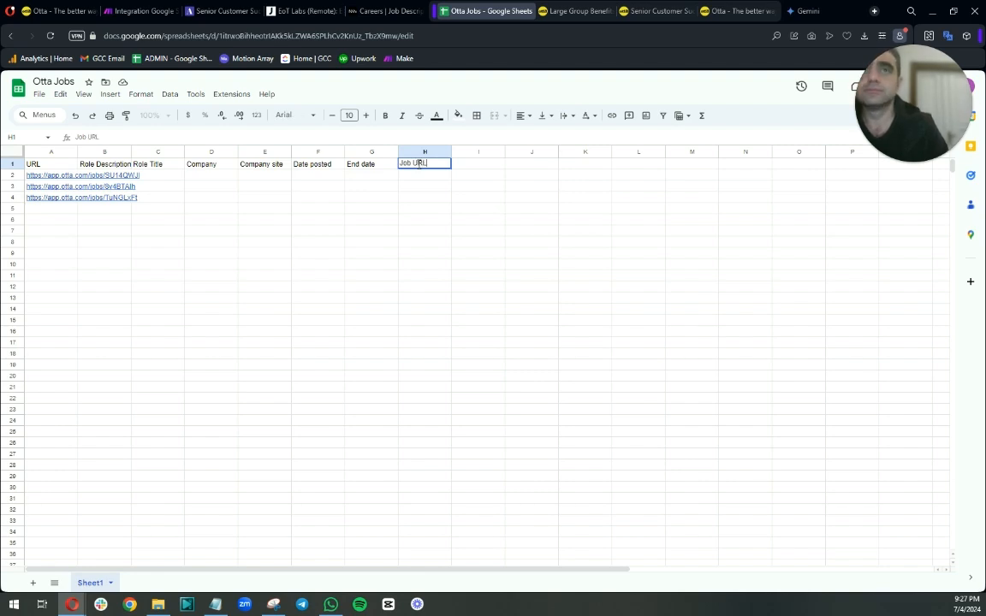
pyautogui.press('Tab')
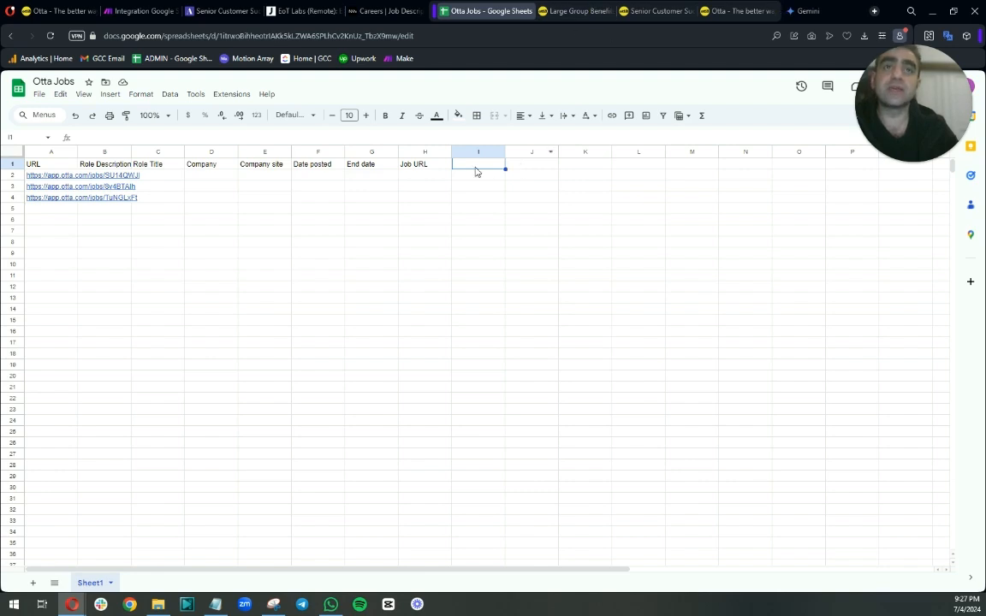
pyautogui.click(470, 165)
pyautogui.write('Location')
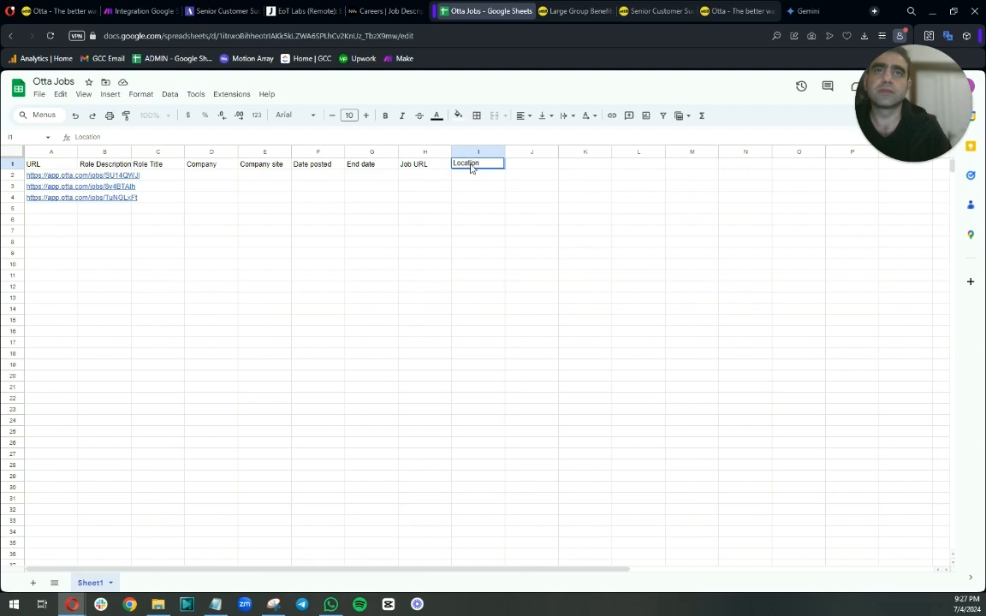
# Add the column header "Salary" in cell J1 of the Otta Jobs sheet.
pyautogui.press('Return')
pyautogui.press('pagedown')
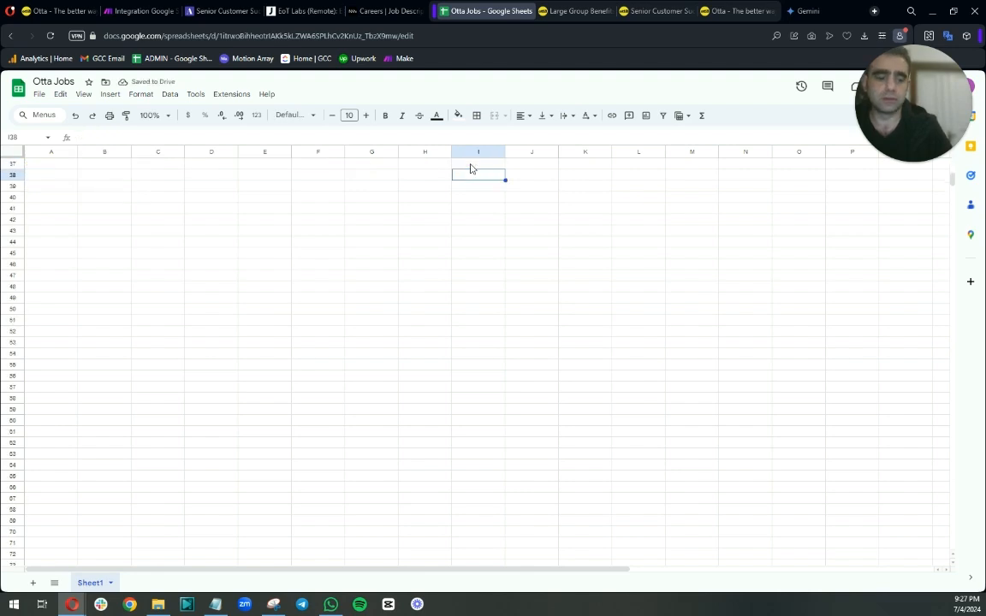
pyautogui.press('pageup')
pyautogui.press('Right')
pyautogui.press('Up')
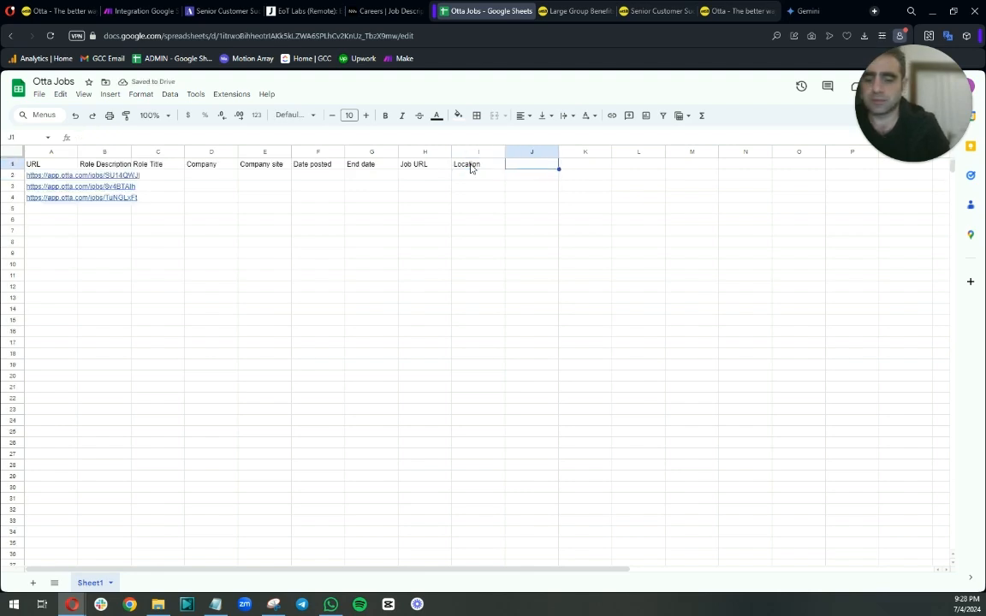
pyautogui.write('Salary')
pyautogui.click(470, 169)
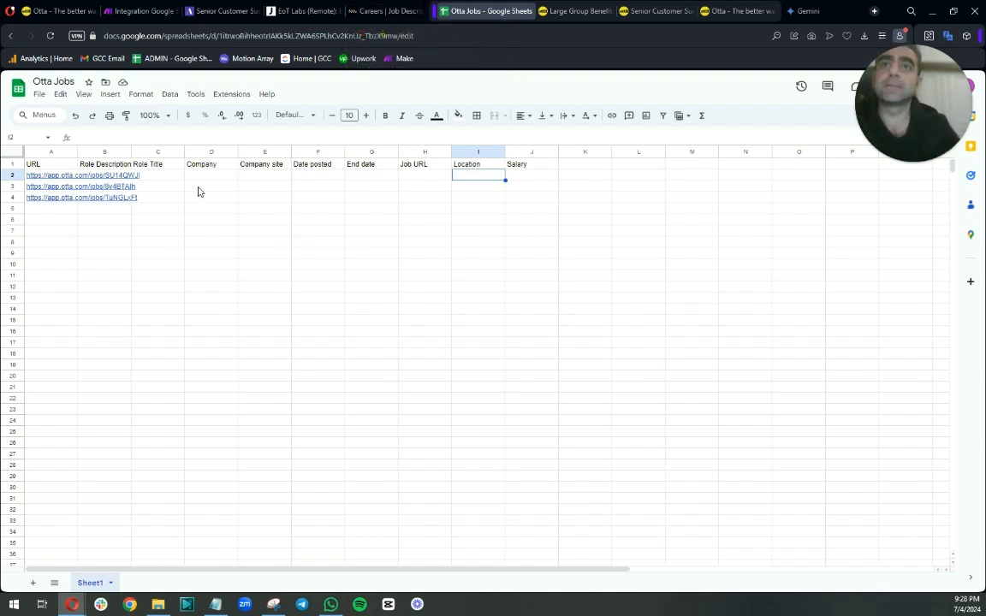
# Search the HTTP module's Operation 1 output data for US and copy the "Country","value":" text before it.
pyautogui.click(142, 13)
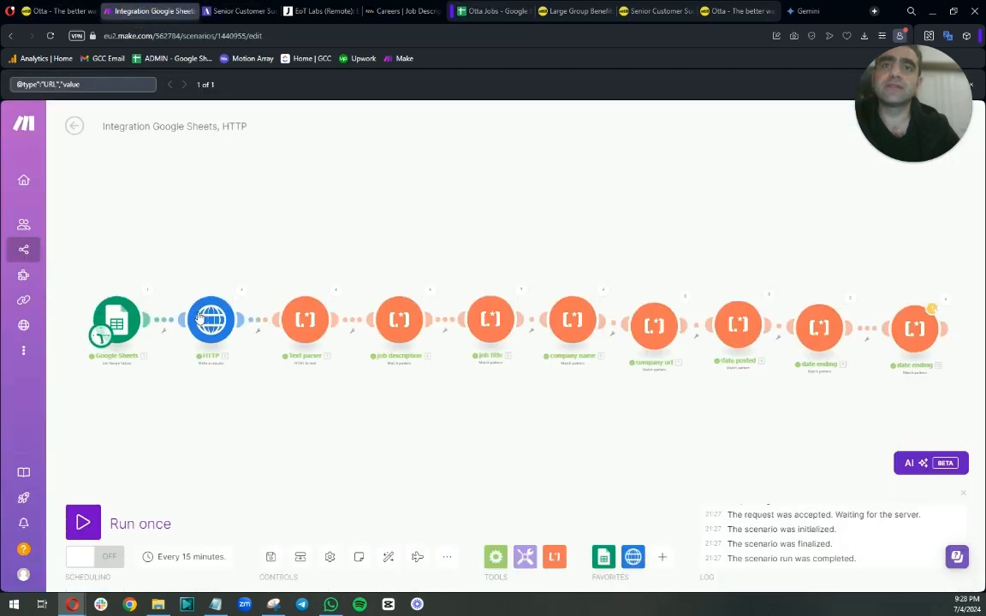
pyautogui.click(242, 291)
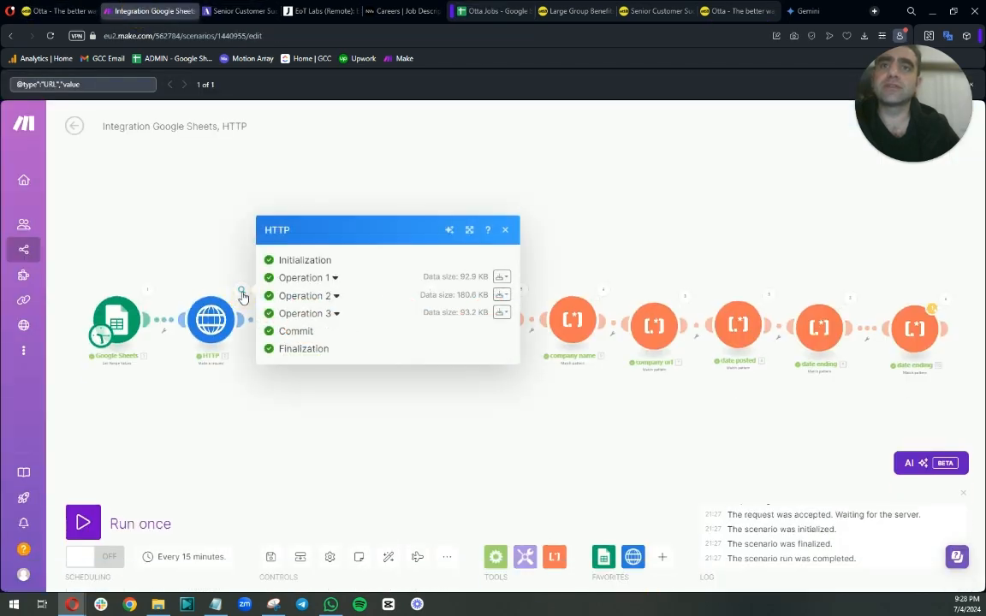
pyautogui.click(334, 277)
pyautogui.click(295, 494)
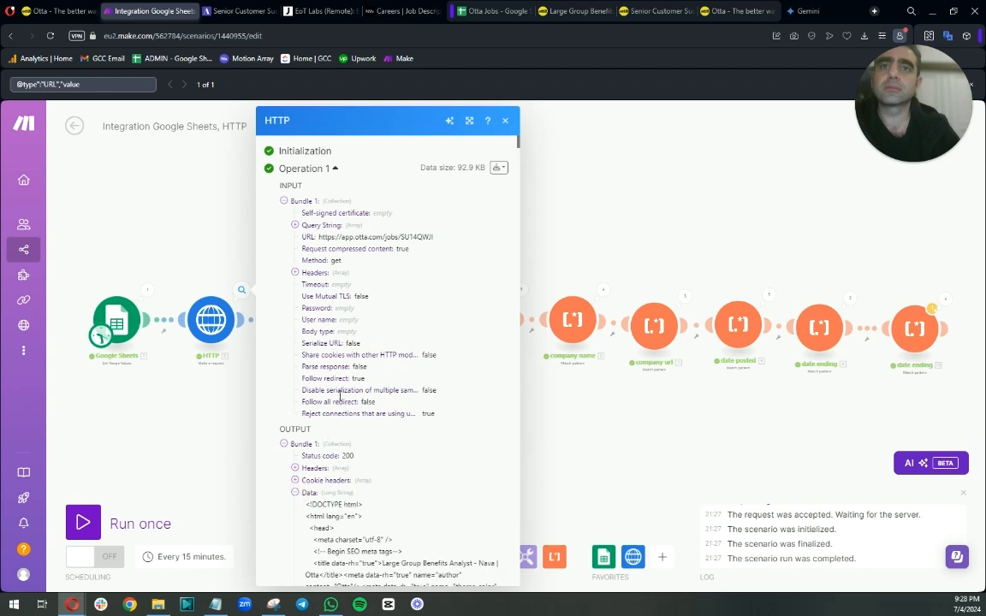
pyautogui.moveTo(119, 86); pyautogui.dragTo(2, 91)
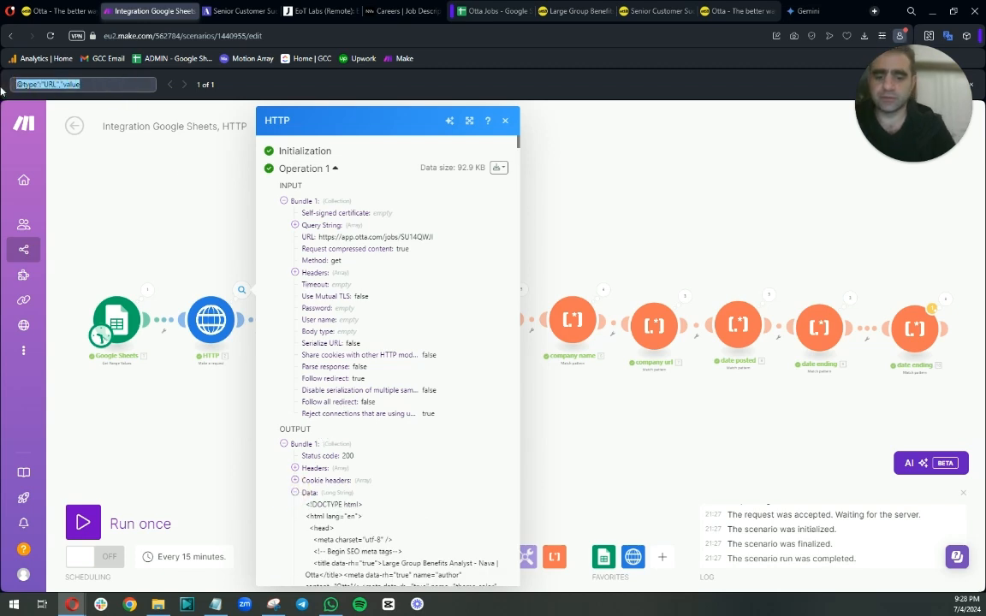
pyautogui.write('US')
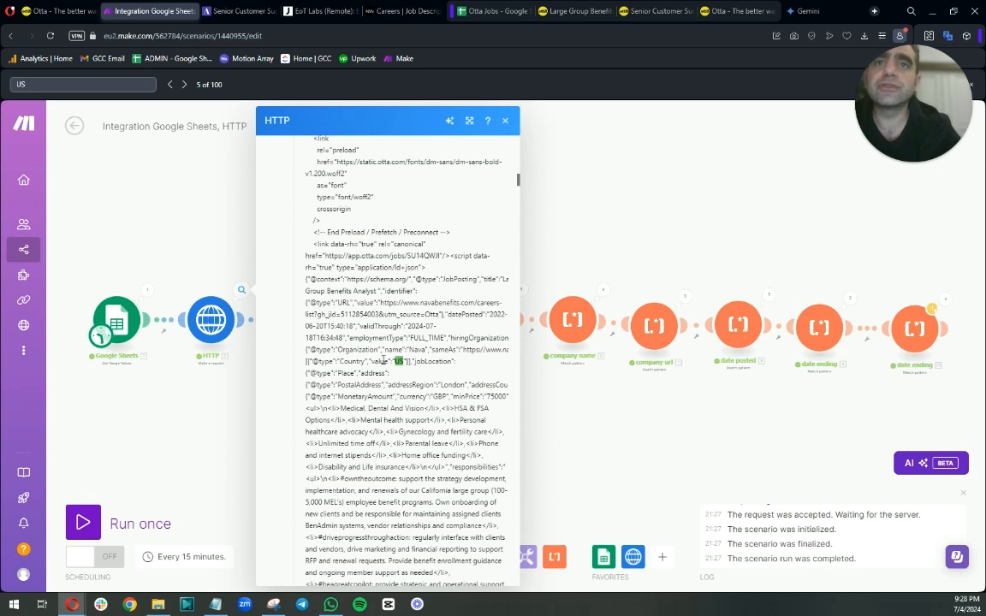
pyautogui.moveTo(393, 362); pyautogui.dragTo(358, 362)
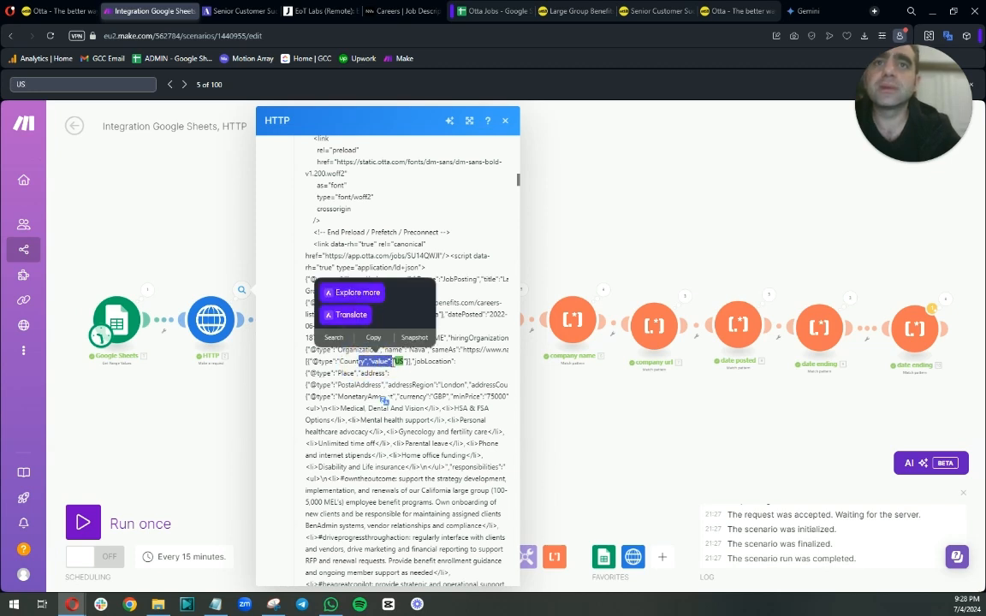
pyautogui.doubleClick(381, 362)
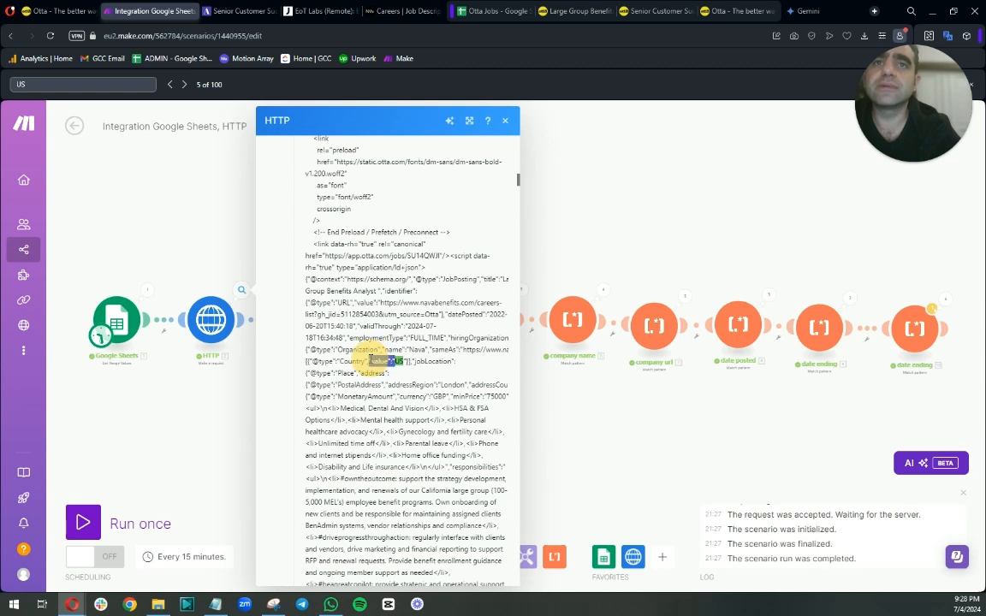
pyautogui.moveTo(369, 361); pyautogui.dragTo(339, 361)
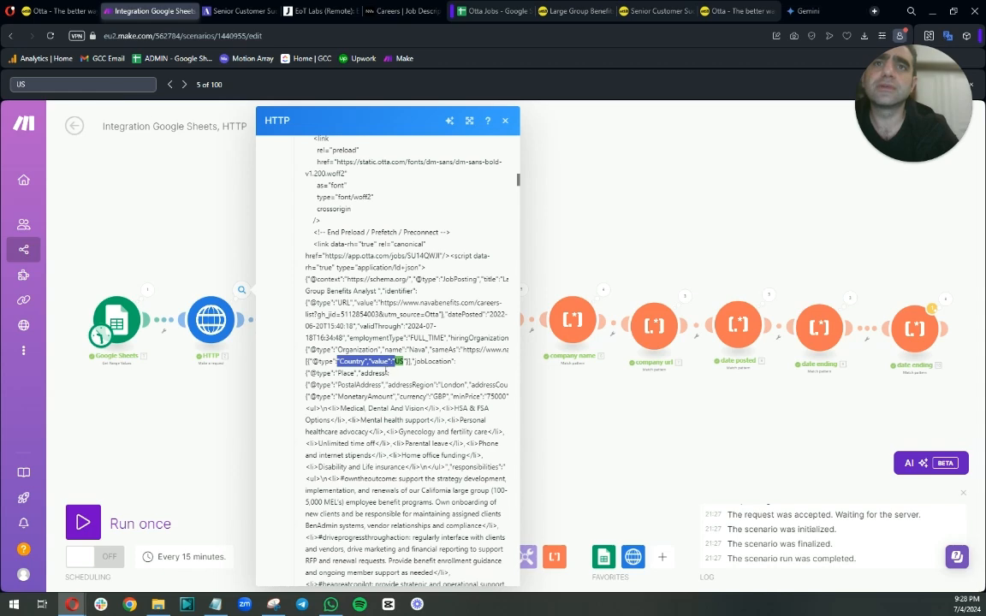
# Rename the last text parser module to "job URL".
pyautogui.rightClick(819, 324)
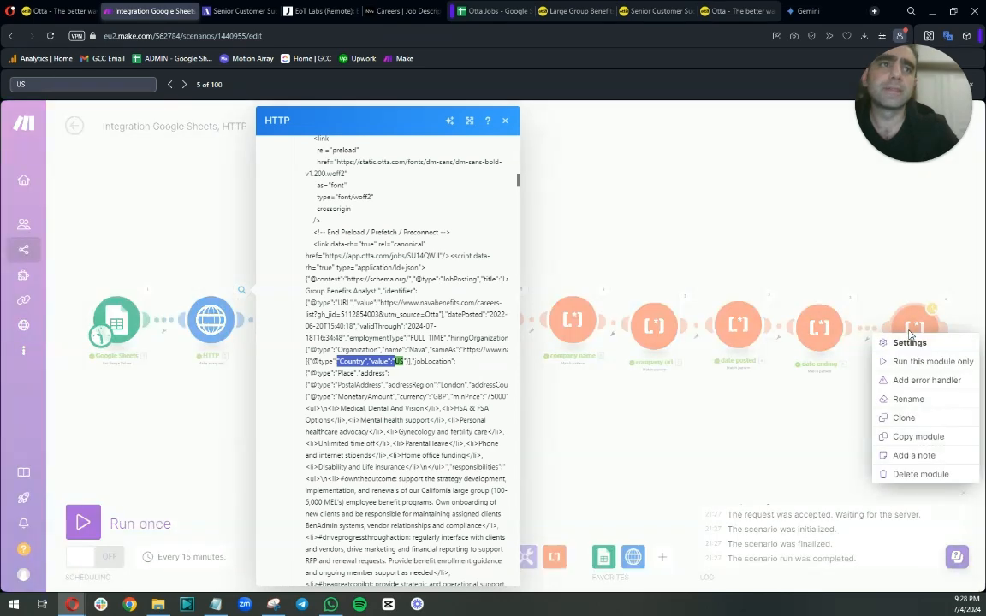
pyautogui.moveTo(774, 230); pyautogui.dragTo(535, 193)
pyautogui.rightClick(679, 285)
pyautogui.click(712, 351)
pyautogui.moveTo(648, 274); pyautogui.dragTo(575, 271)
pyautogui.click(591, 282)
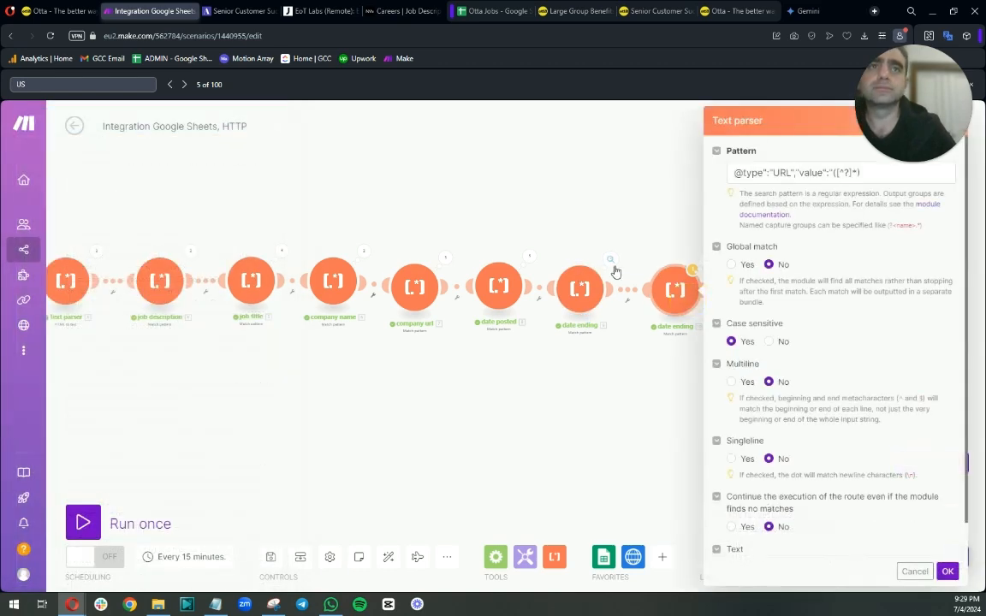
pyautogui.rightClick(668, 291)
pyautogui.click(683, 363)
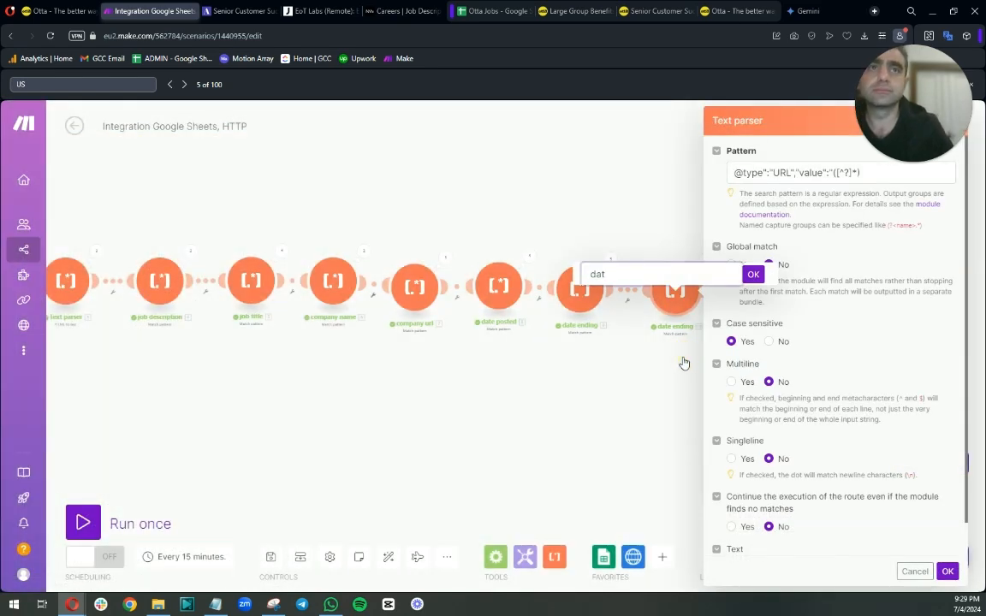
pyautogui.press('BackSpace')
pyautogui.press('BackSpace')
pyautogui.press('BackSpace')
pyautogui.write('job URL')
pyautogui.press('Return')
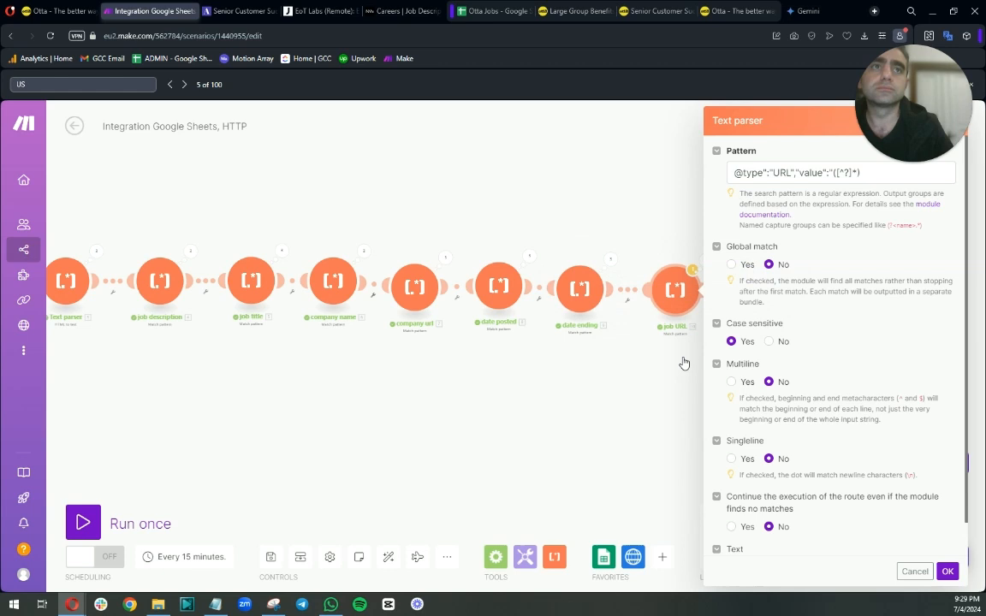
# Clone the job URL parser and replace the start of its pattern with "Country","value":".
pyautogui.click(647, 400)
pyautogui.click(668, 312)
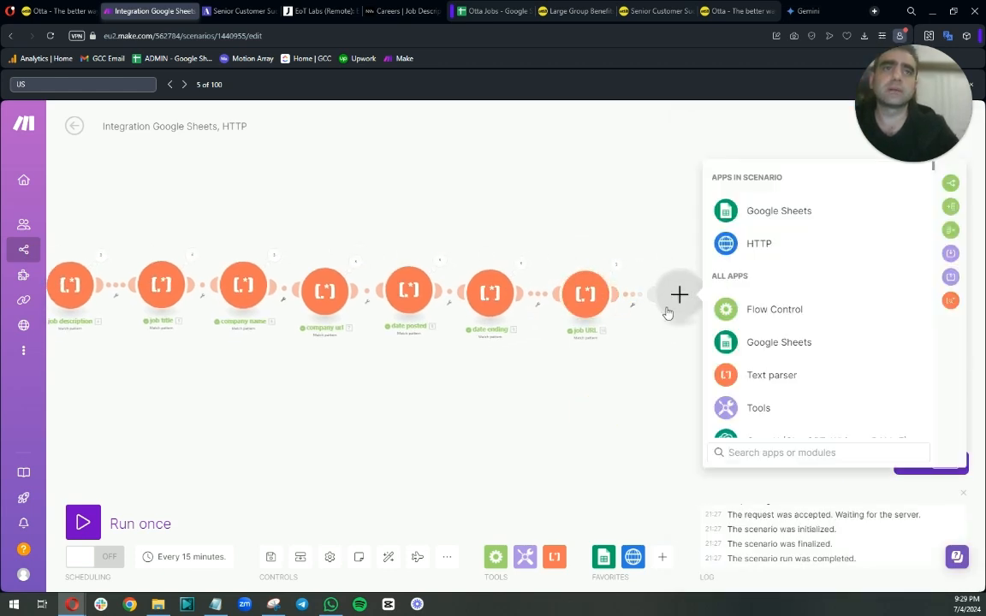
pyautogui.rightClick(584, 293)
pyautogui.click(613, 382)
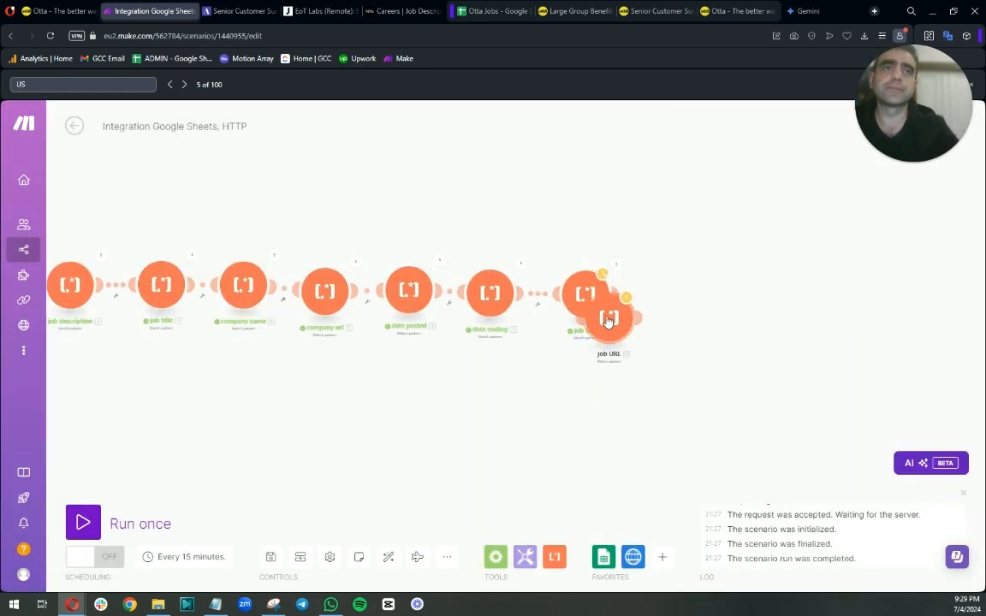
pyautogui.click(681, 296)
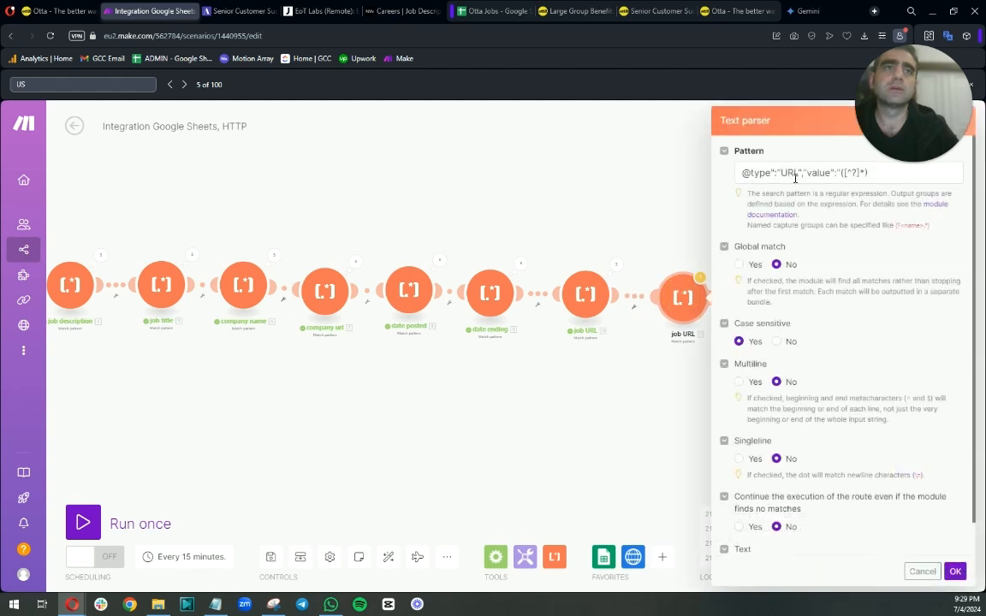
pyautogui.moveTo(837, 173); pyautogui.dragTo(716, 161)
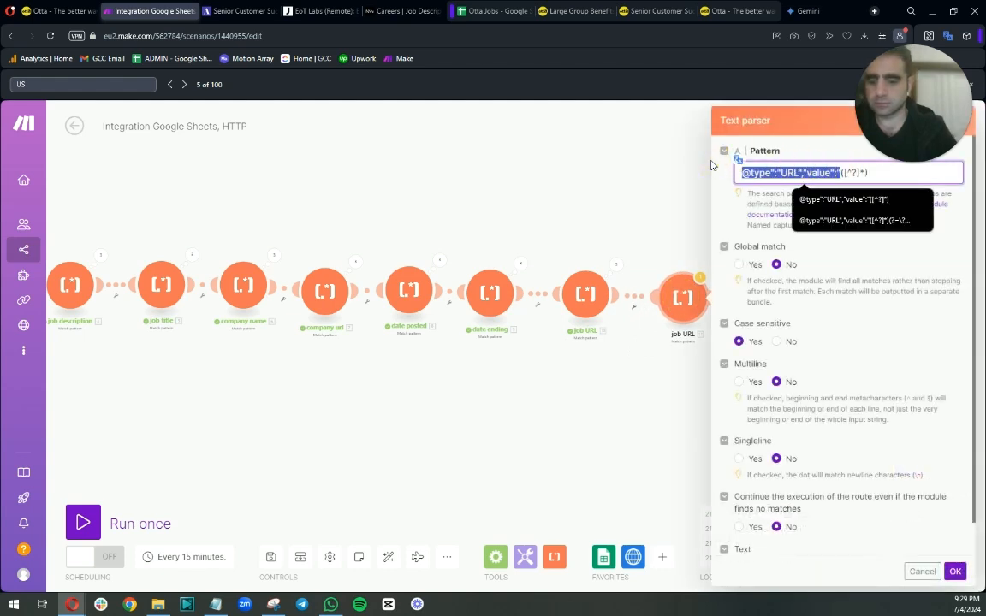
pyautogui.write('"Country","value":"')
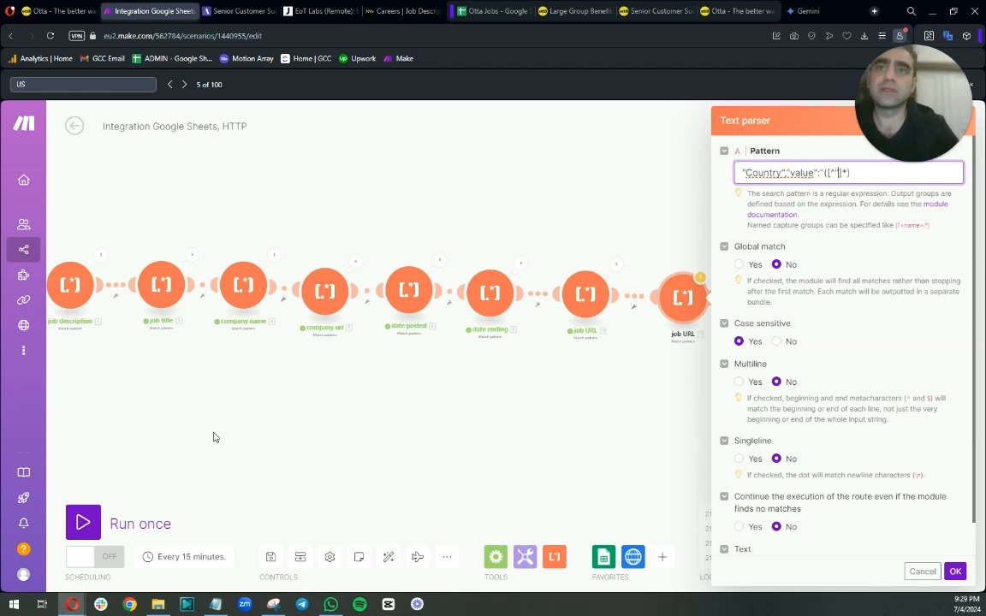
pyautogui.click(196, 401)
# Search the HTTP module's Operation 1 output data for the country text and for remote.
pyautogui.moveTo(196, 400); pyautogui.dragTo(495, 400)
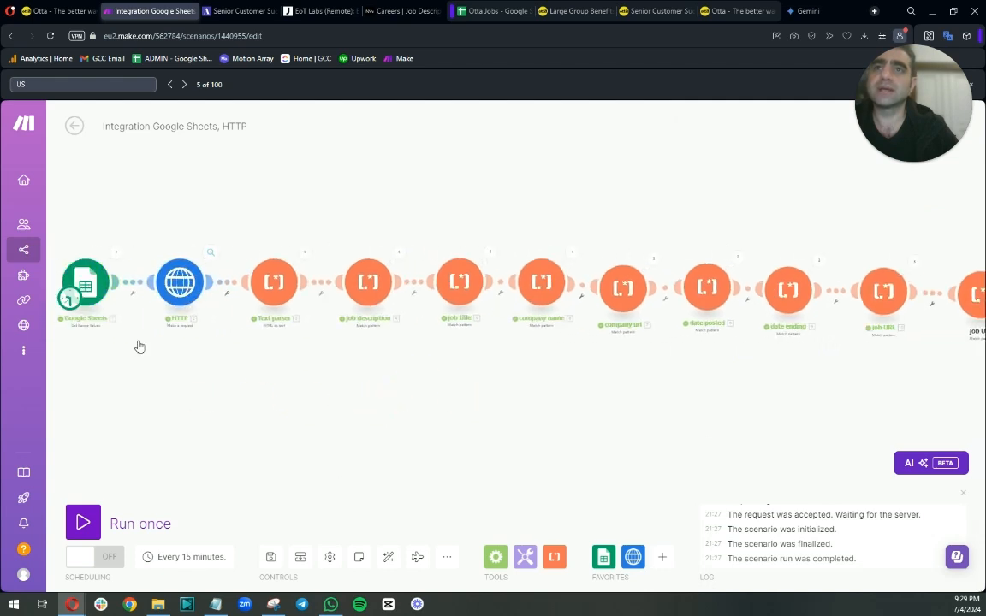
pyautogui.moveTo(139, 345); pyautogui.dragTo(101, 398)
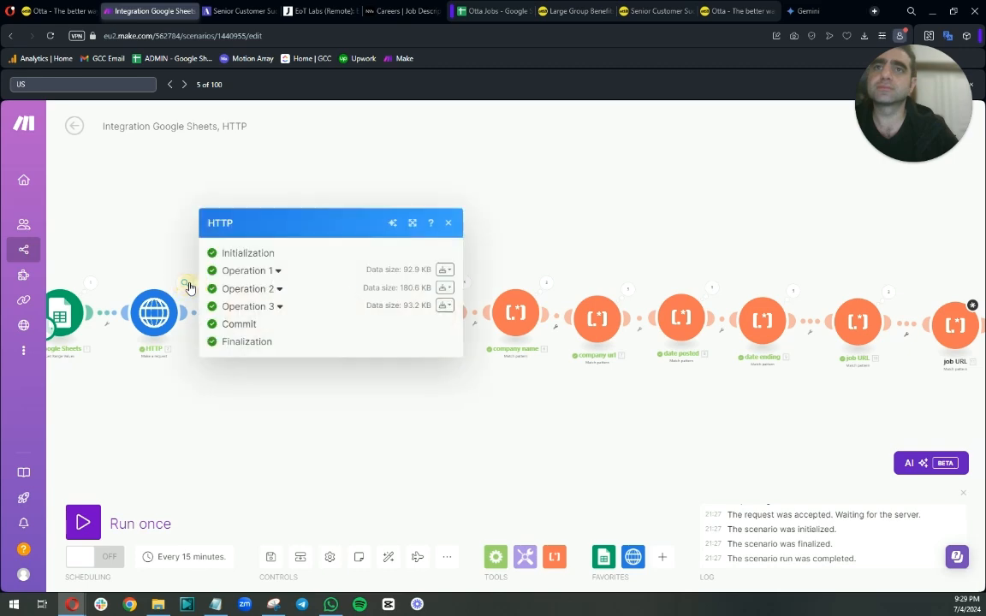
pyautogui.click(184, 281)
pyautogui.click(278, 269)
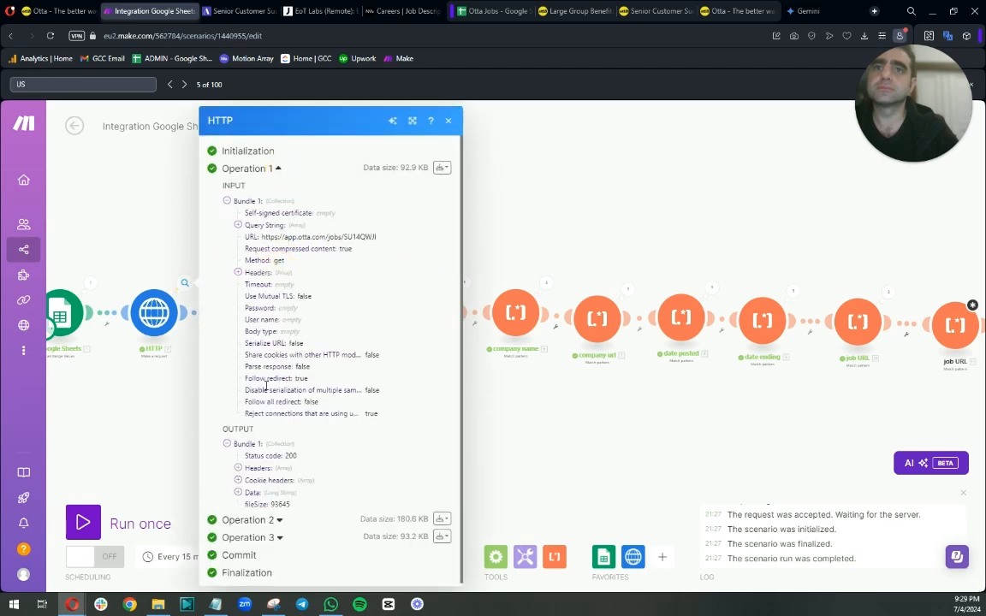
pyautogui.click(238, 493)
pyautogui.scroll(-5, 291, 436)
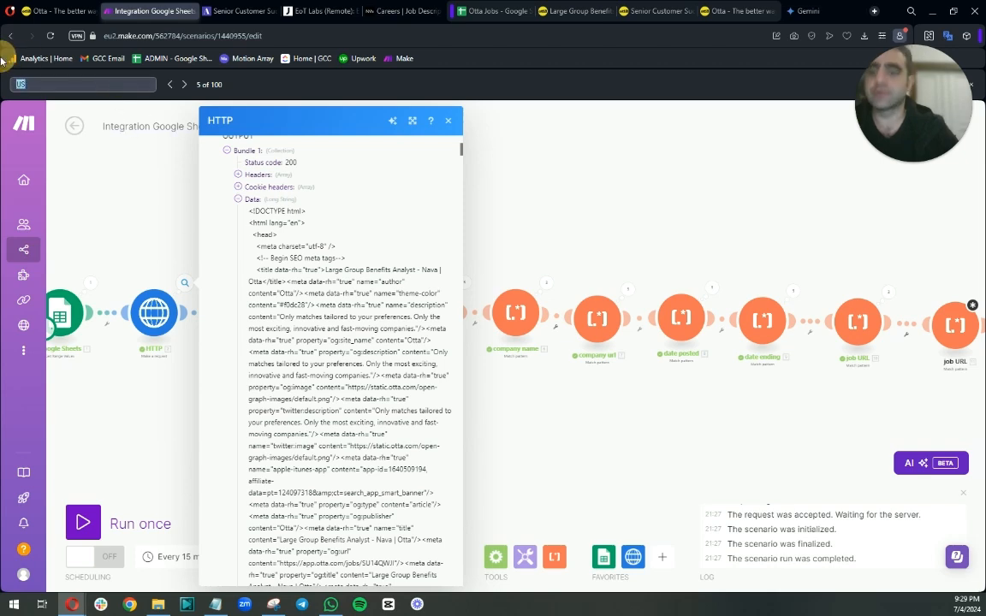
pyautogui.write('"Country","value":"')
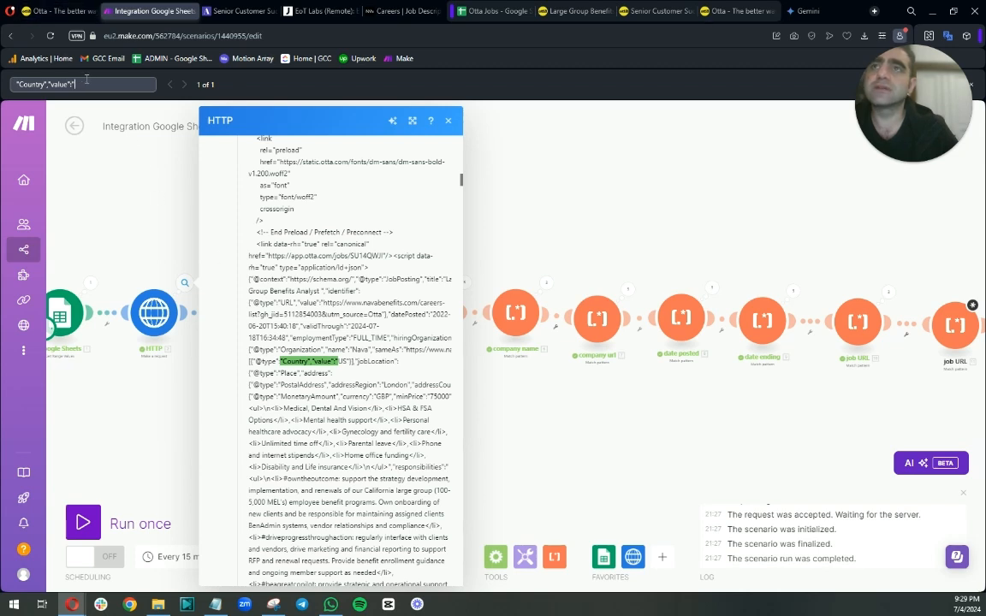
pyautogui.moveTo(77, 84); pyautogui.dragTo(2, 83)
pyautogui.write('remote')
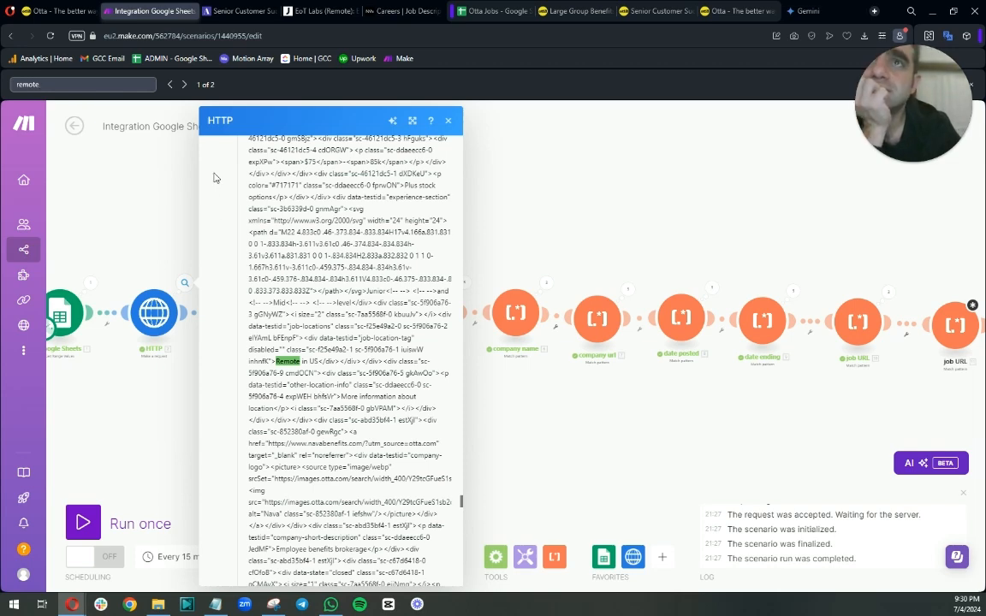
pyautogui.click(184, 83)
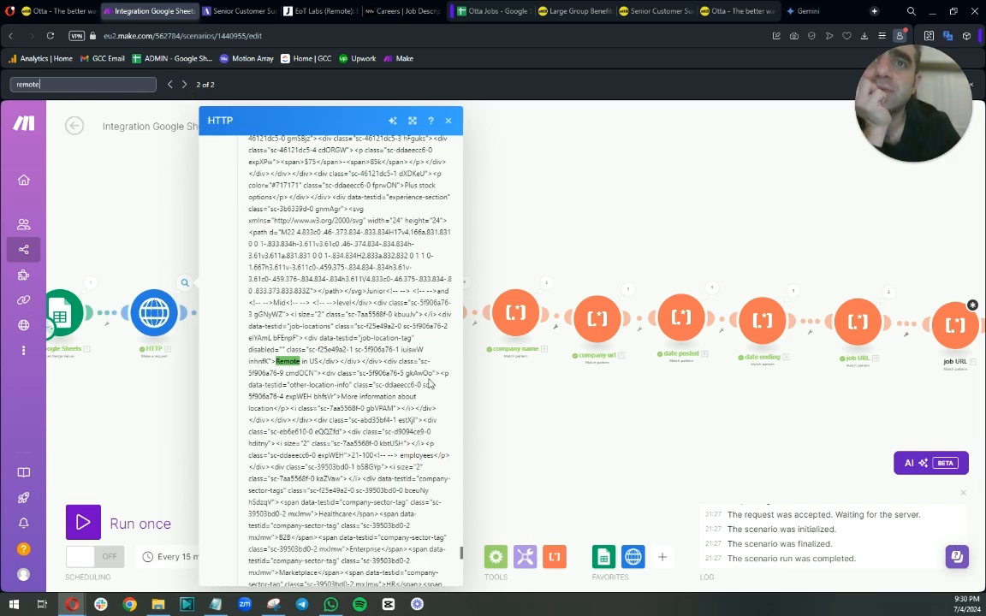
# Step through the matches for us in the HTTP output data to locate the job's location.
pyautogui.scroll(-5, 429, 384)
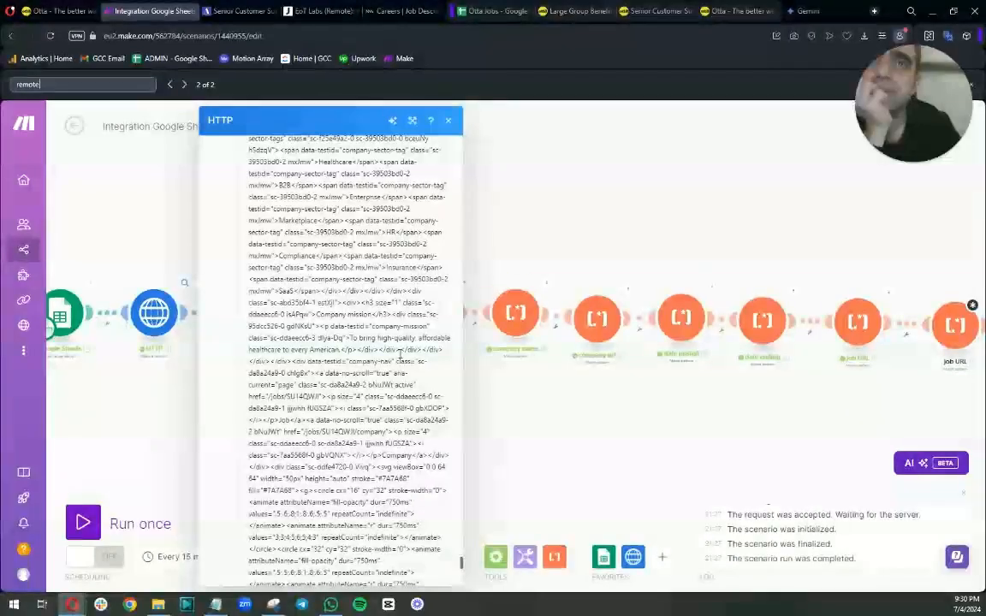
pyautogui.scroll(-5, 399, 354)
pyautogui.scroll(-3, 359, 441)
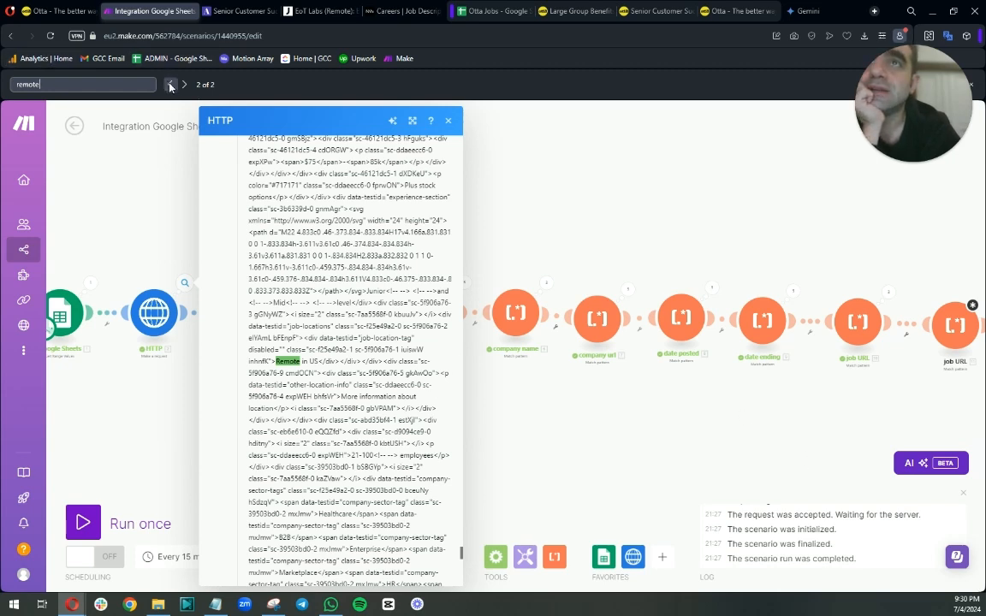
pyautogui.doubleClick(27, 84)
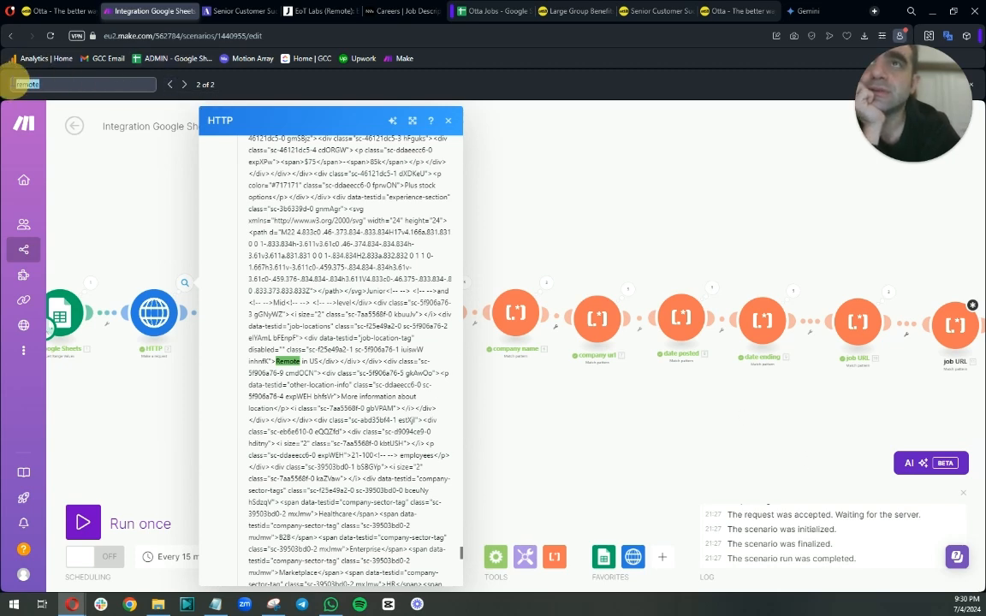
pyautogui.write('us')
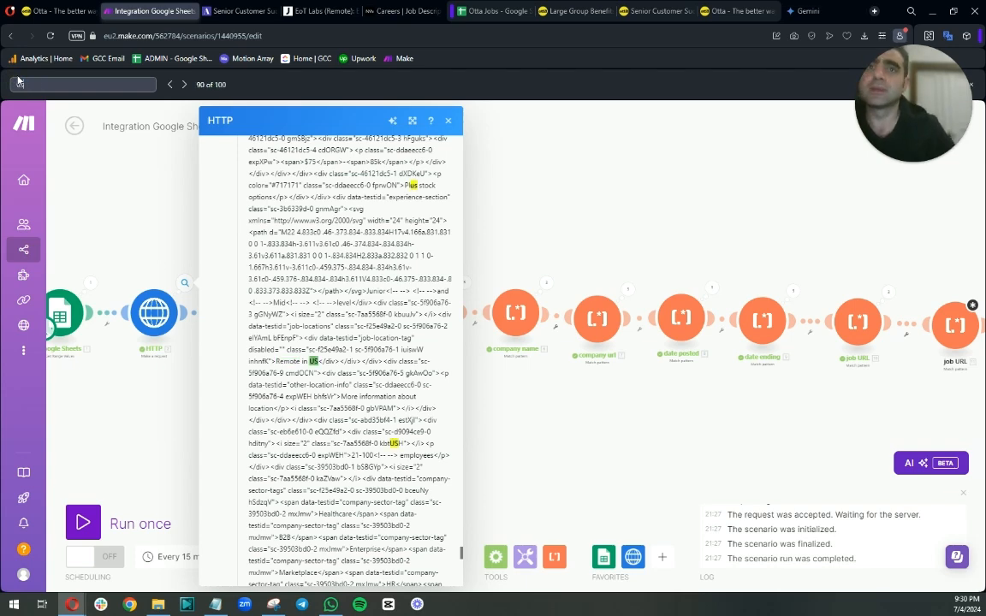
pyautogui.click(170, 85)
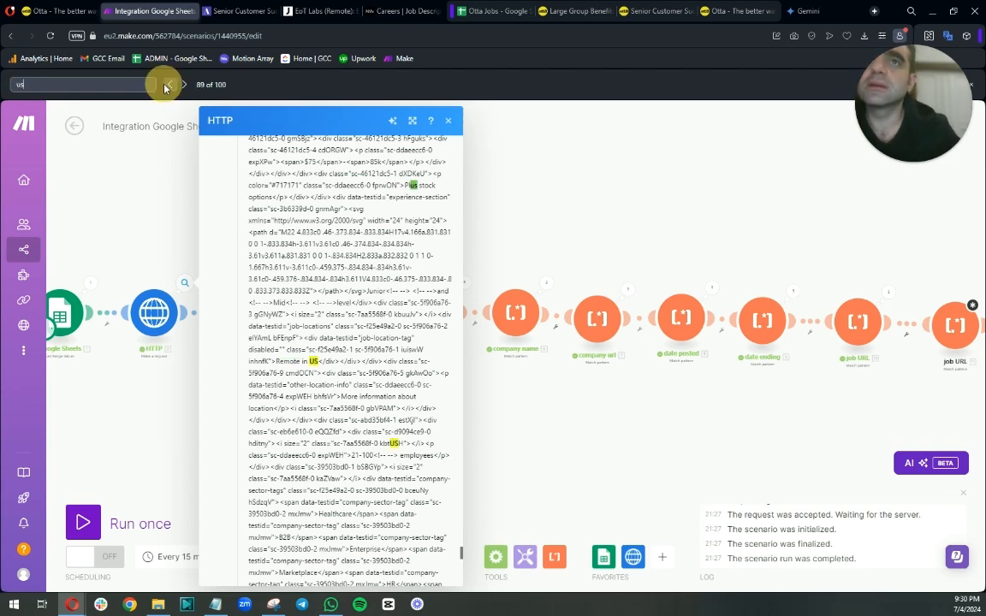
pyautogui.click(169, 85)
pyautogui.click(171, 84)
pyautogui.click(171, 84)
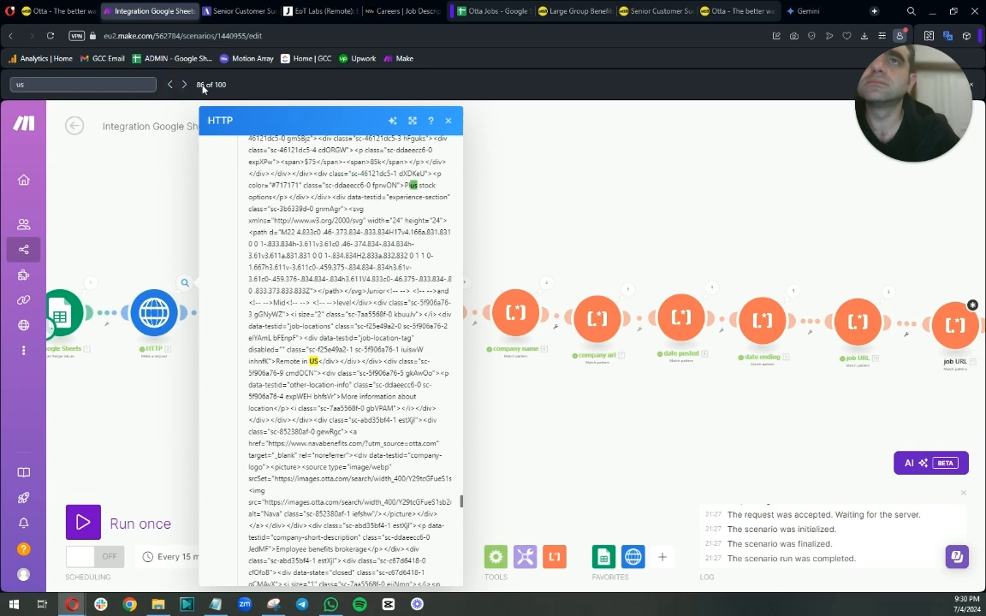
pyautogui.click(184, 85)
pyautogui.click(184, 84)
pyautogui.click(185, 86)
pyautogui.click(185, 85)
pyautogui.click(185, 85)
pyautogui.click(185, 87)
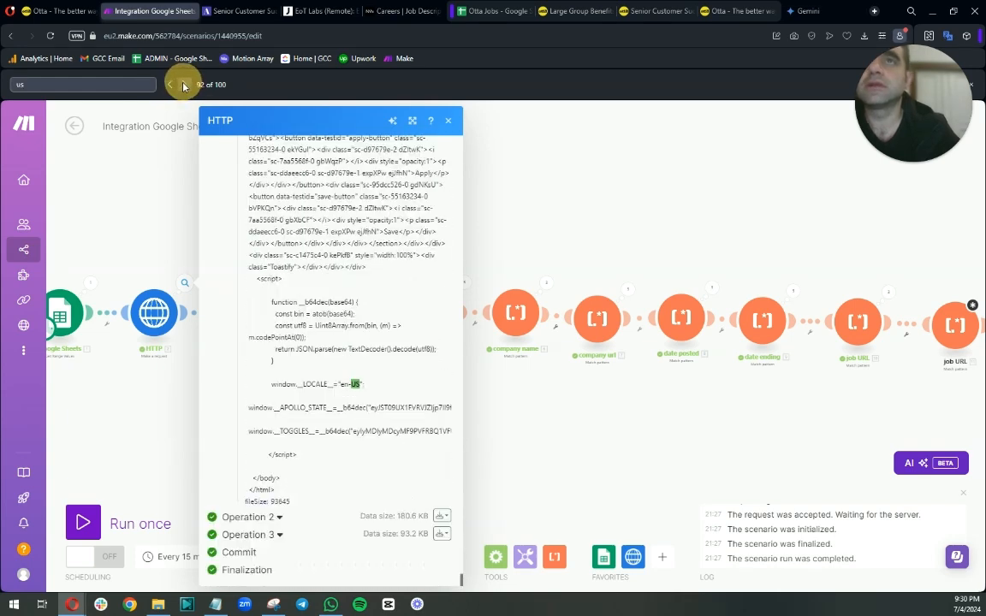
pyautogui.click(186, 87)
pyautogui.click(186, 89)
pyautogui.click(186, 90)
pyautogui.click(184, 86)
pyautogui.click(185, 86)
pyautogui.click(184, 86)
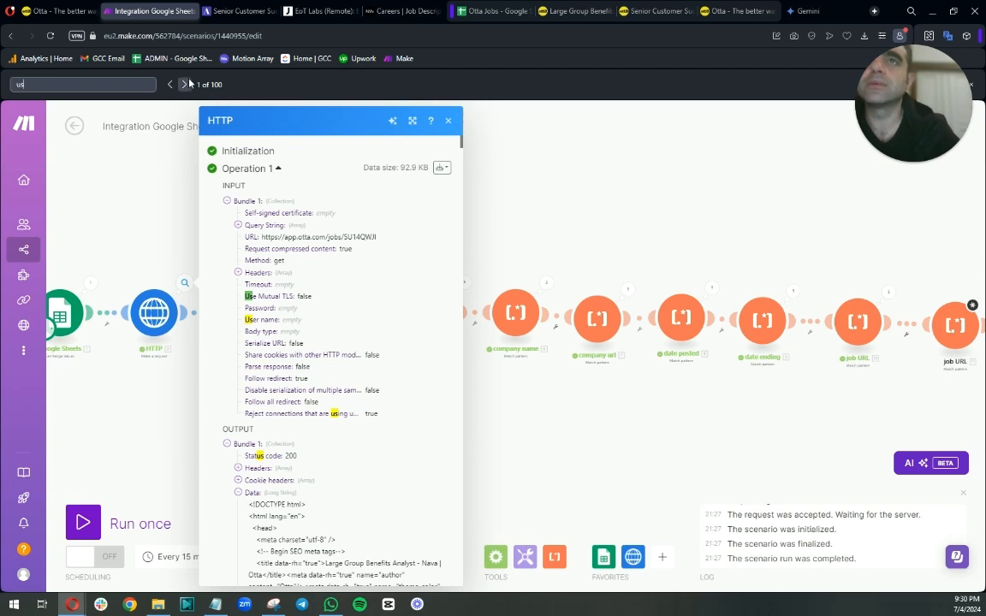
# Jump through further matches for us in the HTTP output data to find the job's country value.
pyautogui.click(185, 84)
pyautogui.click(185, 84)
pyautogui.click(184, 85)
pyautogui.click(186, 84)
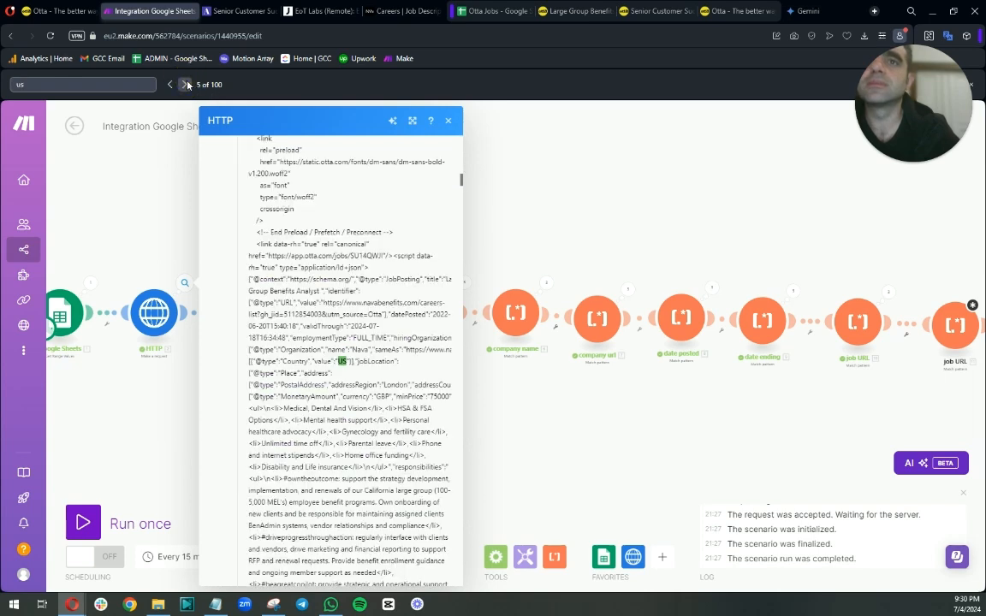
pyautogui.hotkey('ctrl', 'f')
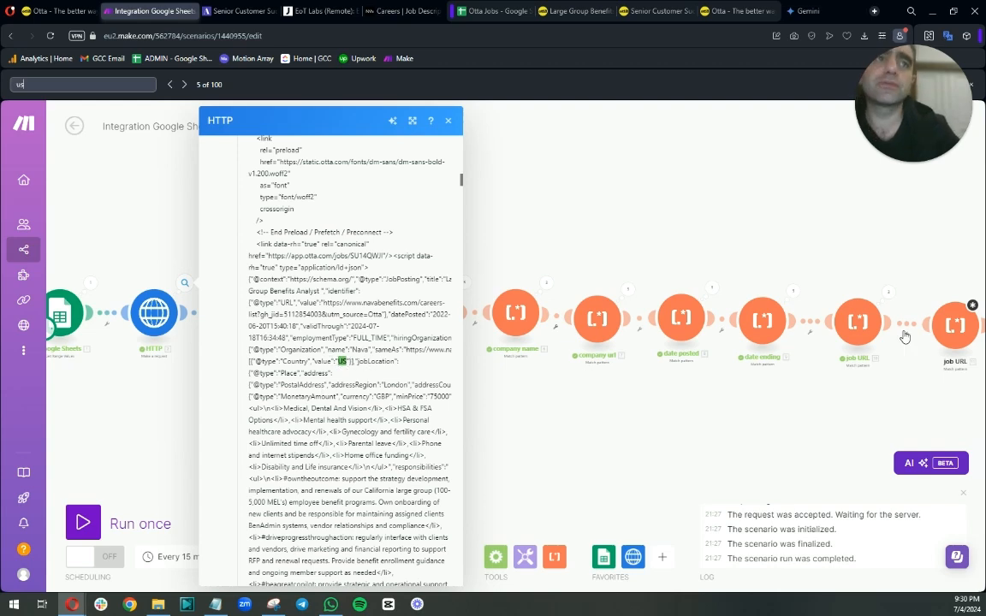
# Rename the new country-pattern text parser module to "job location".
pyautogui.click(857, 306)
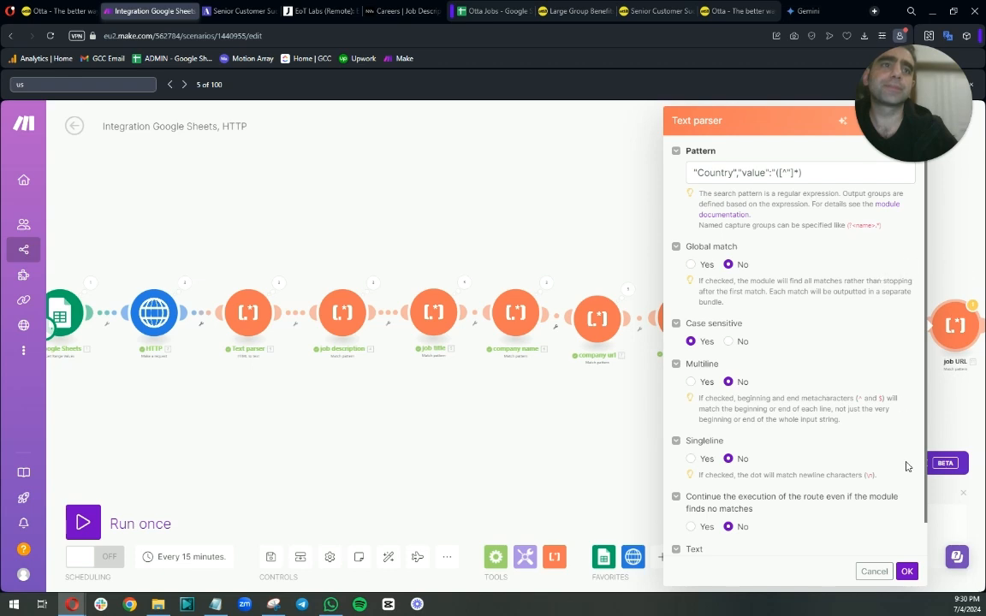
pyautogui.press('Escape')
pyautogui.moveTo(843, 416); pyautogui.dragTo(407, 394)
pyautogui.rightClick(524, 296)
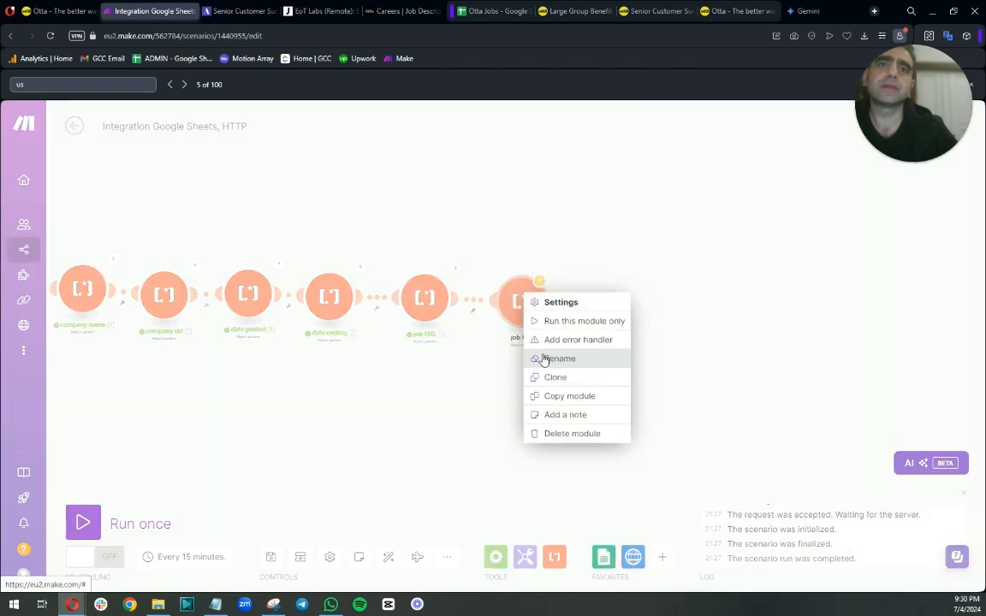
pyautogui.click(558, 358)
pyautogui.click(384, 289)
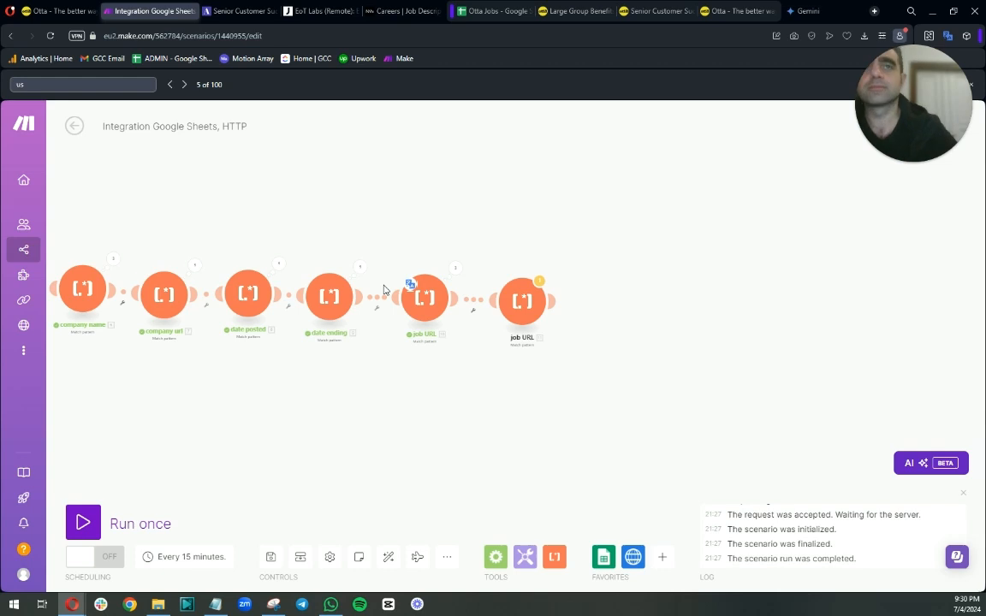
pyautogui.click(524, 299)
pyautogui.rightClick(517, 299)
pyautogui.click(484, 321)
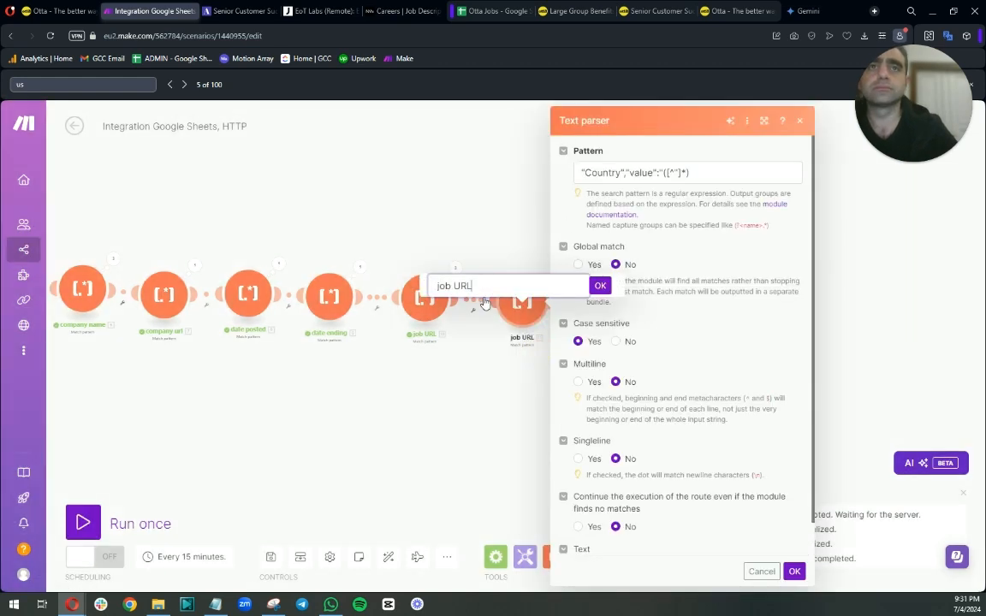
pyautogui.press('BackSpace')
pyautogui.press('BackSpace')
pyautogui.press('BackSpace')
pyautogui.press('BackSpace')
pyautogui.press('BackSpace')
pyautogui.press('BackSpace')
pyautogui.press('BackSpace')
pyautogui.write('(')
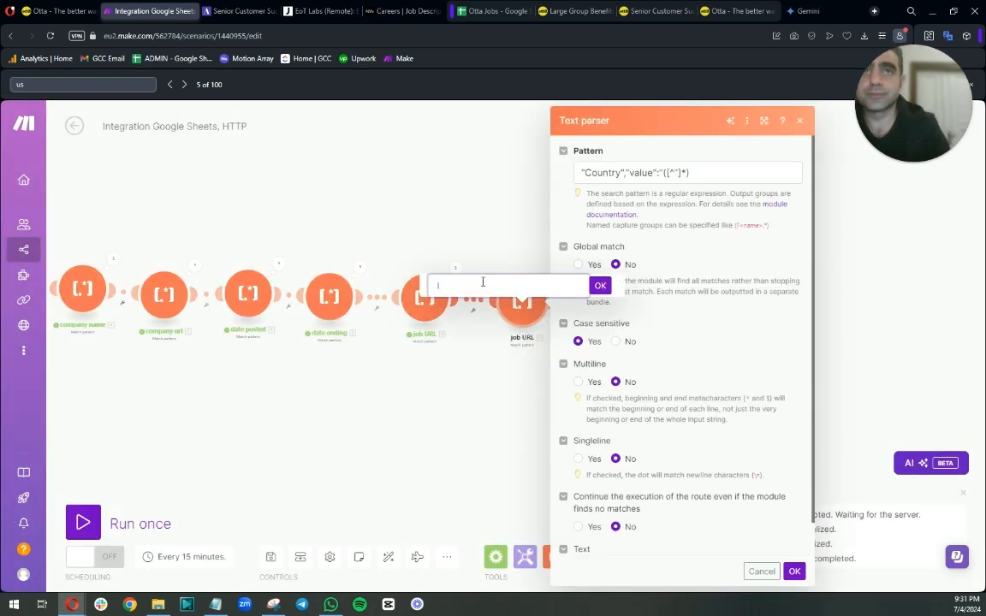
pyautogui.write('ob location')
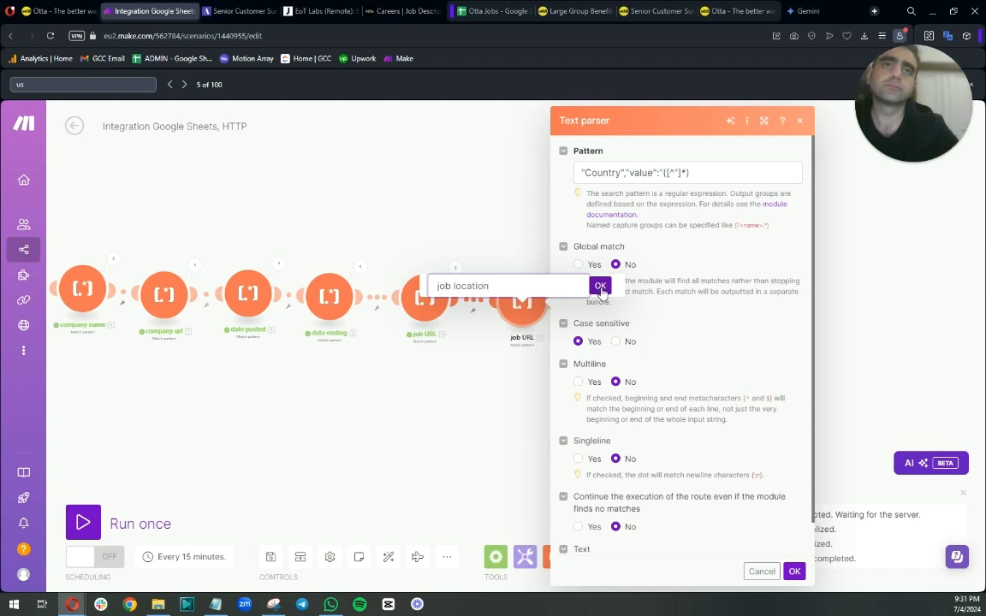
pyautogui.click(600, 285)
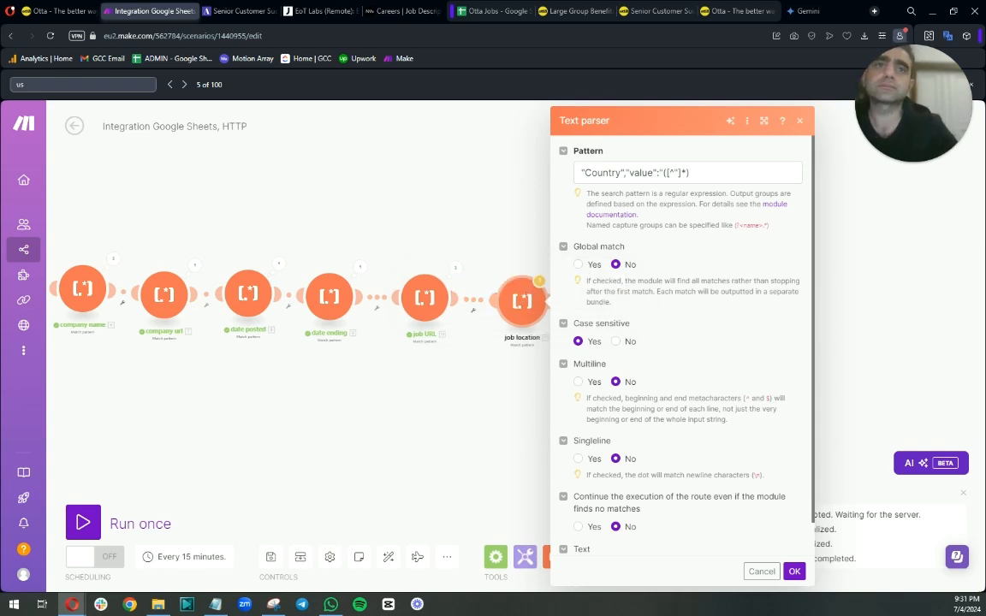
pyautogui.click(477, 225)
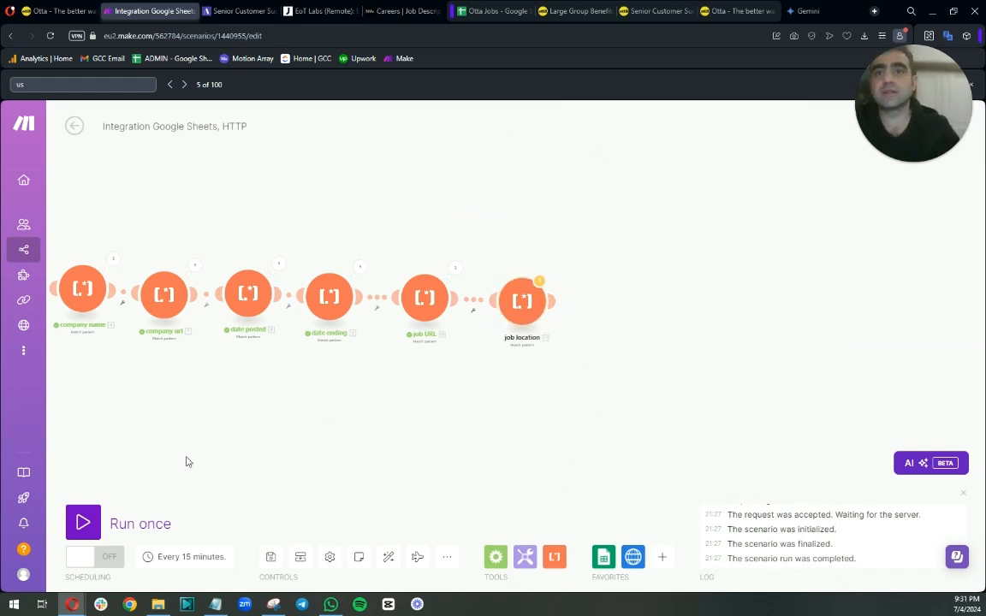
# Run the scenario once and inspect the job location parser's output for each operation.
pyautogui.click(85, 525)
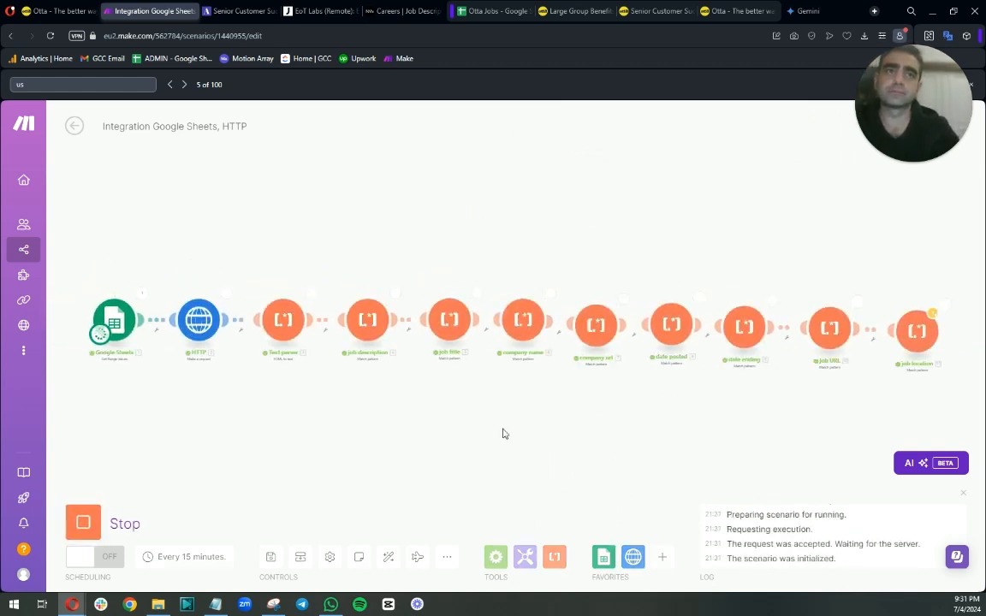
pyautogui.click(945, 310)
pyautogui.click(741, 290)
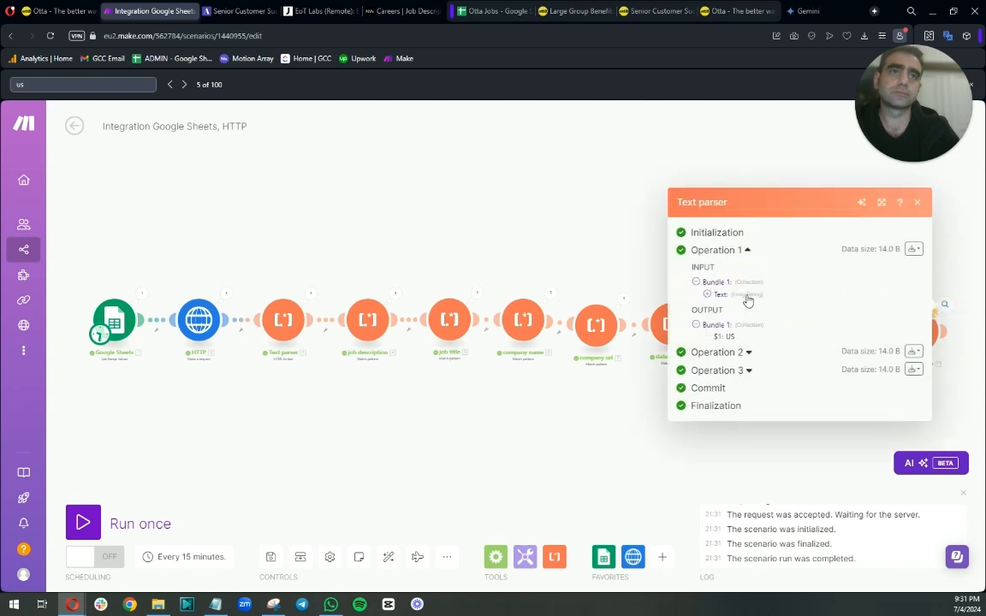
pyautogui.click(750, 352)
pyautogui.click(747, 414)
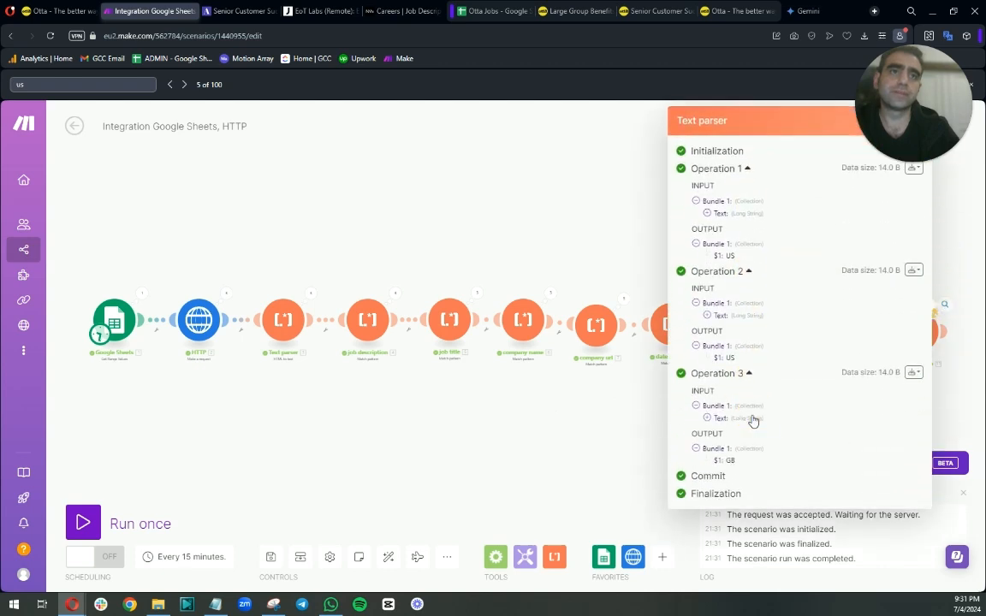
pyautogui.click(616, 437)
pyautogui.moveTo(868, 396); pyautogui.dragTo(590, 402)
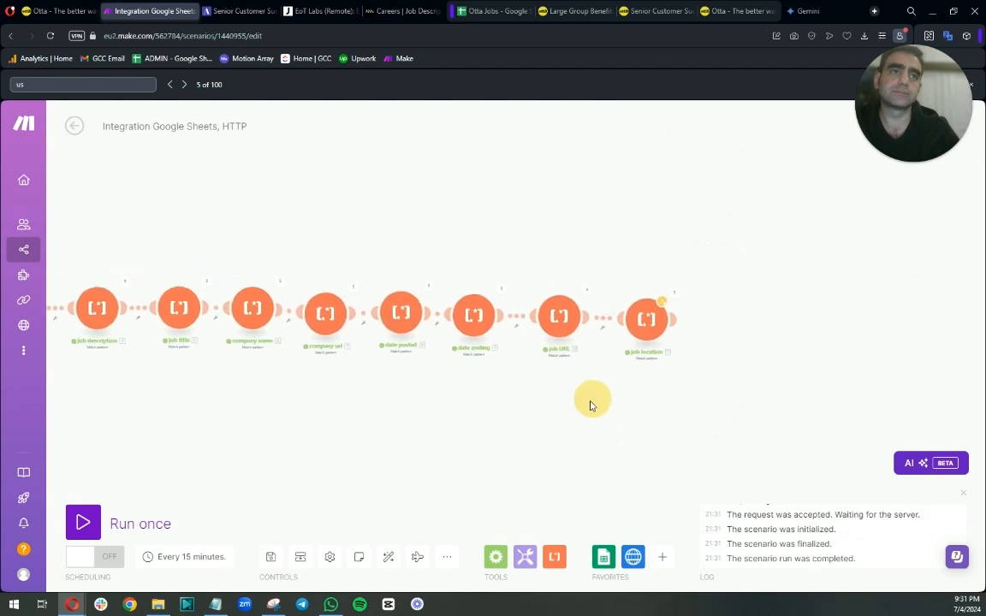
# Open the job URLs from the sheet in the browser to review the salary shown on each Otta job page.
pyautogui.click(619, 373)
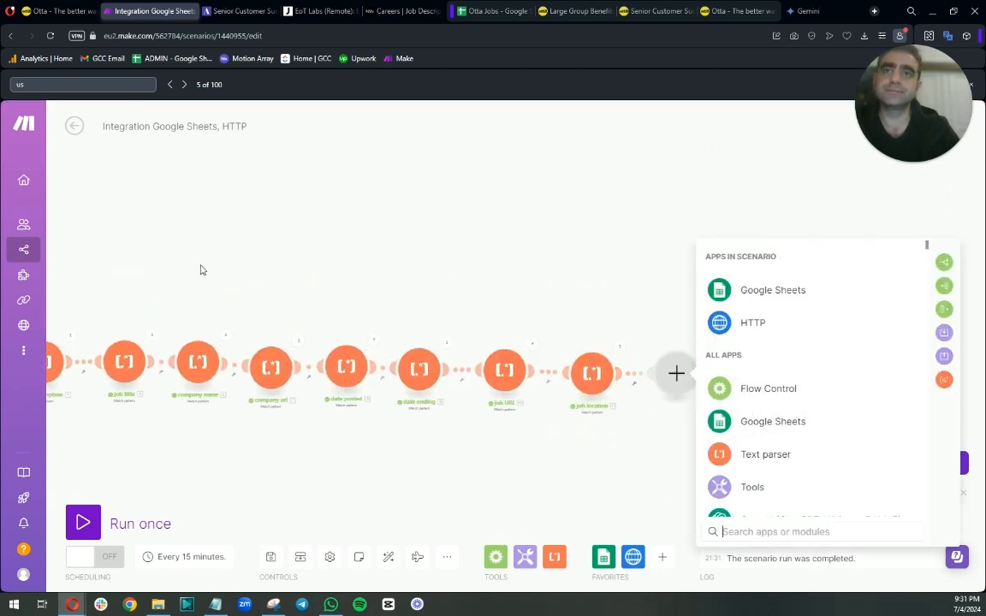
pyautogui.moveTo(200, 271); pyautogui.dragTo(594, 253)
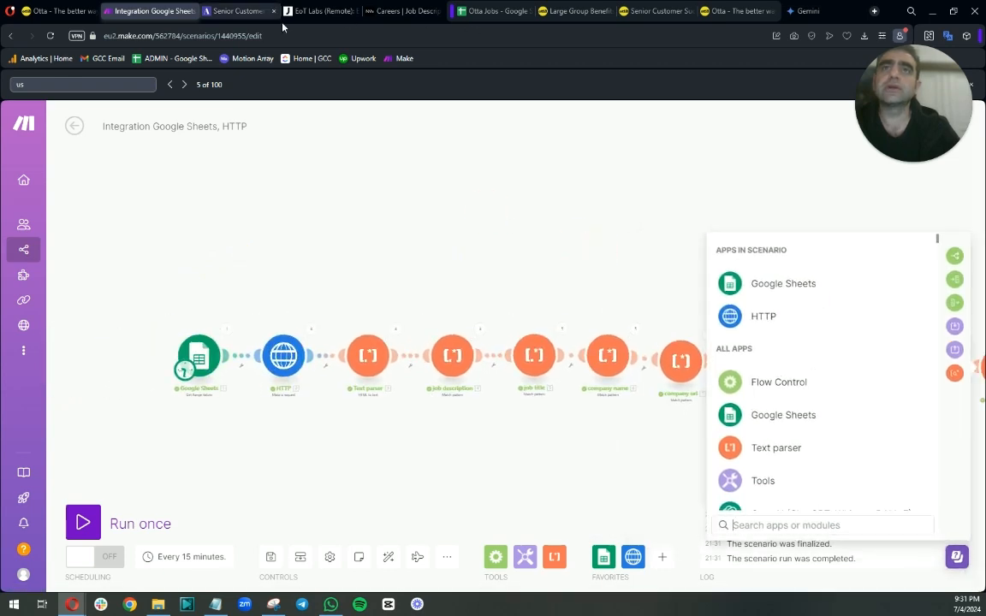
pyautogui.click(492, 11)
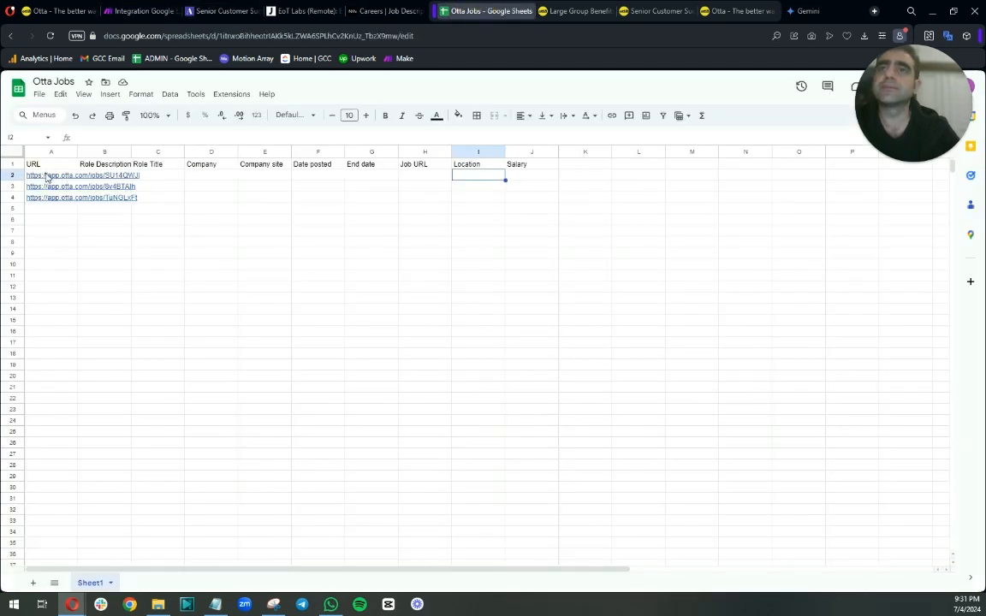
pyautogui.click(610, 11)
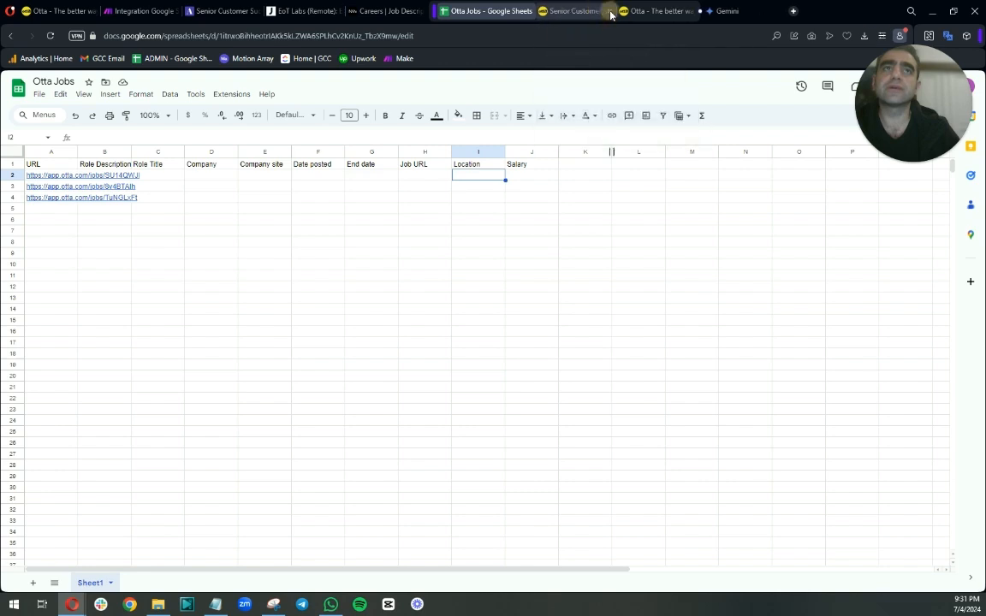
pyautogui.click(610, 11)
pyautogui.click(610, 12)
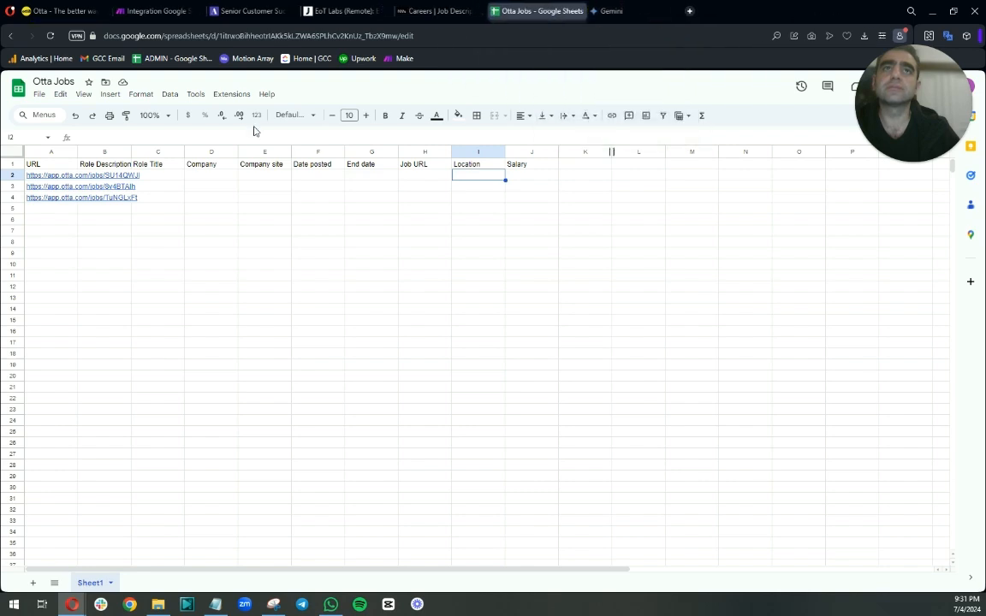
pyautogui.click(60, 175)
pyautogui.click(69, 193)
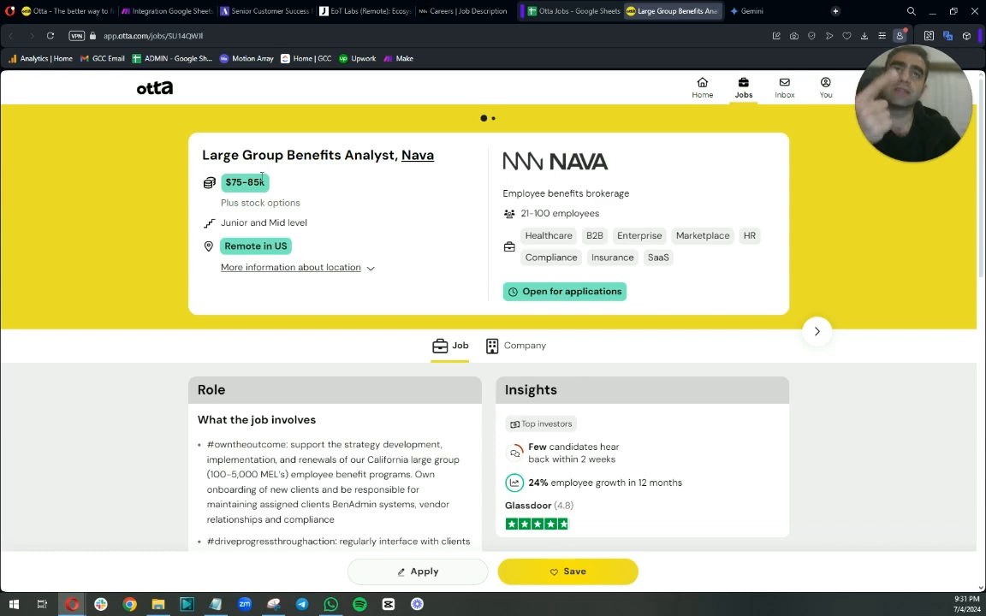
pyautogui.click(552, 12)
pyautogui.click(60, 190)
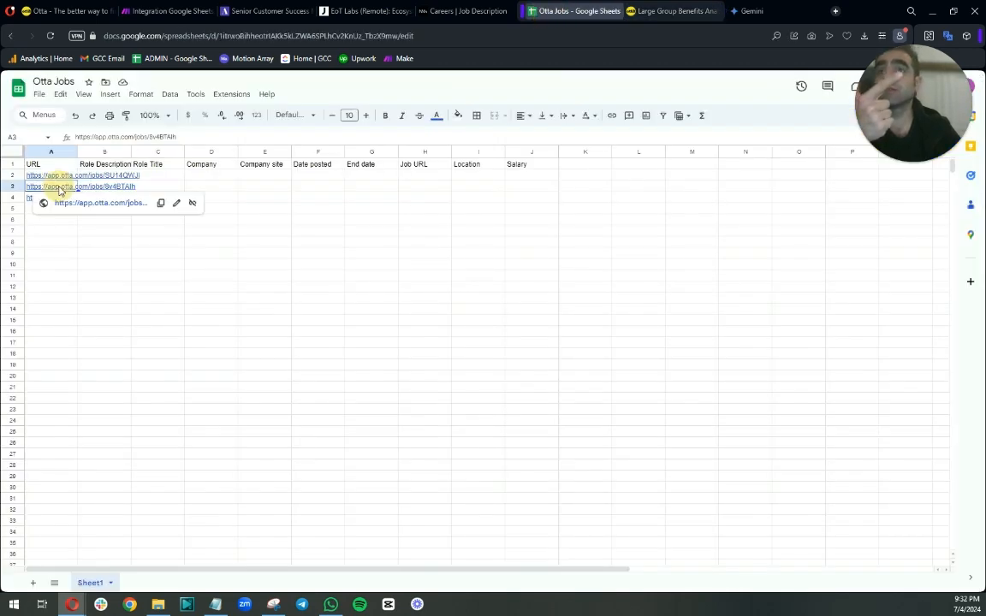
pyautogui.click(75, 204)
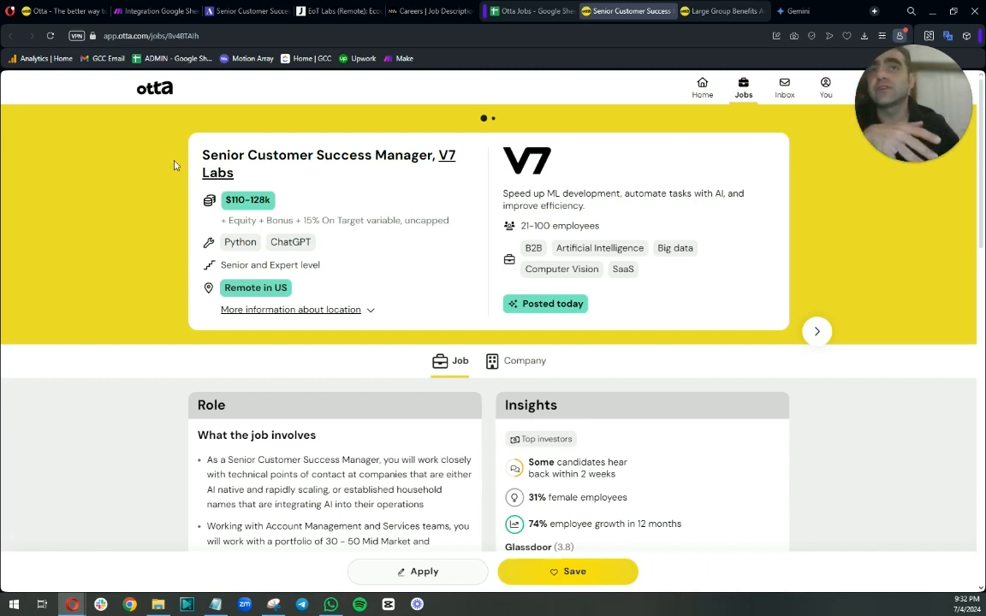
pyautogui.moveTo(224, 198); pyautogui.dragTo(244, 214)
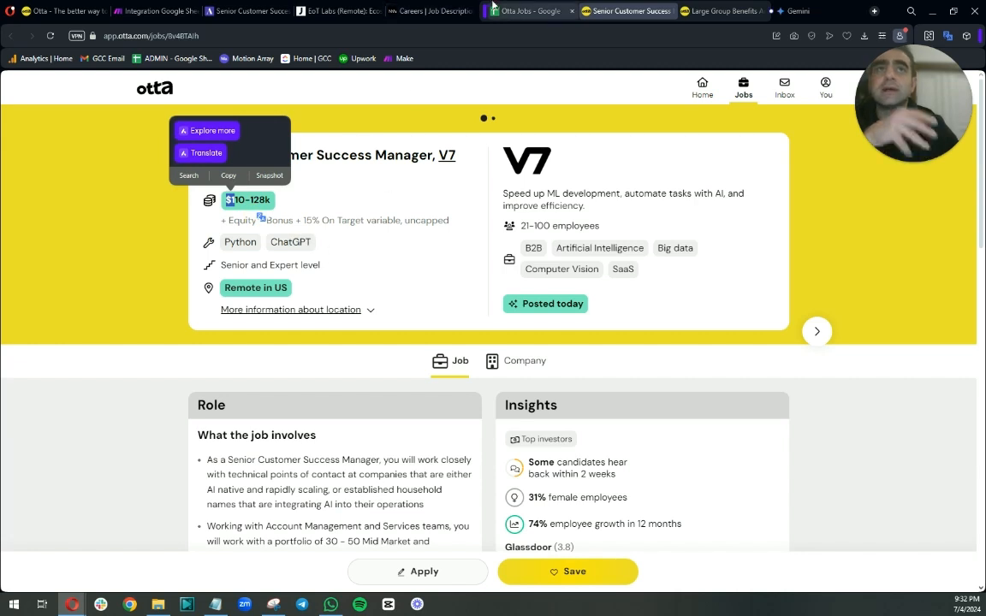
pyautogui.click(521, 10)
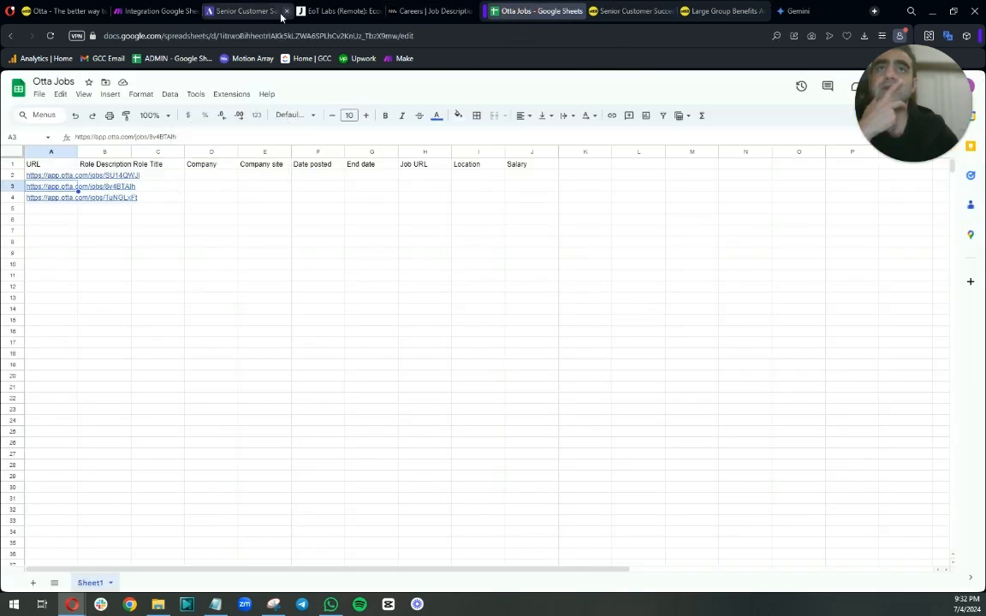
pyautogui.click(147, 9)
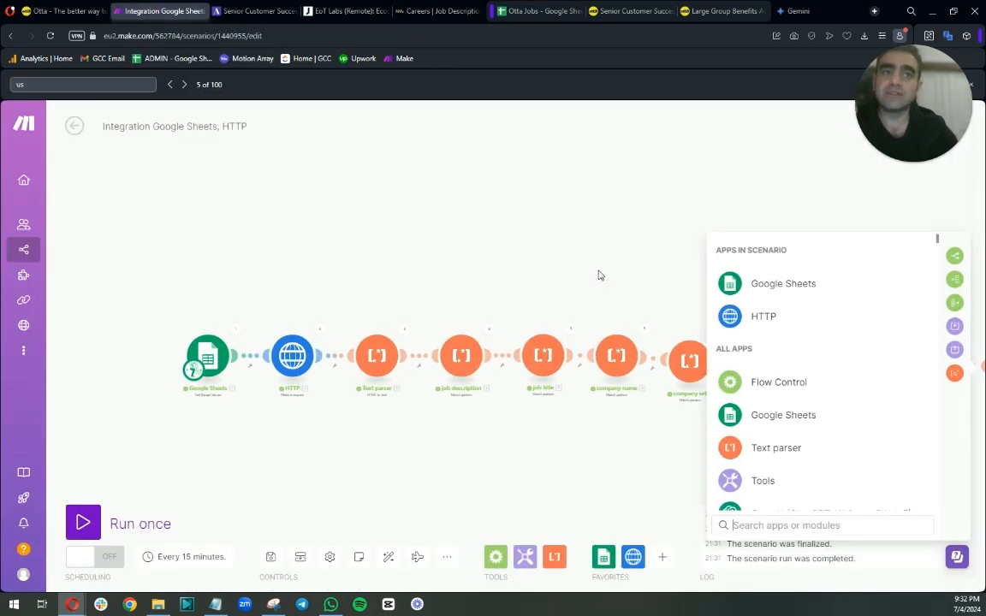
# Add an OpenAI Create a Chat Completion module after job location using the gpt-3.5-turbo-0125 model.
pyautogui.moveTo(596, 259); pyautogui.dragTo(399, 221)
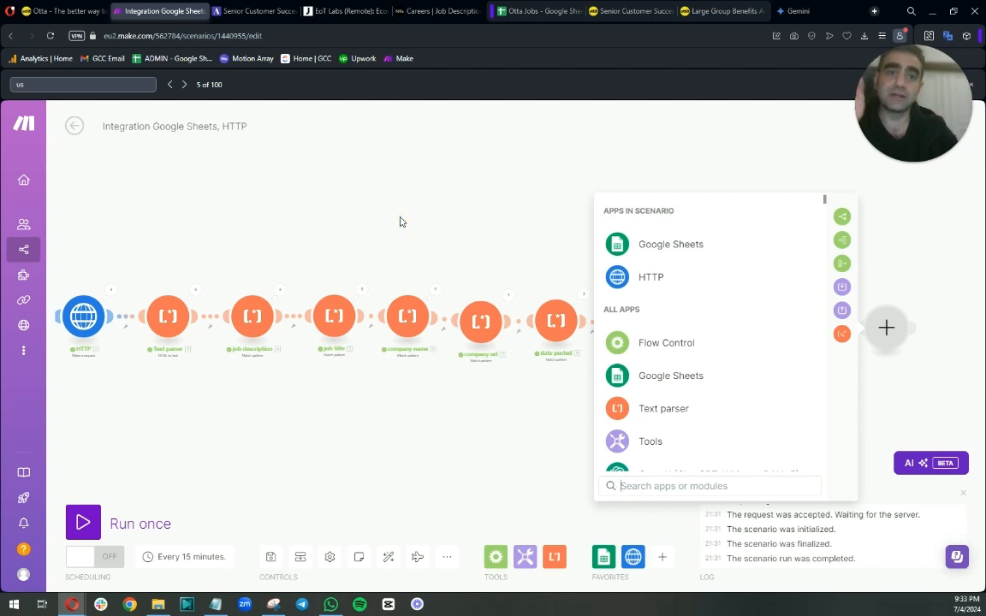
pyautogui.scroll(-3, 635, 443)
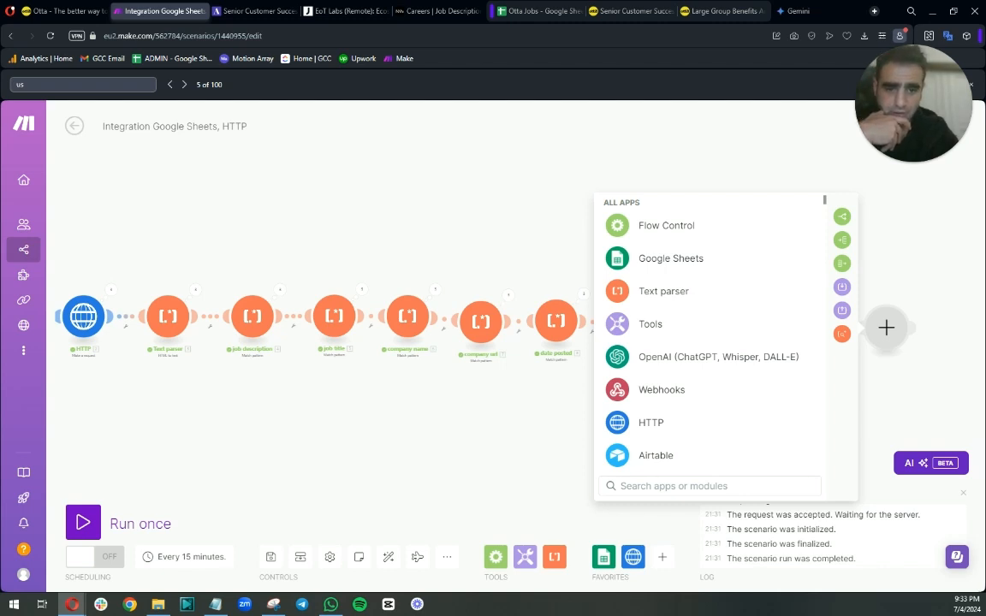
pyautogui.click(664, 364)
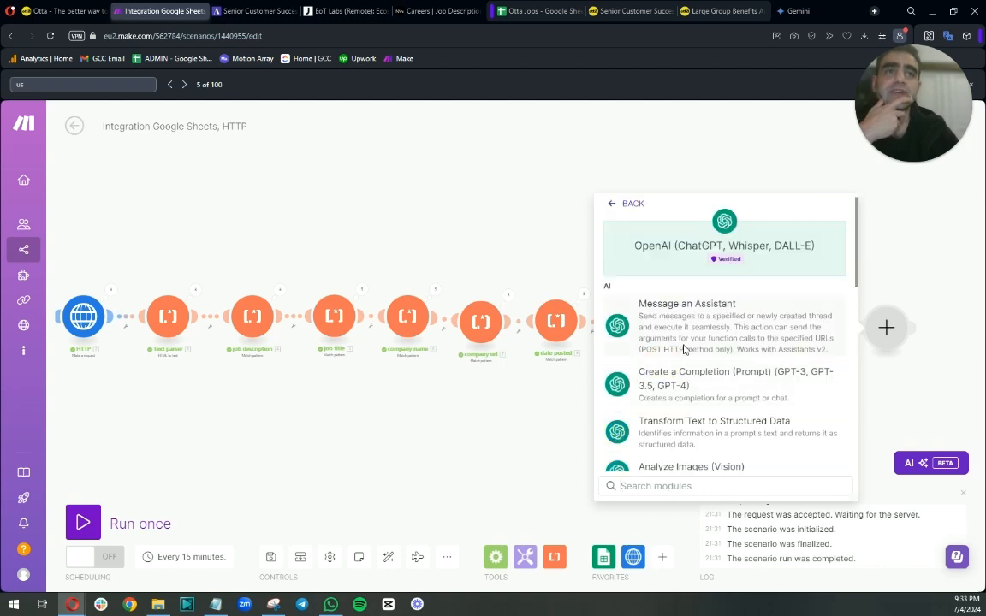
pyautogui.click(691, 382)
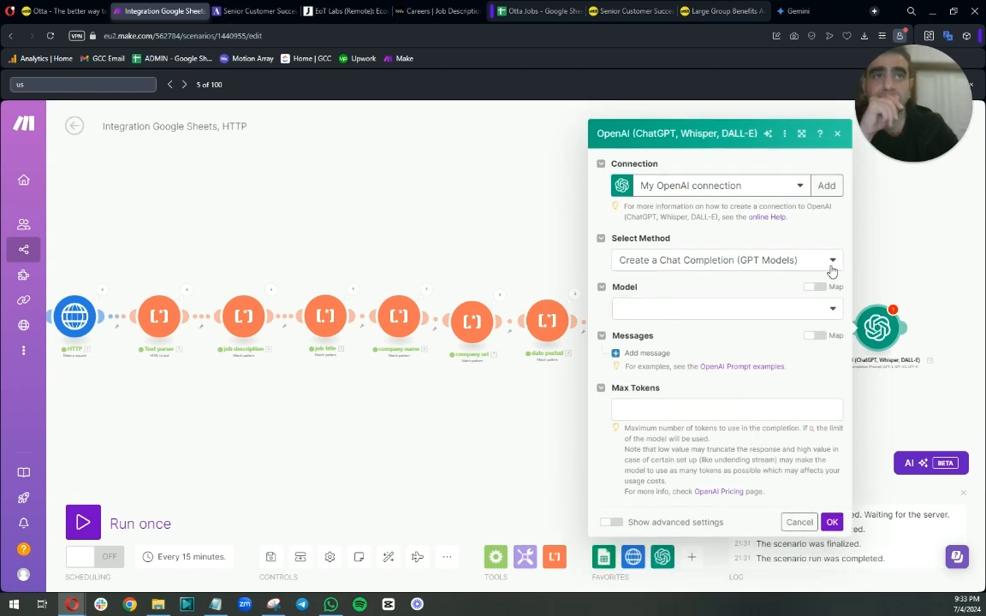
pyautogui.click(743, 312)
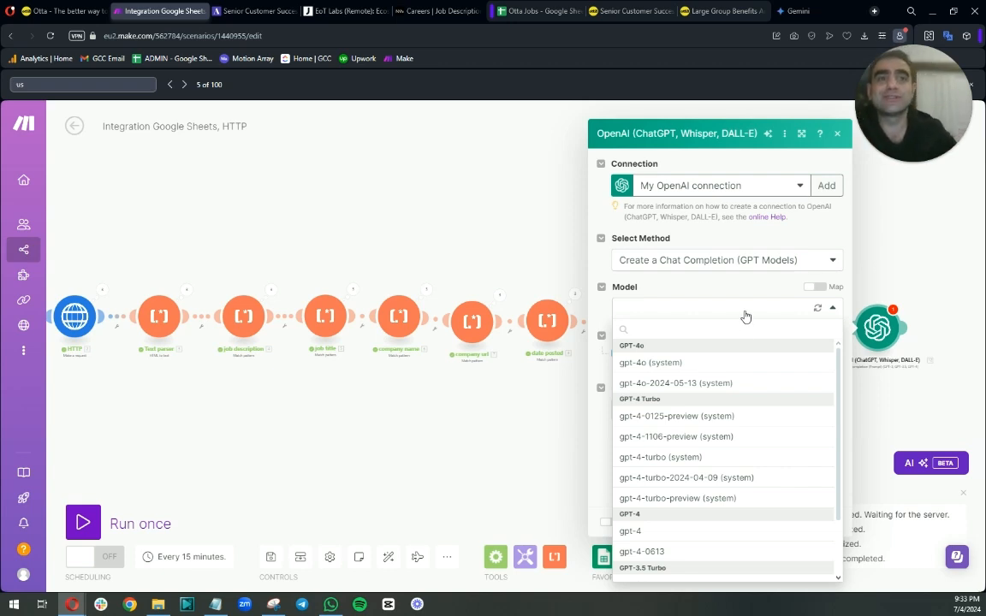
pyautogui.scroll(-3, 740, 393)
pyautogui.click(697, 529)
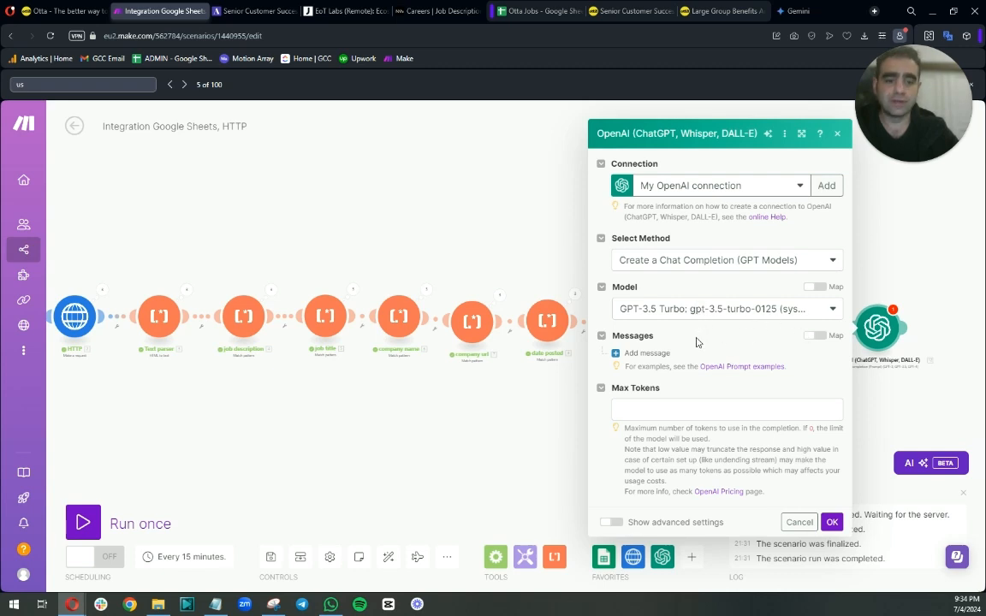
# Add a System message and paste a prompt asking for the job description's salary range as its content.
pyautogui.click(632, 352)
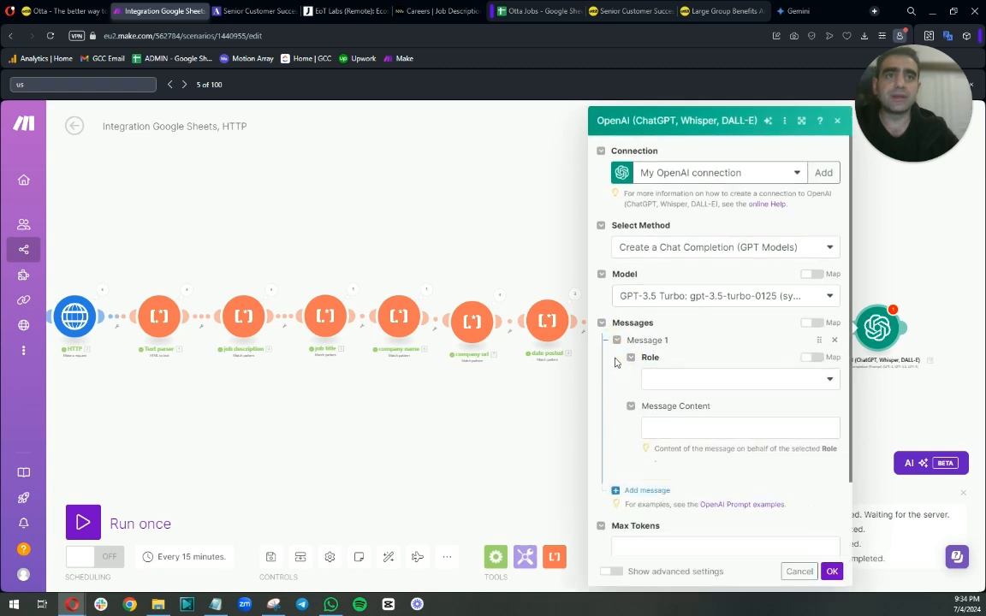
pyautogui.click(682, 381)
pyautogui.click(686, 398)
pyautogui.click(683, 426)
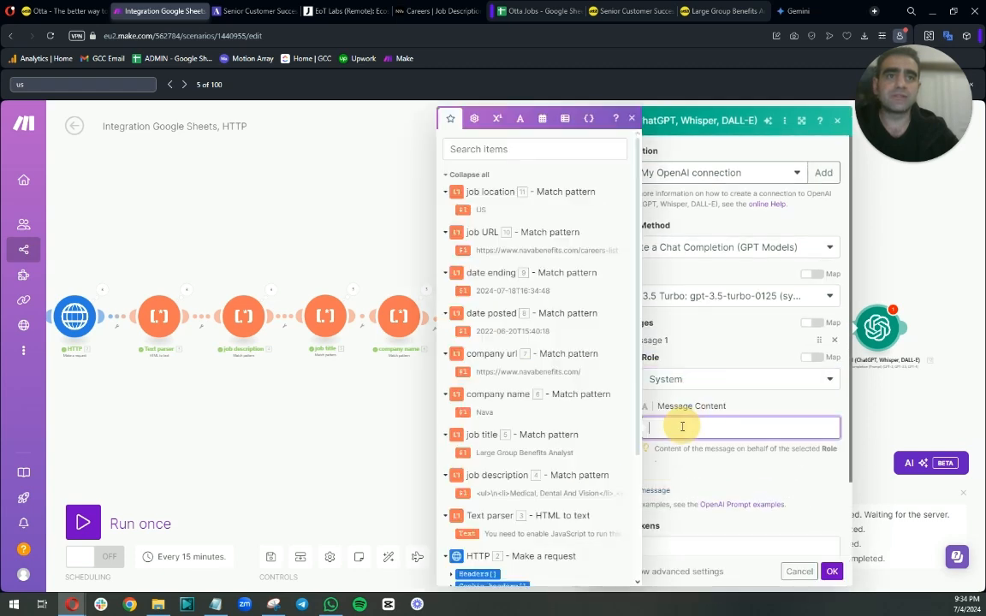
pyautogui.rightClick(682, 426)
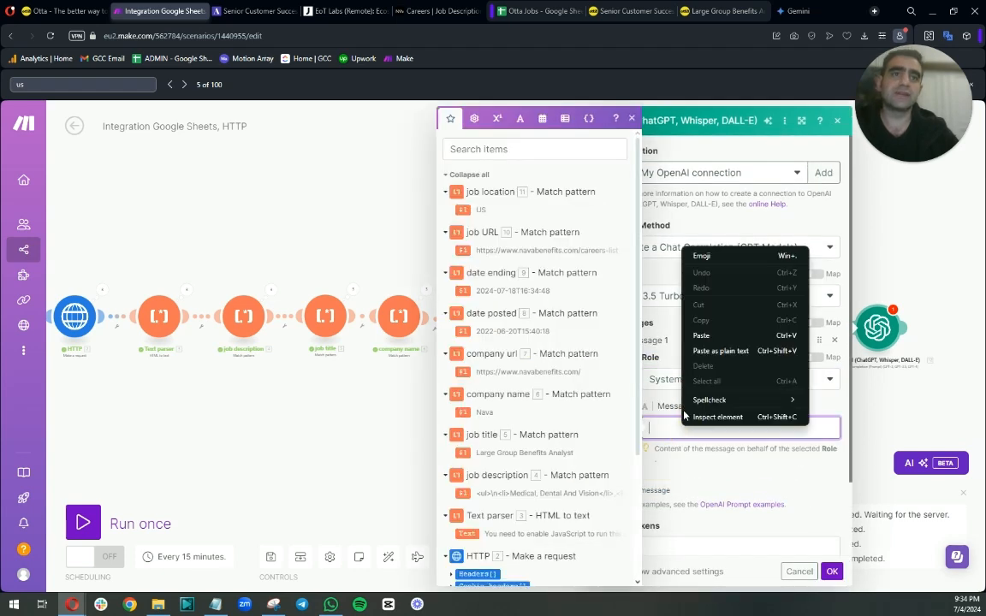
pyautogui.click(699, 332)
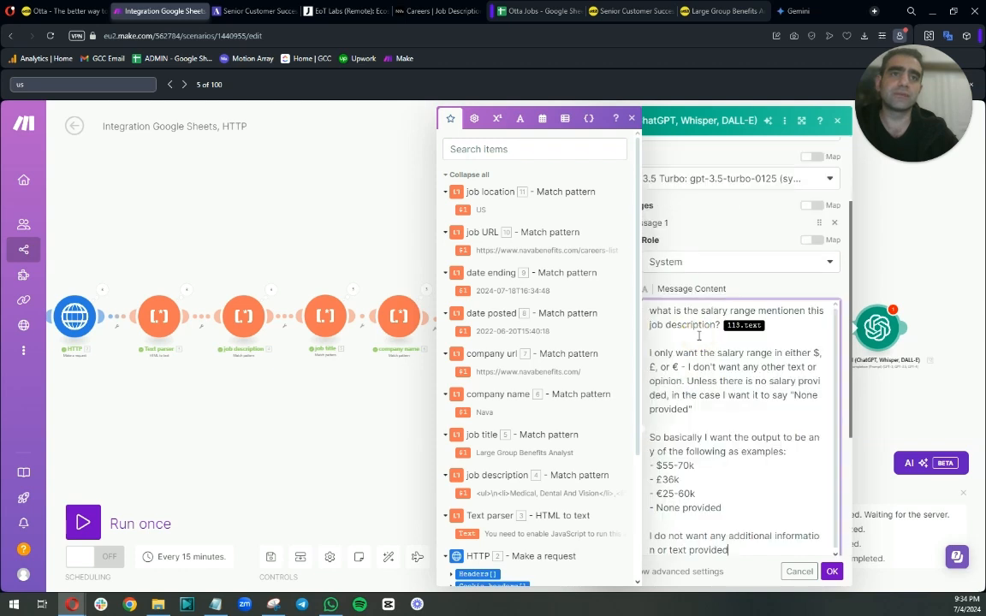
# Replace the mapped token in the salary prompt with the Text parser's text output.
pyautogui.click(768, 322)
pyautogui.press('BackSpace')
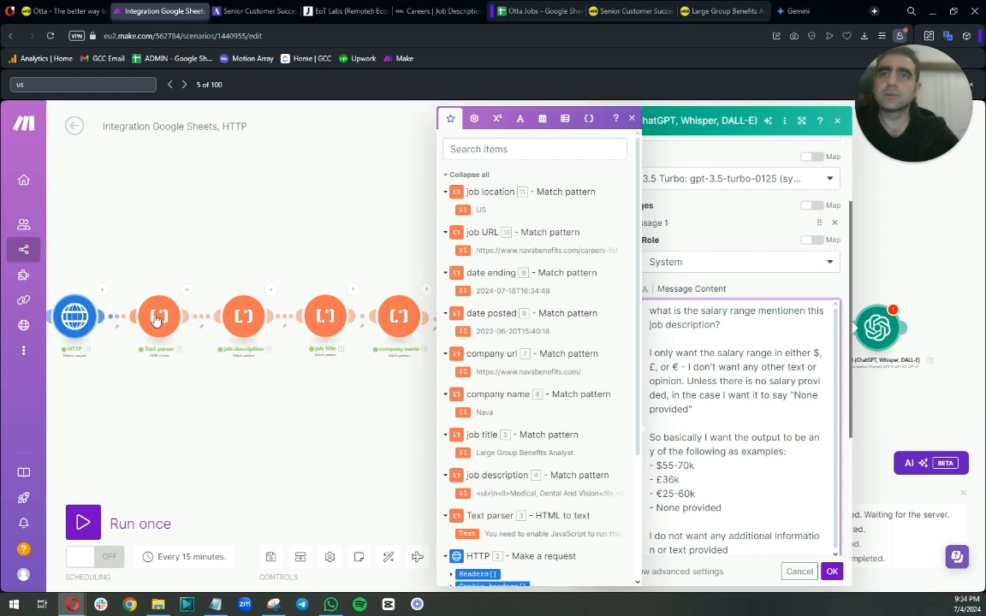
pyautogui.click(157, 320)
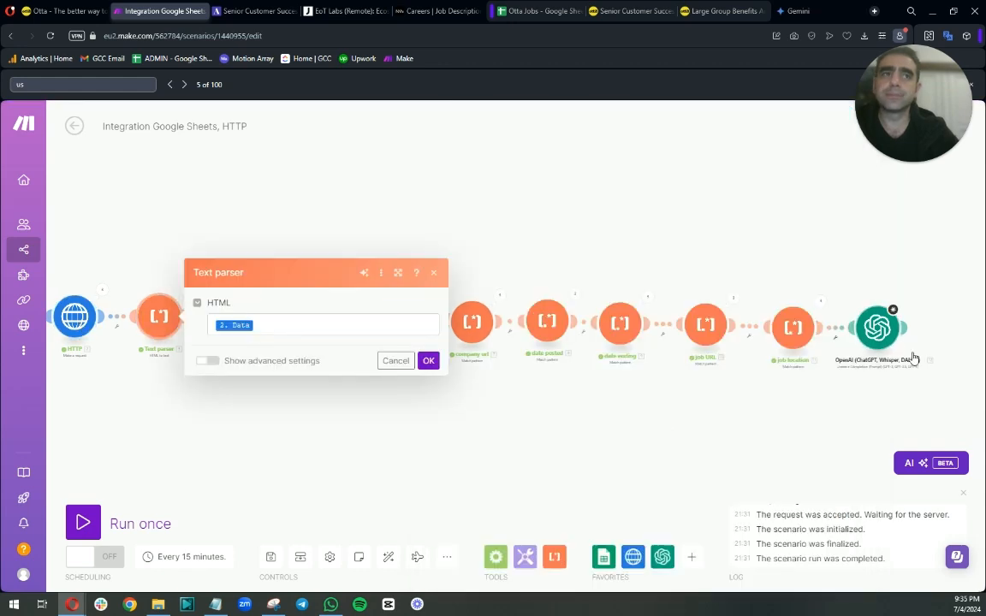
pyautogui.click(876, 329)
pyautogui.click(730, 443)
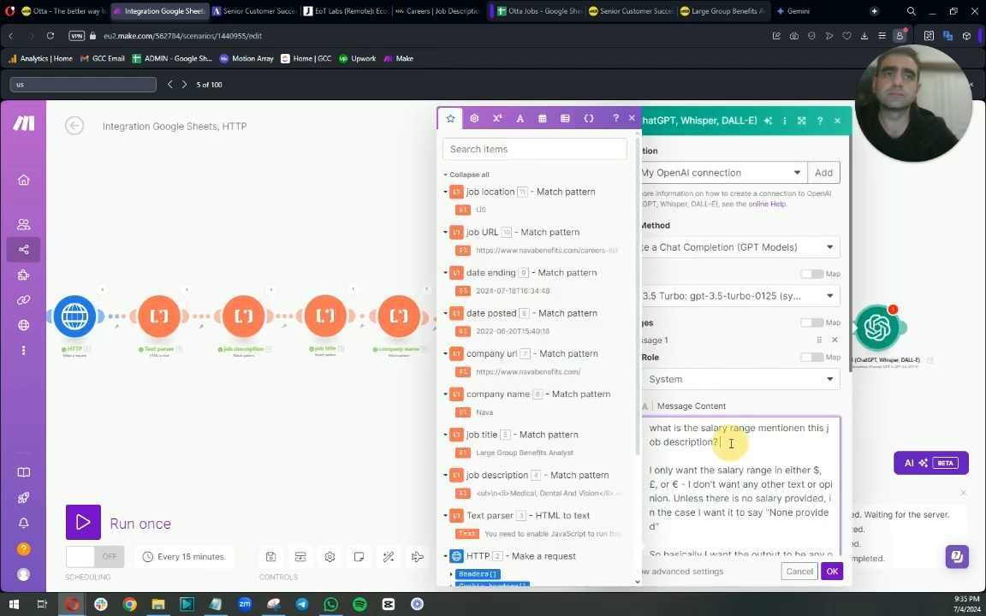
pyautogui.click(466, 533)
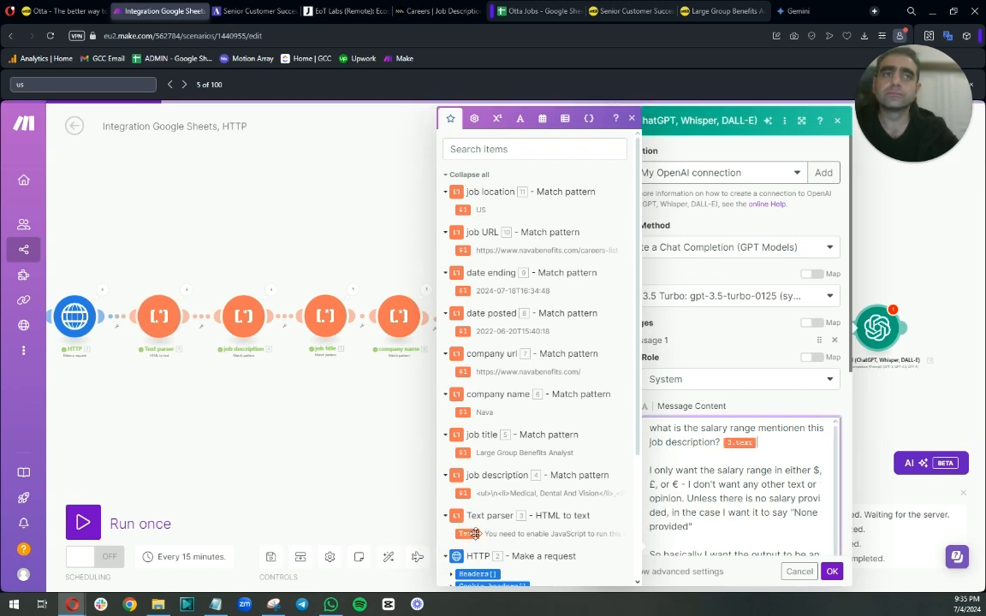
# Correct the prompt wording from "in the case" to "in that case".
pyautogui.click(701, 469)
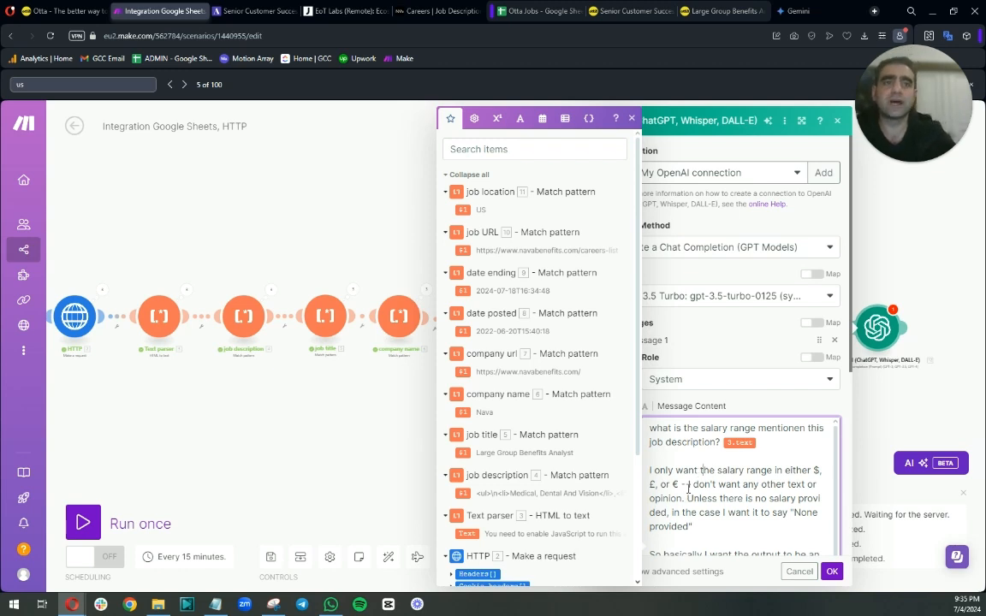
pyautogui.click(791, 412)
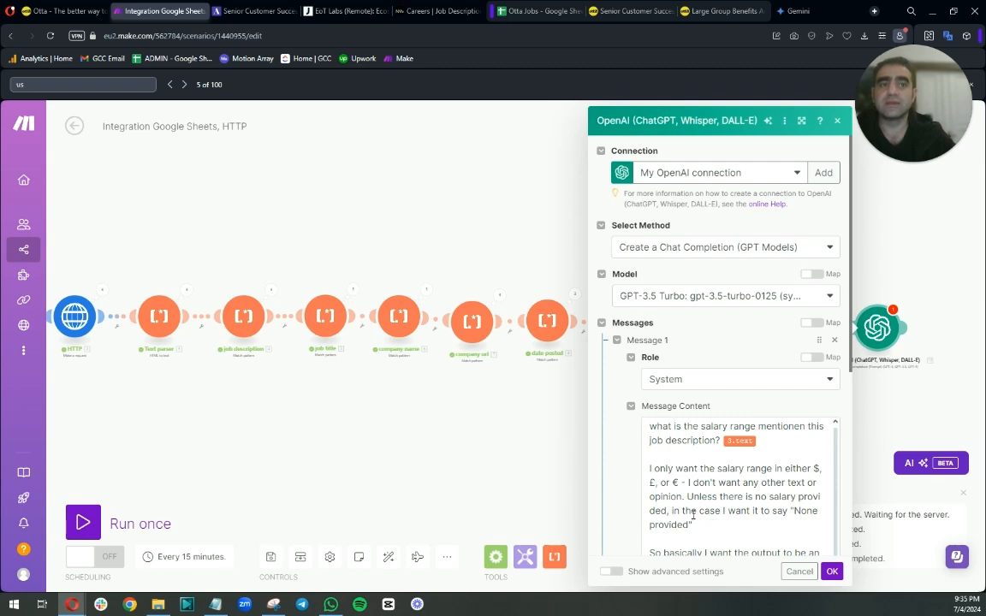
pyautogui.click(701, 535)
pyautogui.press('BackSpace')
pyautogui.write('at')
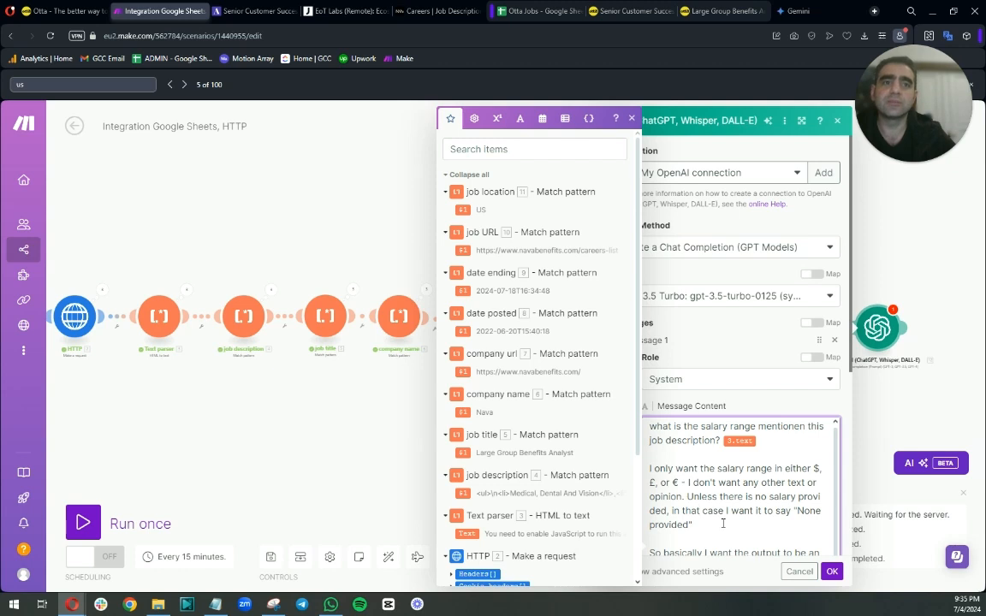
# Set the OpenAI module's Max Tokens to 50.
pyautogui.scroll(-1, 720, 465)
pyautogui.scroll(-1, 721, 467)
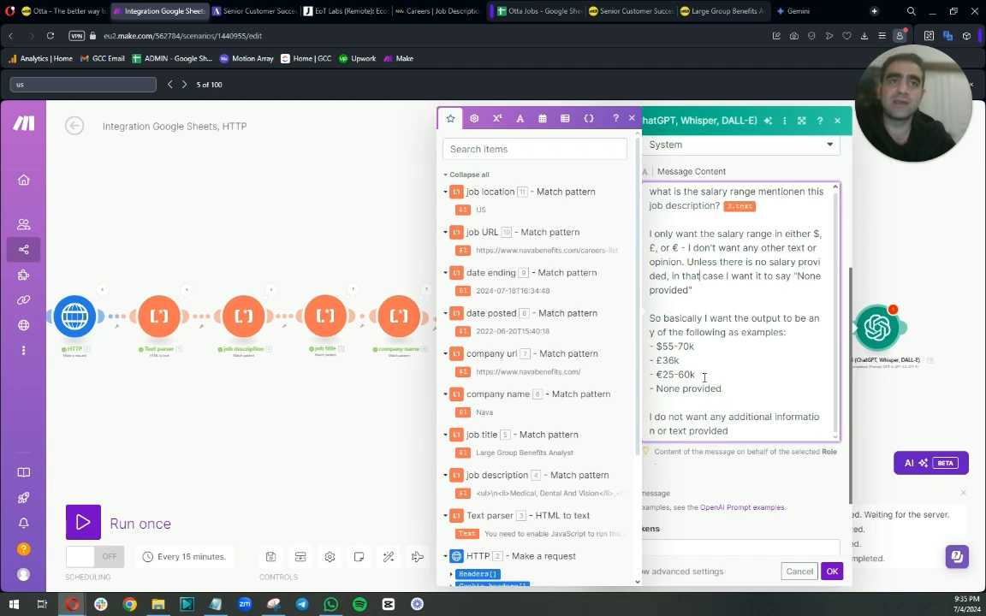
pyautogui.scroll(-1, 728, 431)
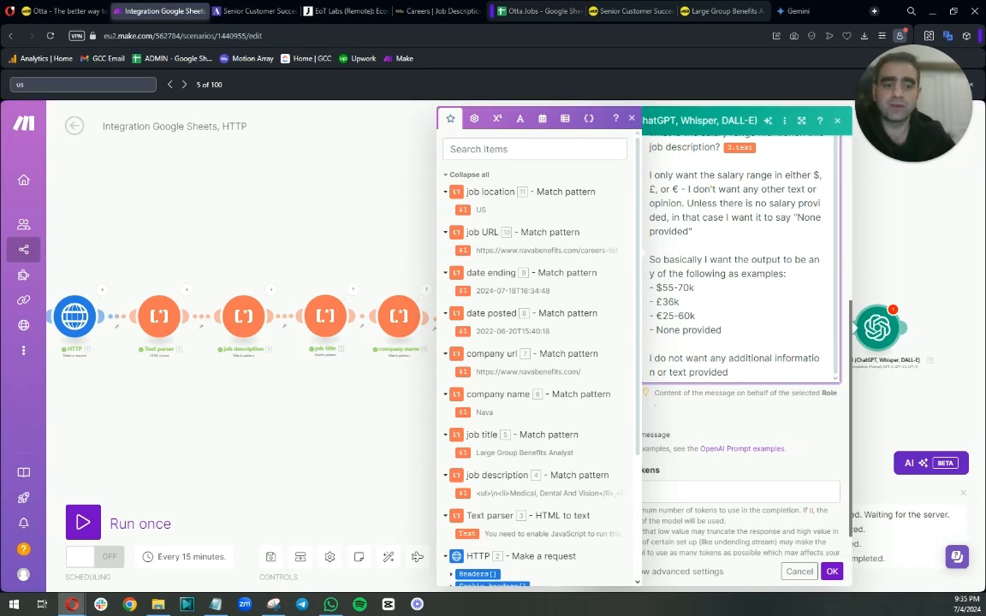
pyautogui.click(675, 490)
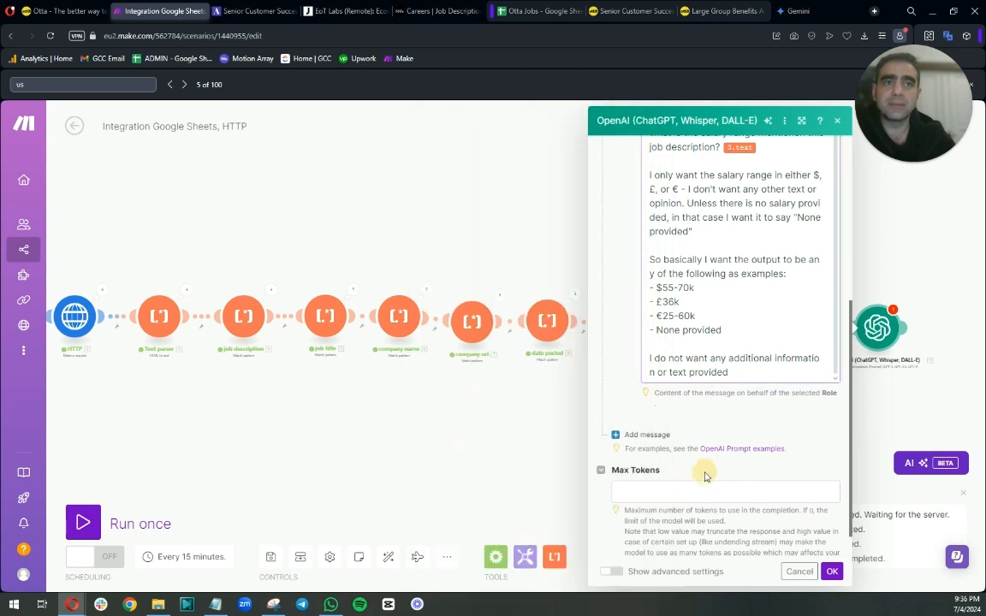
pyautogui.write('50')
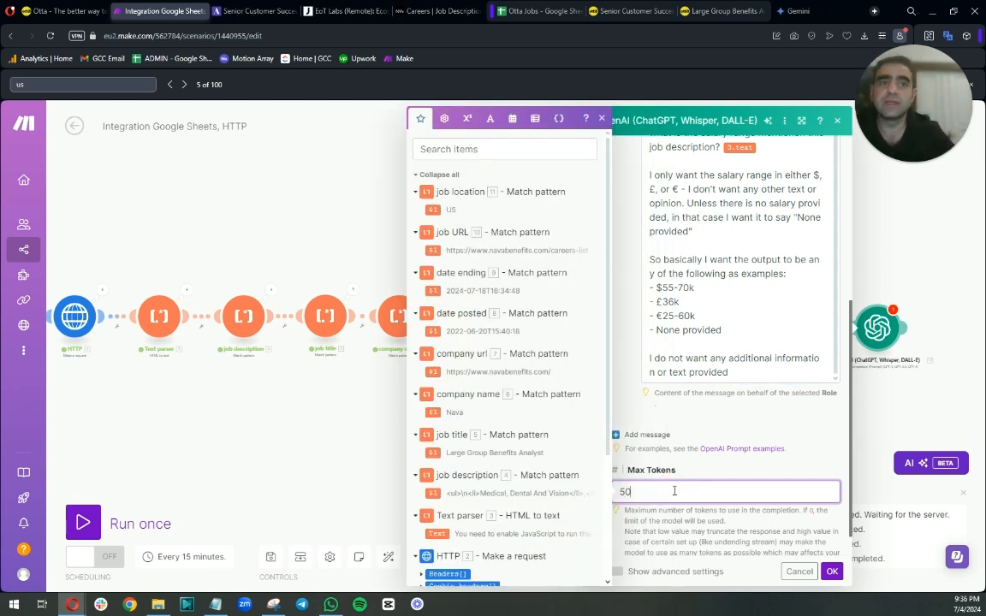
# Show advanced settings, set Temperature to 0.2, and save the OpenAI module.
pyautogui.scroll(-1, 675, 491)
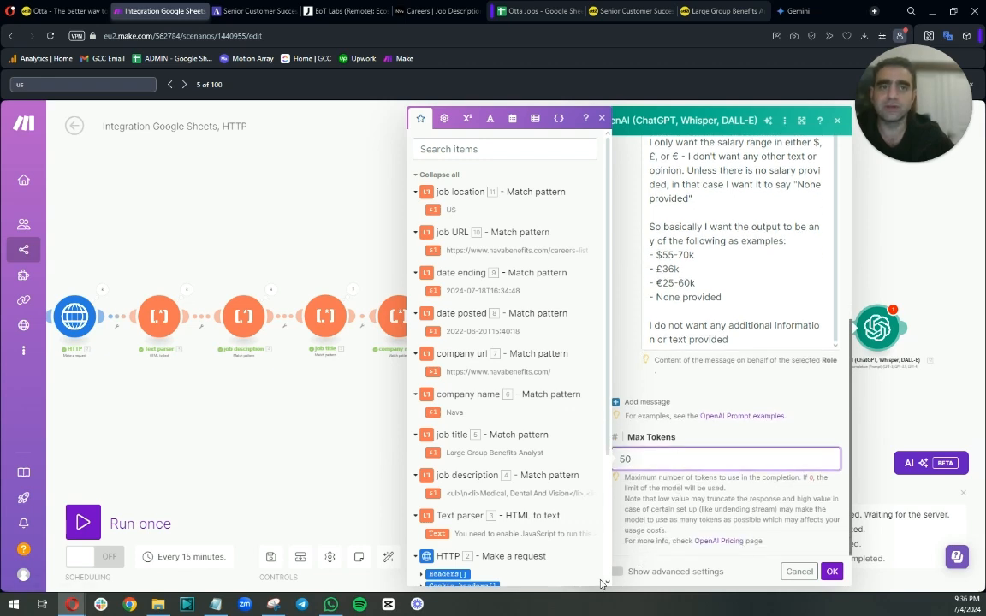
pyautogui.click(614, 572)
pyautogui.scroll(-3, 631, 532)
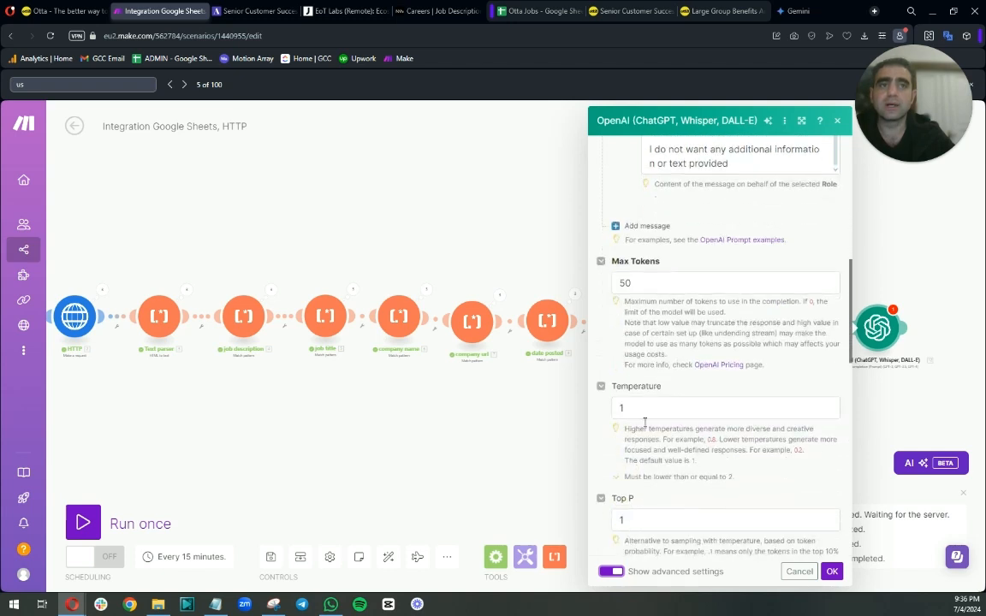
pyautogui.doubleClick(618, 409)
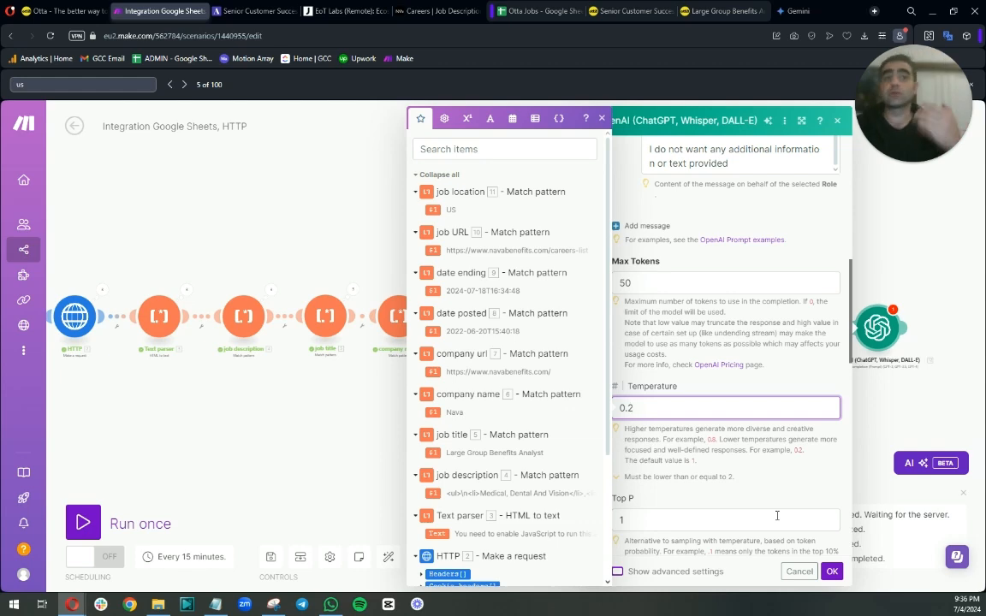
pyautogui.click(757, 473)
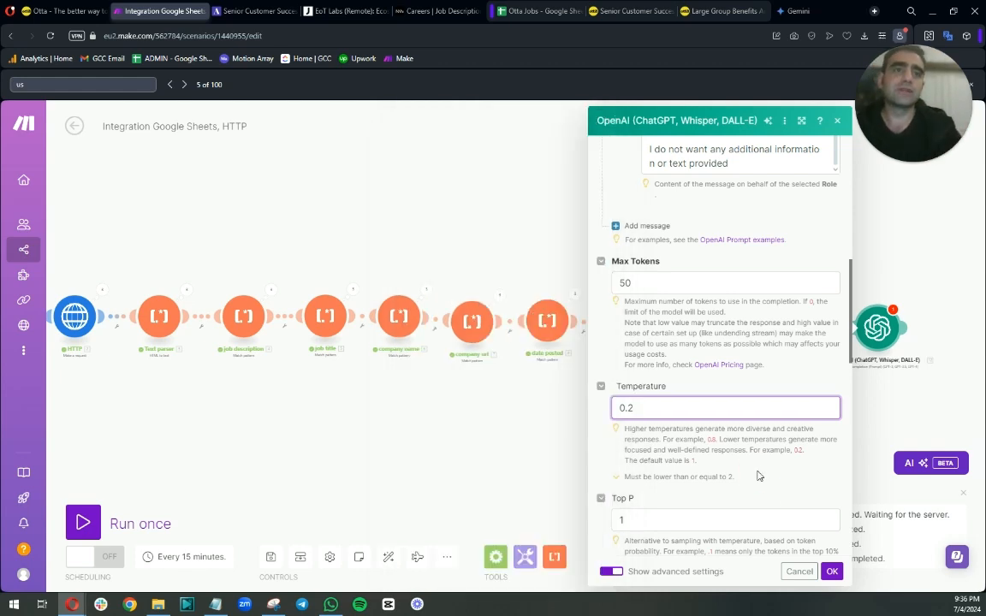
pyautogui.scroll(-5, 757, 474)
pyautogui.scroll(2, 757, 476)
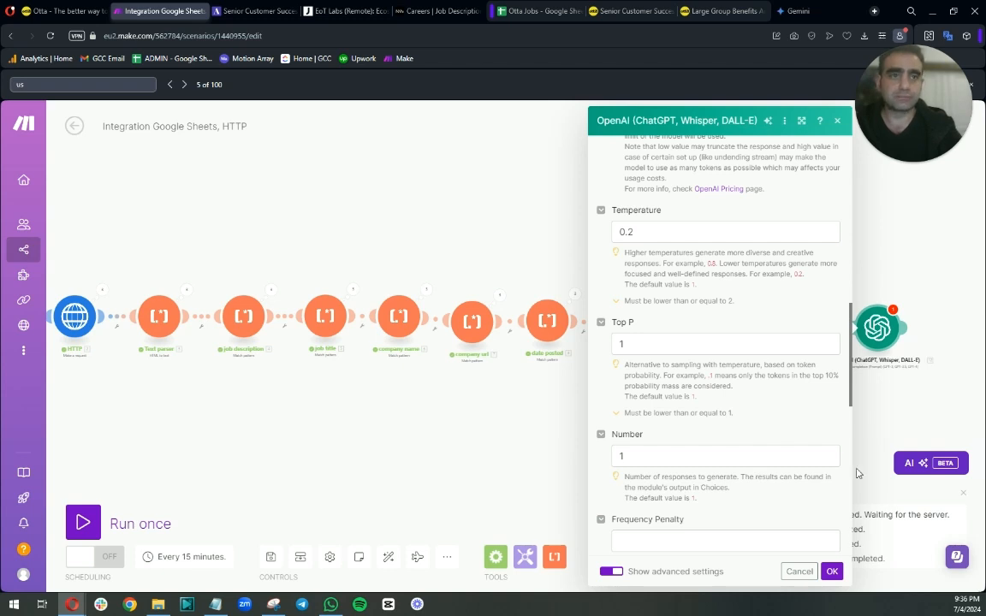
pyautogui.click(830, 571)
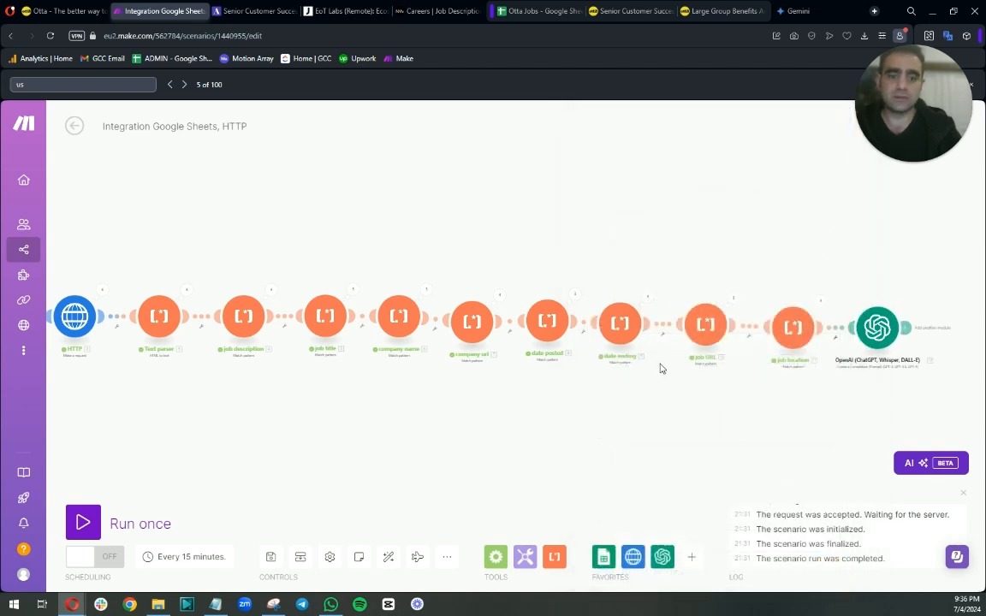
# Auto-align the scenario's modules and run the scenario once.
pyautogui.moveTo(166, 386); pyautogui.dragTo(325, 383)
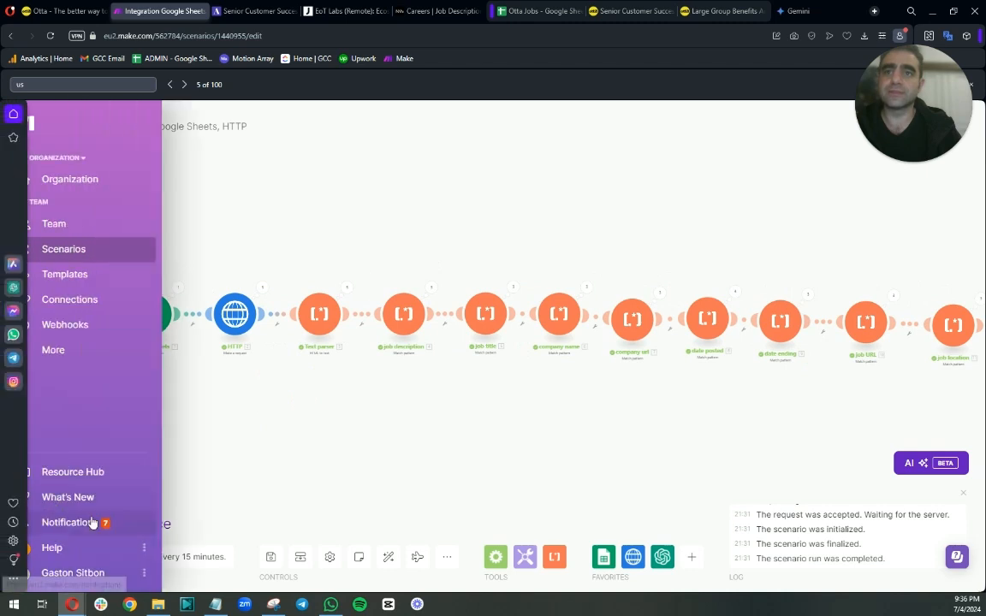
pyautogui.click(952, 326)
pyautogui.scroll(-1, 856, 306)
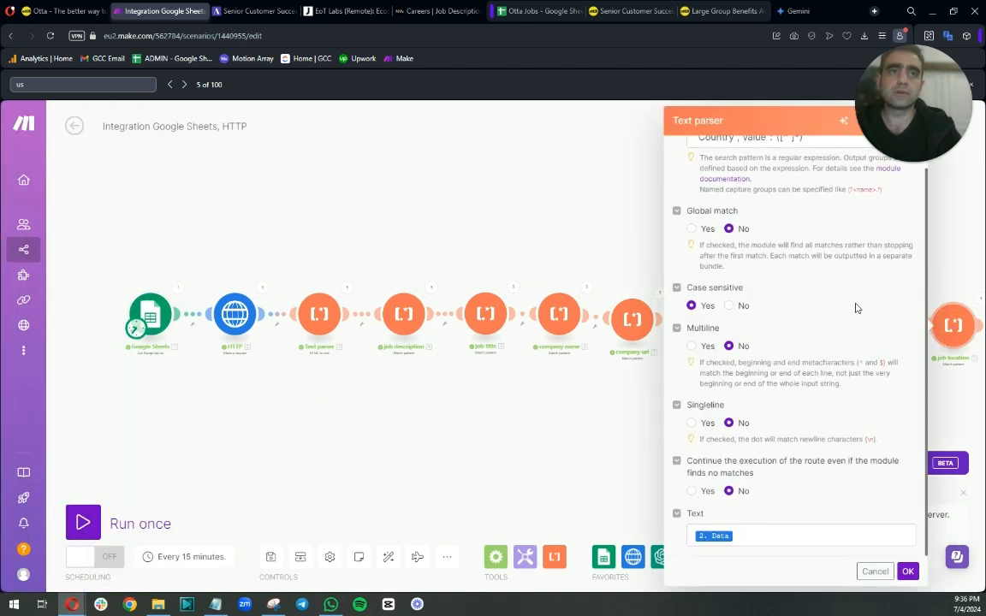
pyautogui.scroll(1, 856, 306)
pyautogui.click(956, 268)
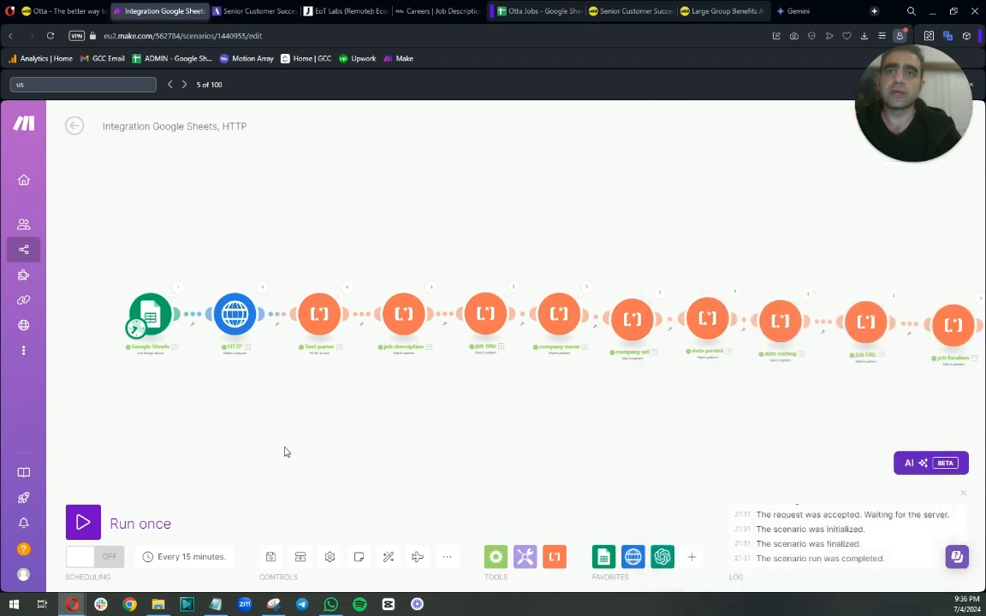
pyautogui.click(386, 555)
pyautogui.click(83, 522)
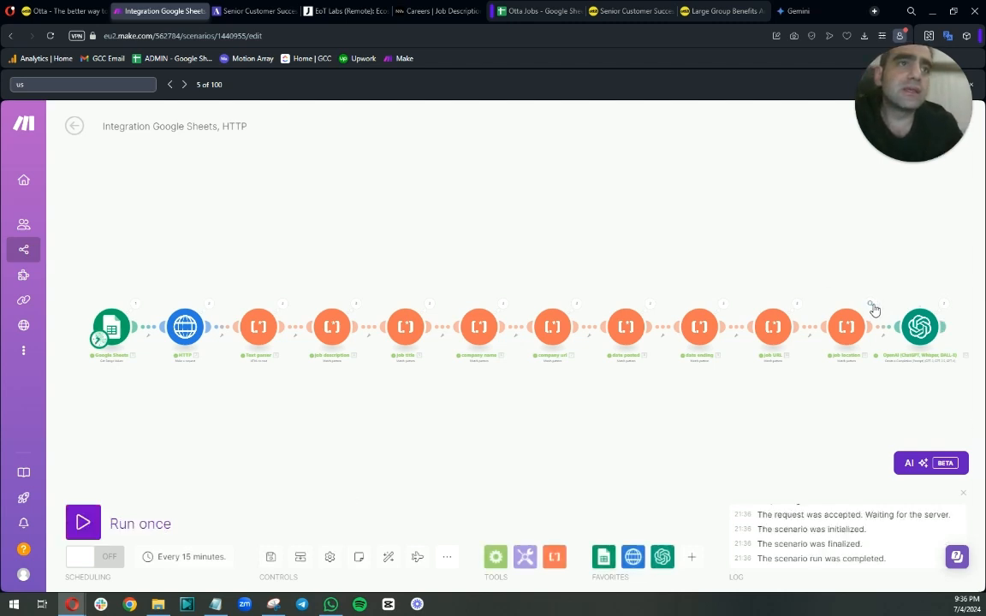
# Inspect the OpenAI module's first operation output message and compare it with the salary on the Otta job page.
pyautogui.click(942, 304)
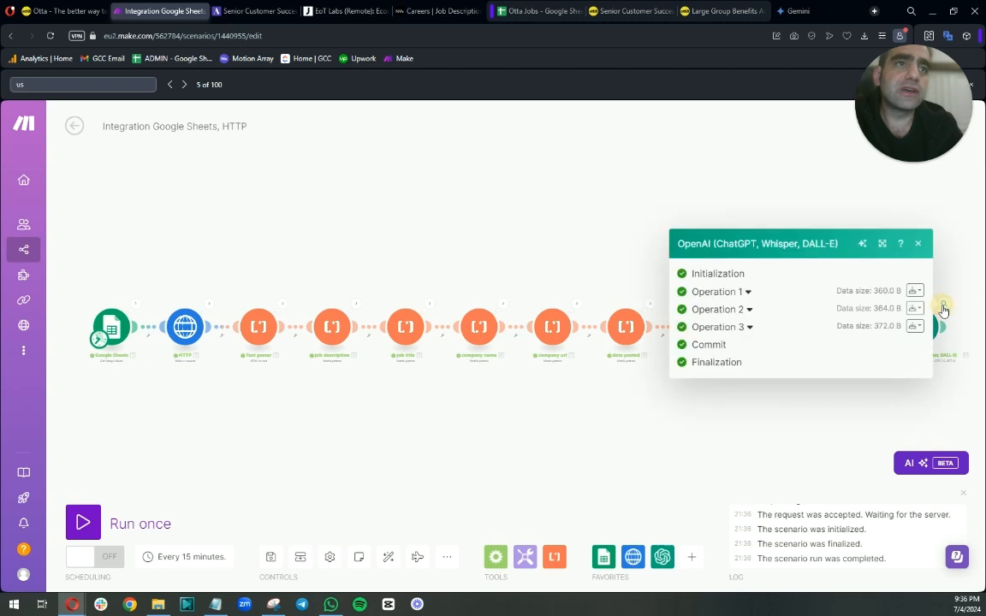
pyautogui.click(746, 293)
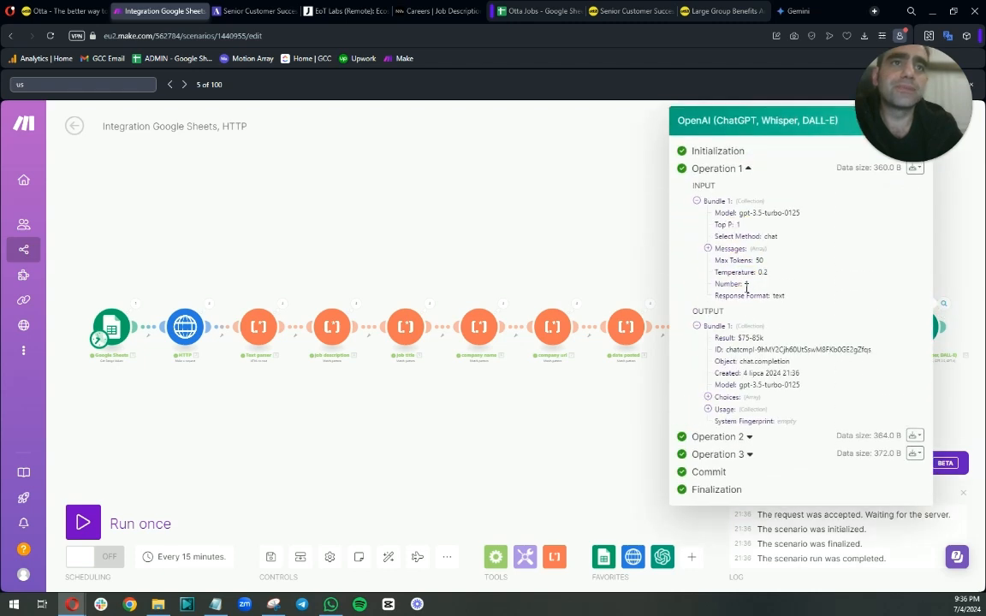
pyautogui.click(707, 411)
pyautogui.click(708, 398)
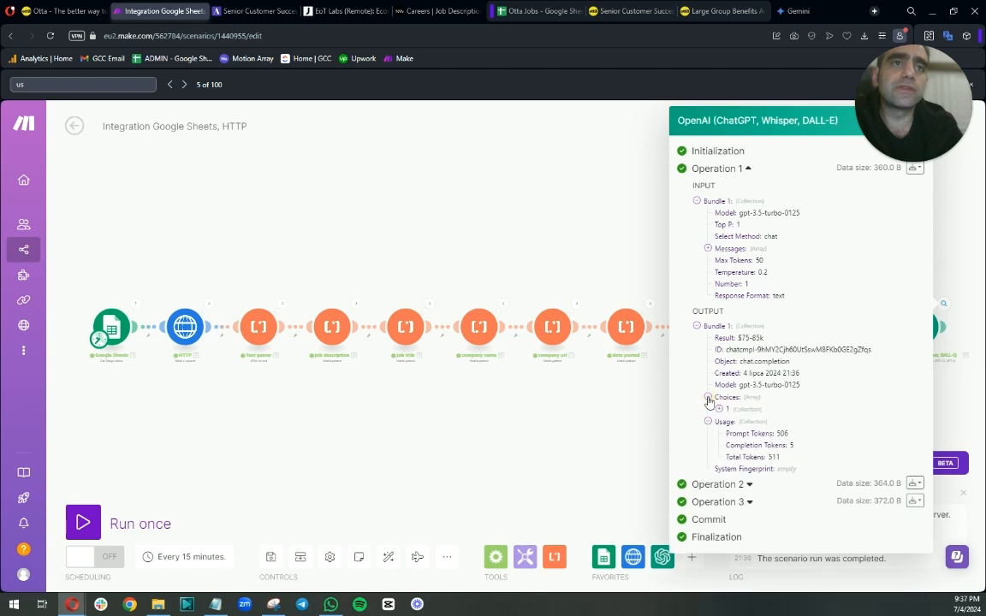
pyautogui.click(719, 410)
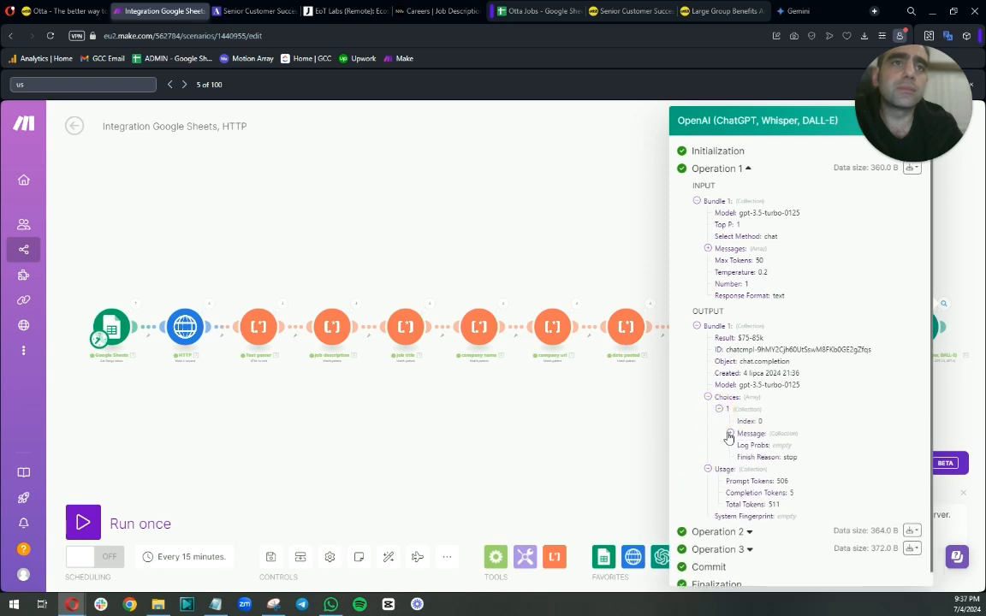
pyautogui.click(729, 434)
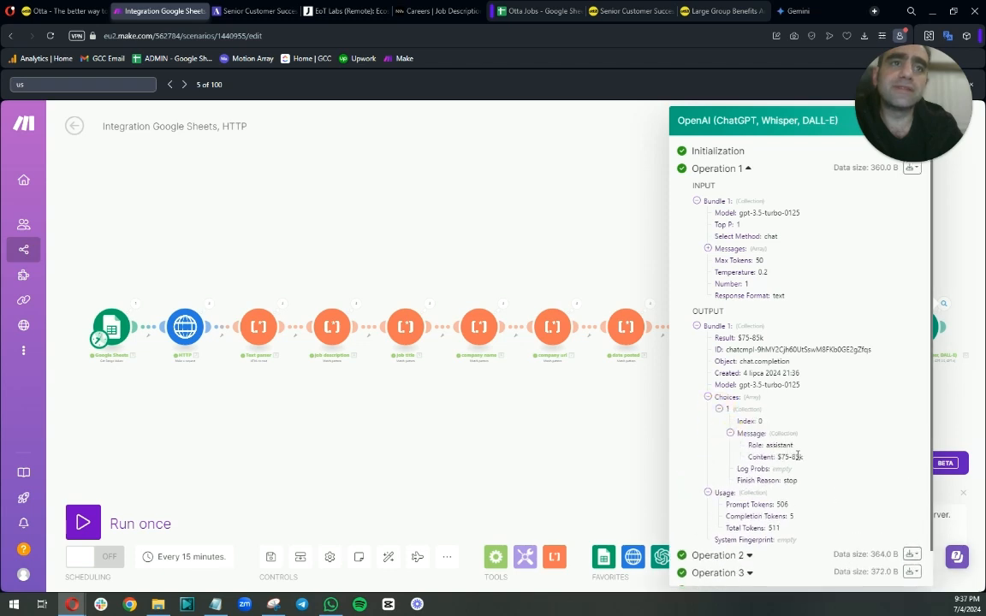
pyautogui.scroll(-1, 752, 372)
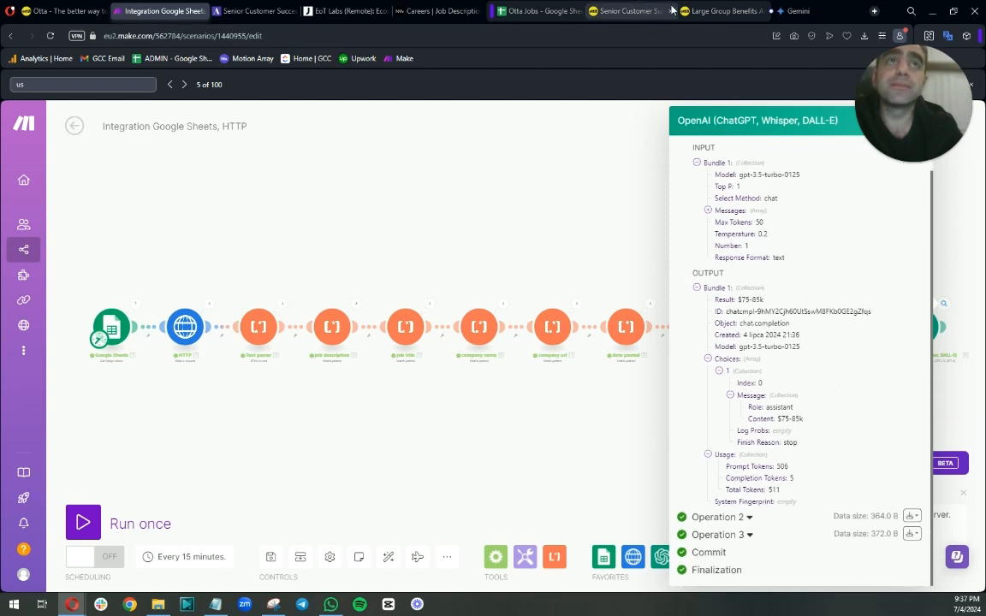
pyautogui.click(718, 11)
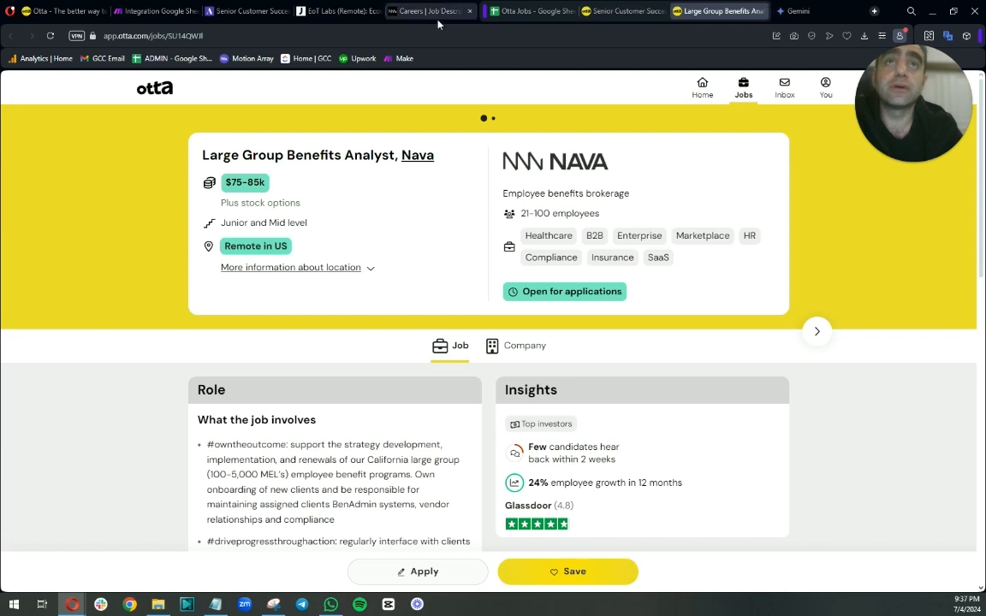
pyautogui.click(150, 12)
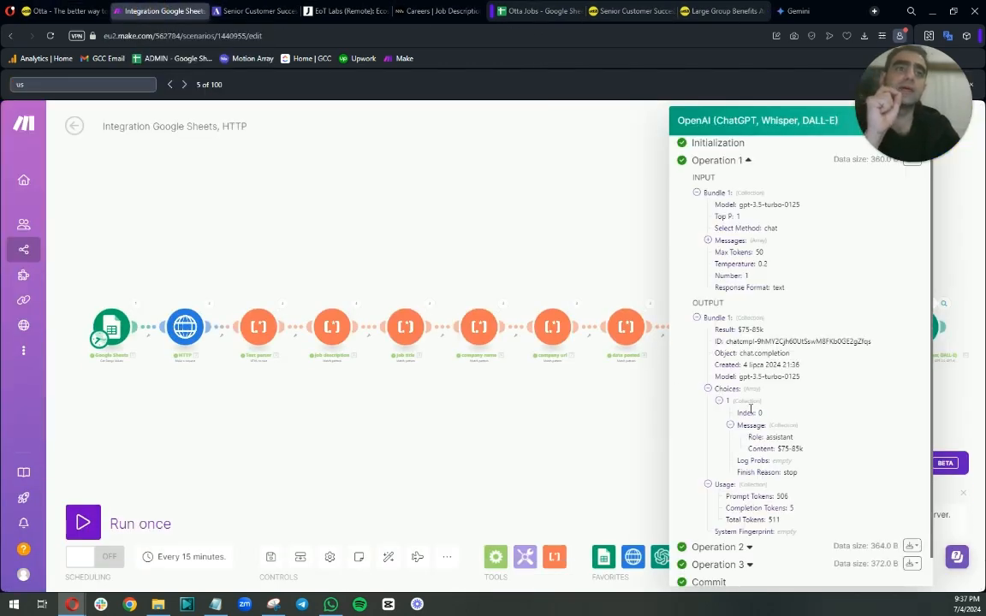
# Expand the OpenAI module's second operation output to check the returned message content.
pyautogui.scroll(-2, 749, 409)
pyautogui.click(746, 518)
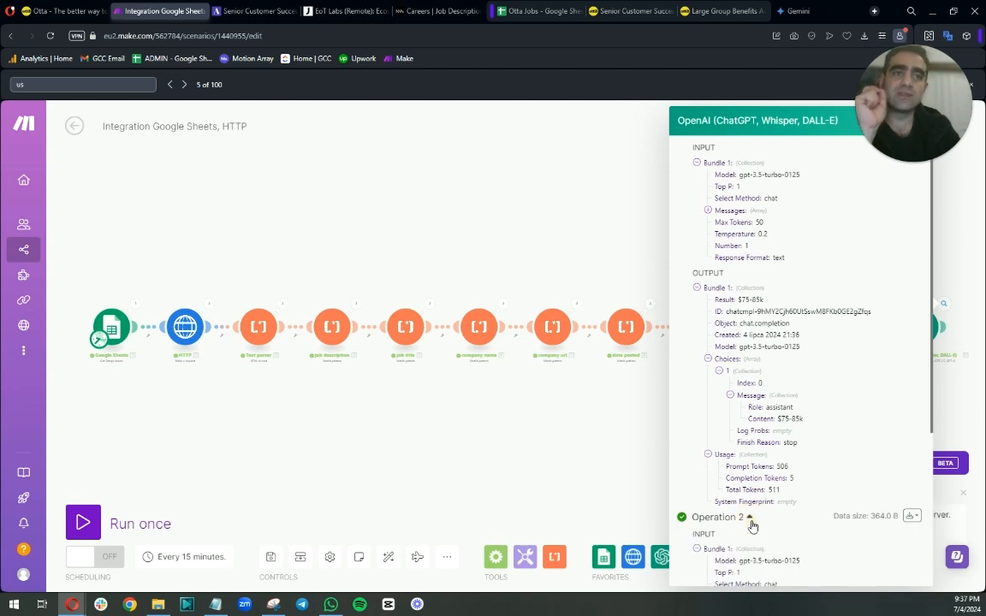
pyautogui.scroll(-5, 781, 479)
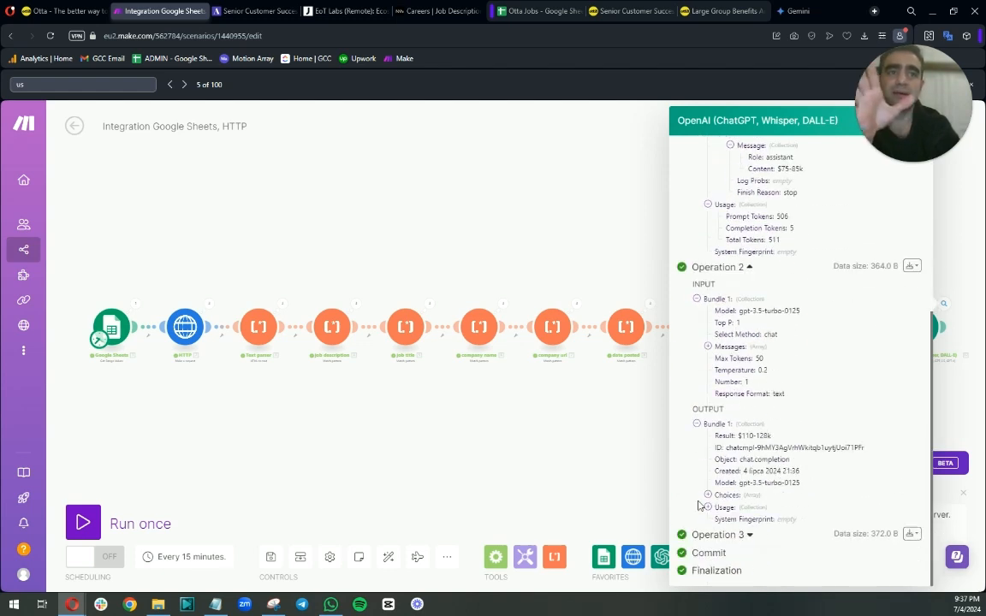
pyautogui.click(707, 495)
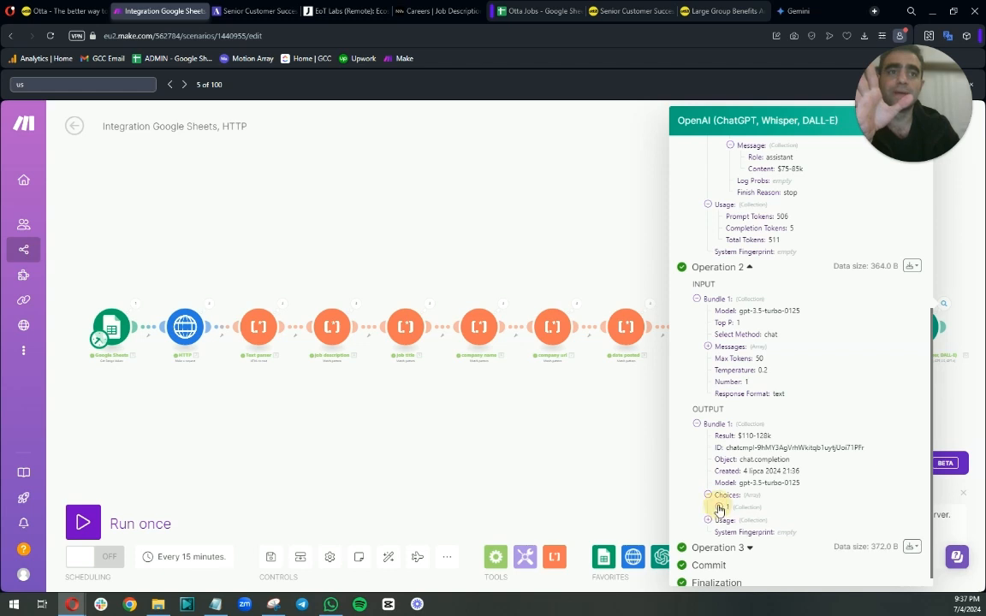
pyautogui.click(719, 508)
pyautogui.scroll(-2, 744, 509)
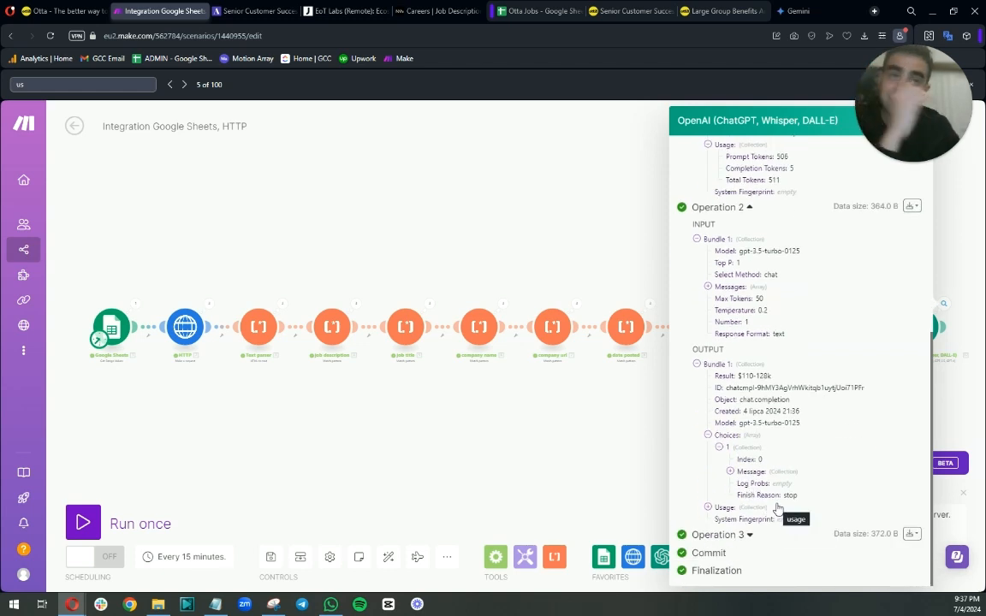
pyautogui.click(729, 471)
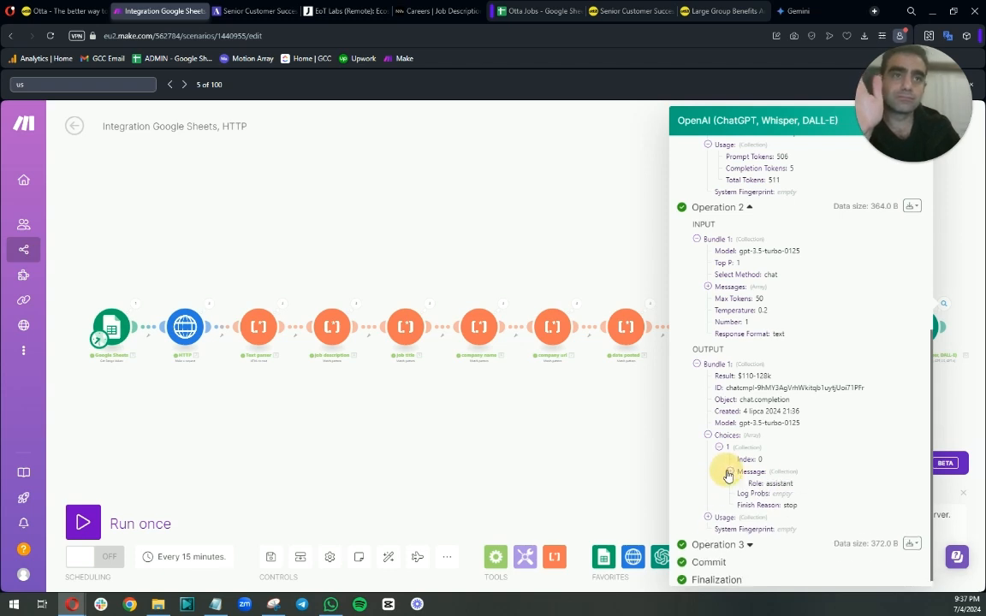
pyautogui.scroll(-1, 731, 486)
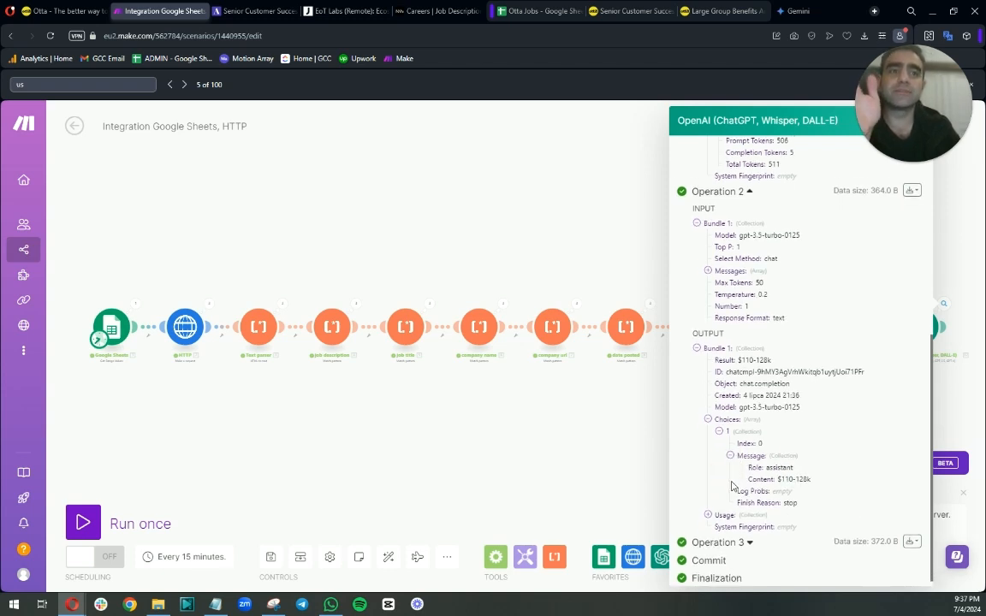
# Expand the OpenAI module's third operation output to check the returned message content, then close the output panel.
pyautogui.click(750, 536)
pyautogui.scroll(-5, 767, 485)
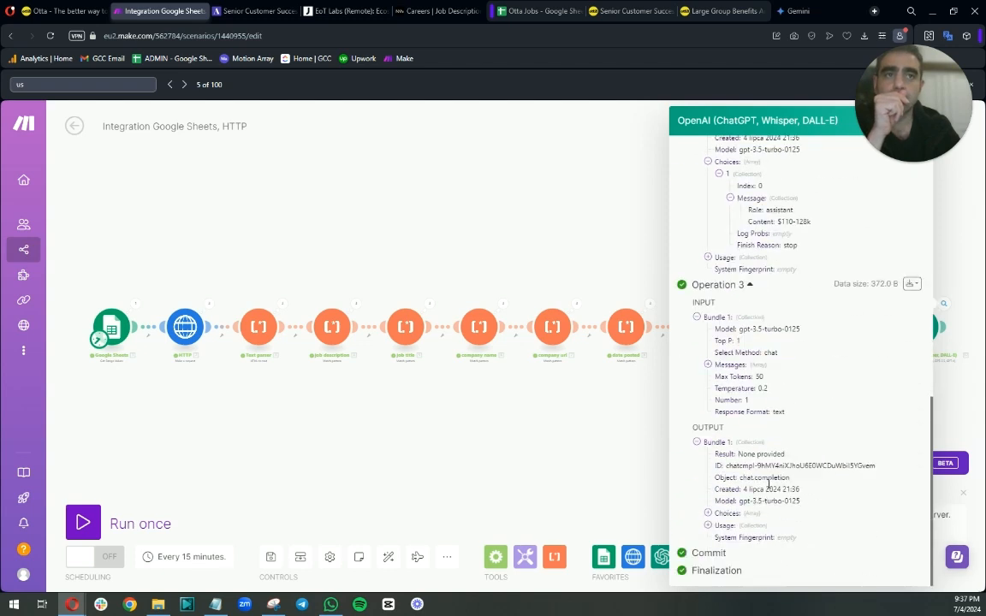
pyautogui.click(708, 513)
pyautogui.click(719, 514)
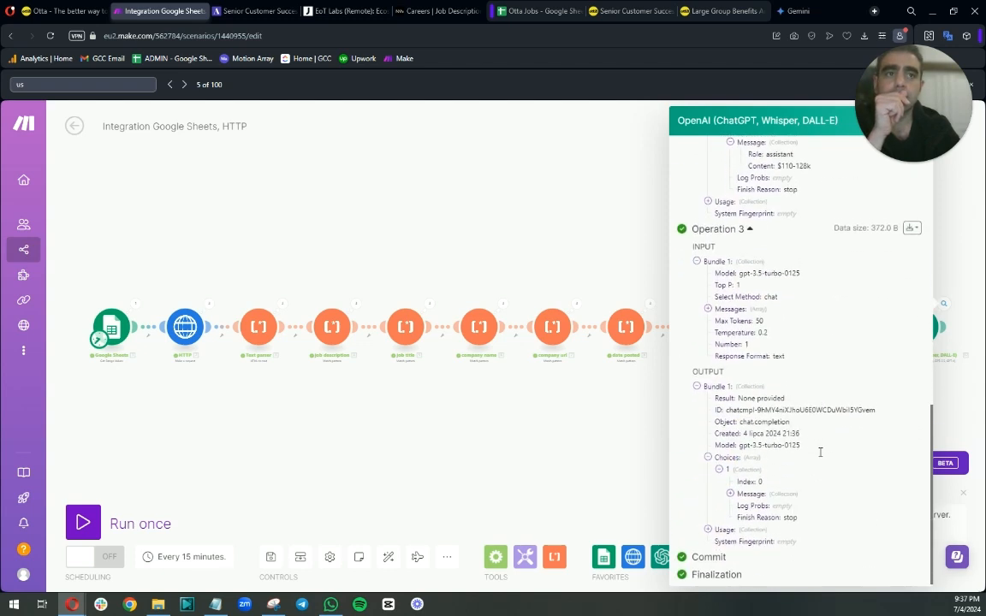
pyautogui.click(730, 490)
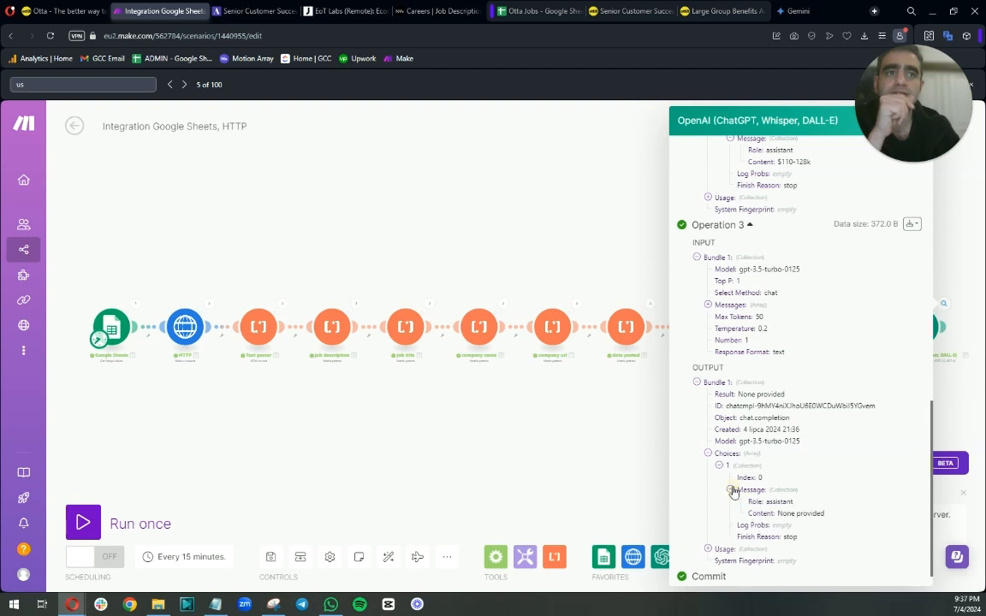
pyautogui.click(542, 203)
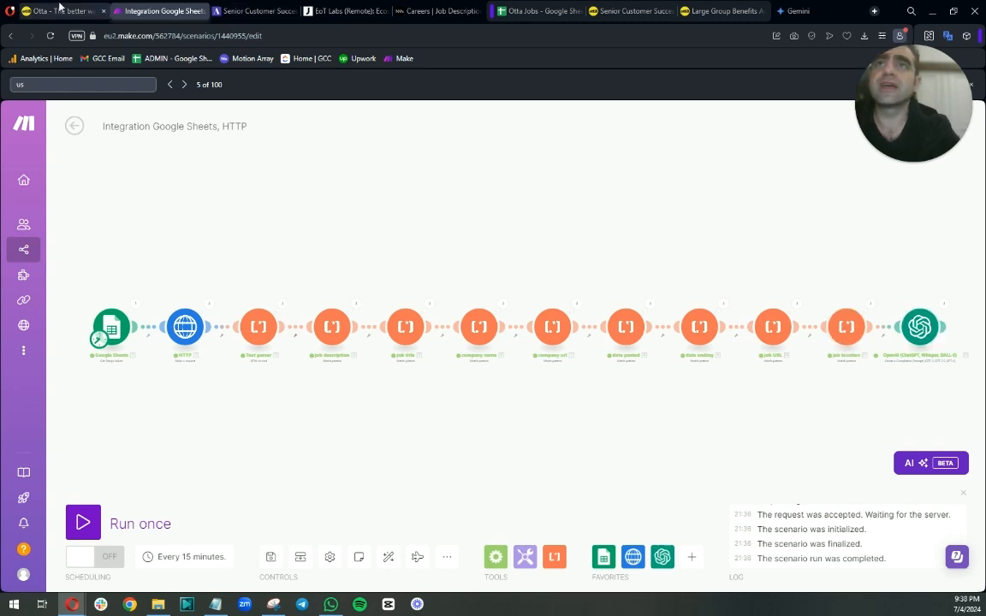
# Add a Complete header in cell K1 of the Otta Jobs sheet.
pyautogui.click(523, 11)
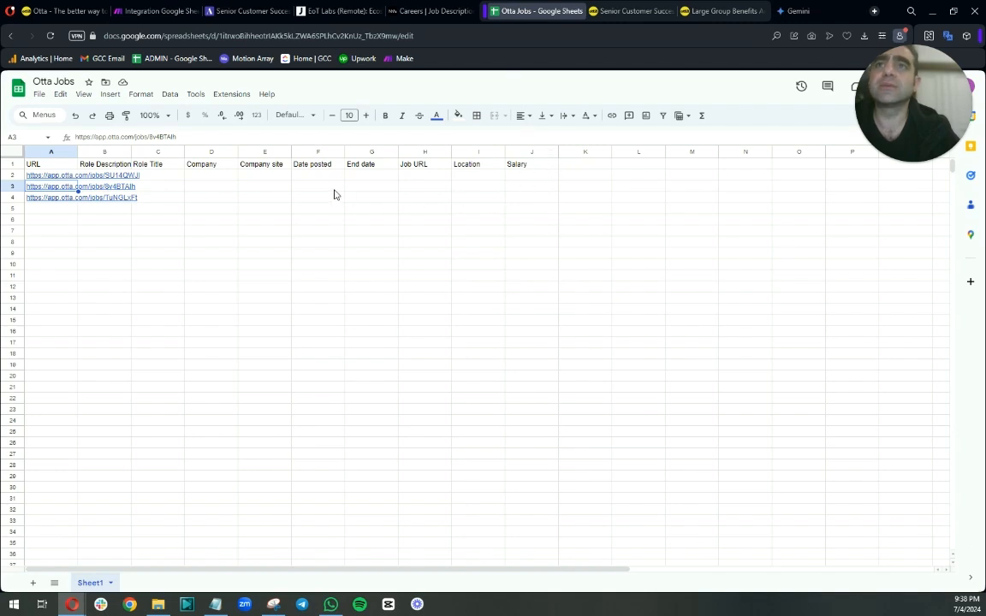
pyautogui.click(578, 169)
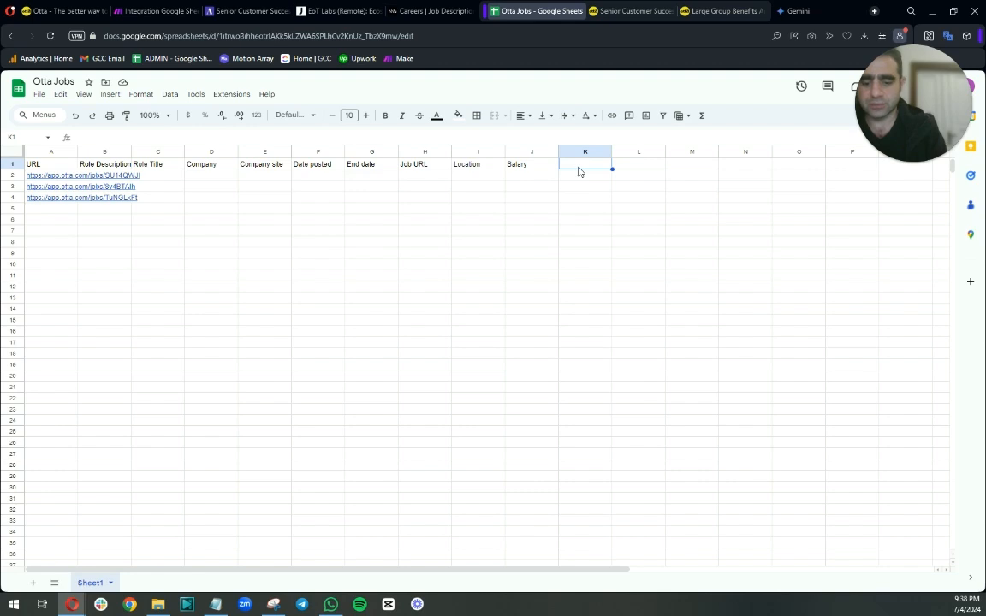
pyautogui.write('Complete')
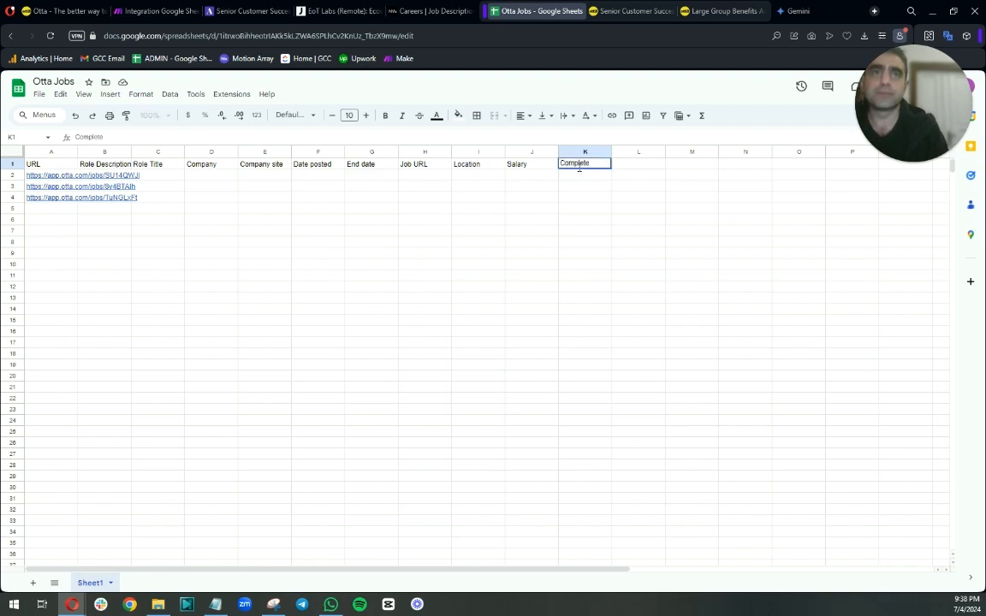
pyautogui.press('Return')
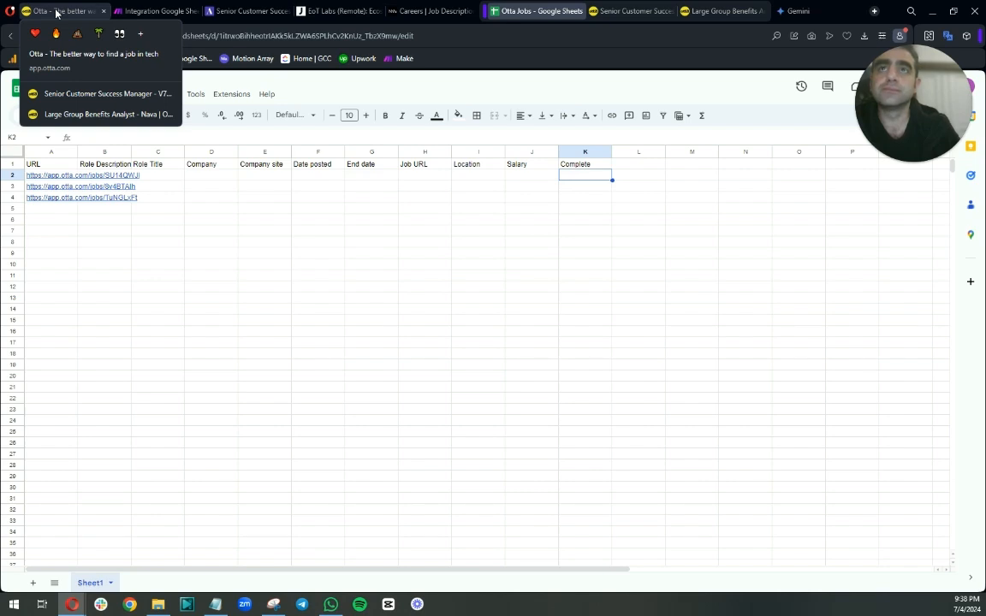
# Add a Google Sheets Update a Row module after the OpenAI module.
pyautogui.click(169, 11)
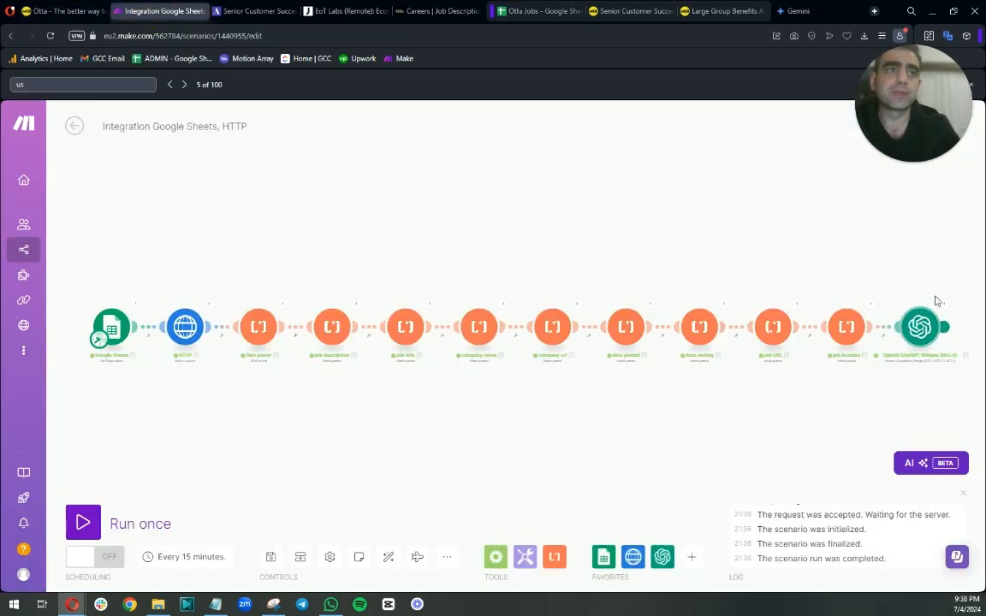
pyautogui.moveTo(881, 264); pyautogui.dragTo(748, 242)
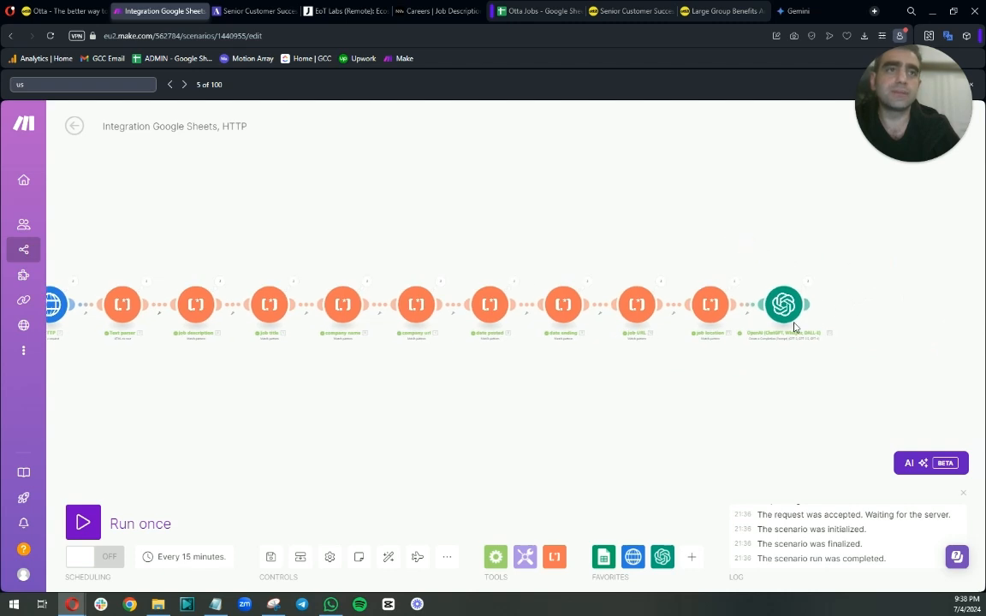
pyautogui.click(807, 304)
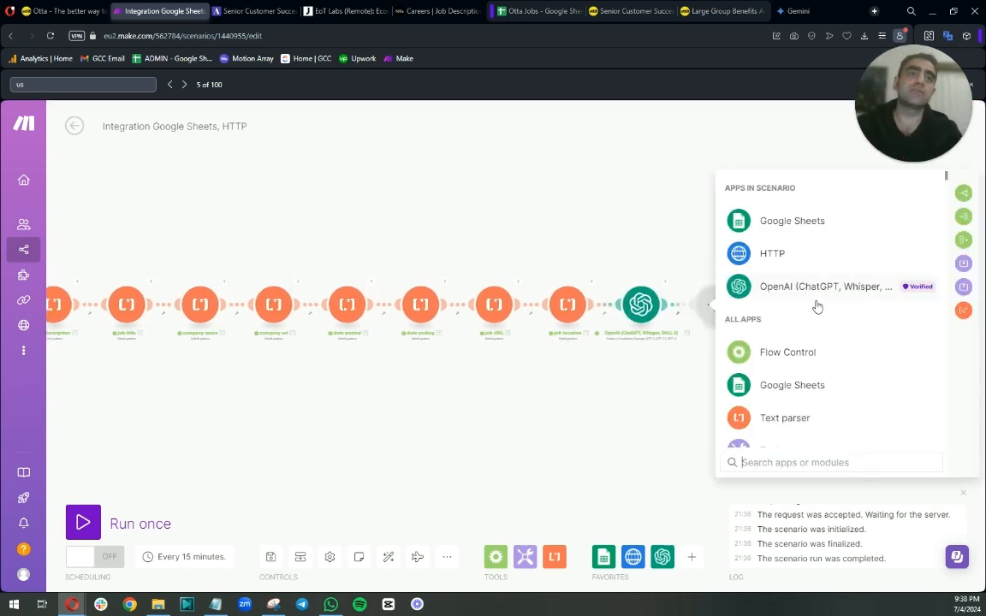
pyautogui.click(792, 386)
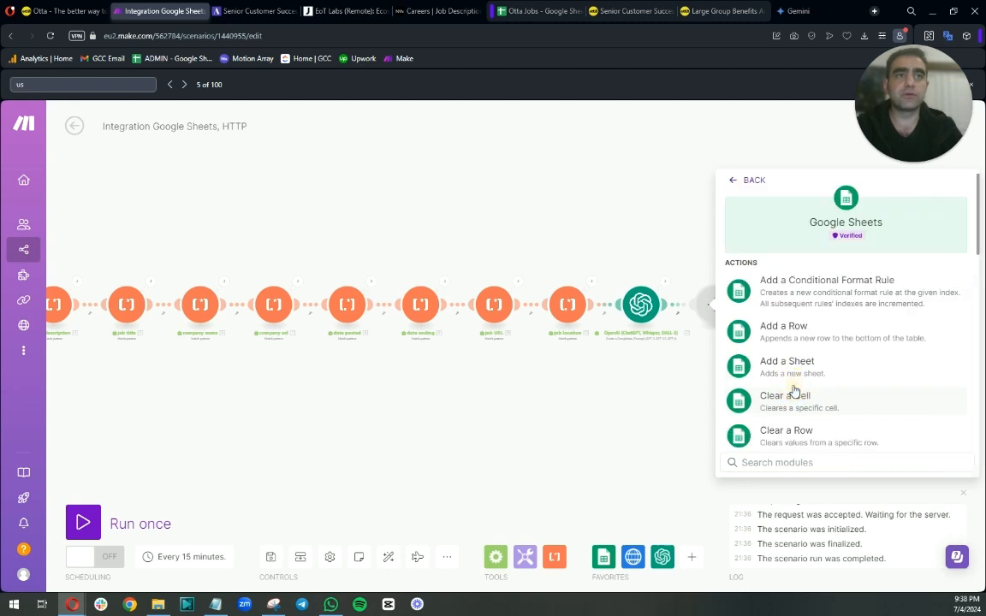
pyautogui.write('up')
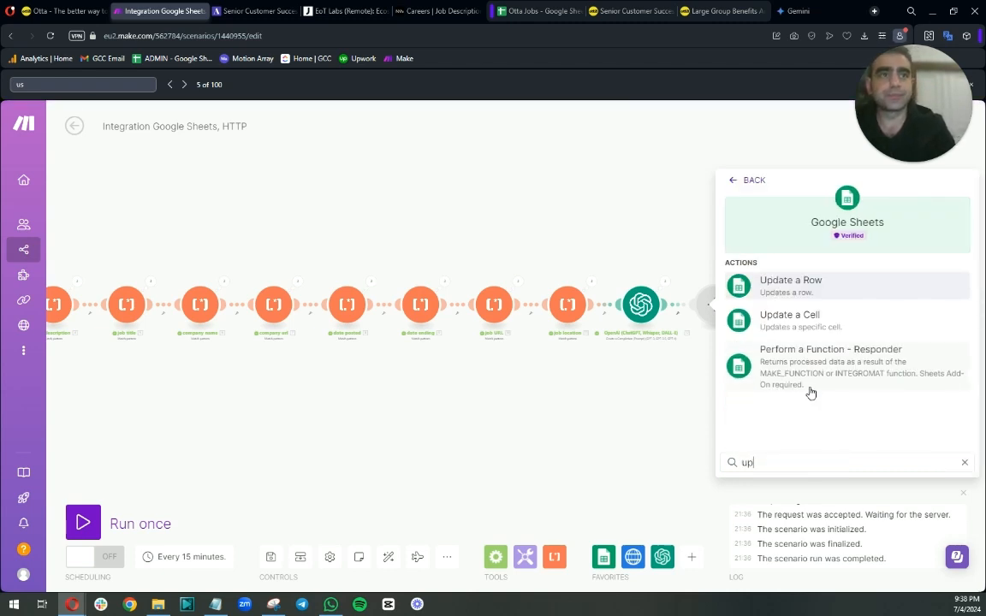
pyautogui.click(785, 282)
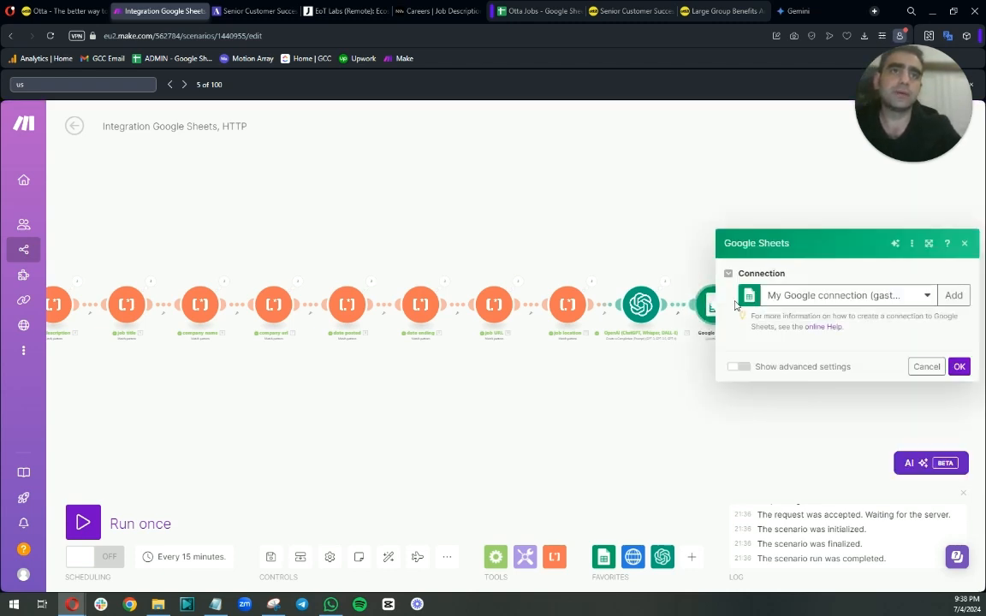
# Set the module to select by path, choosing the Otta Jobs spreadsheet on My Drive and Sheet1.
pyautogui.click(808, 304)
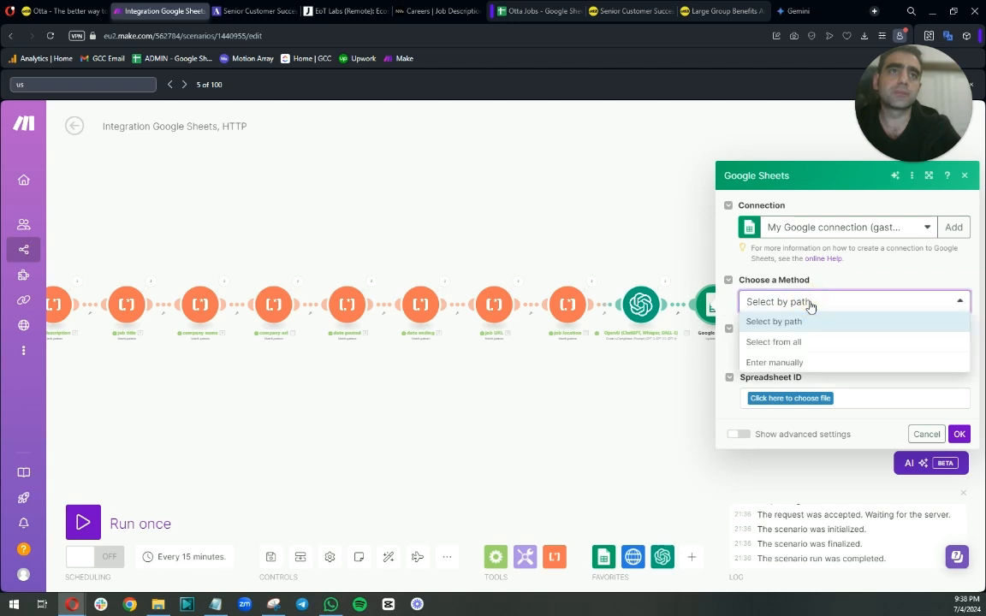
pyautogui.click(776, 341)
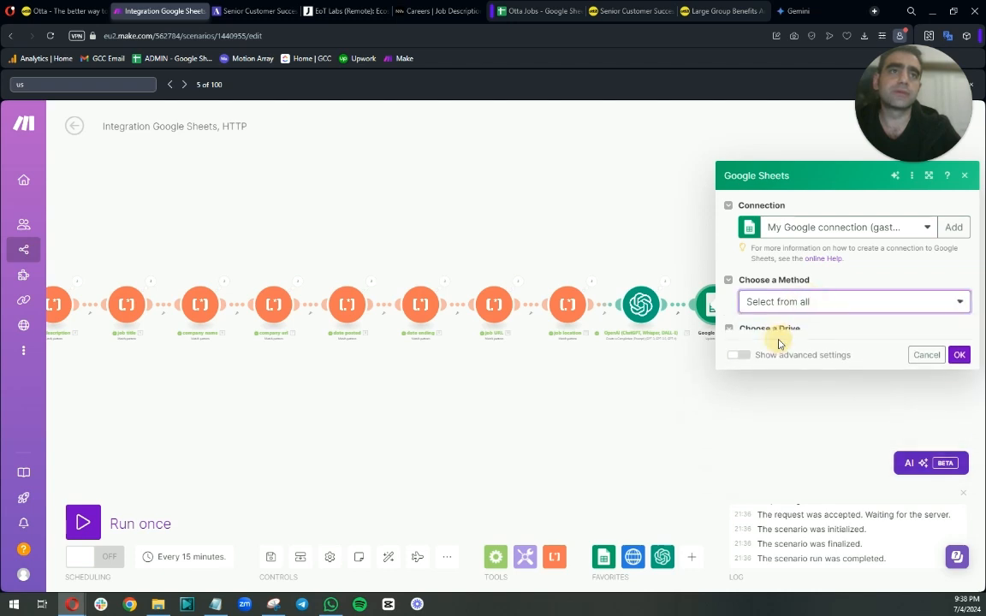
pyautogui.click(809, 325)
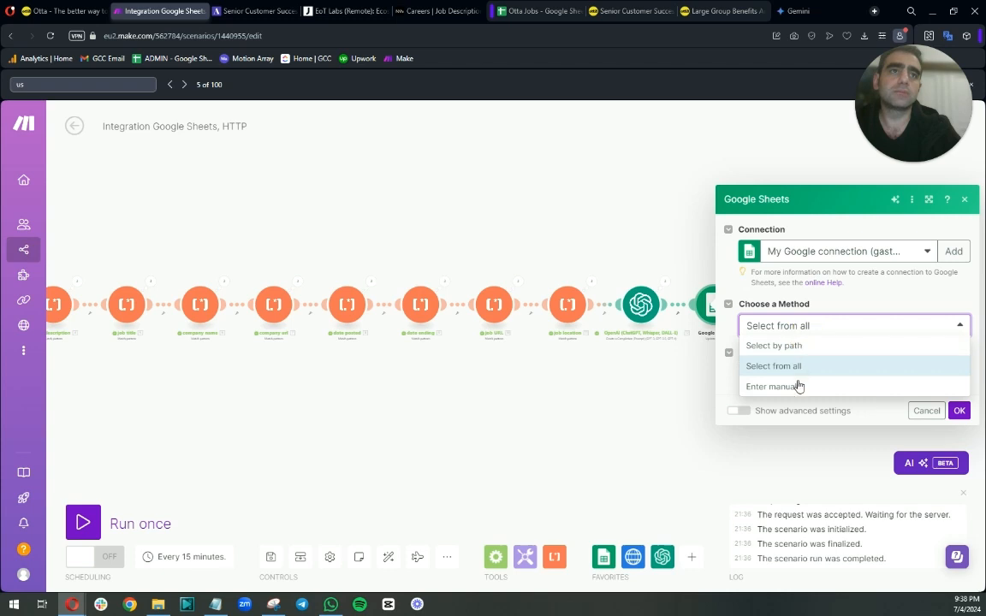
pyautogui.click(785, 346)
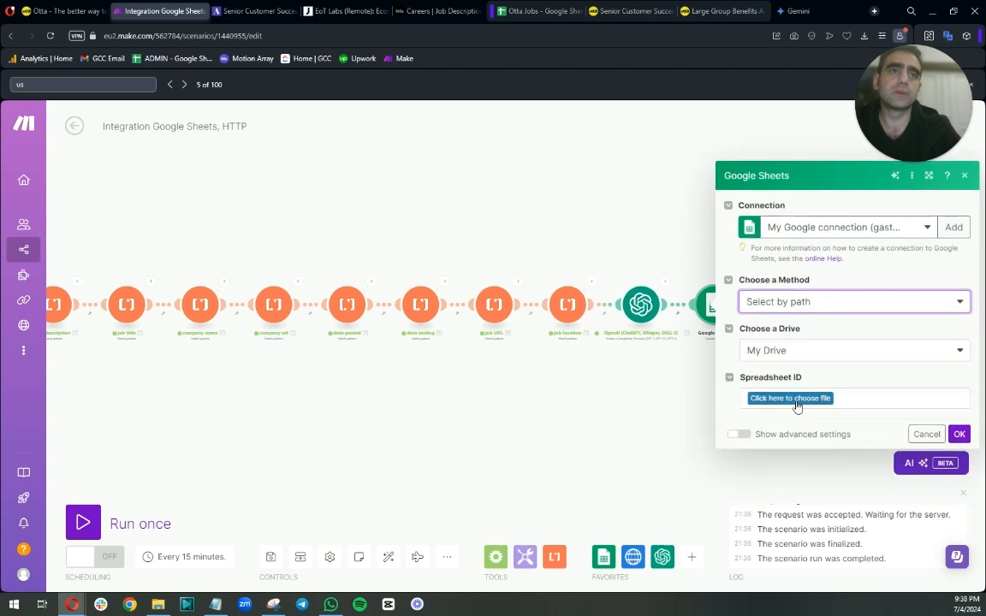
pyautogui.click(782, 398)
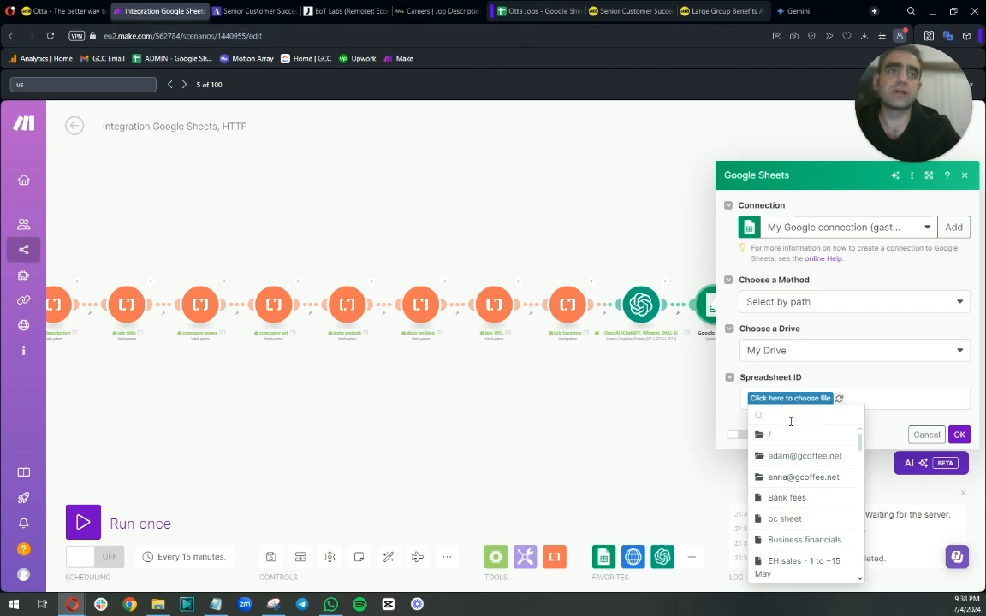
pyautogui.click(789, 418)
pyautogui.write('otta')
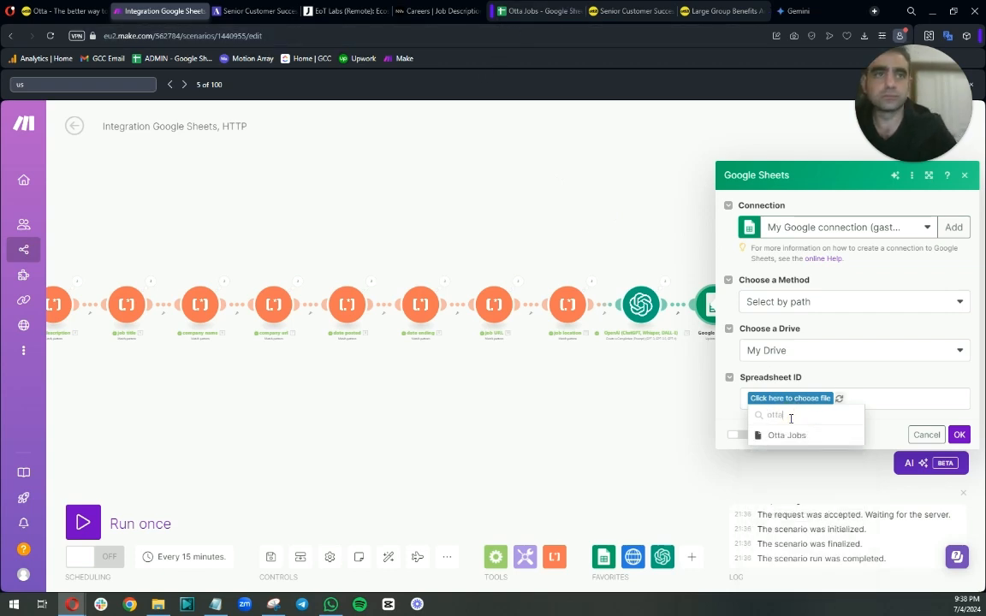
pyautogui.click(785, 436)
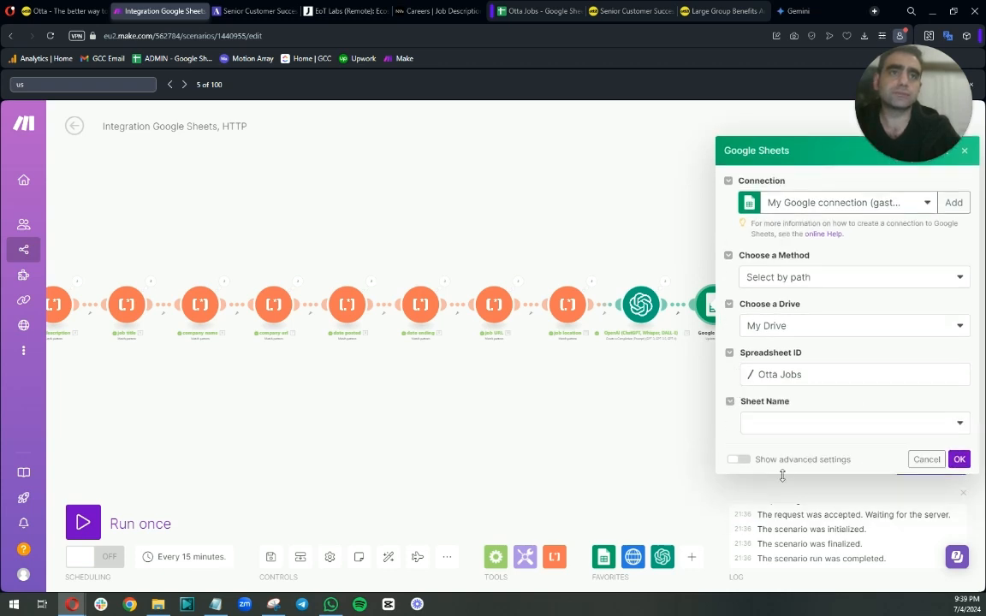
pyautogui.click(782, 427)
pyautogui.click(777, 442)
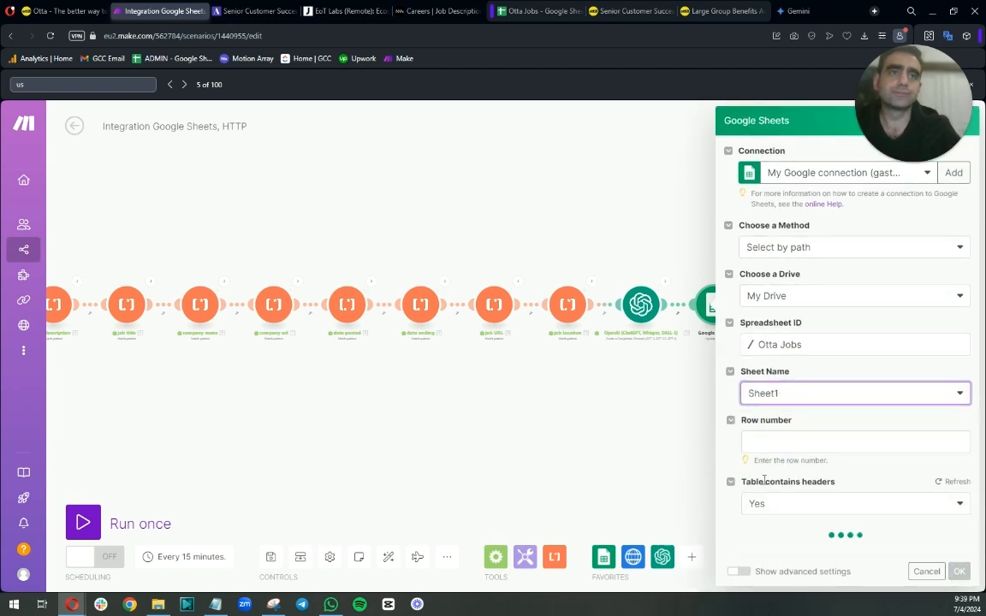
# Map the Row number field to the Row number output of the first Google Sheets module.
pyautogui.click(766, 439)
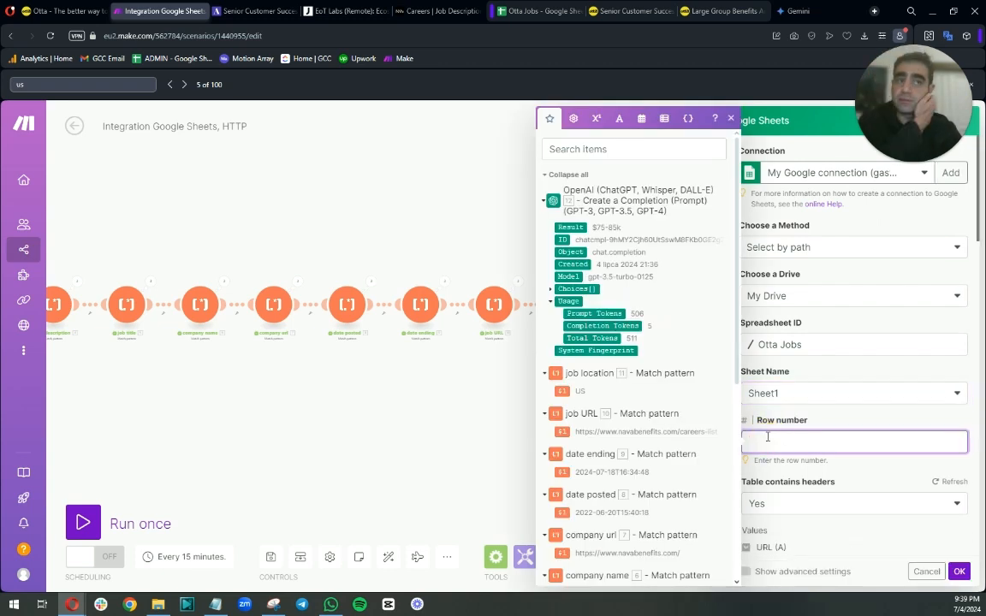
pyautogui.write('2')
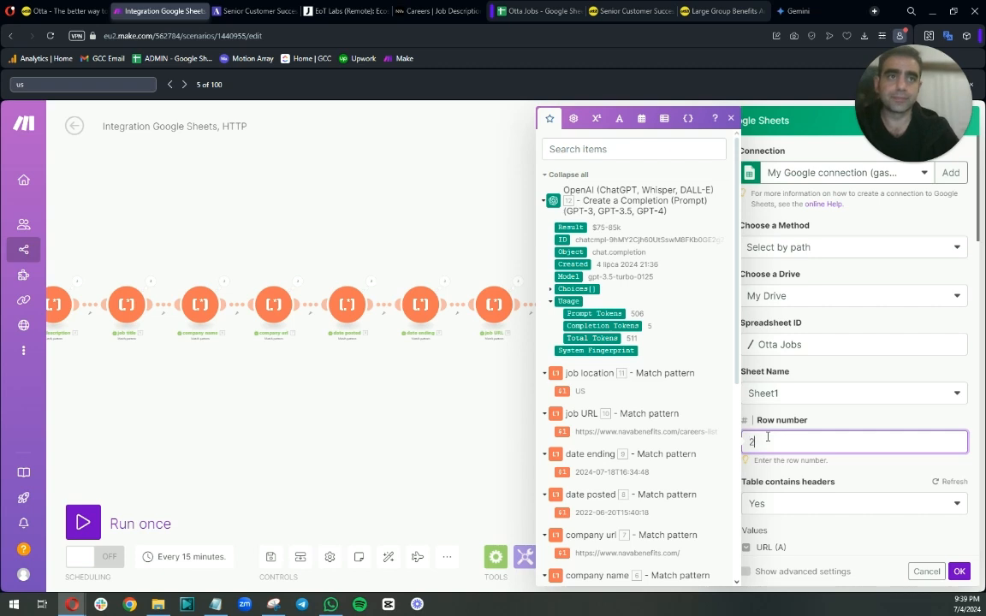
pyautogui.press('Escape')
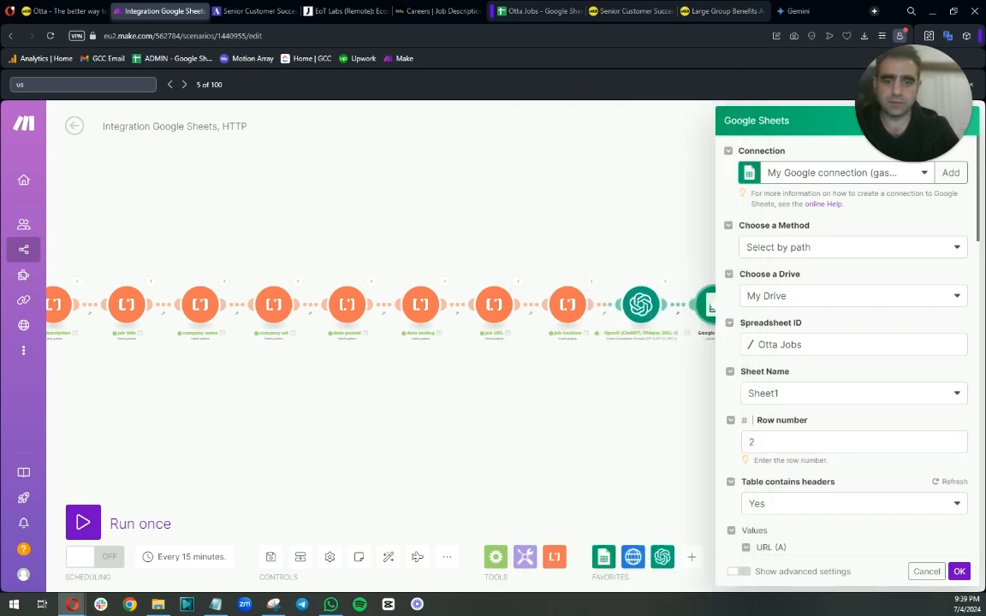
pyautogui.click(774, 440)
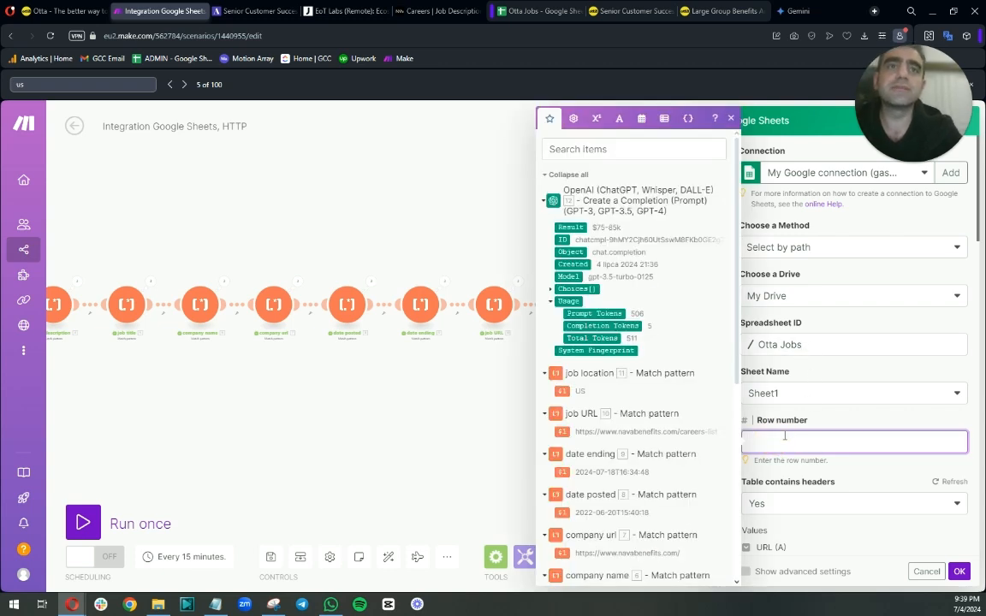
pyautogui.press('BackSpace')
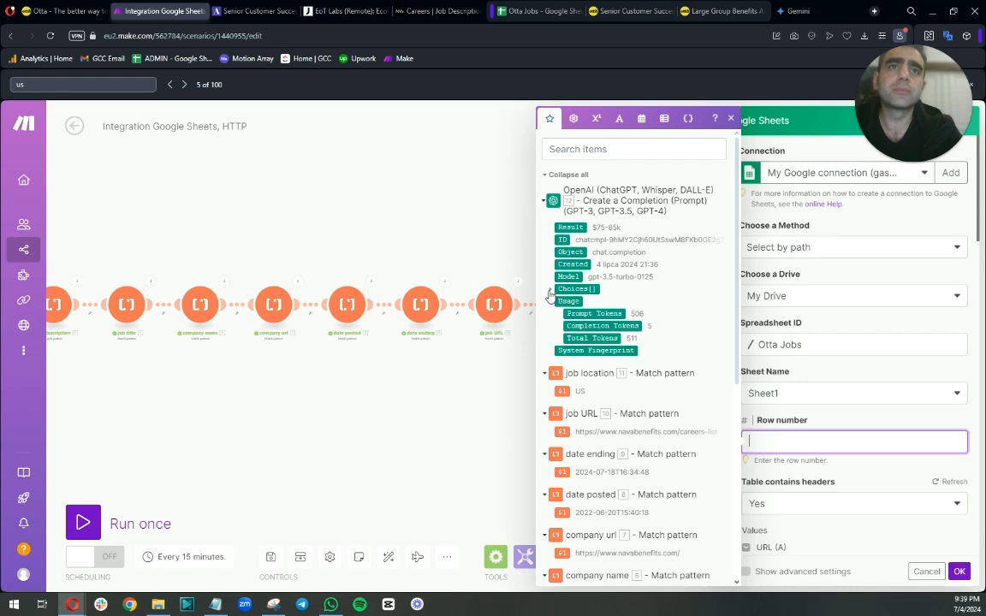
pyautogui.scroll(-5, 700, 292)
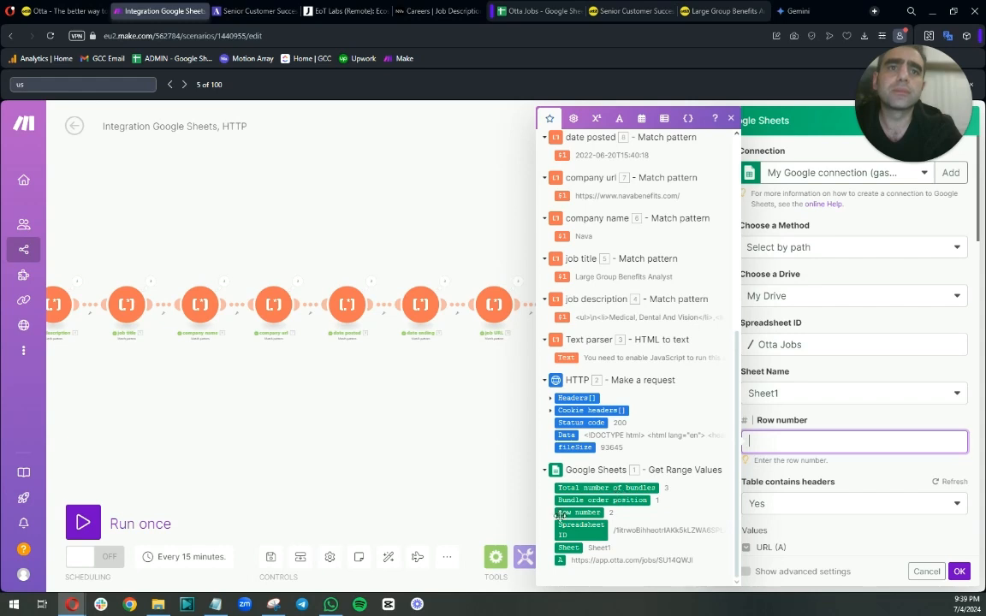
pyautogui.click(563, 511)
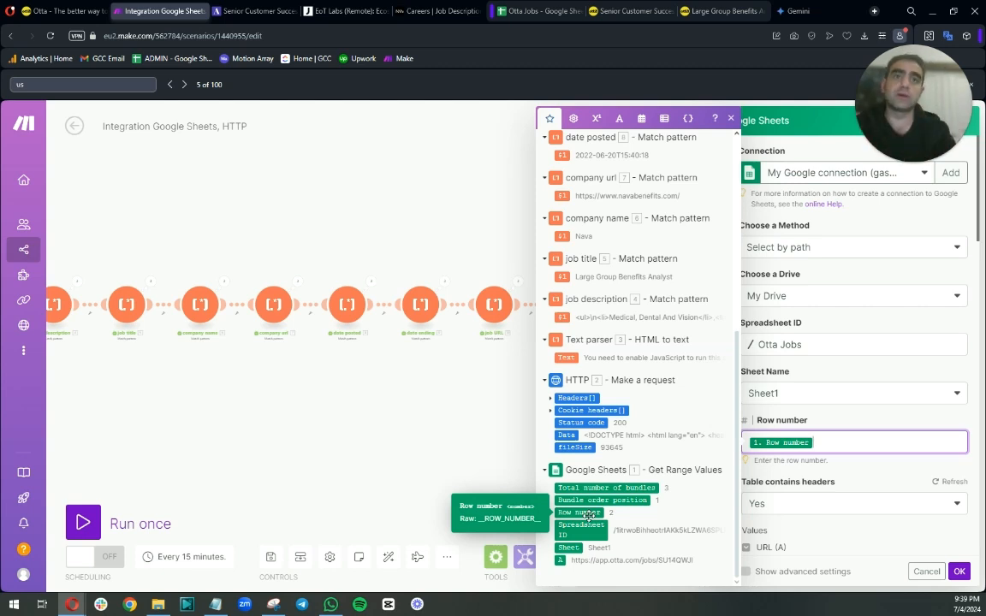
pyautogui.click(836, 473)
# Map the job description match result into the Role Description (B) value.
pyautogui.scroll(-5, 837, 472)
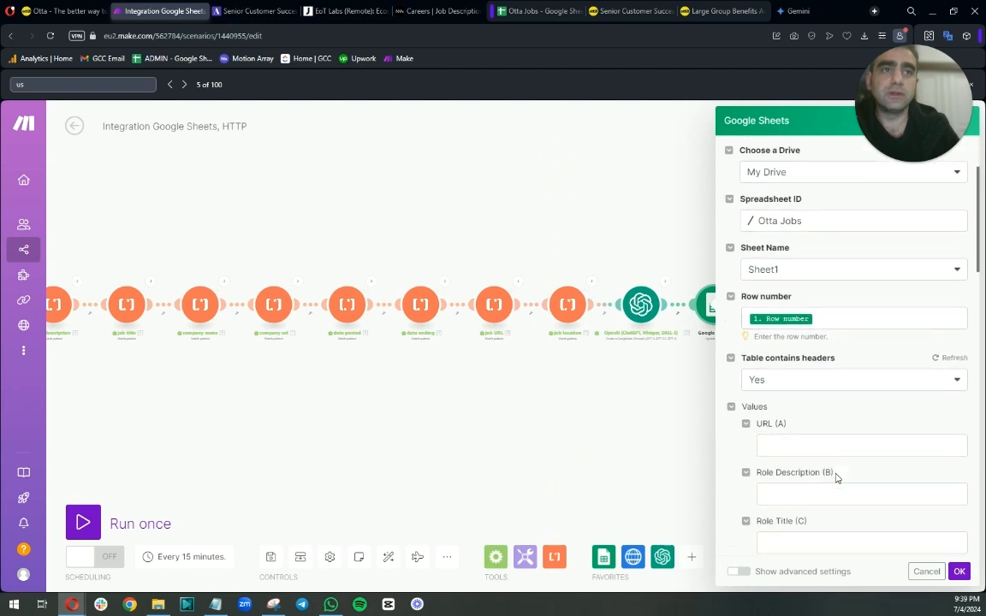
pyautogui.click(814, 333)
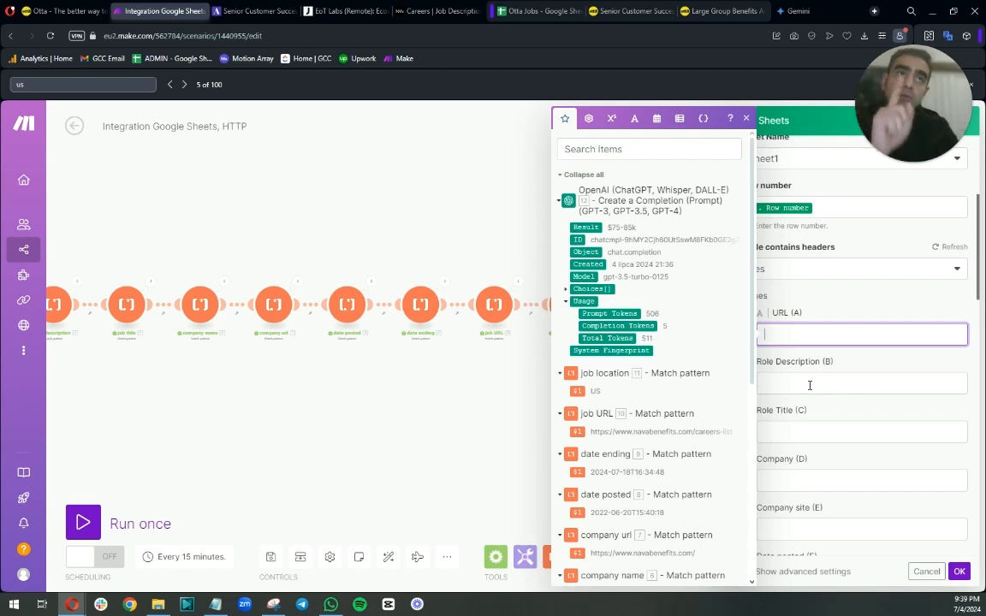
pyautogui.click(809, 385)
pyautogui.moveTo(230, 398); pyautogui.dragTo(391, 404)
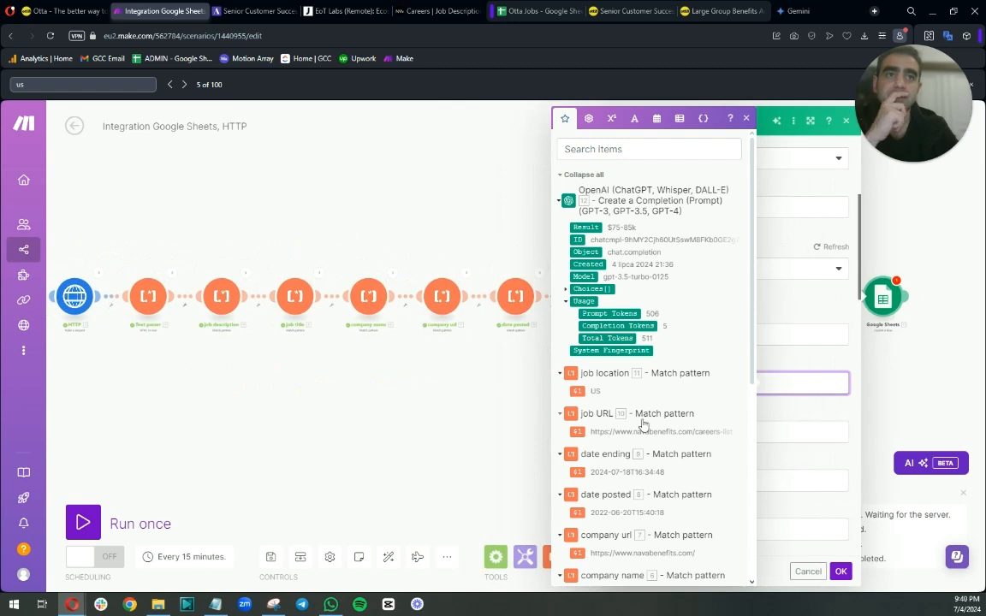
pyautogui.scroll(-5, 675, 428)
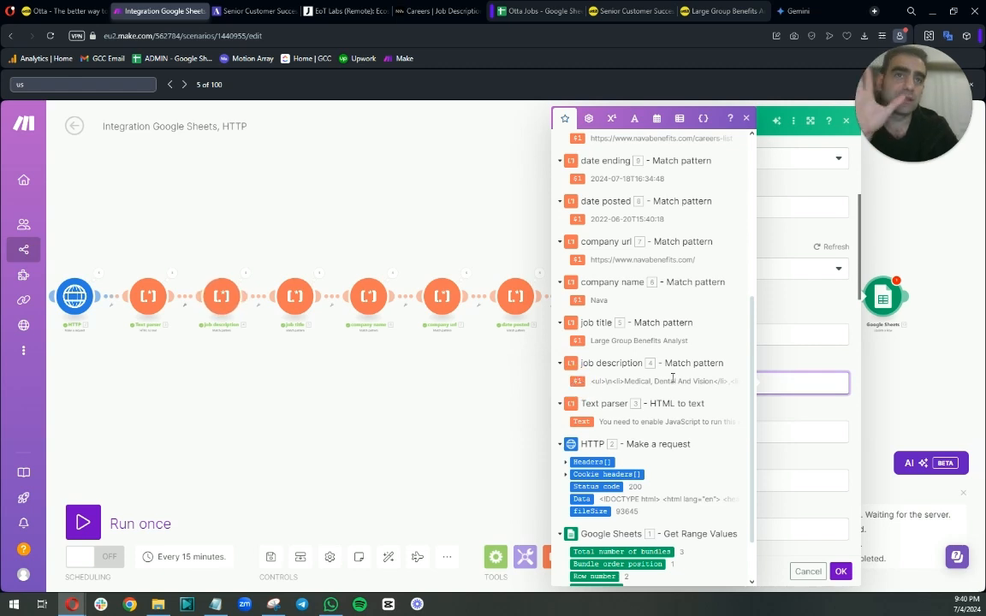
pyautogui.click(792, 416)
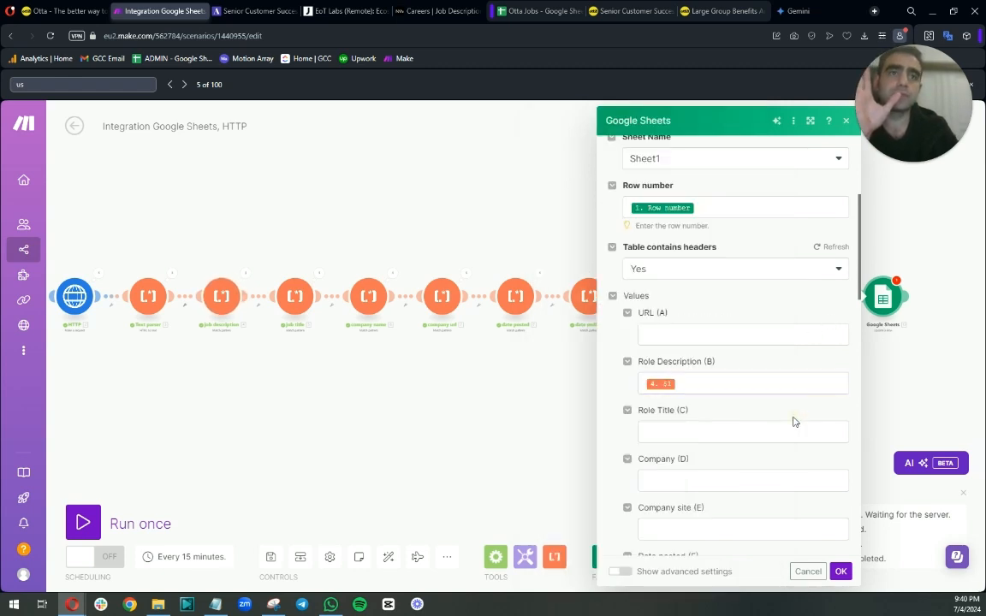
# Map the job title match result into Role Title (C) and the company name match result into Company (D).
pyautogui.click(704, 435)
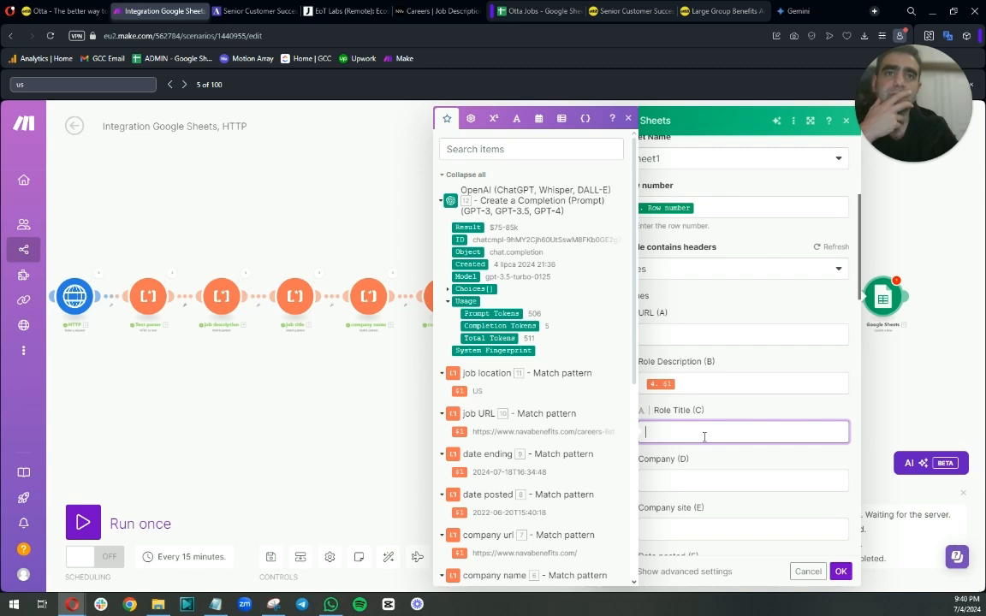
pyautogui.scroll(-3, 555, 415)
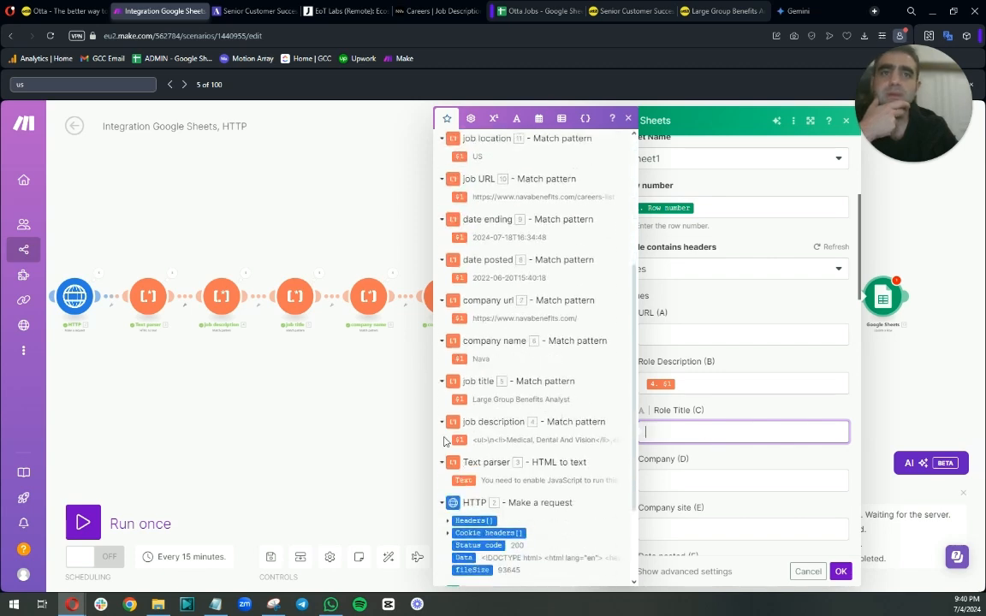
pyautogui.moveTo(459, 400); pyautogui.dragTo(684, 433)
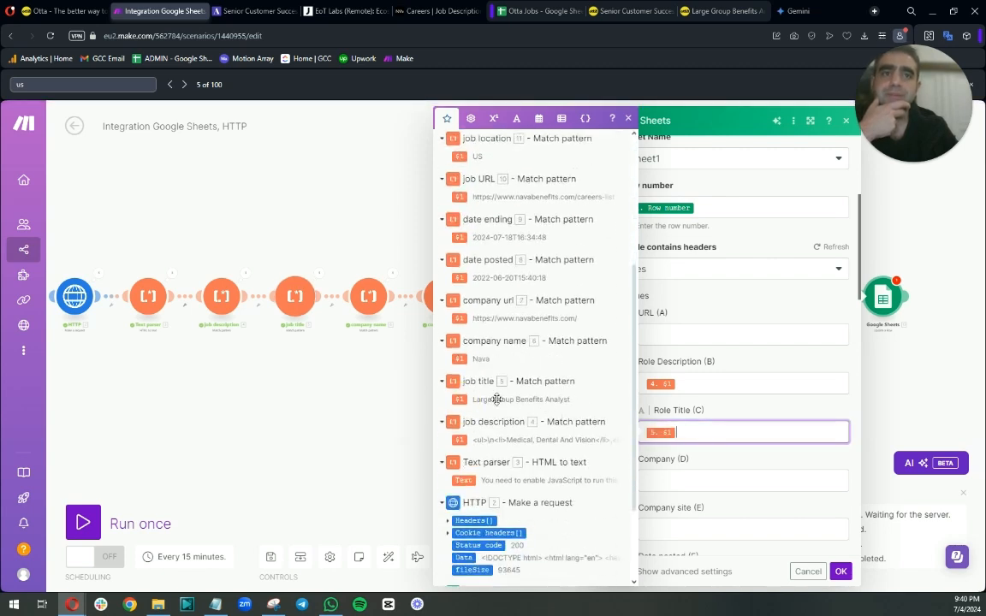
pyautogui.scroll(-1, 736, 402)
pyautogui.click(735, 421)
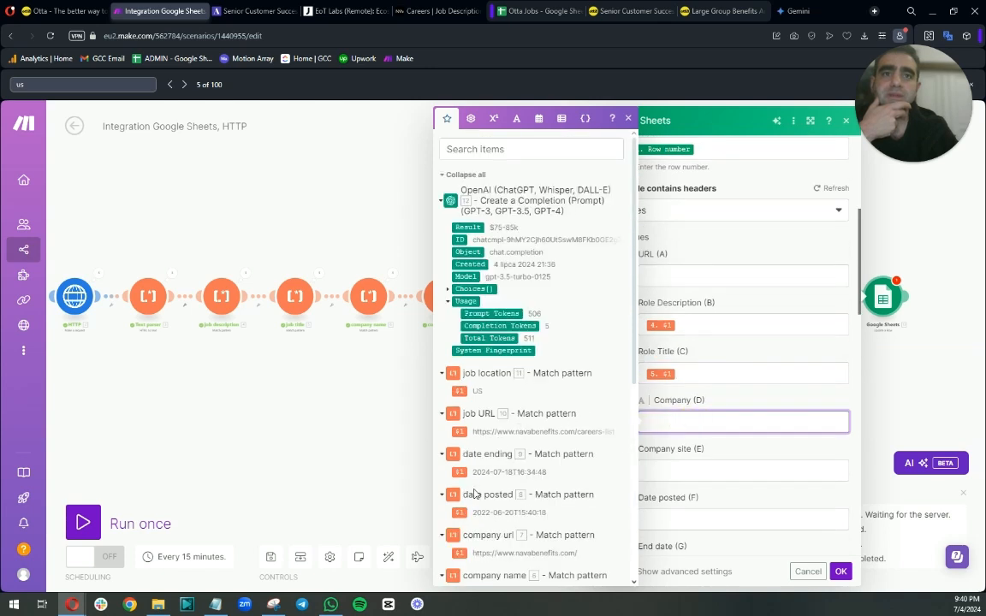
pyautogui.scroll(-2, 451, 402)
pyautogui.moveTo(452, 472); pyautogui.dragTo(685, 422)
# Map the company url match result into Company site (E) and the date posted match result into Date posted (F).
pyautogui.scroll(-1, 748, 465)
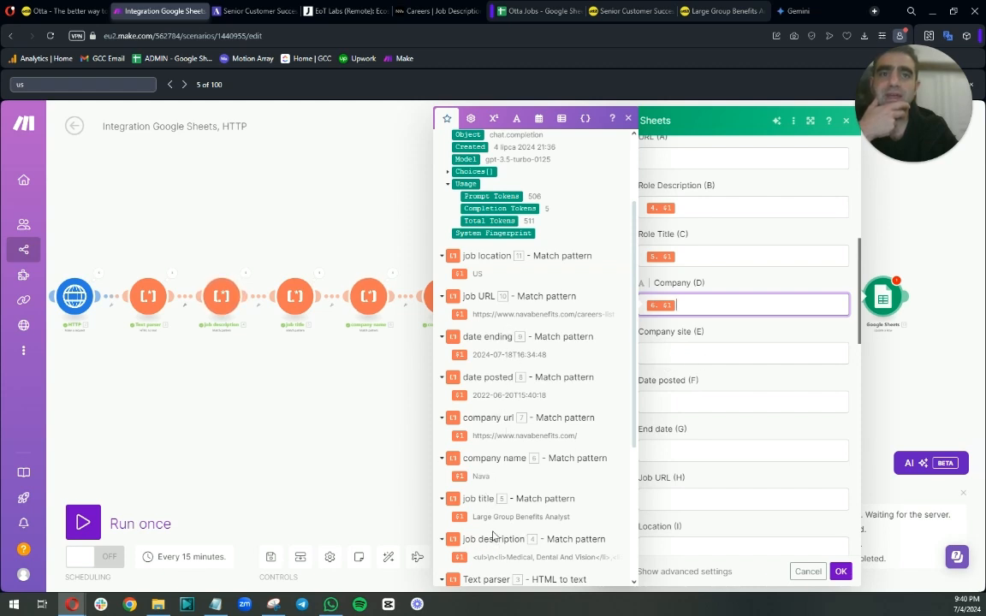
pyautogui.click(666, 358)
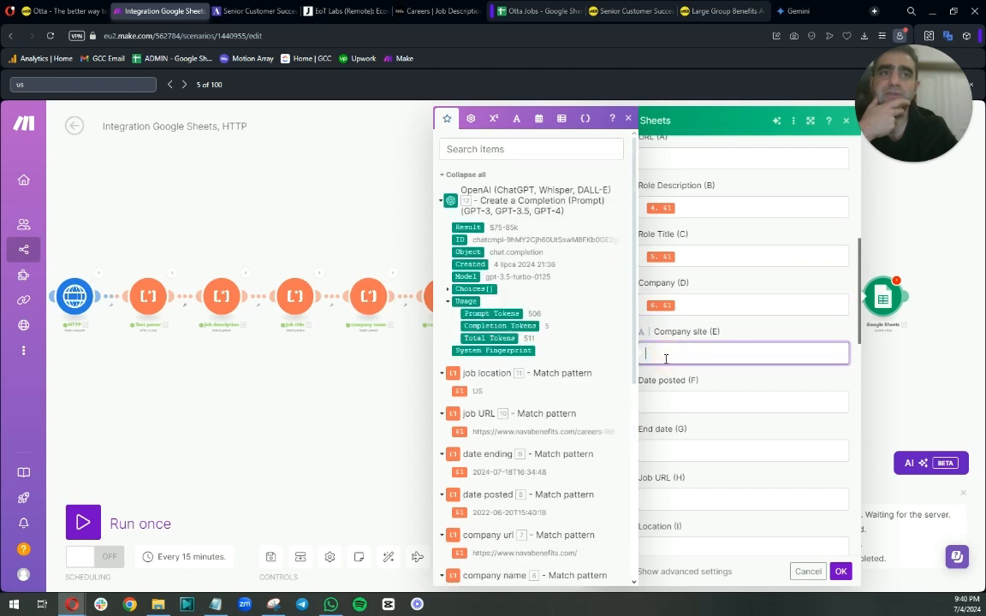
pyautogui.scroll(-2, 528, 444)
pyautogui.scroll(-1, 528, 444)
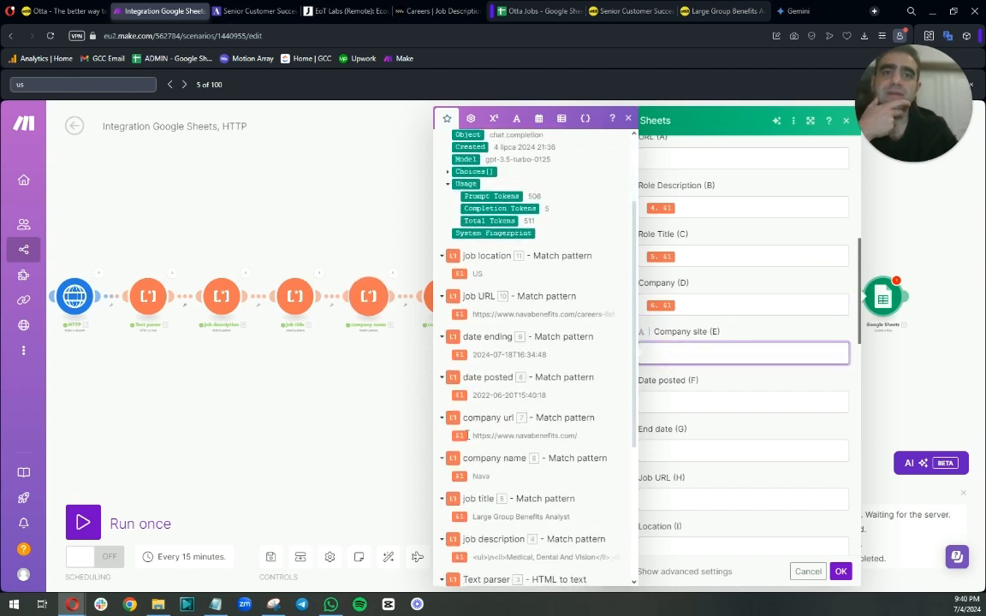
pyautogui.click(459, 436)
pyautogui.click(676, 402)
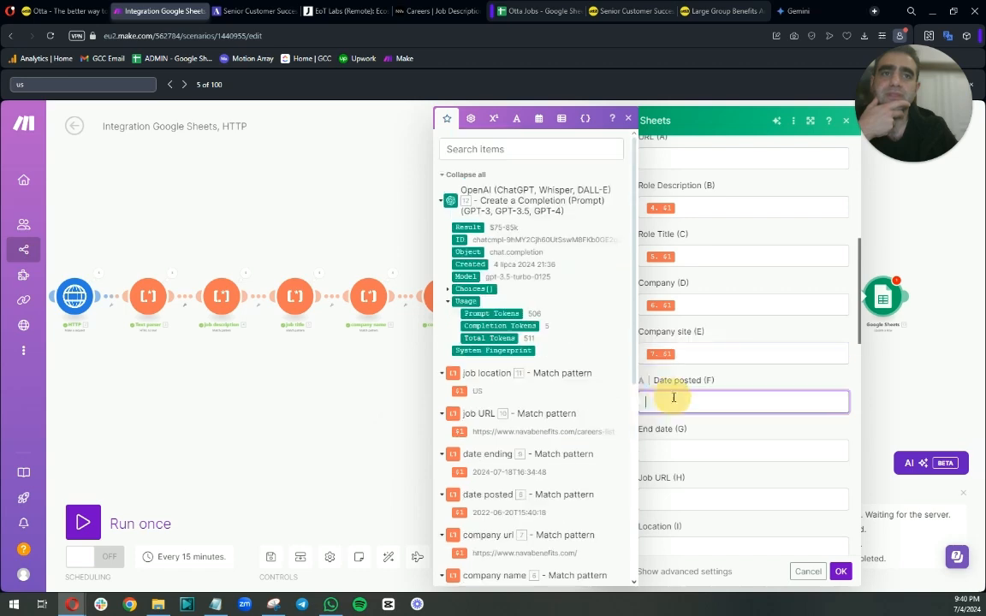
pyautogui.scroll(-3, 486, 394)
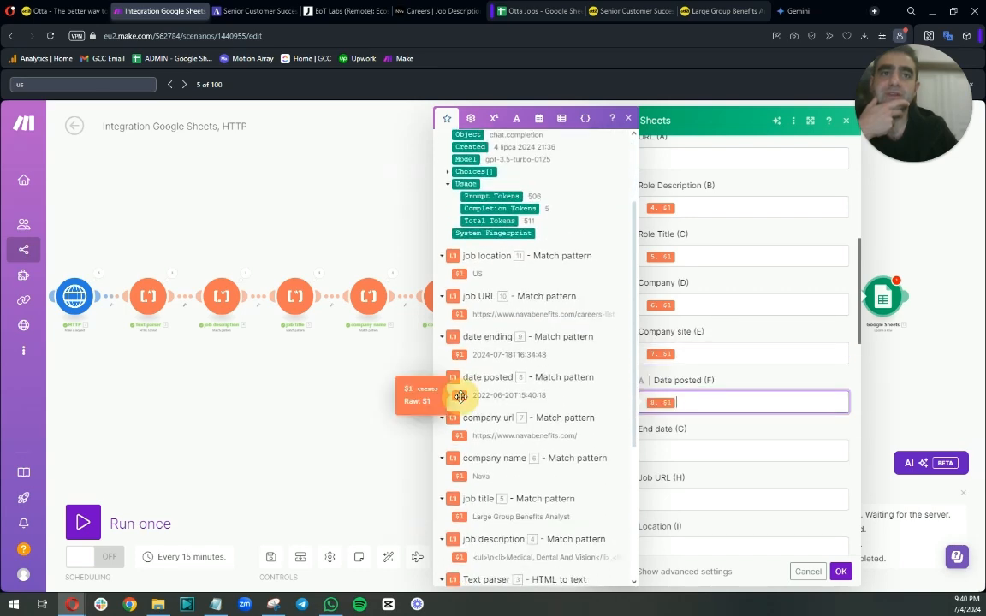
pyautogui.click(459, 394)
# Map the date ending match result into End date (G) and the job URL match result into Job URL (H).
pyautogui.click(656, 451)
pyautogui.scroll(-2, 505, 409)
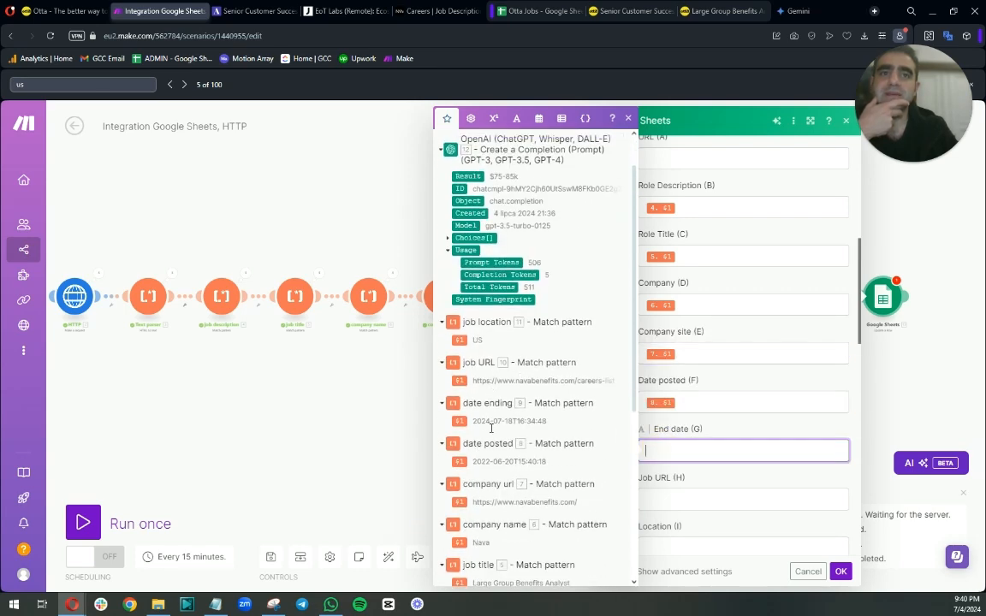
pyautogui.click(458, 412)
pyautogui.scroll(-1, 693, 458)
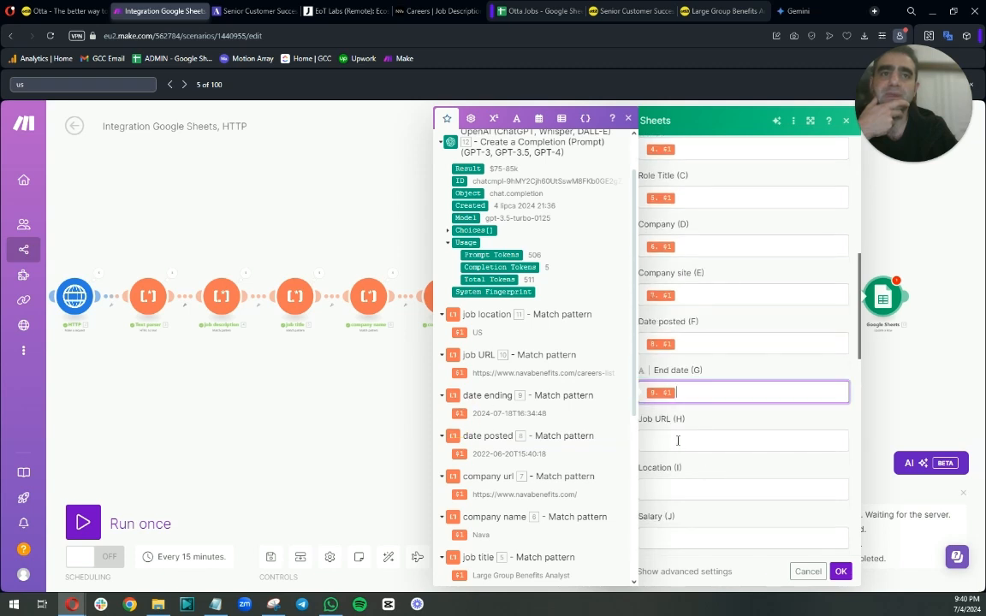
pyautogui.click(678, 439)
pyautogui.moveTo(462, 432); pyautogui.dragTo(650, 442)
# Map the job location match into Location (I) and the OpenAI message Content into Salary (J).
pyautogui.click(648, 486)
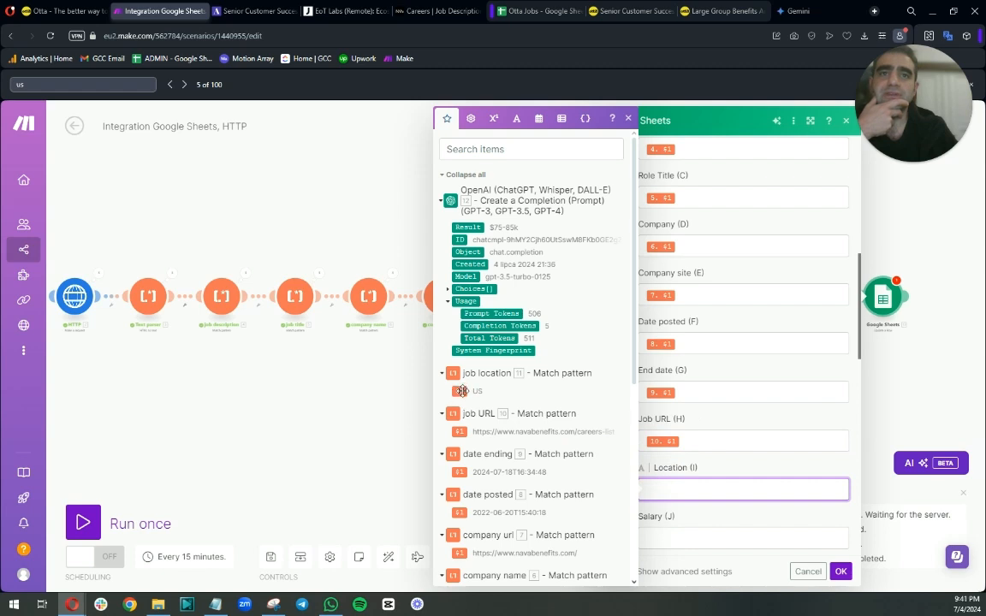
pyautogui.click(461, 391)
pyautogui.scroll(-2, 709, 462)
pyautogui.click(691, 421)
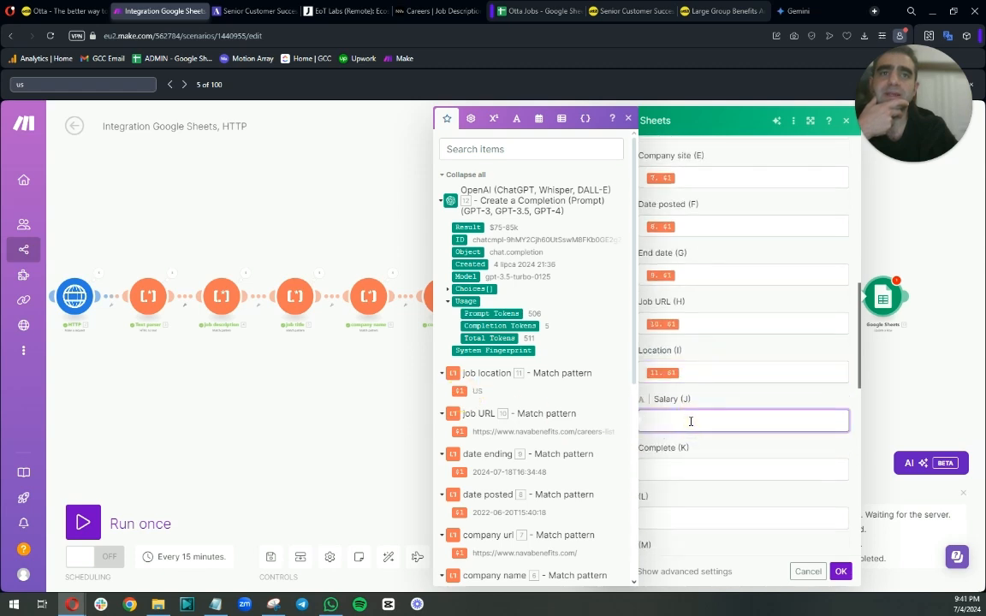
pyautogui.click(467, 290)
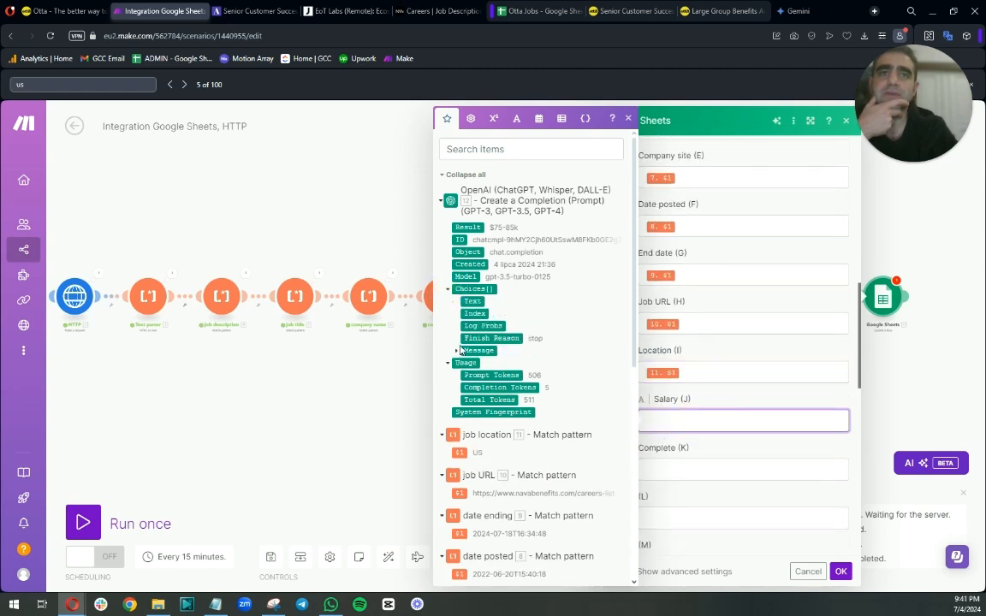
pyautogui.click(457, 351)
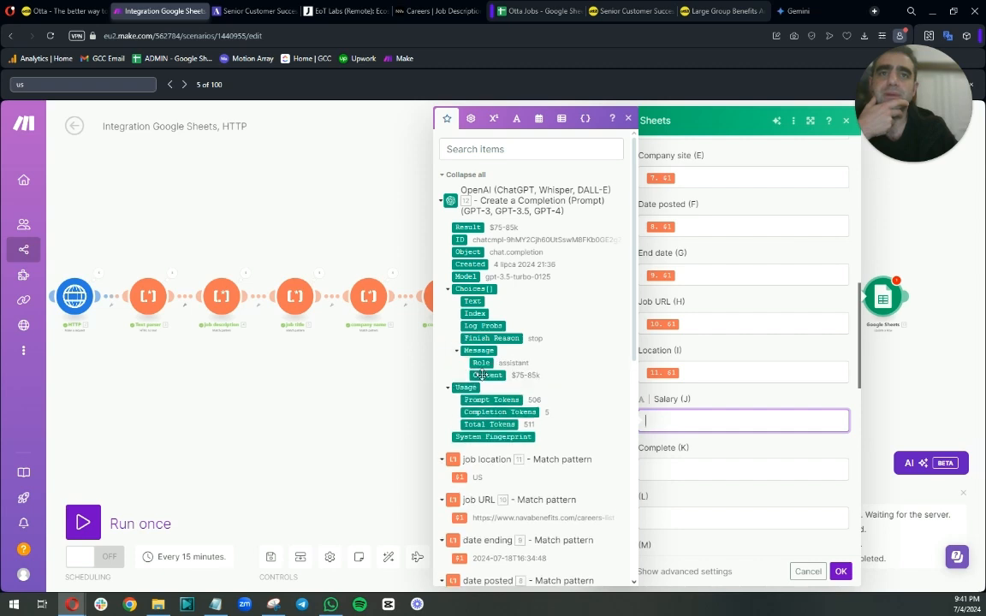
pyautogui.click(482, 375)
# Set the Complete (K) value to DONE and save the Update a Row module.
pyautogui.click(687, 471)
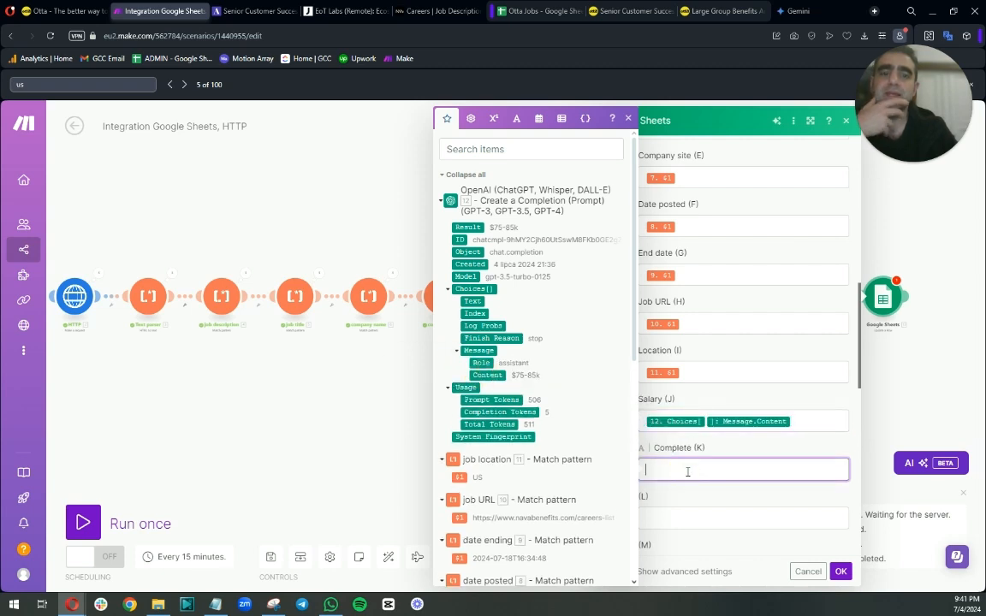
pyautogui.write('DONE')
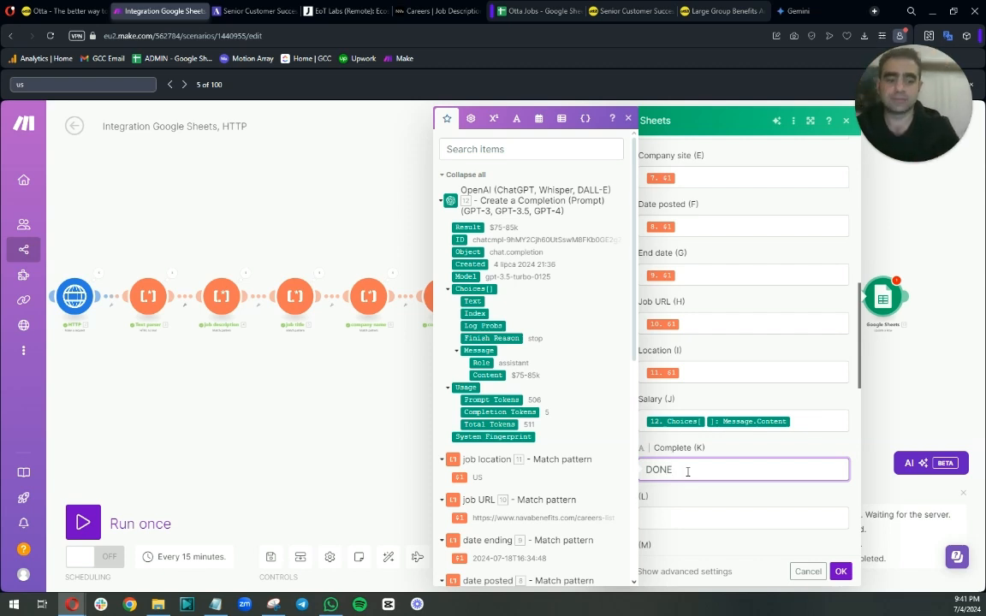
pyautogui.click(718, 502)
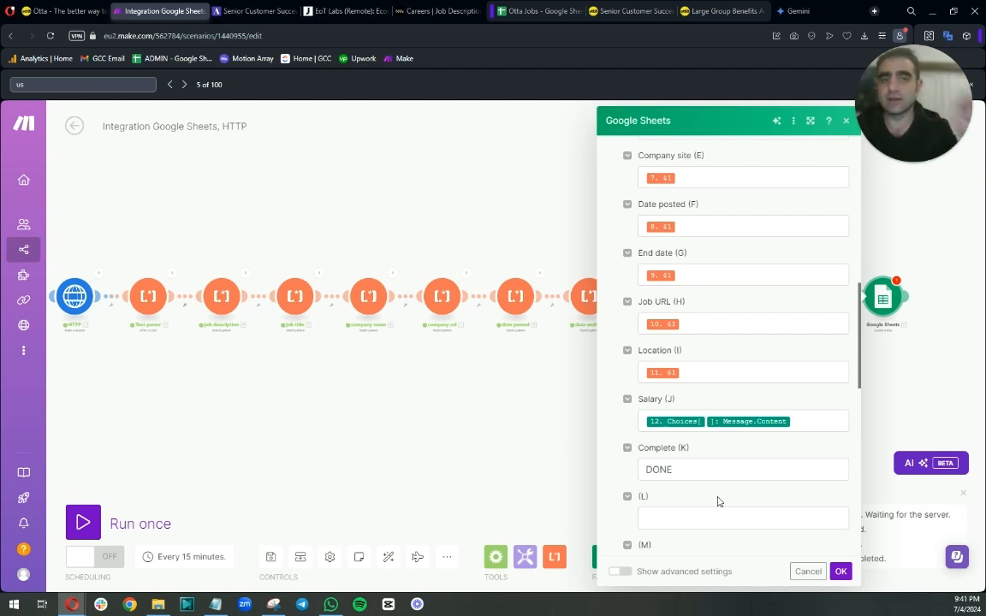
pyautogui.click(840, 572)
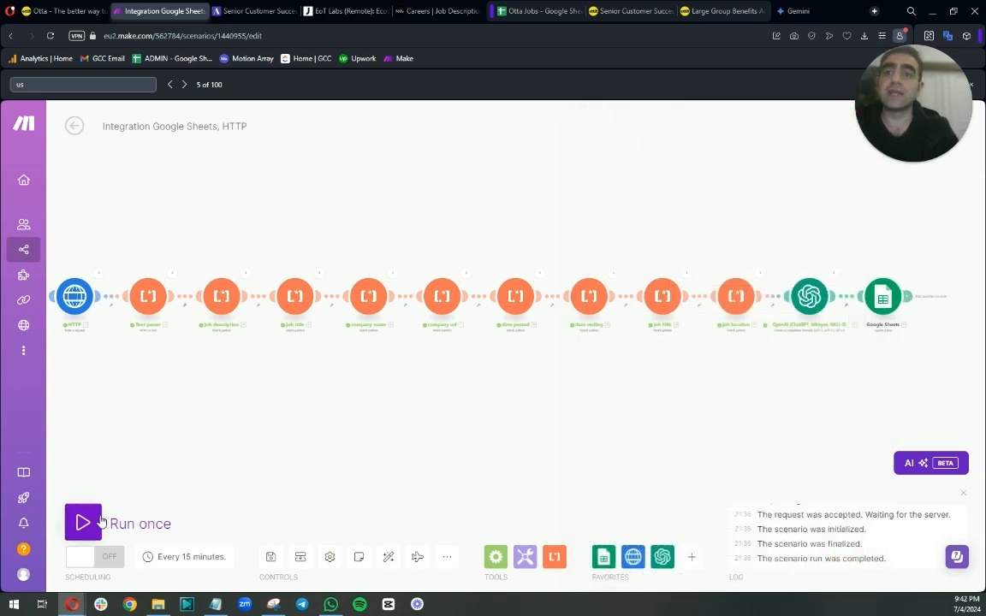
# Examine the Otta Jobs sheet columns before running the scenario.
pyautogui.click(552, 11)
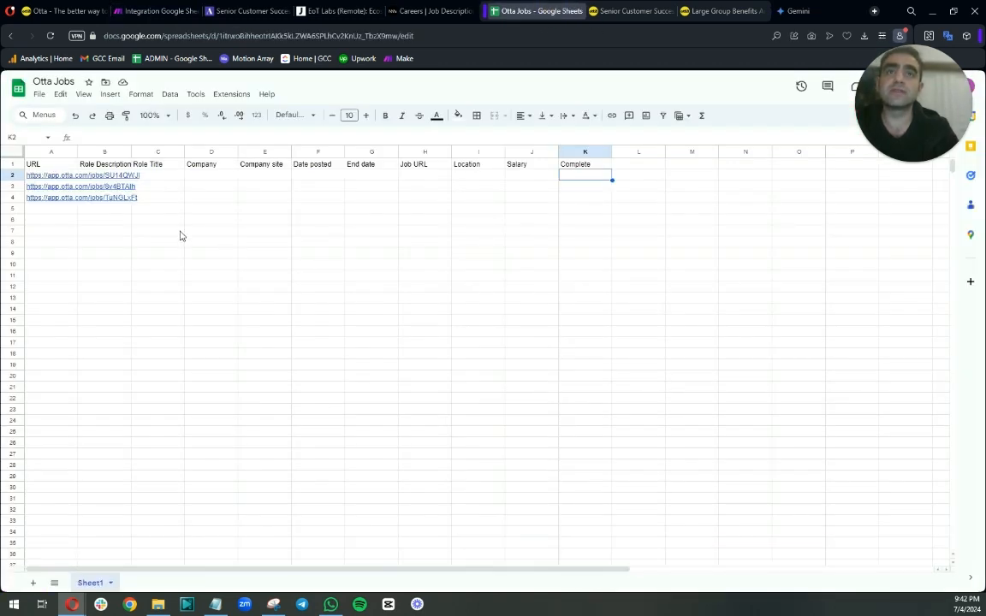
pyautogui.moveTo(158, 342); pyautogui.dragTo(381, 368)
pyautogui.click(381, 367)
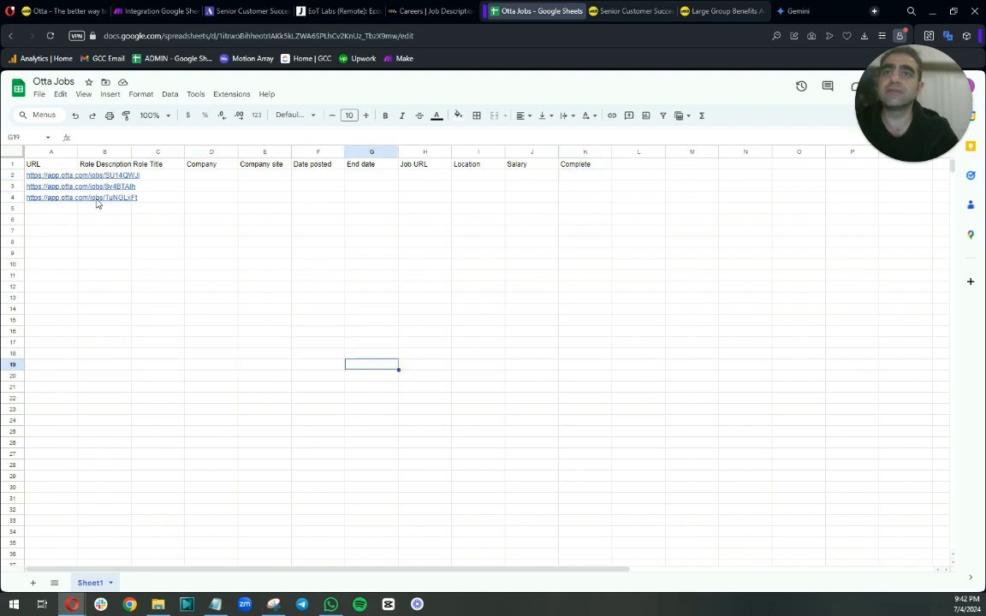
# Run the scenario once and check the job details written into the Otta Jobs sheet.
pyautogui.click(137, 11)
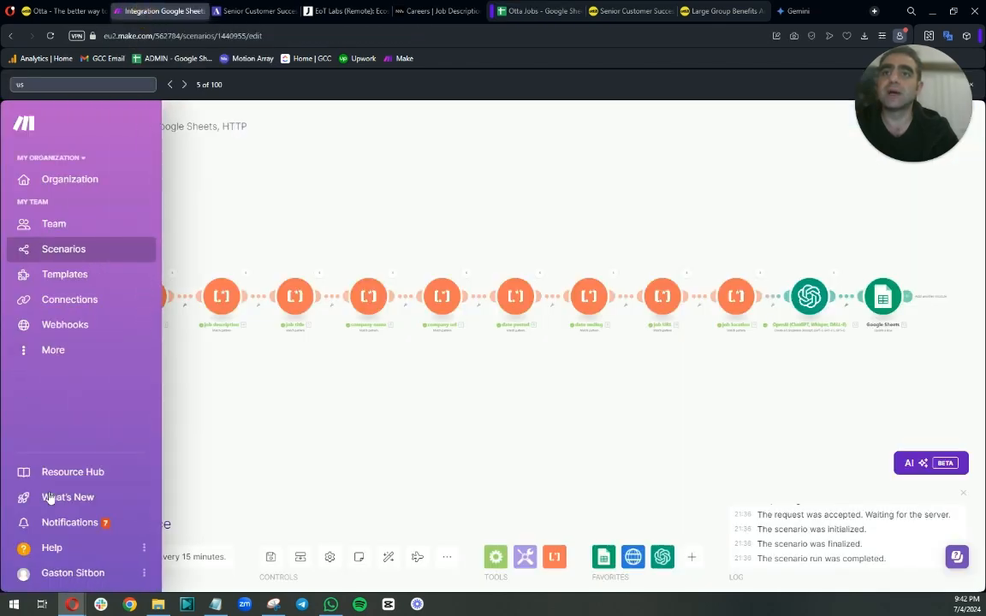
pyautogui.click(83, 522)
pyautogui.click(539, 11)
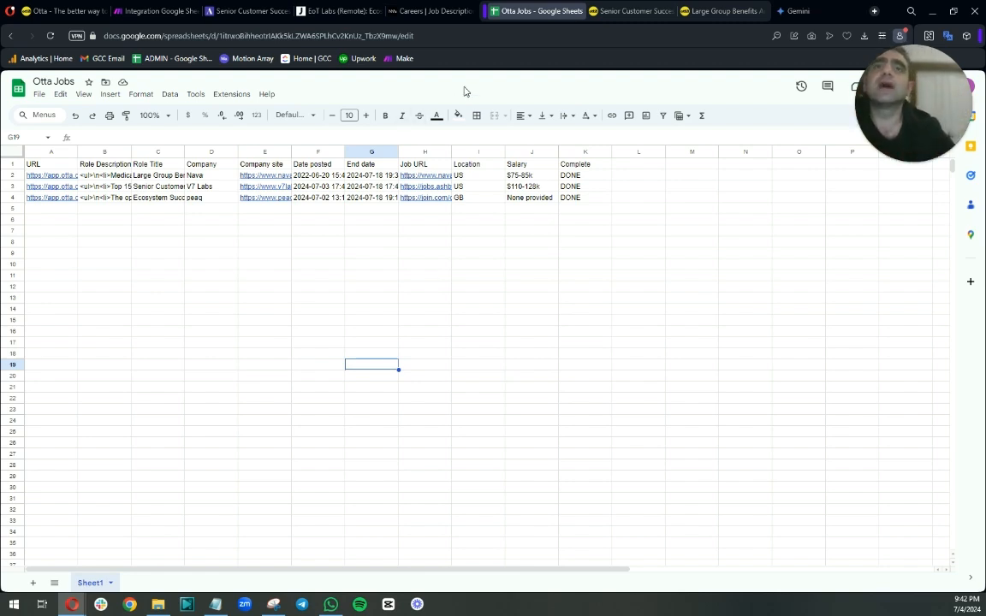
pyautogui.click(159, 11)
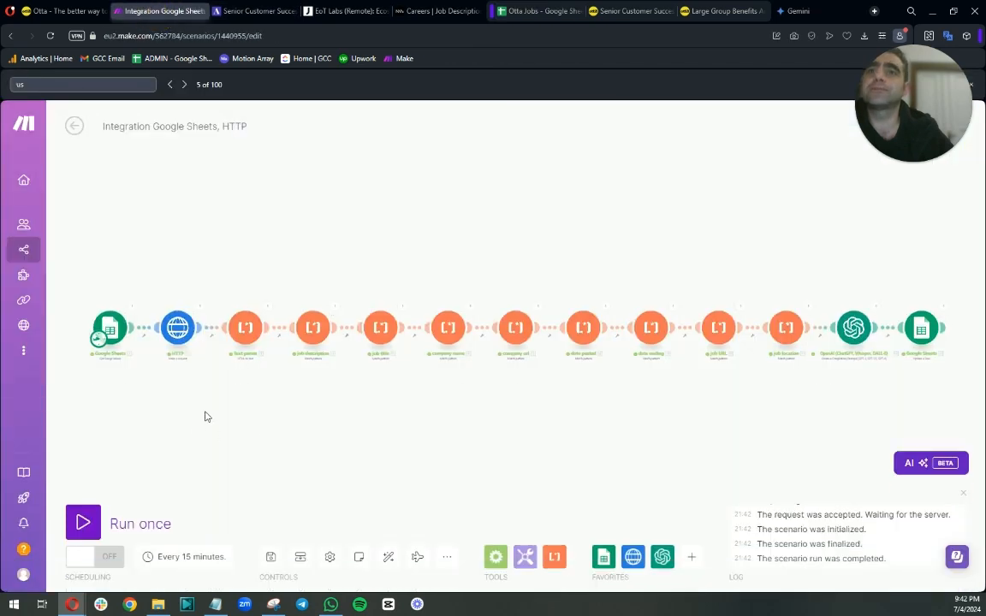
# Clone the first Google Sheets module and insert the copy between it and the HTTP module.
pyautogui.moveTo(160, 402); pyautogui.dragTo(332, 416)
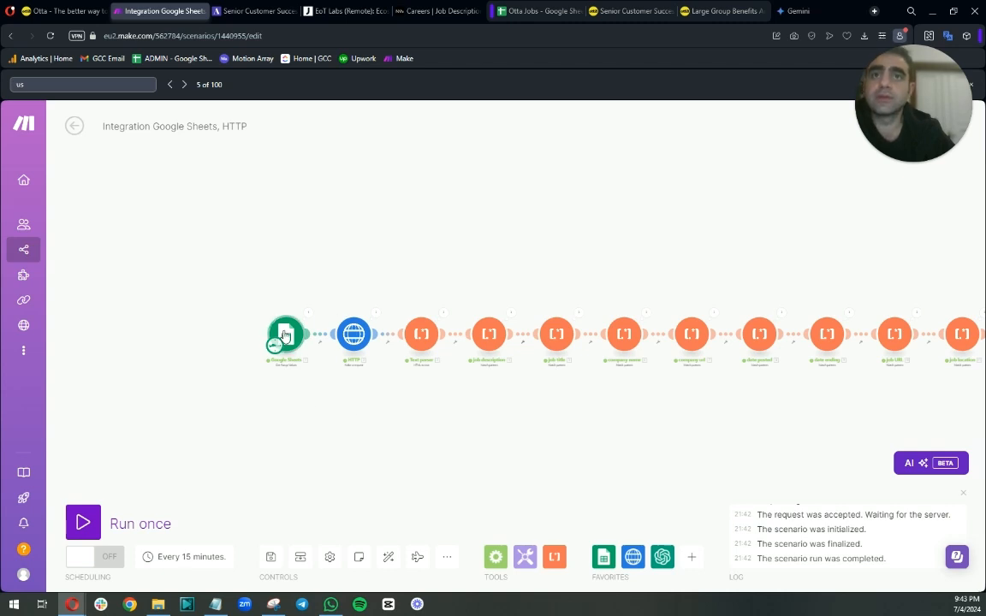
pyautogui.moveTo(287, 338); pyautogui.dragTo(213, 338)
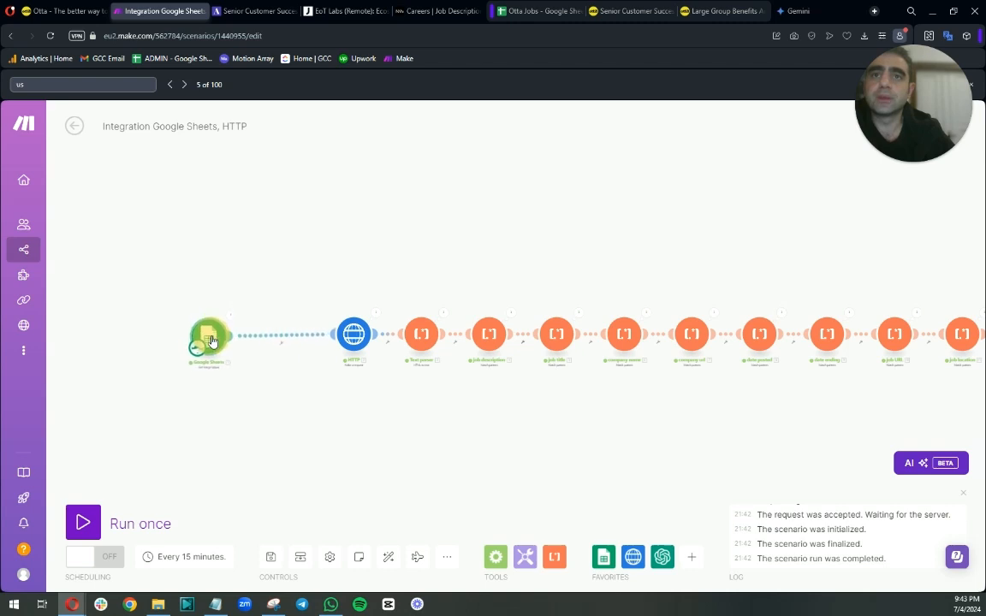
pyautogui.rightClick(280, 337)
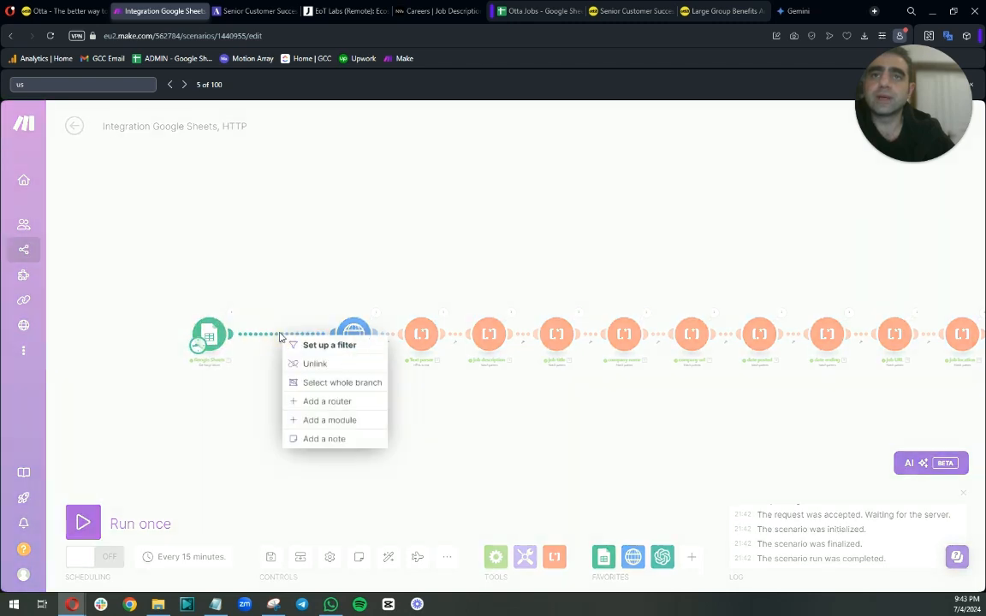
pyautogui.click(227, 347)
pyautogui.rightClick(218, 336)
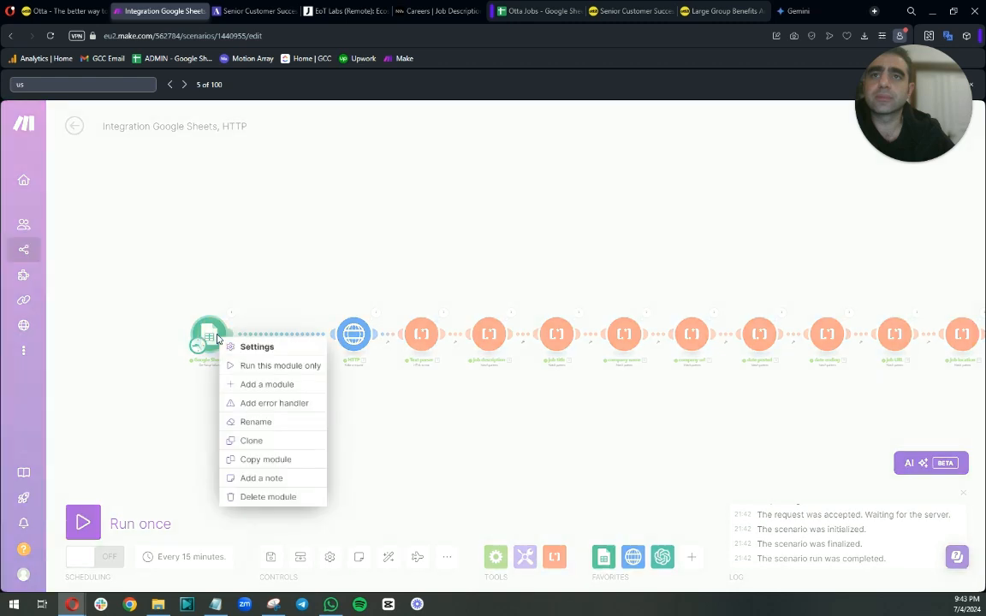
pyautogui.click(252, 440)
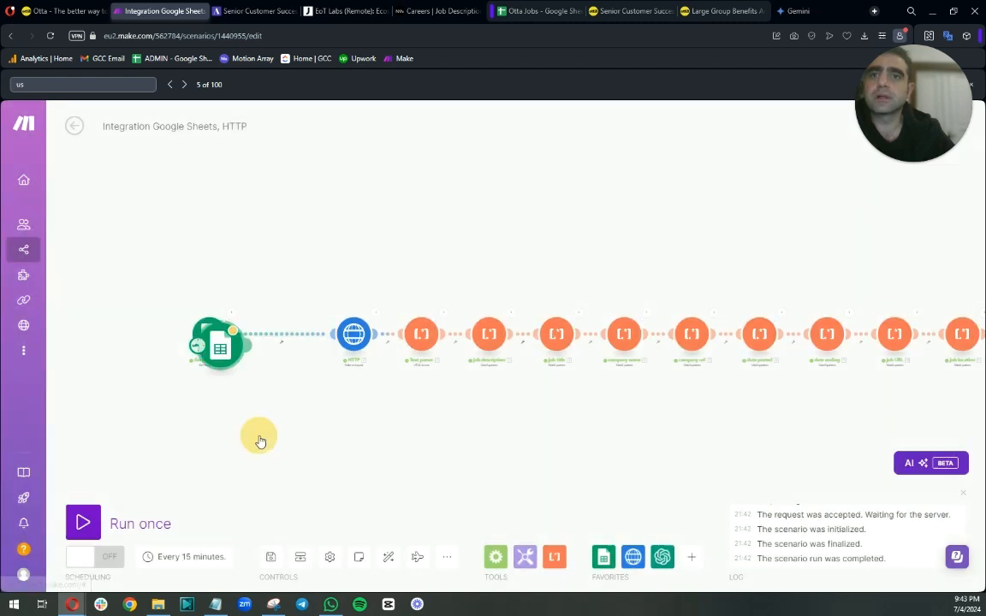
# Set the cloned Google Sheets module's Range to k2:k.
pyautogui.click(282, 336)
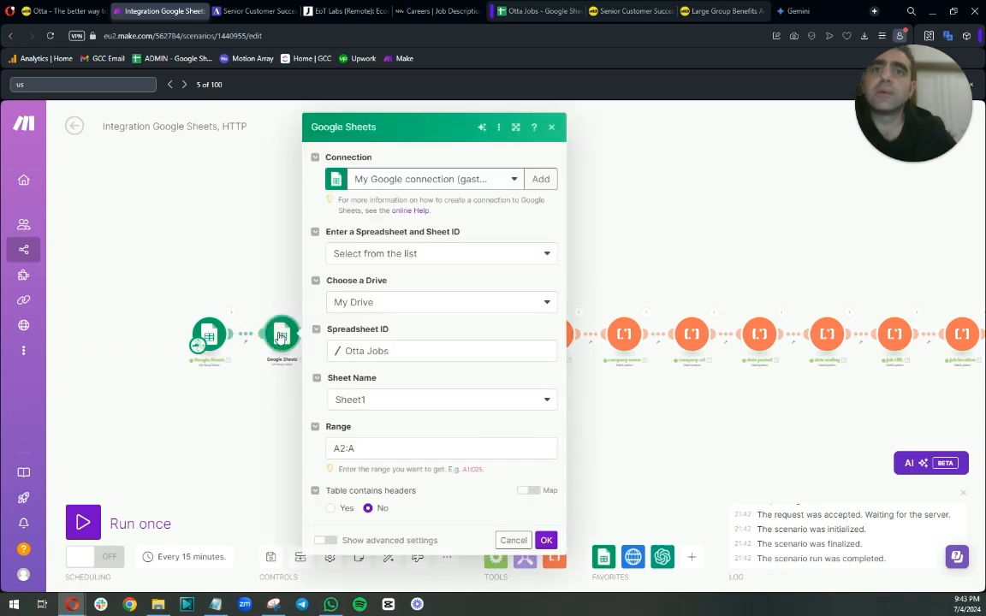
pyautogui.click(343, 448)
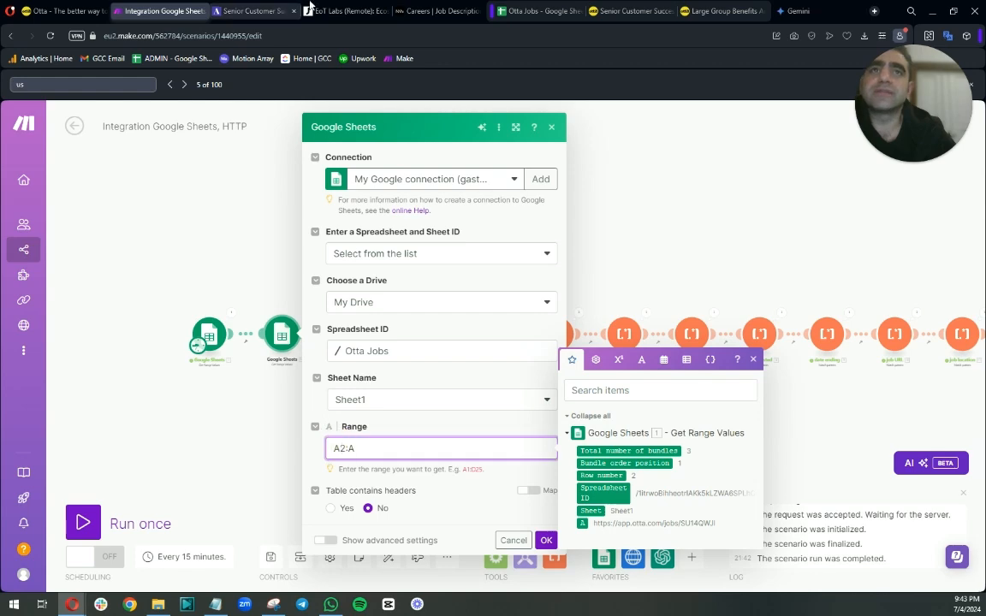
pyautogui.click(539, 11)
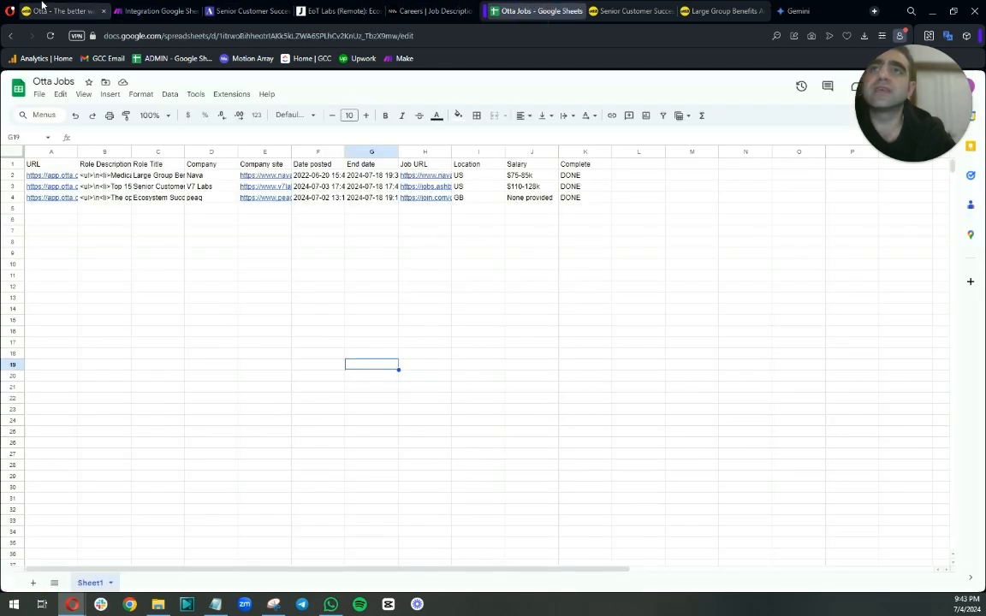
pyautogui.click(162, 12)
pyautogui.write('2:A')
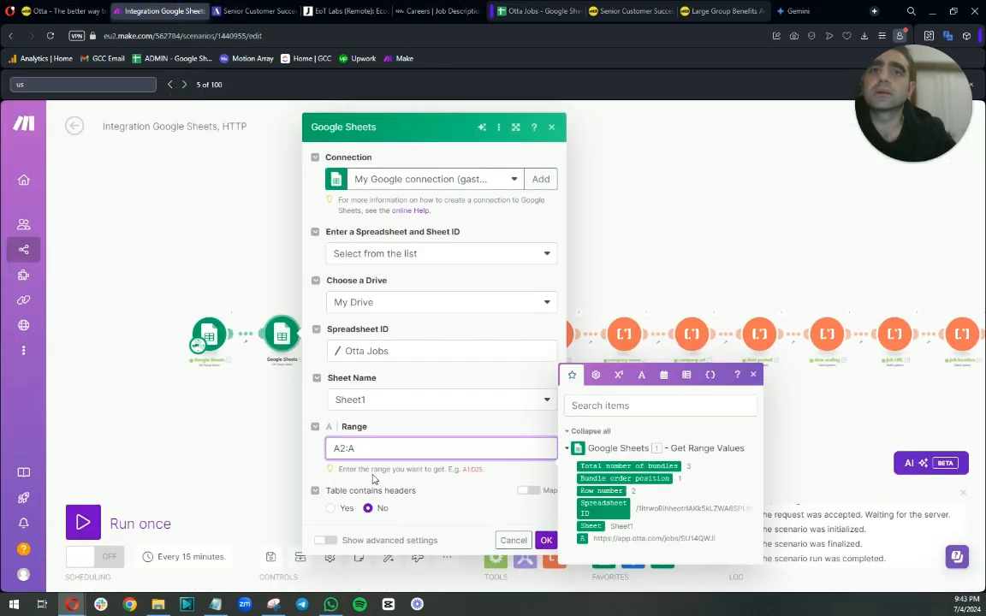
pyautogui.press('BackSpace')
pyautogui.write('k')
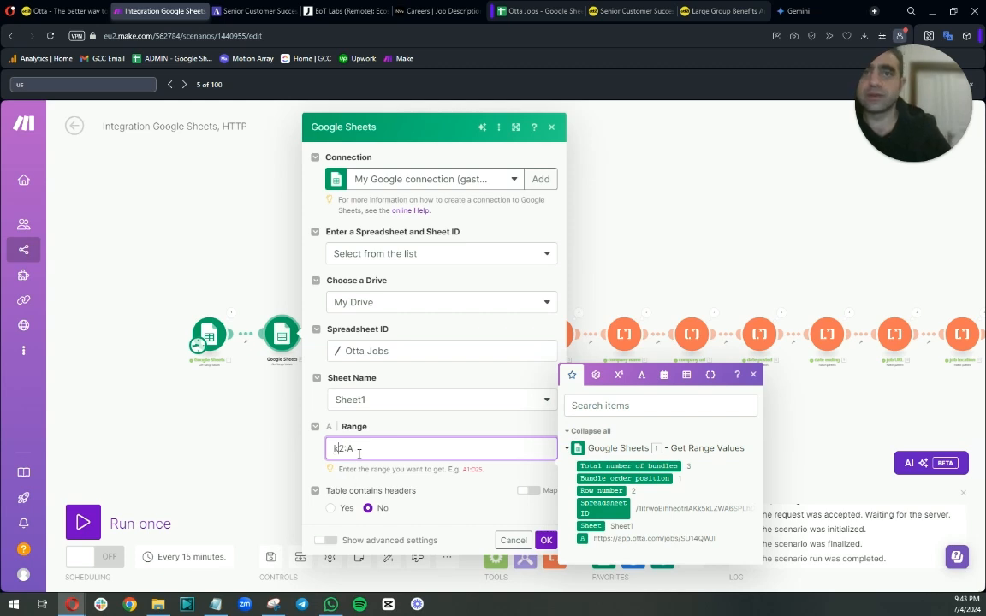
pyautogui.press('BackSpace')
pyautogui.write('k')
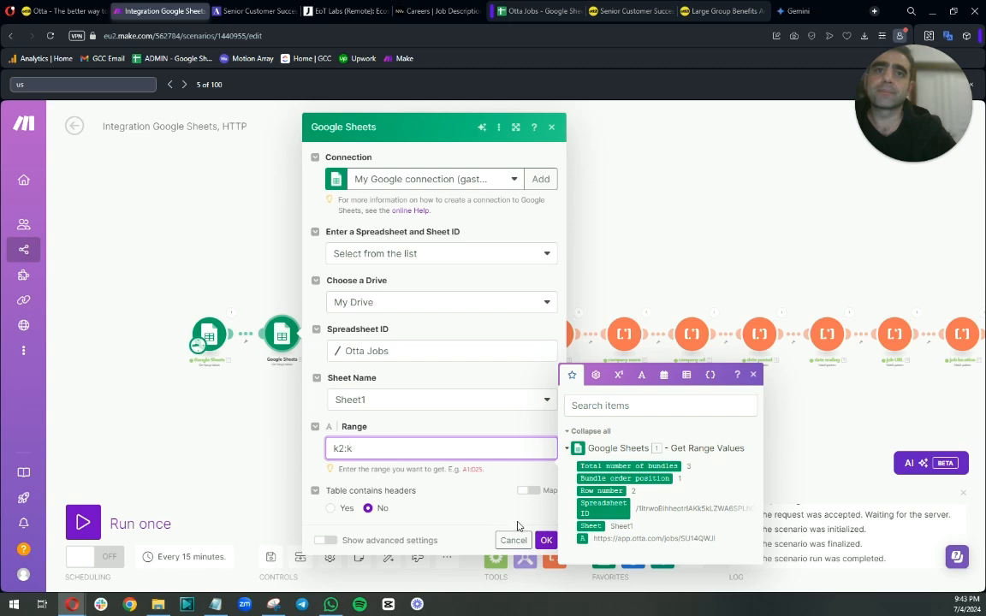
# Add a filter labelled Done? on the link between the cloned Google Sheets module and the HTTP module.
pyautogui.click(546, 539)
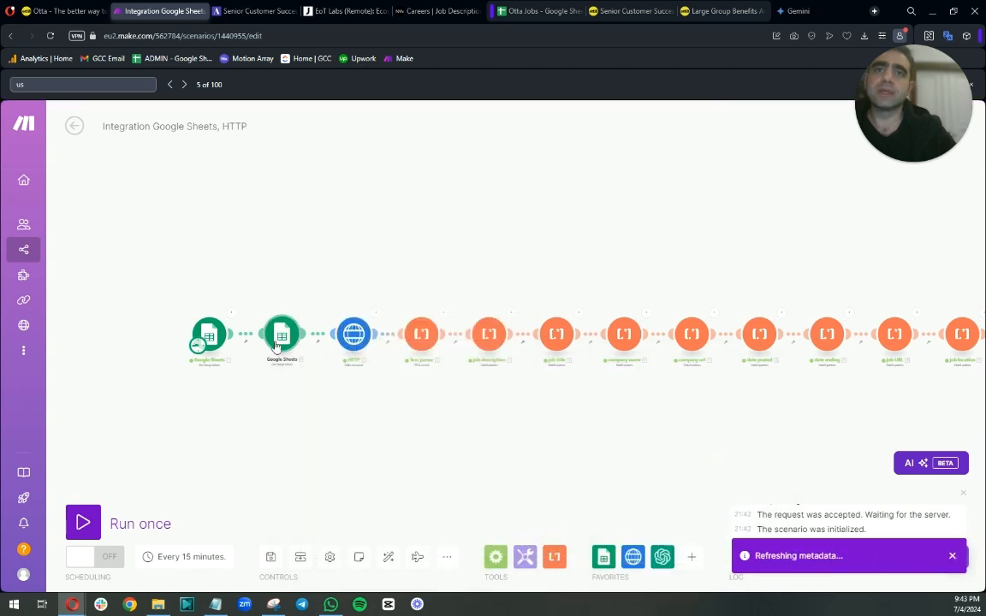
pyautogui.moveTo(169, 279); pyautogui.dragTo(252, 340)
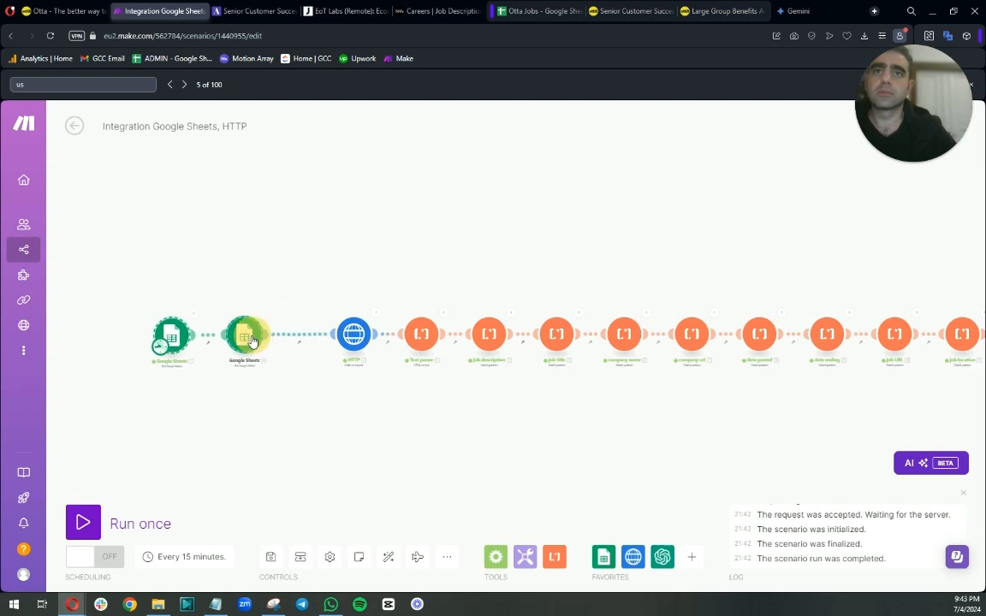
pyautogui.click(296, 334)
pyautogui.click(351, 283)
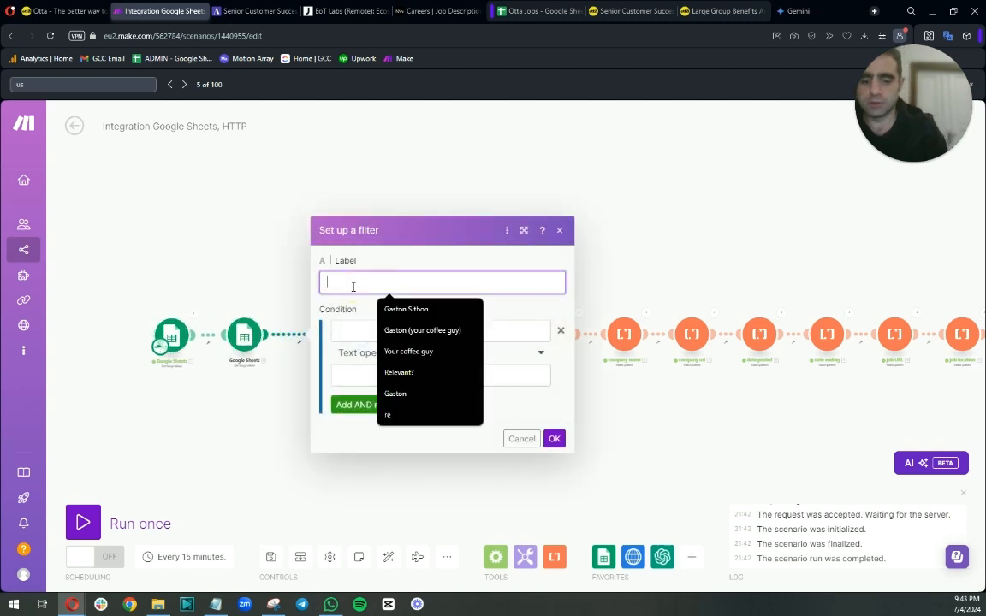
pyautogui.write('Done?')
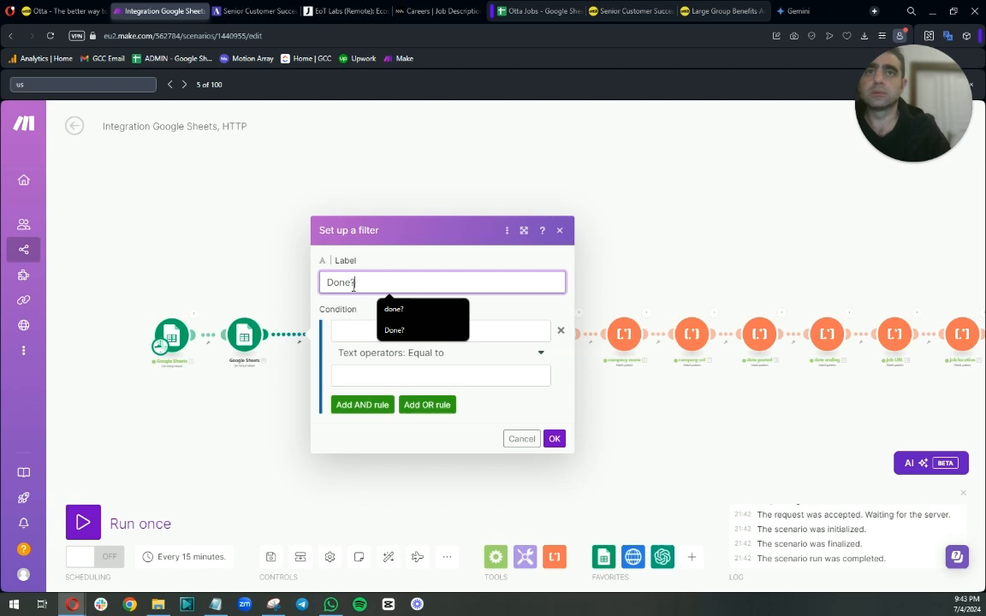
pyautogui.click(392, 331)
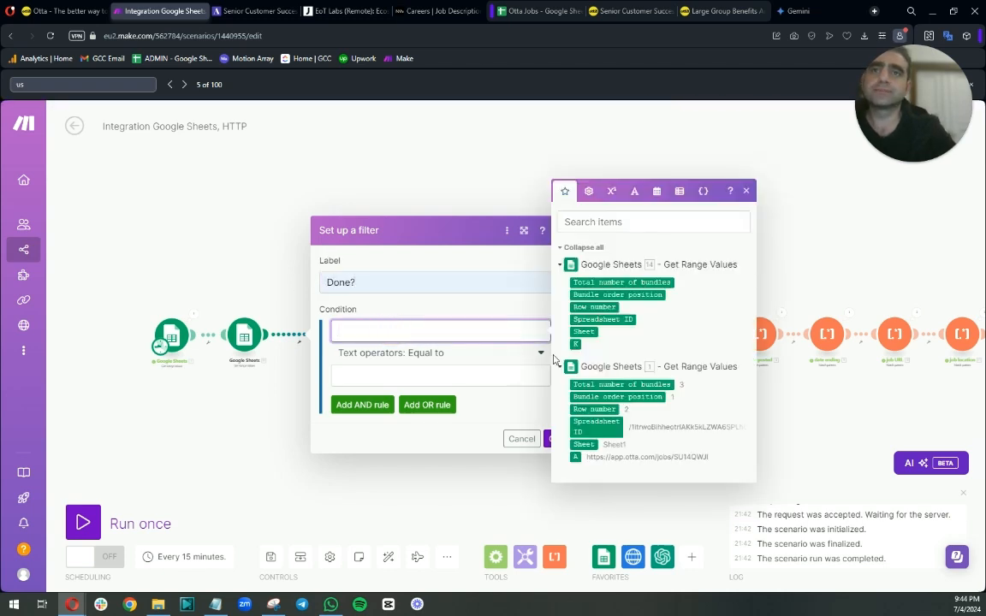
# Set the filter condition so the cloned module's column K does not contain done.
pyautogui.click(575, 345)
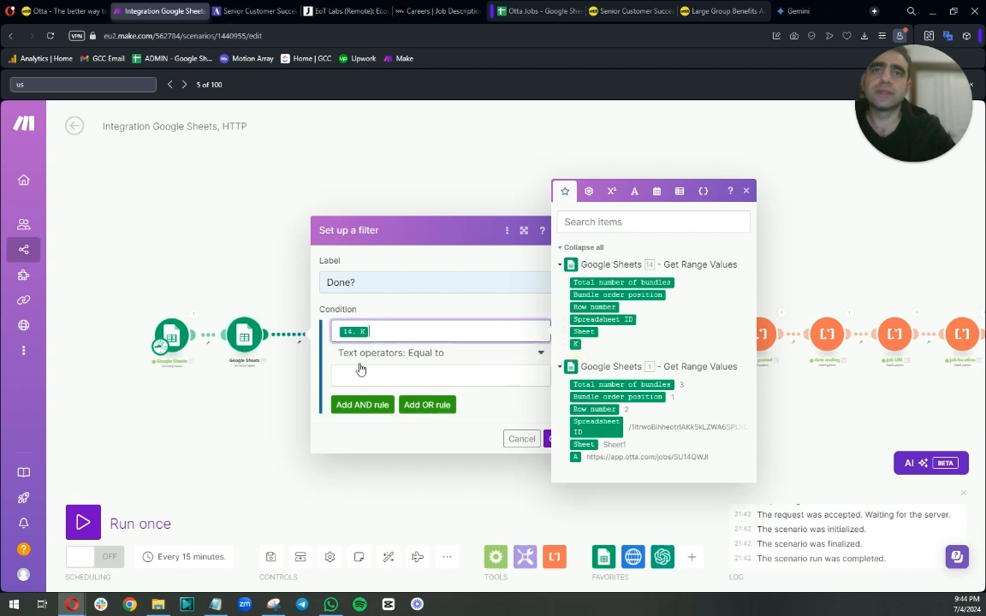
pyautogui.click(479, 353)
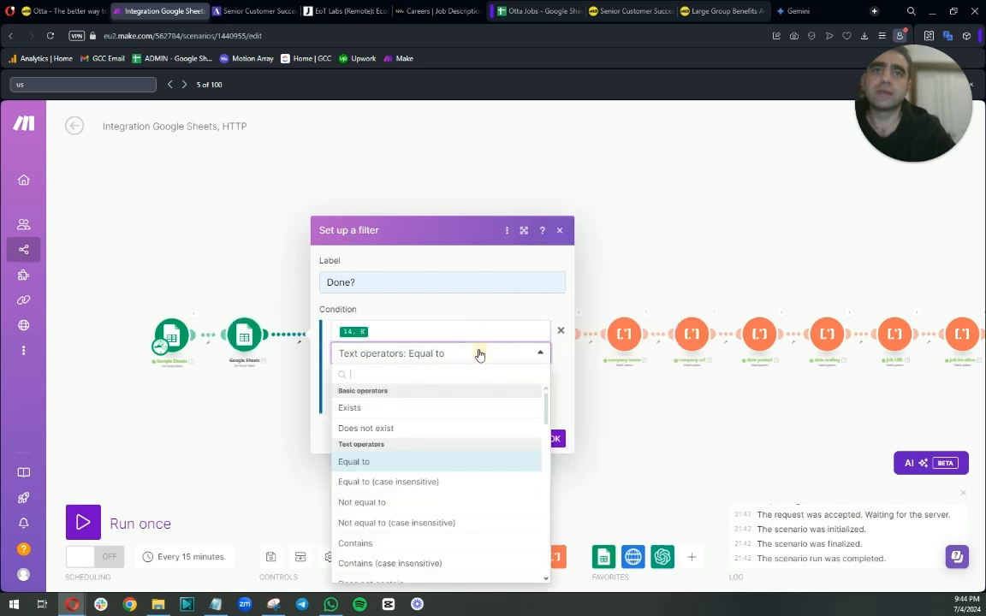
pyautogui.click(413, 545)
pyautogui.click(401, 375)
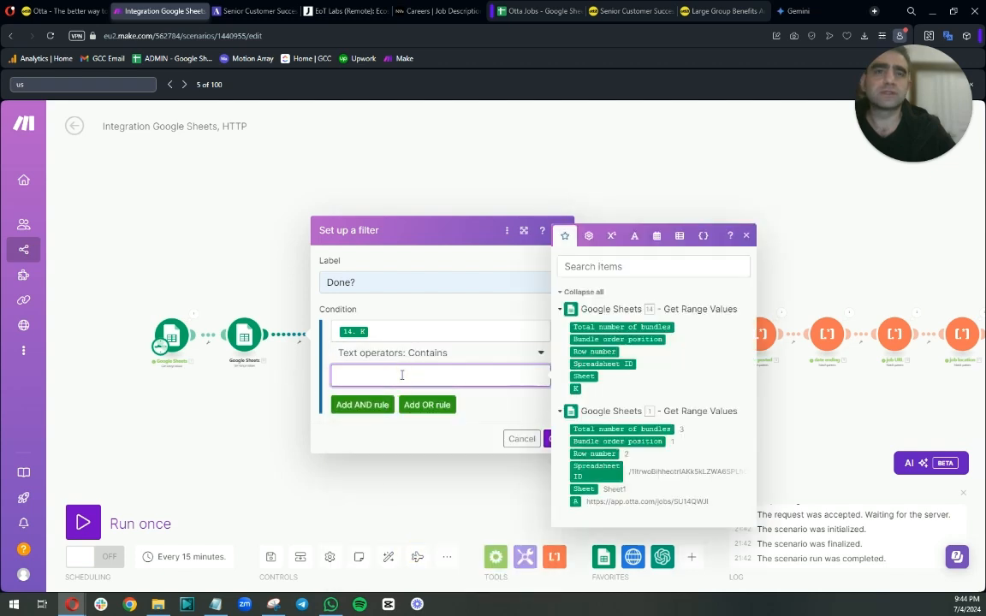
pyautogui.write('done')
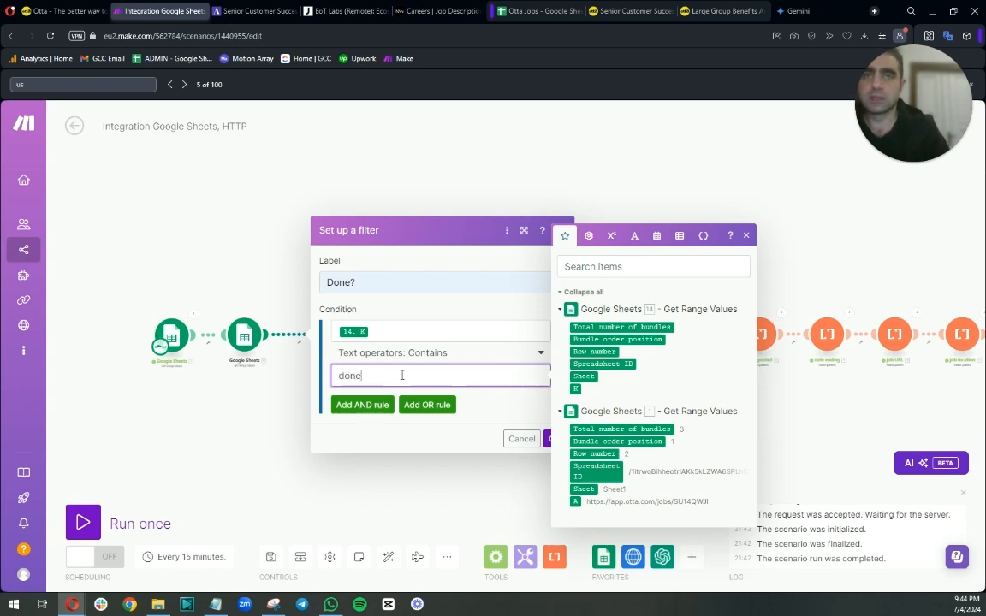
pyautogui.click(479, 352)
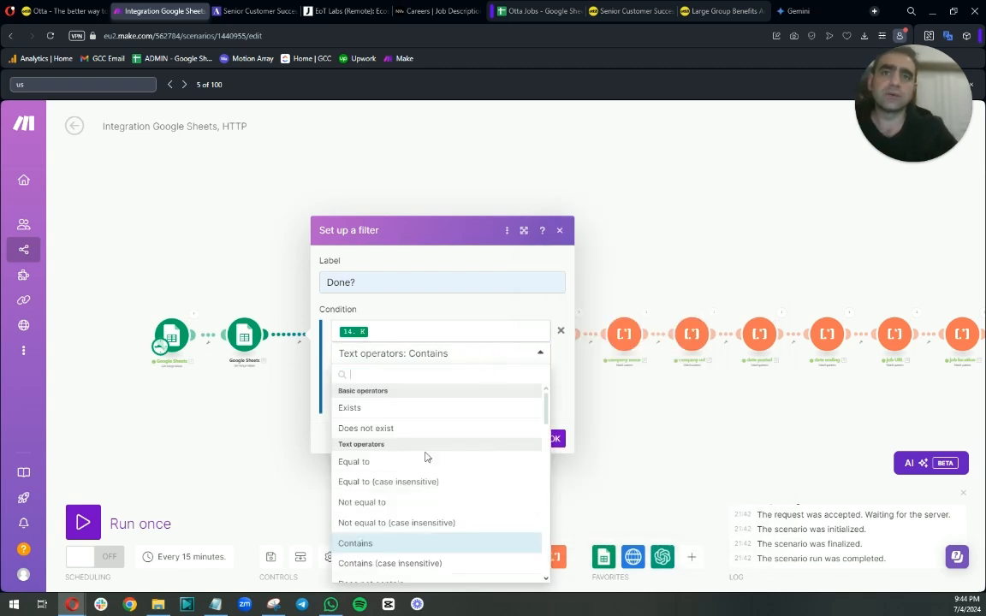
pyautogui.scroll(-1, 398, 509)
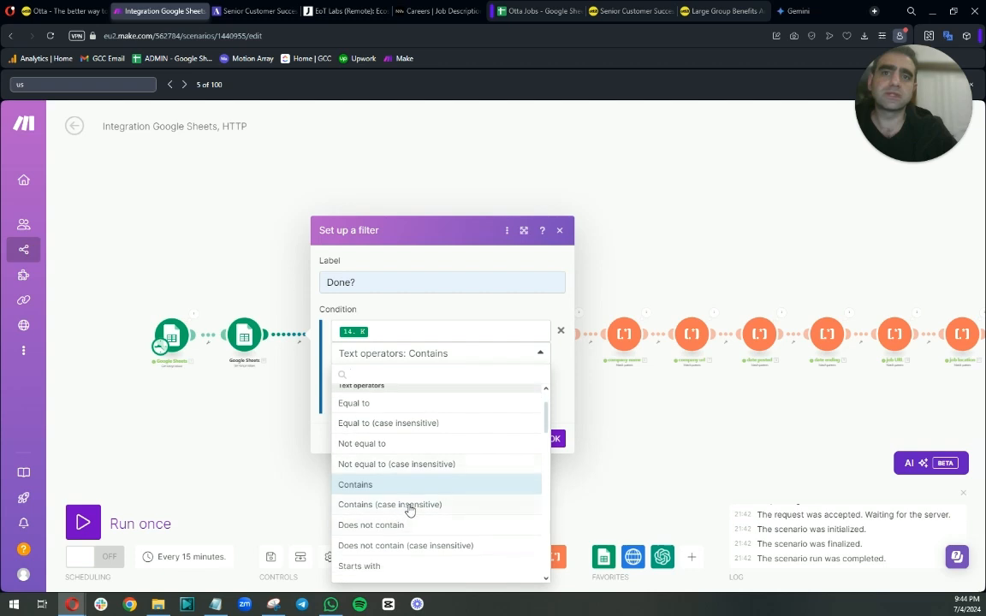
pyautogui.click(402, 525)
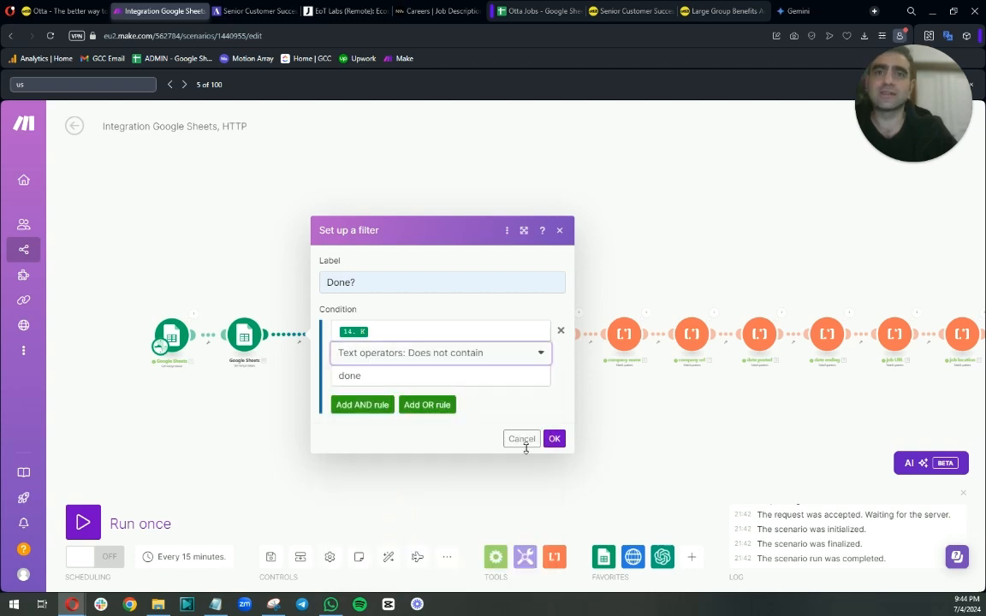
pyautogui.click(554, 438)
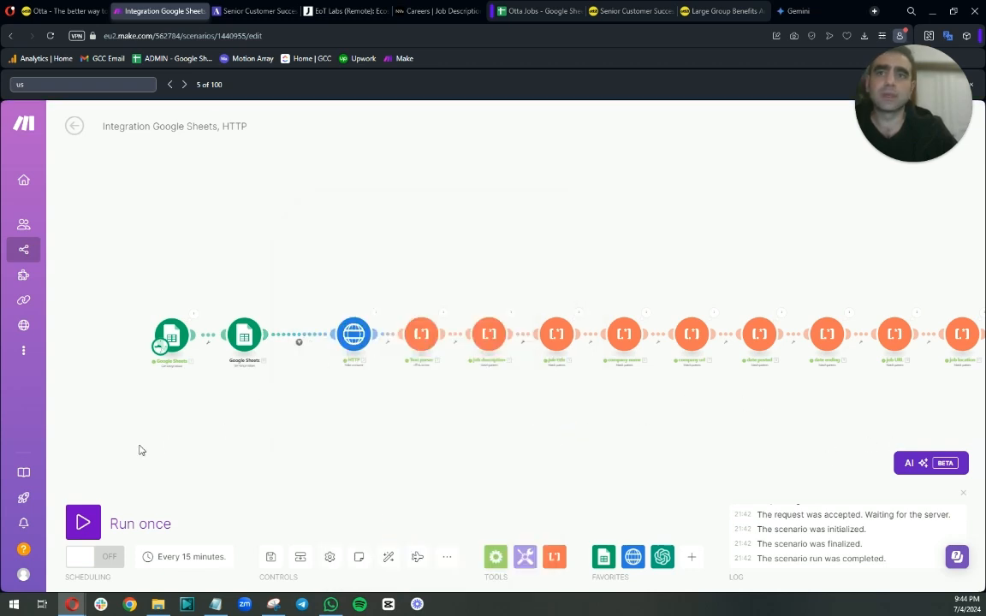
# Examine the Complete column in the Otta Jobs sheet before running the scenario.
pyautogui.scroll(3, 270, 389)
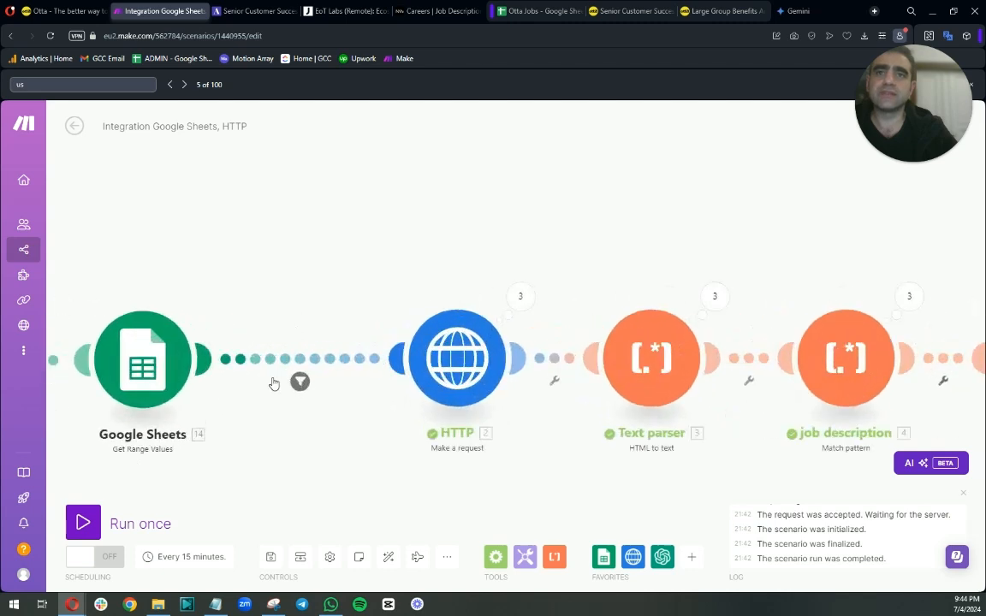
pyautogui.scroll(-3, 267, 411)
pyautogui.moveTo(281, 431); pyautogui.dragTo(411, 426)
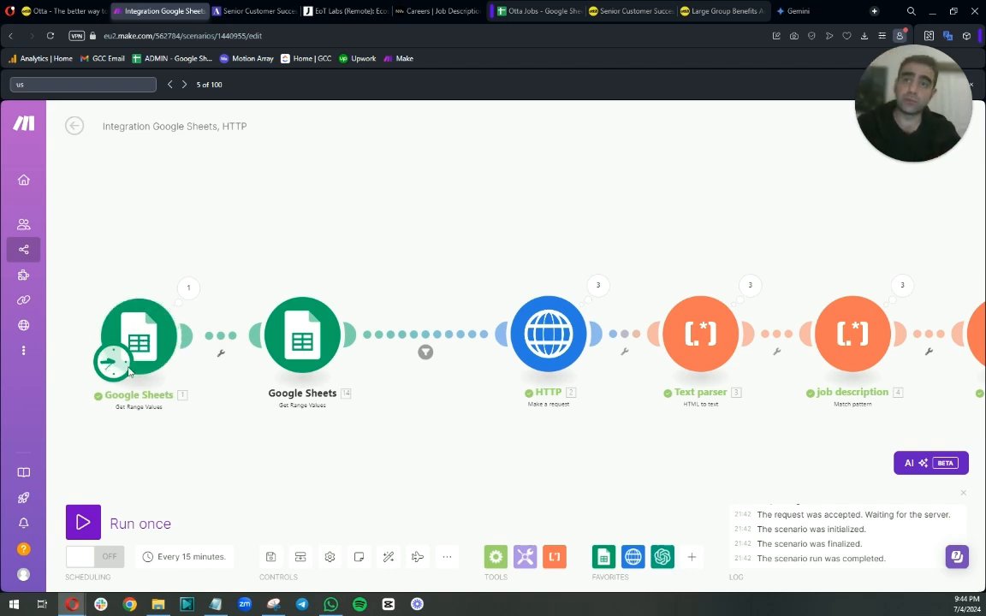
pyautogui.click(533, 13)
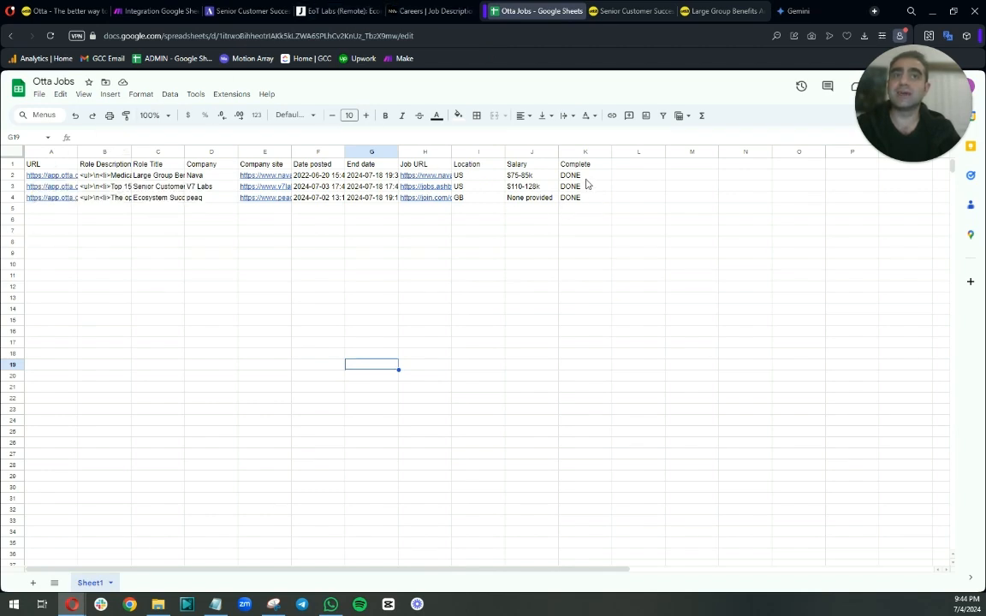
pyautogui.click(157, 12)
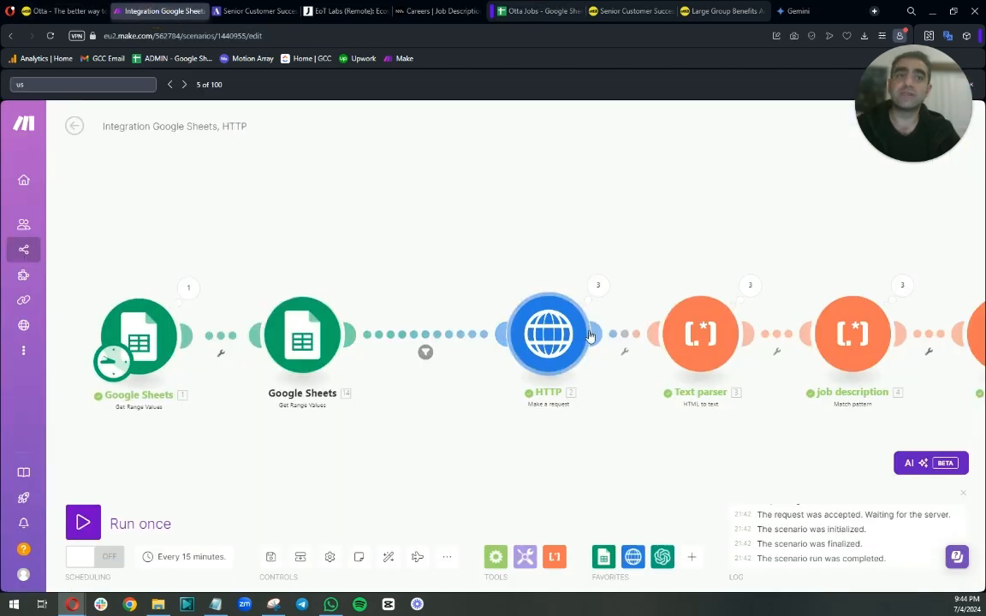
# Run the scenario once and stop it partway through.
pyautogui.click(84, 523)
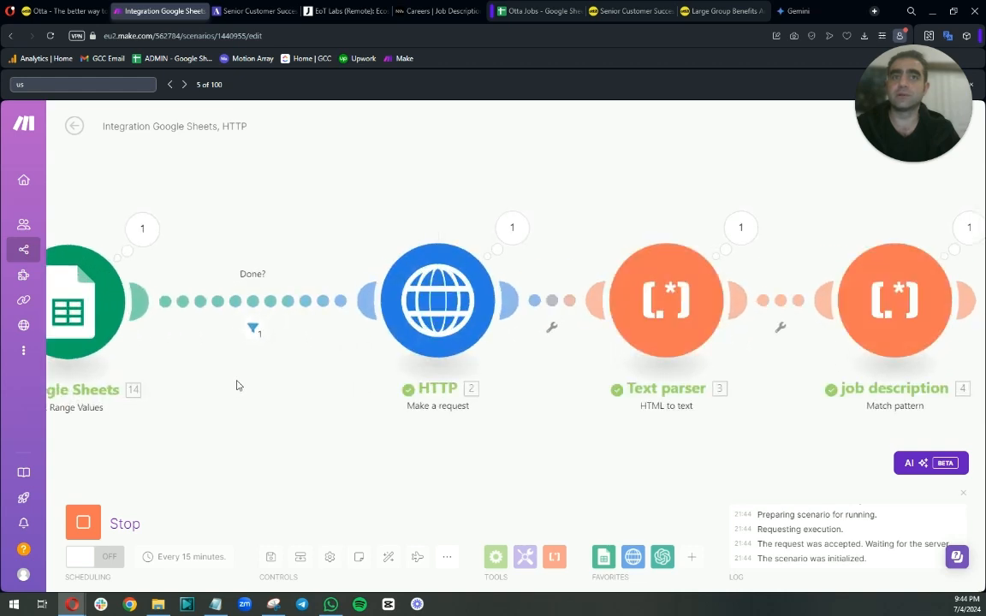
pyautogui.moveTo(247, 395); pyautogui.dragTo(446, 355)
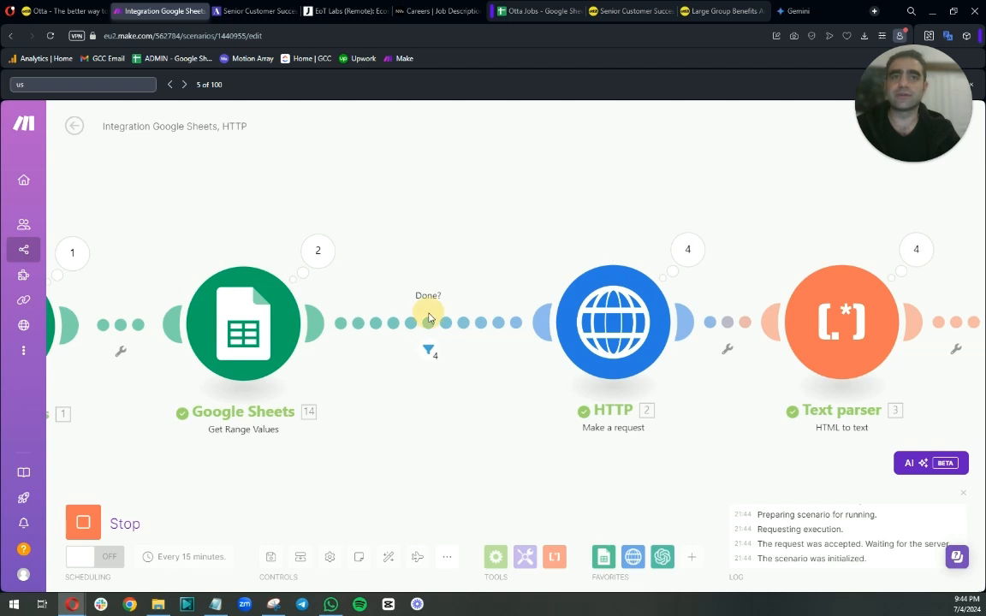
pyautogui.click(100, 523)
# Change the Done? filter operator to Contains.
pyautogui.click(427, 351)
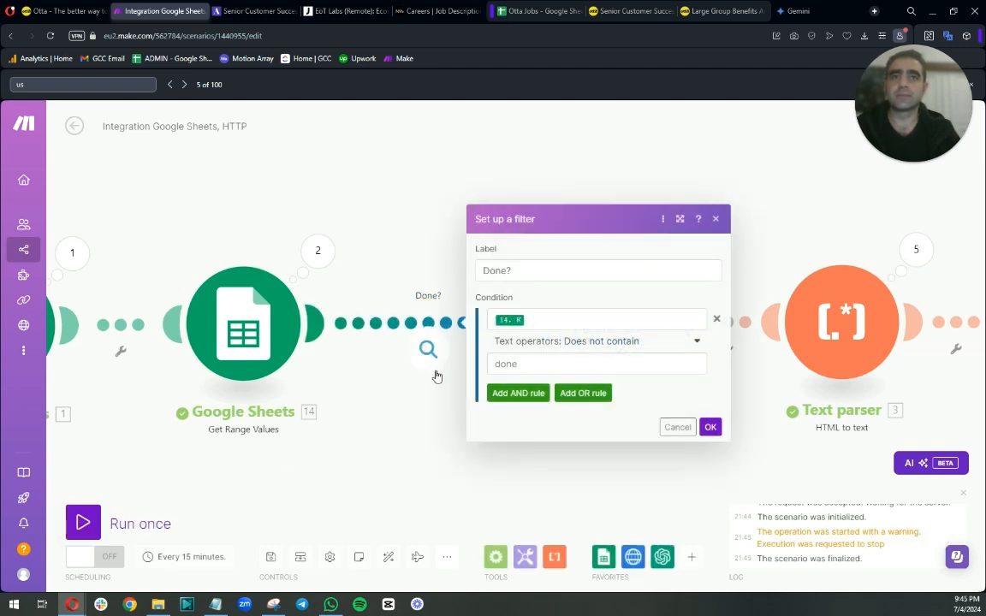
pyautogui.click(643, 343)
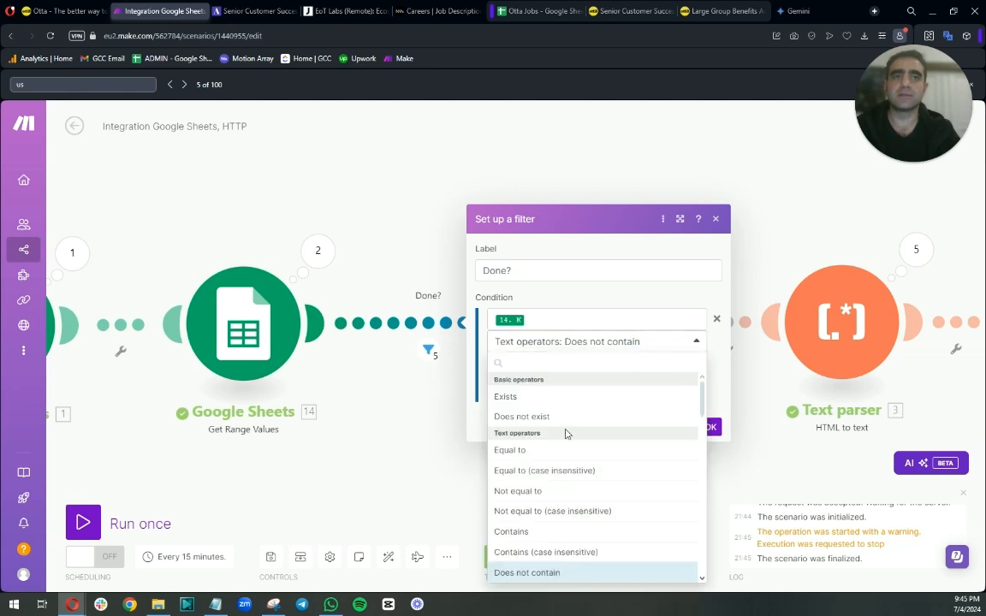
pyautogui.click(518, 532)
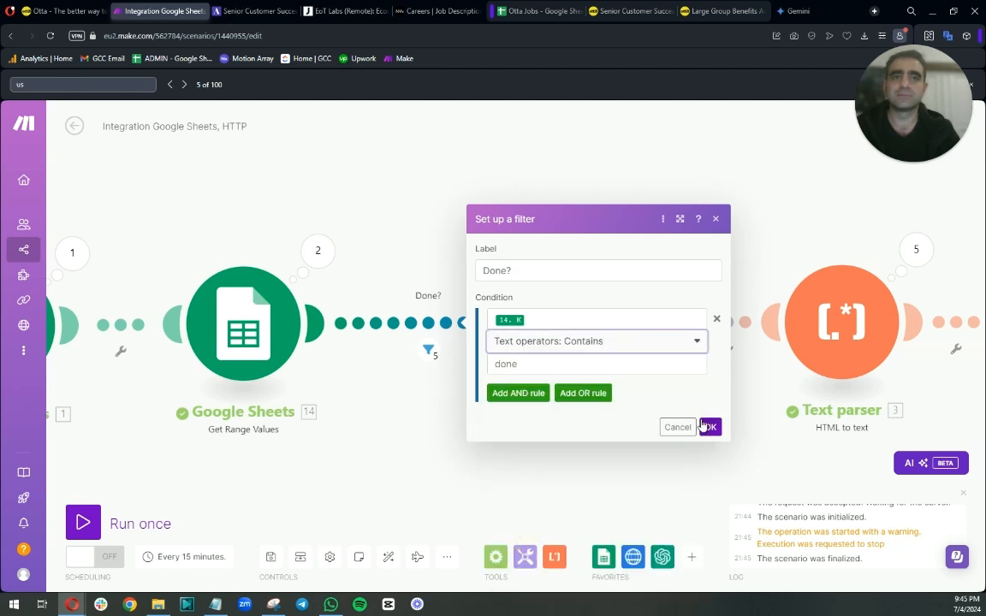
pyautogui.click(707, 426)
# Run the scenario twice and check how many bundles pass the Done? filter.
pyautogui.click(83, 522)
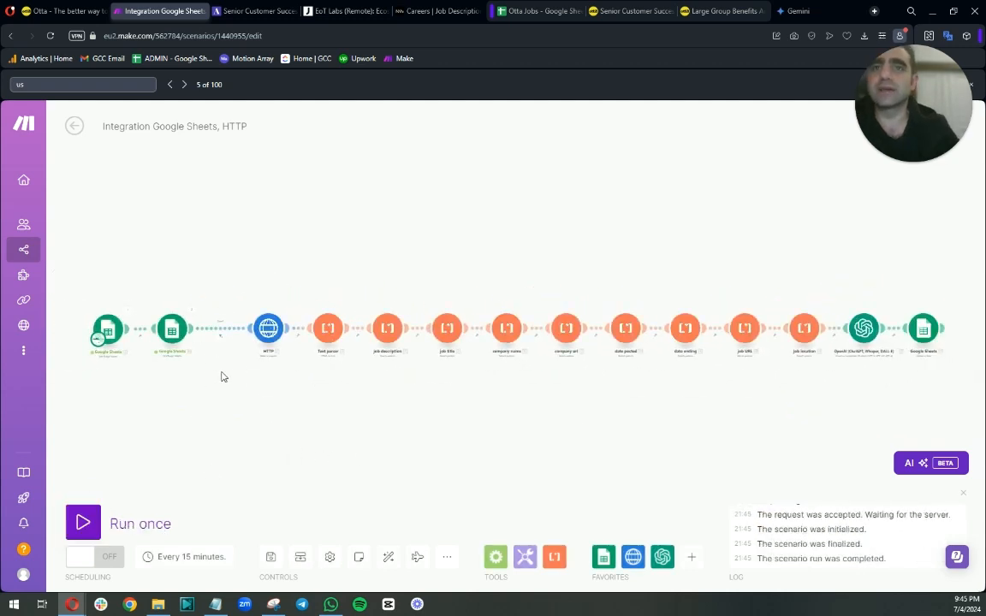
pyautogui.scroll(2, 211, 333)
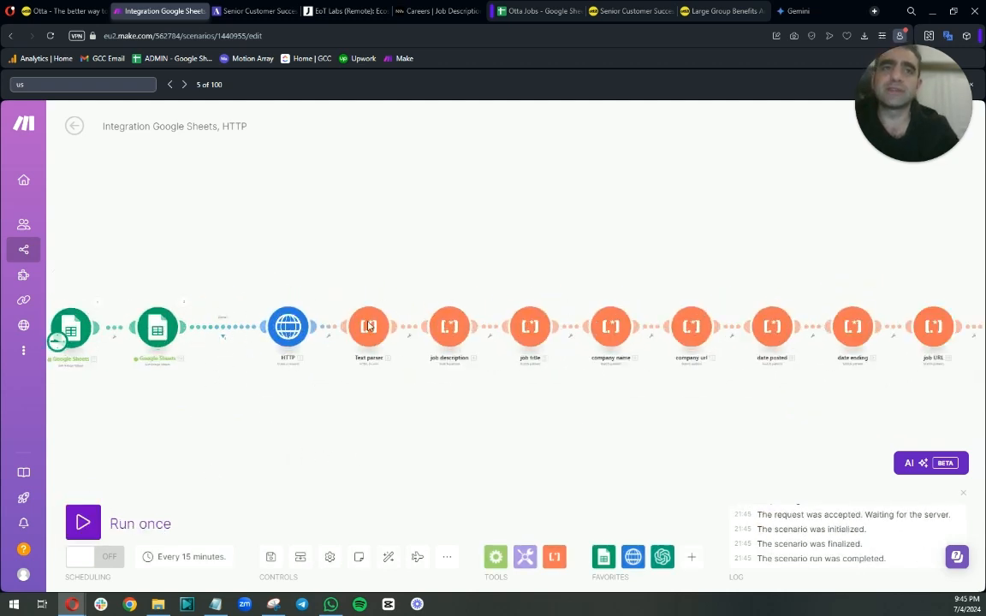
pyautogui.scroll(3, 188, 308)
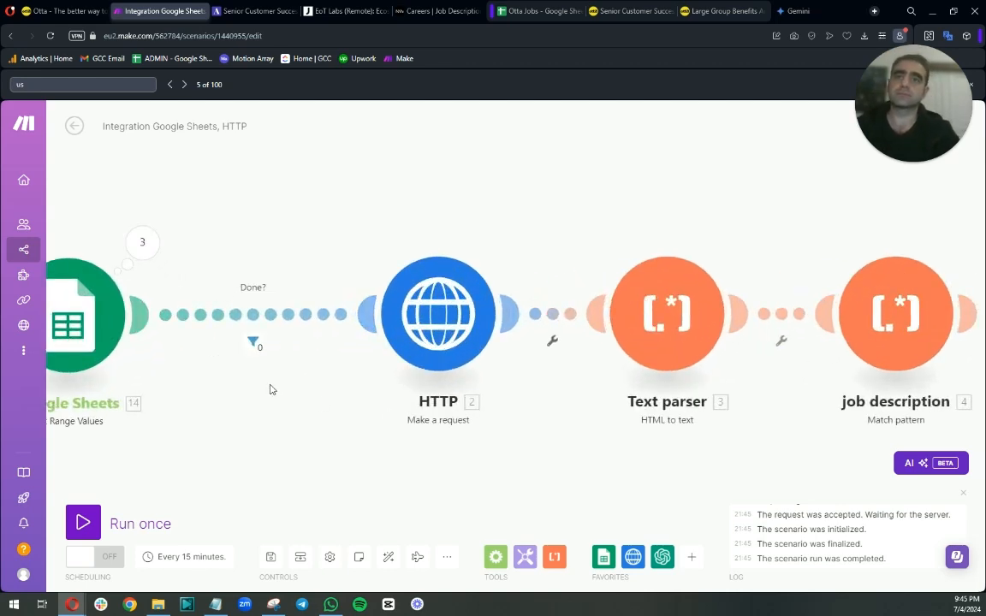
pyautogui.scroll(-3, 240, 305)
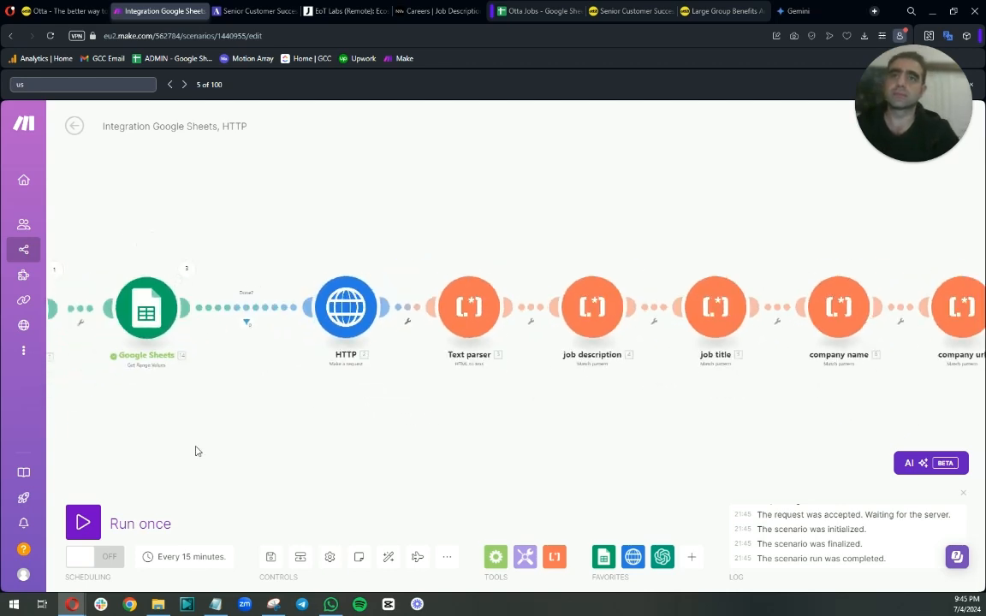
pyautogui.click(82, 521)
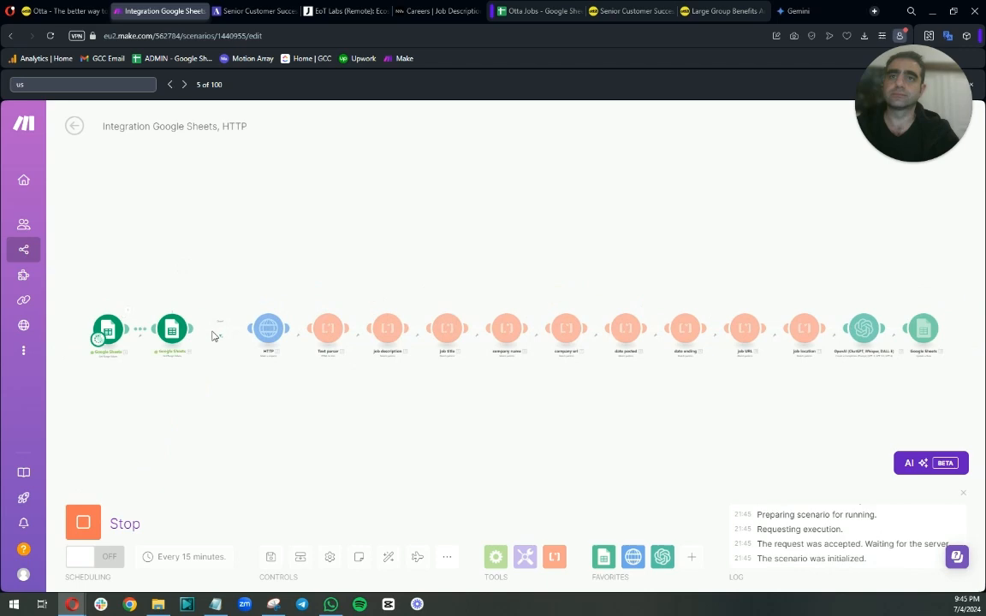
pyautogui.scroll(3, 216, 336)
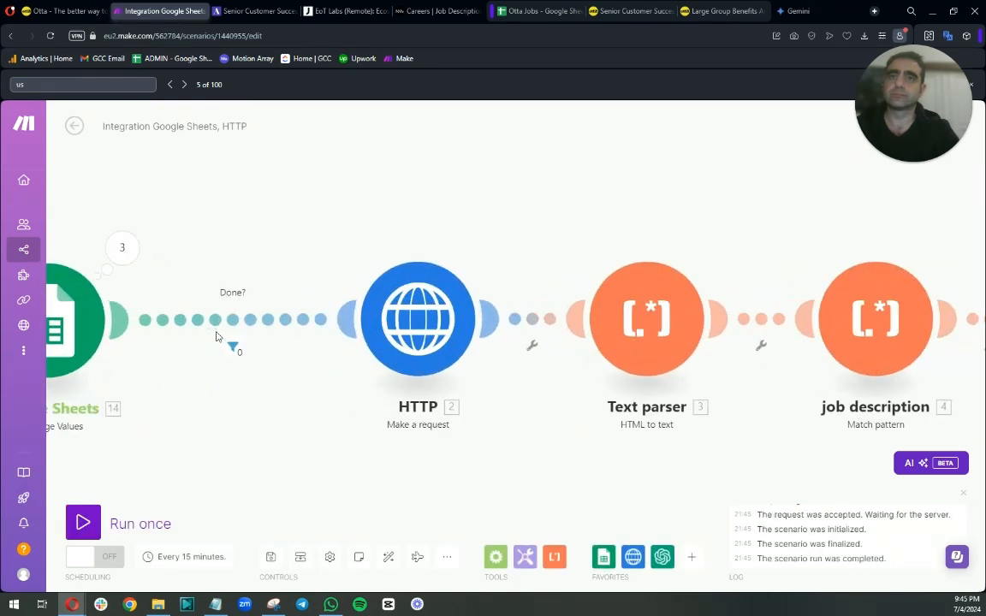
pyautogui.scroll(-3, 318, 396)
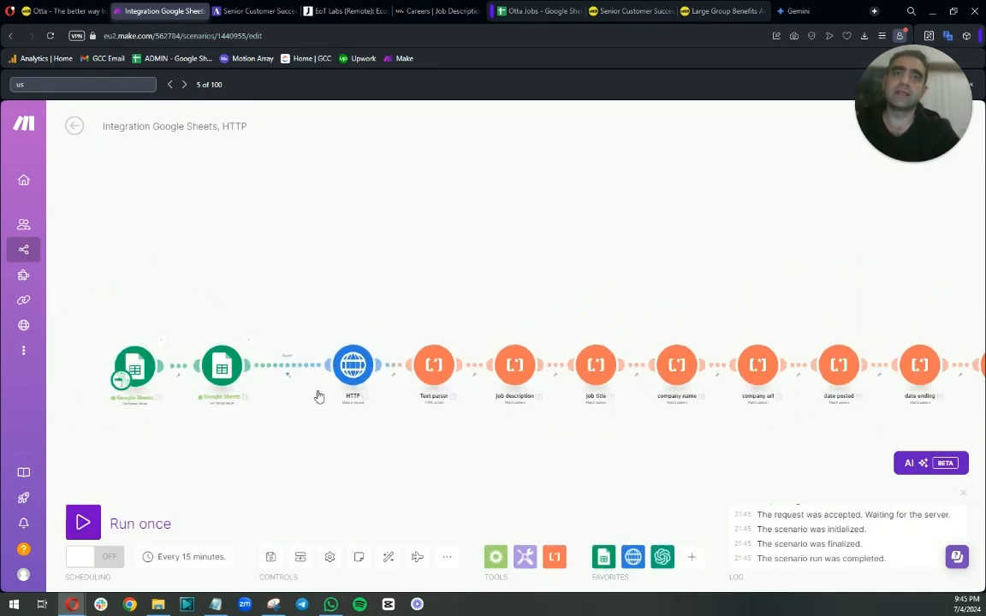
pyautogui.scroll(-2, 319, 396)
pyautogui.moveTo(410, 428); pyautogui.dragTo(363, 433)
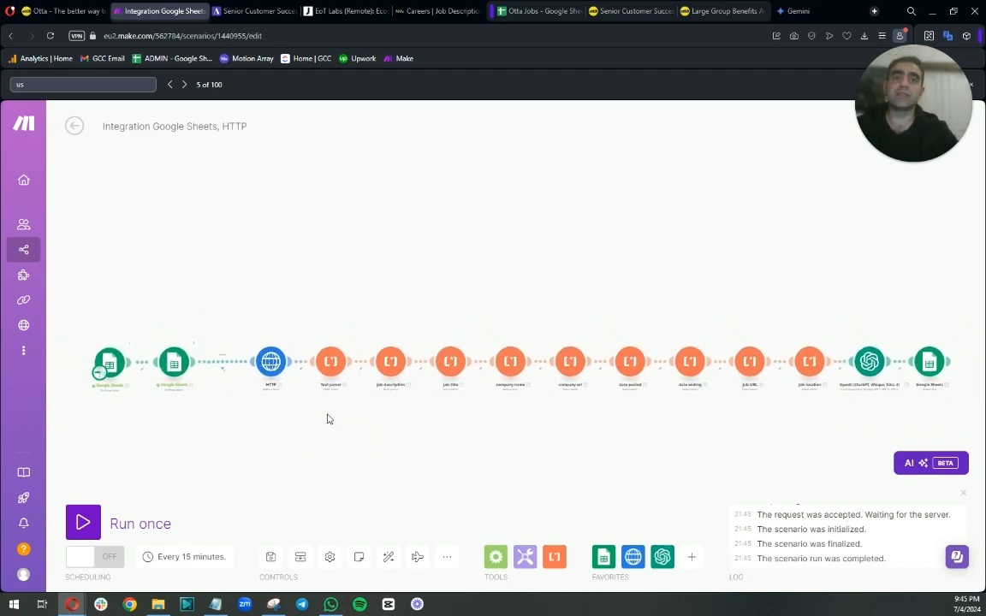